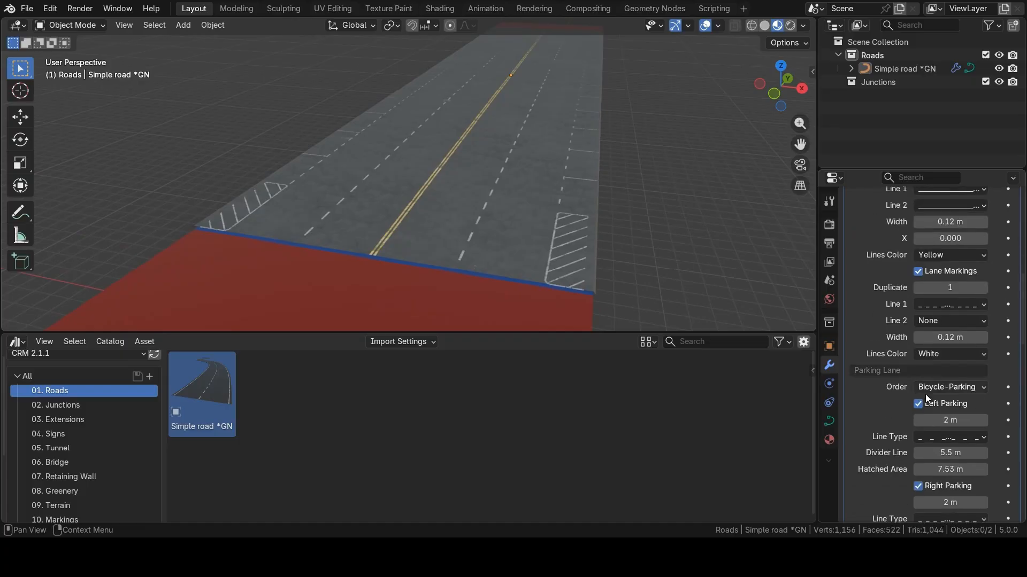
Enable the left bus/taxi lane on the road and set the lane color to None.
{"action": "scroll", "coordinate": [930, 319], "scroll_direction": "down", "scroll_amount": 6}
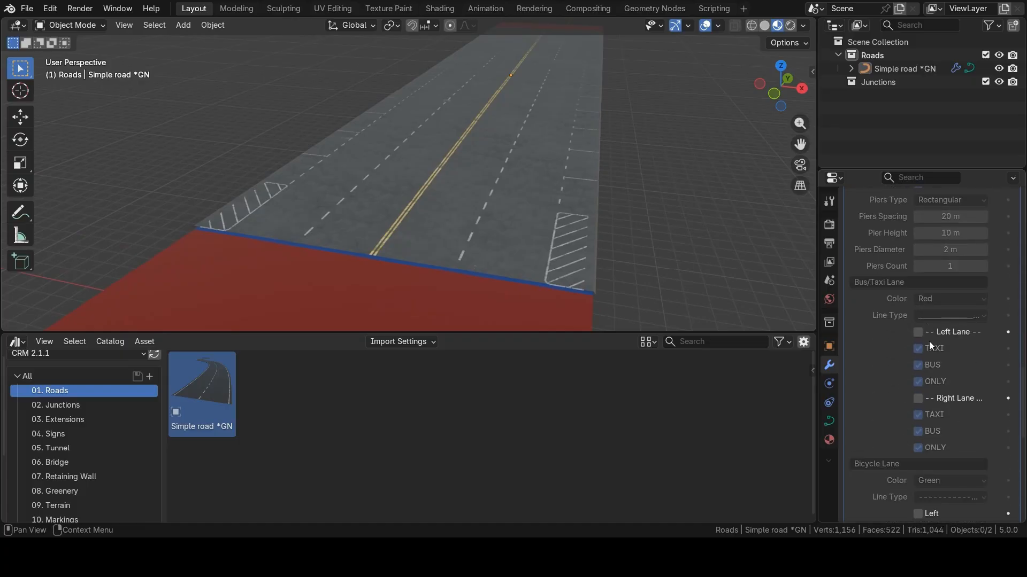
{"action": "left_click", "coordinate": [918, 332]}
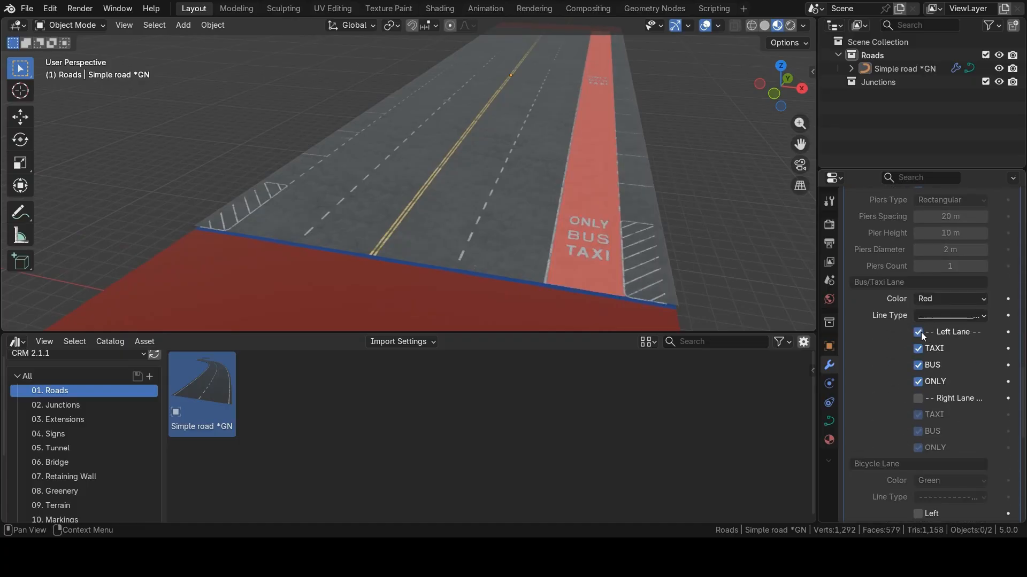
{"action": "left_click", "coordinate": [946, 298]}
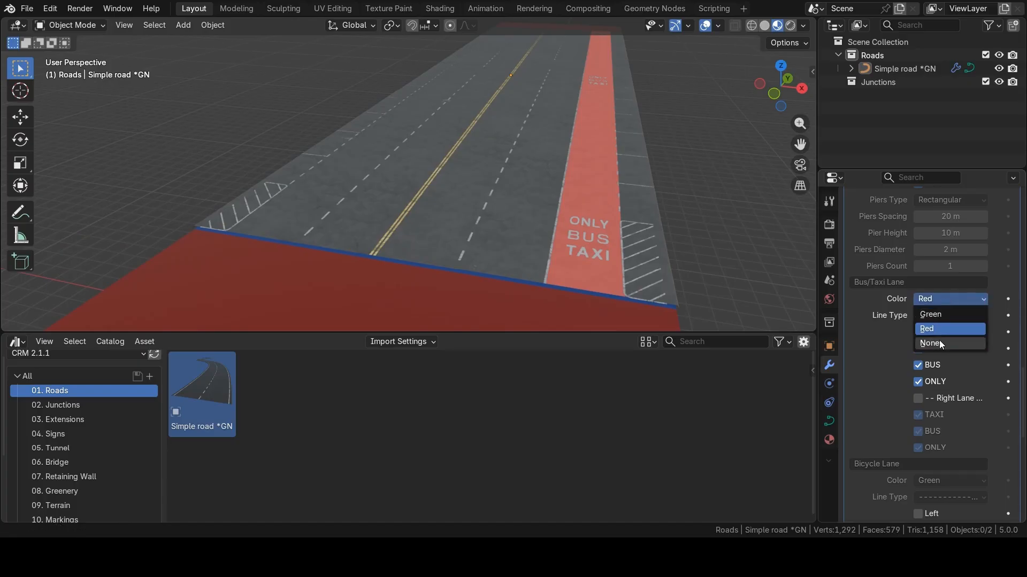
{"action": "left_click", "coordinate": [938, 341]}
Enable bicycle lanes on both the left and right sides of the road and check the available lane colors.
{"action": "scroll", "coordinate": [918, 377], "scroll_direction": "down", "scroll_amount": 4}
{"action": "scroll", "coordinate": [919, 384], "scroll_direction": "down", "scroll_amount": 3}
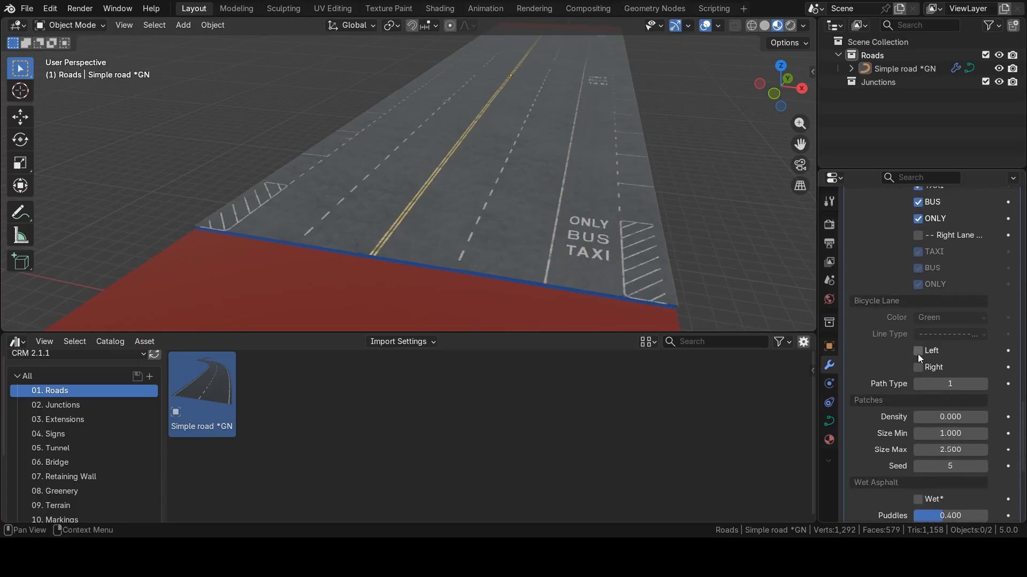
{"action": "left_click", "coordinate": [919, 351]}
{"action": "left_click", "coordinate": [920, 368]}
{"action": "left_click", "coordinate": [938, 319]}
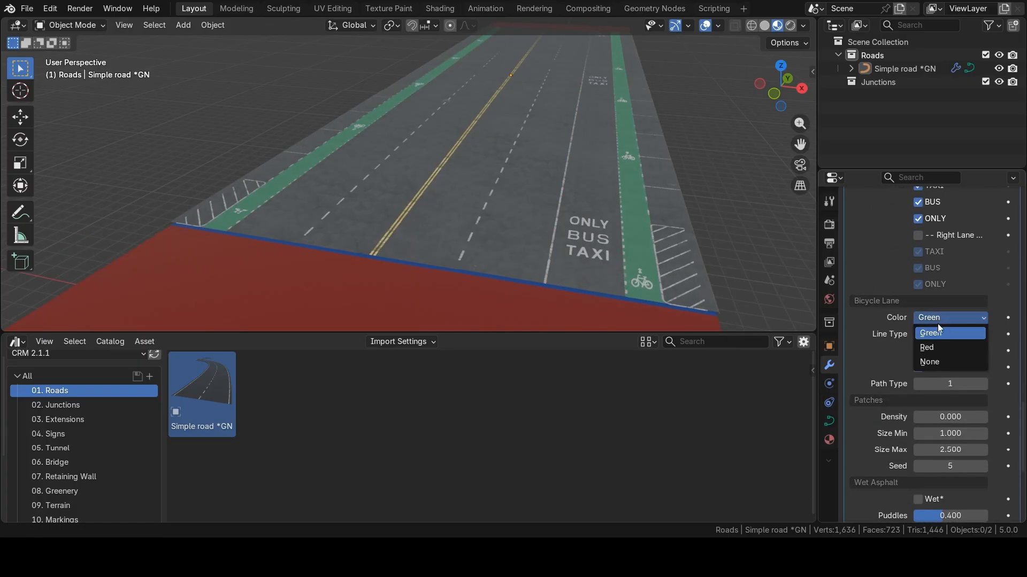
Expand the road's RoadSide settings and enable the option at their top.
{"action": "scroll", "coordinate": [893, 363], "scroll_direction": "down", "scroll_amount": 8}
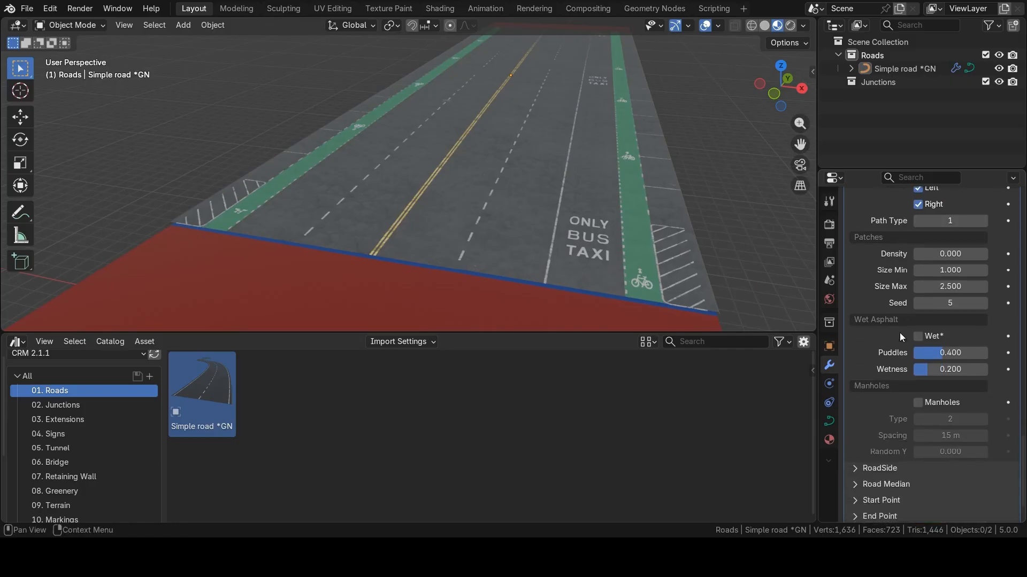
{"action": "left_click", "coordinate": [854, 443]}
{"action": "left_click", "coordinate": [918, 460]}
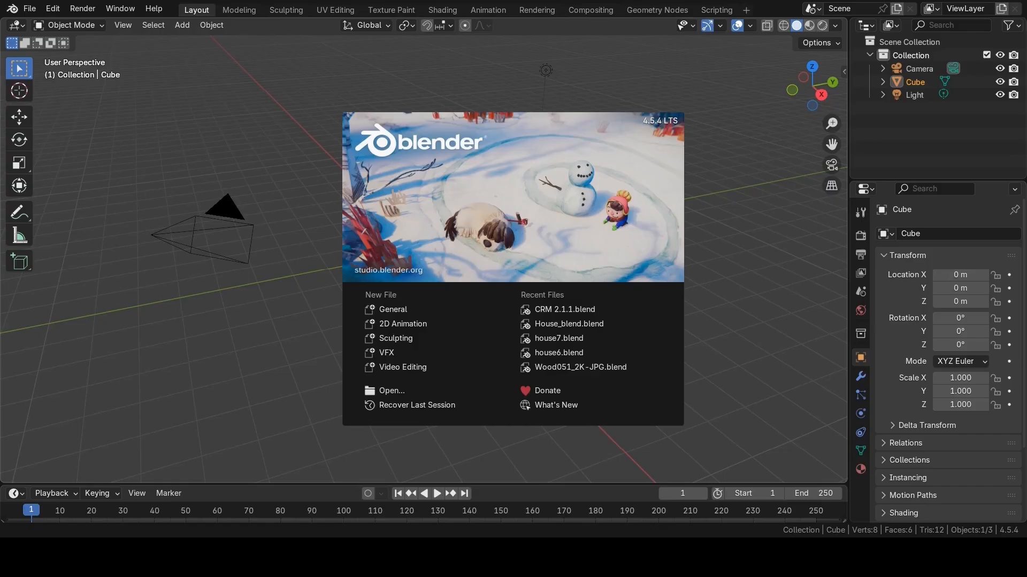
Start a new General file and delete all default objects from the scene.
{"action": "left_click", "coordinate": [379, 310]}
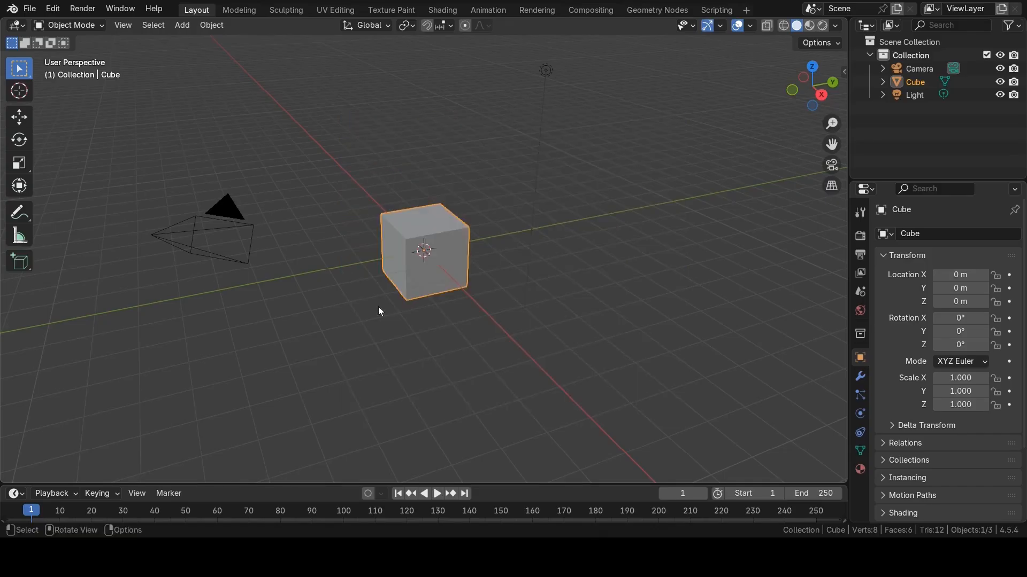
{"action": "key", "text": "a"}
{"action": "key", "text": "x"}
{"action": "left_click", "coordinate": [408, 313]}
Add the folder D:\3d projects\City Road Generator\CRM 2.1\CRM 2.1.1 as an asset library in the preferences.
{"action": "left_click", "coordinate": [52, 9]}
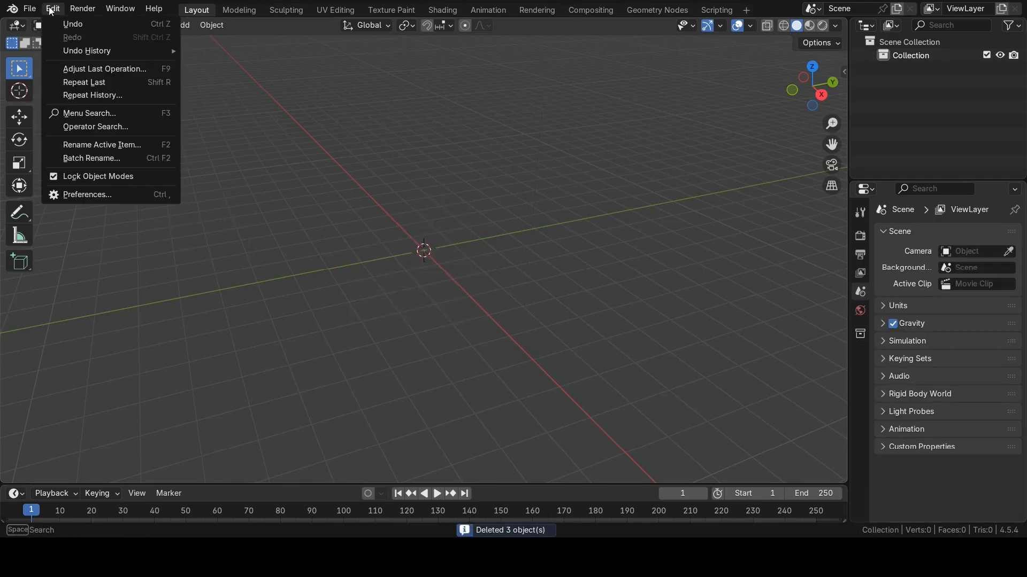
{"action": "left_click", "coordinate": [88, 196]}
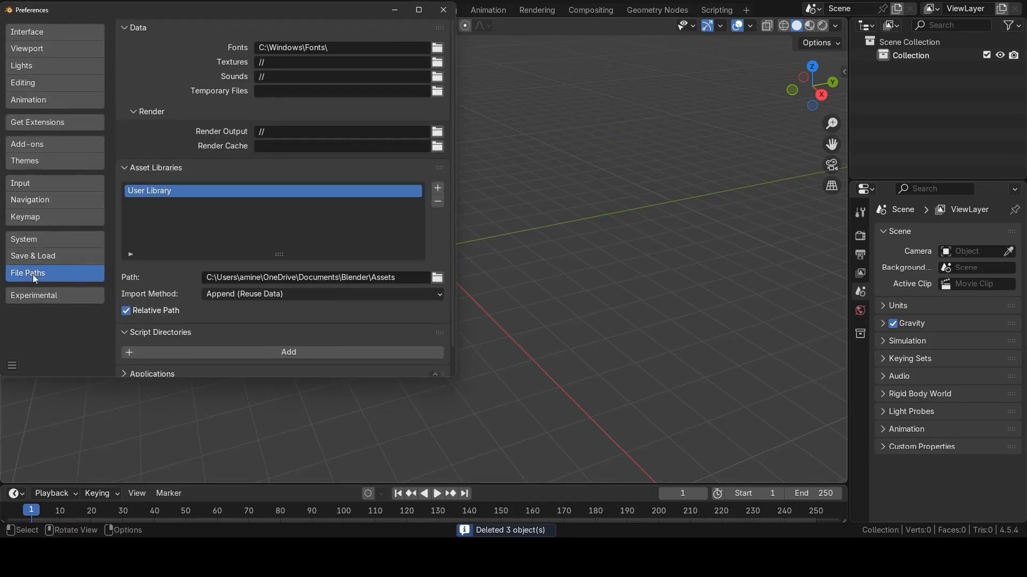
{"action": "left_click", "coordinate": [437, 187]}
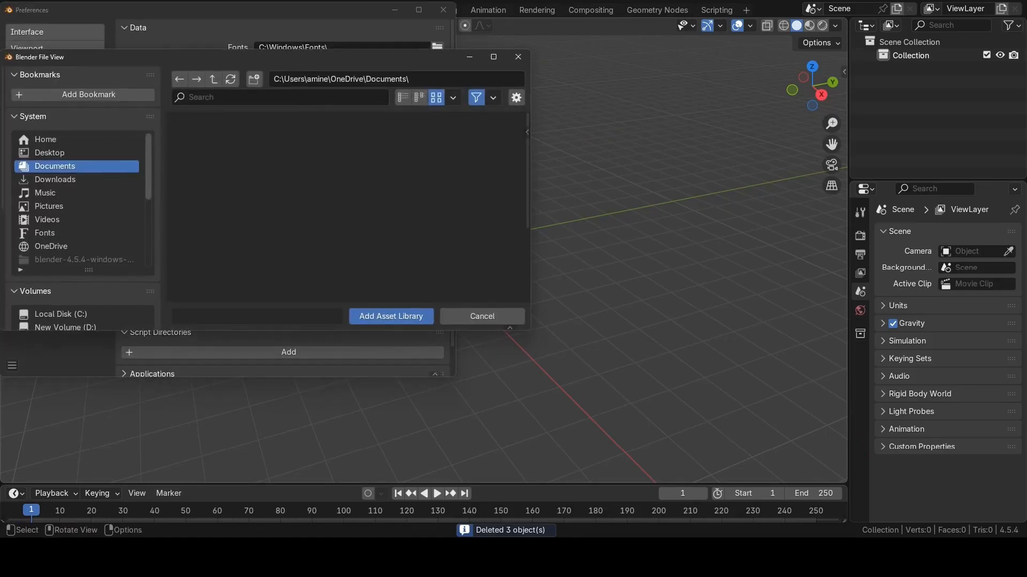
{"action": "left_click", "coordinate": [396, 79]}
{"action": "type", "text": "D:\\3d projects\\City Road Generator\\CRM 2.1\\CRM 2.1.1"}
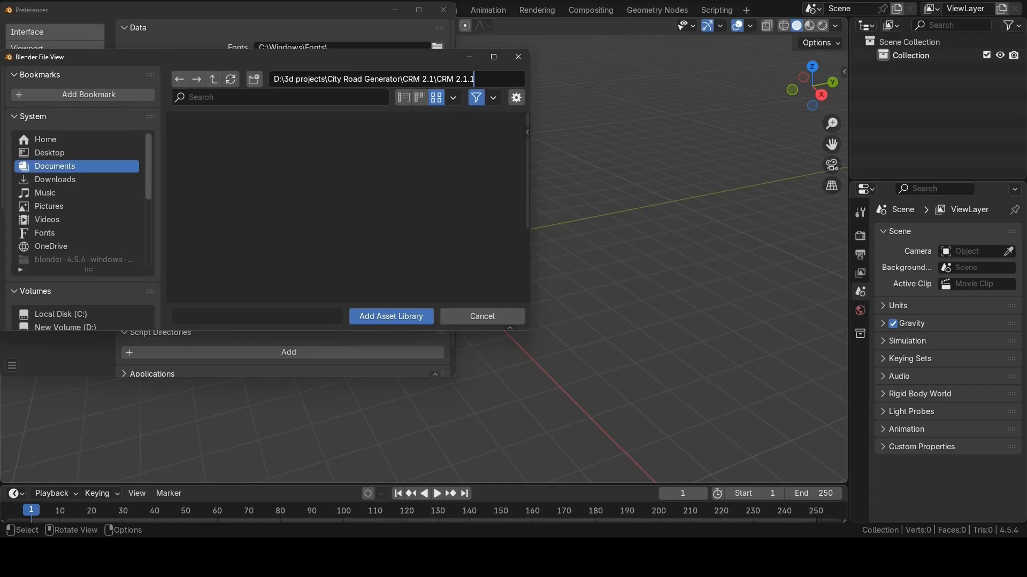
{"action": "key", "text": "Return"}
{"action": "left_click", "coordinate": [391, 316]}
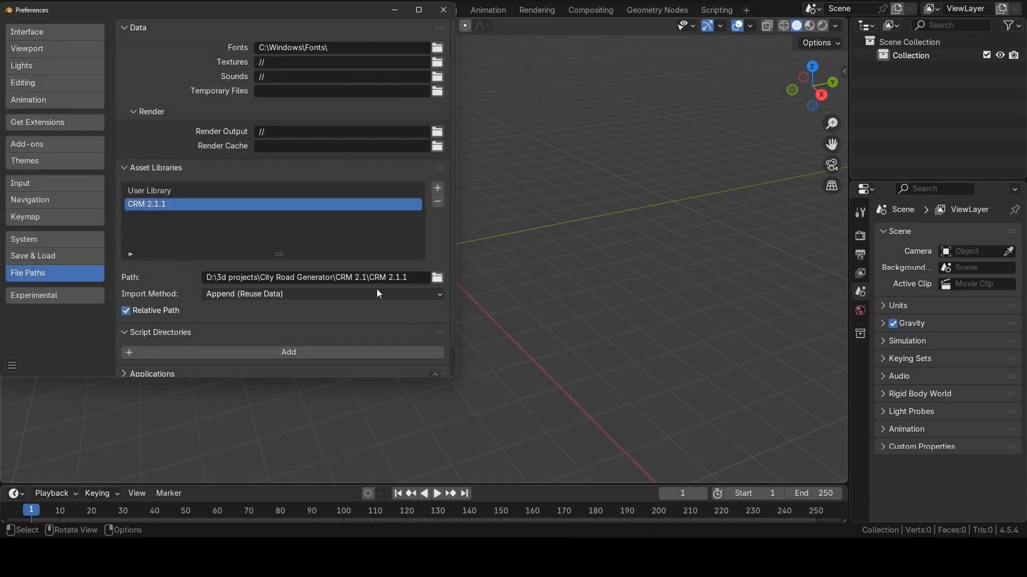
{"action": "left_click", "coordinate": [443, 9]}
Enlarge the timeline area, turn it into an Asset Browser and show the CRM 2.1.1 library.
{"action": "left_click_drag", "start_coordinate": [294, 483], "coordinate": [220, 339]}
{"action": "left_click", "coordinate": [16, 339]}
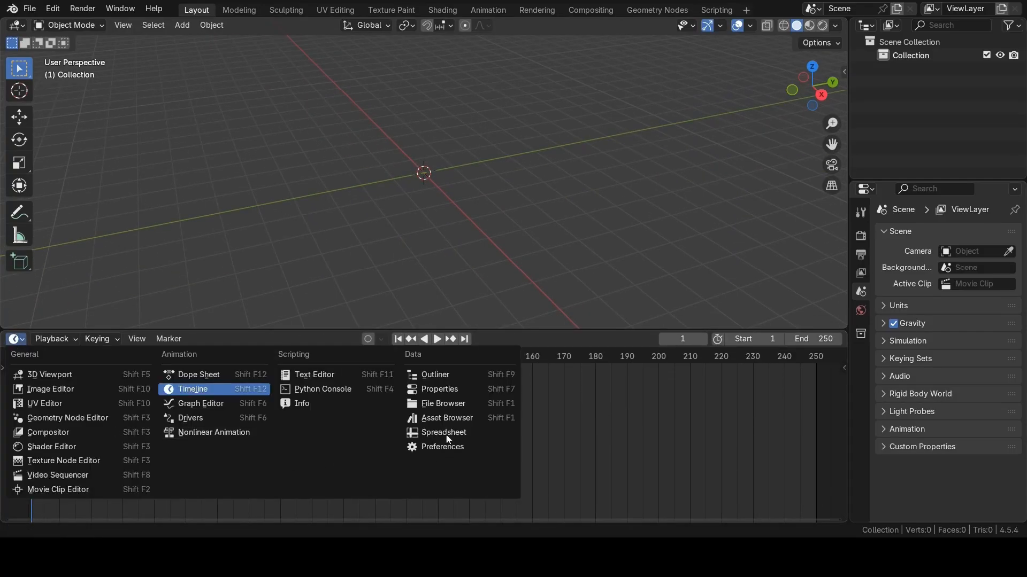
{"action": "left_click", "coordinate": [439, 418]}
{"action": "left_click", "coordinate": [47, 359]}
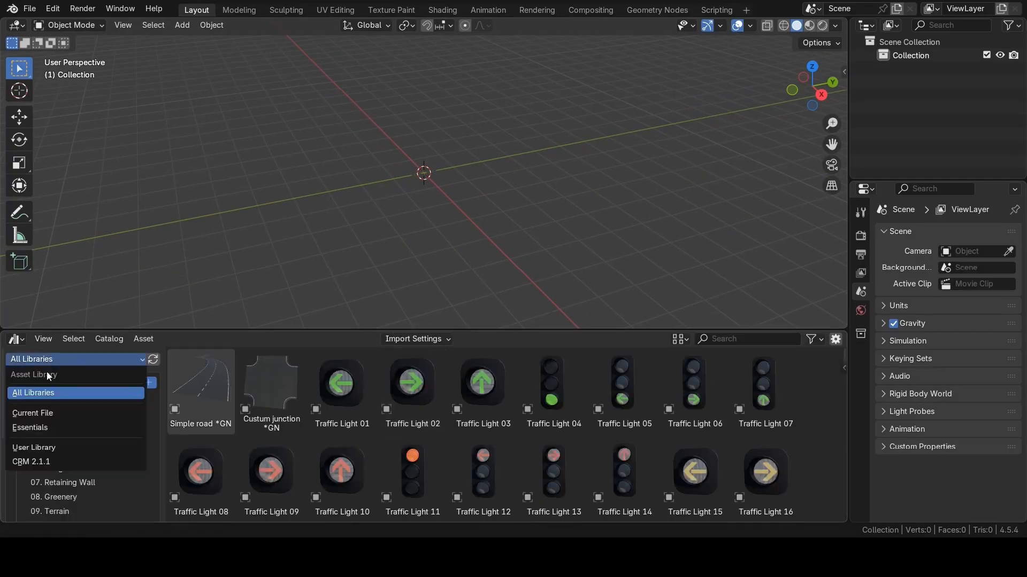
{"action": "left_click", "coordinate": [53, 463]}
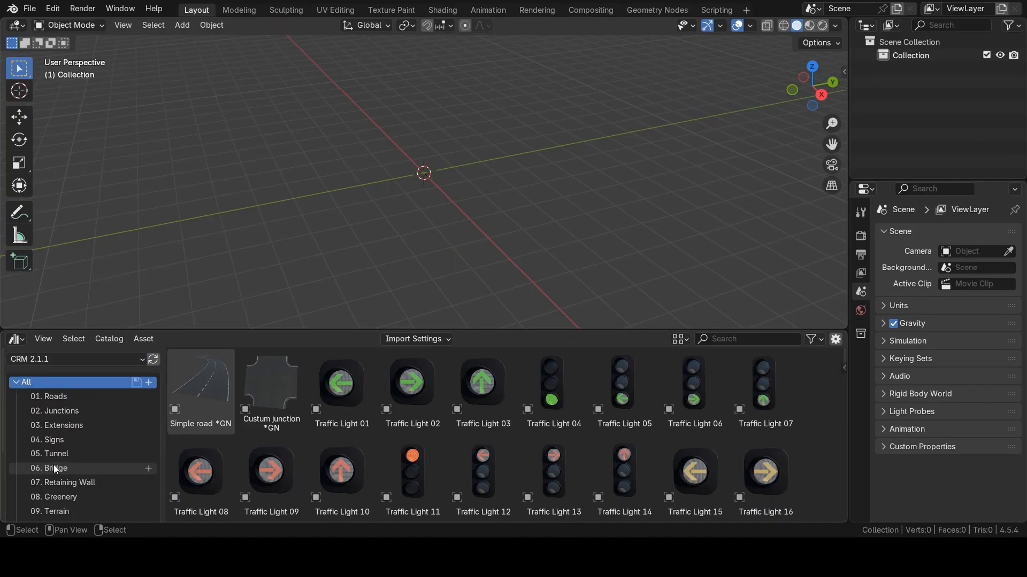
Place the Simple road *GN asset near the scene origin and display it in Material Preview shading.
{"action": "middle_click_drag", "start_coordinate": [405, 172], "coordinate": [434, 189]}
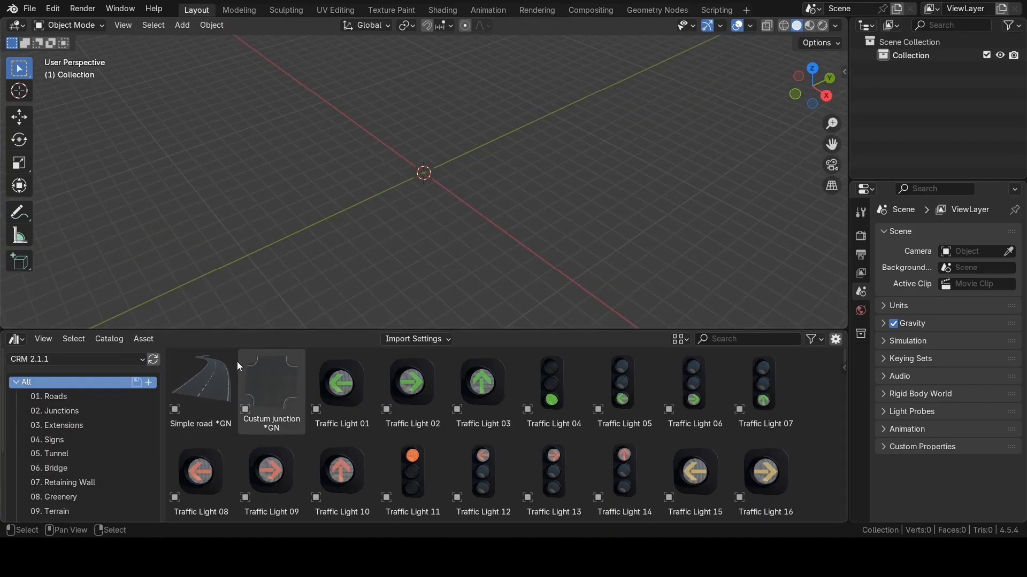
{"action": "left_click_drag", "start_coordinate": [202, 396], "coordinate": [376, 159]}
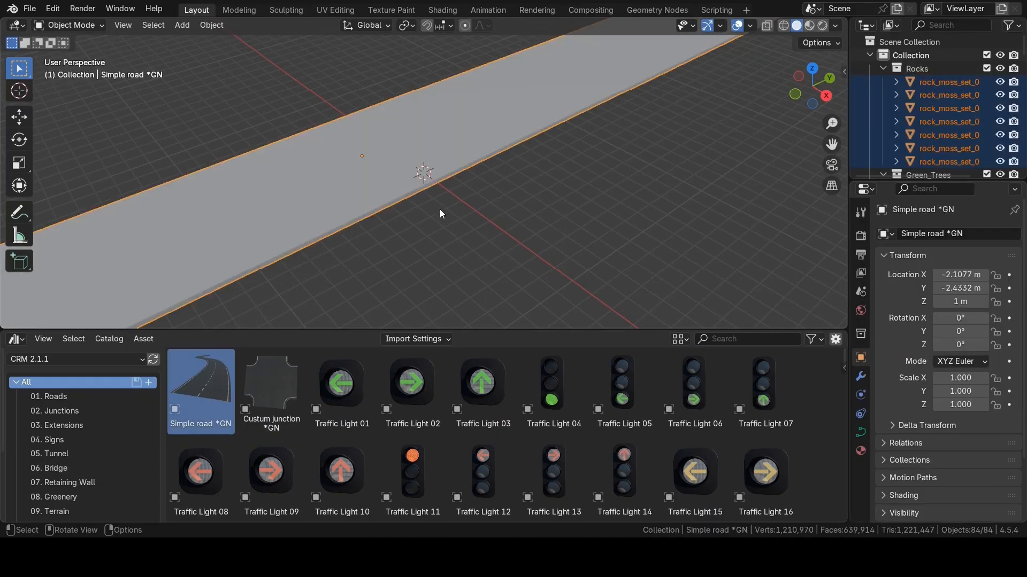
{"action": "left_click", "coordinate": [809, 25]}
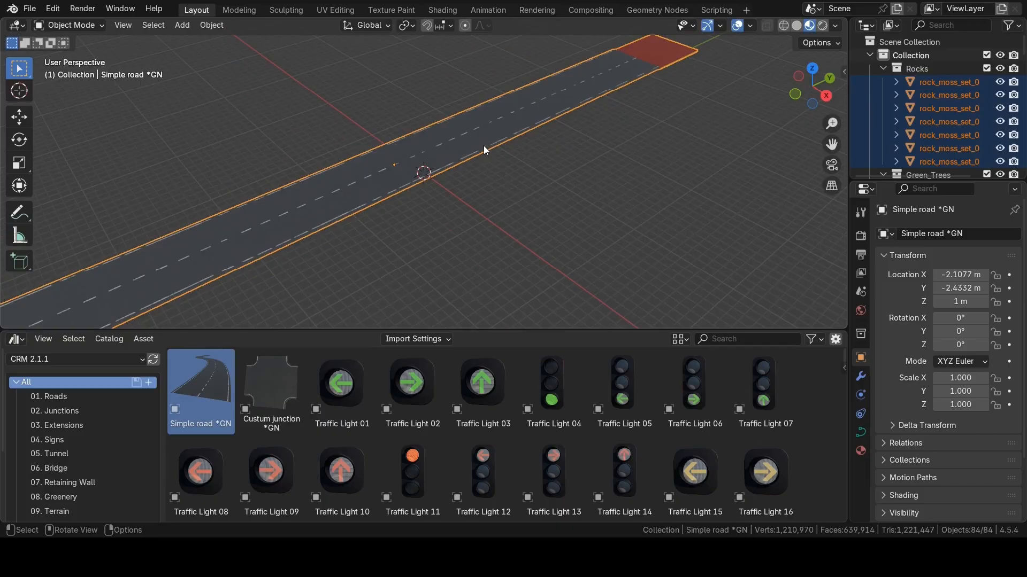
{"action": "scroll", "coordinate": [483, 146], "scroll_direction": "down", "scroll_amount": 6}
{"action": "middle_click_drag", "start_coordinate": [484, 146], "coordinate": [513, 156]}
{"action": "scroll", "coordinate": [428, 121], "scroll_direction": "down", "scroll_amount": 4}
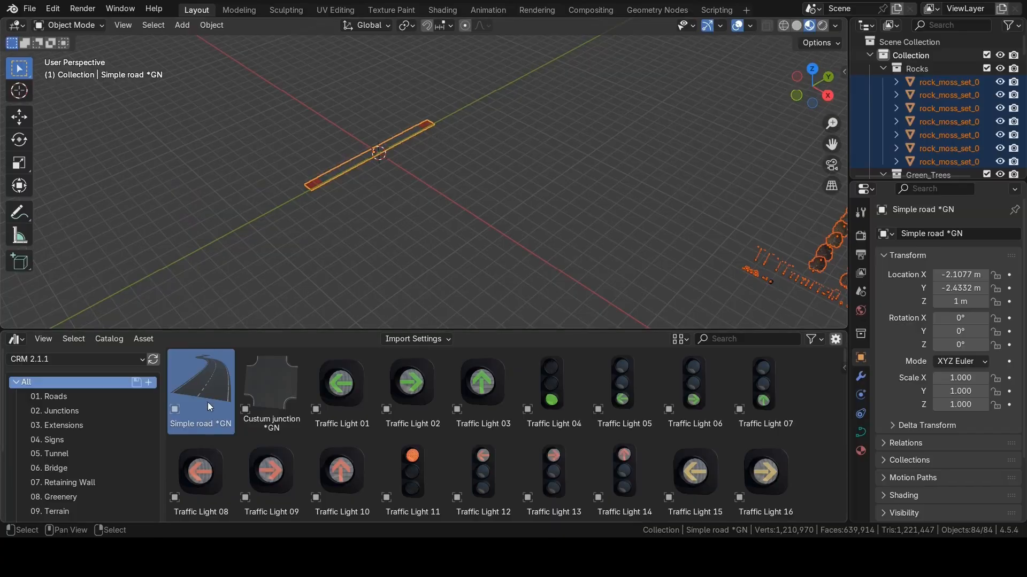
Place a second Simple road *GN asset beside the first, then box-select and deselect the extra imported objects.
{"action": "left_click_drag", "start_coordinate": [207, 402], "coordinate": [444, 185]}
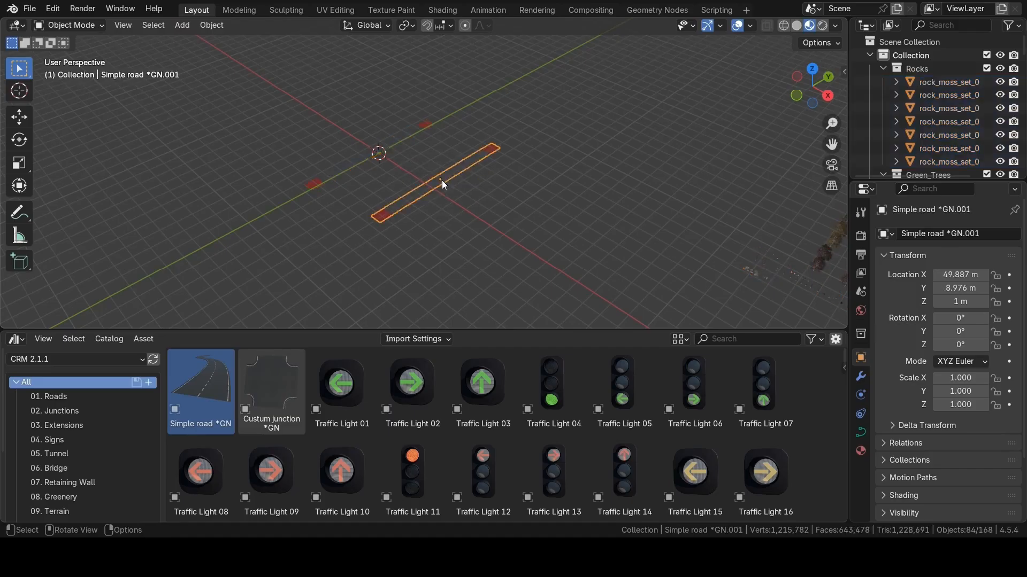
{"action": "scroll", "coordinate": [535, 202], "scroll_direction": "down", "scroll_amount": 1}
{"action": "middle_click_drag", "start_coordinate": [584, 213], "coordinate": [377, 126], "text": "shift"}
{"action": "left_click_drag", "start_coordinate": [348, 75], "coordinate": [687, 247]}
{"action": "left_click", "coordinate": [364, 290]}
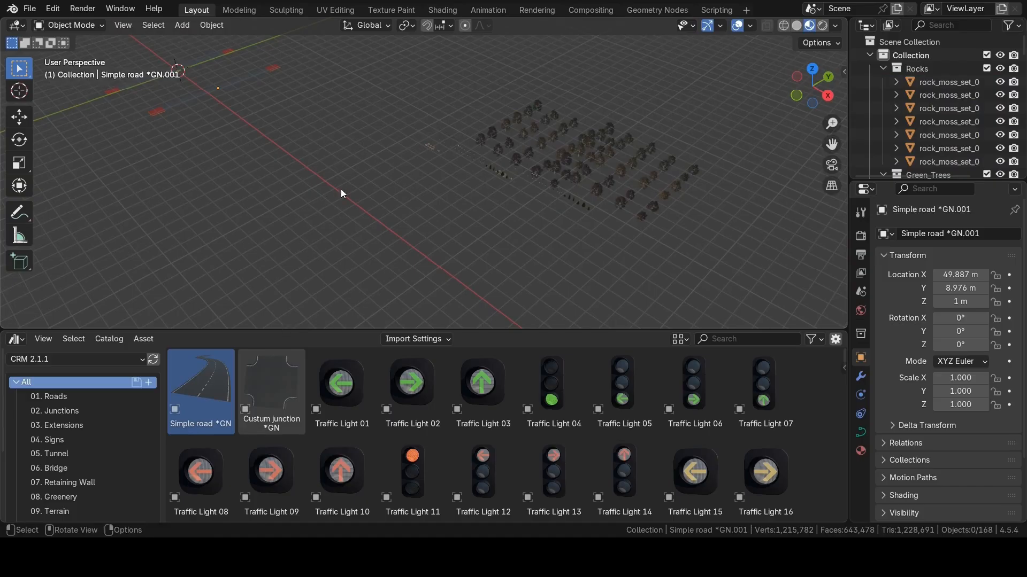
Open the asset import settings to check the Import Method.
{"action": "left_click", "coordinate": [412, 338]}
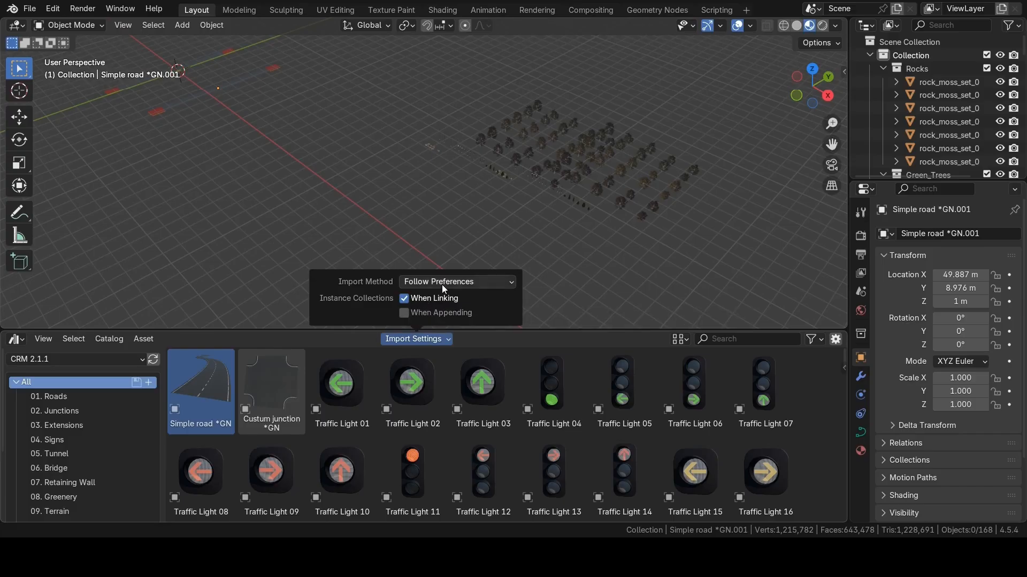
{"action": "left_click", "coordinate": [412, 388]}
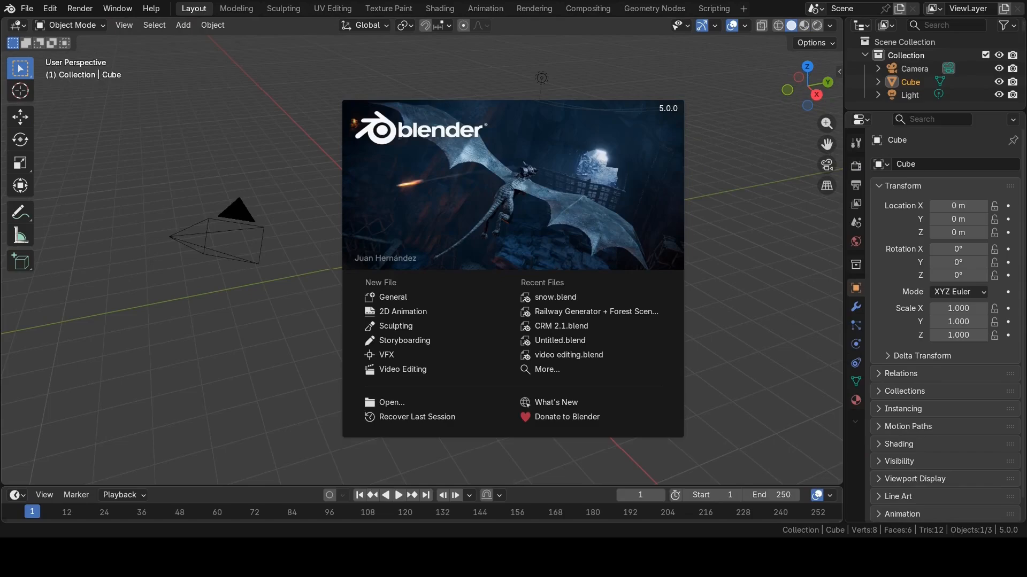
In Blender 5.0, start a new General file and clear the default camera, cube and light.
{"action": "left_click", "coordinate": [398, 301]}
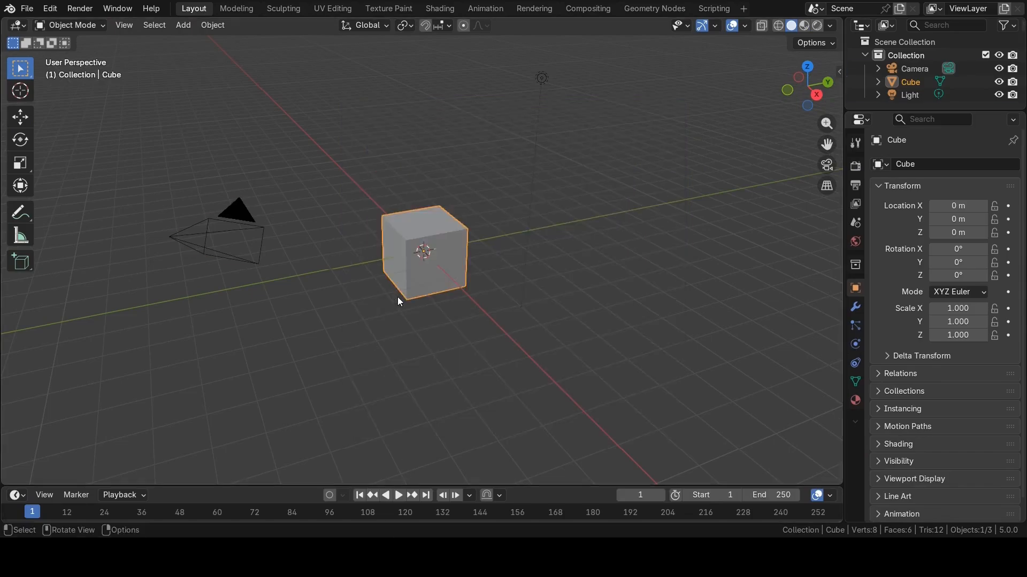
{"action": "key", "text": "a"}
{"action": "key", "text": "x"}
{"action": "left_click", "coordinate": [396, 298]}
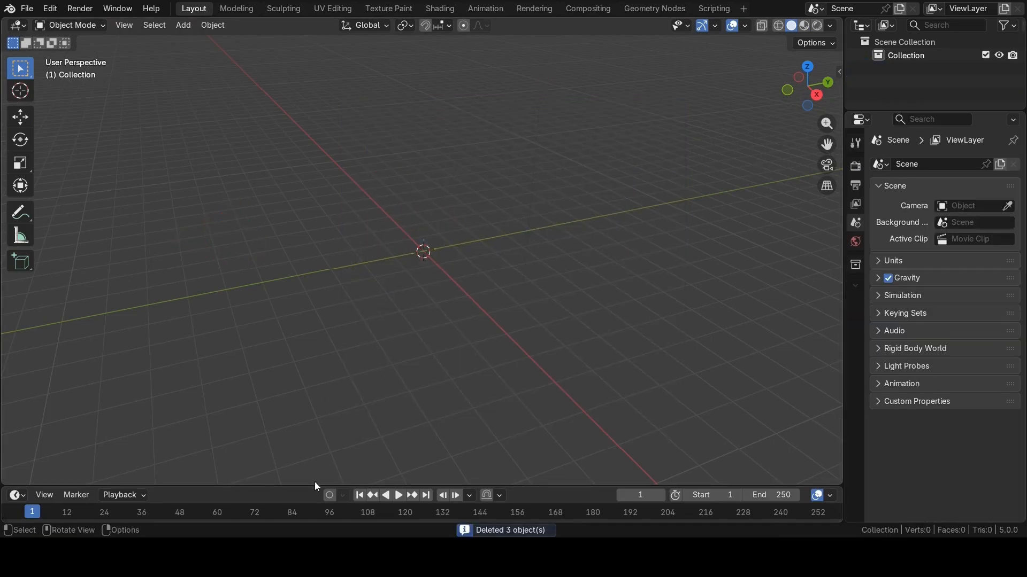
Replace the timeline with an enlarged Asset Browser showing the CRM 2.1.1 library.
{"action": "left_click_drag", "start_coordinate": [317, 487], "coordinate": [346, 308]}
{"action": "left_click", "coordinate": [16, 316]}
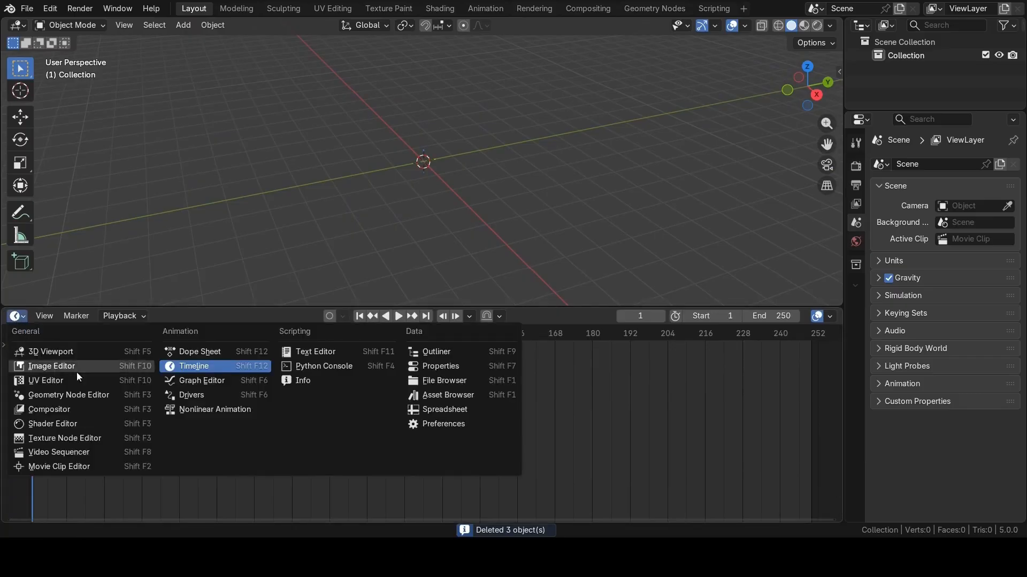
{"action": "left_click", "coordinate": [447, 396]}
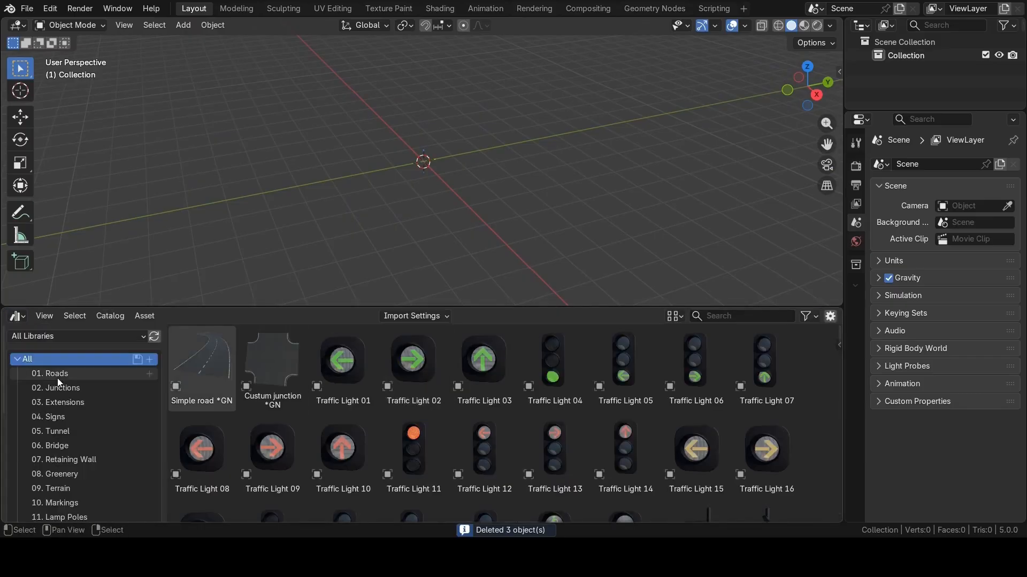
{"action": "left_click", "coordinate": [70, 336]}
{"action": "left_click", "coordinate": [50, 437]}
Add the Simple road *GN asset near the origin and switch the viewport to Material Preview shading.
{"action": "middle_click_drag", "start_coordinate": [343, 214], "coordinate": [369, 186]}
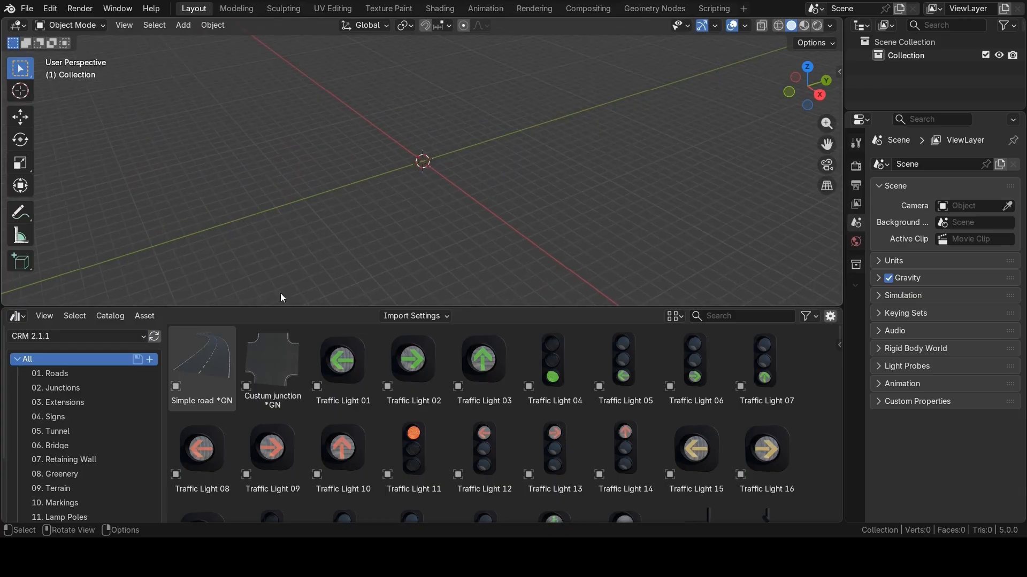
{"action": "left_click_drag", "start_coordinate": [202, 364], "coordinate": [388, 153]}
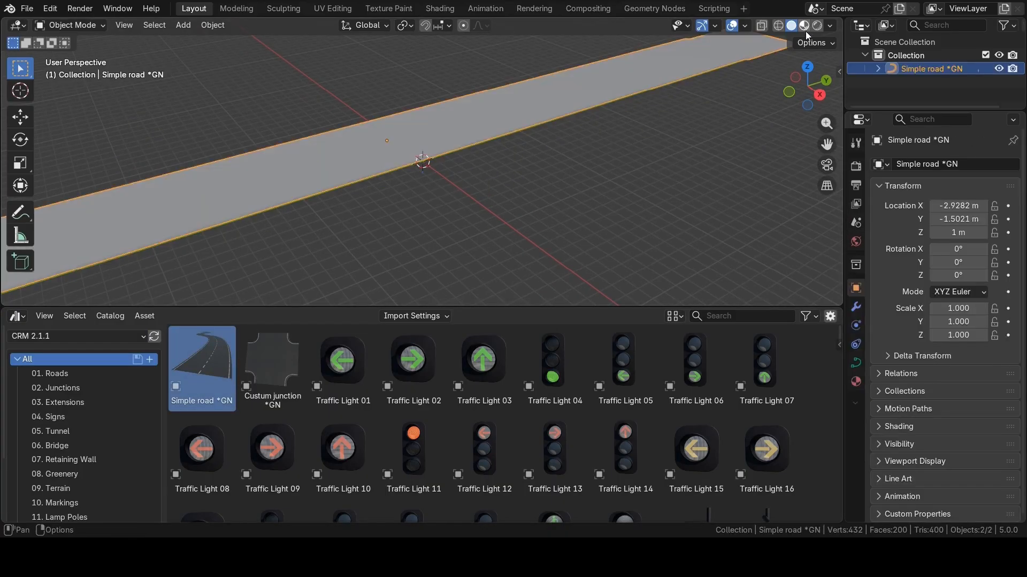
{"action": "left_click", "coordinate": [804, 25]}
{"action": "scroll", "coordinate": [502, 188], "scroll_direction": "down", "scroll_amount": 2}
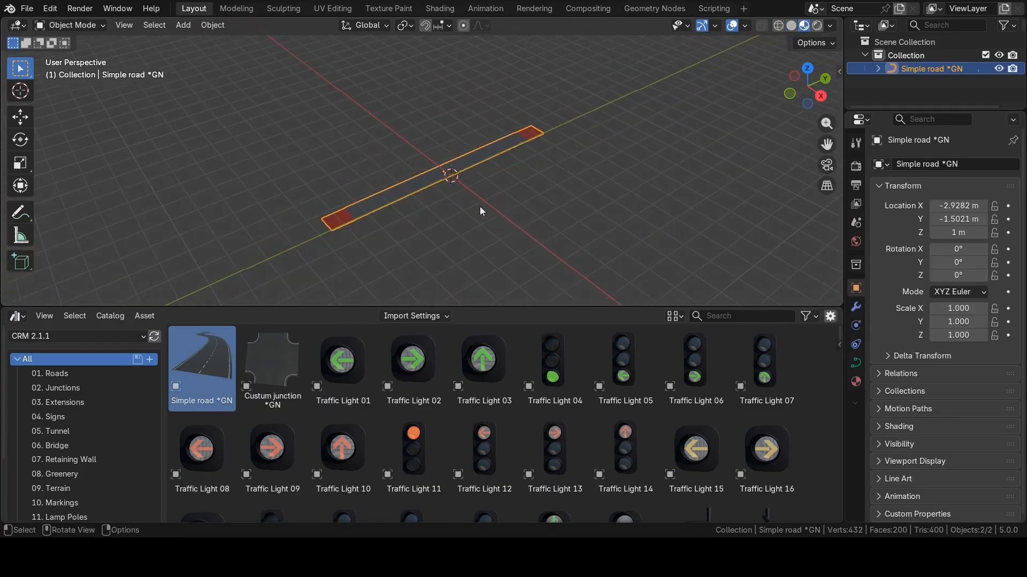
Place another Simple road *GN asset alongside the first road and check the Import Method setting.
{"action": "left_click_drag", "start_coordinate": [197, 367], "coordinate": [611, 150]}
{"action": "scroll", "coordinate": [611, 150], "scroll_direction": "down", "scroll_amount": 2}
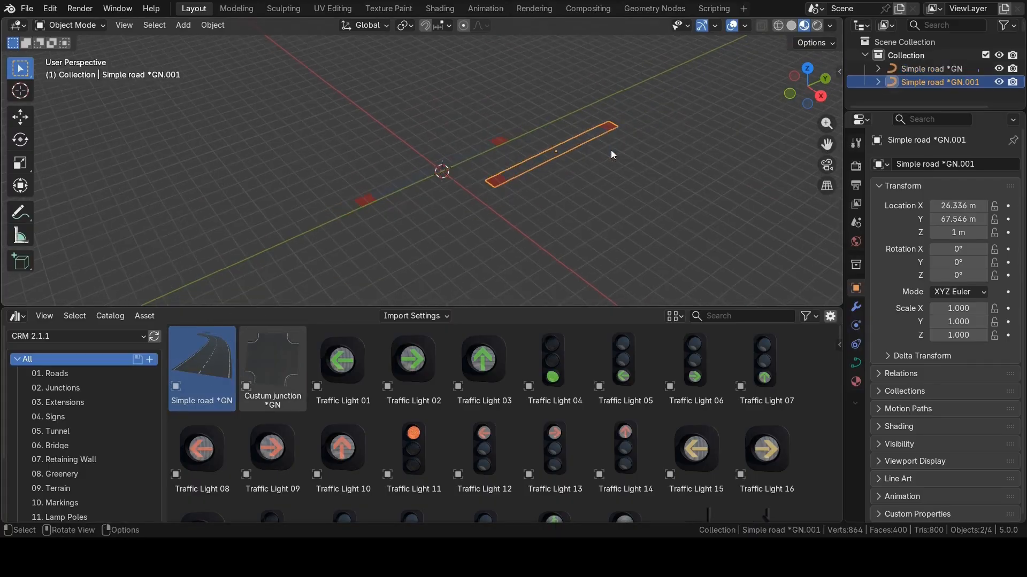
{"action": "left_click", "coordinate": [424, 316]}
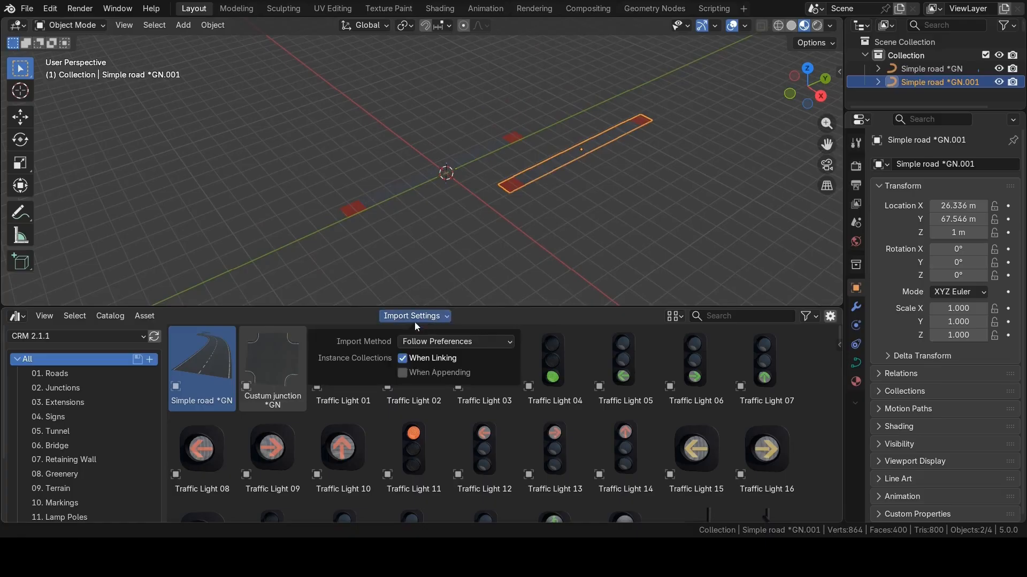
{"action": "left_click", "coordinate": [421, 342]}
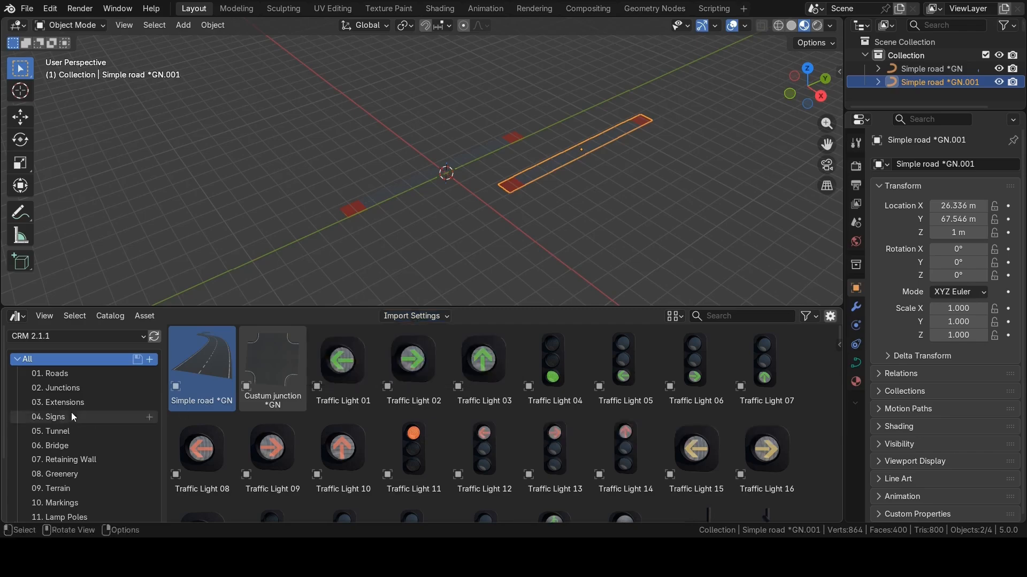
Place the Roundabout sample from the 15. Samples catalog in top view and check the Instance Collections import settings.
{"action": "scroll", "coordinate": [65, 418], "scroll_direction": "down", "scroll_amount": 4}
{"action": "left_click", "coordinate": [64, 490]}
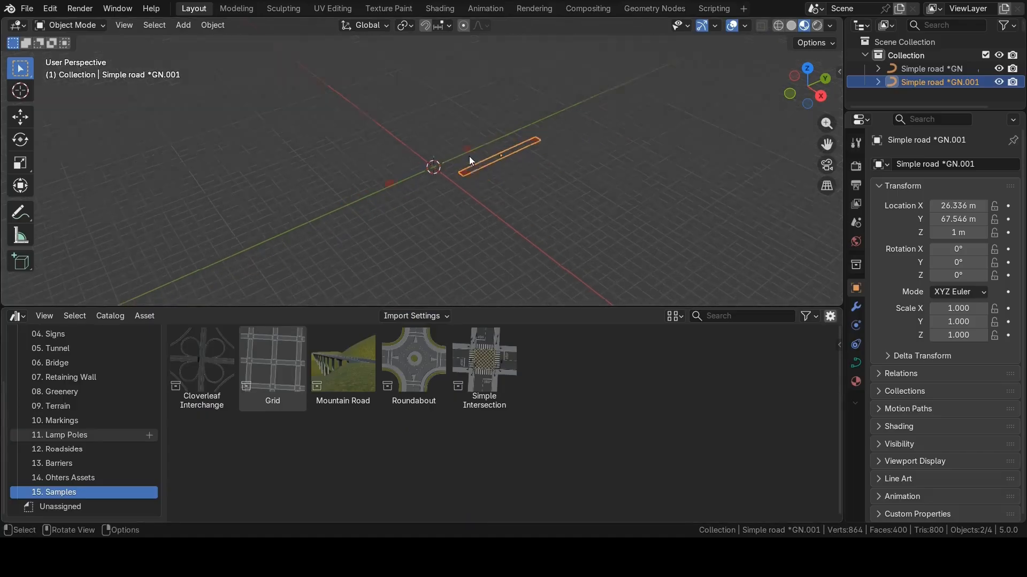
{"action": "key", "text": "KP_7"}
{"action": "double_click", "coordinate": [403, 333]}
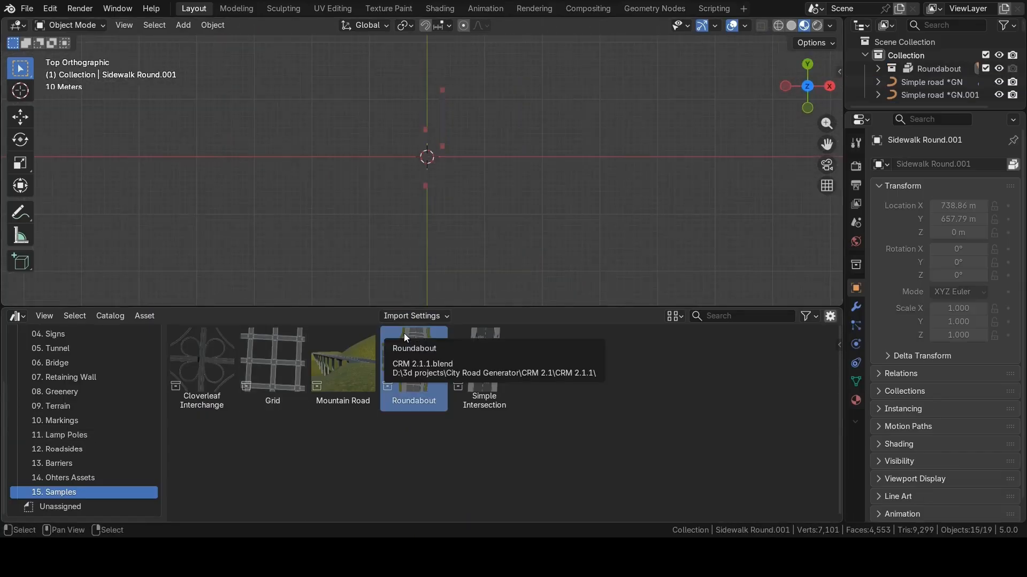
{"action": "left_click", "coordinate": [428, 316]}
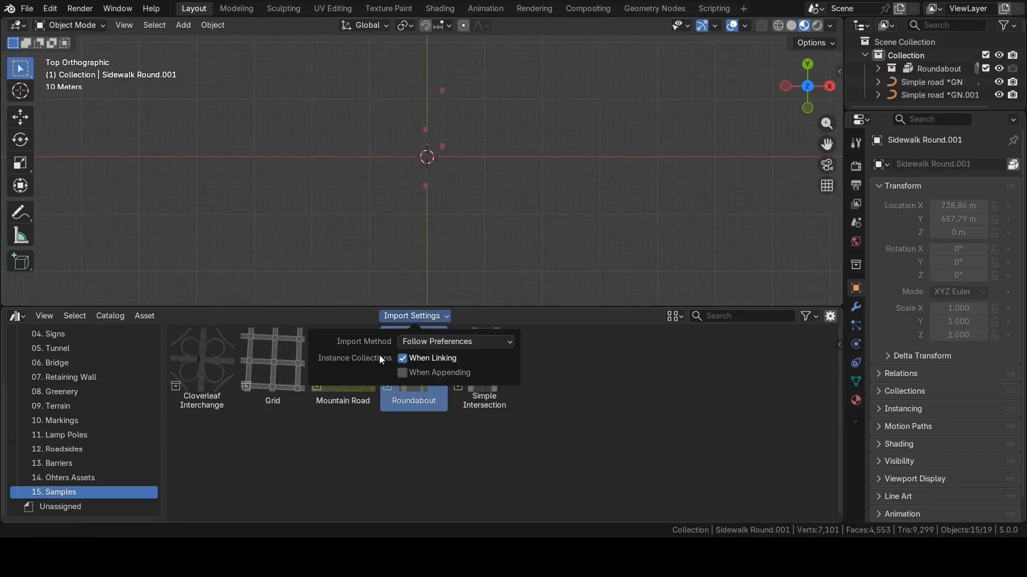
{"action": "left_click", "coordinate": [402, 358]}
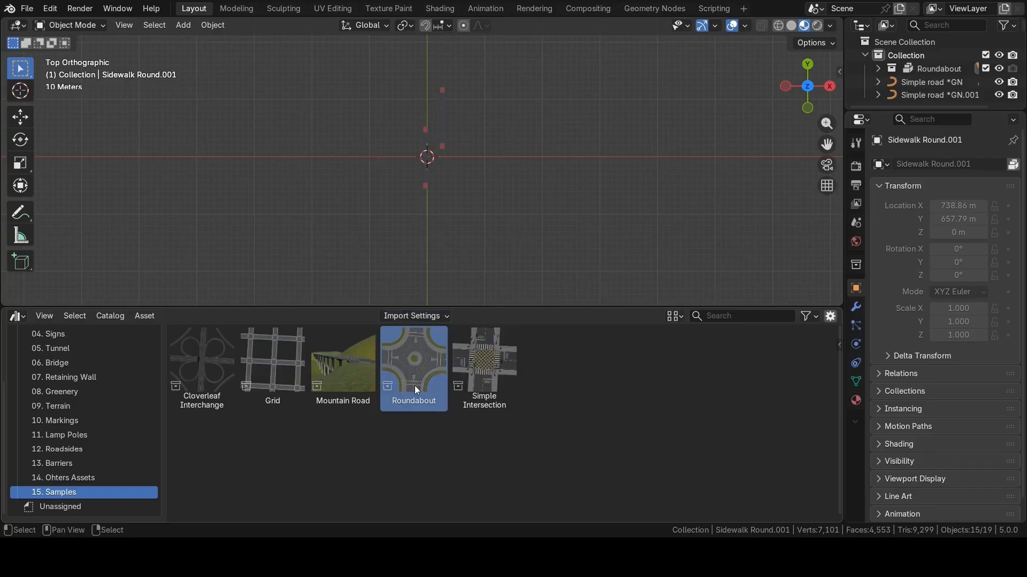
{"action": "left_click_drag", "start_coordinate": [418, 371], "coordinate": [541, 191]}
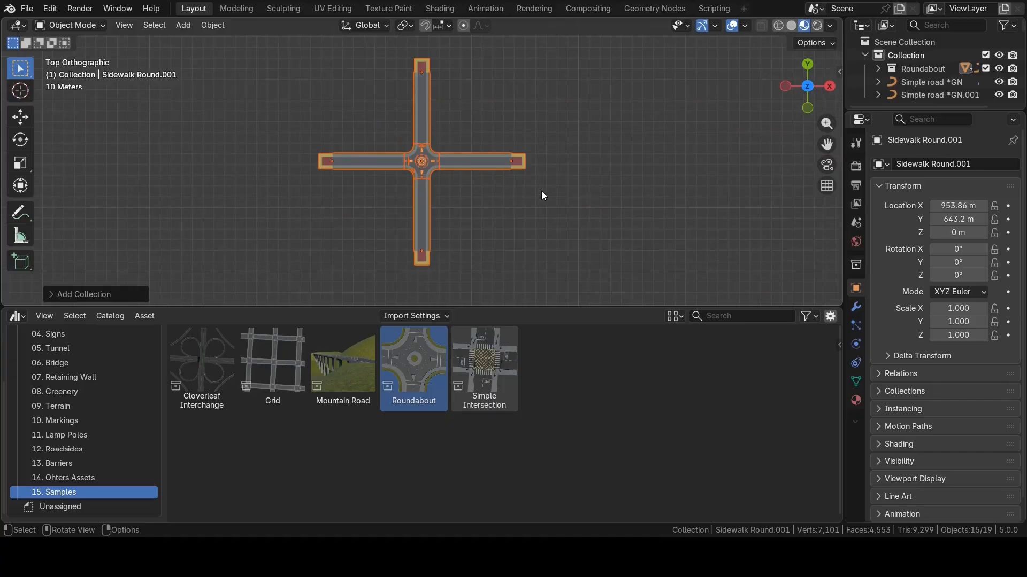
{"action": "scroll", "coordinate": [496, 187], "scroll_direction": "up", "scroll_amount": 3}
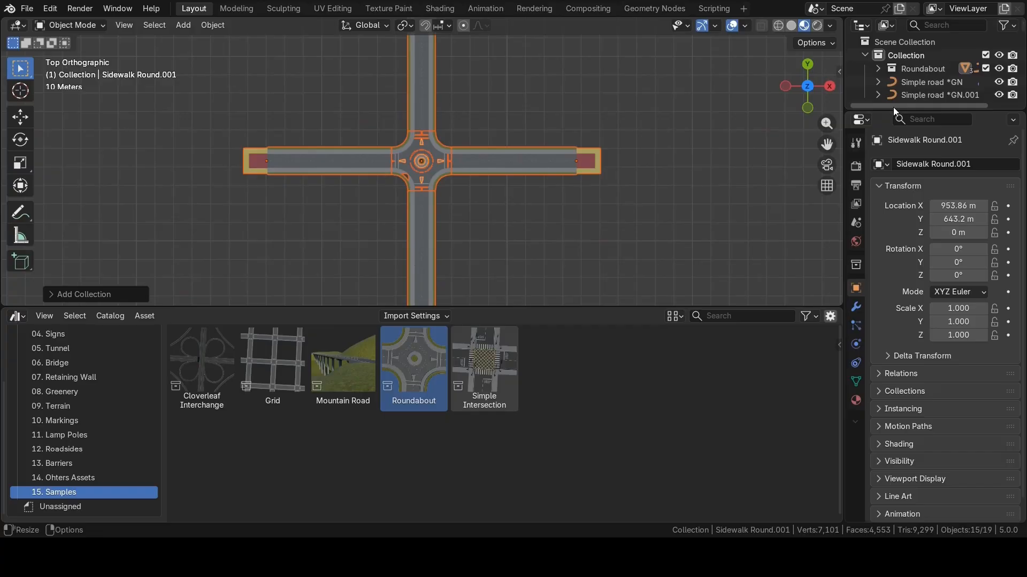
Enlarge the Outliner and examine the Roundabout collection's roads, junctions, green belt, marking lines and sidewalk objects.
{"action": "left_click_drag", "start_coordinate": [893, 108], "coordinate": [894, 183]}
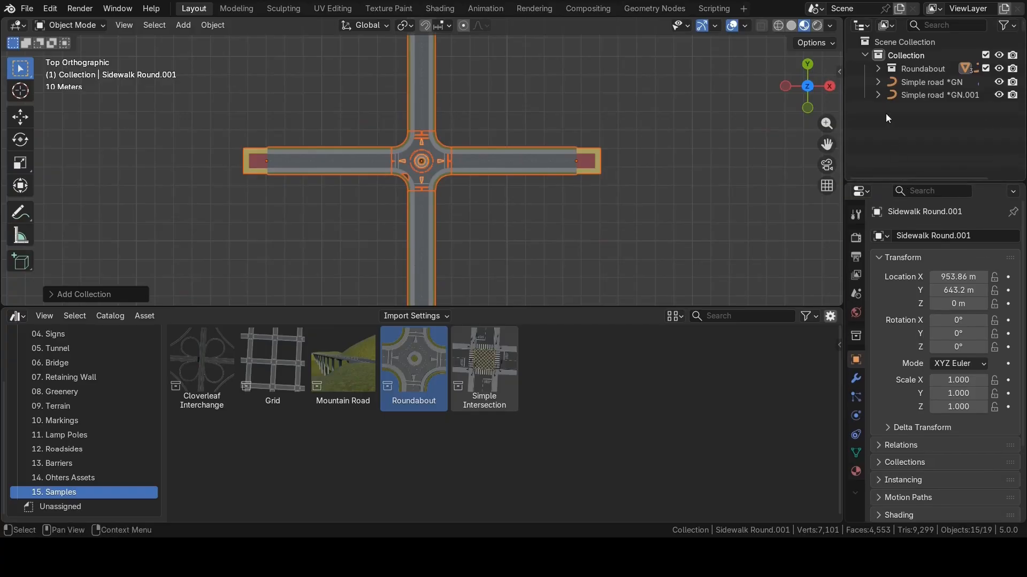
{"action": "left_click", "coordinate": [878, 69]}
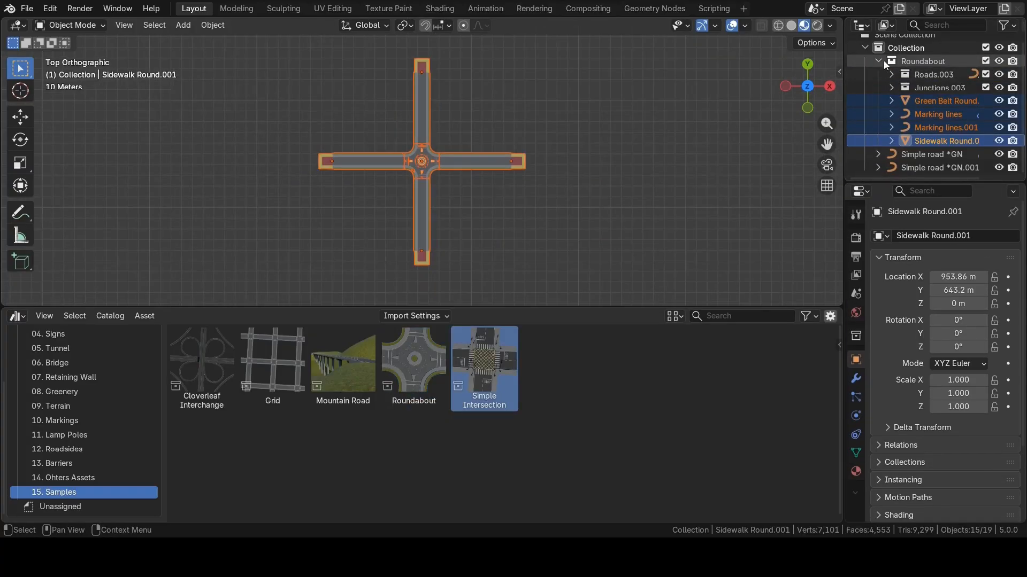
{"action": "left_click", "coordinate": [878, 69]}
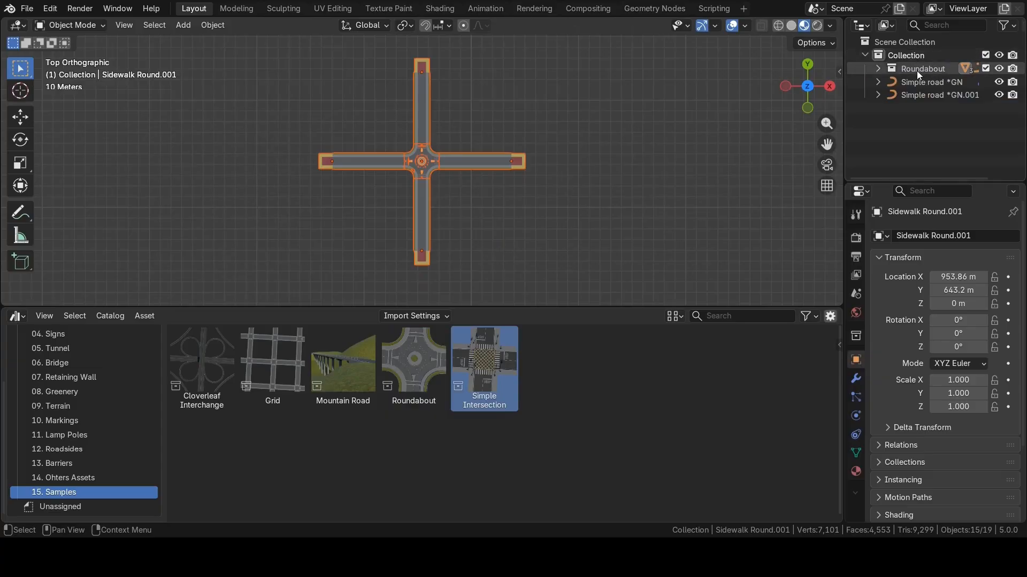
{"action": "left_click", "coordinate": [917, 69]}
{"action": "left_click", "coordinate": [878, 69]}
{"action": "left_click", "coordinate": [929, 81]}
{"action": "left_click", "coordinate": [930, 95]}
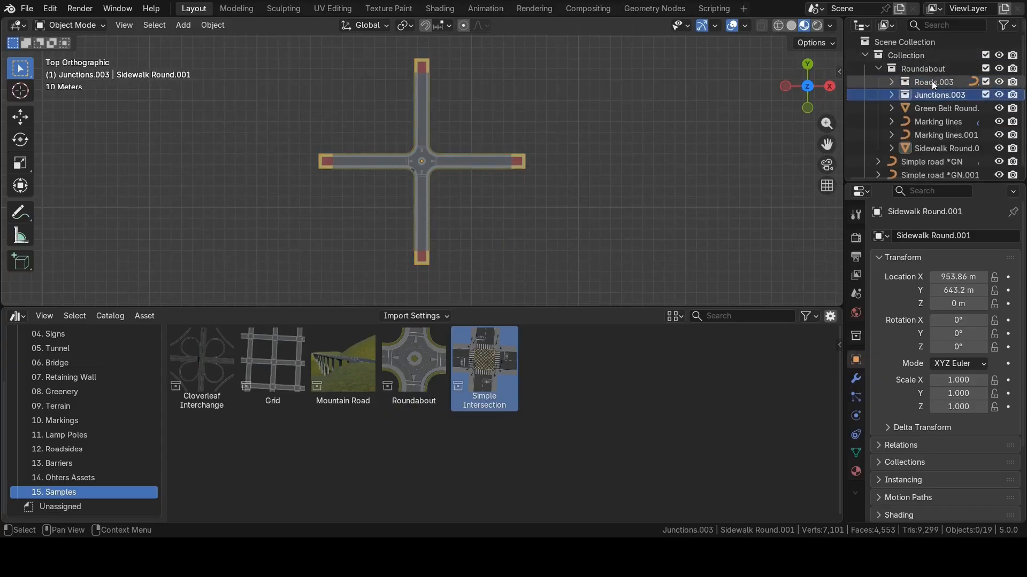
{"action": "left_click", "coordinate": [935, 108]}
{"action": "left_click", "coordinate": [938, 147], "text": "shift"}
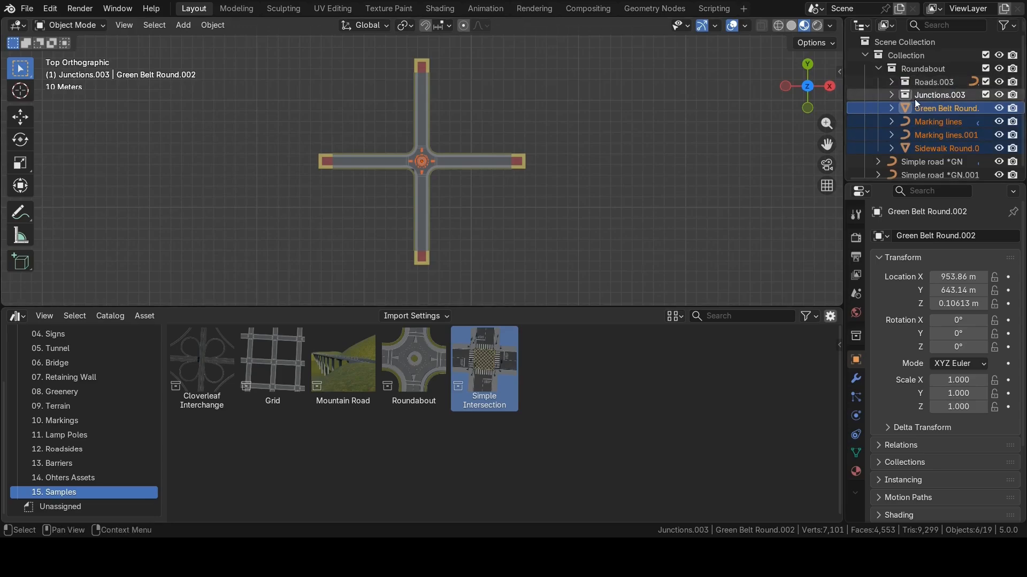
Add the Simple Intersection sample to the scene in top view.
{"action": "left_click", "coordinate": [416, 353]}
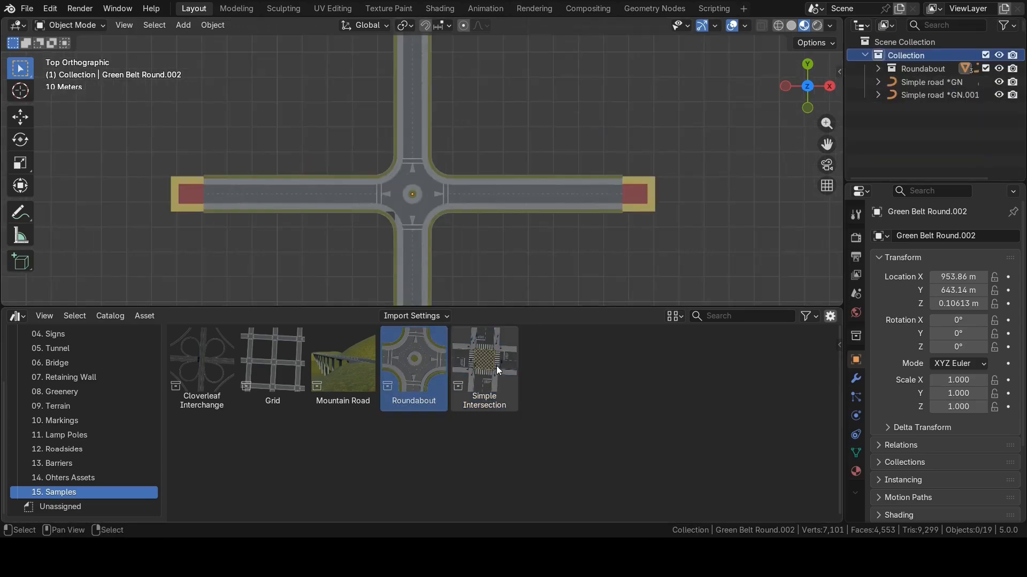
{"action": "left_click_drag", "start_coordinate": [496, 366], "coordinate": [645, 134]}
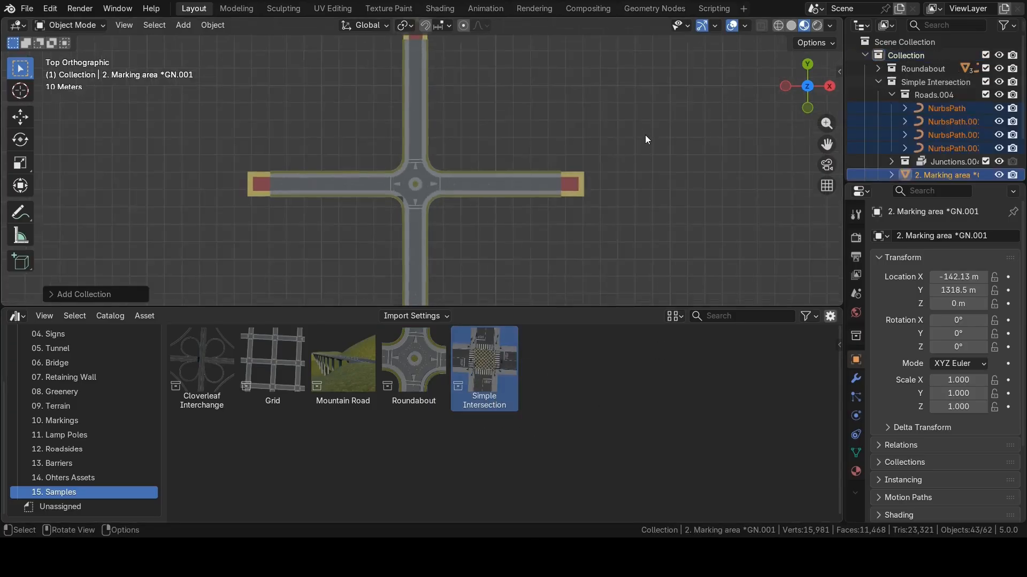
{"action": "scroll", "coordinate": [483, 154], "scroll_direction": "up", "scroll_amount": 7}
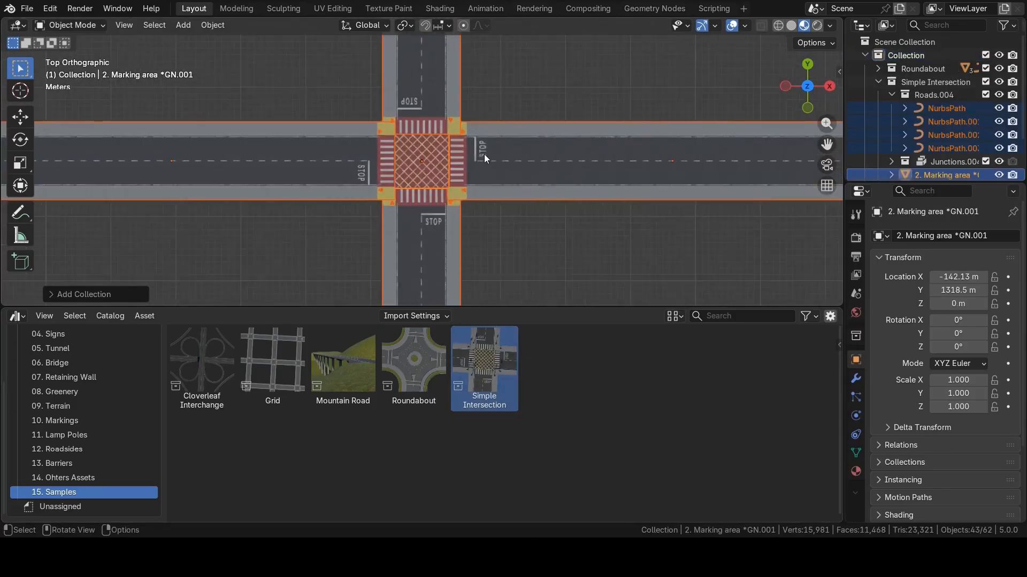
Examine the Simple Intersection collection's structure and the modifier settings of its junction plane.
{"action": "left_click", "coordinate": [879, 81]}
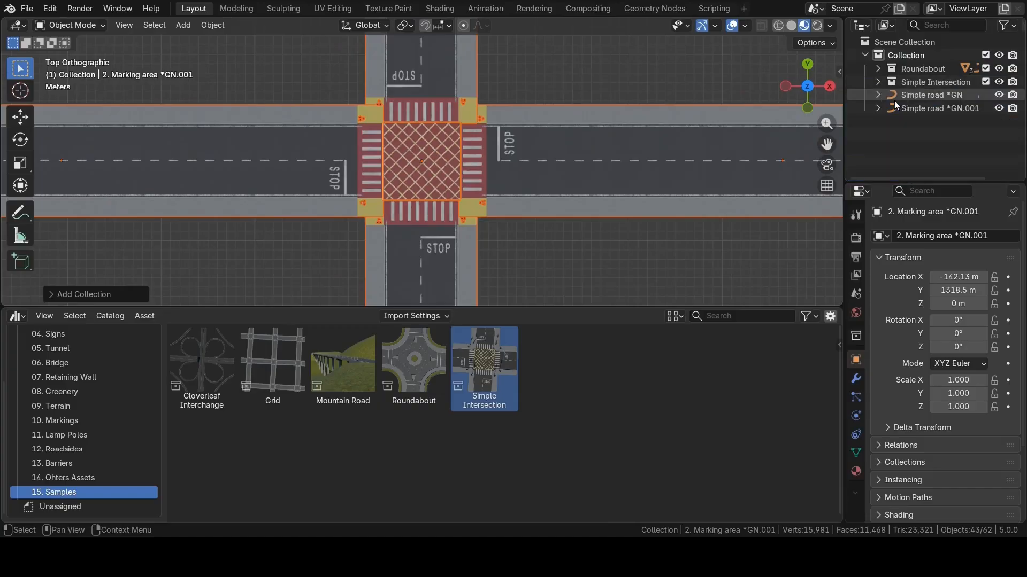
{"action": "left_click", "coordinate": [878, 80]}
{"action": "left_click", "coordinate": [891, 95]}
{"action": "left_click", "coordinate": [944, 111]}
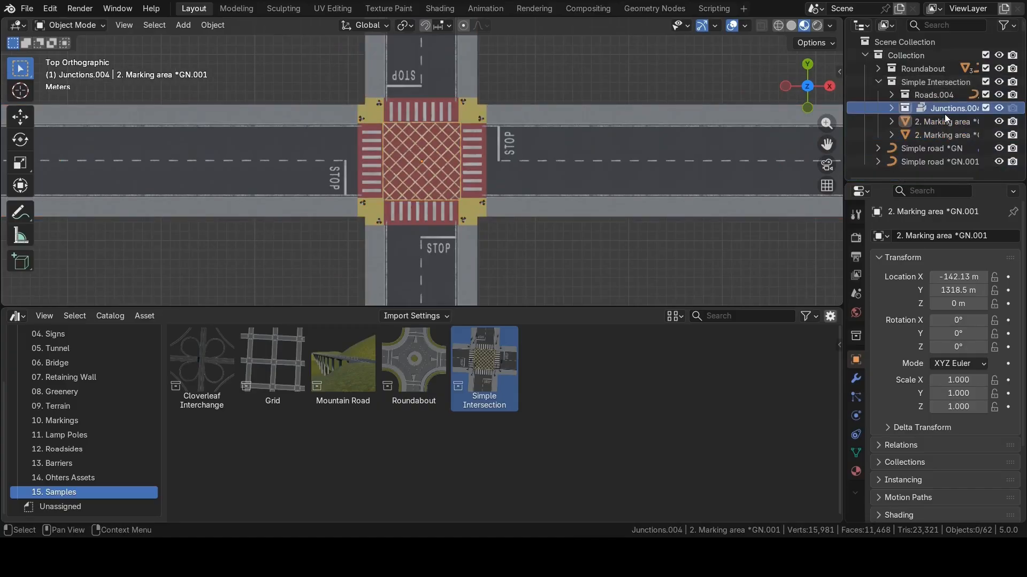
{"action": "left_click", "coordinate": [893, 106]}
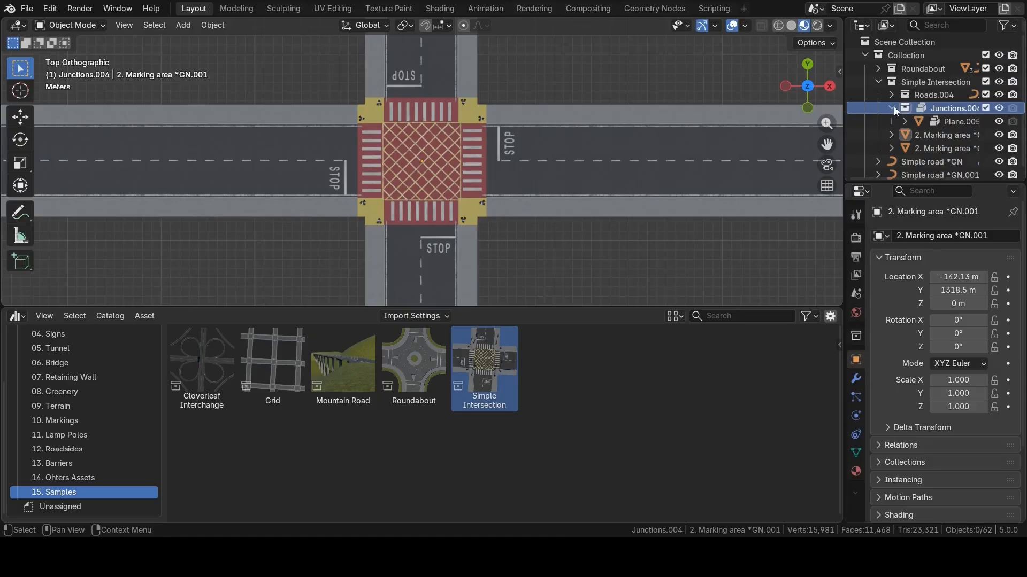
{"action": "left_click", "coordinate": [943, 123]}
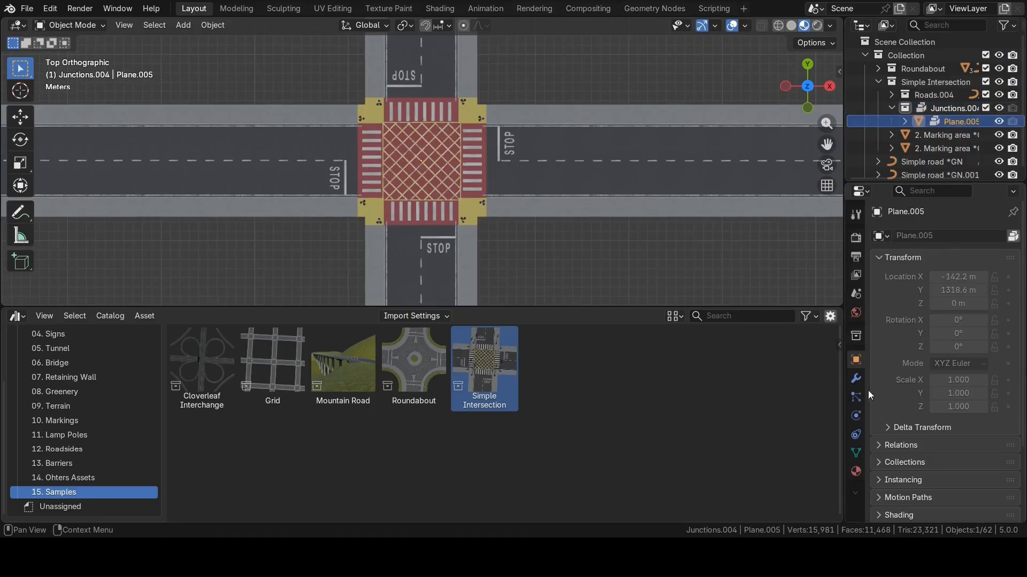
{"action": "left_click", "coordinate": [855, 378]}
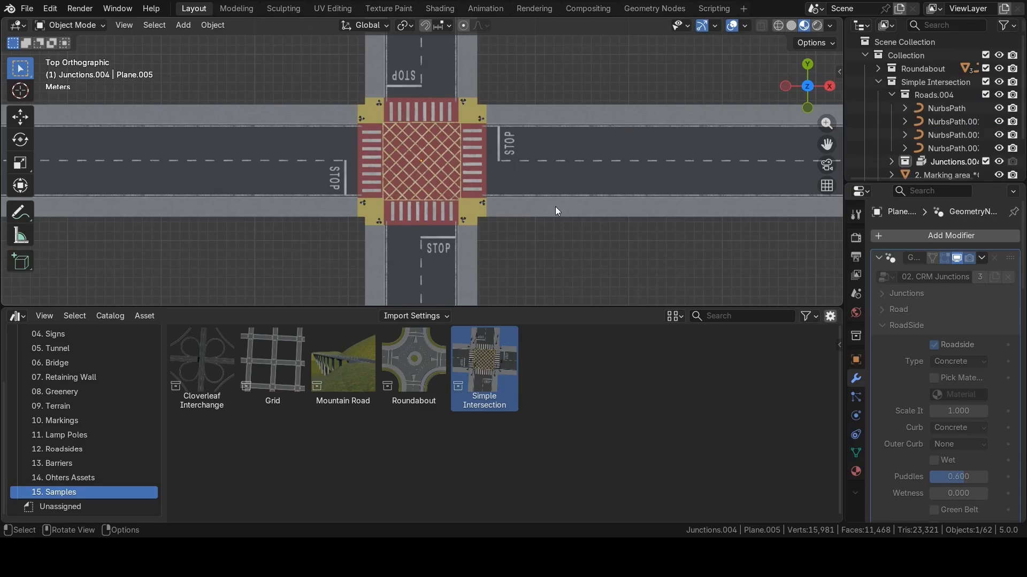
Undo the sample and road additions back to an empty scene.
{"action": "left_click", "coordinate": [644, 169], "text": "ctrl"}
{"action": "key", "text": "ctrl+z"}
{"action": "key", "text": "ctrl+z"}
{"action": "key", "text": "ctrl+z"}
{"action": "key", "text": "ctrl+z"}
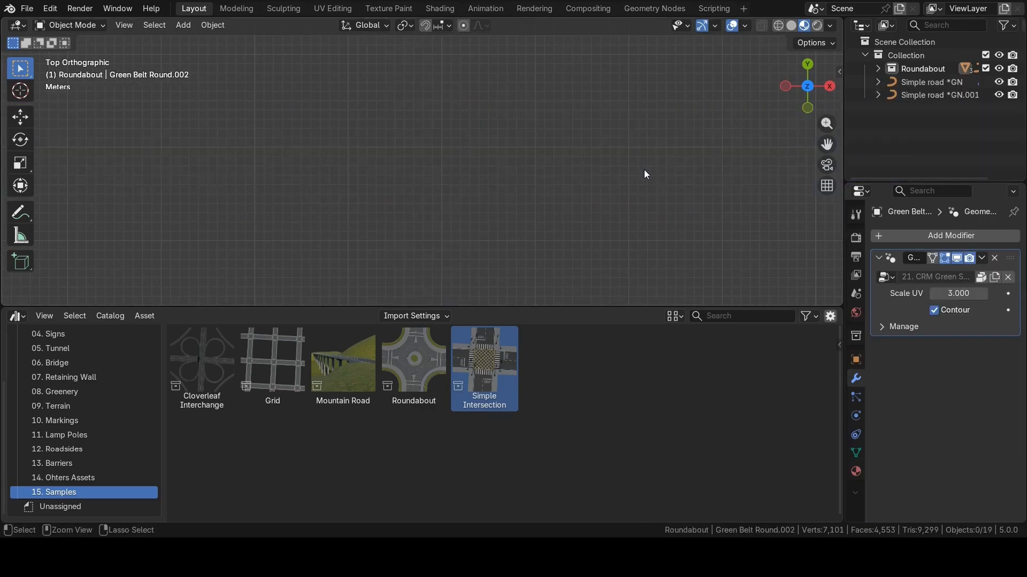
{"action": "key", "text": "ctrl+z"}
{"action": "key", "text": "ctrl+z"}
{"action": "key", "text": "ctrl+z"}
{"action": "key", "text": "ctrl+z"}
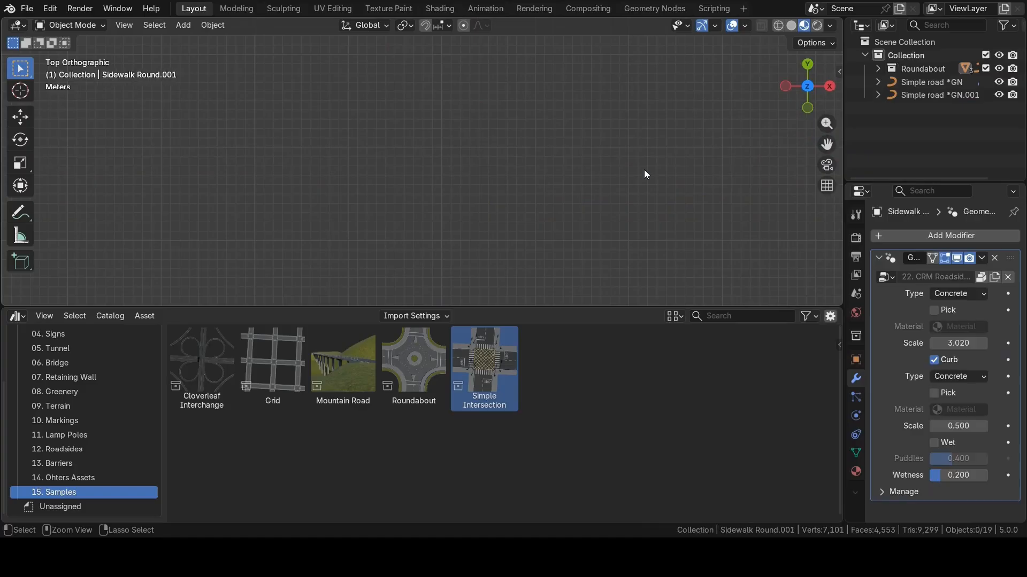
{"action": "key", "text": "ctrl+z"}
{"action": "key", "text": "ctrl+z"}
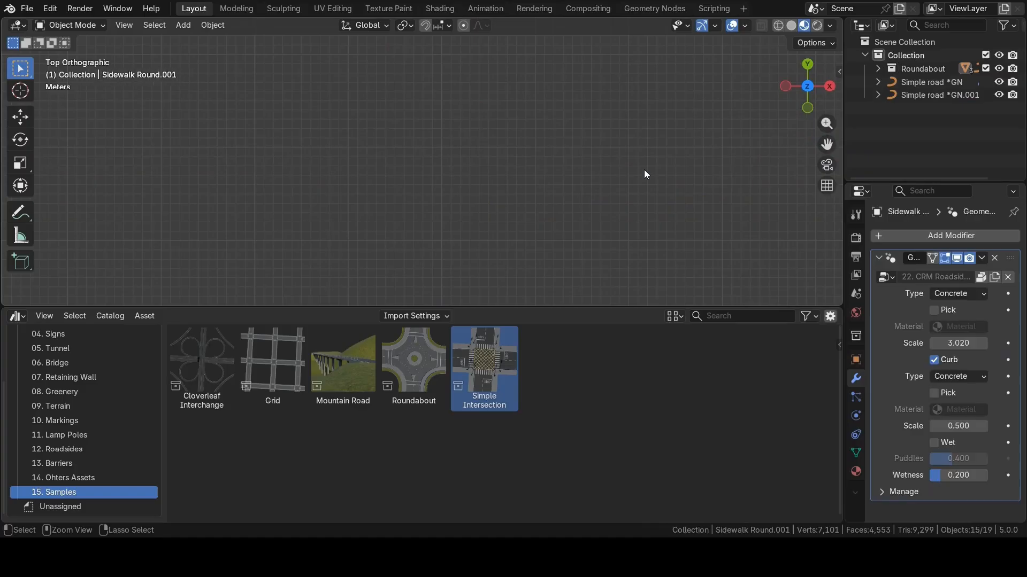
{"action": "key", "text": "ctrl+z"}
{"action": "key", "text": "ctrl+z"}
{"action": "key", "text": "ctrl+z"}
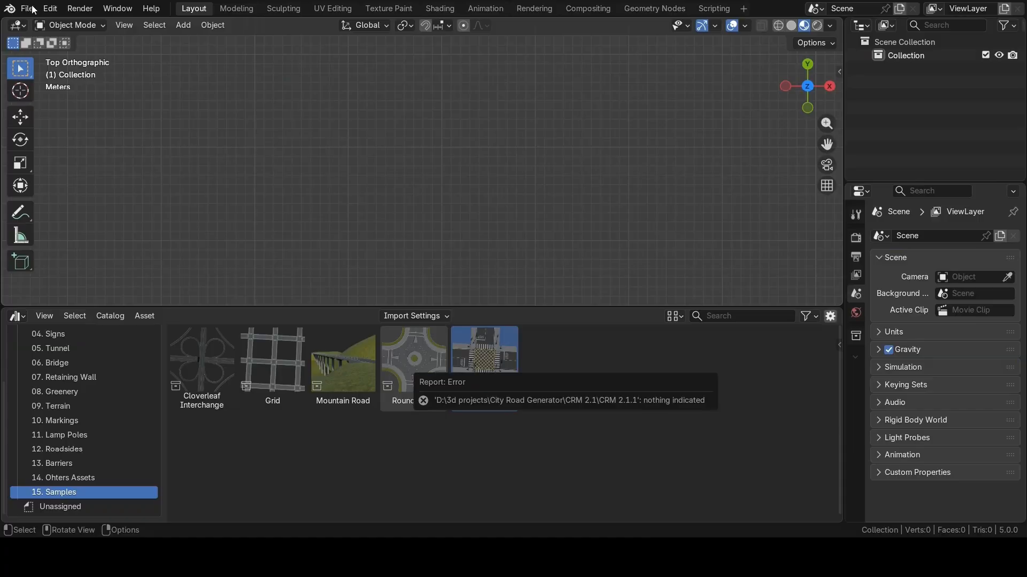
Append all collections from CRM 2.1.1.blend in D:\3d projects\City Road Generator\CRM 2.1\CRM 2.1.1\.
{"action": "left_click", "coordinate": [28, 9]}
{"action": "left_click", "coordinate": [52, 161]}
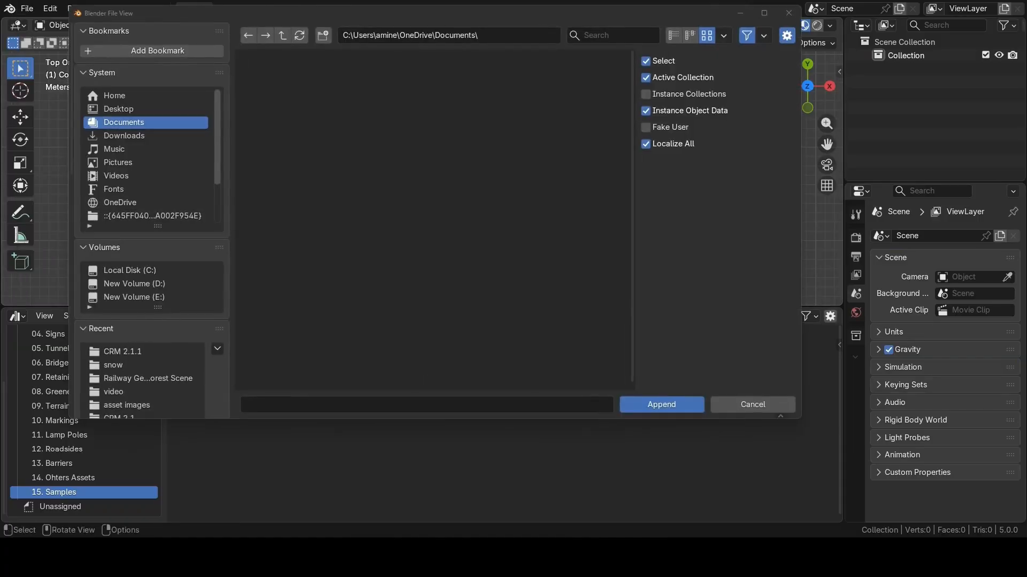
{"action": "left_click", "coordinate": [417, 34]}
{"action": "type", "text": "D:\\3d projects\\City Road Generator\\CRM 2.1\\CRM 2.1.1\\"}
{"action": "key", "text": "Return"}
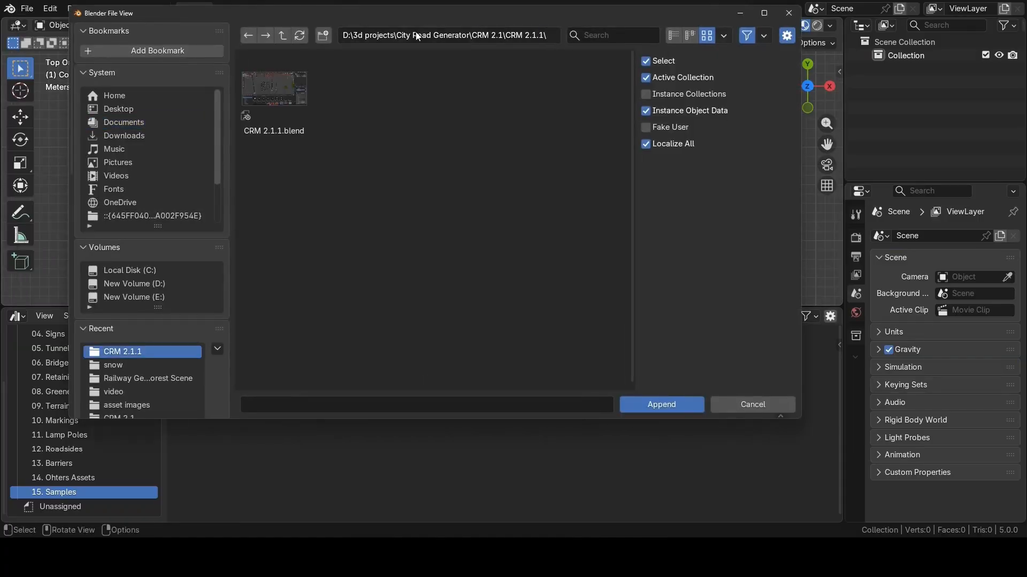
{"action": "double_click", "coordinate": [290, 101]}
{"action": "double_click", "coordinate": [277, 101]}
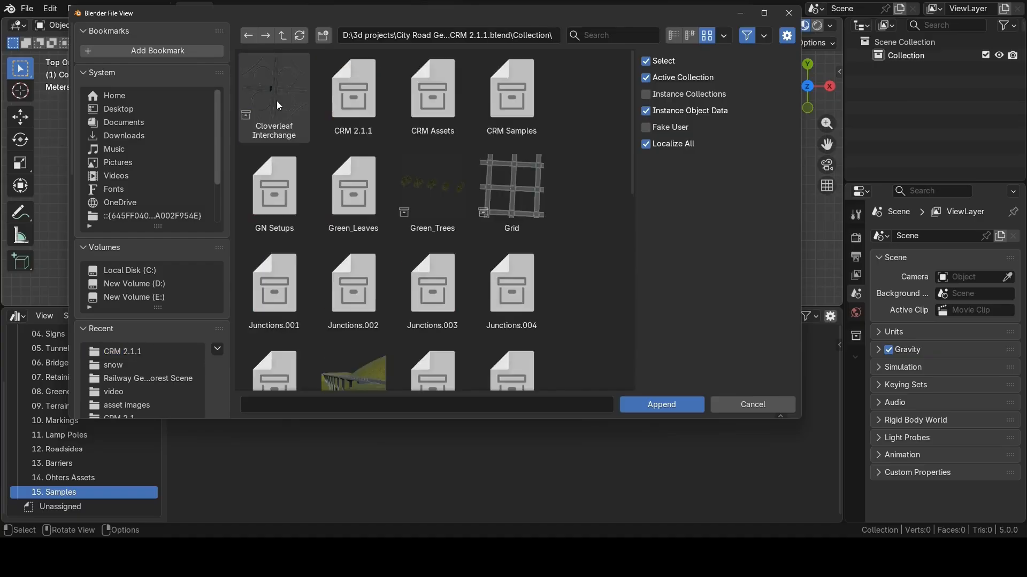
{"action": "key", "text": "a"}
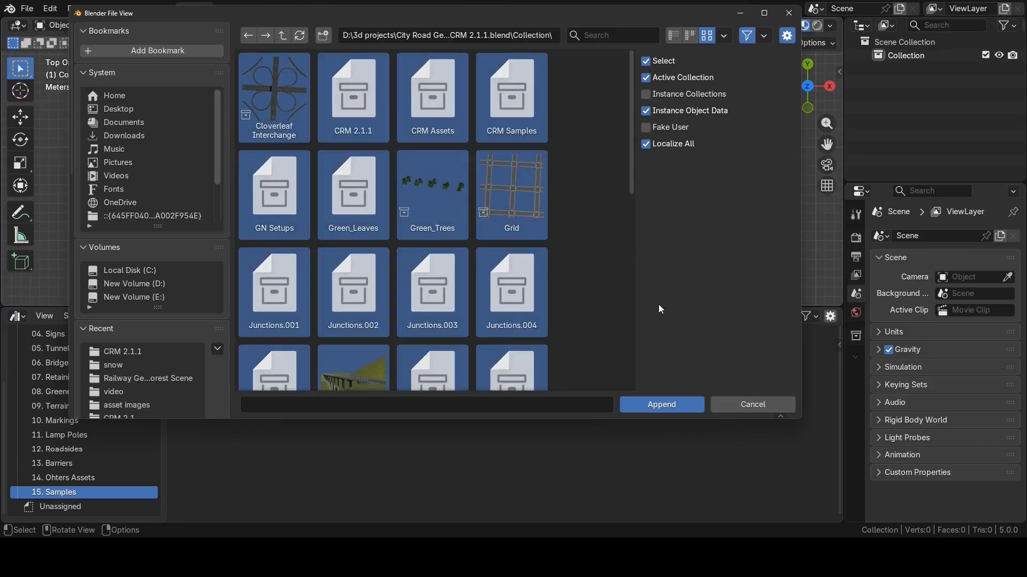
{"action": "left_click", "coordinate": [679, 404]}
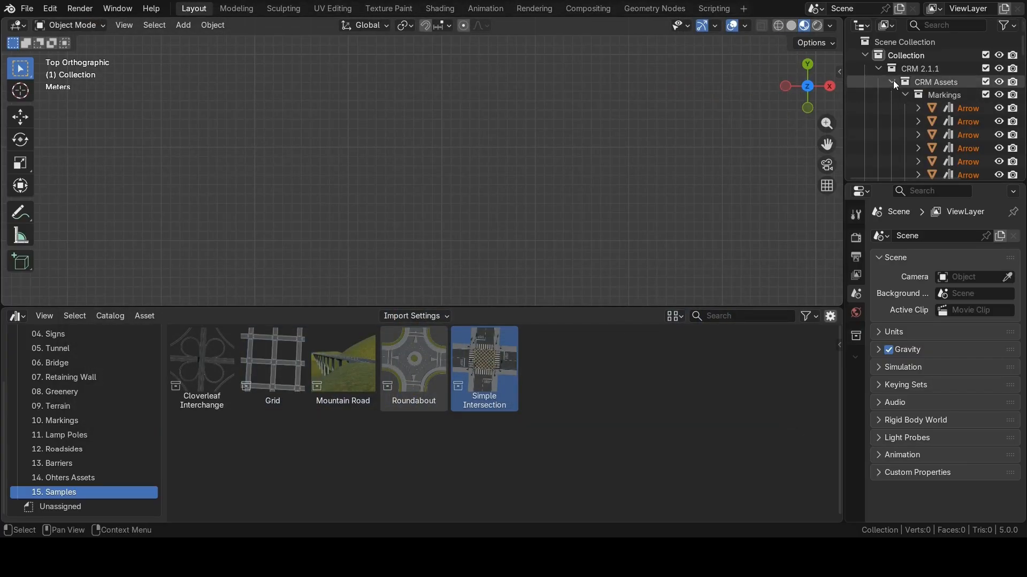
Clear the loose Pole_Traffic_Lights object from the main collection and exclude CRM Assets and CRM Samples from the view layer.
{"action": "left_click", "coordinate": [893, 80]}
{"action": "left_click", "coordinate": [891, 95]}
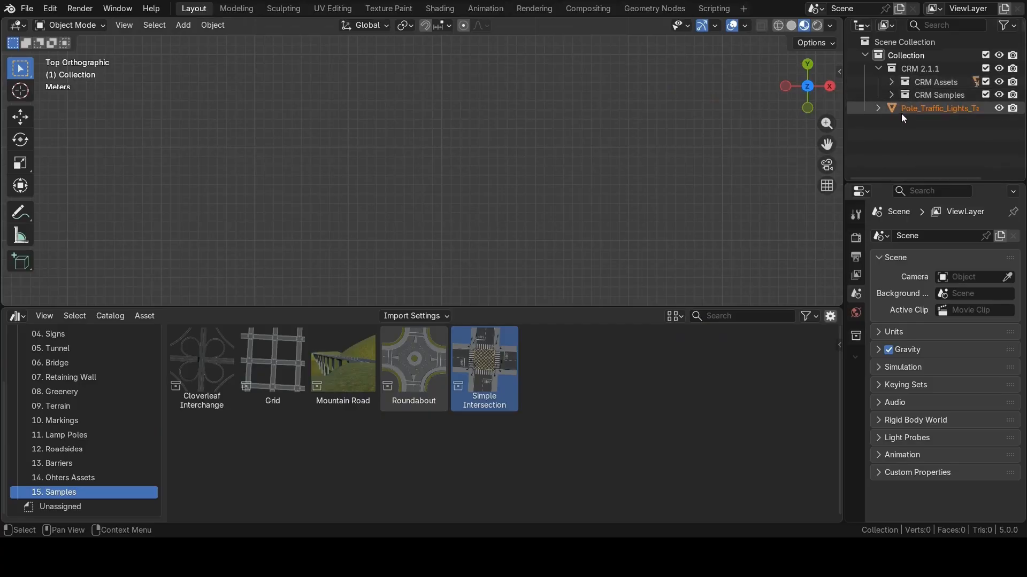
{"action": "left_click", "coordinate": [914, 110]}
{"action": "left_click_drag", "start_coordinate": [932, 109], "coordinate": [986, 94]}
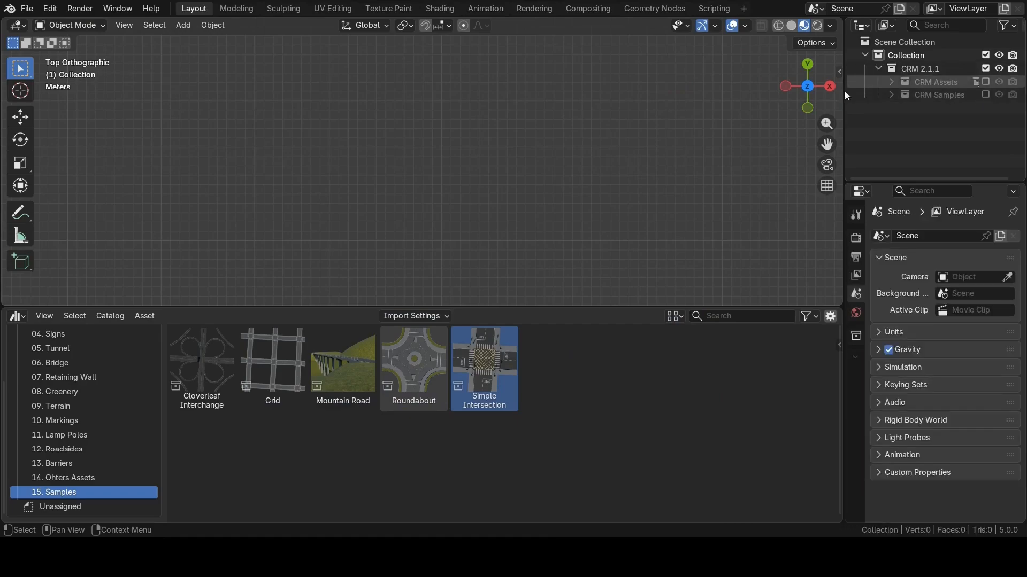
Show all assets of the current file in the asset browser and filter them by "road".
{"action": "scroll", "coordinate": [79, 380], "scroll_direction": "up", "scroll_amount": 4}
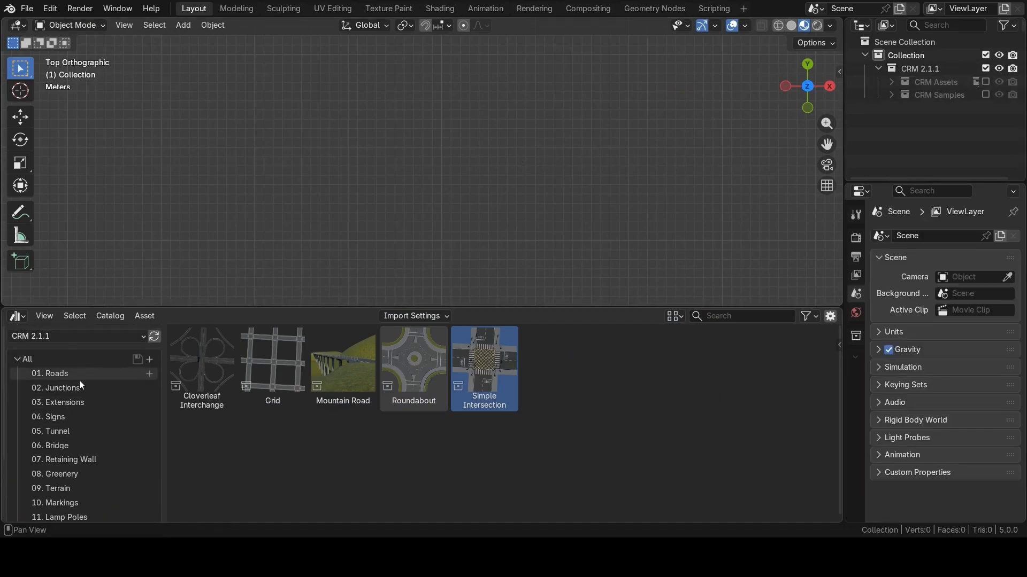
{"action": "left_click", "coordinate": [72, 335]}
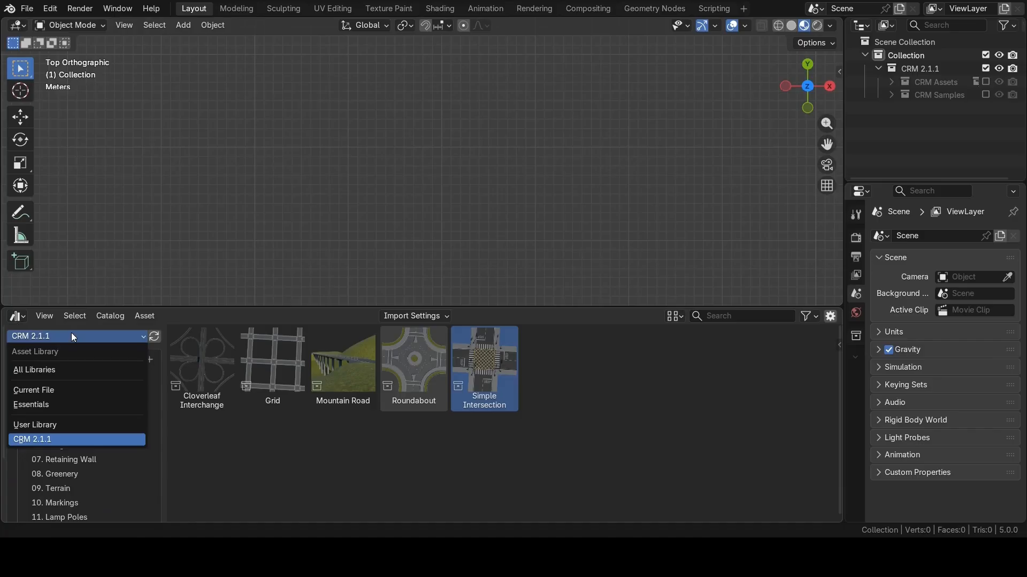
{"action": "left_click", "coordinate": [53, 390]}
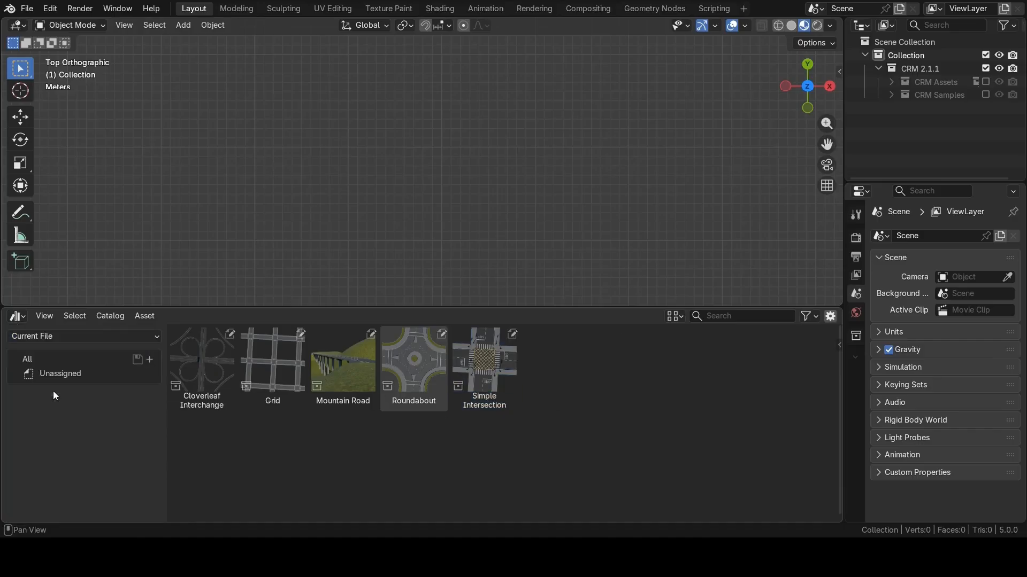
{"action": "left_click", "coordinate": [47, 359]}
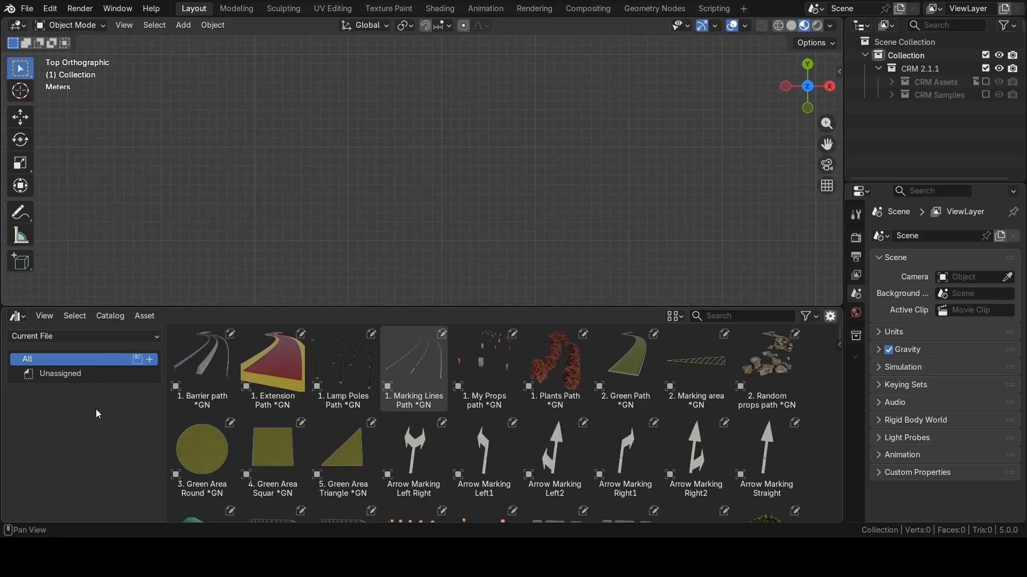
{"action": "left_click", "coordinate": [727, 316]}
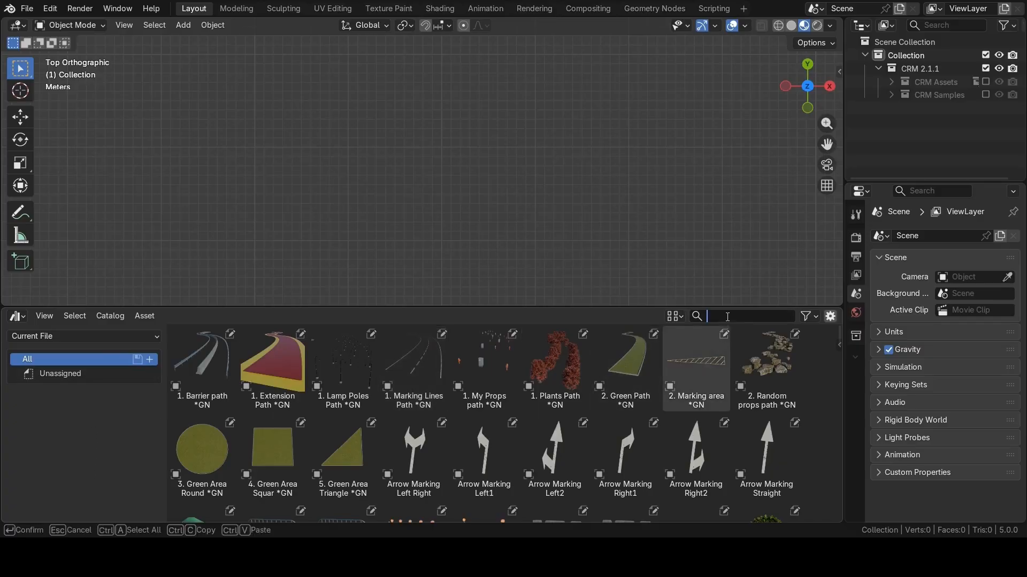
{"action": "type", "text": "road"}
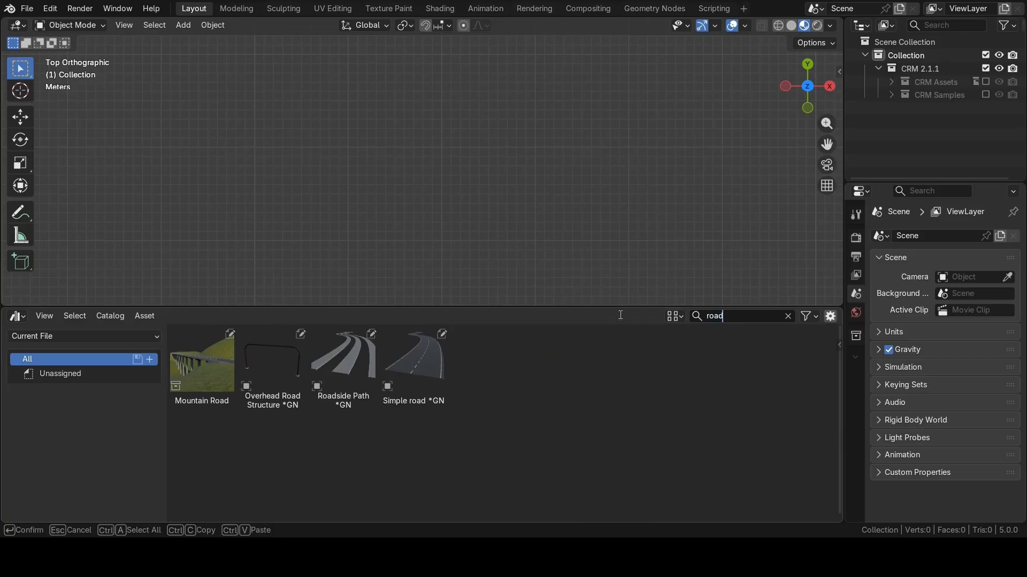
{"action": "key", "text": "Return"}
Place three Simple road *GN assets side by side in the scene.
{"action": "left_click", "coordinate": [442, 365]}
{"action": "left_click_drag", "start_coordinate": [505, 288], "coordinate": [441, 165]}
{"action": "scroll", "coordinate": [500, 182], "scroll_direction": "down", "scroll_amount": 7}
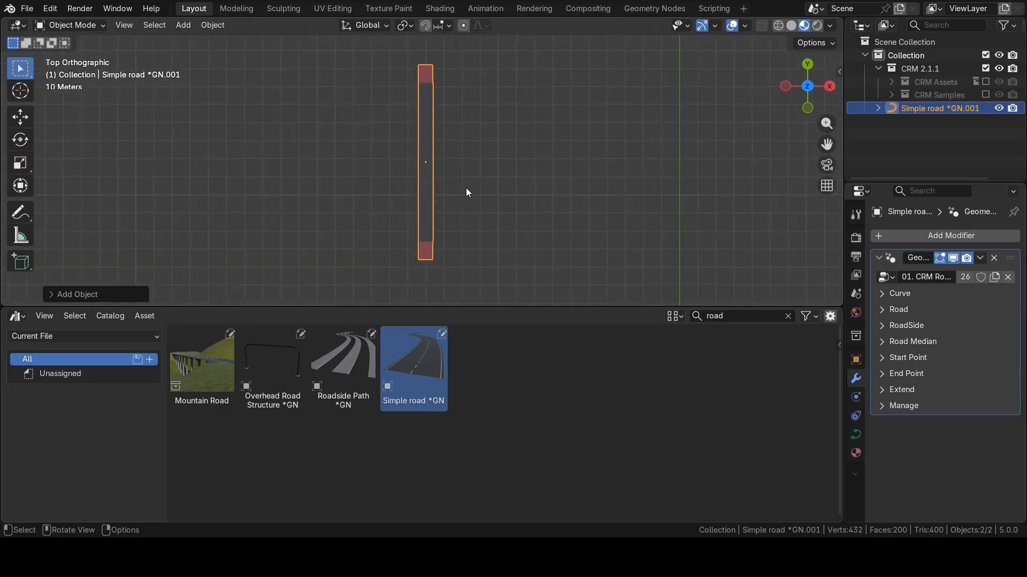
{"action": "left_click_drag", "start_coordinate": [415, 335], "coordinate": [502, 160]}
{"action": "scroll", "coordinate": [546, 185], "scroll_direction": "down", "scroll_amount": 3}
{"action": "left_click_drag", "start_coordinate": [418, 357], "coordinate": [518, 171]}
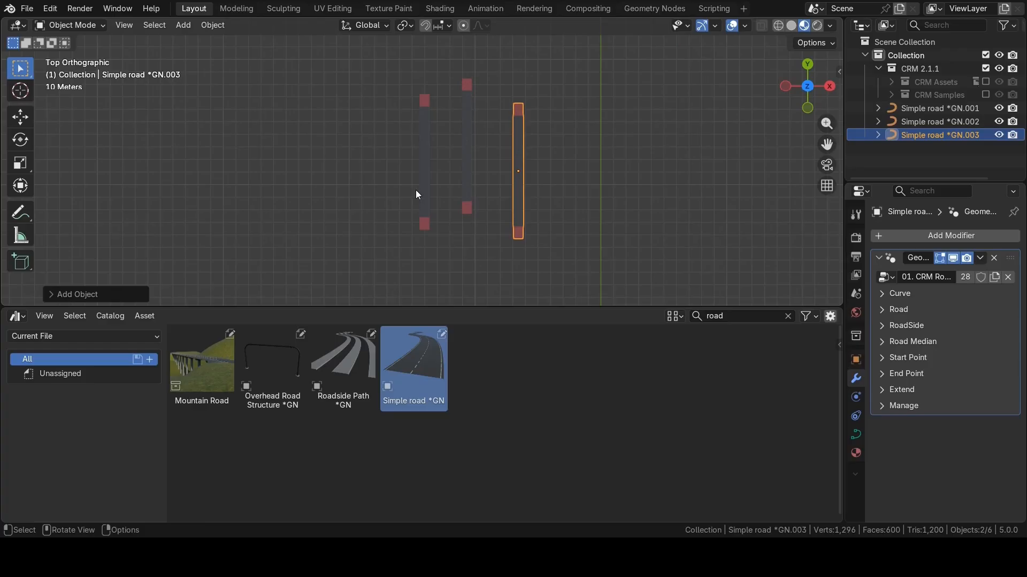
{"action": "scroll", "coordinate": [446, 184], "scroll_direction": "down", "scroll_amount": 4}
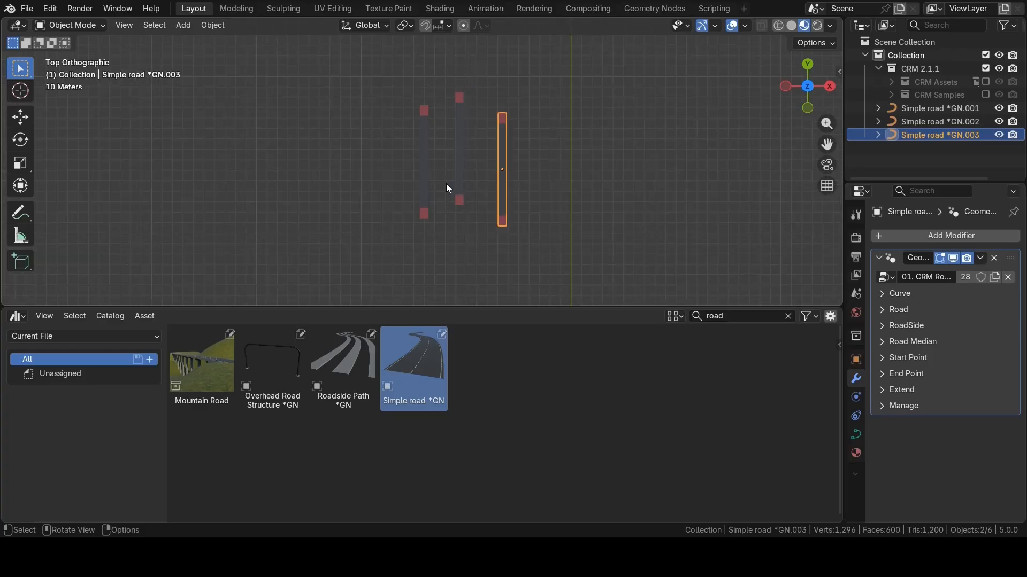
Try adding the Mountain Road sample beside the three roads, and undo the addition.
{"action": "left_click_drag", "start_coordinate": [209, 358], "coordinate": [271, 160]}
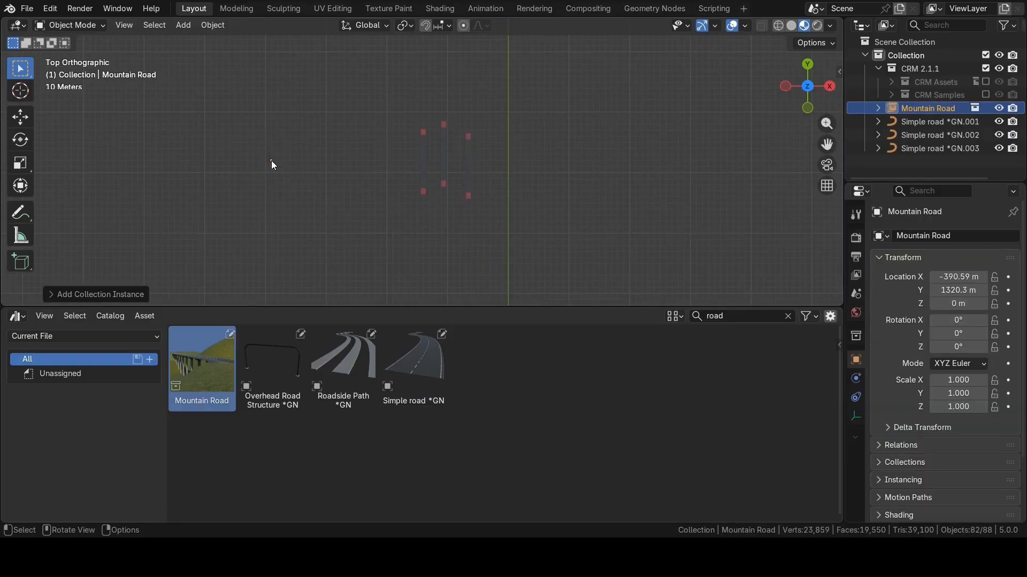
{"action": "key", "text": "ctrl+z"}
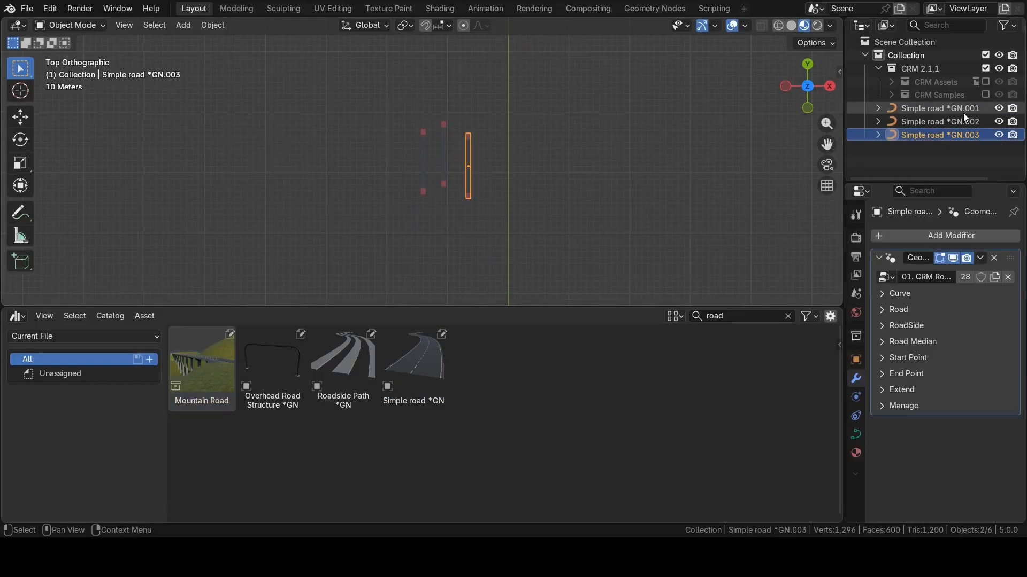
Include the CRM Samples collection in the view layer and expand it to inspect all sample layouts.
{"action": "left_click", "coordinate": [986, 95]}
{"action": "left_click", "coordinate": [891, 95]}
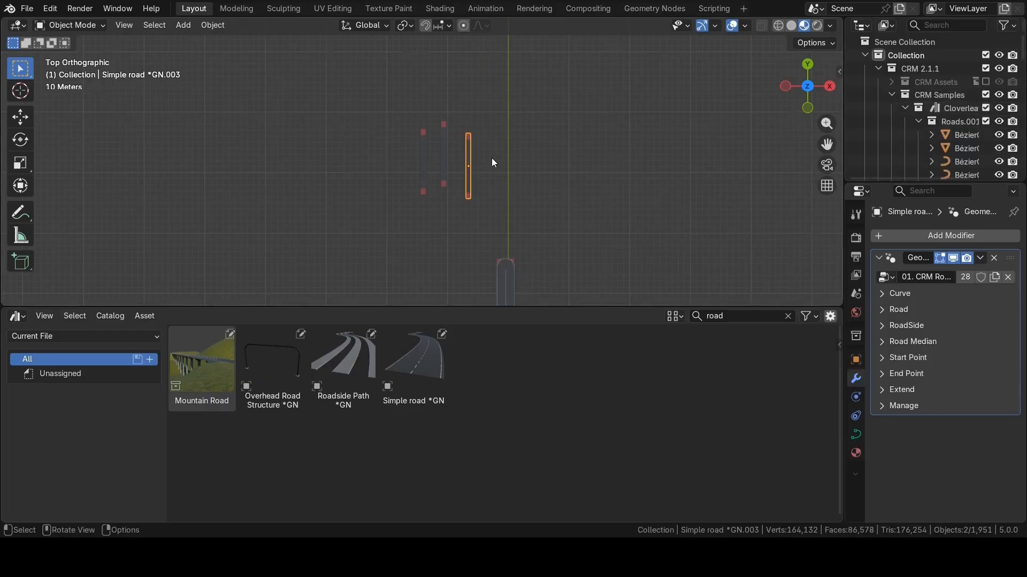
{"action": "scroll", "coordinate": [492, 160], "scroll_direction": "down", "scroll_amount": 10}
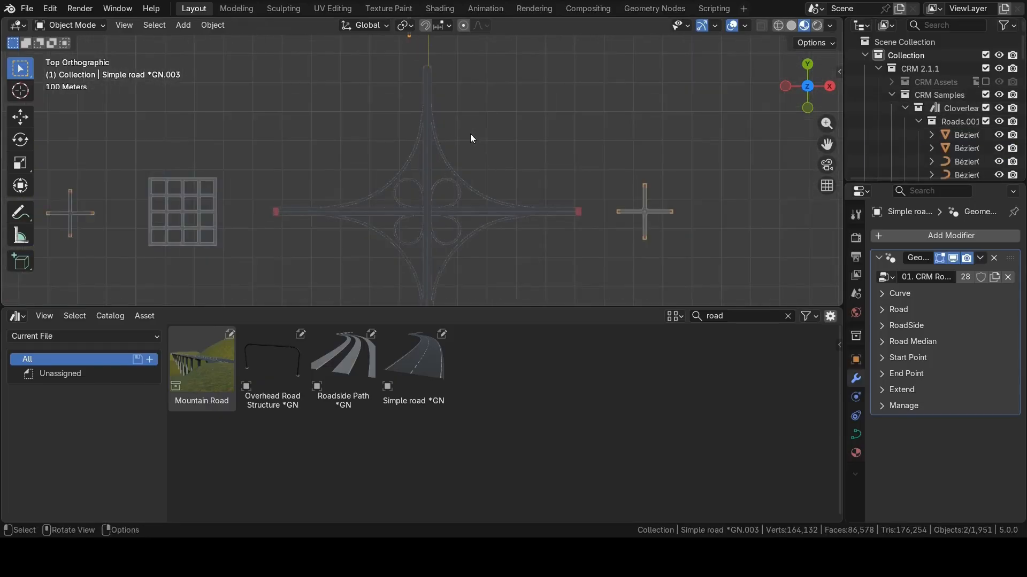
{"action": "scroll", "coordinate": [430, 158], "scroll_direction": "down", "scroll_amount": 2}
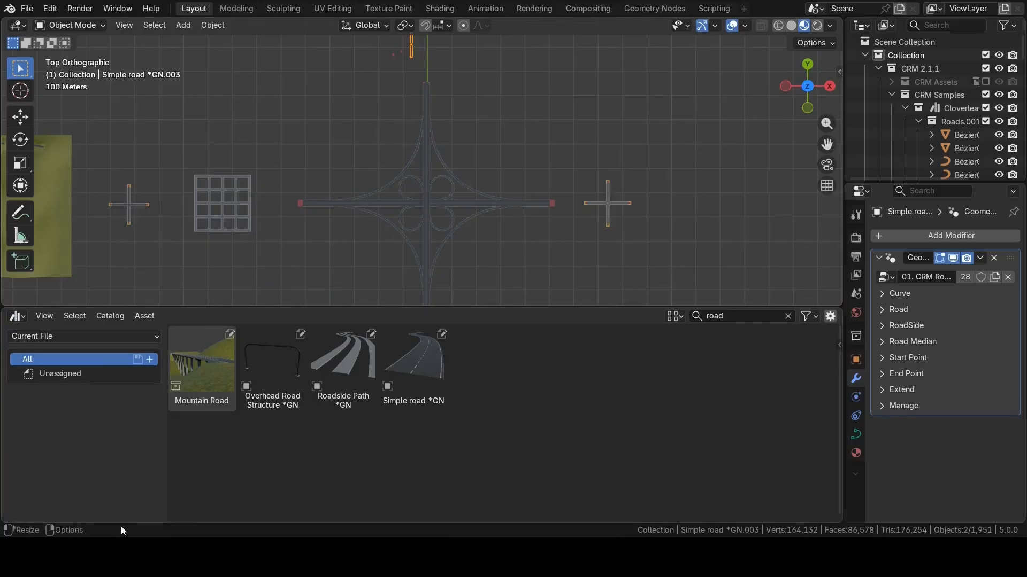
Copy blender_assets.cats.txt and blender_assets.cats.txt~ from the CRM 2.1.1 folder in File Explorer and return to Blender.
{"action": "mouse_move", "coordinate": [209, 558]}
{"action": "left_click", "coordinate": [167, 483]}
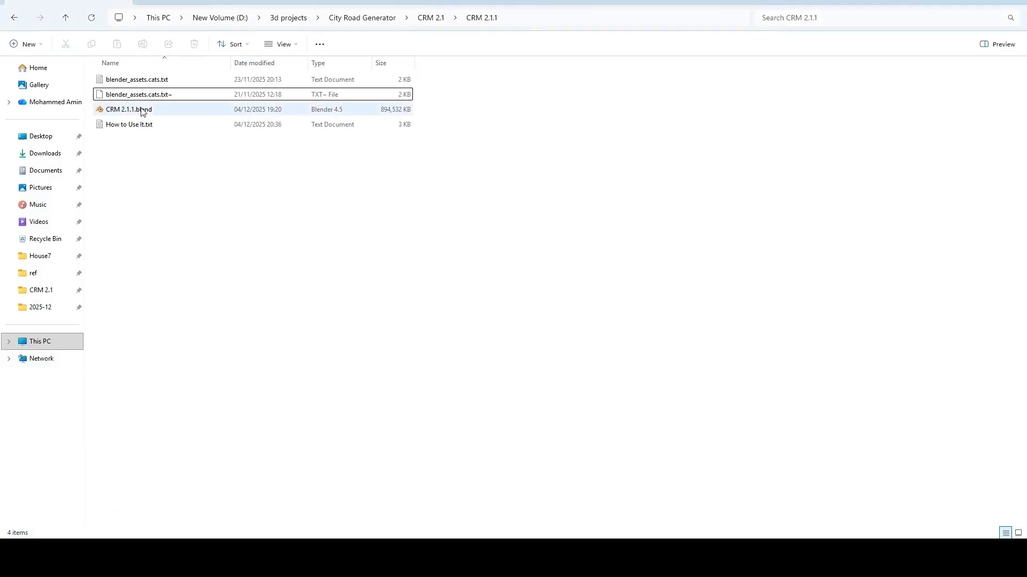
{"action": "left_click", "coordinate": [143, 82]}
{"action": "left_click", "coordinate": [155, 98], "text": "shift"}
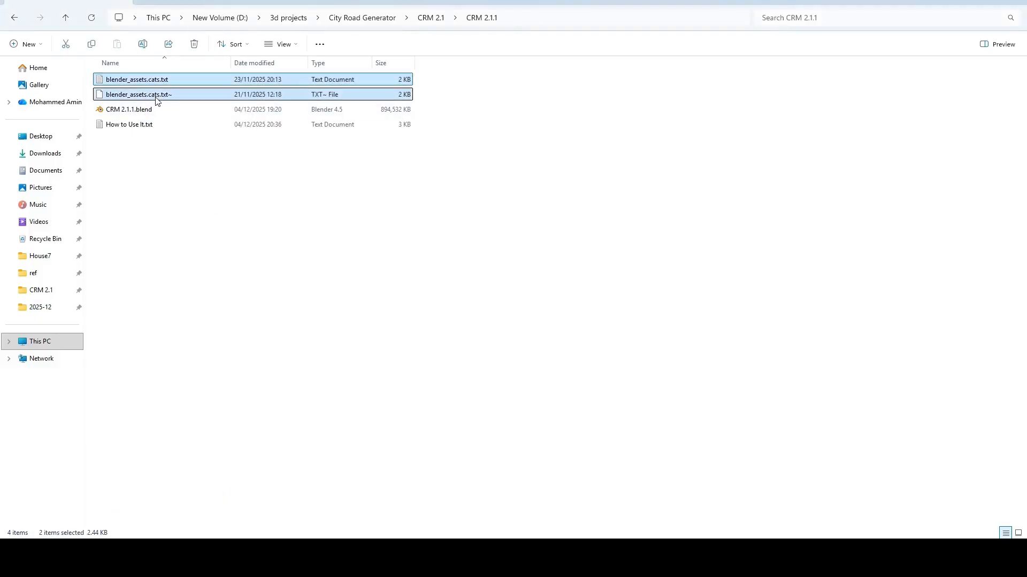
{"action": "key", "text": "ctrl+c"}
{"action": "key", "text": "alt+Tab"}
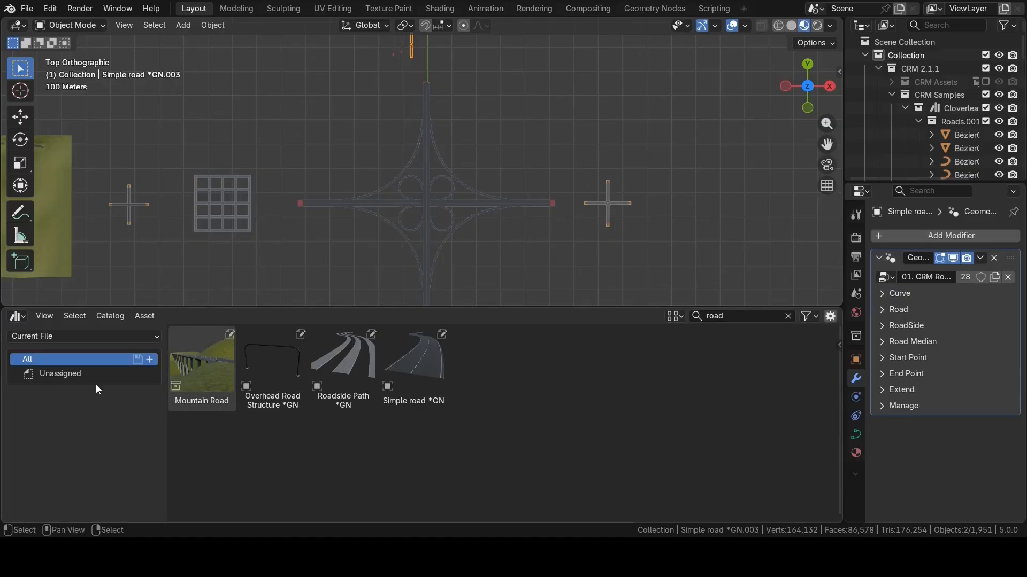
Switch the asset browser to the CRM 2.1.1 library and browse its catalogs.
{"action": "left_click", "coordinate": [89, 341]}
{"action": "left_click", "coordinate": [69, 440]}
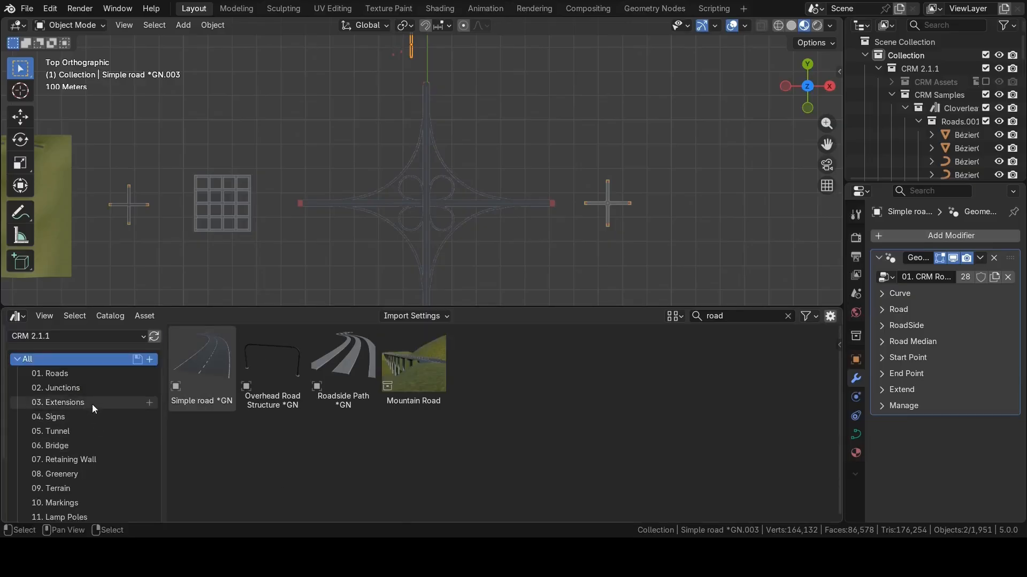
{"action": "scroll", "coordinate": [92, 404], "scroll_direction": "down", "scroll_amount": 4}
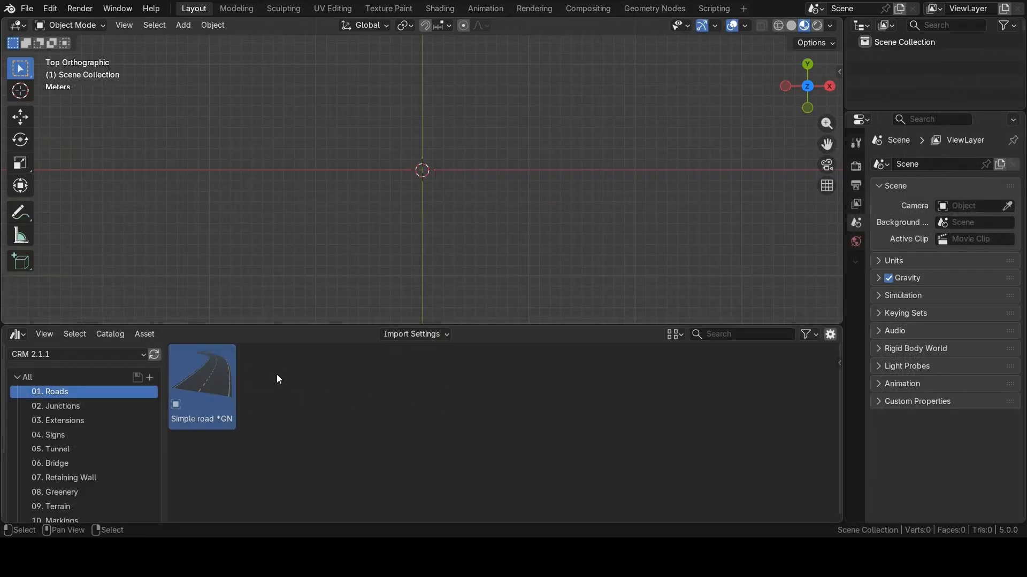
Add the Simple road *GN asset from 01. Roads near the origin and show its modifier settings in a wider properties area.
{"action": "left_click_drag", "start_coordinate": [213, 383], "coordinate": [450, 239]}
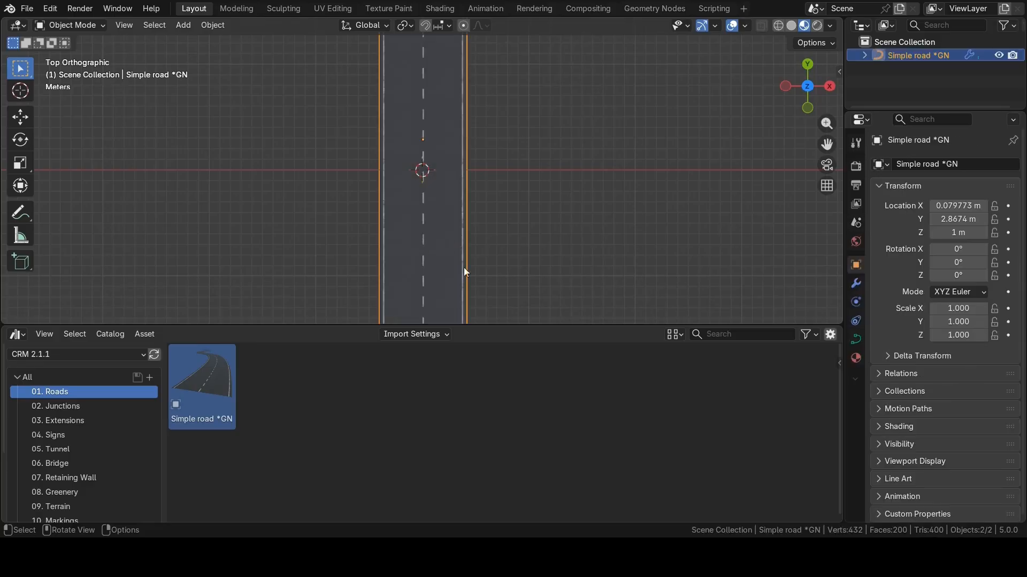
{"action": "left_click", "coordinate": [856, 283]}
{"action": "left_click_drag", "start_coordinate": [845, 235], "coordinate": [817, 236]}
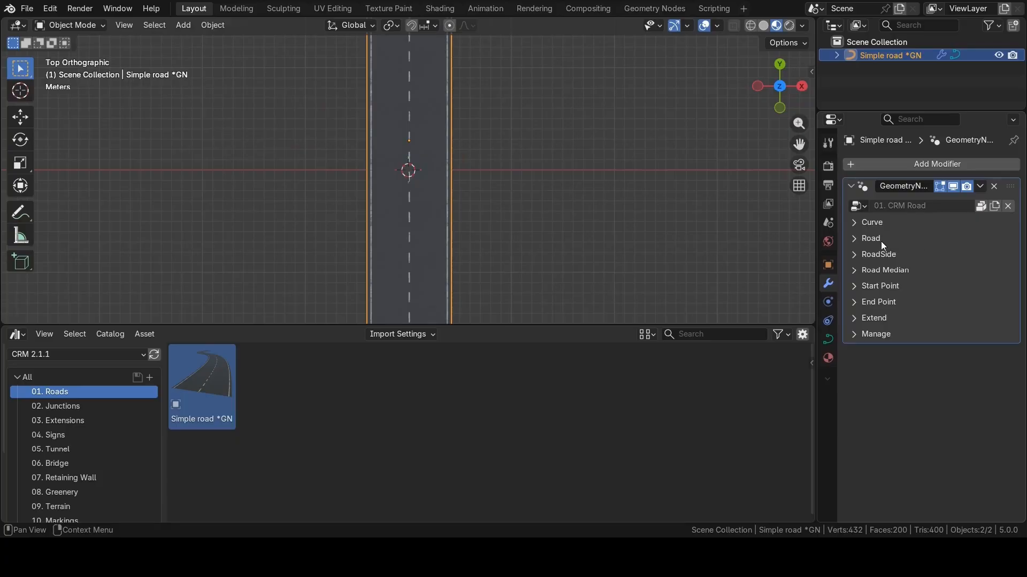
Examine the Curve, Road and RoadSide settings of the road's geometry nodes modifier.
{"action": "left_click", "coordinate": [859, 222]}
{"action": "left_click", "coordinate": [857, 222]}
{"action": "left_click", "coordinate": [855, 239]}
{"action": "left_click", "coordinate": [857, 238]}
{"action": "left_click", "coordinate": [856, 254]}
{"action": "left_click", "coordinate": [856, 255]}
Try scaling the road object, cancel the scaling, and try to enter Edit Mode on its curve.
{"action": "scroll", "coordinate": [644, 256], "scroll_direction": "down", "scroll_amount": 1}
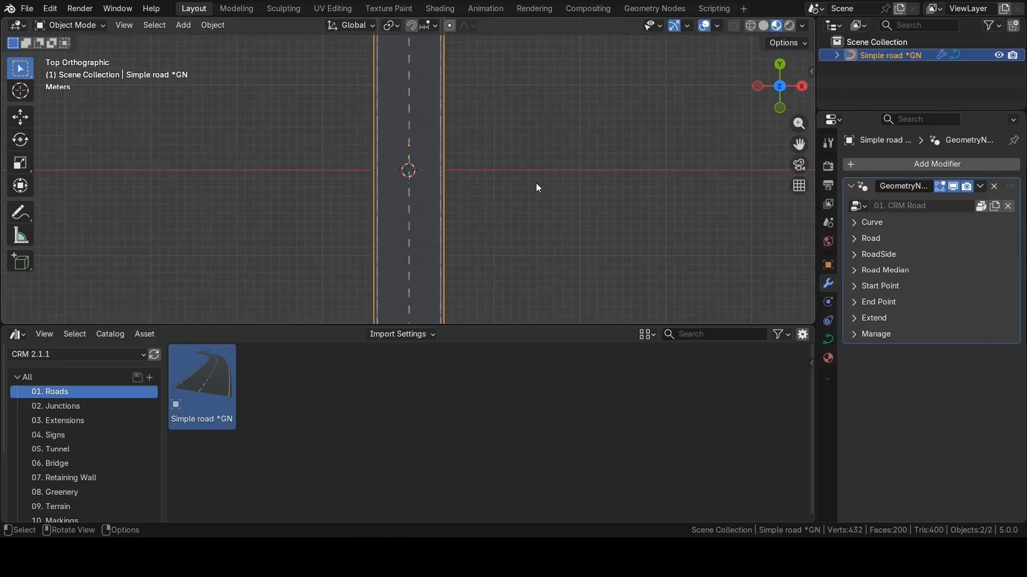
{"action": "key", "text": "s"}
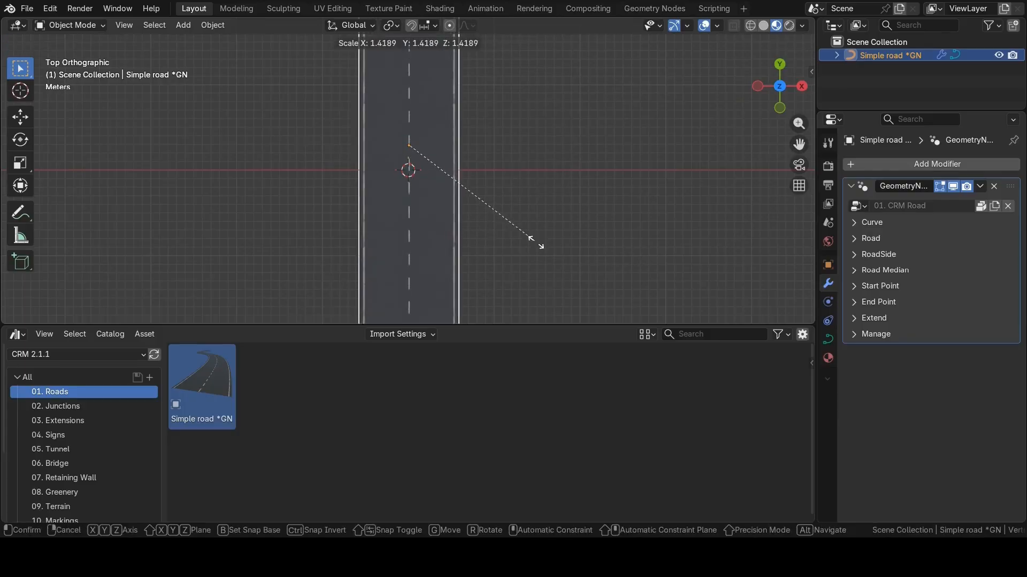
{"action": "right_click", "coordinate": [543, 233]}
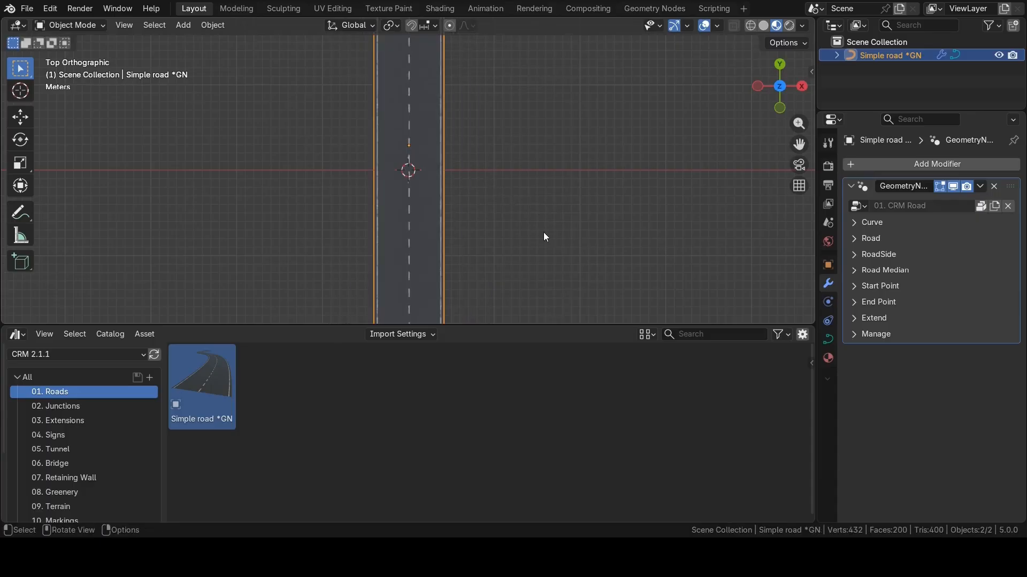
{"action": "key", "text": "Tab"}
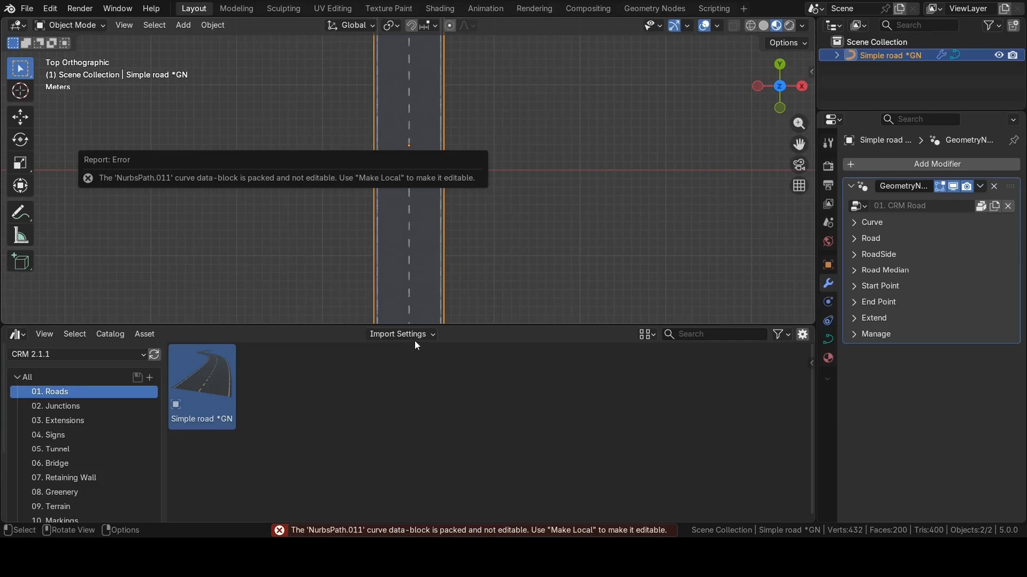
Check the Import Method options in the asset browser's import settings.
{"action": "left_click", "coordinate": [398, 333]}
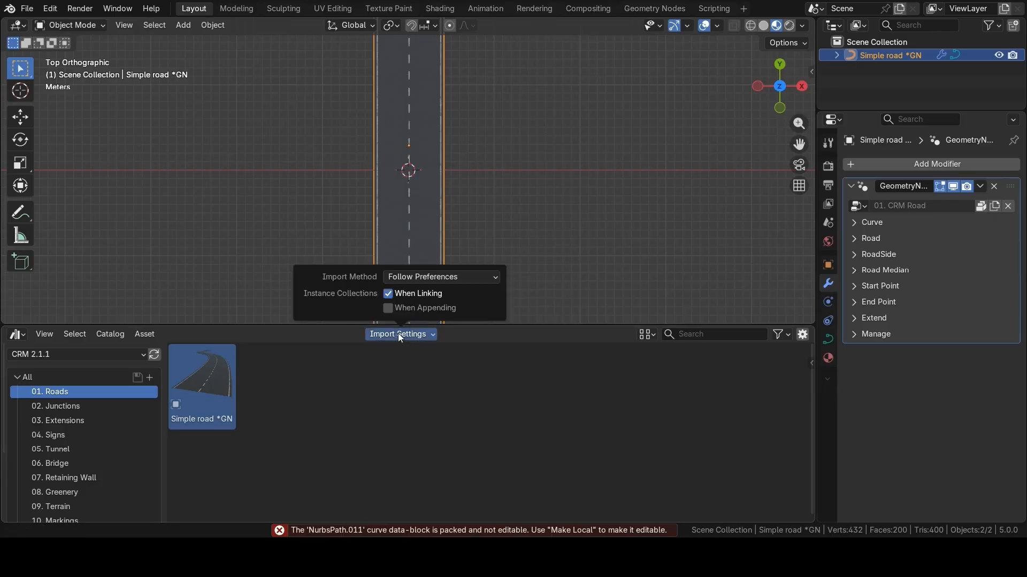
{"action": "left_click", "coordinate": [436, 278]}
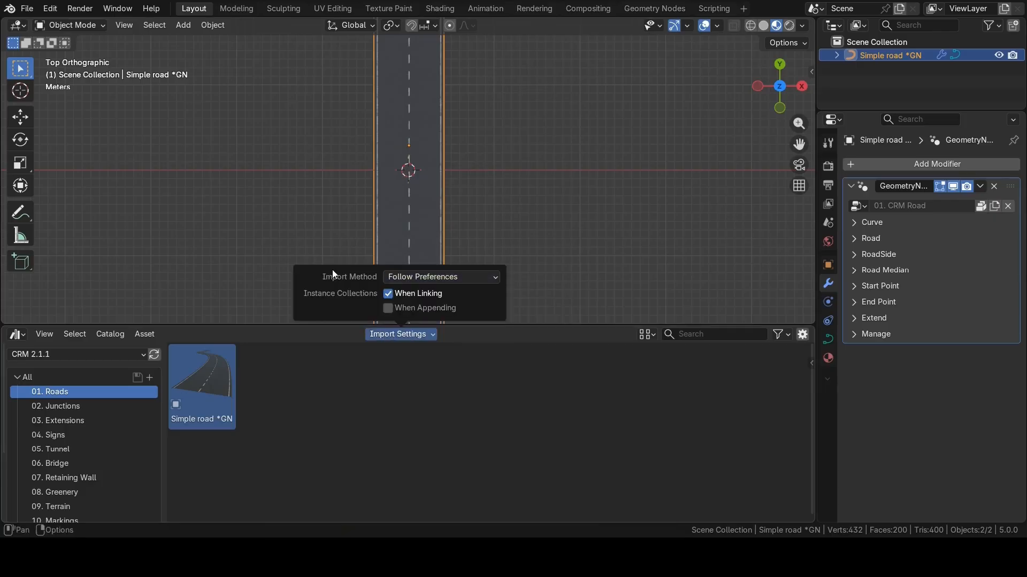
{"action": "left_click", "coordinate": [425, 276]}
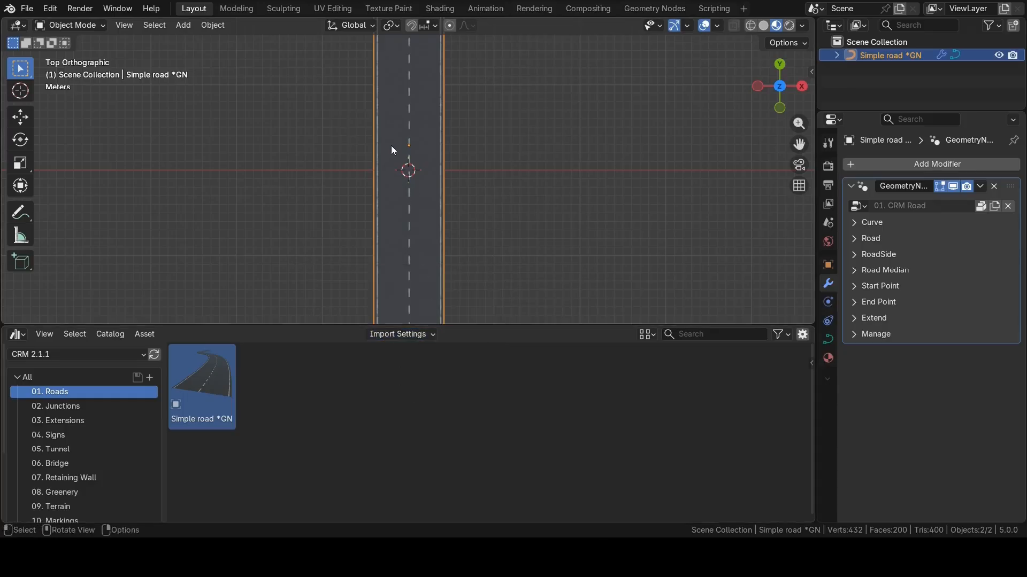
Make the road's NurbsPath.011 curve data local and enter Edit Mode on it.
{"action": "key", "text": "Tab"}
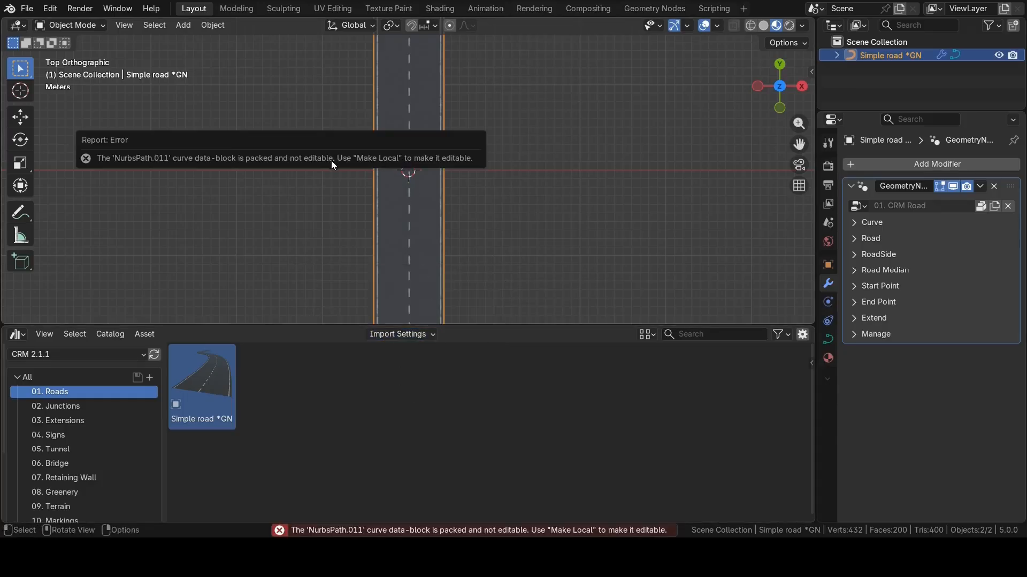
{"action": "left_click", "coordinate": [837, 55]}
{"action": "right_click", "coordinate": [904, 70]}
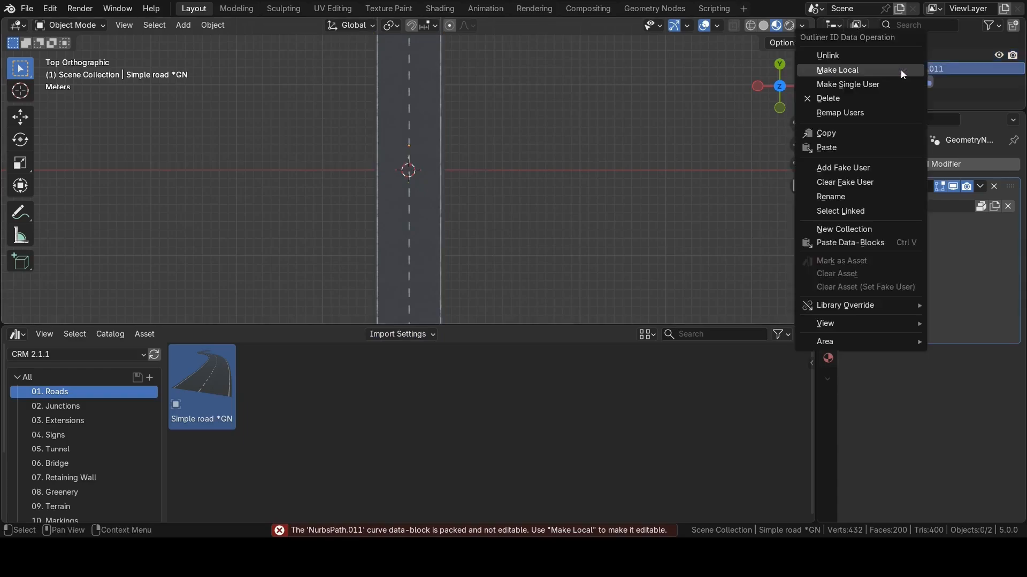
{"action": "left_click", "coordinate": [848, 72]}
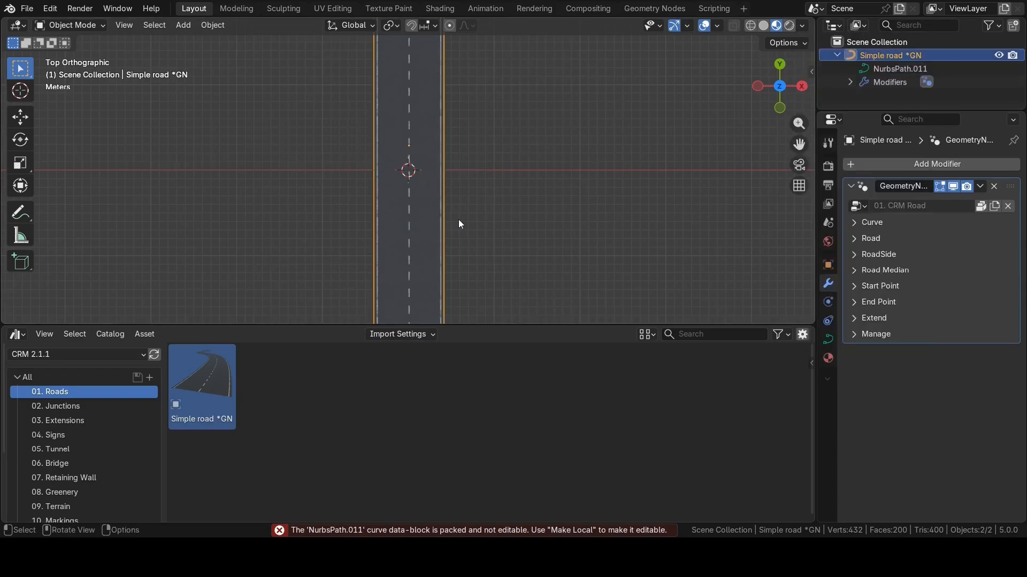
{"action": "key", "text": "Tab"}
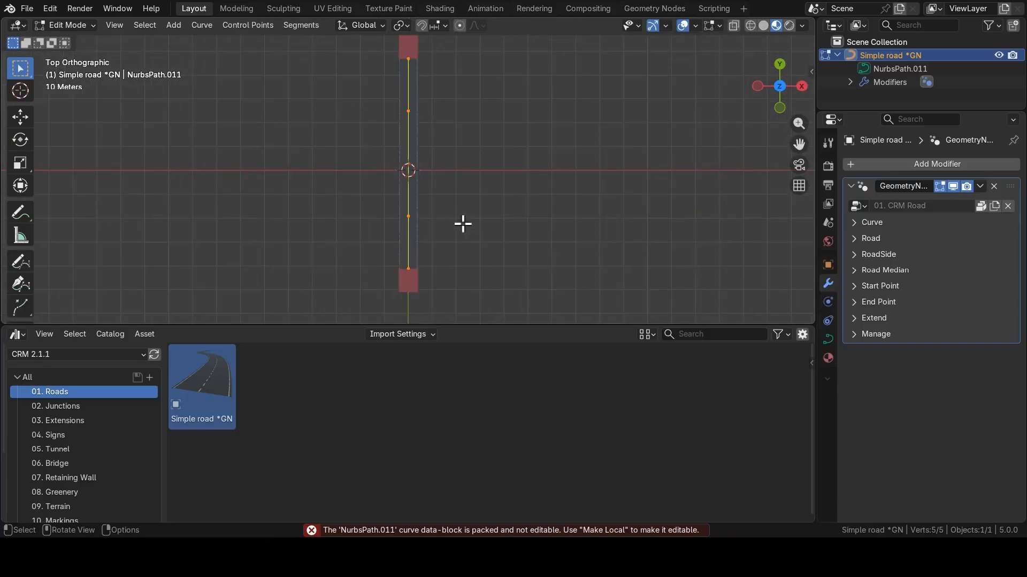
{"action": "key", "text": "s"}
{"action": "right_click", "coordinate": [451, 269]}
{"action": "key", "text": "ctrl+z"}
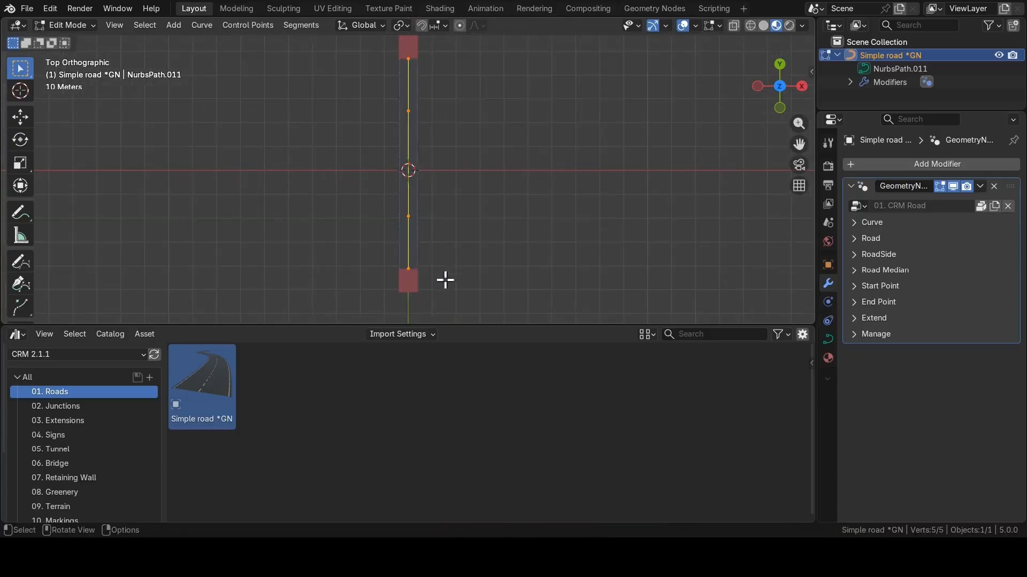
Move the road curve's lower end point about 61 m along global X to bend the road, and return to Object Mode.
{"action": "left_click", "coordinate": [444, 279]}
{"action": "key", "text": "g"}
{"action": "key", "text": "x"}
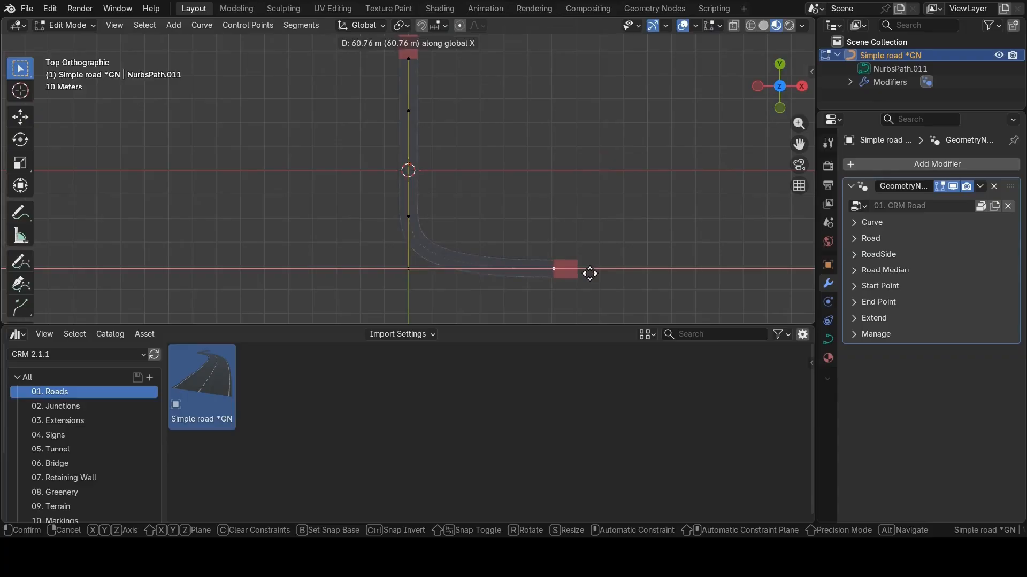
{"action": "left_click", "coordinate": [590, 274]}
{"action": "key", "text": "Tab"}
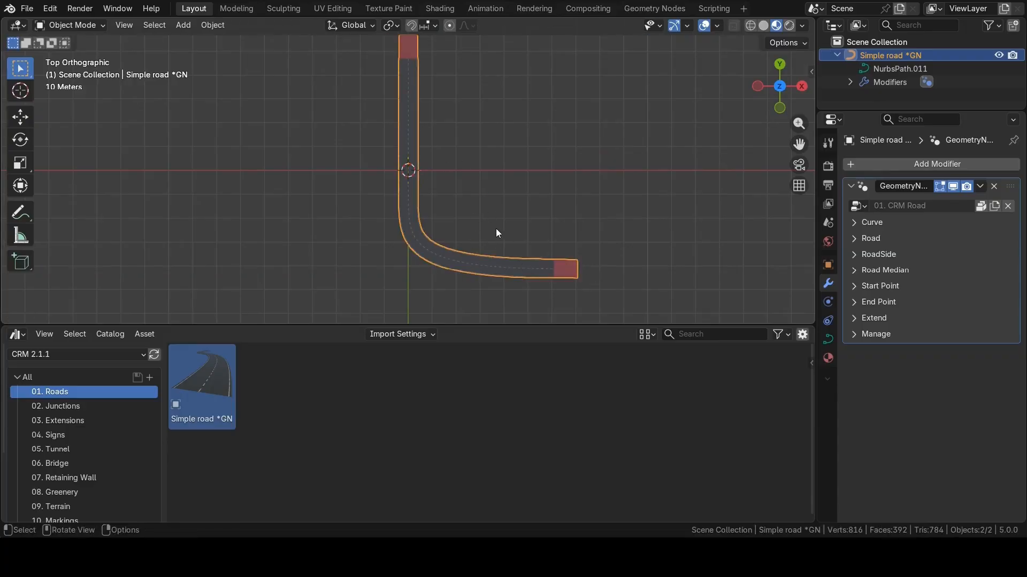
Undo the bend in the road curve and return to Object Mode.
{"action": "key", "text": "ctrl+z"}
{"action": "key", "text": "ctrl+z"}
{"action": "key", "text": "ctrl+z"}
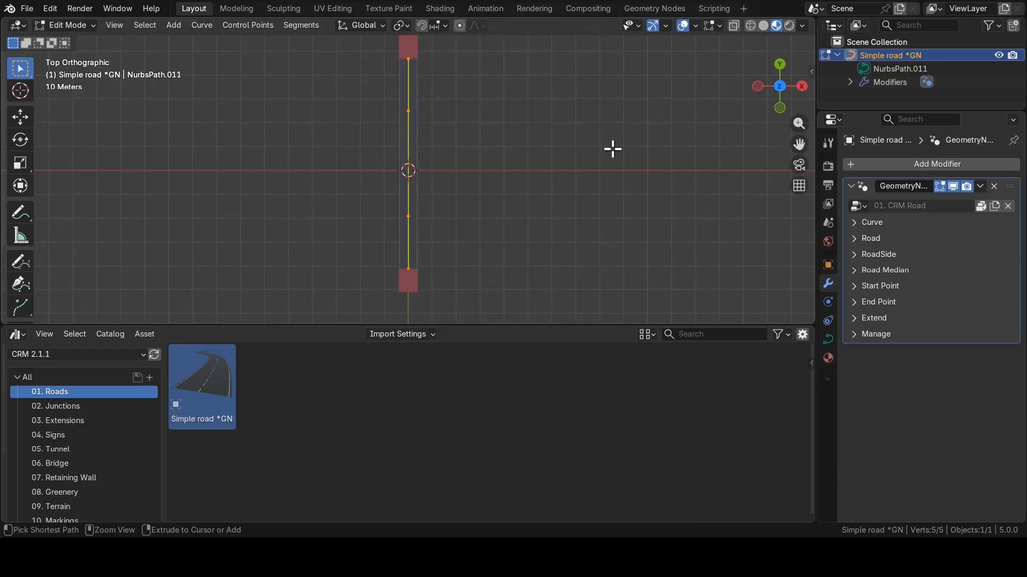
{"action": "key", "text": "Tab"}
Check the road modifier's Curve and Road settings, including the available Asphalt Type options.
{"action": "left_click", "coordinate": [856, 226]}
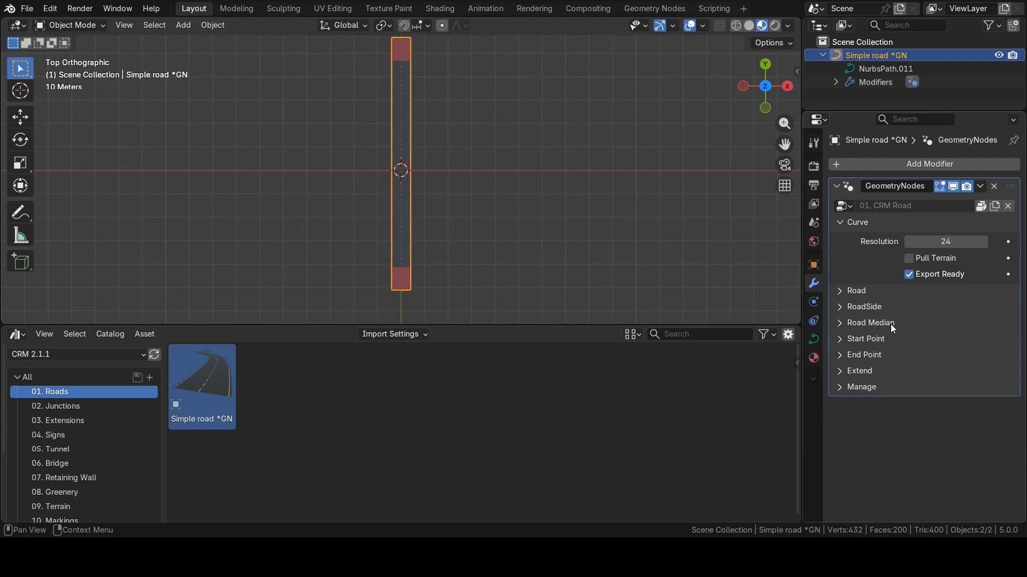
{"action": "left_click", "coordinate": [848, 228]}
{"action": "left_click", "coordinate": [841, 239]}
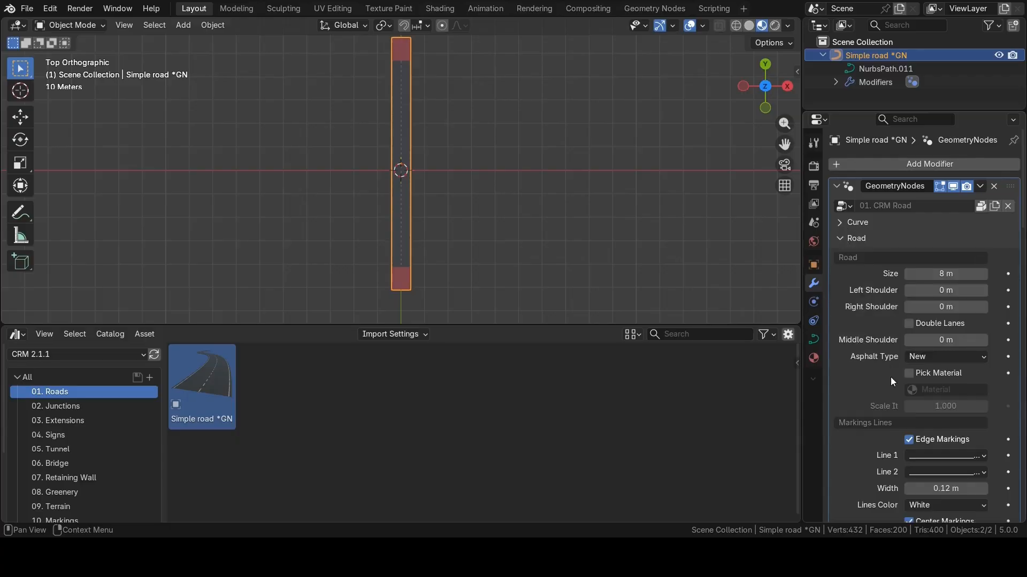
{"action": "scroll", "coordinate": [894, 378], "scroll_direction": "down", "scroll_amount": 5}
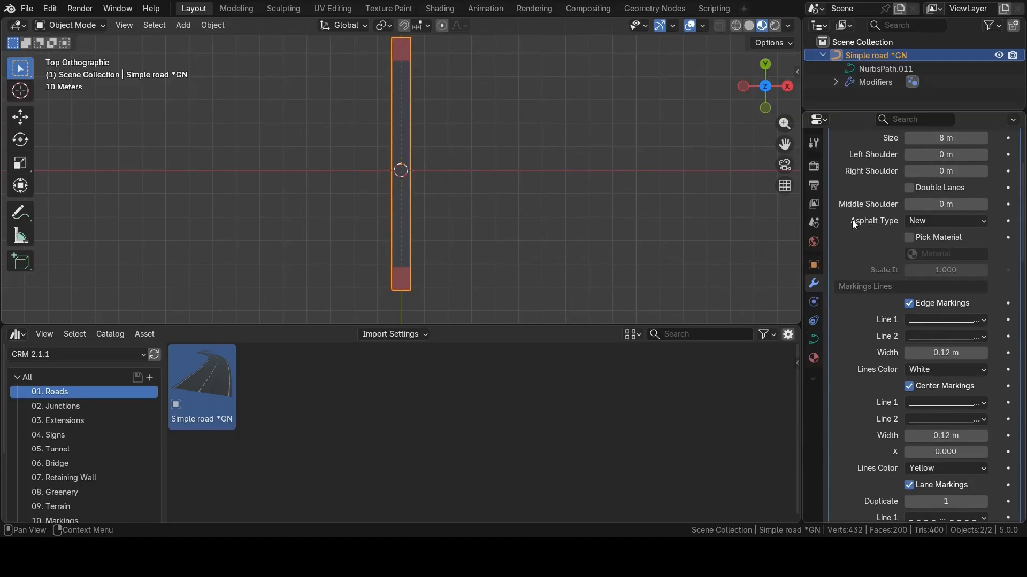
{"action": "left_click", "coordinate": [928, 222]}
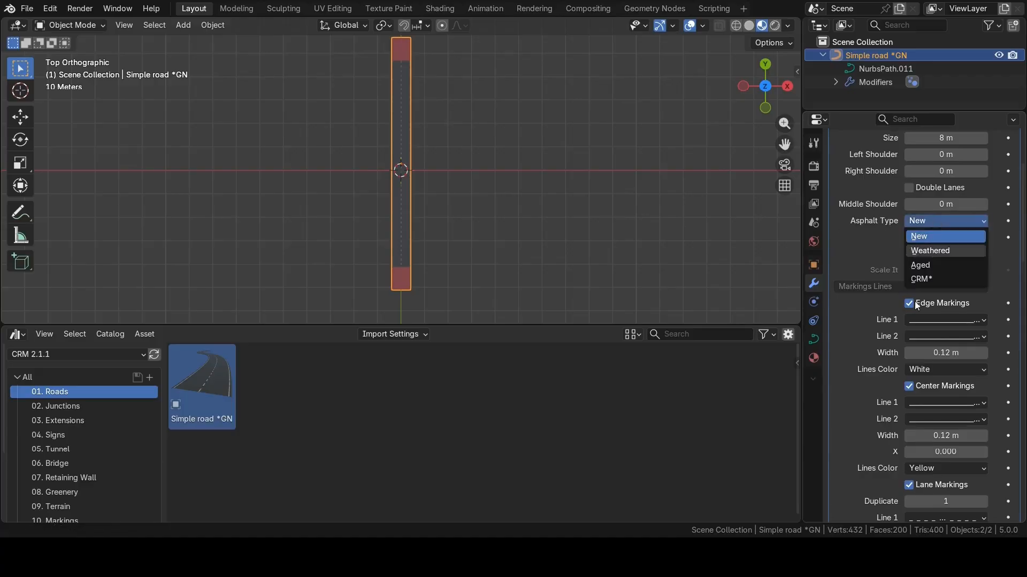
{"action": "left_click", "coordinate": [916, 223]}
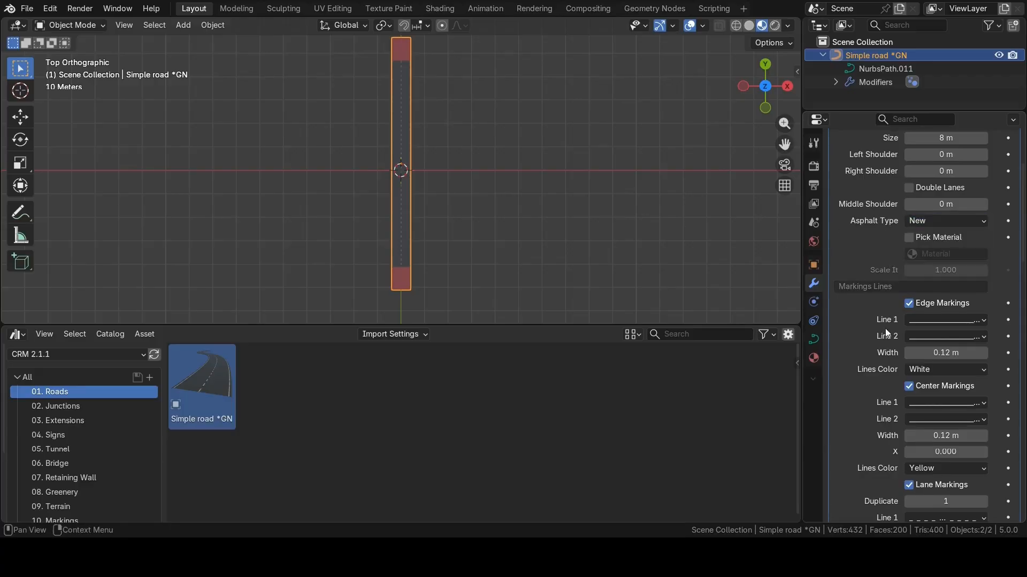
Enable Wet* under Wet Asphalt in the road settings and inspect the wet surface up close.
{"action": "scroll", "coordinate": [875, 324], "scroll_direction": "down", "scroll_amount": 20}
{"action": "scroll", "coordinate": [875, 317], "scroll_direction": "down", "scroll_amount": 10}
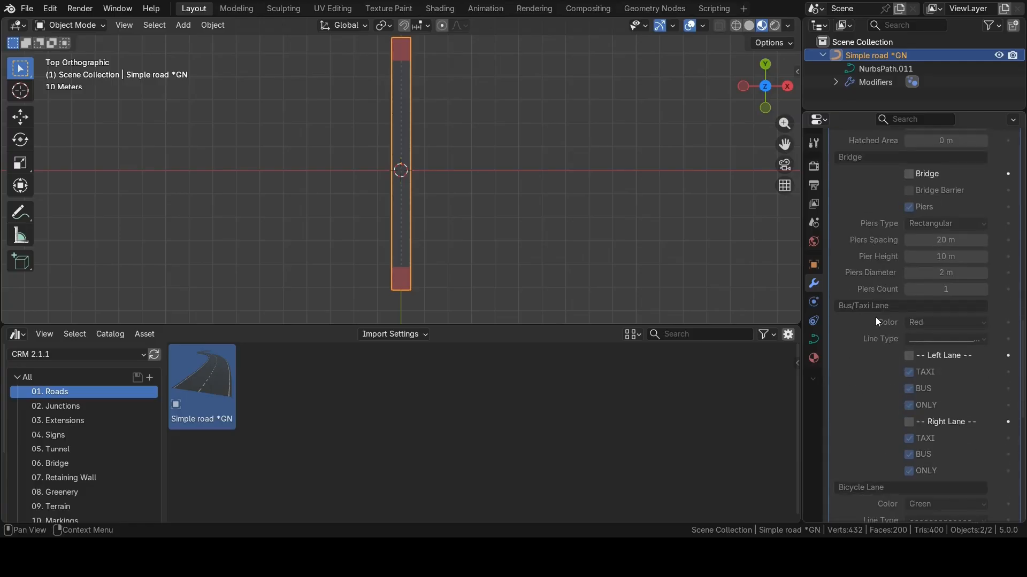
{"action": "scroll", "coordinate": [890, 409], "scroll_direction": "down", "scroll_amount": 5}
{"action": "left_click", "coordinate": [909, 386]}
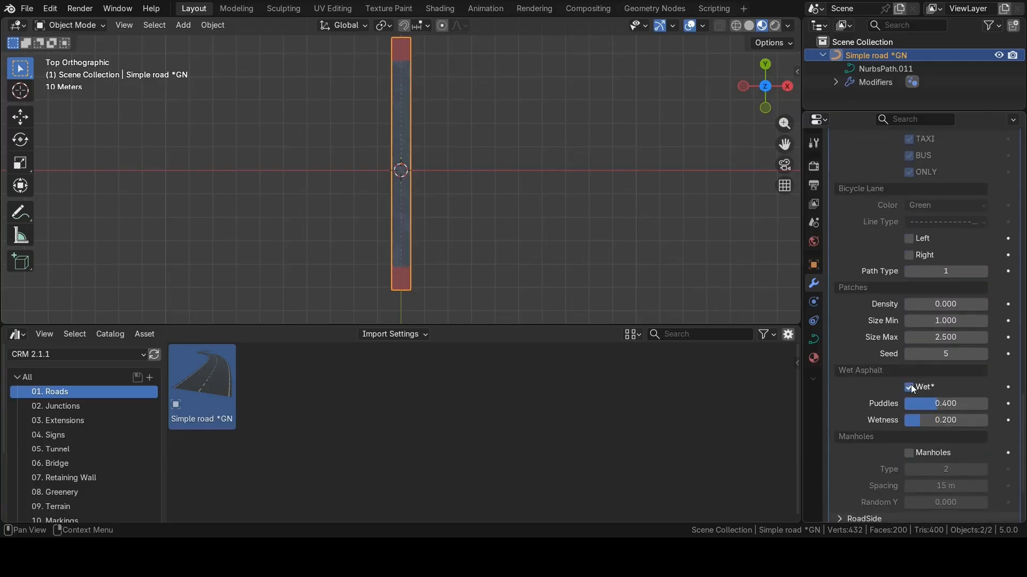
{"action": "scroll", "coordinate": [452, 192], "scroll_direction": "up", "scroll_amount": 7}
{"action": "scroll", "coordinate": [893, 347], "scroll_direction": "down", "scroll_amount": 4}
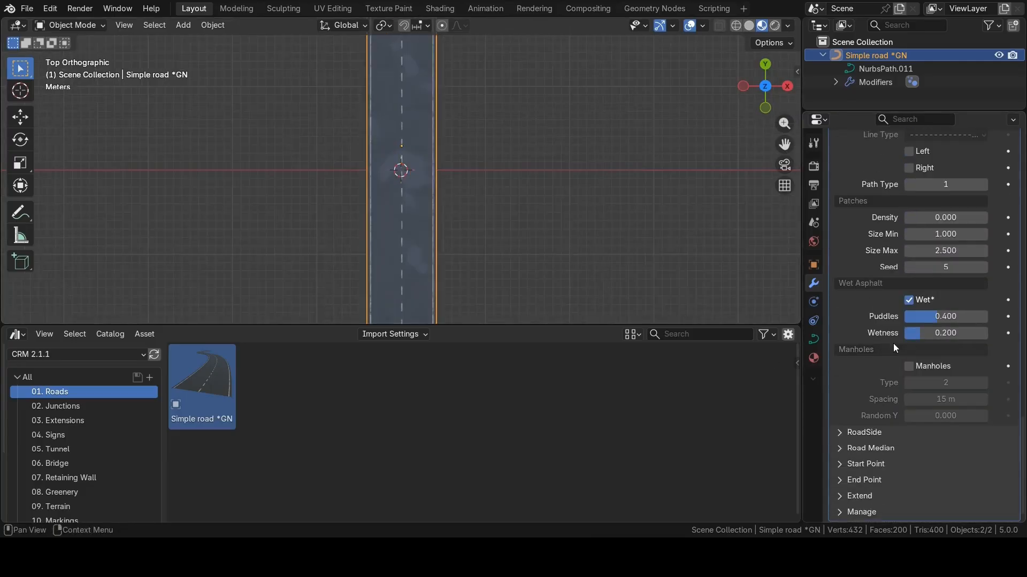
Enable the RoadSide on the road and set its type to Unpaved*.
{"action": "left_click", "coordinate": [850, 432]}
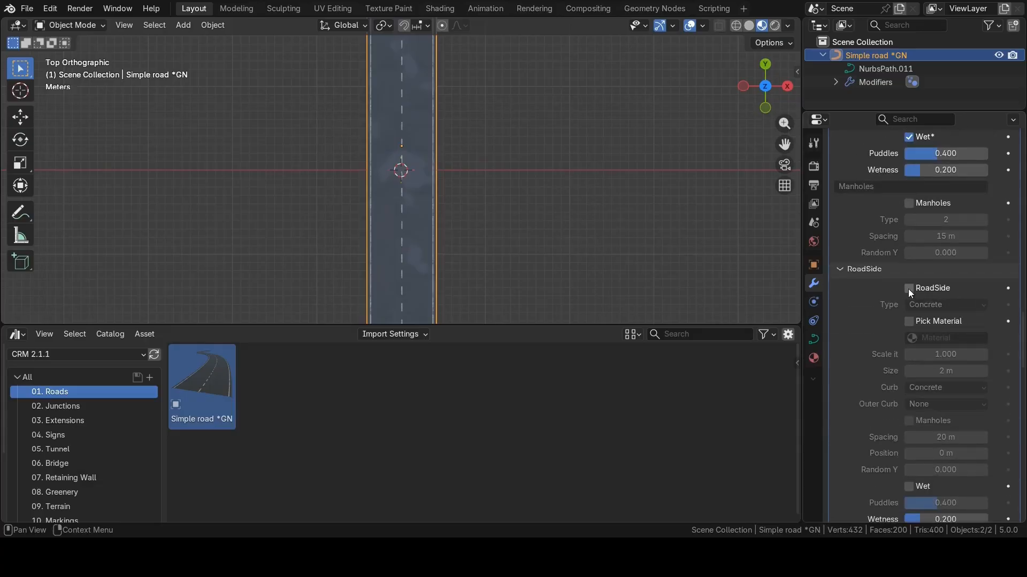
{"action": "left_click", "coordinate": [909, 289]}
{"action": "left_click", "coordinate": [947, 306]}
{"action": "left_click", "coordinate": [912, 379]}
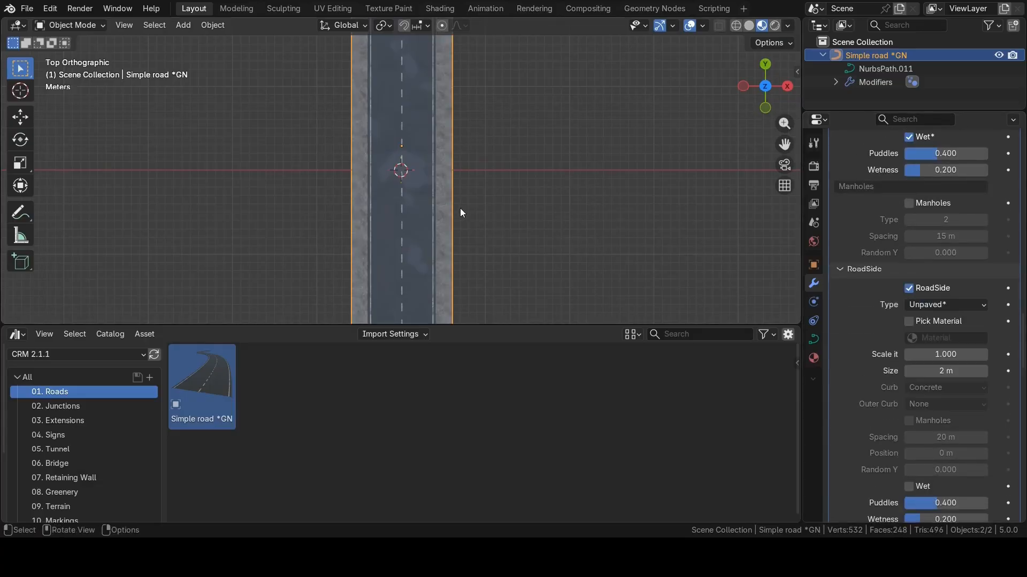
{"action": "scroll", "coordinate": [460, 207], "scroll_direction": "up", "scroll_amount": 5}
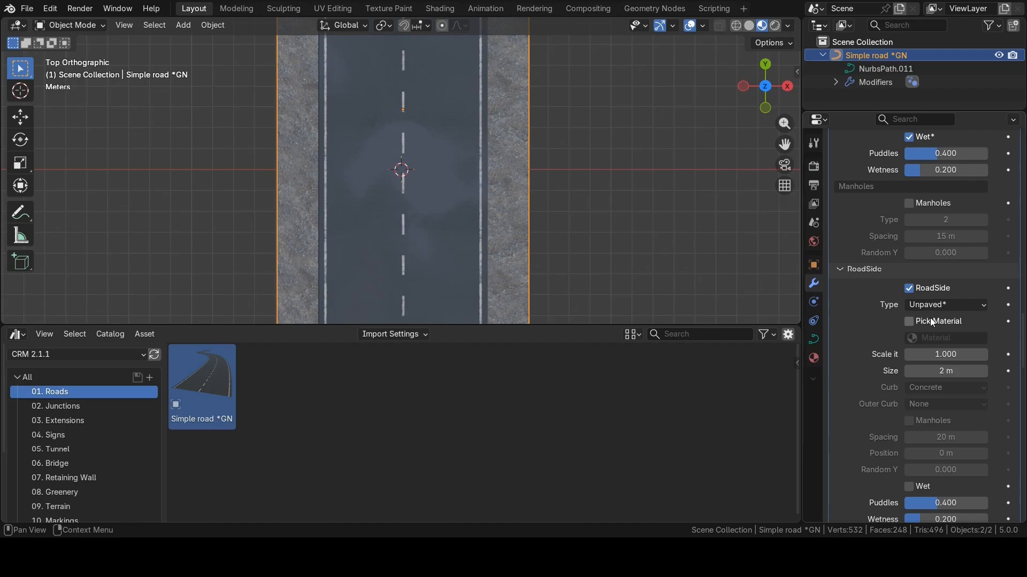
Collapse the Road and RoadSide settings, toggle Pull Terrain on and off, and enable Export Ready in the Curve settings.
{"action": "scroll", "coordinate": [929, 318], "scroll_direction": "up", "scroll_amount": 15}
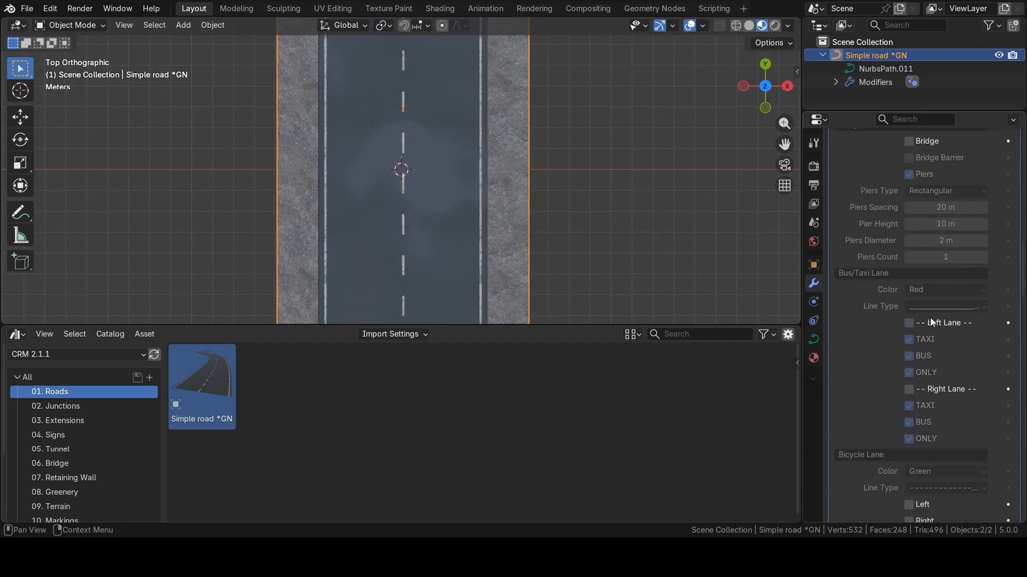
{"action": "scroll", "coordinate": [929, 318], "scroll_direction": "up", "scroll_amount": 15}
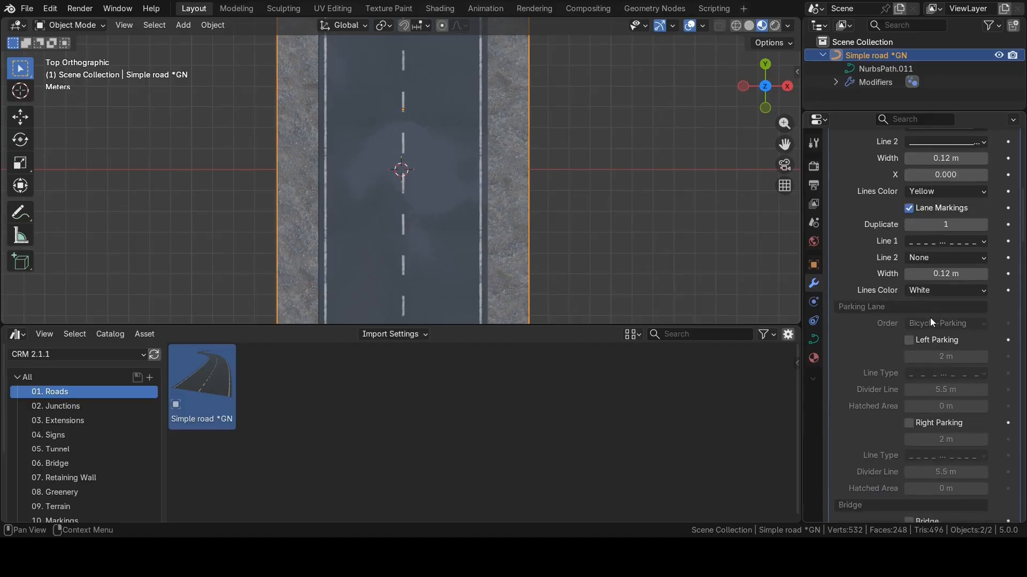
{"action": "scroll", "coordinate": [929, 317], "scroll_direction": "up", "scroll_amount": 15}
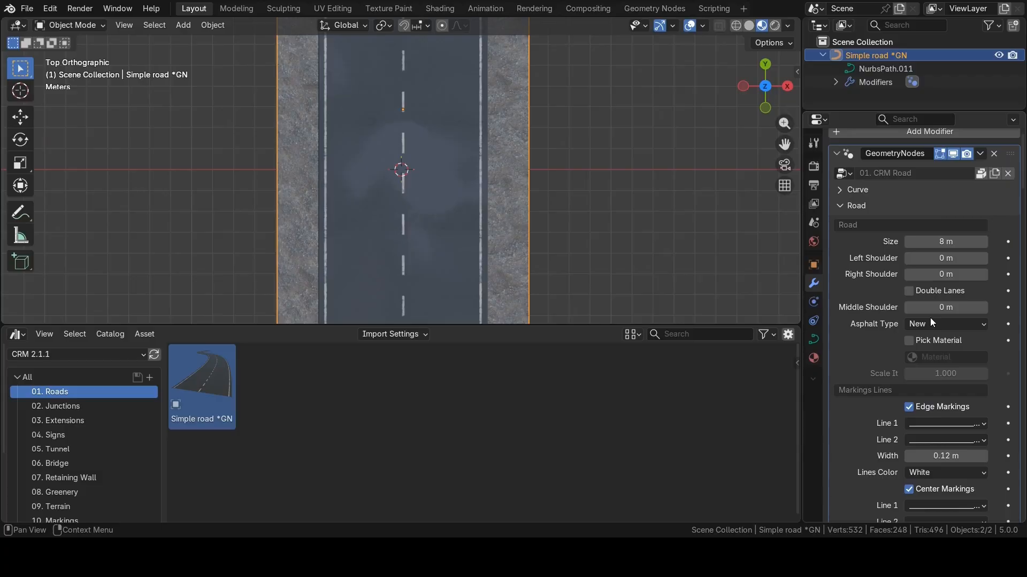
{"action": "left_click", "coordinate": [842, 206]}
{"action": "left_click", "coordinate": [841, 219]}
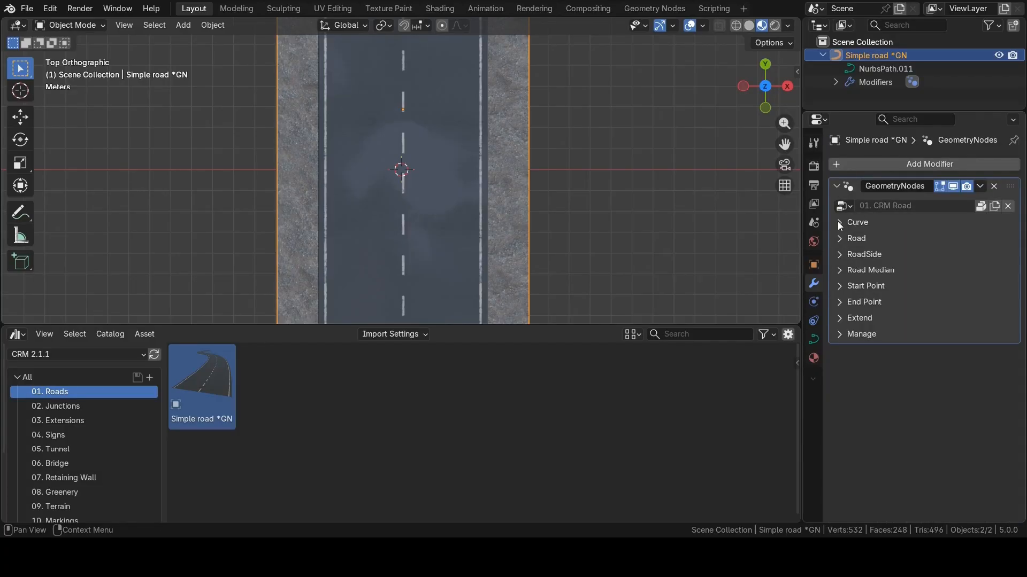
{"action": "left_click", "coordinate": [839, 222]}
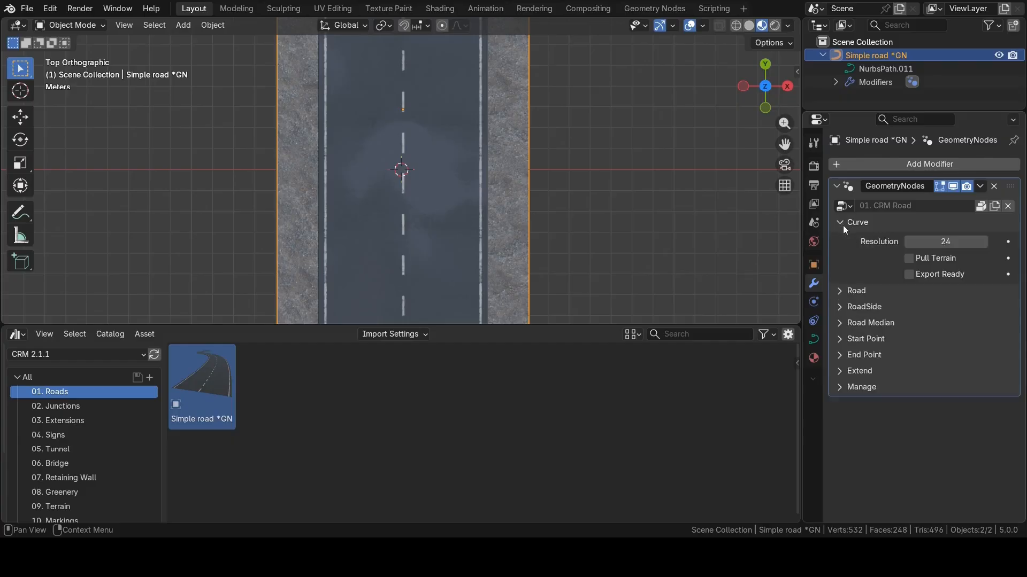
{"action": "left_click", "coordinate": [909, 259]}
{"action": "left_click", "coordinate": [909, 260]}
{"action": "scroll", "coordinate": [531, 194], "scroll_direction": "down", "scroll_amount": 8}
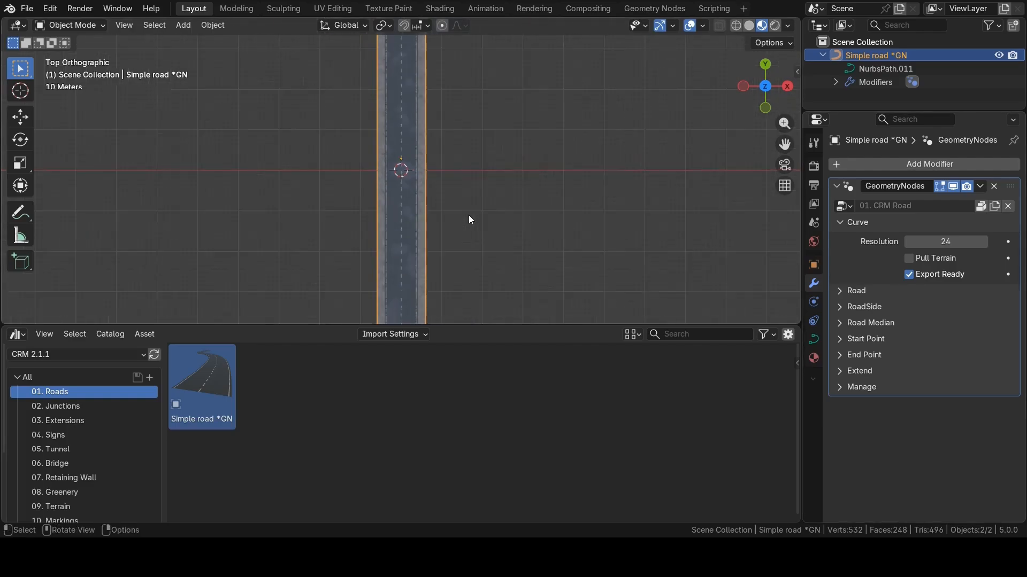
{"action": "scroll", "coordinate": [469, 216], "scroll_direction": "up", "scroll_amount": 3}
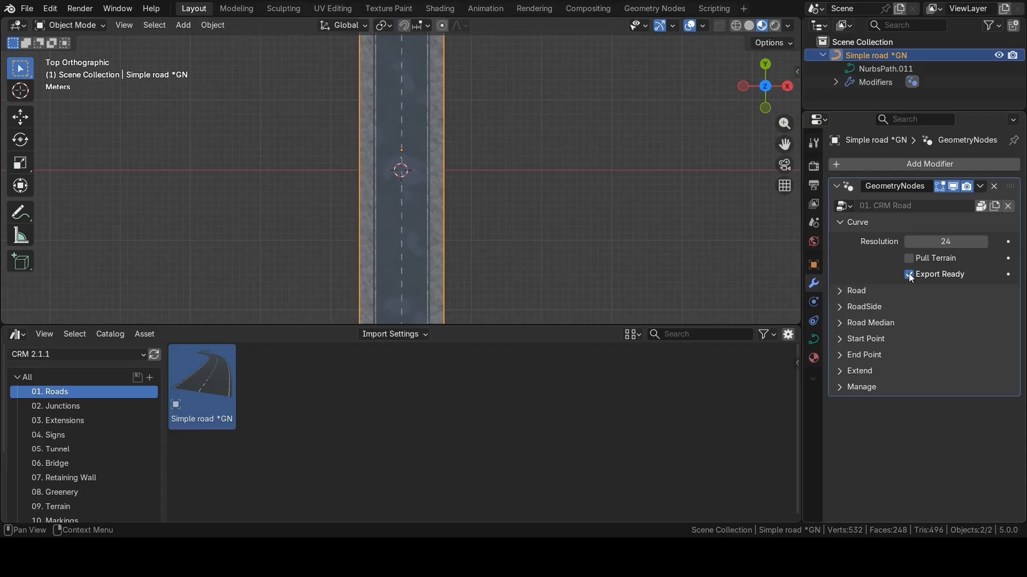
View the road in perspective and check the External Data options for unpacking resources.
{"action": "middle_click_drag", "start_coordinate": [427, 235], "coordinate": [440, 172]}
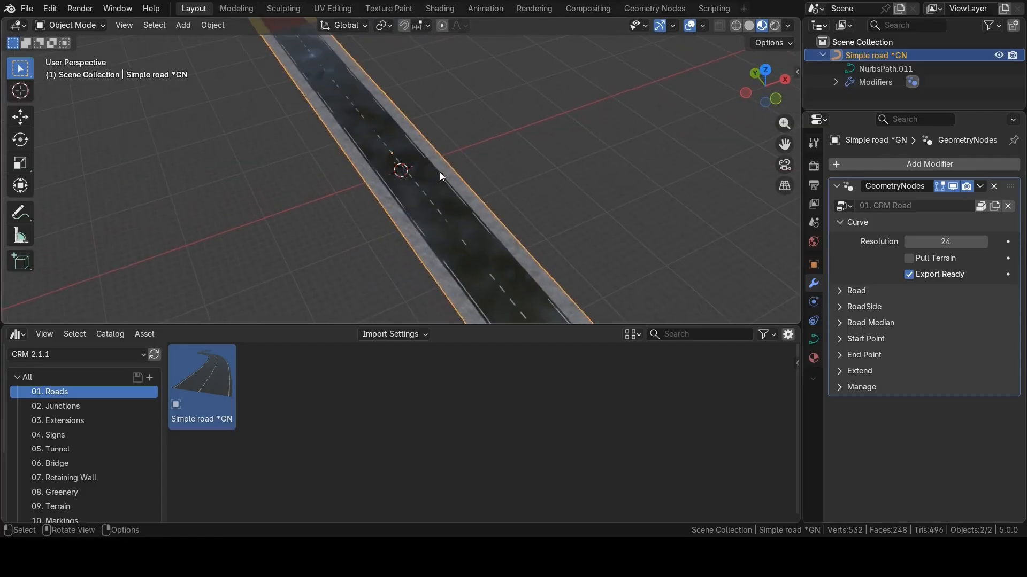
{"action": "scroll", "coordinate": [437, 184], "scroll_direction": "up", "scroll_amount": 3}
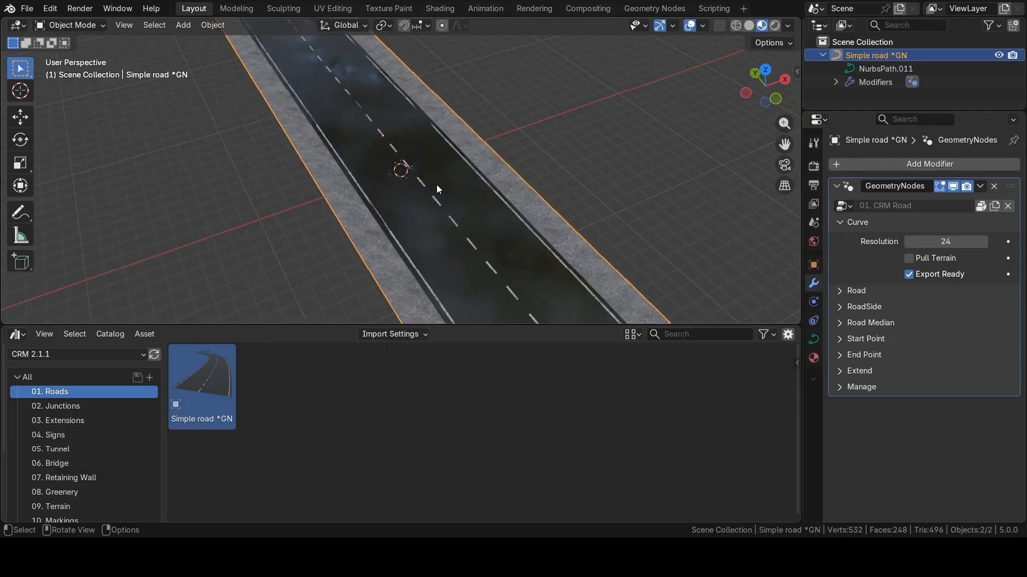
{"action": "left_click", "coordinate": [27, 8]}
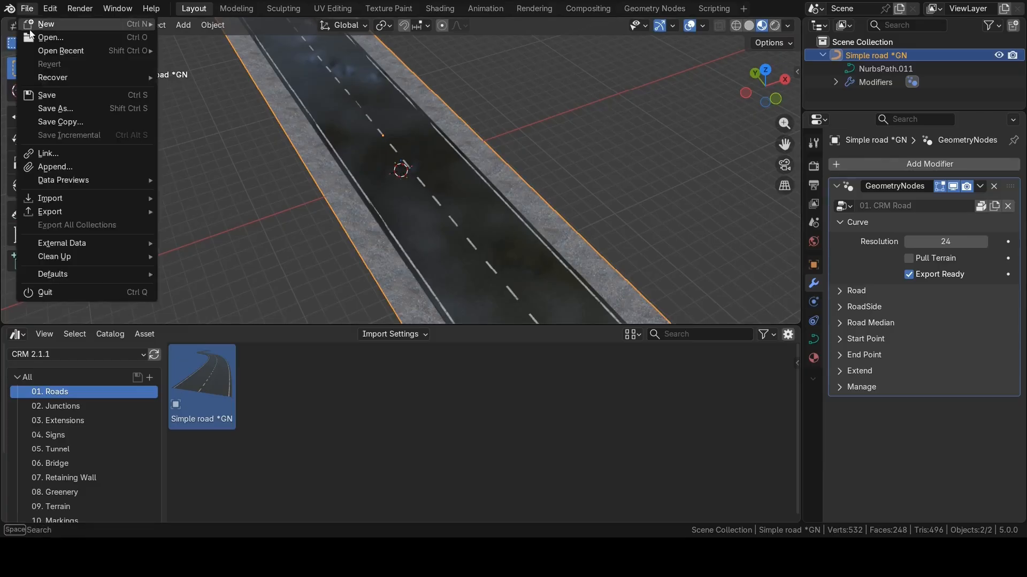
{"action": "mouse_move", "coordinate": [82, 245]}
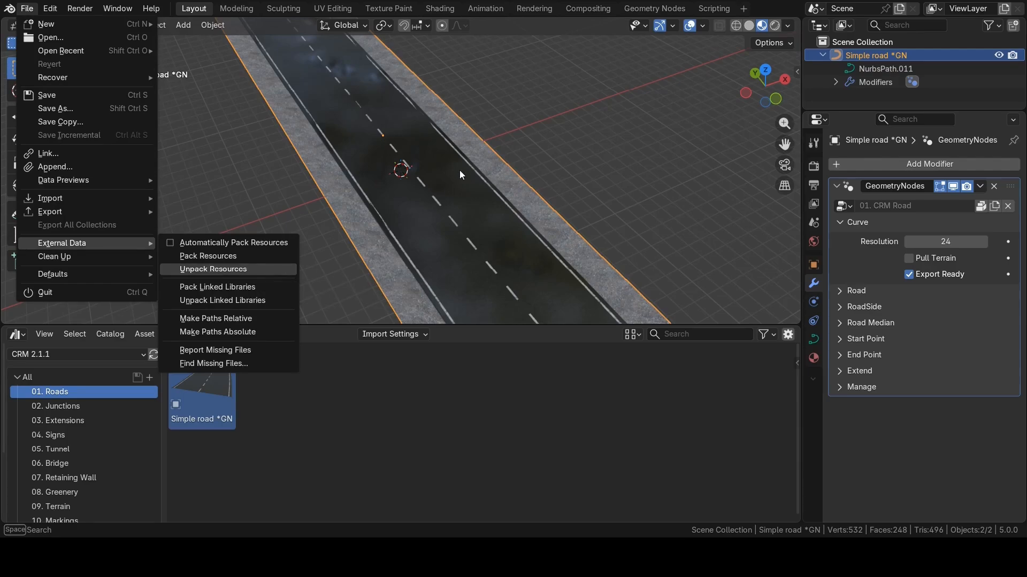
{"action": "key", "text": "Escape"}
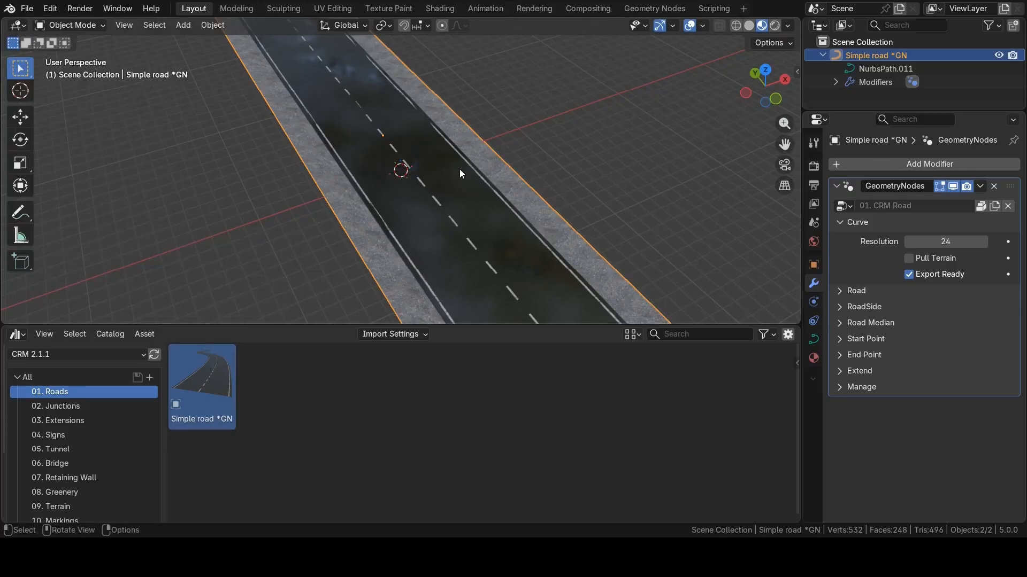
Enable Double Lanes in the Road settings and view the road from the top.
{"action": "left_click", "coordinate": [841, 222]}
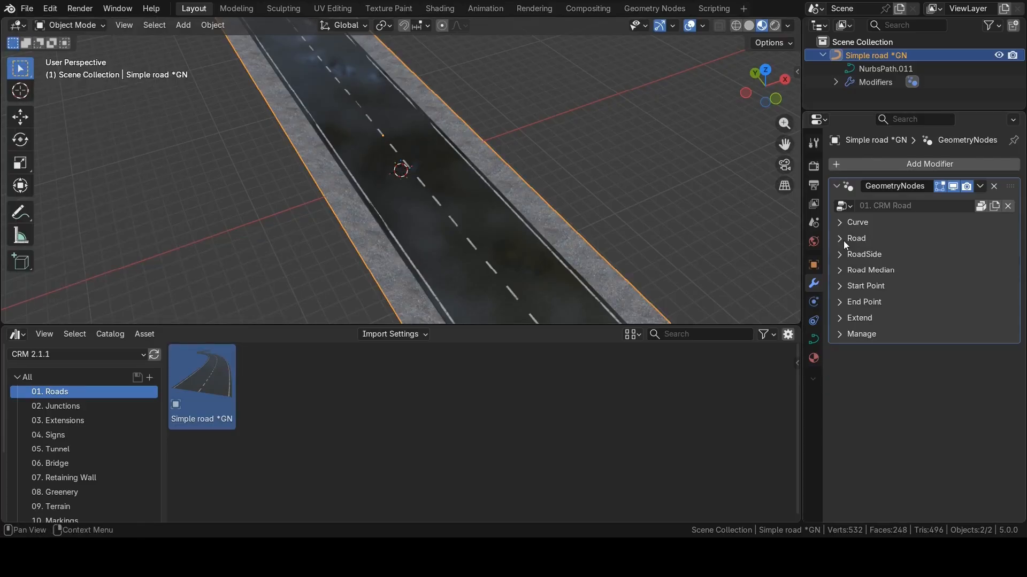
{"action": "left_click", "coordinate": [842, 239]}
{"action": "scroll", "coordinate": [875, 307], "scroll_direction": "down", "scroll_amount": 3}
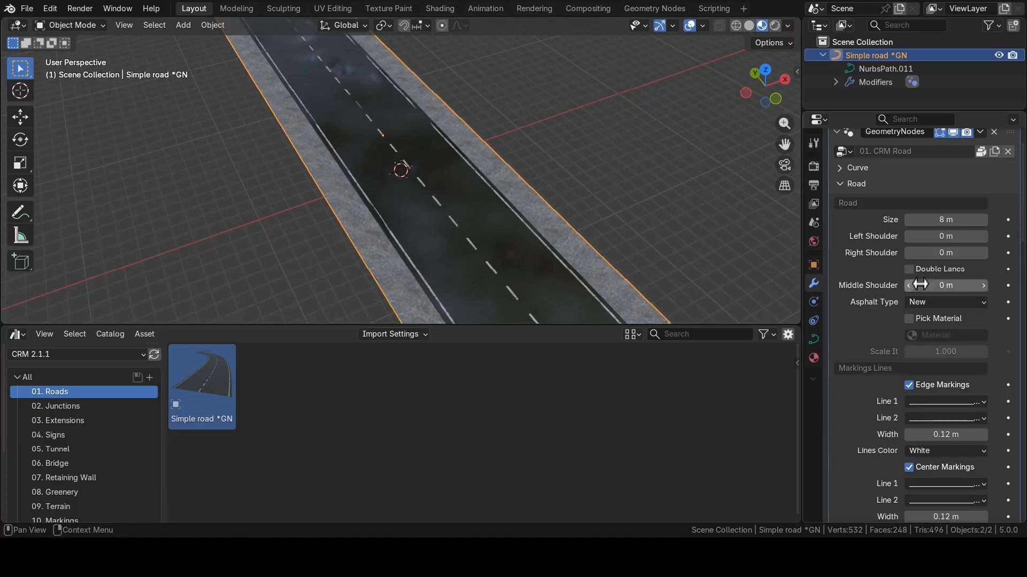
{"action": "left_click", "coordinate": [910, 271]}
{"action": "key", "text": "KP_7"}
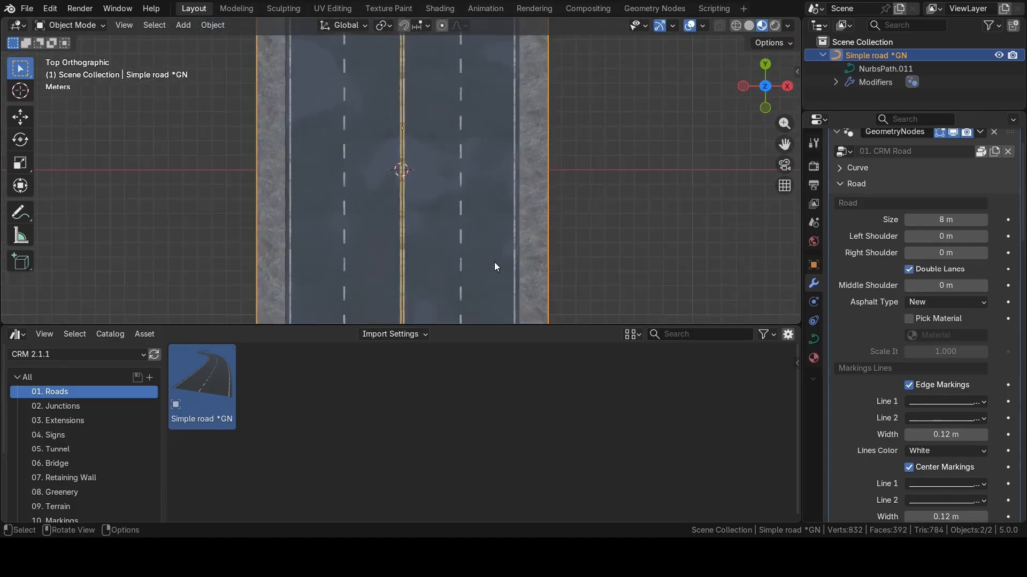
{"action": "scroll", "coordinate": [386, 231], "scroll_direction": "up", "scroll_amount": 2}
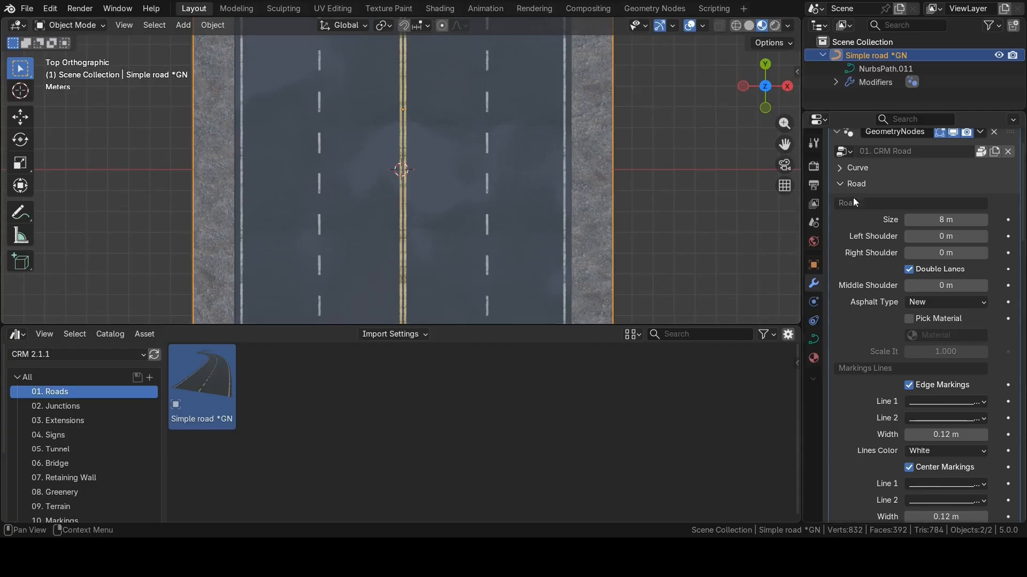
Check the available Road Median settings of the road modifier.
{"action": "left_click", "coordinate": [840, 187]}
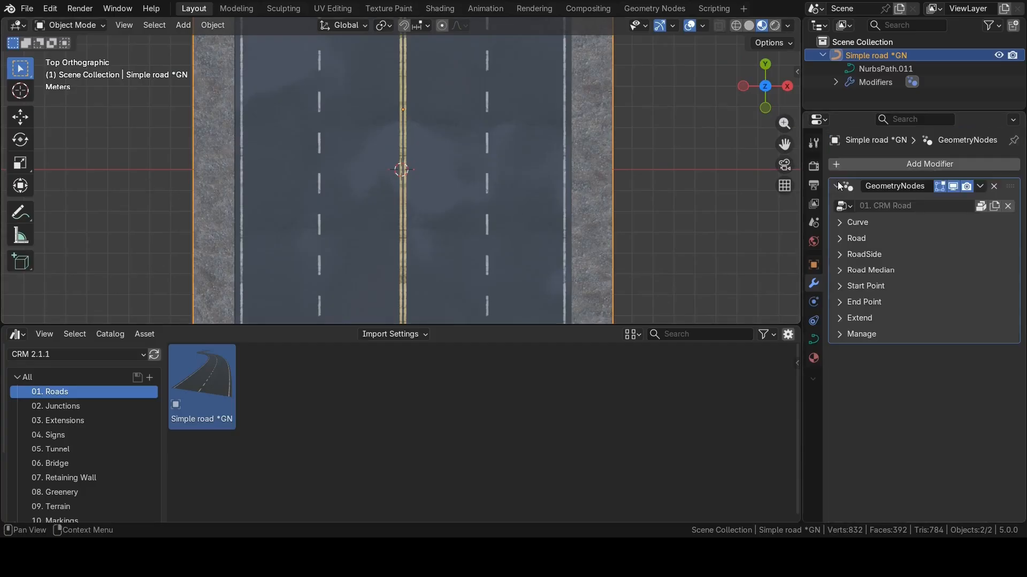
{"action": "left_click", "coordinate": [841, 270]}
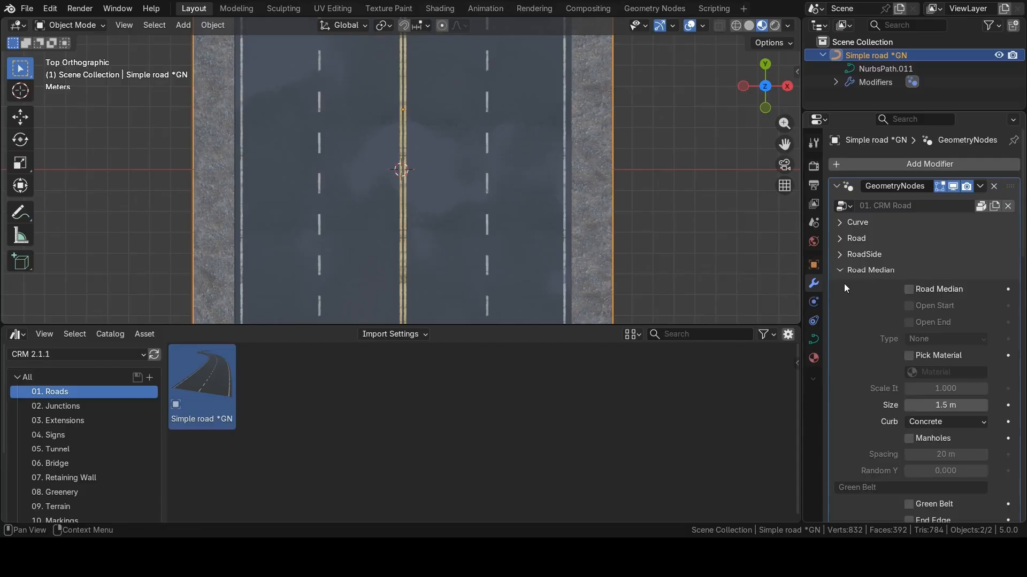
{"action": "left_click", "coordinate": [840, 270]}
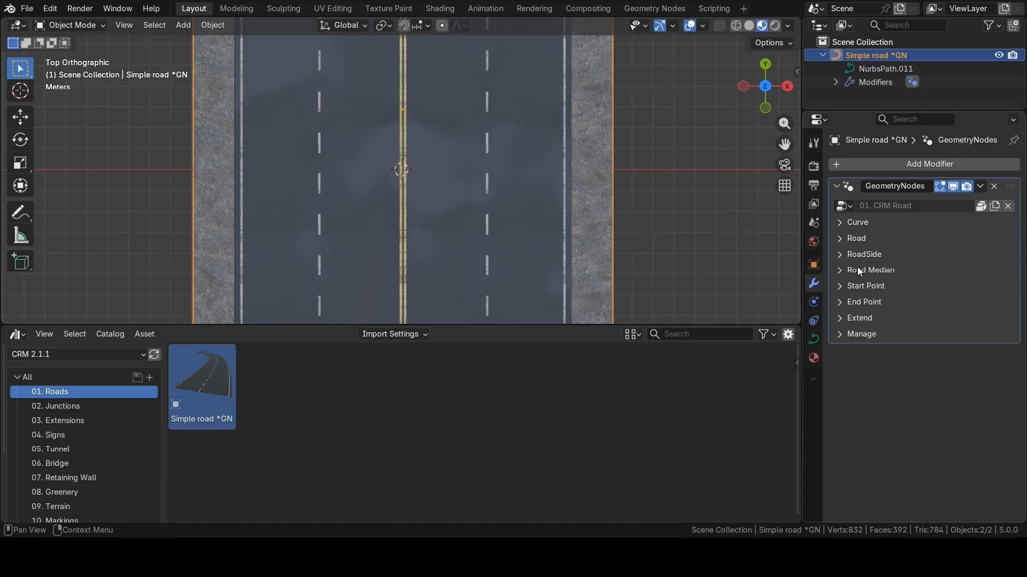
Turn Double Lanes off and back on to compare the road's lane layouts.
{"action": "left_click", "coordinate": [838, 239]}
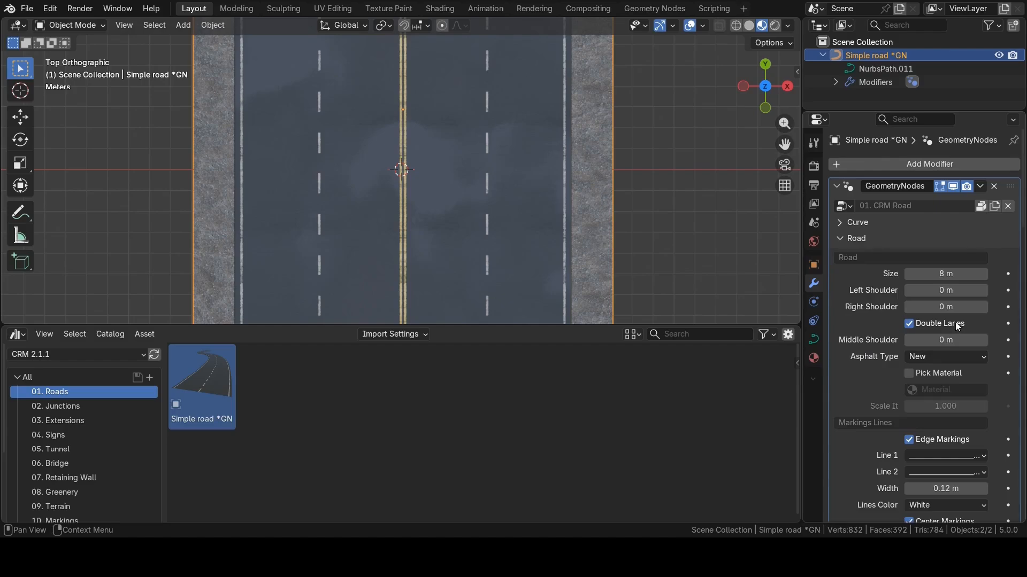
{"action": "left_click", "coordinate": [908, 324]}
{"action": "left_click", "coordinate": [839, 242]}
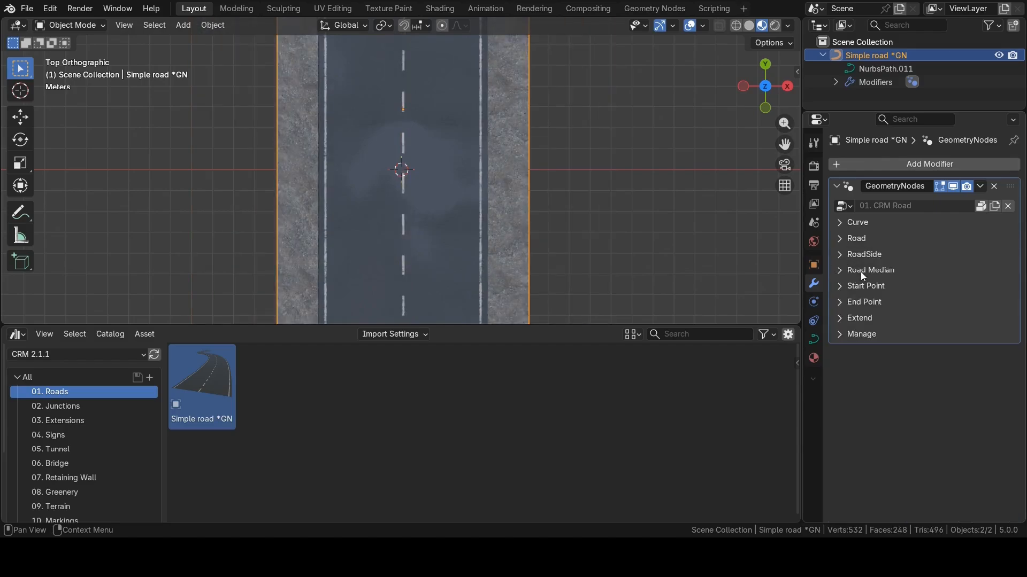
{"action": "left_click", "coordinate": [839, 241]}
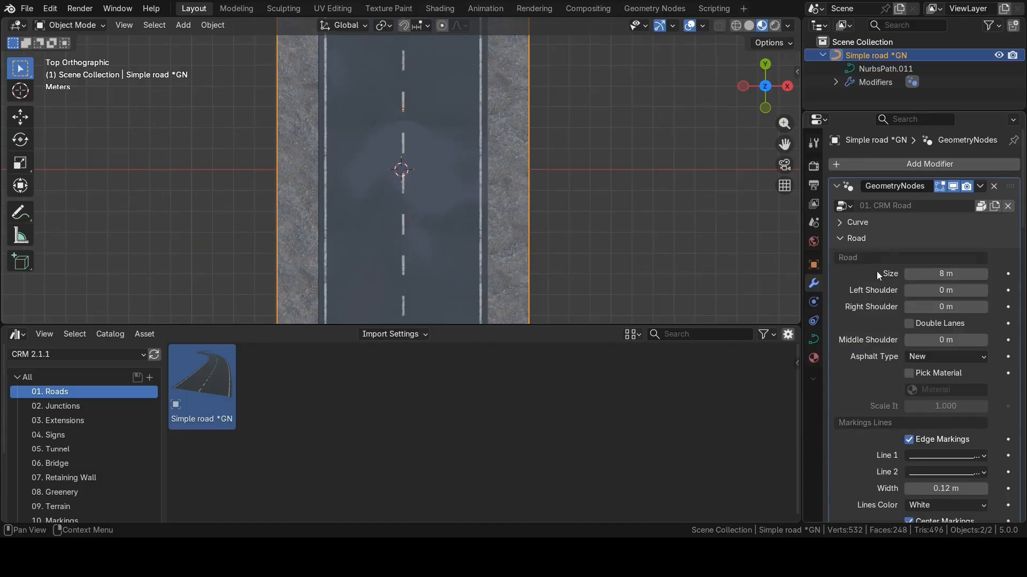
{"action": "left_click", "coordinate": [909, 324]}
{"action": "scroll", "coordinate": [890, 343], "scroll_direction": "down", "scroll_amount": 6}
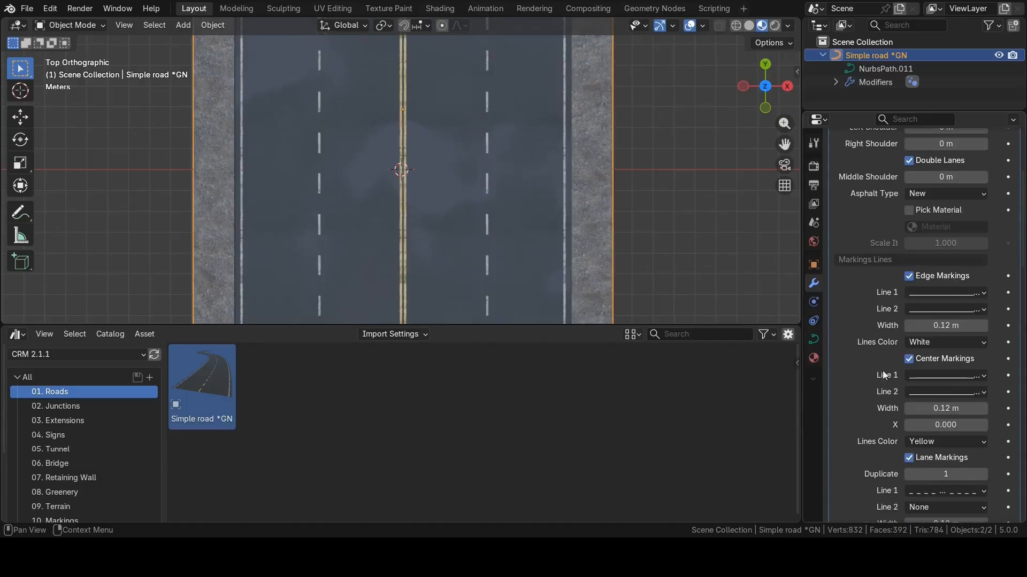
Turn Center Markings off and back on, and look through the road's lane marking, parking, bridge, bus lane and wet asphalt settings.
{"action": "left_click", "coordinate": [908, 359]}
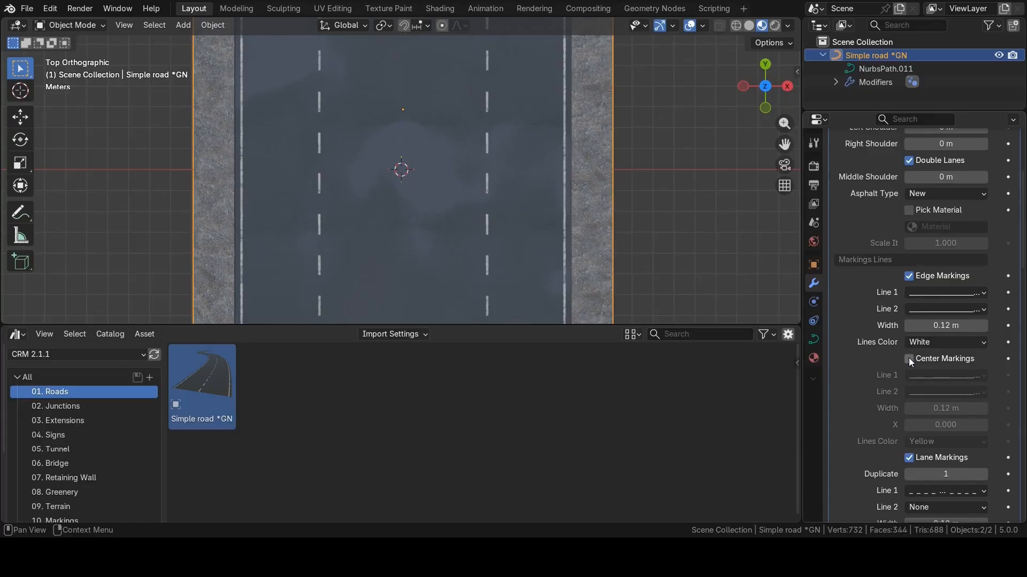
{"action": "left_click", "coordinate": [910, 360]}
{"action": "scroll", "coordinate": [880, 268], "scroll_direction": "down", "scroll_amount": 6}
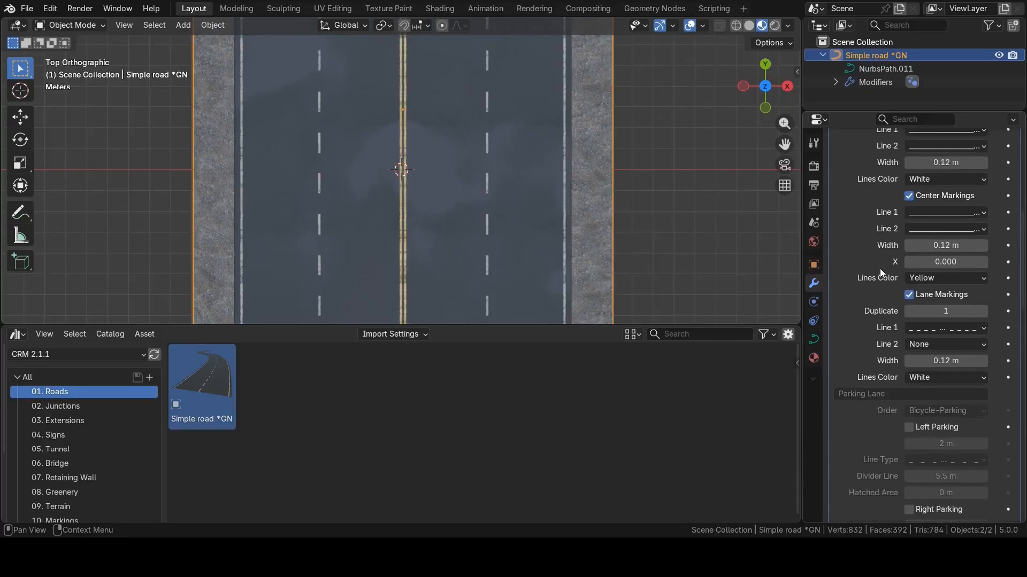
{"action": "scroll", "coordinate": [881, 269], "scroll_direction": "down", "scroll_amount": 5}
{"action": "scroll", "coordinate": [880, 268], "scroll_direction": "down", "scroll_amount": 1}
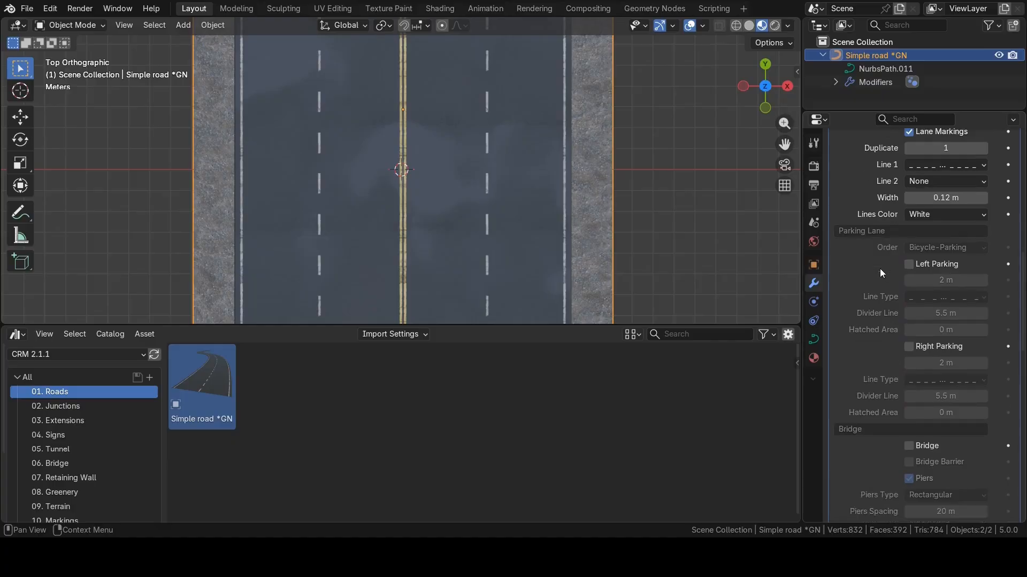
{"action": "scroll", "coordinate": [880, 268], "scroll_direction": "up", "scroll_amount": 1}
{"action": "scroll", "coordinate": [880, 269], "scroll_direction": "down", "scroll_amount": 6}
{"action": "scroll", "coordinate": [880, 269], "scroll_direction": "down", "scroll_amount": 5}
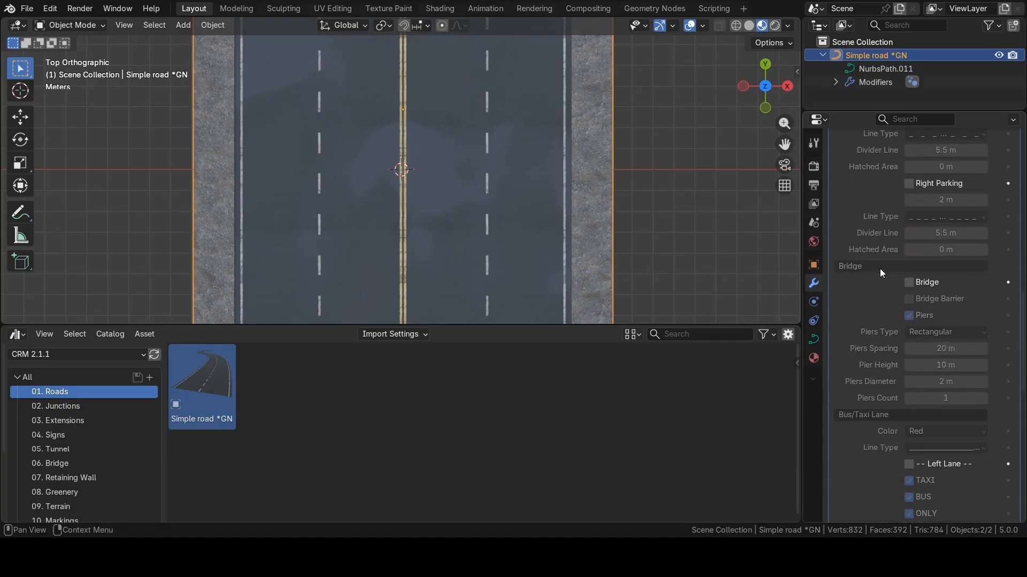
{"action": "scroll", "coordinate": [877, 308], "scroll_direction": "down", "scroll_amount": 14}
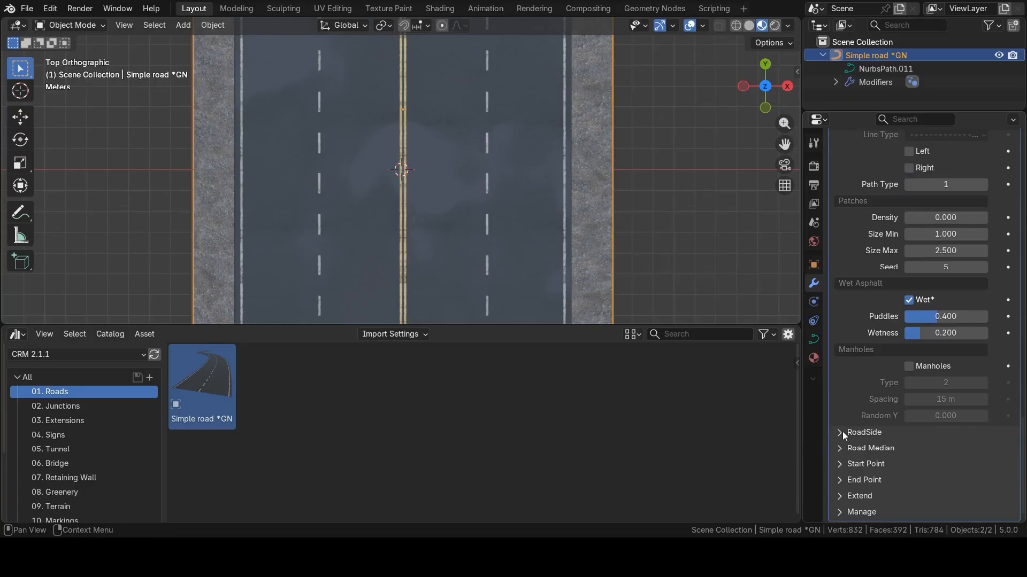
In the RoadSide settings, assign the My Props collection and enable the props on both the left and right sides.
{"action": "left_click", "coordinate": [842, 433]}
{"action": "scroll", "coordinate": [902, 417], "scroll_direction": "down", "scroll_amount": 10}
{"action": "scroll", "coordinate": [923, 386], "scroll_direction": "down", "scroll_amount": 15}
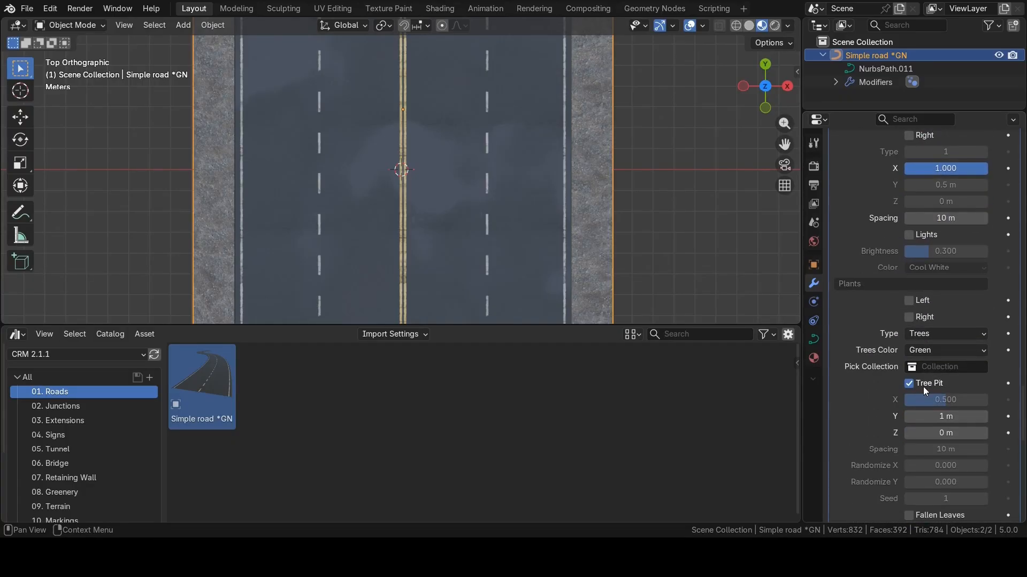
{"action": "scroll", "coordinate": [923, 387], "scroll_direction": "down", "scroll_amount": 10}
{"action": "scroll", "coordinate": [923, 388], "scroll_direction": "down", "scroll_amount": 6}
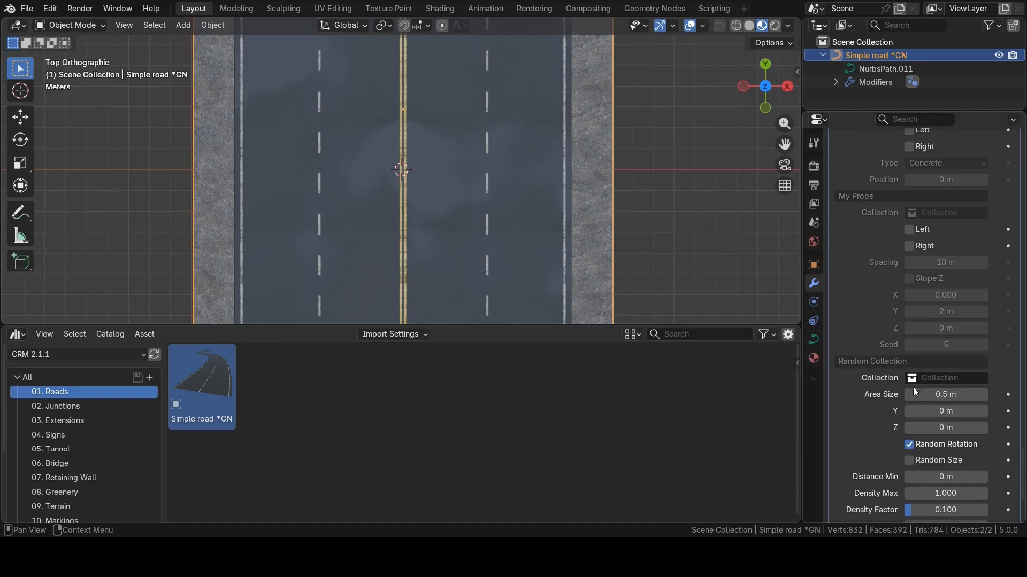
{"action": "left_click", "coordinate": [931, 212]}
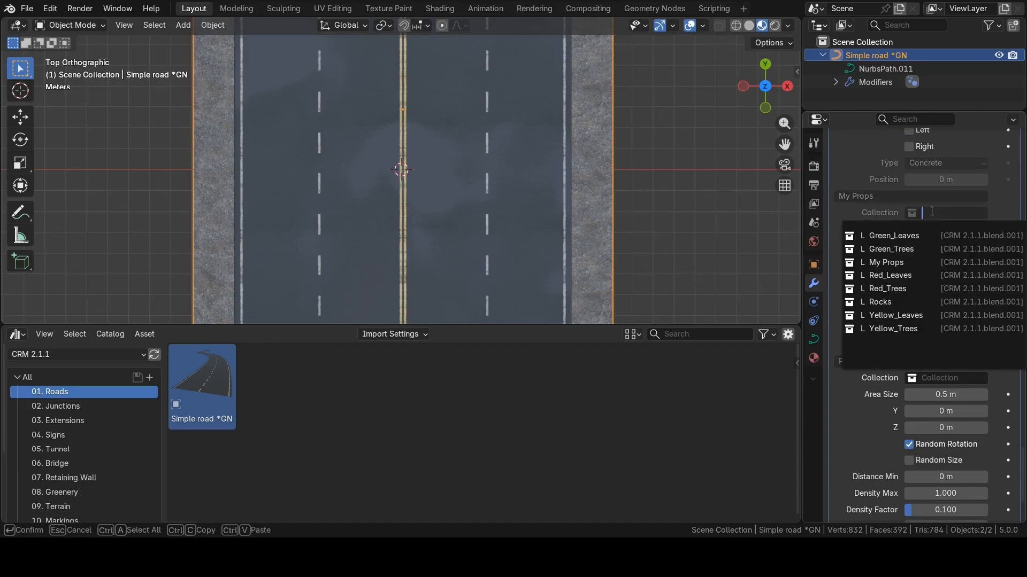
{"action": "left_click", "coordinate": [911, 261]}
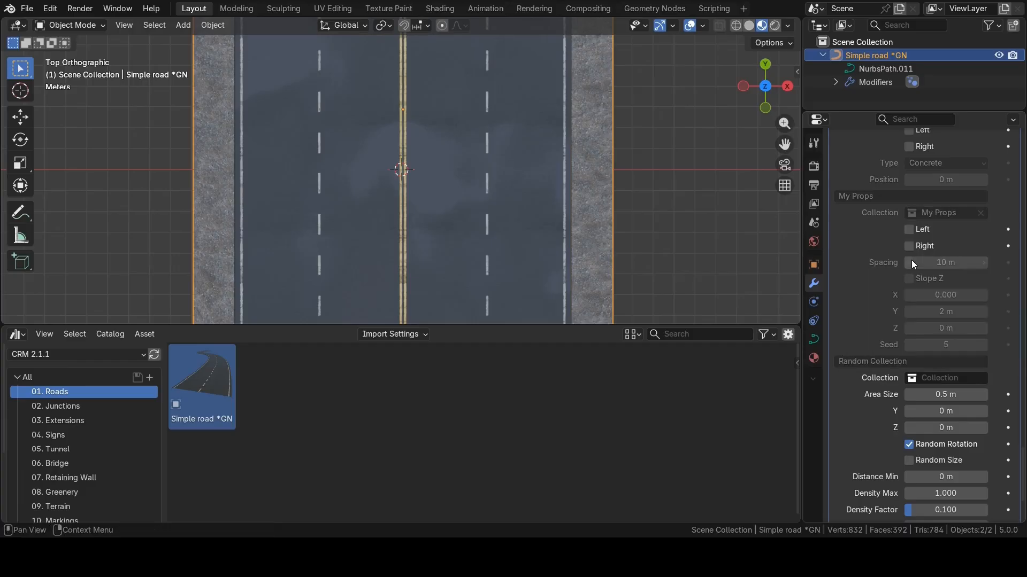
{"action": "left_click", "coordinate": [909, 229]}
{"action": "left_click", "coordinate": [909, 246]}
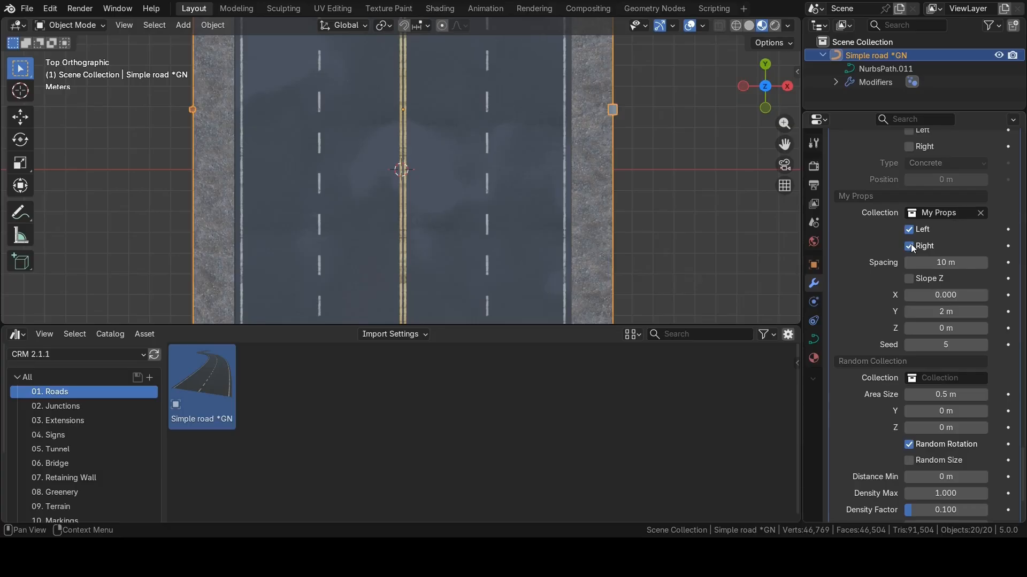
Inspect the props along both roadsides in perspective and return to the top view.
{"action": "scroll", "coordinate": [588, 189], "scroll_direction": "down", "scroll_amount": 5}
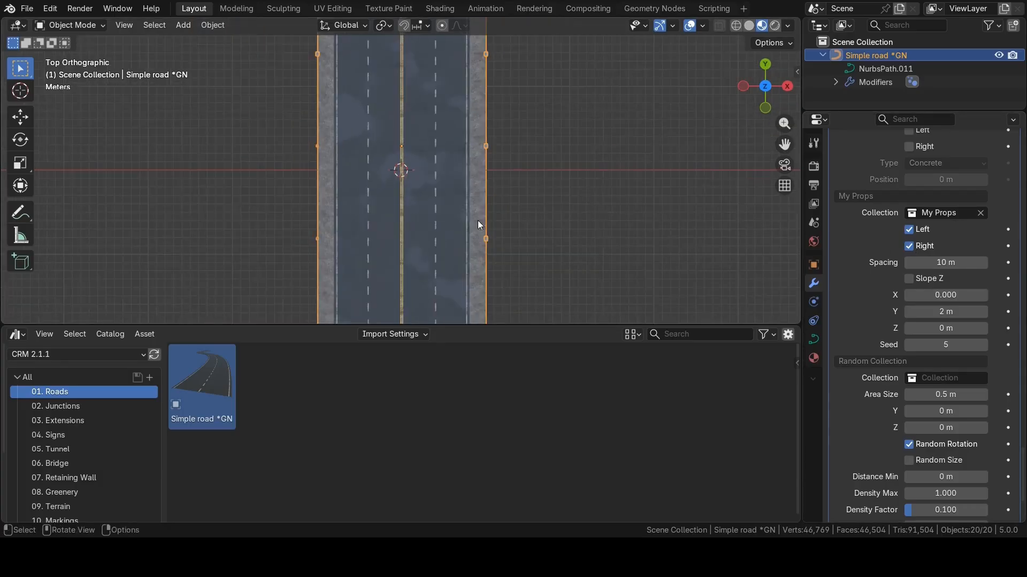
{"action": "middle_click_drag", "start_coordinate": [478, 222], "coordinate": [492, 125]}
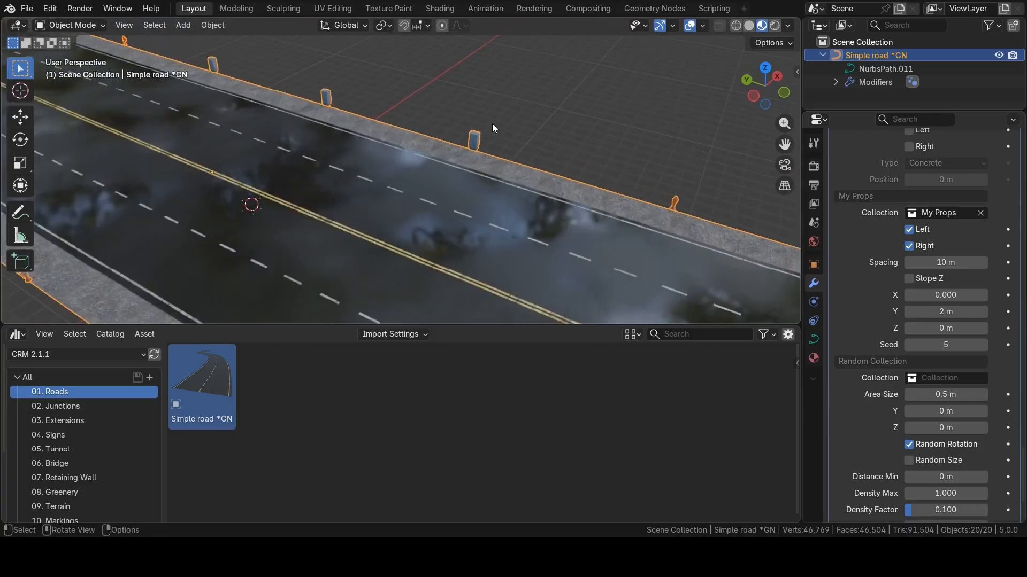
{"action": "scroll", "coordinate": [492, 123], "scroll_direction": "down", "scroll_amount": 1}
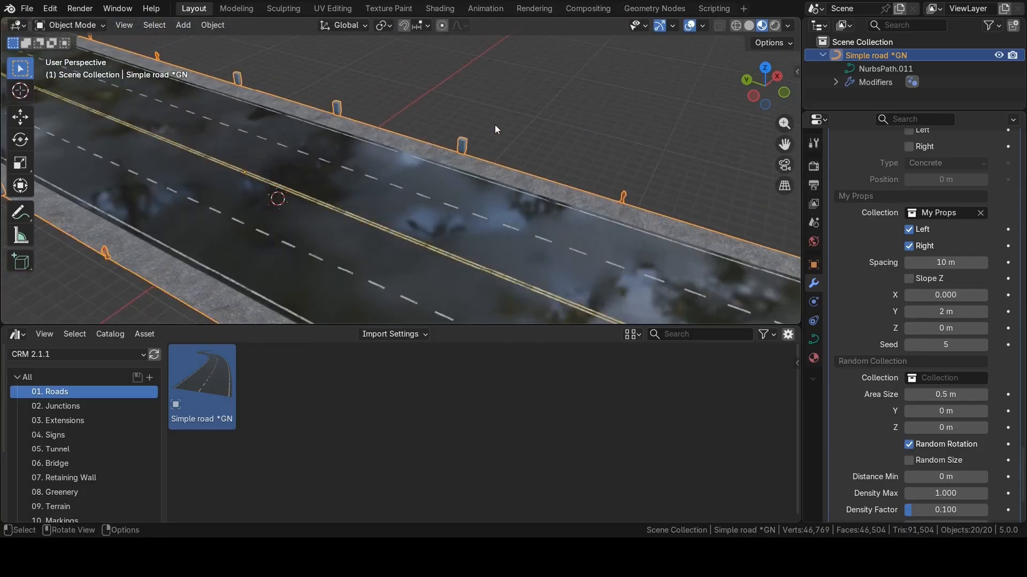
{"action": "key", "text": "KP_7"}
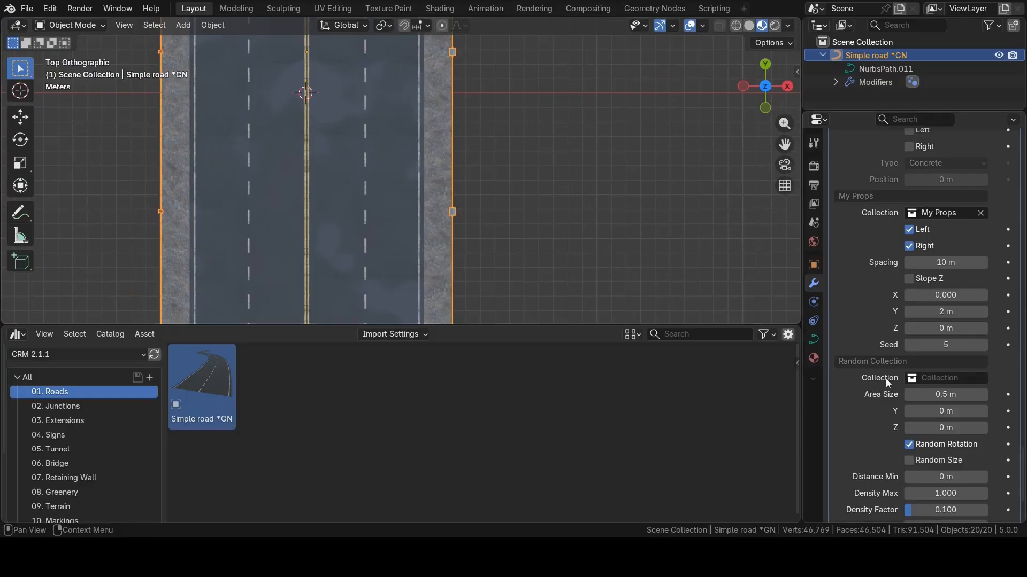
Assign the Rocks collection as the roadside's Random Collection.
{"action": "left_click", "coordinate": [955, 378]}
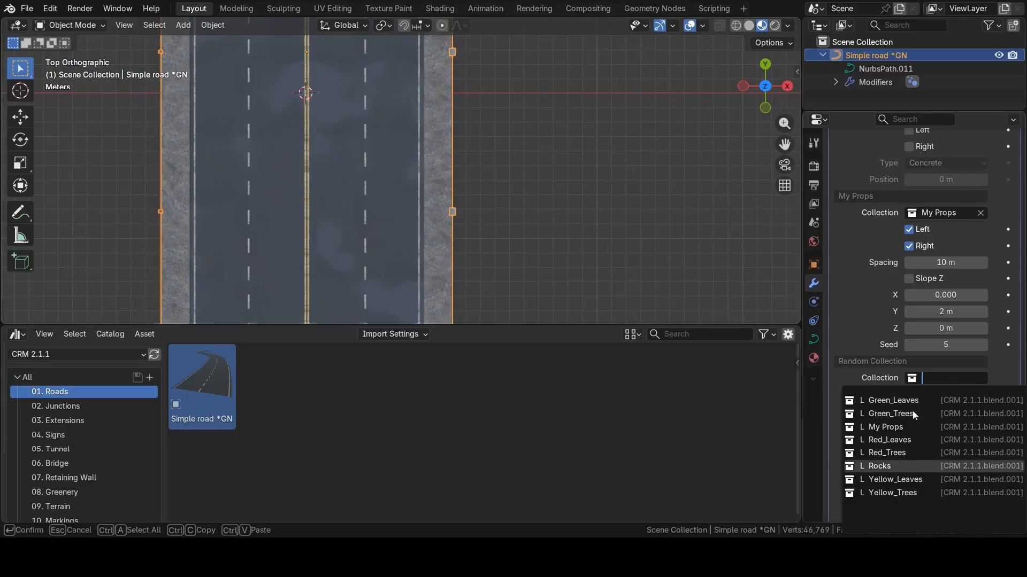
{"action": "left_click", "coordinate": [888, 466]}
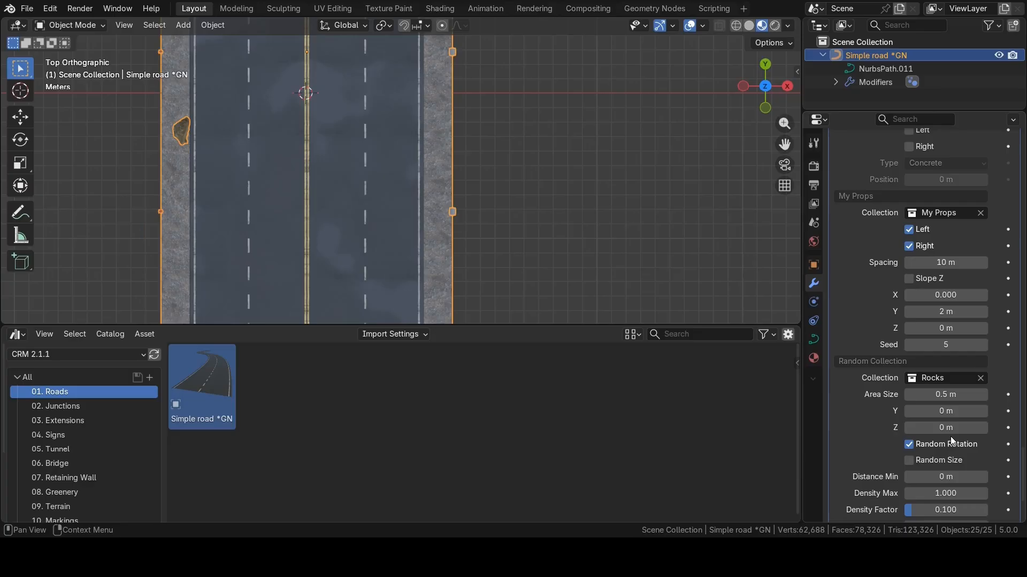
{"action": "scroll", "coordinate": [951, 441], "scroll_direction": "down", "scroll_amount": 5}
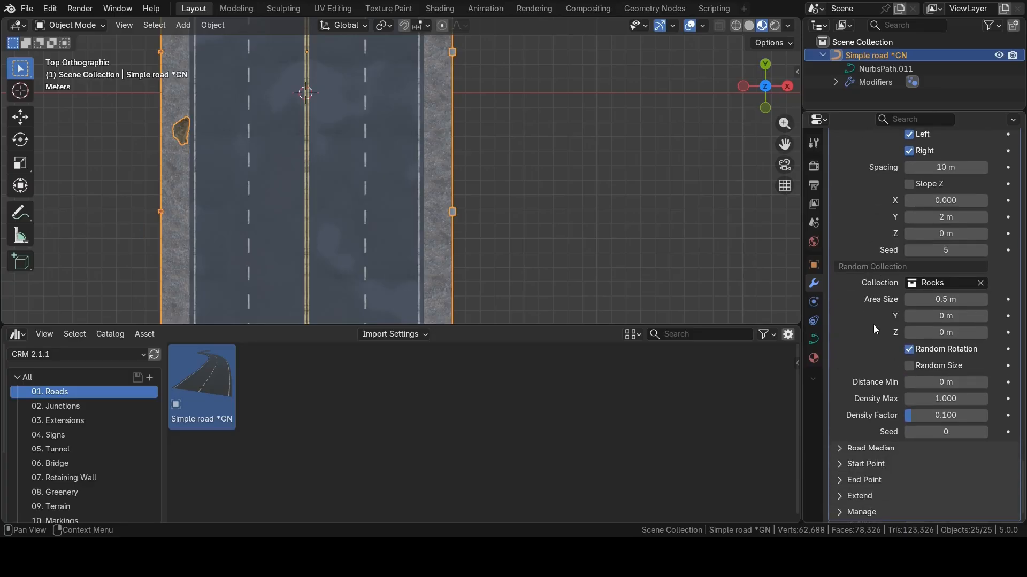
Expand the Start Point settings and circle both ends of the road with annotation strokes.
{"action": "left_click", "coordinate": [844, 466]}
{"action": "scroll", "coordinate": [868, 425], "scroll_direction": "down", "scroll_amount": 8}
{"action": "scroll", "coordinate": [451, 205], "scroll_direction": "down", "scroll_amount": 5}
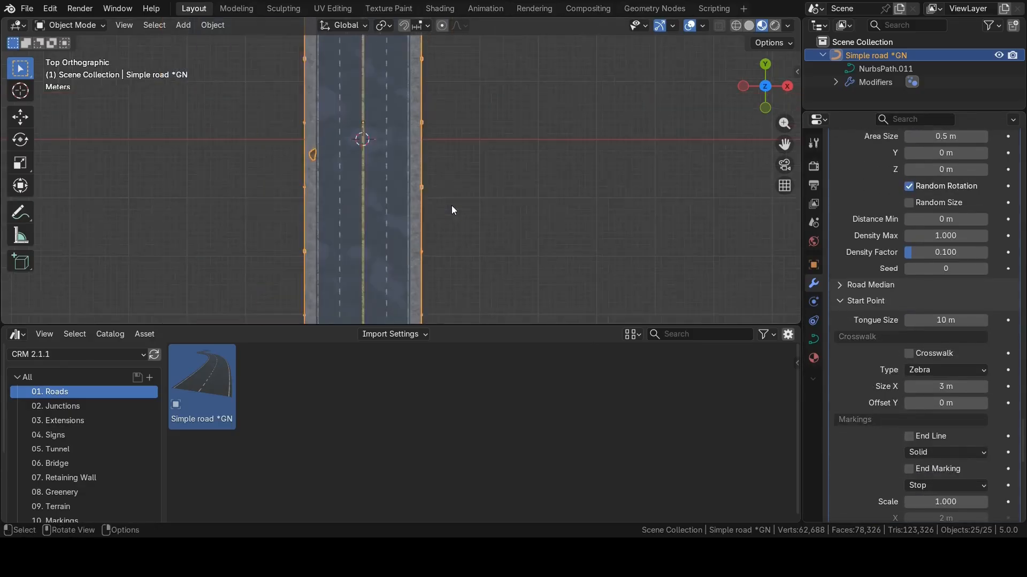
{"action": "scroll", "coordinate": [451, 206], "scroll_direction": "down", "scroll_amount": 4}
{"action": "middle_click_drag", "start_coordinate": [452, 206], "coordinate": [464, 228], "text": "shift"}
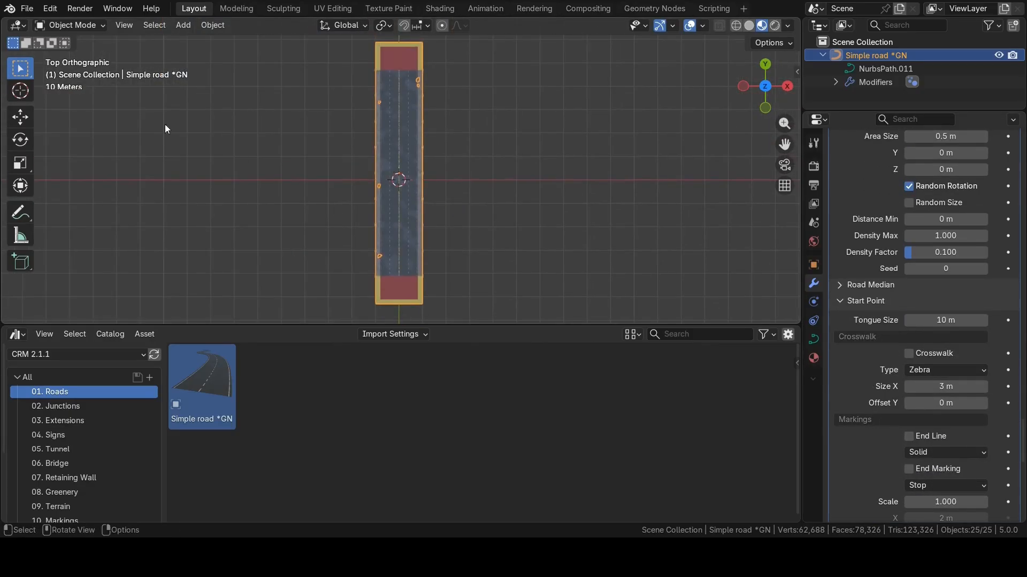
{"action": "left_click", "coordinate": [24, 210]}
{"action": "left_click_drag", "start_coordinate": [383, 56], "coordinate": [420, 53]}
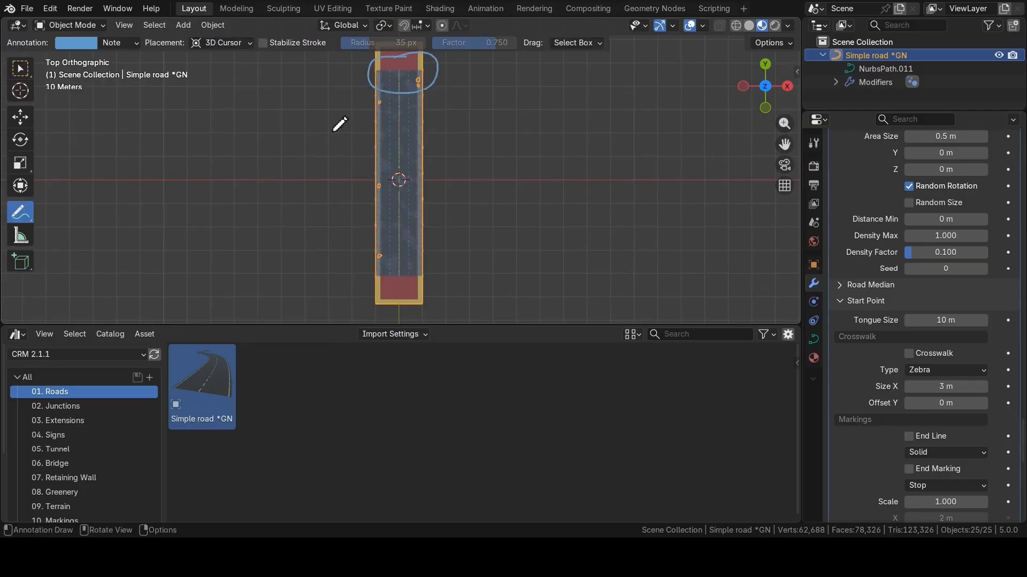
{"action": "mouse_move", "coordinate": [424, 267]}
{"action": "left_mouse_down"}
{"action": "mouse_move", "coordinate": [369, 274]}
{"action": "mouse_move", "coordinate": [394, 291]}
{"action": "mouse_move", "coordinate": [420, 266]}
{"action": "left_mouse_up"}
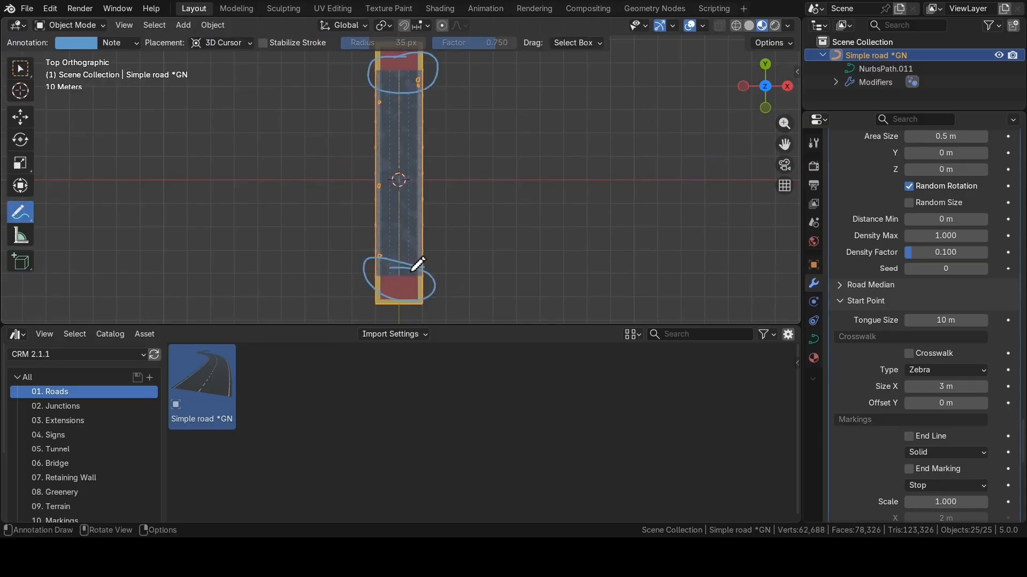
Undo the annotation strokes around the road ends.
{"action": "key", "text": "ctrl+z"}
{"action": "key", "text": "ctrl+z"}
{"action": "key", "text": "ctrl+z"}
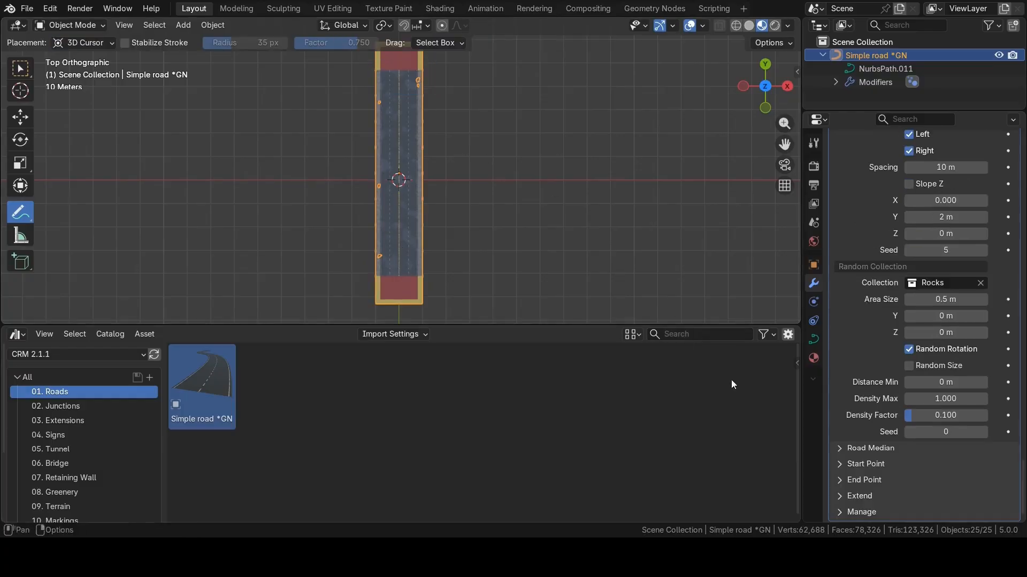
Enable the Zebra crosswalk in the Start Point settings and view it at the road's end.
{"action": "left_click", "coordinate": [839, 464]}
{"action": "scroll", "coordinate": [941, 375], "scroll_direction": "down", "scroll_amount": 8}
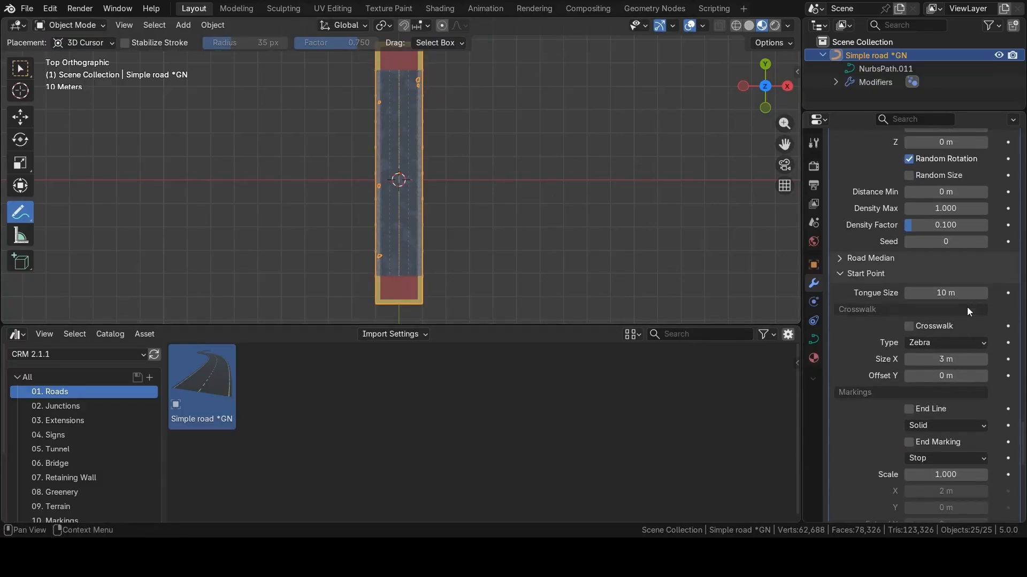
{"action": "scroll", "coordinate": [859, 354], "scroll_direction": "down", "scroll_amount": 1}
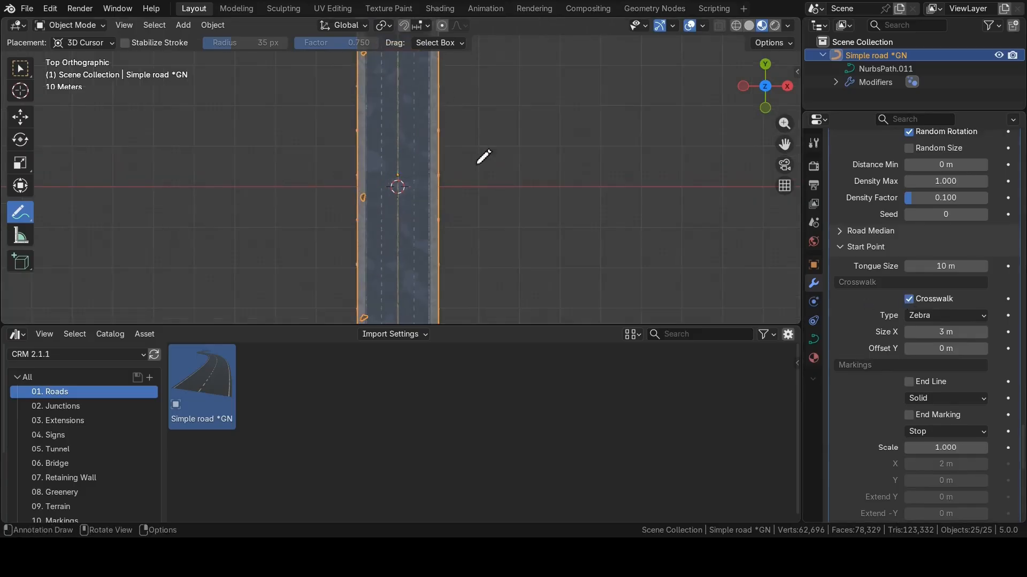
{"action": "scroll", "coordinate": [476, 259], "scroll_direction": "up", "scroll_amount": 7}
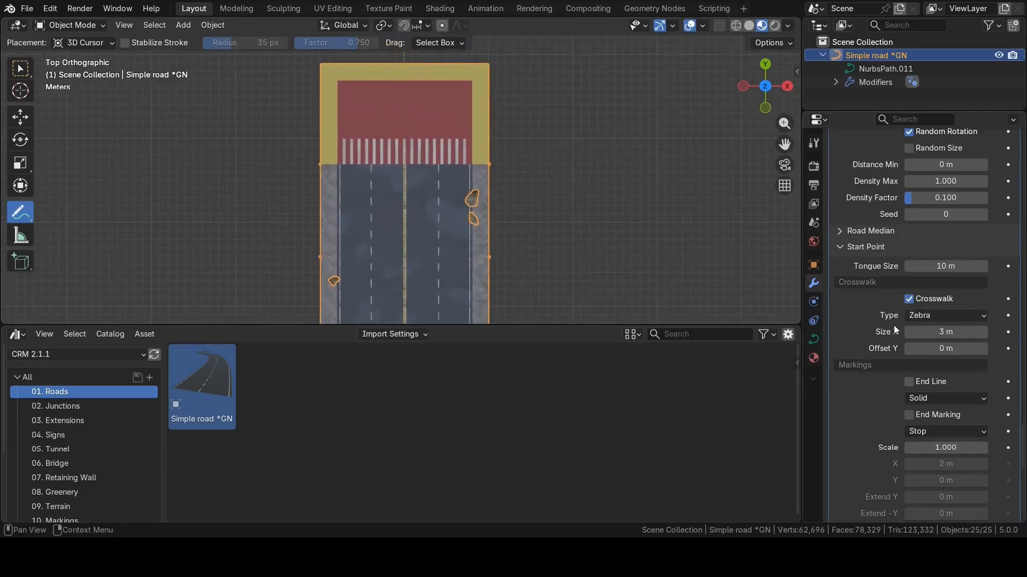
Enable the solid End Line and the Stop End Marking for the road's start point.
{"action": "scroll", "coordinate": [894, 325], "scroll_direction": "down", "scroll_amount": 3}
{"action": "left_click", "coordinate": [908, 327]}
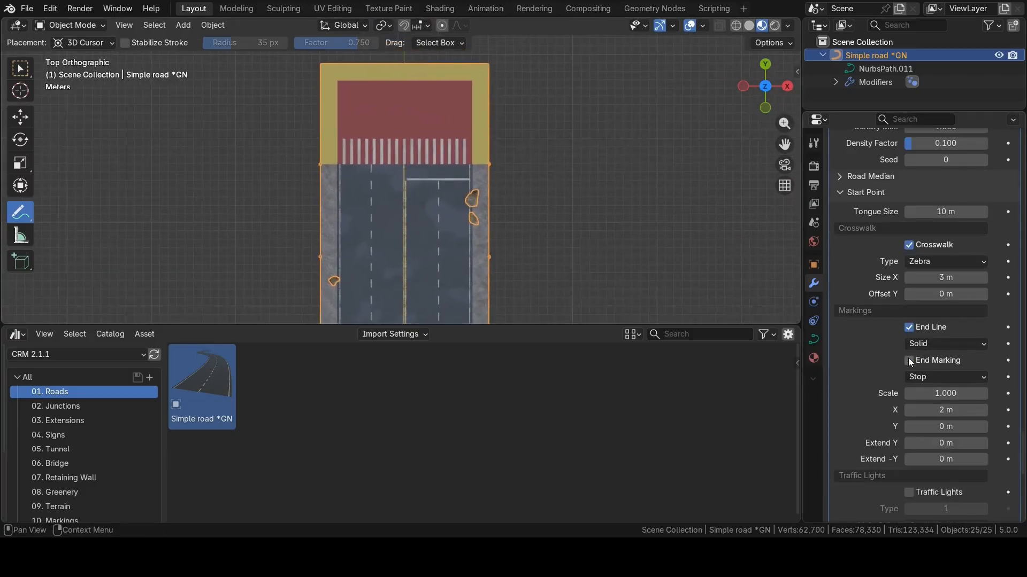
{"action": "left_click", "coordinate": [908, 359]}
{"action": "scroll", "coordinate": [909, 368], "scroll_direction": "down", "scroll_amount": 6}
{"action": "scroll", "coordinate": [909, 368], "scroll_direction": "down", "scroll_amount": 1}
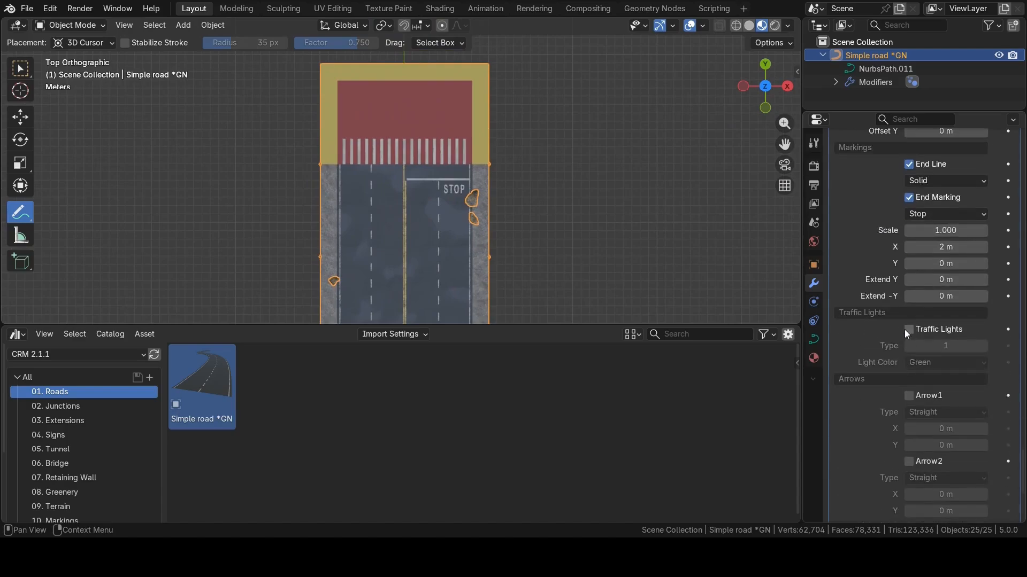
Enable Traffic Lights and the straight arrows Arrow1, Arrow2 and Arrow3 at the start point, and collapse its settings.
{"action": "left_click", "coordinate": [908, 329]}
{"action": "scroll", "coordinate": [904, 330], "scroll_direction": "down", "scroll_amount": 4}
{"action": "left_click", "coordinate": [909, 288]}
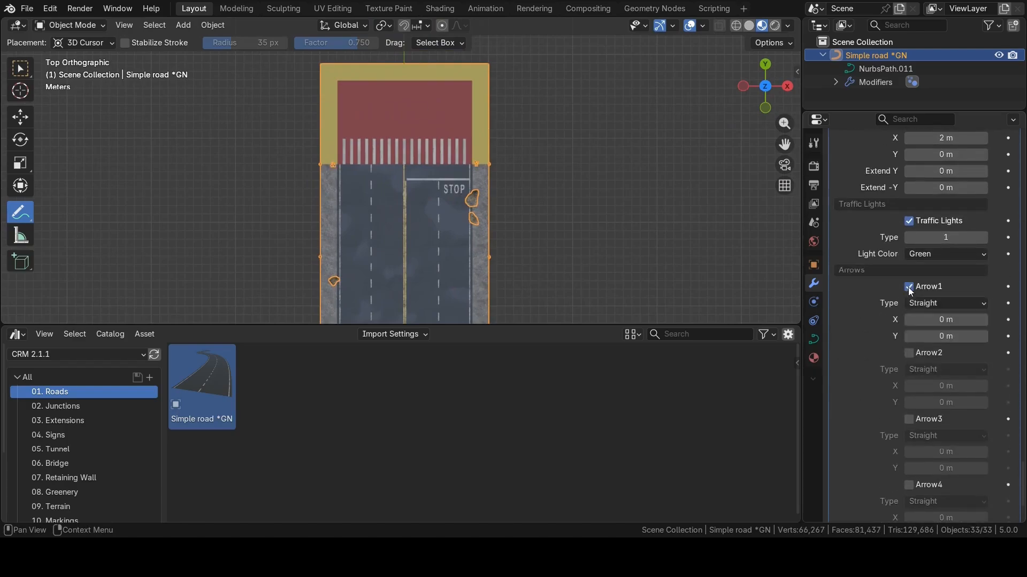
{"action": "left_click", "coordinate": [909, 354]}
{"action": "left_click", "coordinate": [909, 420]}
{"action": "scroll", "coordinate": [919, 375], "scroll_direction": "down", "scroll_amount": 3}
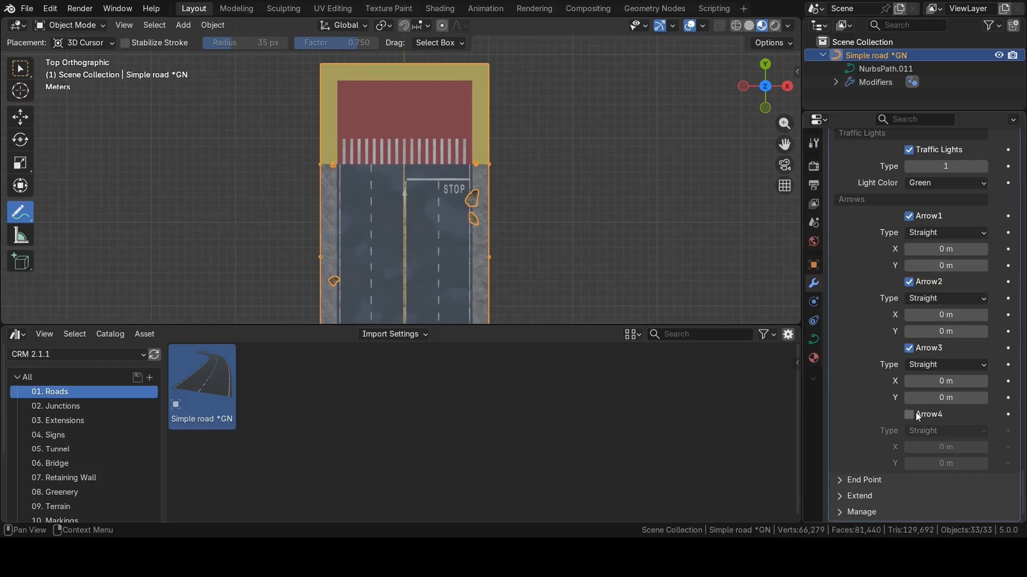
{"action": "scroll", "coordinate": [915, 412], "scroll_direction": "up", "scroll_amount": 12}
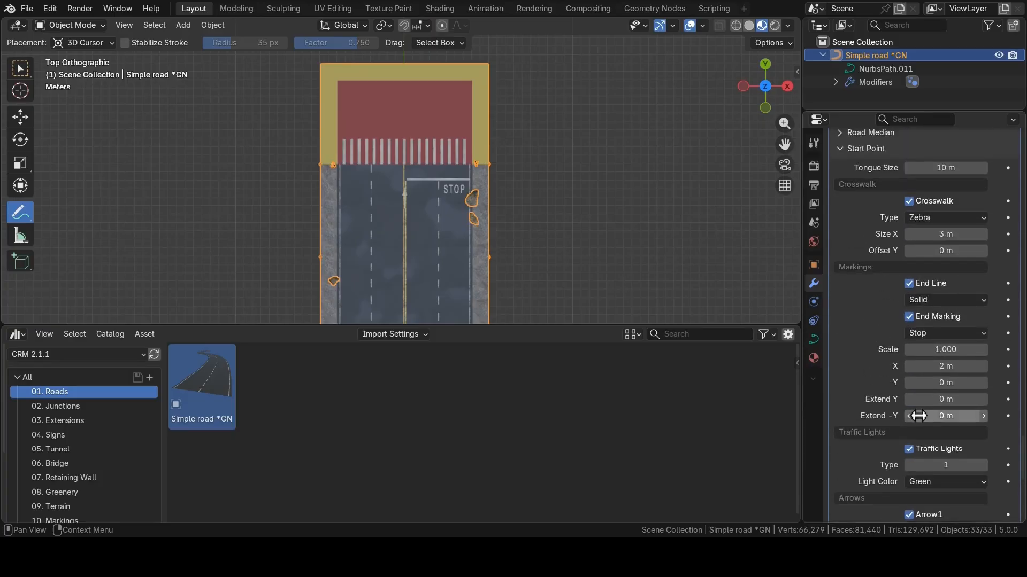
{"action": "left_click", "coordinate": [843, 148]}
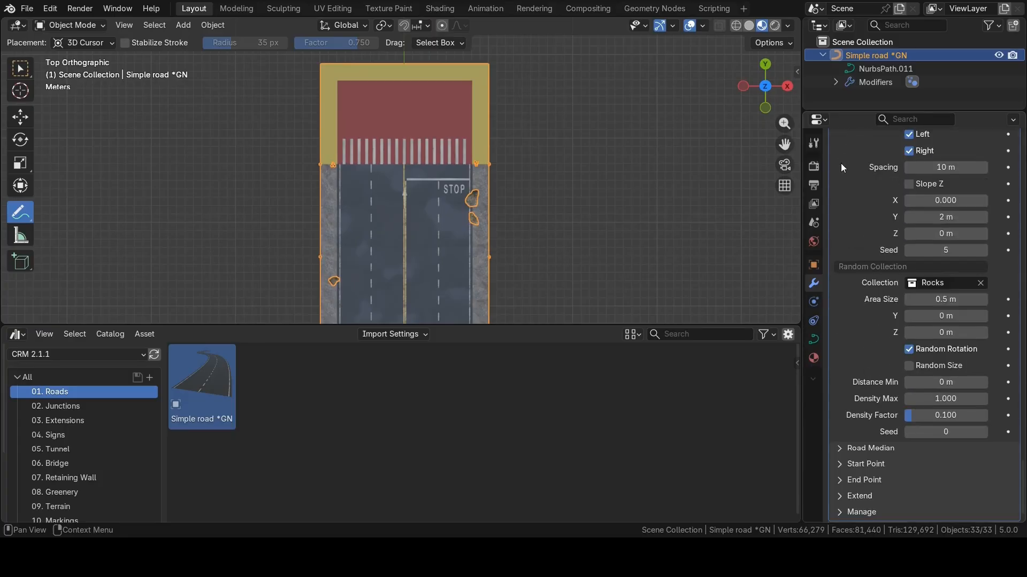
In the Extend settings, enable Lane Marking for the start point and view that road end up close.
{"action": "left_click", "coordinate": [842, 497]}
{"action": "scroll", "coordinate": [877, 428], "scroll_direction": "down", "scroll_amount": 6}
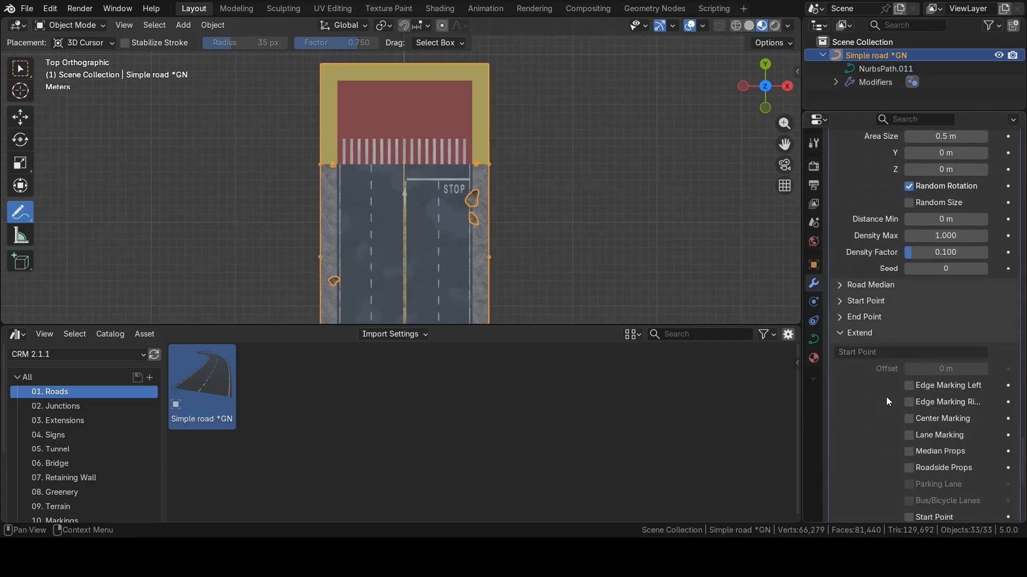
{"action": "scroll", "coordinate": [906, 344], "scroll_direction": "down", "scroll_amount": 2}
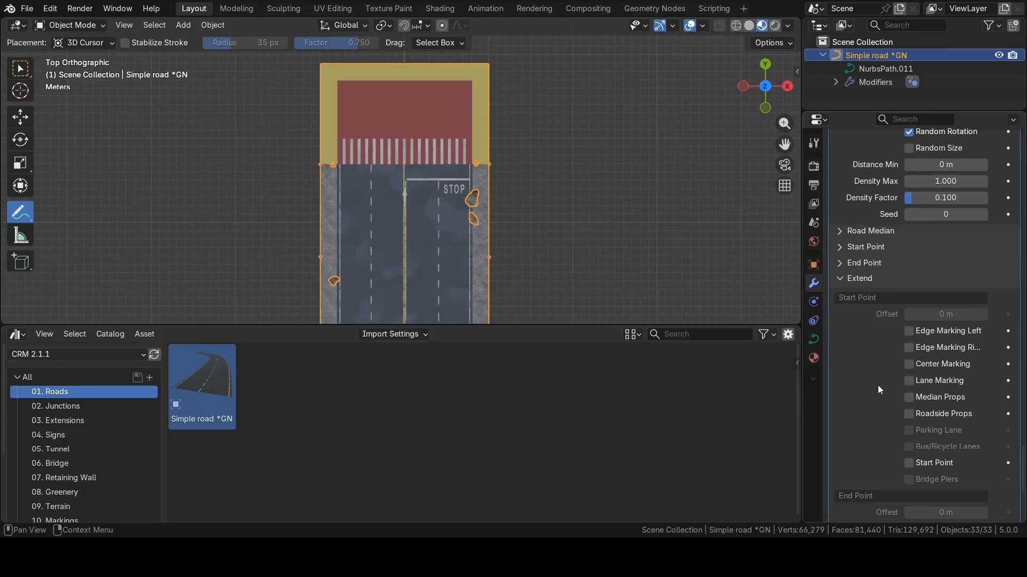
{"action": "left_click", "coordinate": [909, 382]}
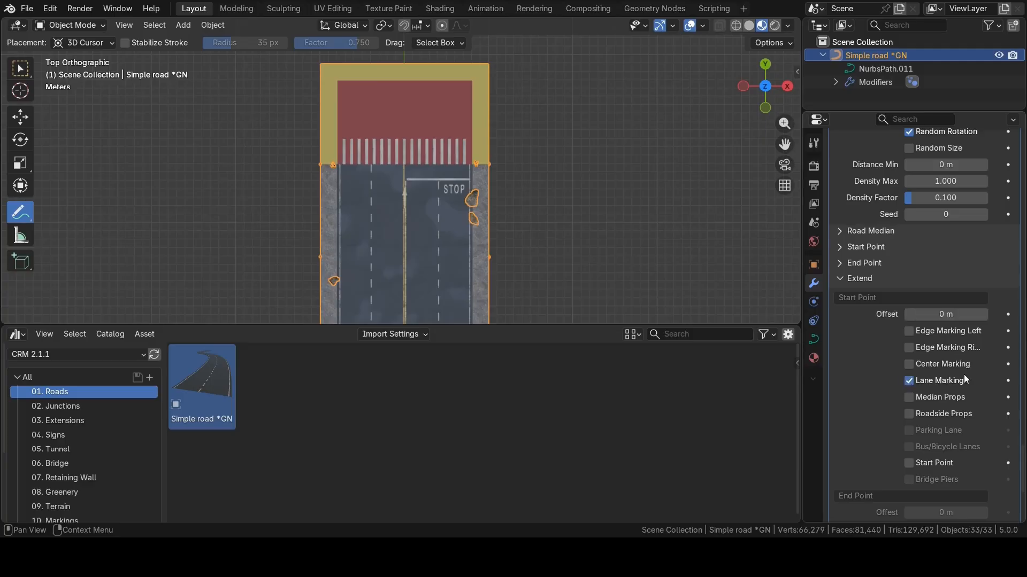
{"action": "scroll", "coordinate": [479, 166], "scroll_direction": "up", "scroll_amount": 3}
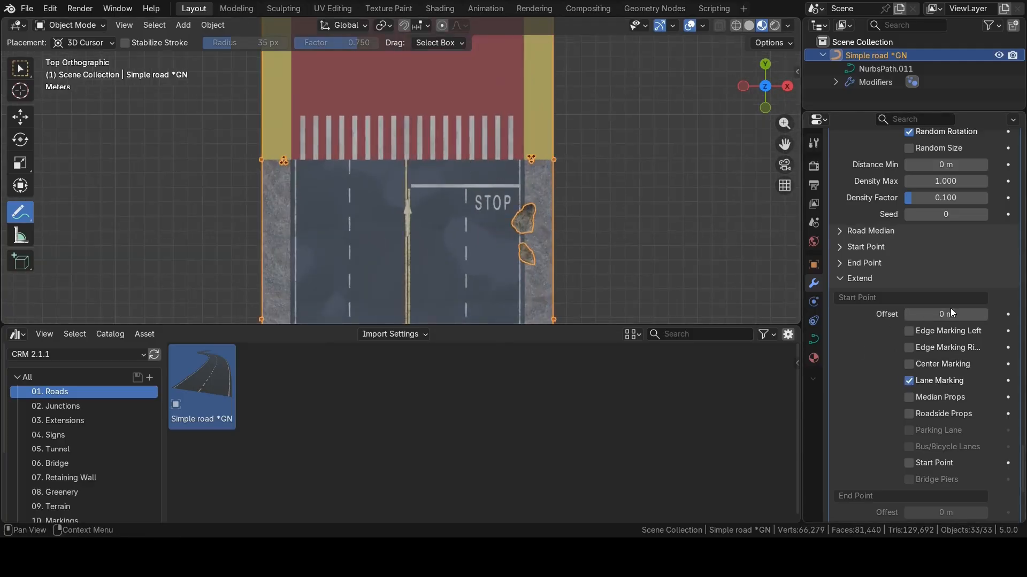
Increase the start point Offset in the road's Extend settings.
{"action": "left_click_drag", "start_coordinate": [951, 314], "coordinate": [1000, 314]}
{"action": "scroll", "coordinate": [522, 137], "scroll_direction": "down", "scroll_amount": 2}
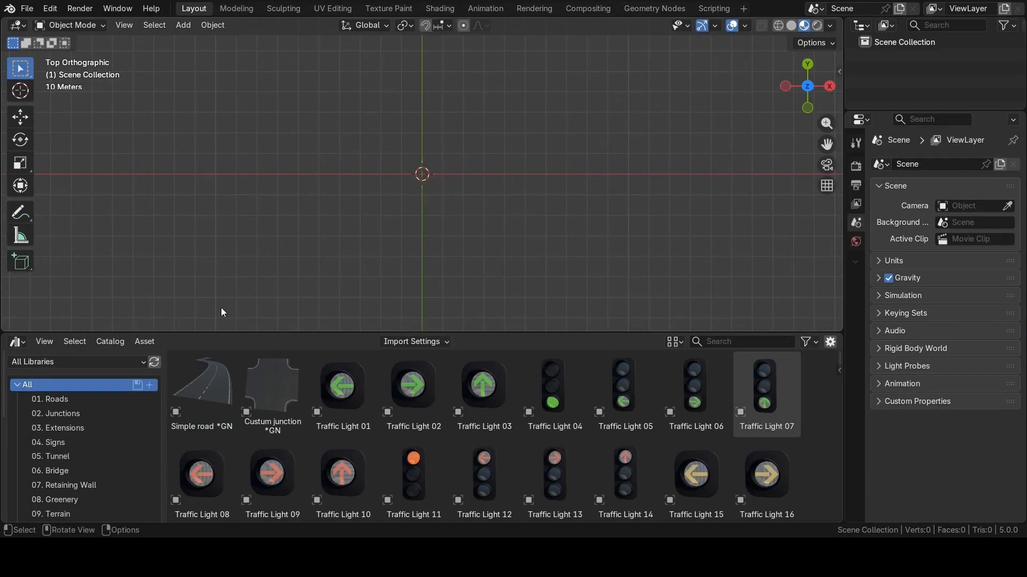
Place a Simple road asset in the empty scene and duplicate it about 107.6 m in the negative Y direction.
{"action": "left_click_drag", "start_coordinate": [198, 399], "coordinate": [423, 79]}
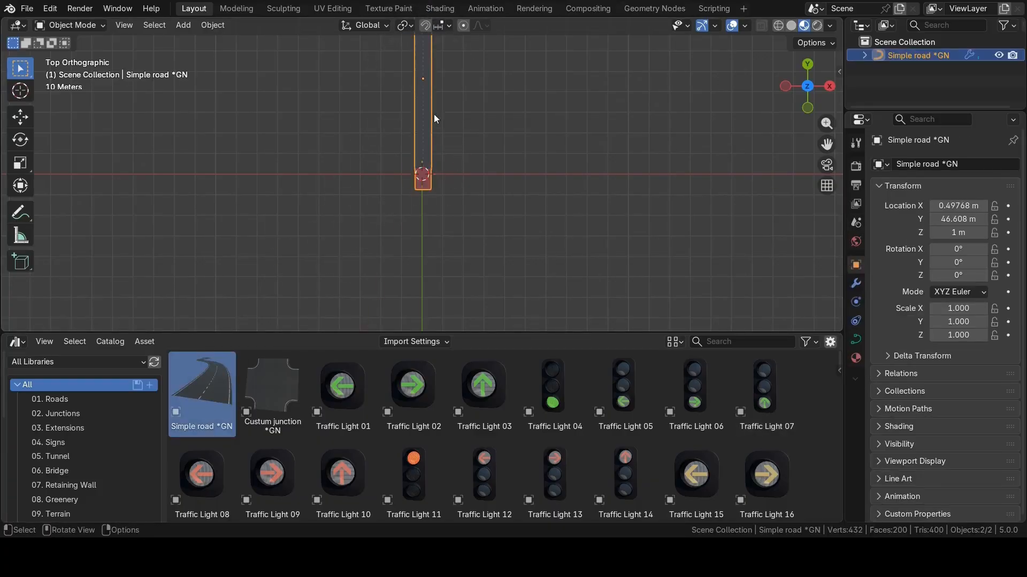
{"action": "key", "text": "shift+d"}
{"action": "key", "text": "y"}
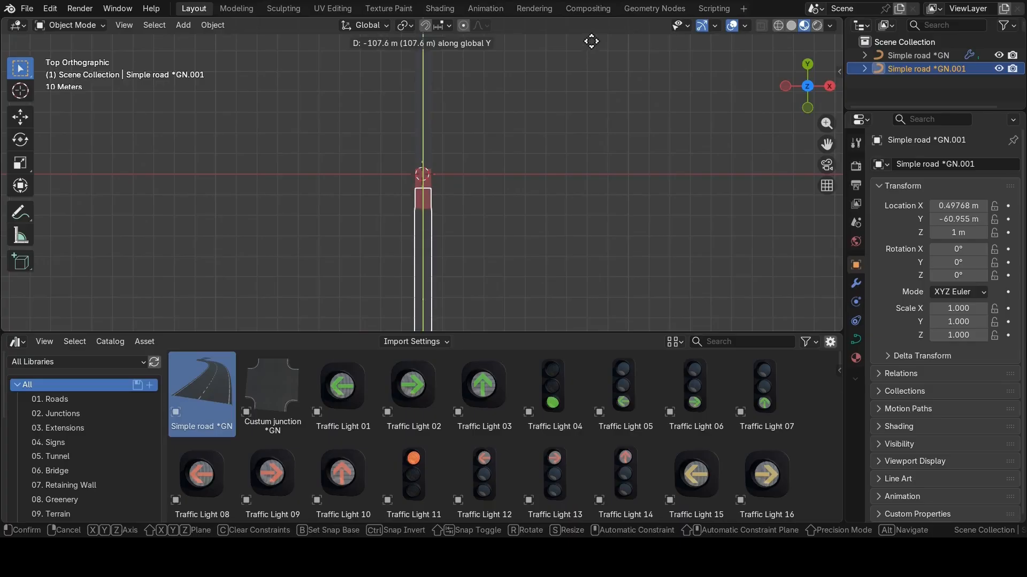
{"action": "left_click", "coordinate": [591, 41]}
Duplicate both roads in place and rotate the copies 90° to form a four-way crossing.
{"action": "key", "text": "a"}
{"action": "key", "text": "shift+d"}
{"action": "key", "text": "y"}
{"action": "left_click", "coordinate": [598, 108]}
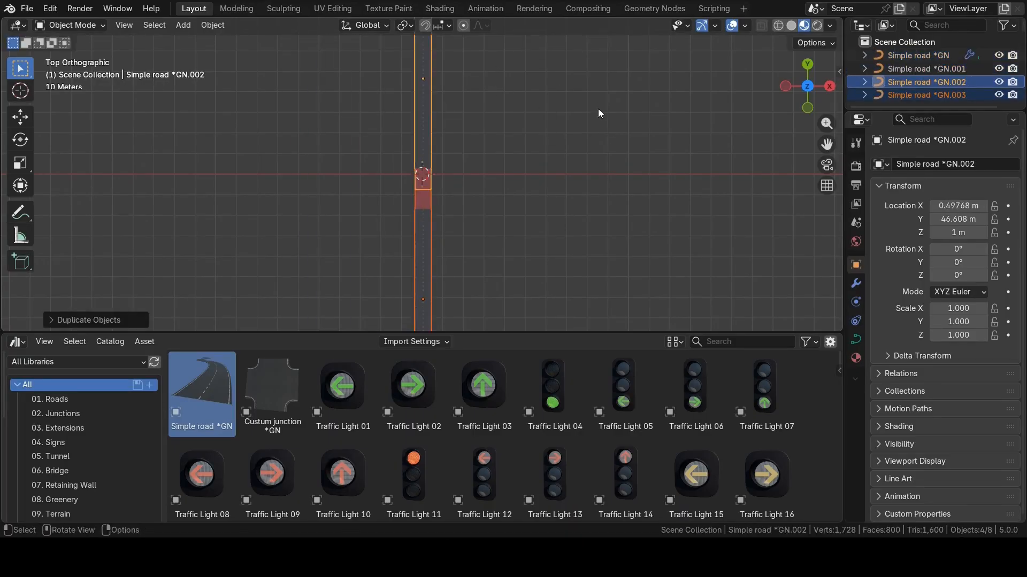
{"action": "type", "text": "r90"}
{"action": "key", "text": "Return"}
{"action": "left_click", "coordinate": [474, 134]}
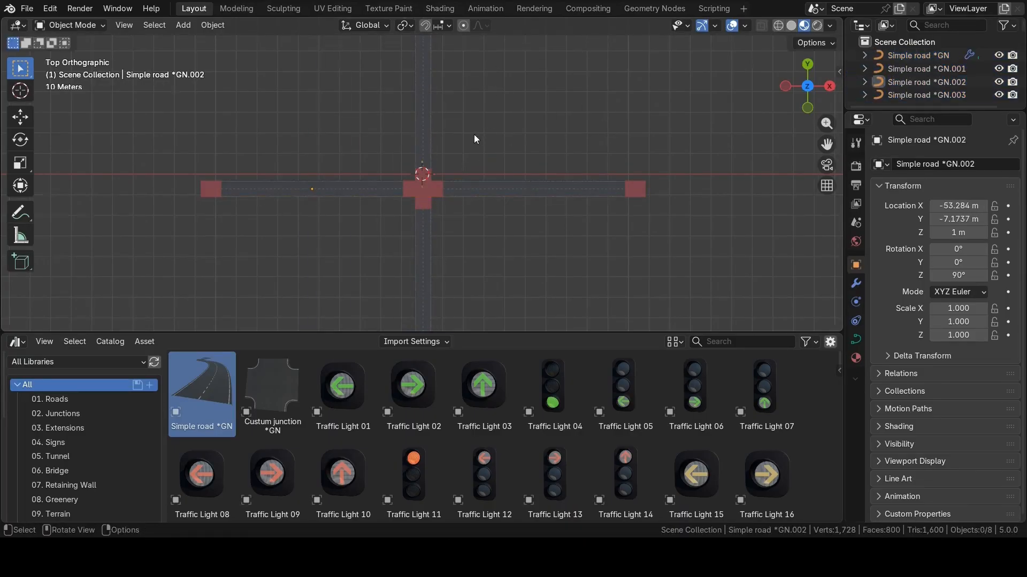
Place the Custum junction asset over the centre of the crossing and show its modifier settings.
{"action": "scroll", "coordinate": [474, 134], "scroll_direction": "up", "scroll_amount": 8}
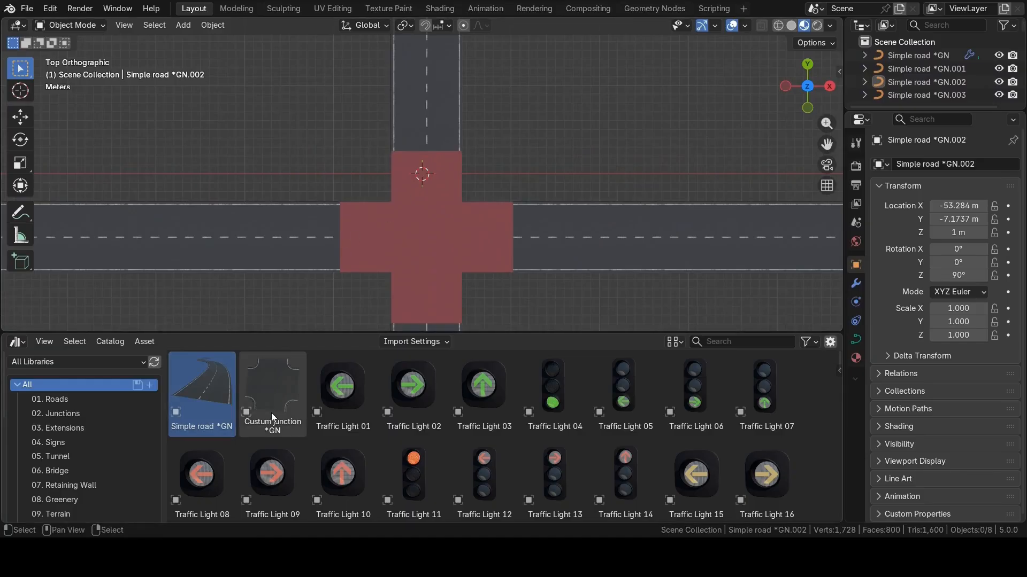
{"action": "left_click_drag", "start_coordinate": [273, 398], "coordinate": [453, 259]}
{"action": "scroll", "coordinate": [453, 258], "scroll_direction": "down", "scroll_amount": 2}
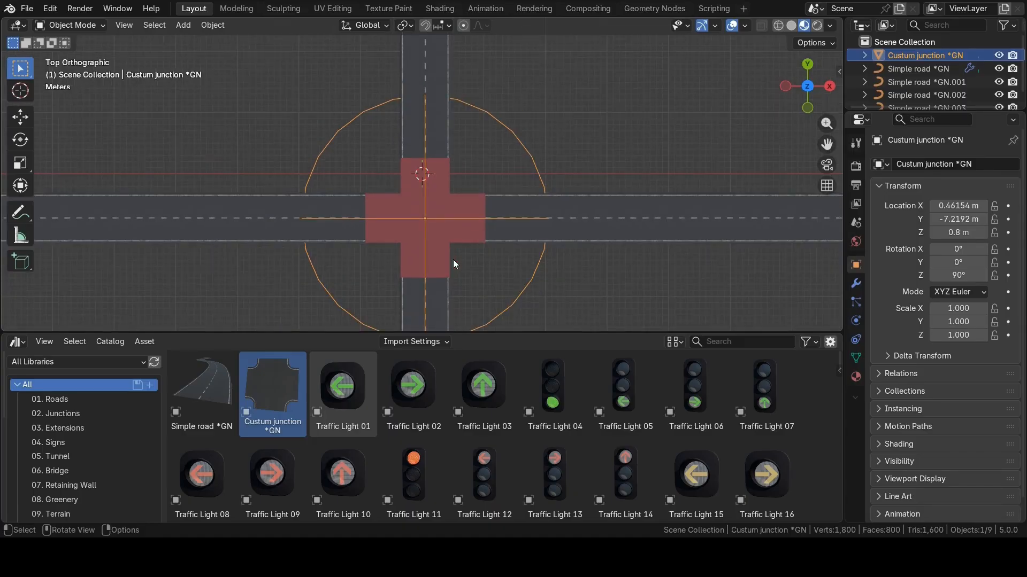
{"action": "left_click", "coordinate": [856, 284]}
{"action": "left_click_drag", "start_coordinate": [844, 234], "coordinate": [817, 234]}
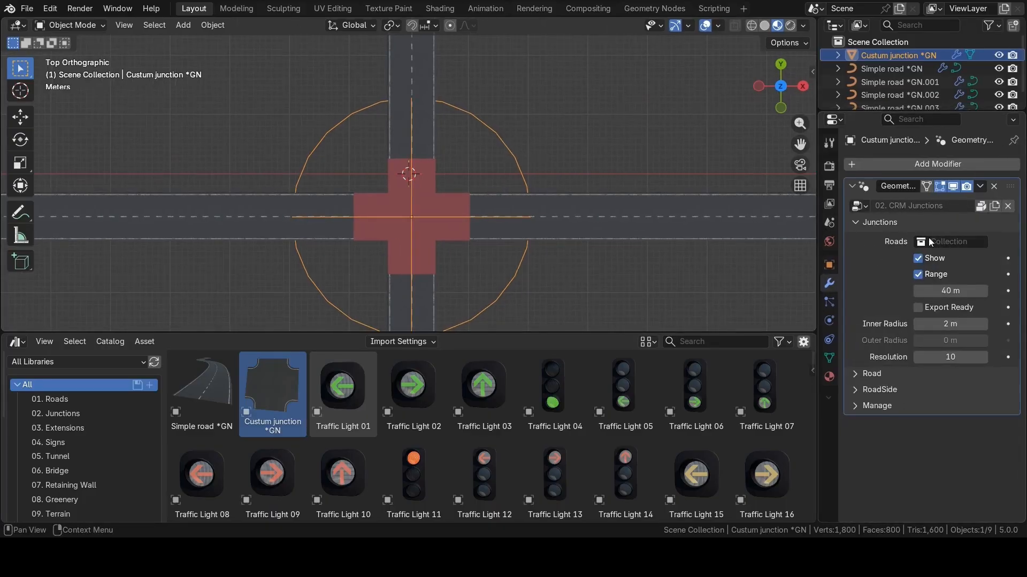
Create a new collection in the Scene Collection and name it Roads.
{"action": "left_click_drag", "start_coordinate": [881, 113], "coordinate": [885, 170]}
{"action": "right_click", "coordinate": [881, 45]}
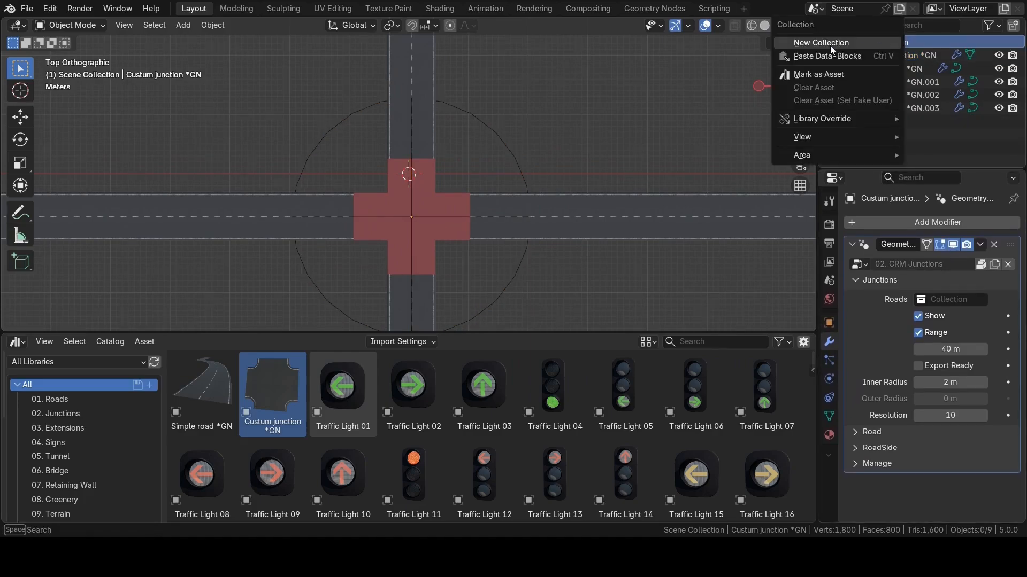
{"action": "left_click", "coordinate": [879, 44]}
{"action": "double_click", "coordinate": [882, 59]}
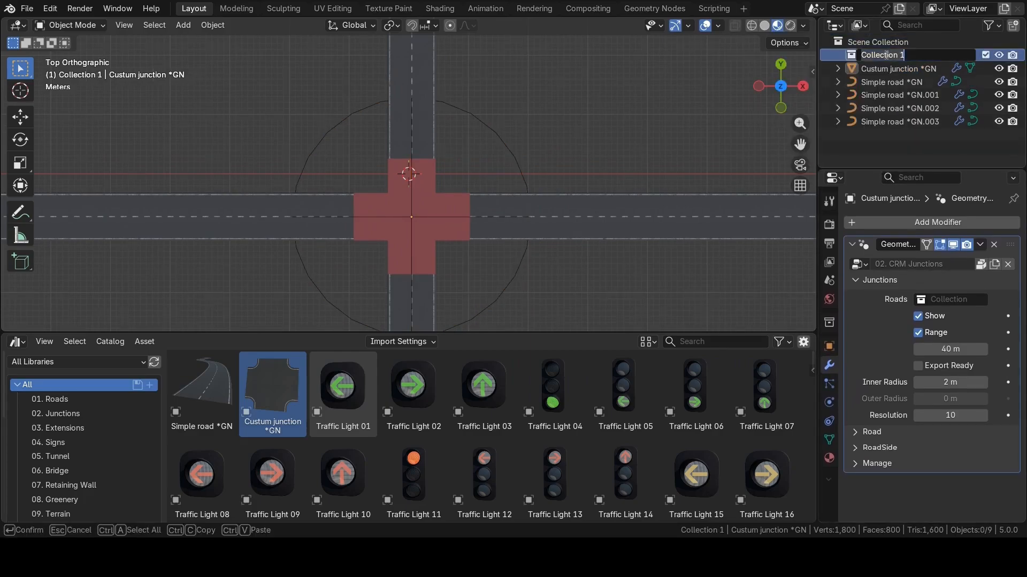
{"action": "type", "text": "Roads"}
{"action": "key", "text": "Return"}
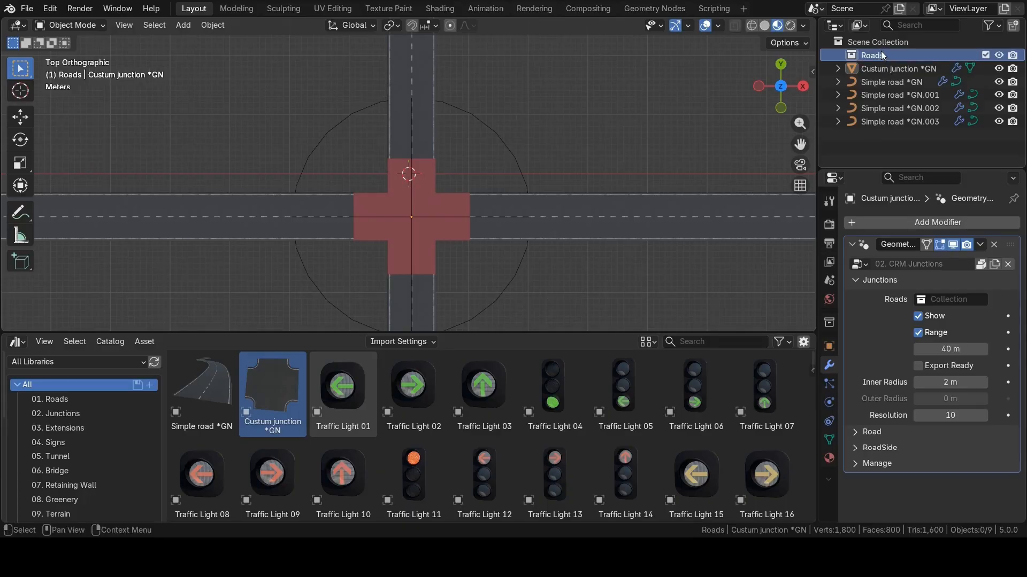
Create a second collection in the Scene Collection and name it Junctions.
{"action": "left_click", "coordinate": [880, 43]}
{"action": "right_click", "coordinate": [880, 44]}
{"action": "left_click", "coordinate": [866, 43]}
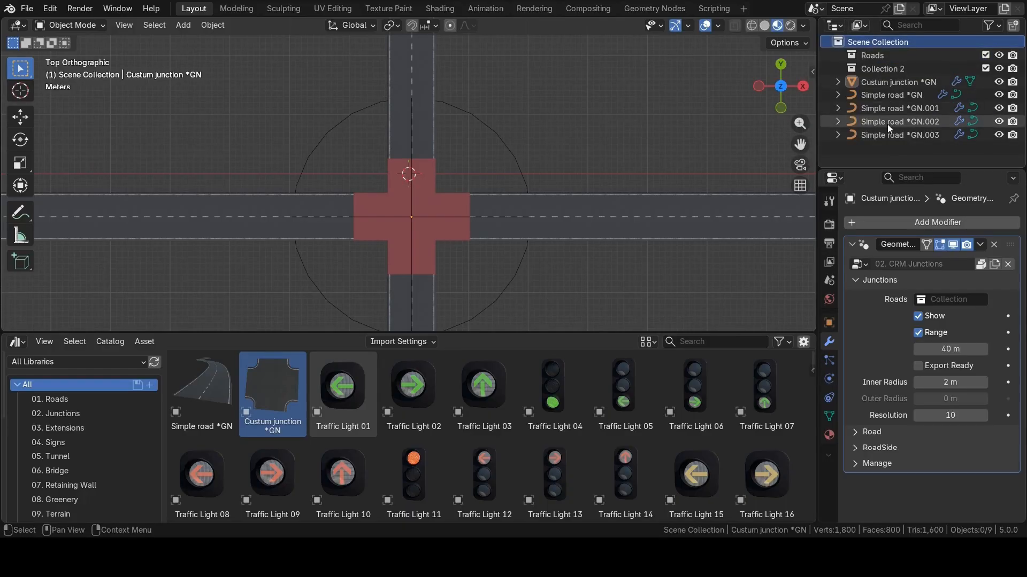
{"action": "double_click", "coordinate": [887, 68]}
{"action": "type", "text": "Junctions"}
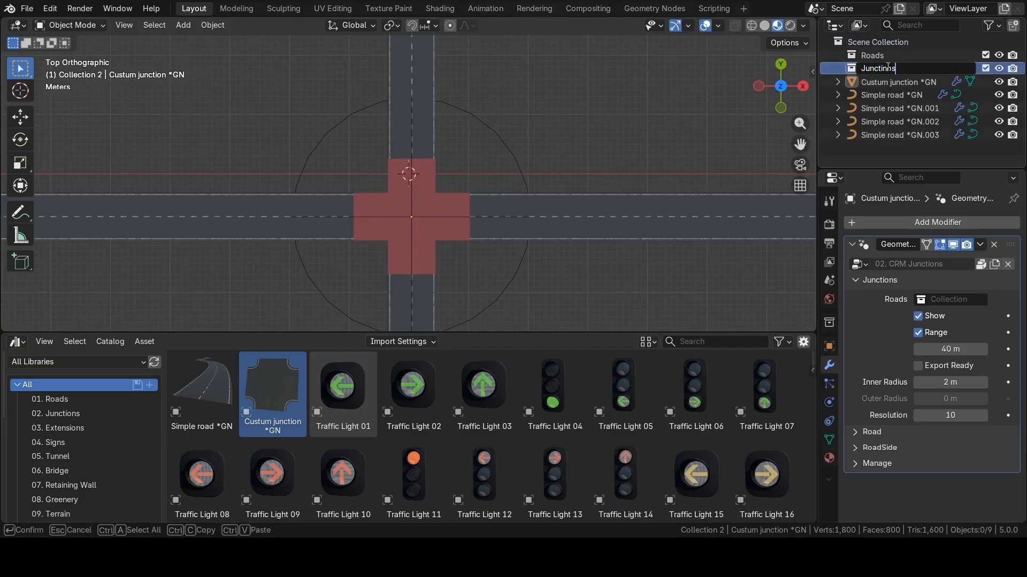
{"action": "key", "text": "BackSpace"}
{"action": "key", "text": "BackSpace"}
{"action": "key", "text": "BackSpace"}
{"action": "type", "text": "ons"}
{"action": "key", "text": "Return"}
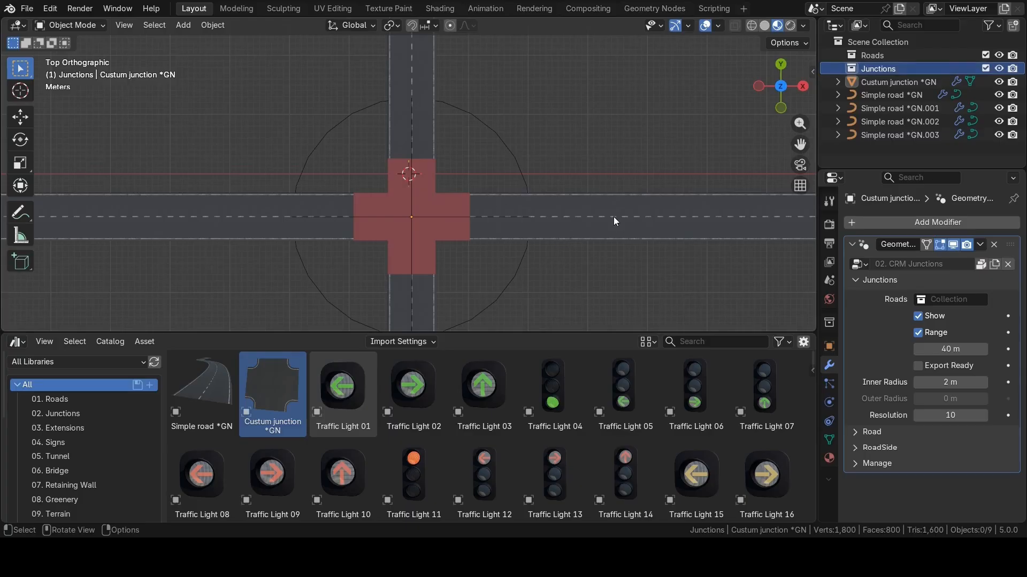
Select all four roads of the crossing and move them into the Roads collection.
{"action": "left_click", "coordinate": [605, 233]}
{"action": "left_click", "coordinate": [398, 87], "text": "shift"}
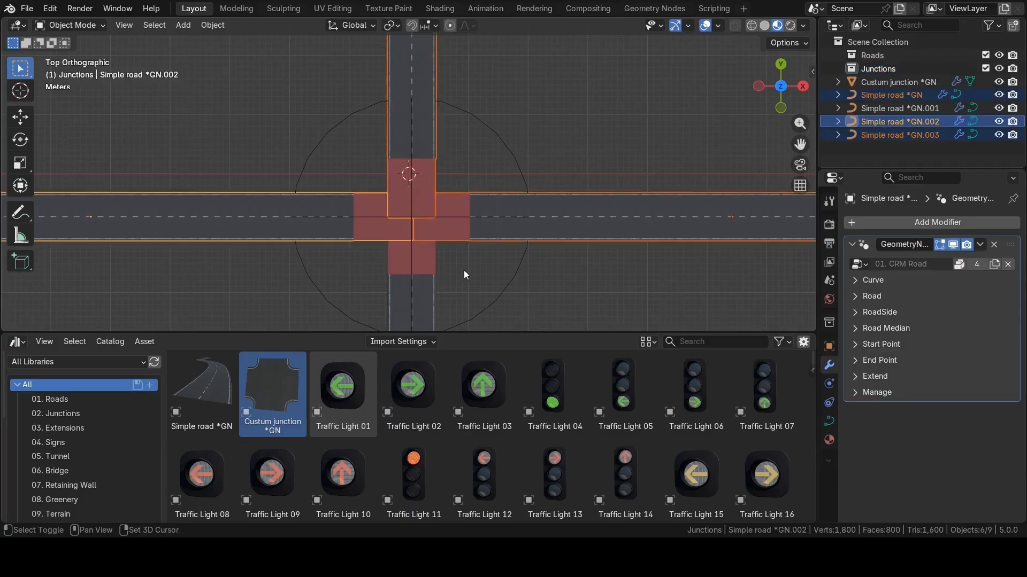
{"action": "left_click", "coordinate": [432, 297], "text": "shift"}
{"action": "left_click_drag", "start_coordinate": [876, 92], "coordinate": [875, 53]}
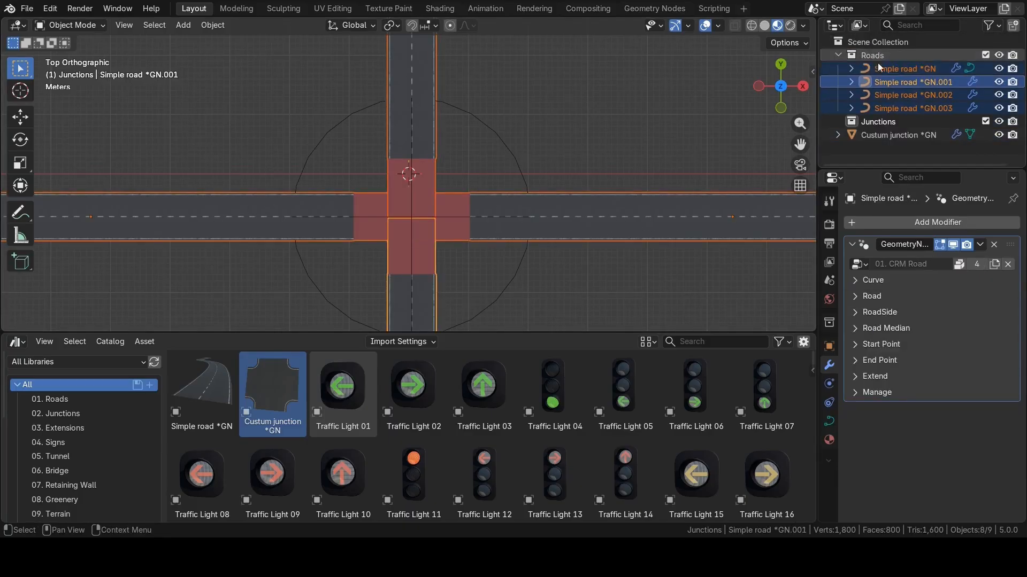
Move the custom junction into the Junctions collection and collapse both collections.
{"action": "left_click", "coordinate": [884, 121]}
{"action": "left_click", "coordinate": [883, 134]}
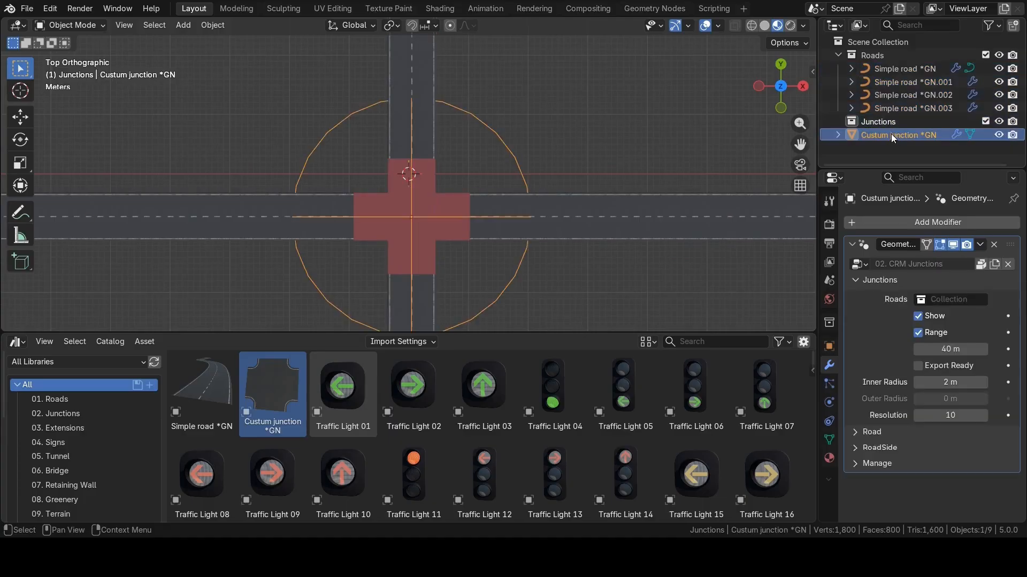
{"action": "left_click", "coordinate": [838, 55]}
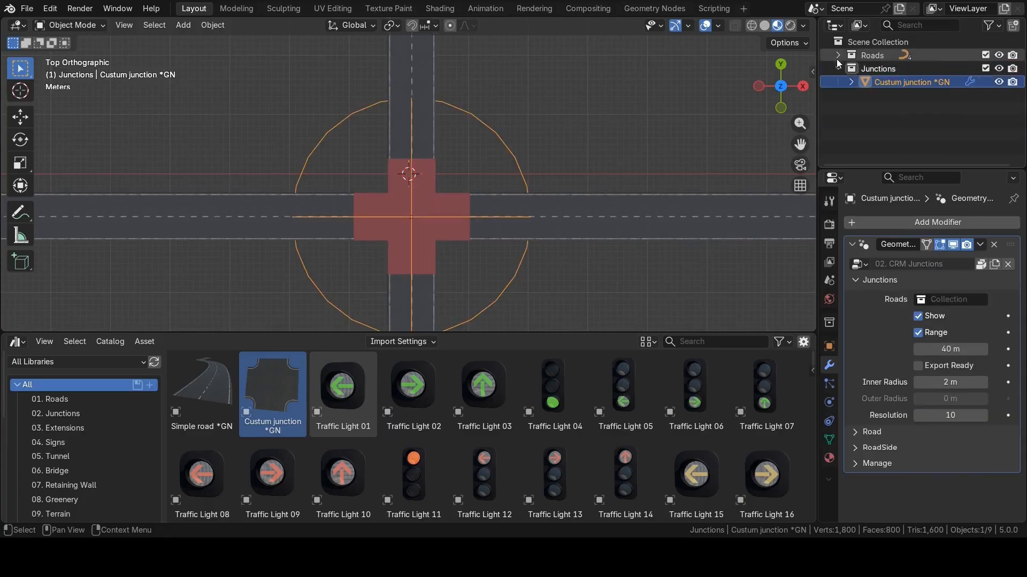
{"action": "left_click", "coordinate": [838, 68]}
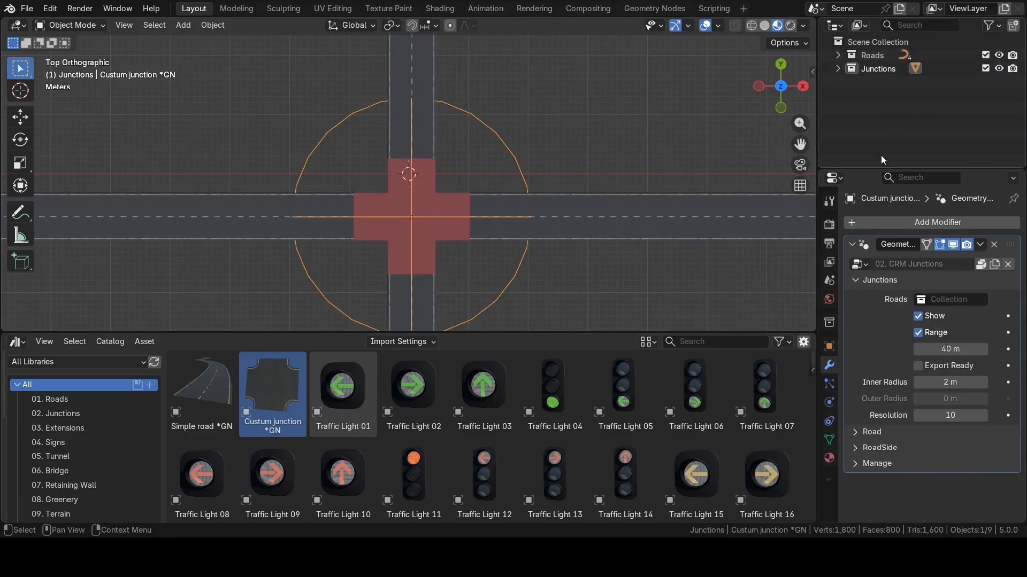
Assign the Roads collection as the custom junction's Roads input and inspect the resulting intersection.
{"action": "left_click", "coordinate": [945, 300]}
{"action": "type", "text": "Road"}
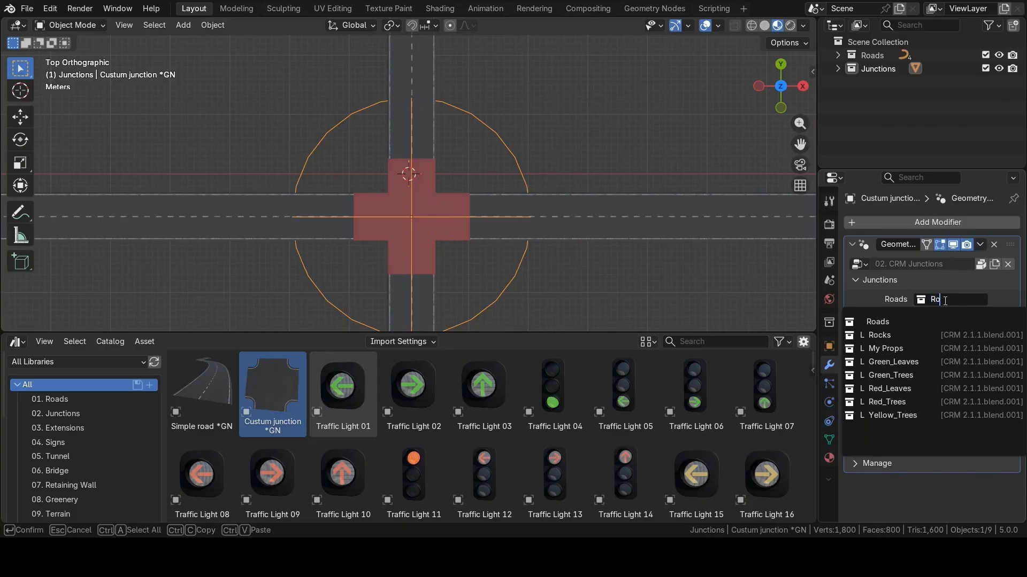
{"action": "left_click", "coordinate": [911, 322]}
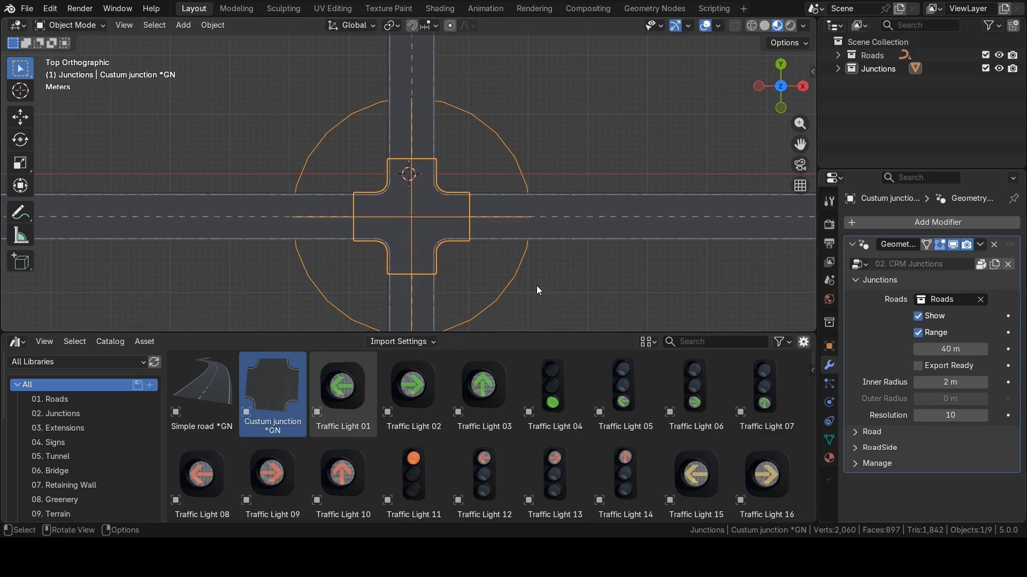
{"action": "scroll", "coordinate": [470, 274], "scroll_direction": "up", "scroll_amount": 3}
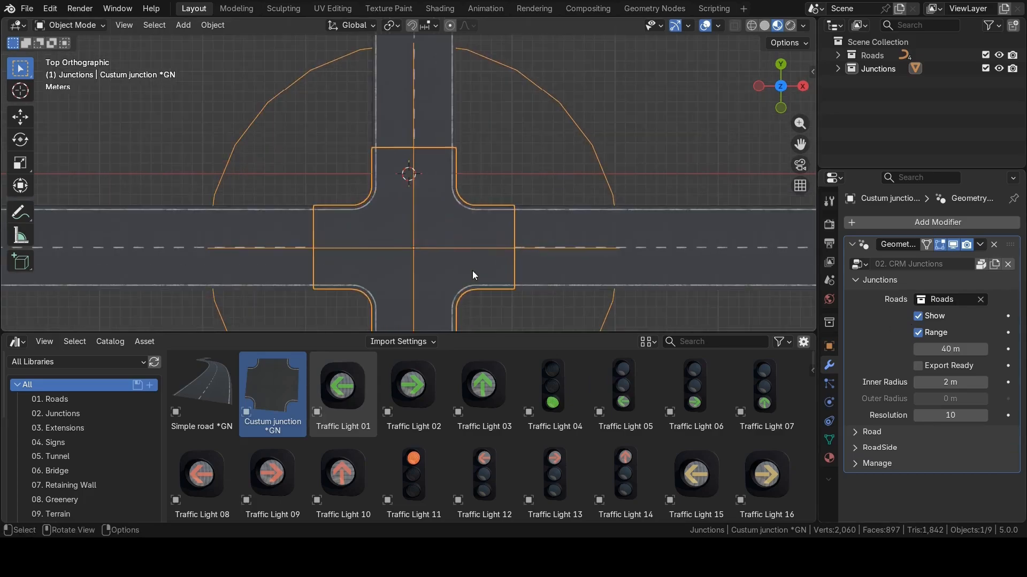
{"action": "left_click", "coordinate": [525, 153]}
{"action": "middle_click_drag", "start_coordinate": [516, 167], "coordinate": [518, 132], "text": "shift"}
{"action": "scroll", "coordinate": [518, 132], "scroll_direction": "up", "scroll_amount": 1}
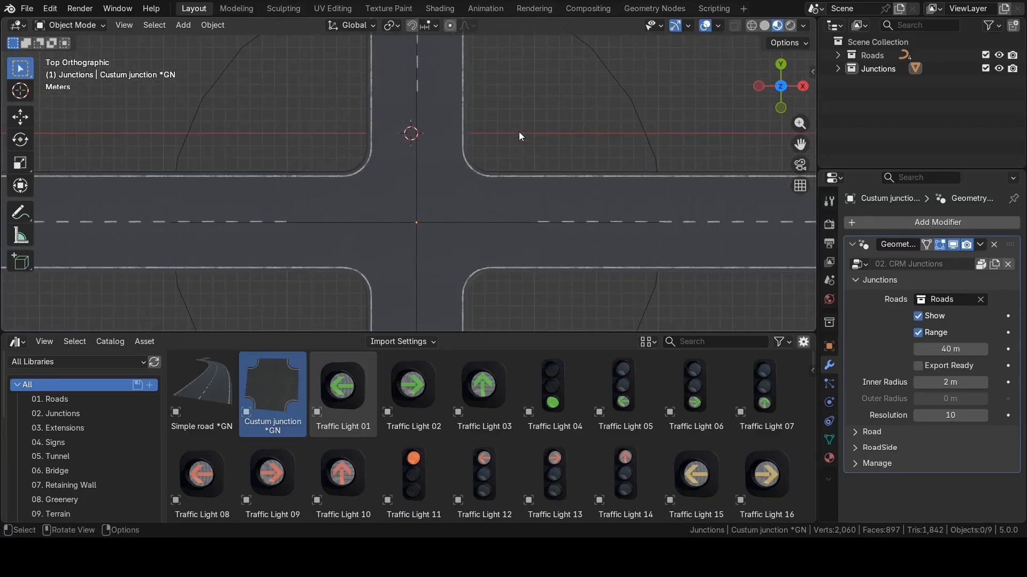
{"action": "scroll", "coordinate": [518, 131], "scroll_direction": "down", "scroll_amount": 3}
Turn off Show for the junction and enable RoadSide on all four roads.
{"action": "left_click", "coordinate": [528, 114]}
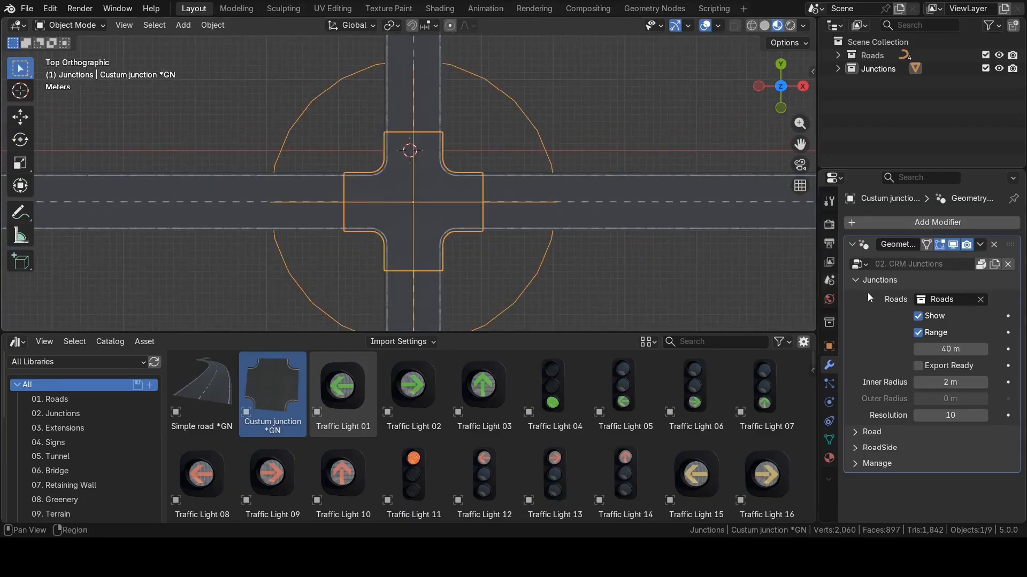
{"action": "left_click", "coordinate": [917, 316]}
{"action": "left_click", "coordinate": [614, 195]}
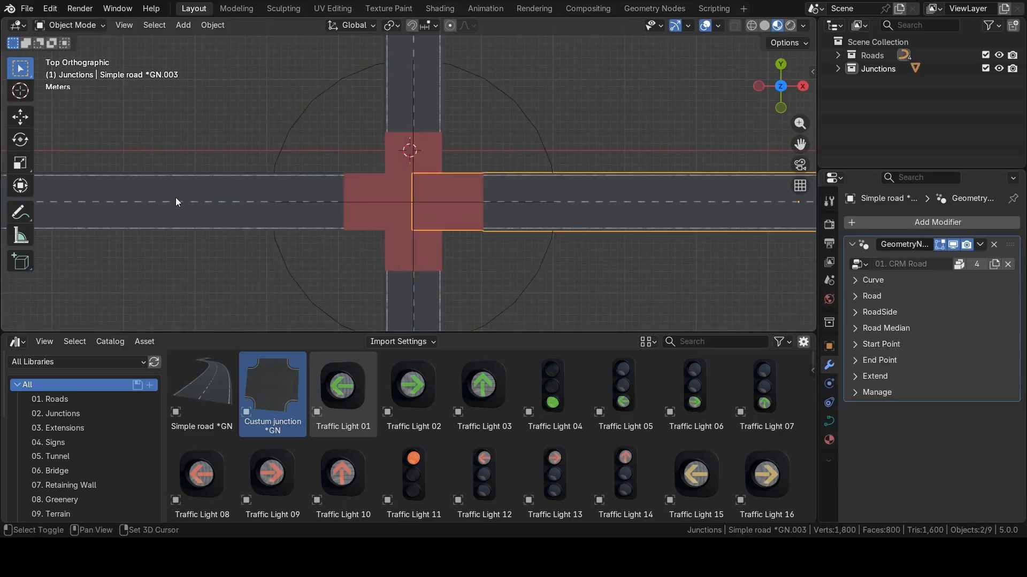
{"action": "left_click", "coordinate": [176, 198], "text": "shift"}
{"action": "left_click", "coordinate": [402, 83], "text": "shift"}
{"action": "middle_click_drag", "start_coordinate": [426, 310], "coordinate": [419, 233], "text": "shift"}
{"action": "left_click", "coordinate": [419, 234], "text": "shift"}
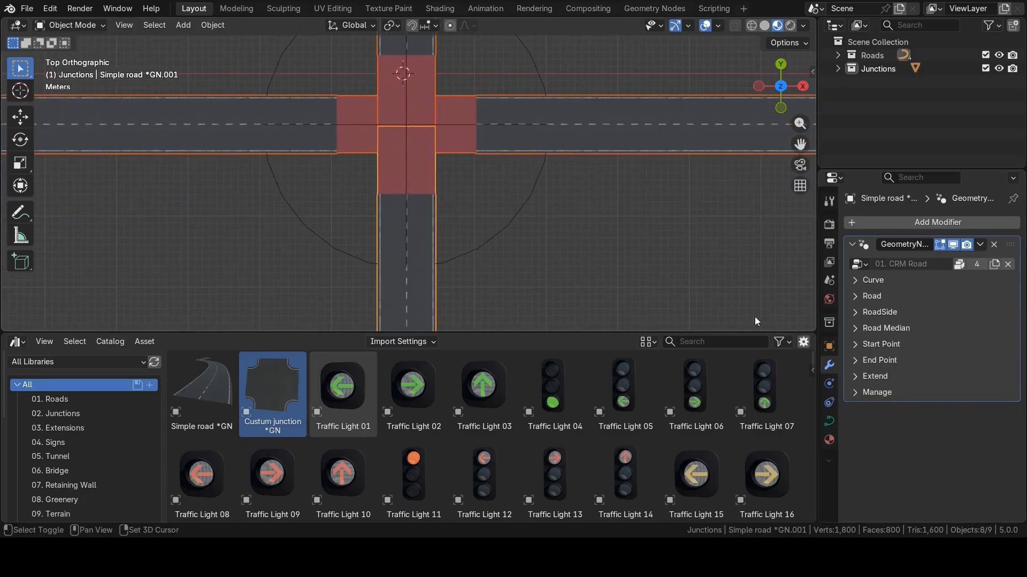
{"action": "left_click", "coordinate": [856, 314]}
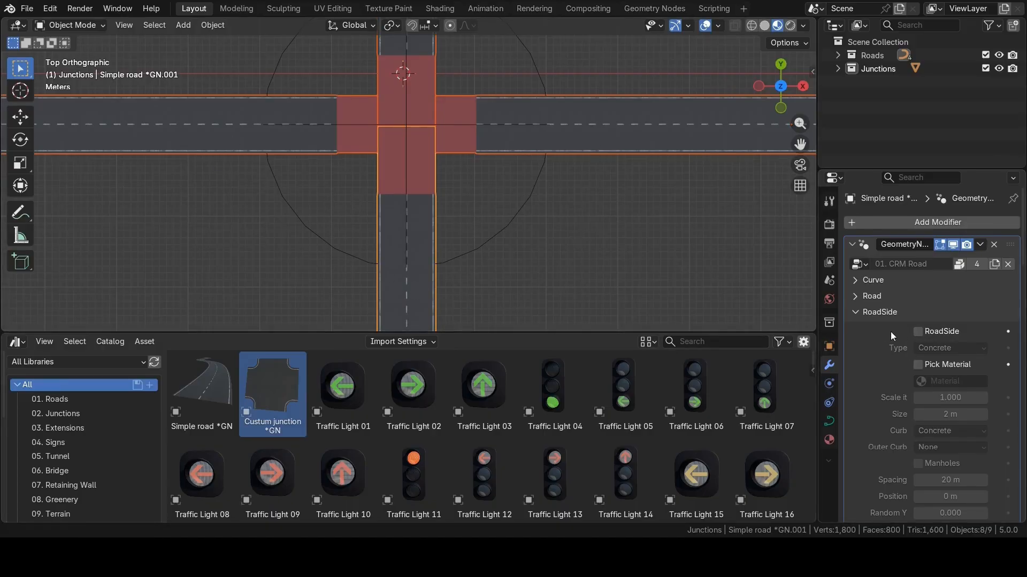
{"action": "left_click", "coordinate": [918, 332]}
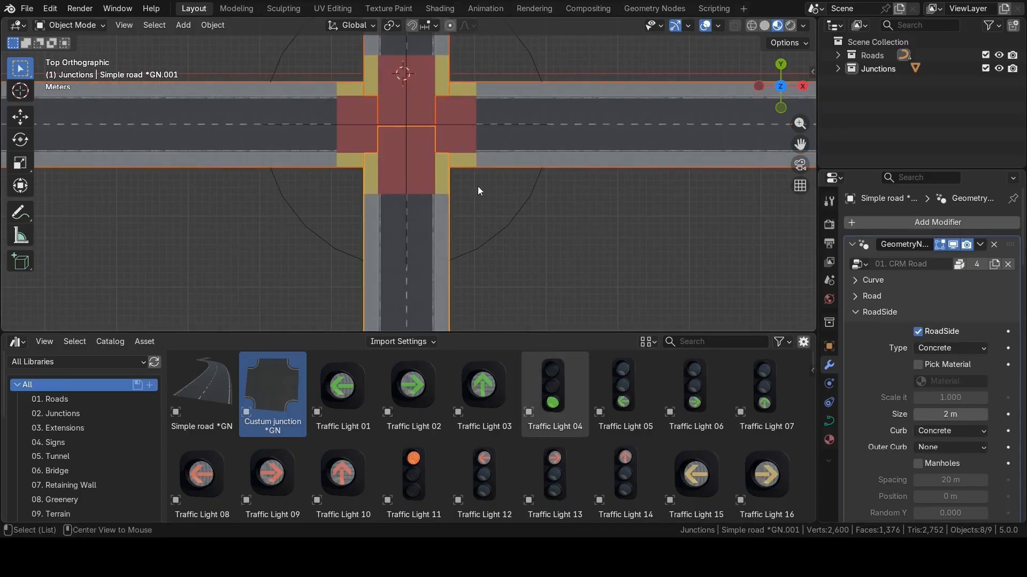
{"action": "middle_click_drag", "start_coordinate": [500, 146], "coordinate": [497, 207], "text": "shift"}
{"action": "scroll", "coordinate": [496, 206], "scroll_direction": "up", "scroll_amount": 3}
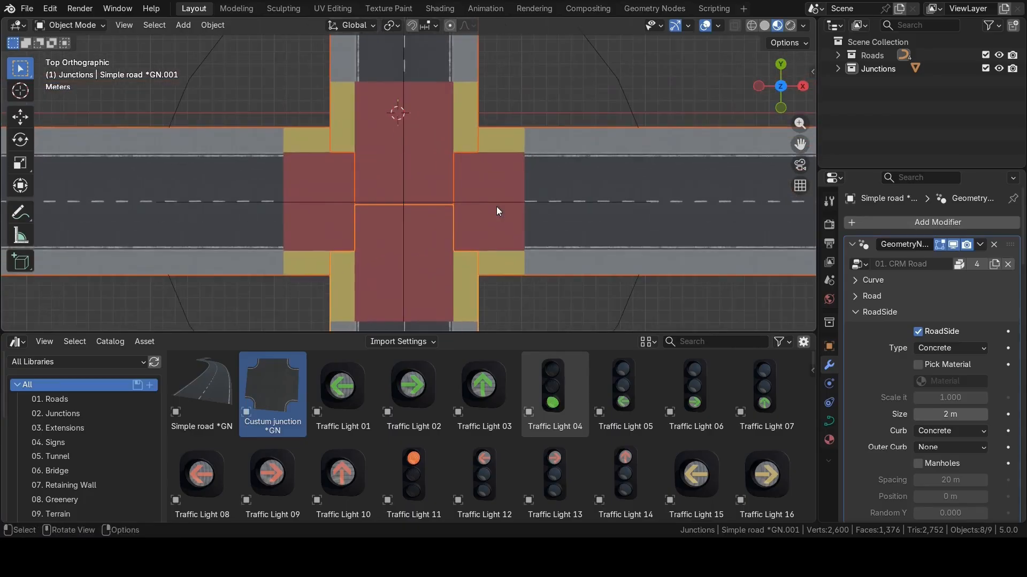
{"action": "scroll", "coordinate": [447, 204], "scroll_direction": "down", "scroll_amount": 2}
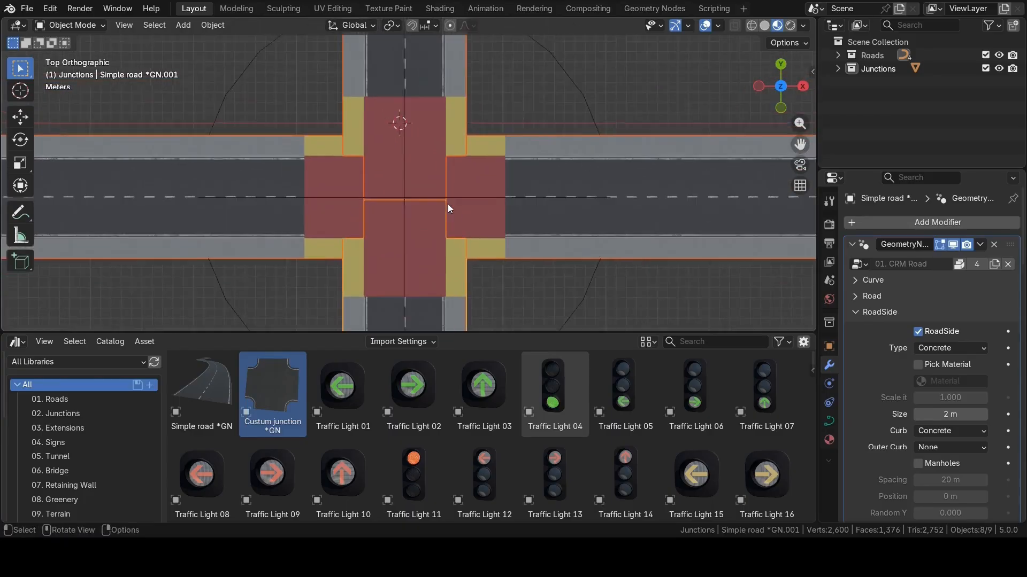
Turn Show back on for the custom junction and enable Roadside in its RoadSide settings.
{"action": "left_click", "coordinate": [550, 282]}
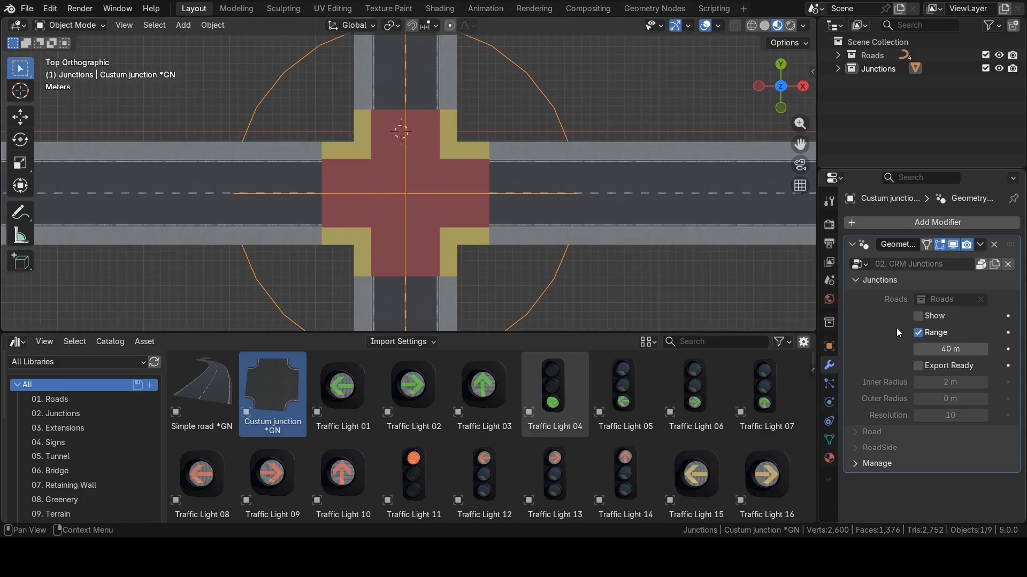
{"action": "left_click", "coordinate": [918, 317]}
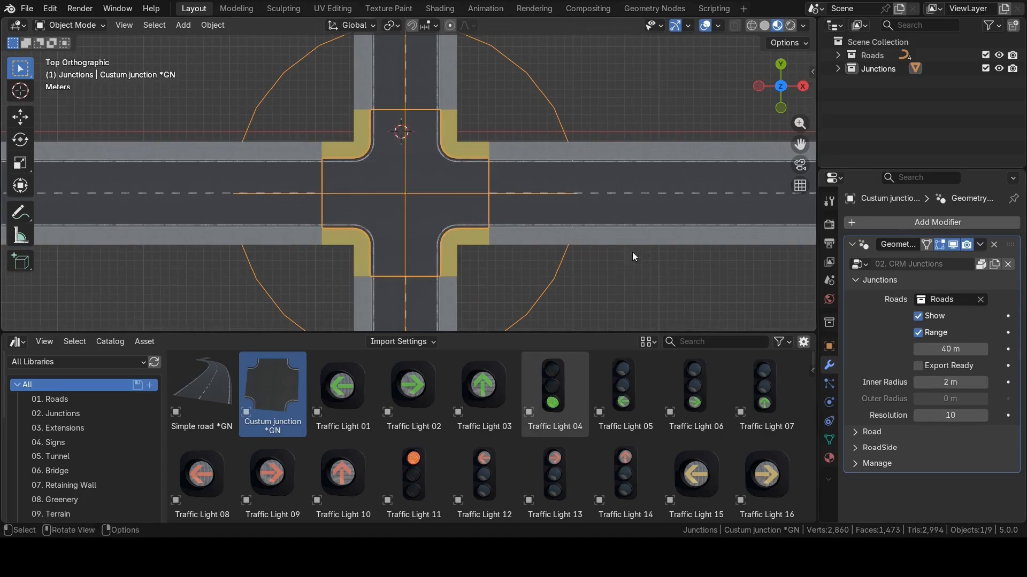
{"action": "left_click", "coordinate": [855, 281]}
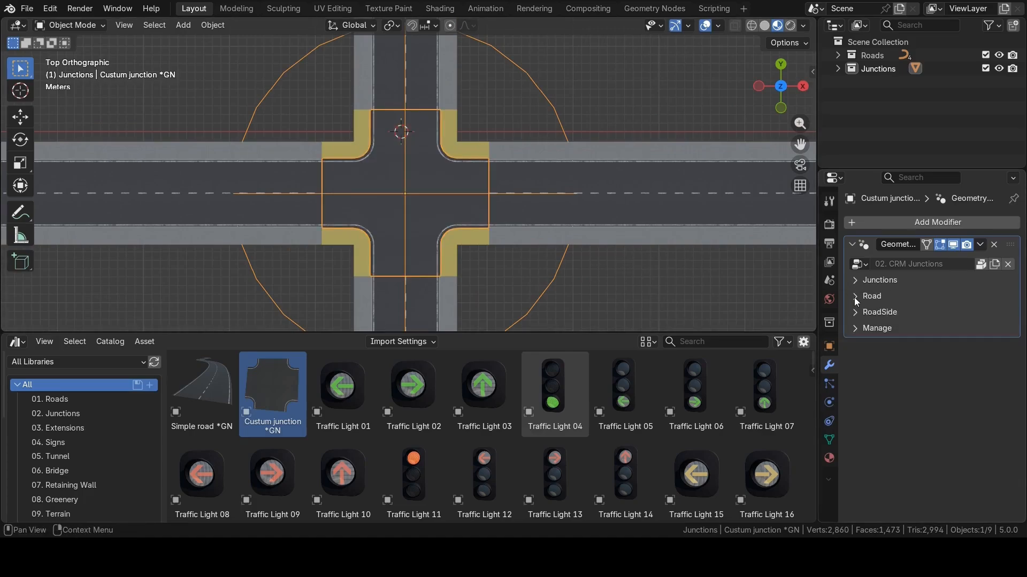
{"action": "left_click", "coordinate": [855, 311]}
{"action": "left_click", "coordinate": [918, 332]}
{"action": "left_click", "coordinate": [627, 285]}
{"action": "scroll", "coordinate": [586, 294], "scroll_direction": "up", "scroll_amount": 2}
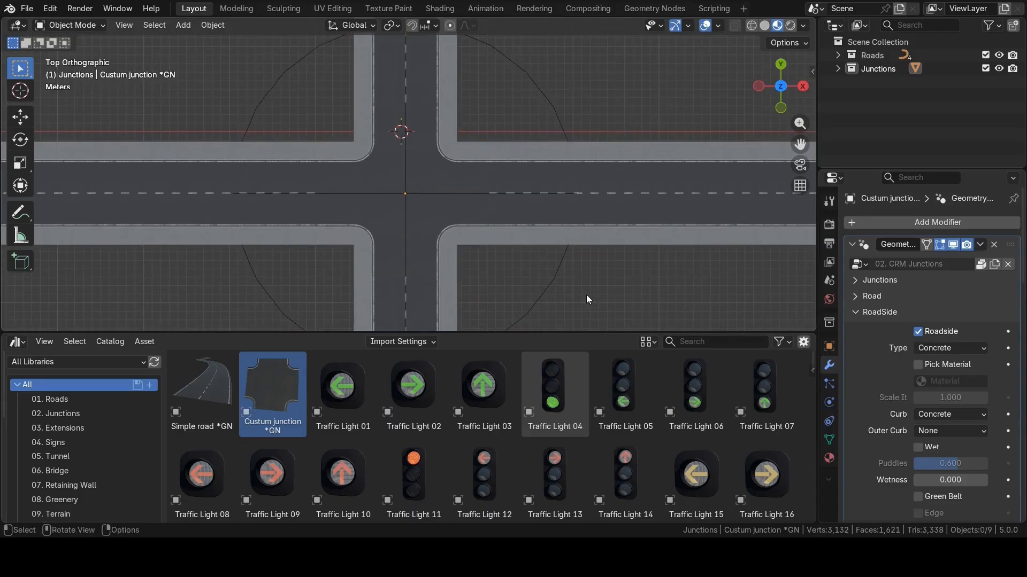
{"action": "scroll", "coordinate": [481, 176], "scroll_direction": "down", "scroll_amount": 1}
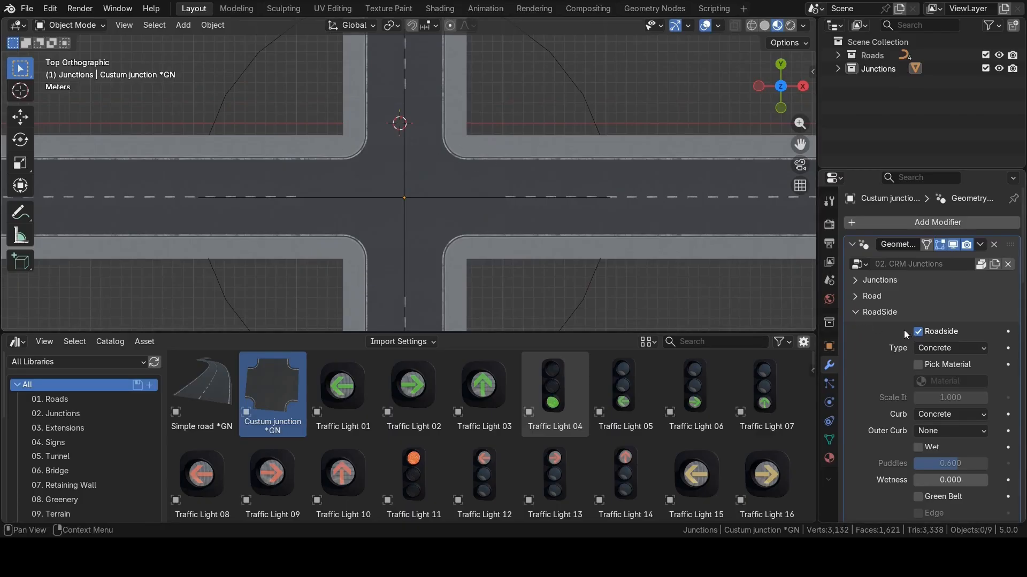
Switch the custom junction's Show option off and back on to compare the marked road ends with the generated intersection.
{"action": "left_click", "coordinate": [857, 313]}
{"action": "left_click", "coordinate": [855, 280]}
{"action": "left_click", "coordinate": [918, 316]}
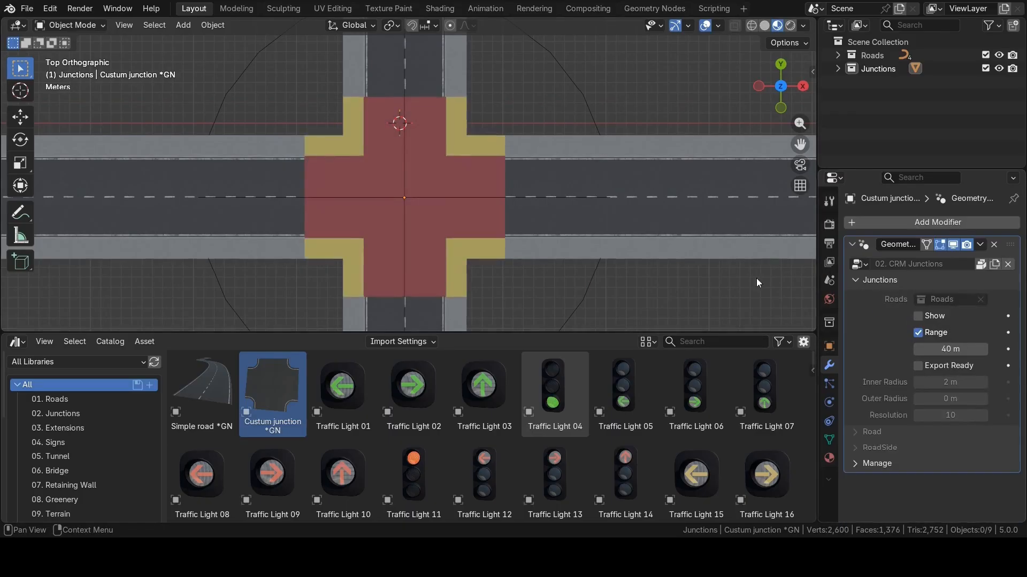
{"action": "left_click", "coordinate": [582, 296]}
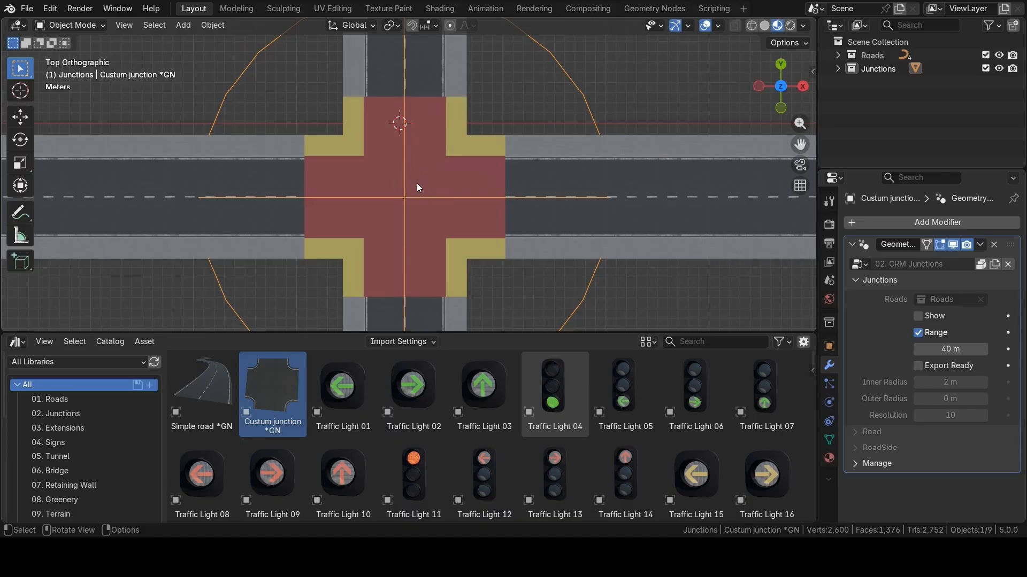
{"action": "left_click", "coordinate": [918, 316]}
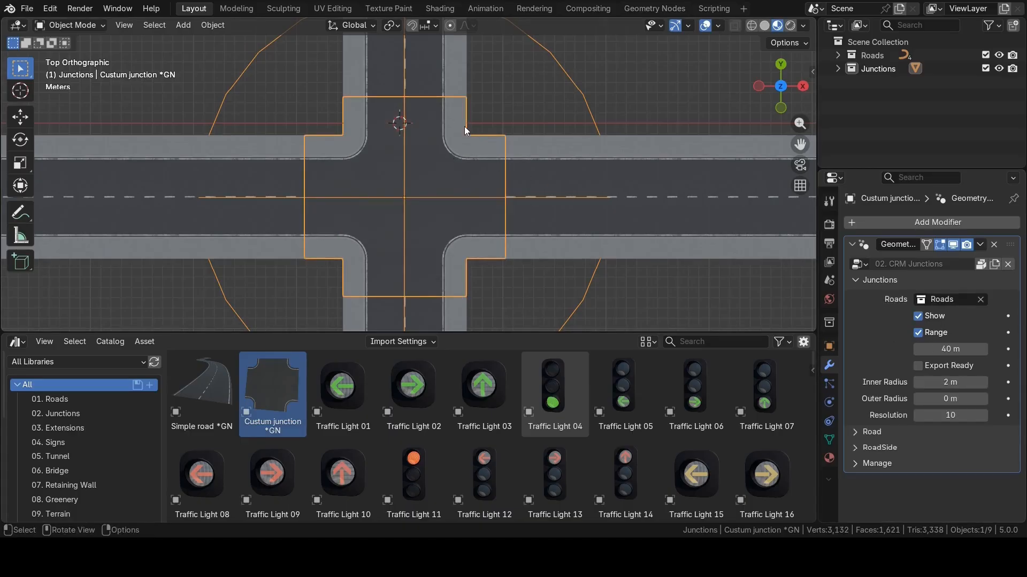
{"action": "left_click", "coordinate": [507, 105]}
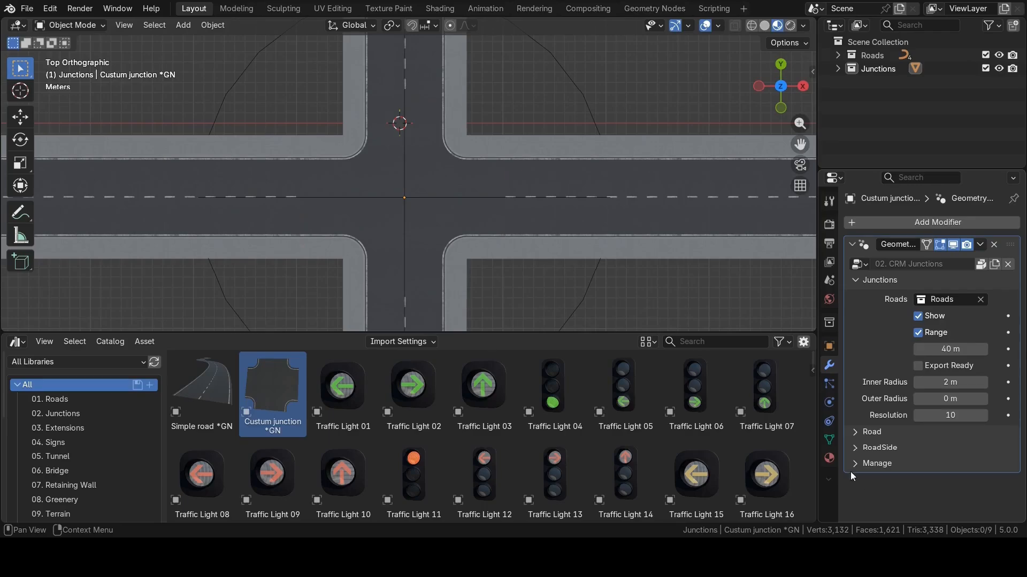
Turn off Show for the custom junction and try moving the +X side road (Simple road *GN.003) along the X axis.
{"action": "left_click", "coordinate": [557, 240]}
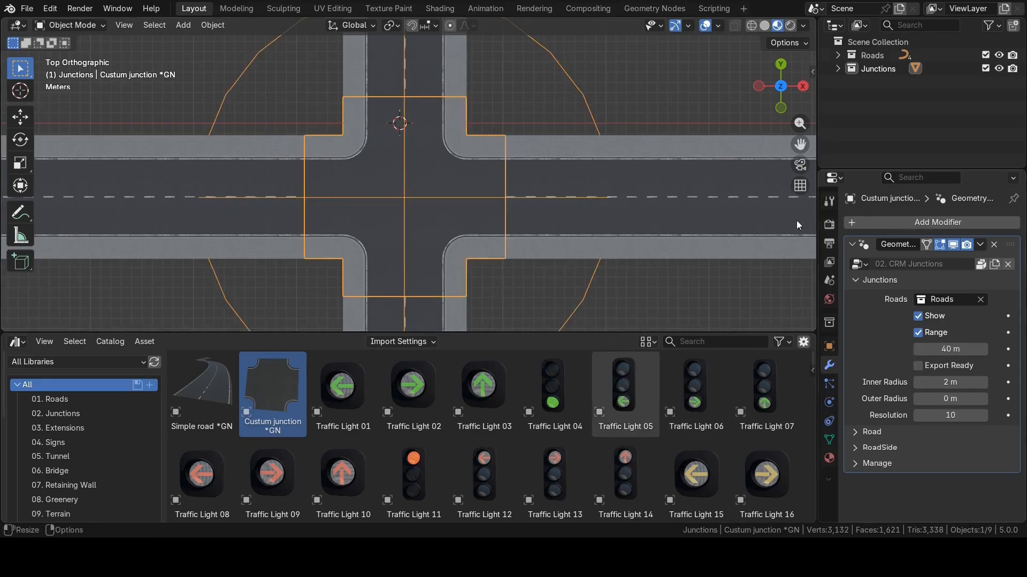
{"action": "left_click", "coordinate": [918, 317]}
{"action": "left_click", "coordinate": [541, 249]}
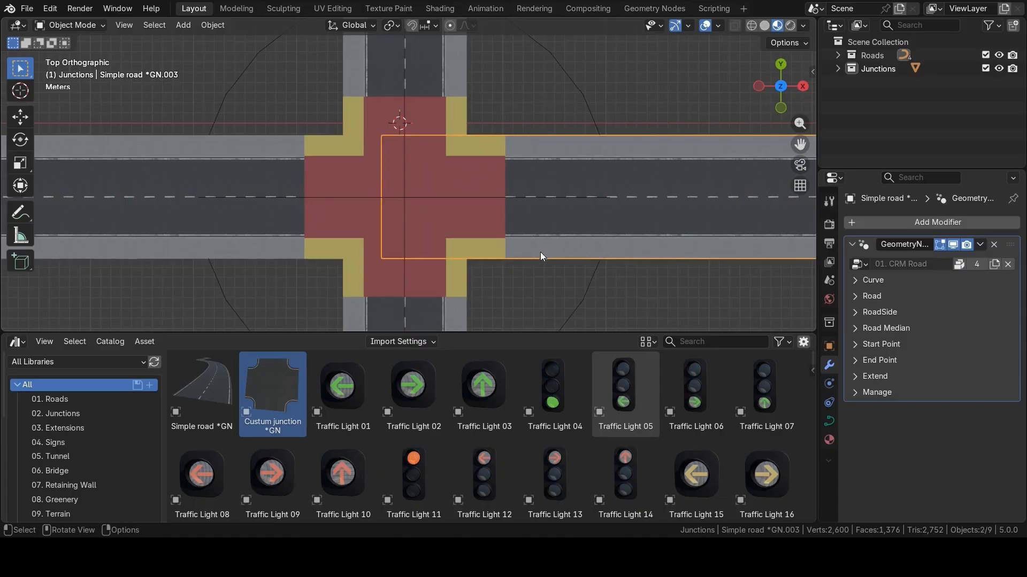
{"action": "key", "text": "g"}
{"action": "key", "text": "x"}
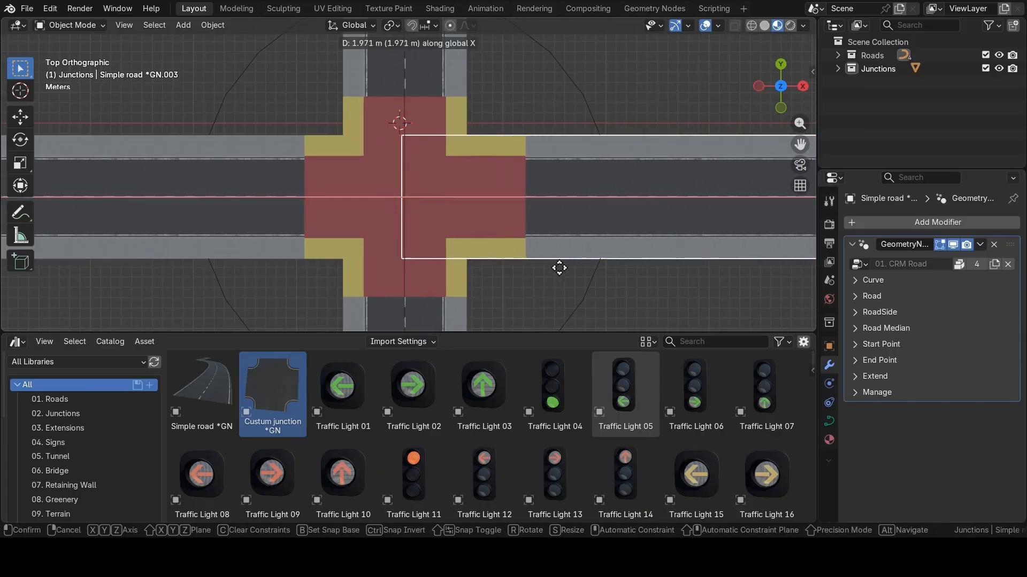
{"action": "left_click", "coordinate": [540, 268]}
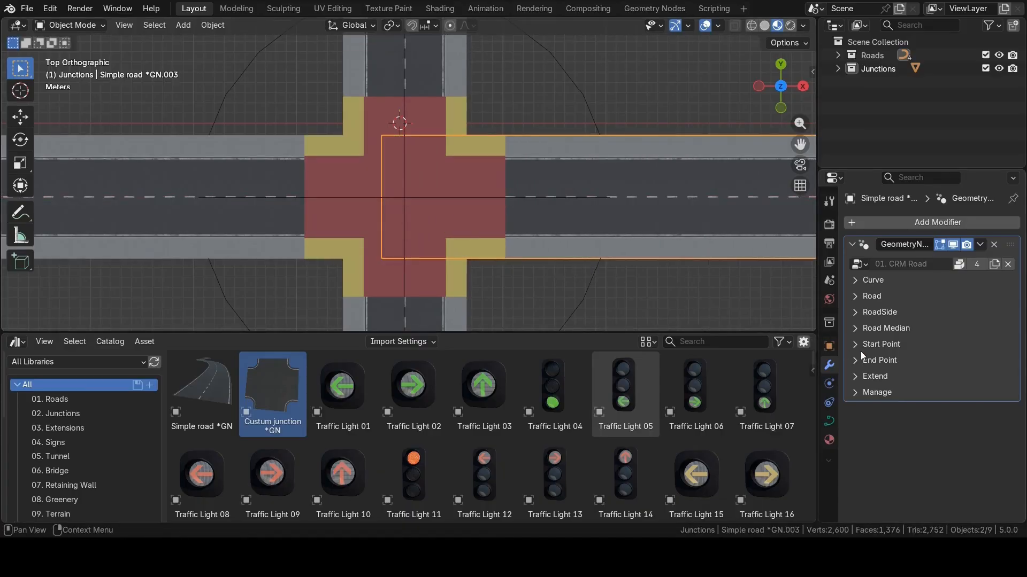
Try a Start Point Tongue Size of 20.3 m on the +X road, preview it with the junction shown, and undo it.
{"action": "left_click", "coordinate": [879, 344]}
{"action": "left_click_drag", "start_coordinate": [962, 363], "coordinate": [1002, 363]}
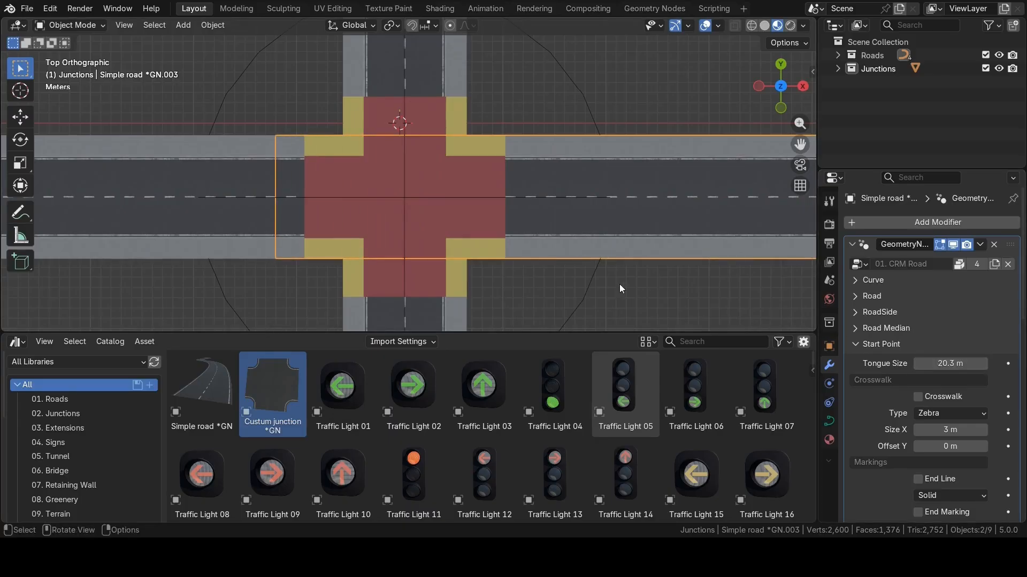
{"action": "left_click", "coordinate": [591, 283]}
{"action": "left_click", "coordinate": [919, 316]}
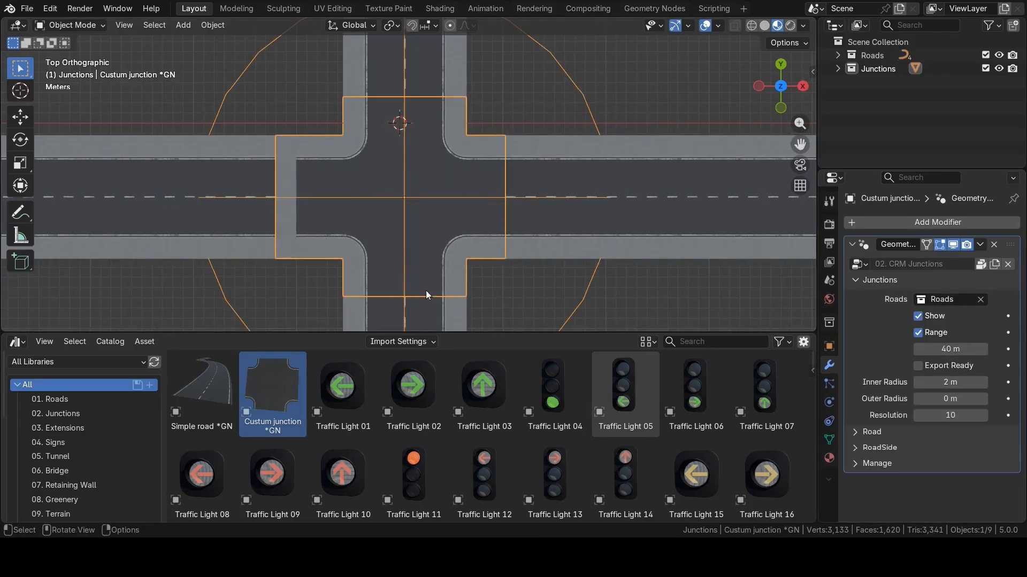
{"action": "left_click", "coordinate": [616, 284], "text": "ctrl"}
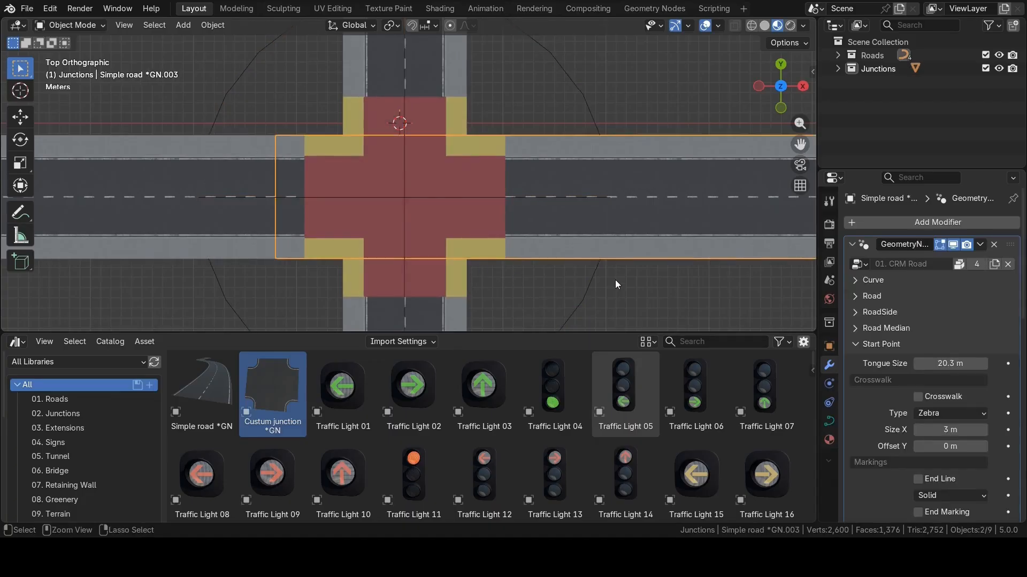
{"action": "key", "text": "ctrl+z"}
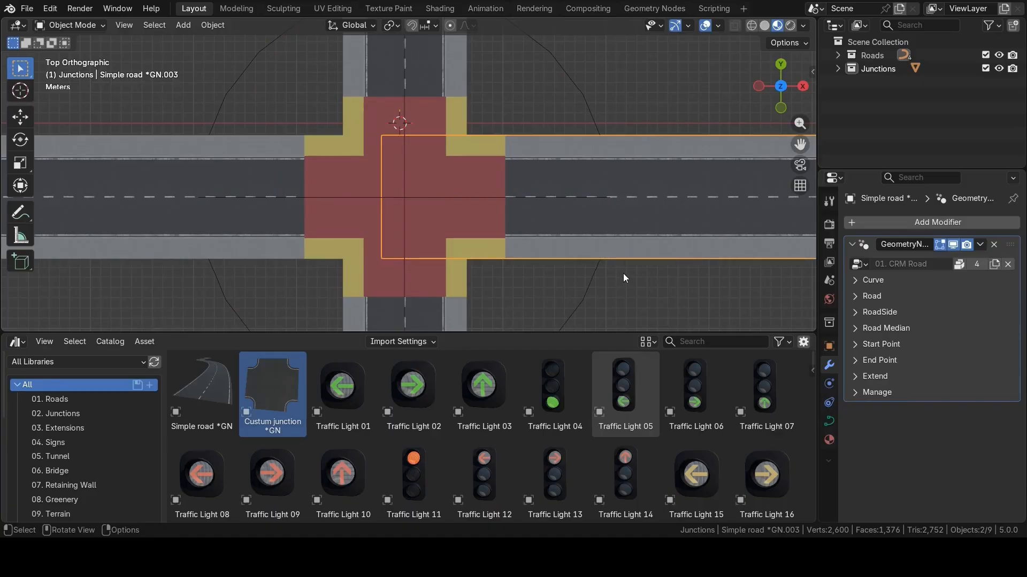
Try raising the whole +X road along the Z axis and cancel the move.
{"action": "middle_click_drag", "start_coordinate": [517, 258], "coordinate": [547, 138]}
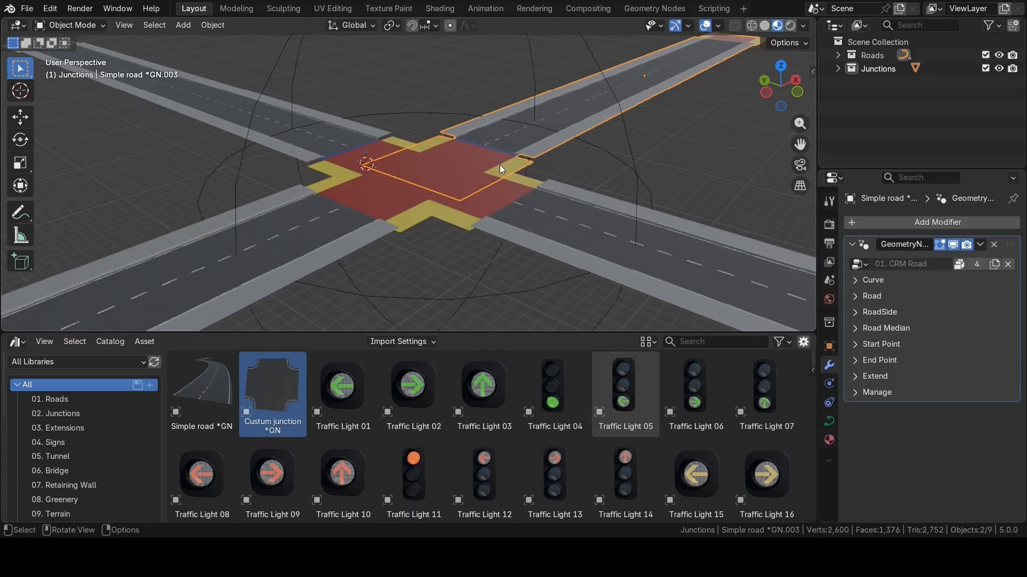
{"action": "key", "text": "g"}
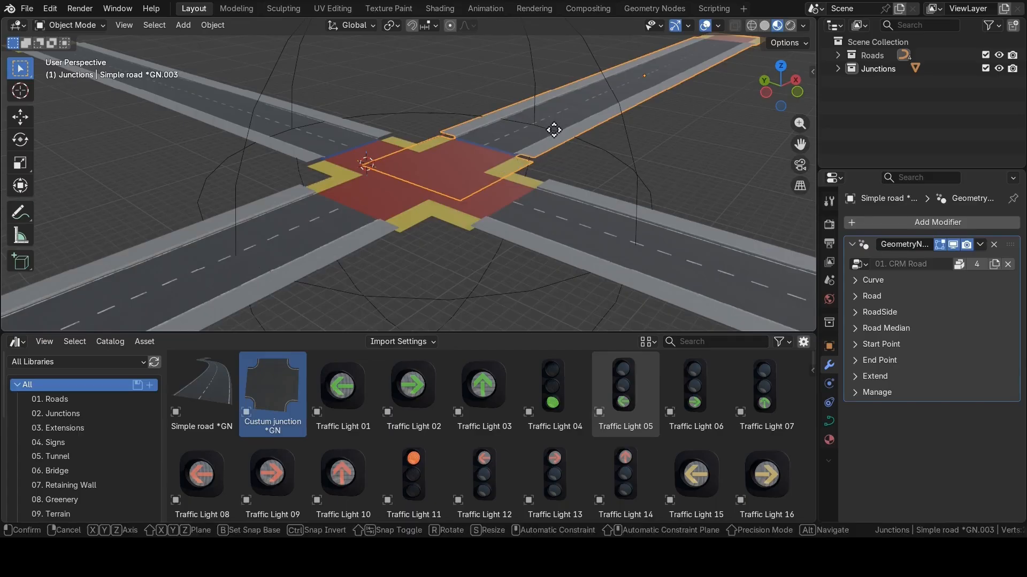
{"action": "key", "text": "z"}
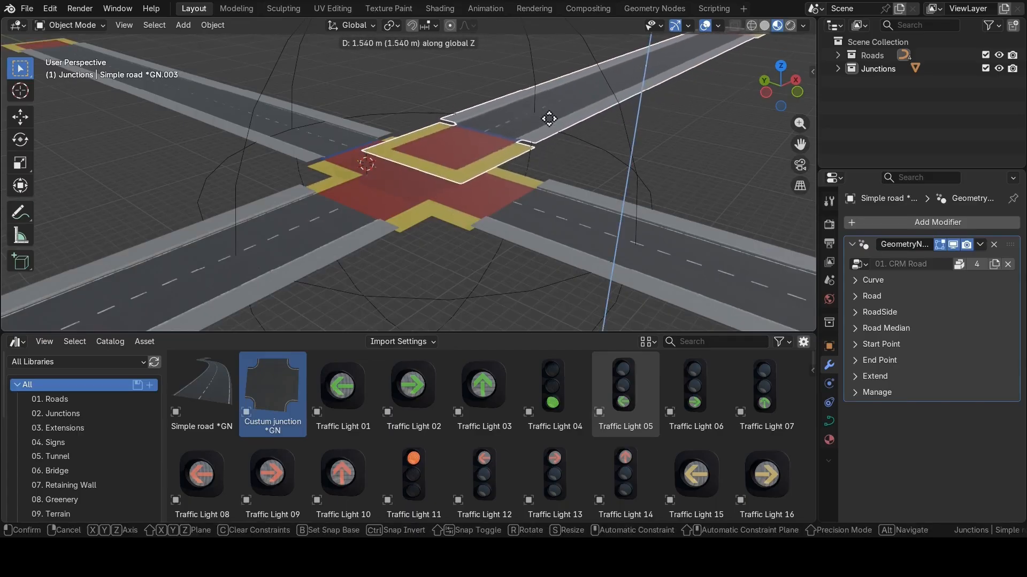
{"action": "right_click", "coordinate": [546, 125]}
Try tilting the +X road about the global Y axis and about the global X axis, cancelling each rotation.
{"action": "key", "text": "r"}
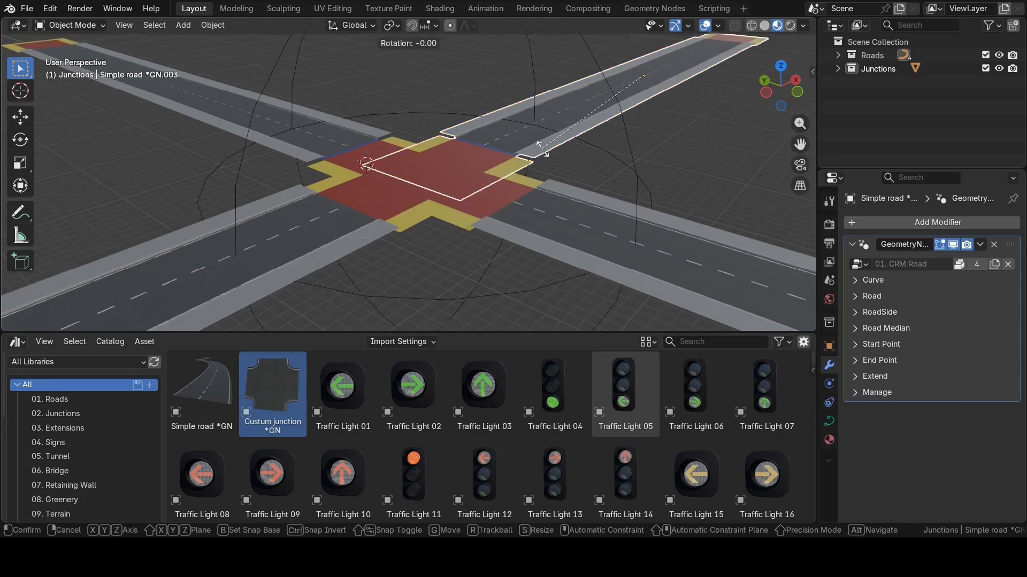
{"action": "key", "text": "y"}
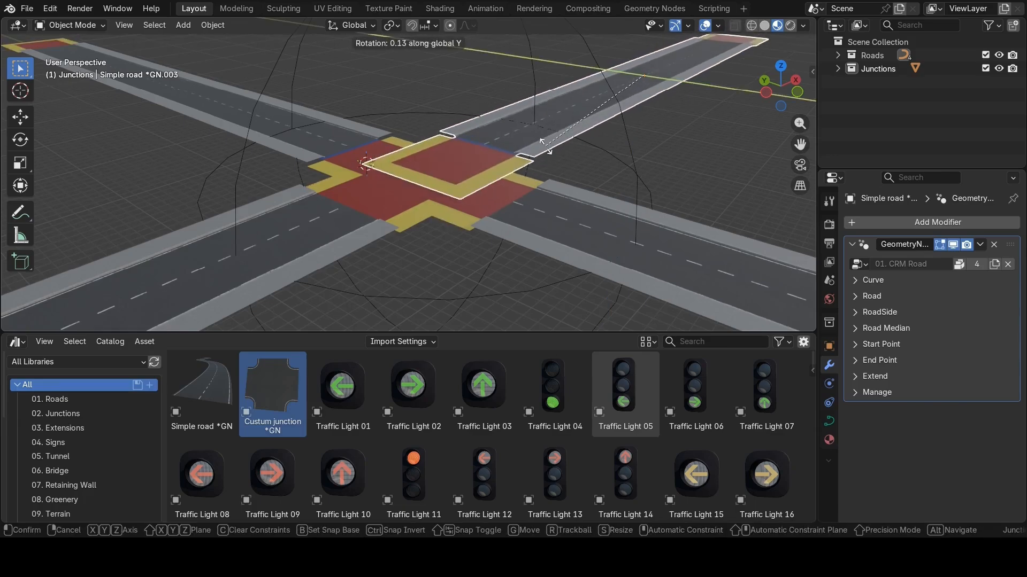
{"action": "left_click", "coordinate": [547, 155]}
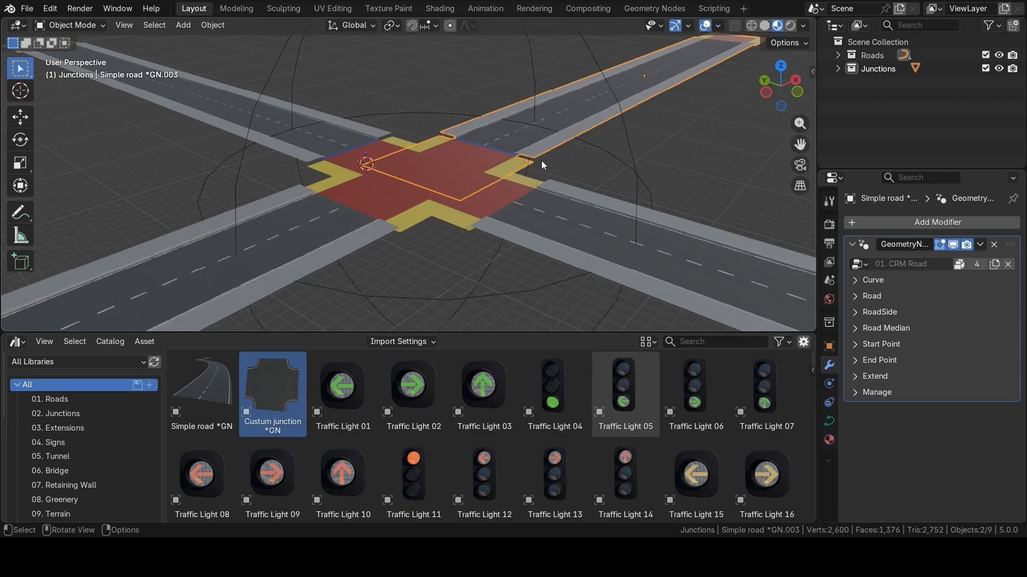
{"action": "key", "text": "r"}
{"action": "key", "text": "x"}
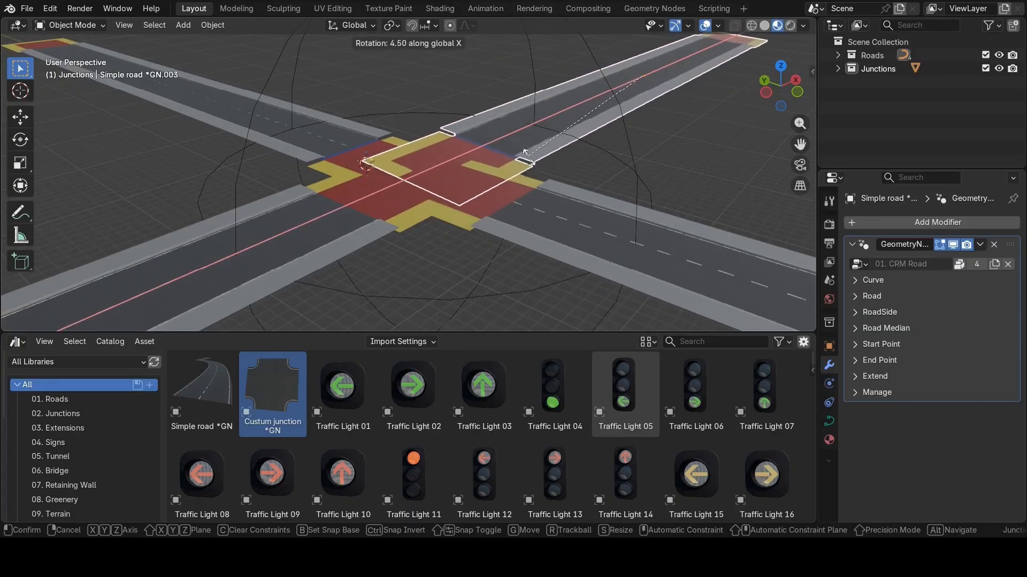
{"action": "left_click", "coordinate": [550, 175]}
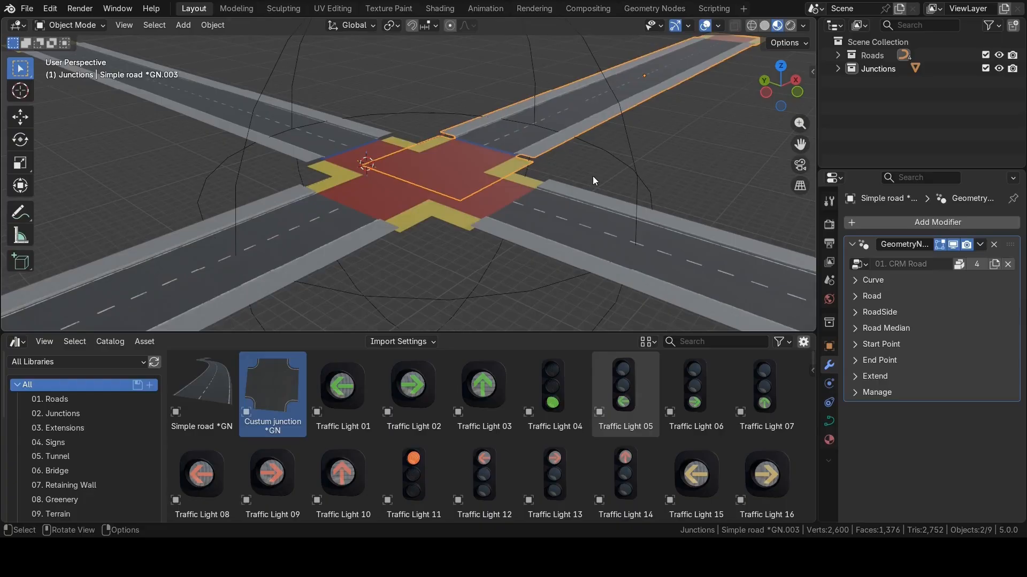
Make the NurbsPath.011 curve data of Simple road *GN.003 in the Roads collection local.
{"action": "key", "text": "KP_7"}
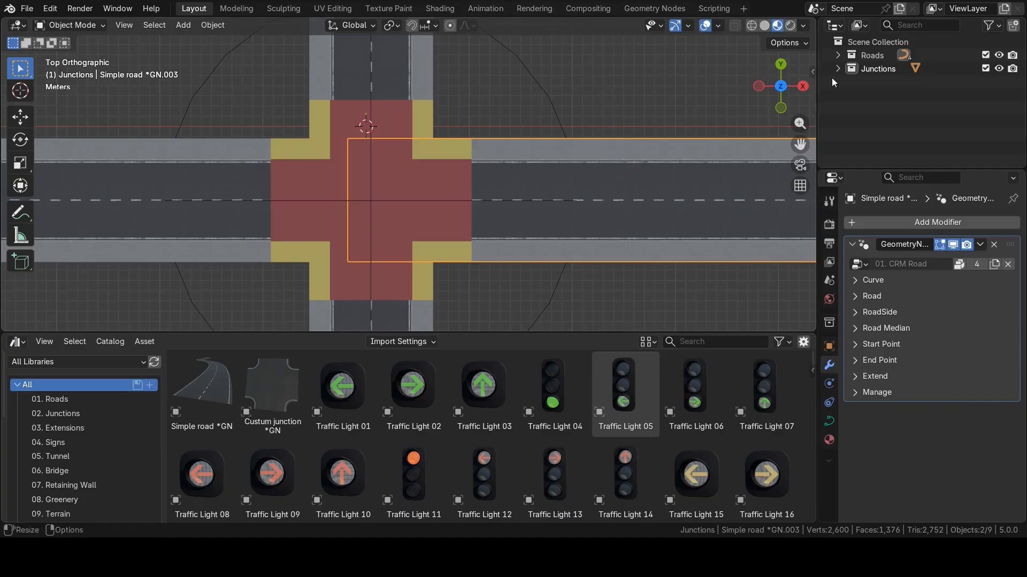
{"action": "left_click", "coordinate": [838, 55]}
{"action": "left_click", "coordinate": [850, 108]}
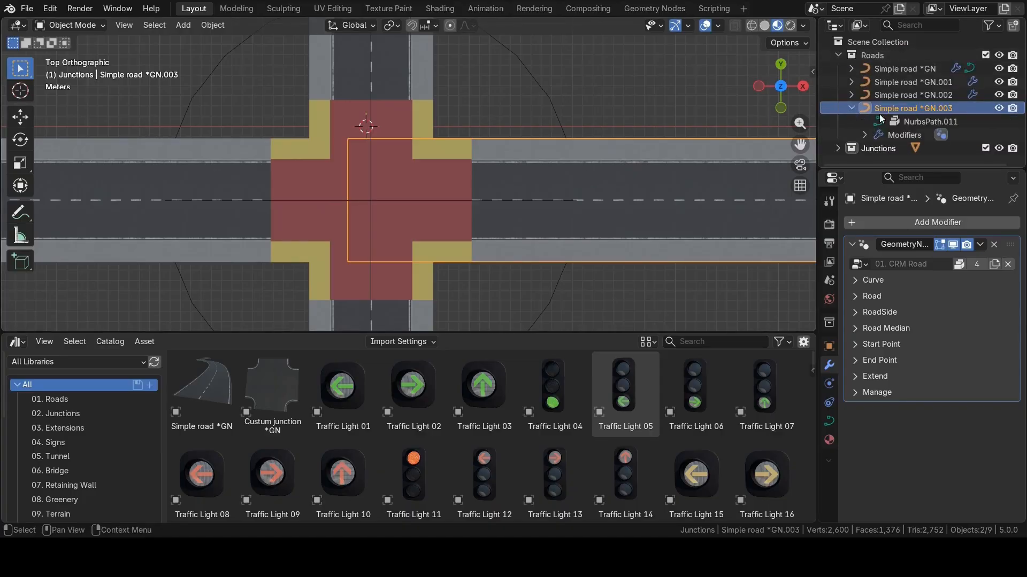
{"action": "left_click", "coordinate": [909, 120]}
{"action": "right_click", "coordinate": [909, 121]}
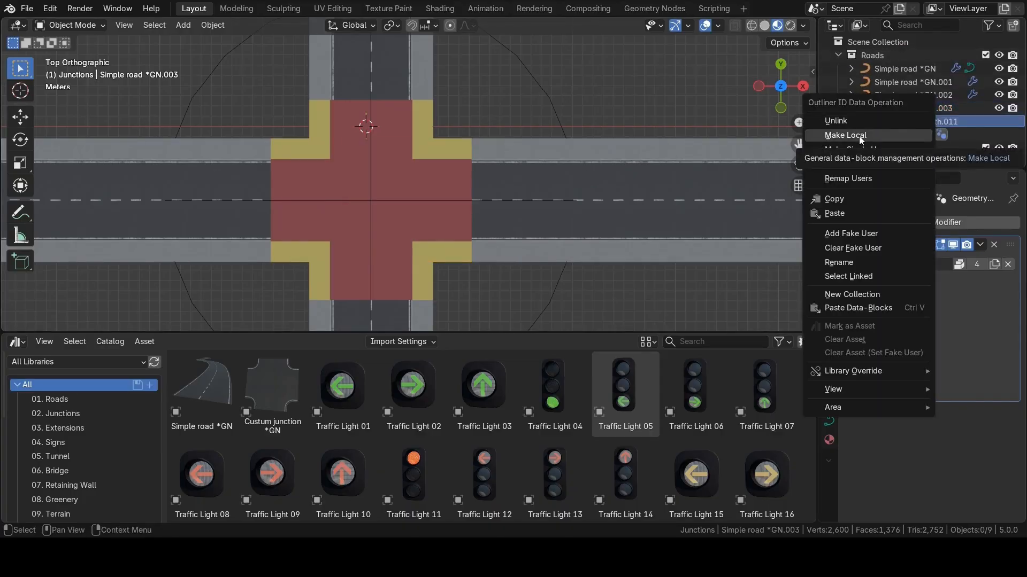
{"action": "left_click", "coordinate": [859, 136]}
{"action": "left_click", "coordinate": [607, 158]}
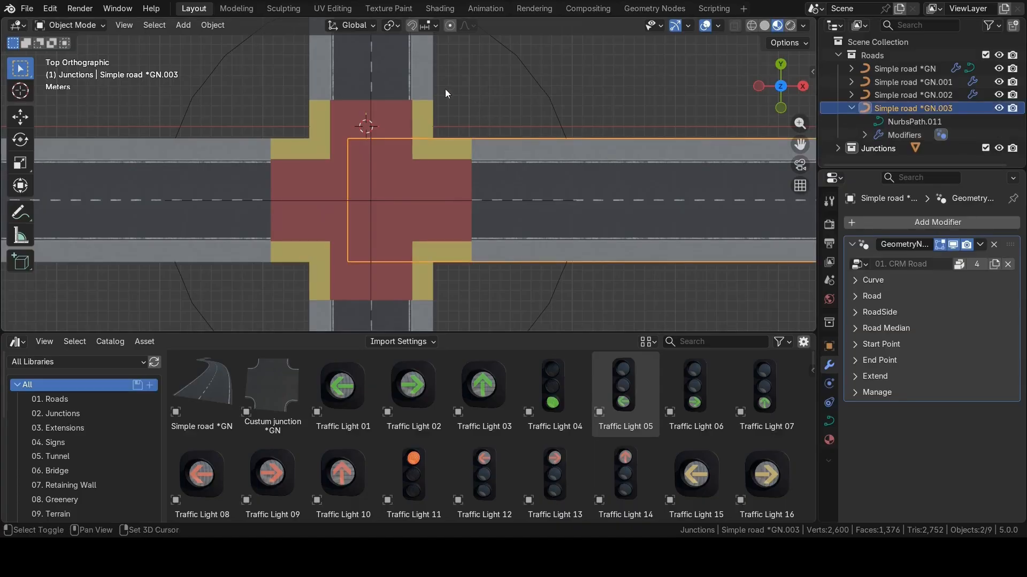
Select all four roads and make their objects, data and materials single-user.
{"action": "left_click", "coordinate": [393, 100], "text": "shift"}
{"action": "left_click", "coordinate": [217, 168], "text": "shift"}
{"action": "left_click", "coordinate": [418, 276], "text": "shift"}
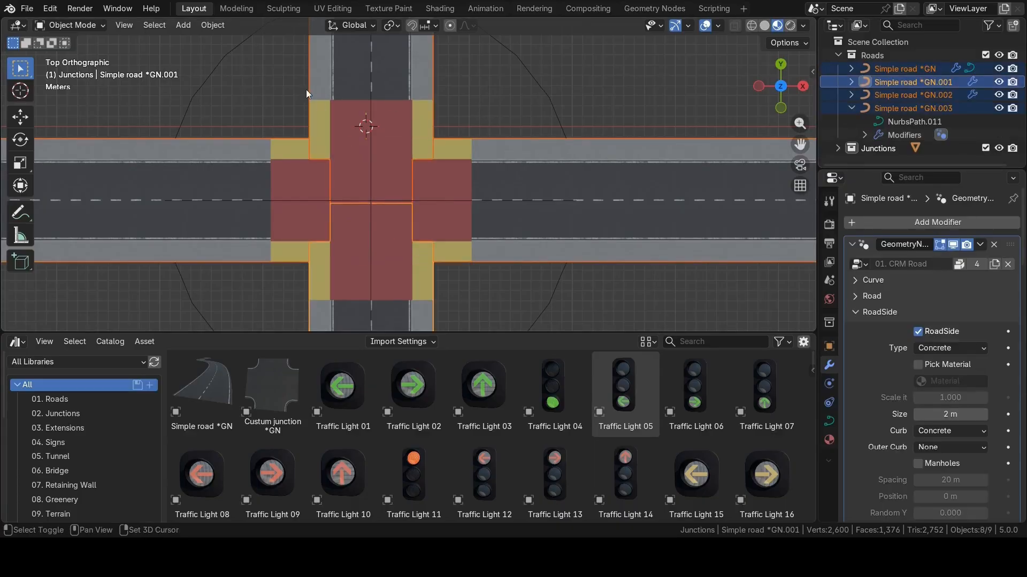
{"action": "left_click", "coordinate": [213, 25]}
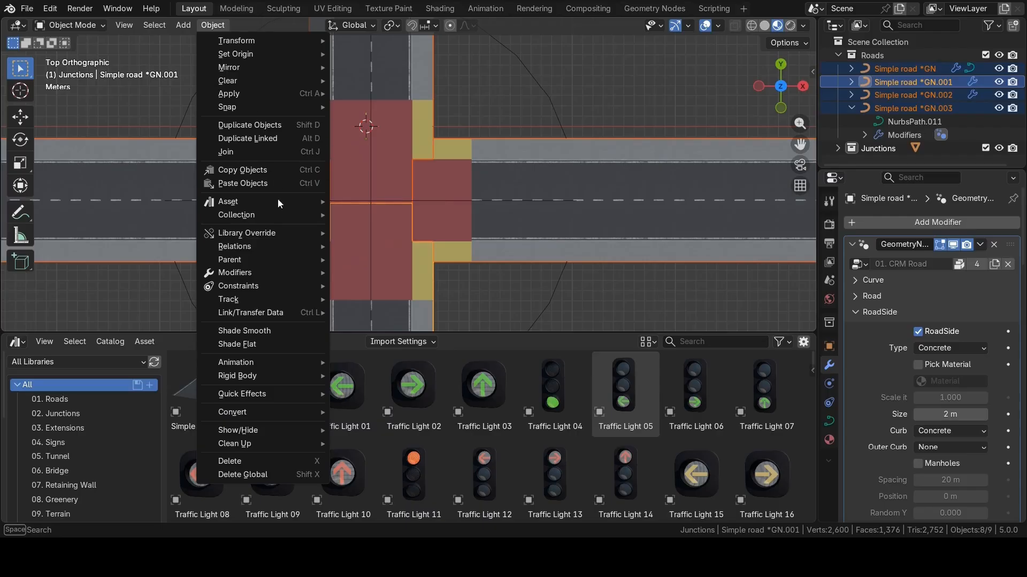
{"action": "mouse_move", "coordinate": [270, 247]}
{"action": "mouse_move", "coordinate": [400, 281]}
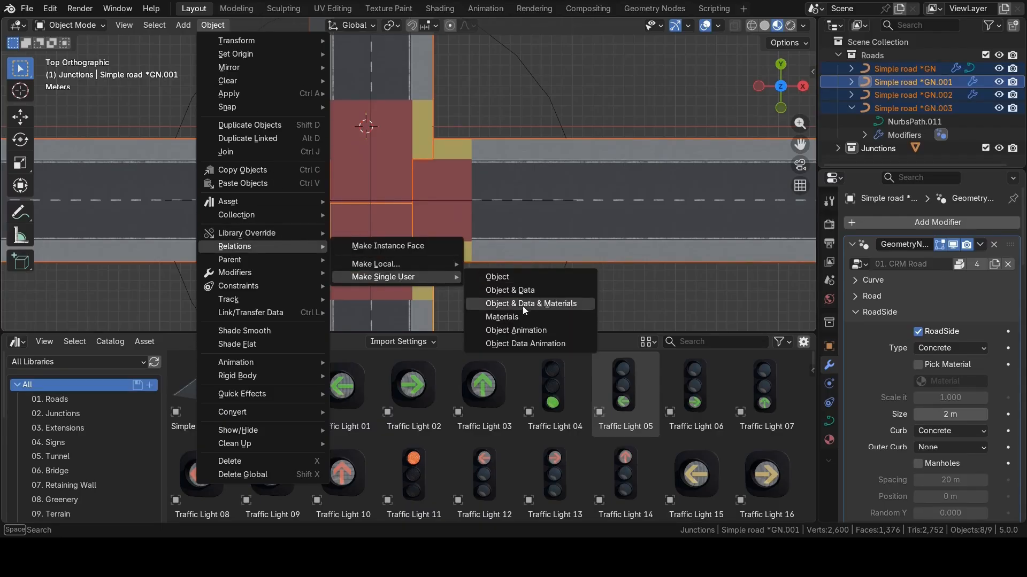
{"action": "left_click", "coordinate": [552, 306]}
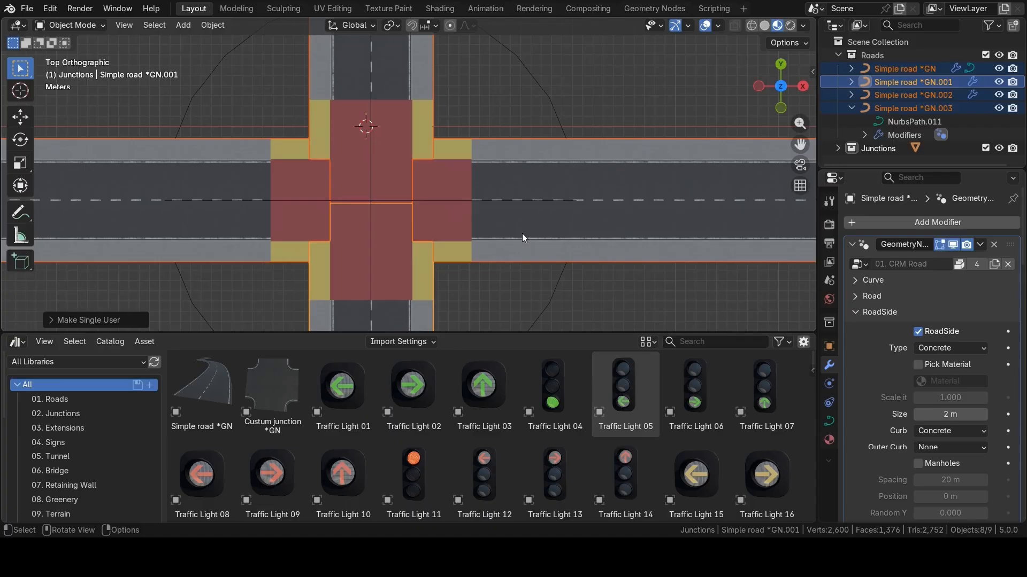
Raise the three control points of the +X road farthest from the junction about 10.3 m along the Z axis.
{"action": "scroll", "coordinate": [492, 222], "scroll_direction": "down", "scroll_amount": 3}
{"action": "middle_click_drag", "start_coordinate": [494, 216], "coordinate": [498, 119]}
{"action": "left_click", "coordinate": [504, 91]}
{"action": "key", "text": "KP_Decimal"}
{"action": "key", "text": "Tab"}
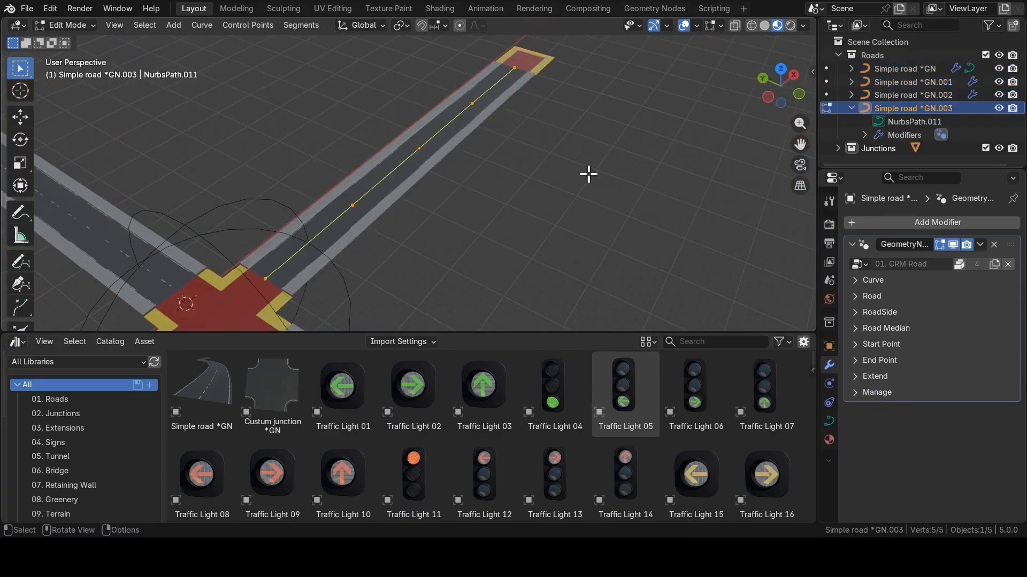
{"action": "left_click_drag", "start_coordinate": [583, 166], "coordinate": [371, 52]}
{"action": "scroll", "coordinate": [515, 133], "scroll_direction": "down", "scroll_amount": 1}
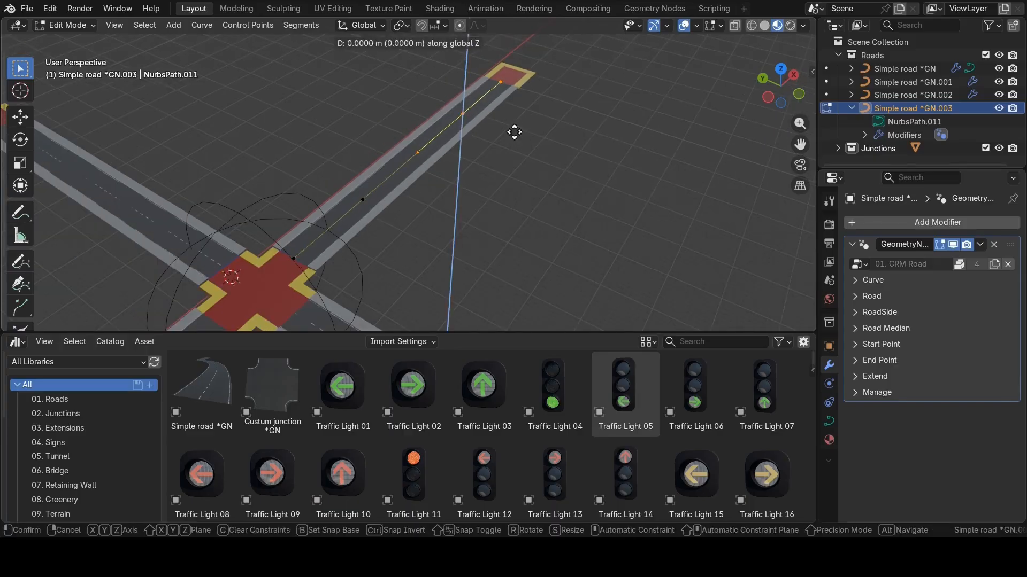
{"action": "key", "text": "g"}
{"action": "key", "text": "z"}
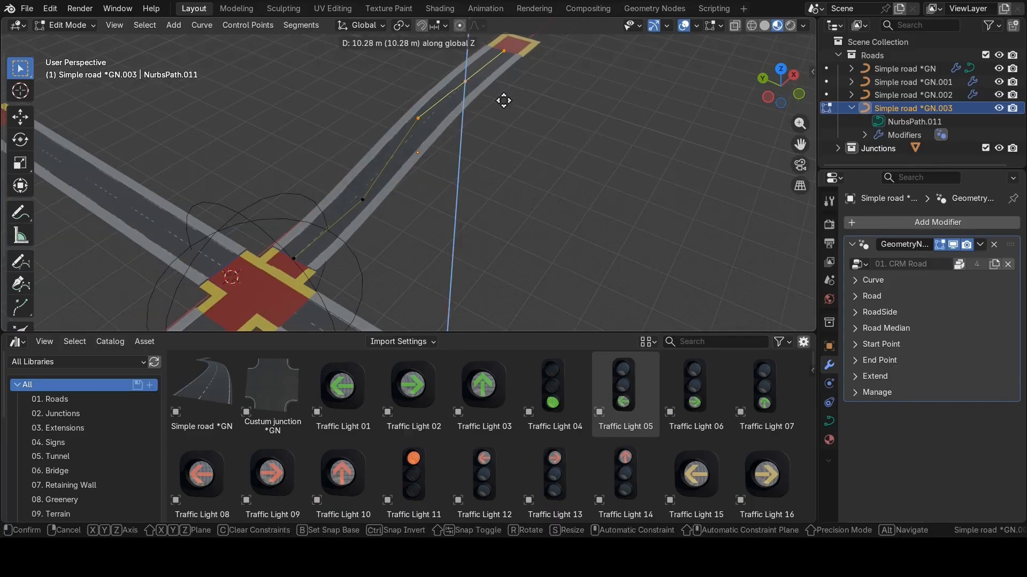
{"action": "left_click", "coordinate": [504, 101]}
Examine how the junction end of the raised road meets the coloured intersection zones.
{"action": "scroll", "coordinate": [486, 132], "scroll_direction": "up", "scroll_amount": 2}
{"action": "middle_click_drag", "start_coordinate": [353, 231], "coordinate": [433, 198], "text": "shift"}
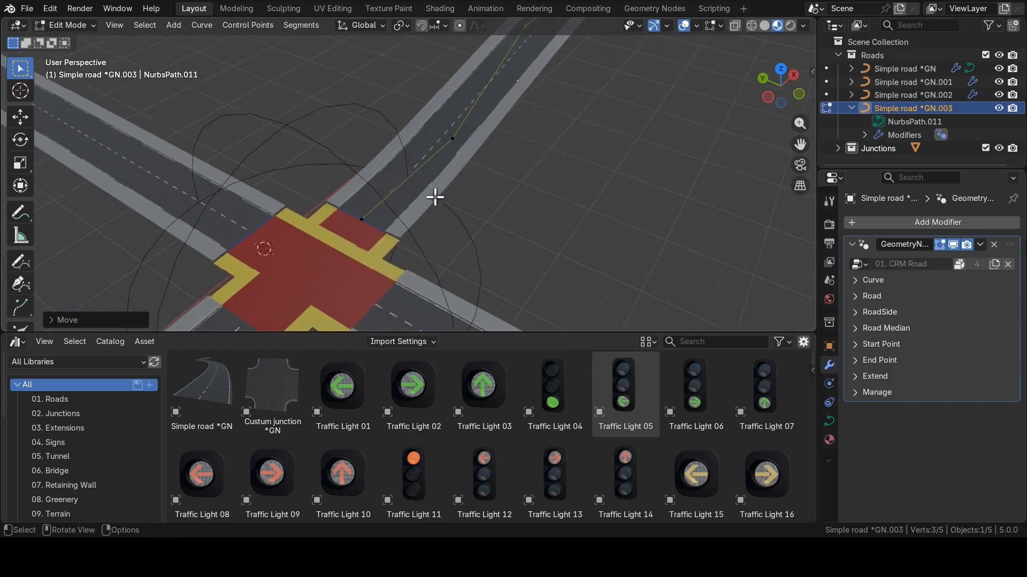
{"action": "key", "text": "Tab"}
{"action": "key", "text": "Tab"}
{"action": "scroll", "coordinate": [486, 183], "scroll_direction": "up", "scroll_amount": 2}
{"action": "middle_click_drag", "start_coordinate": [376, 227], "coordinate": [429, 157], "text": "shift"}
{"action": "scroll", "coordinate": [429, 157], "scroll_direction": "up", "scroll_amount": 2}
{"action": "key", "text": "Tab"}
{"action": "left_click", "coordinate": [439, 133], "text": "shift"}
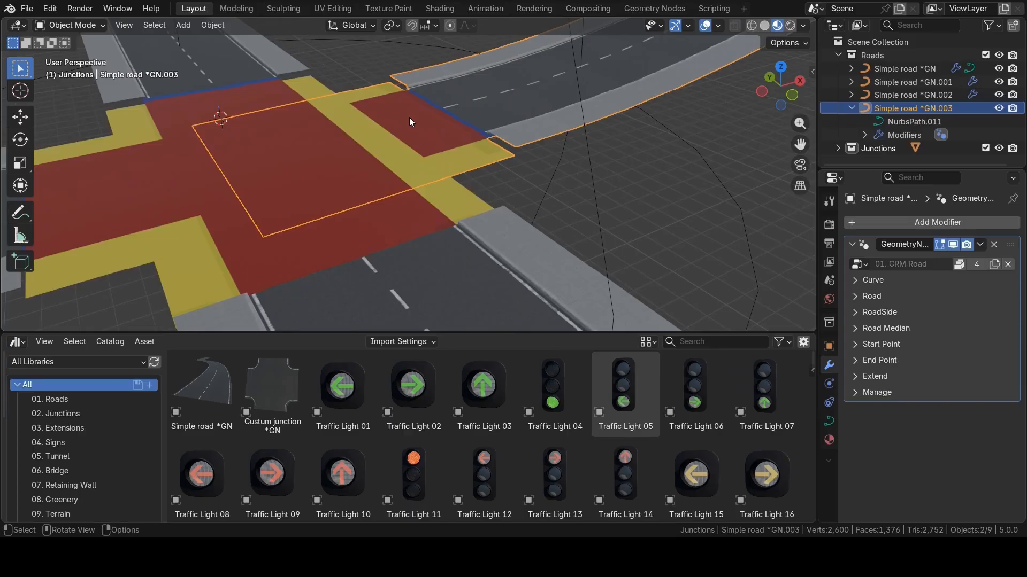
Extrude two extra control points along X from the junction end of Simple road *GN.003, ending at about X 6.08 m.
{"action": "middle_click_drag", "start_coordinate": [409, 117], "coordinate": [442, 203]}
{"action": "key", "text": "Tab"}
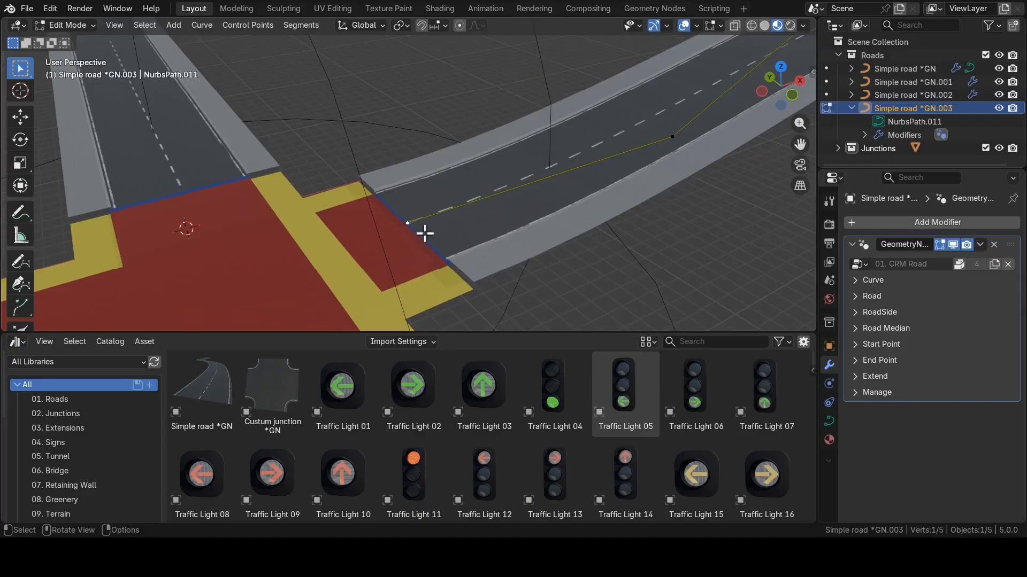
{"action": "key", "text": "e"}
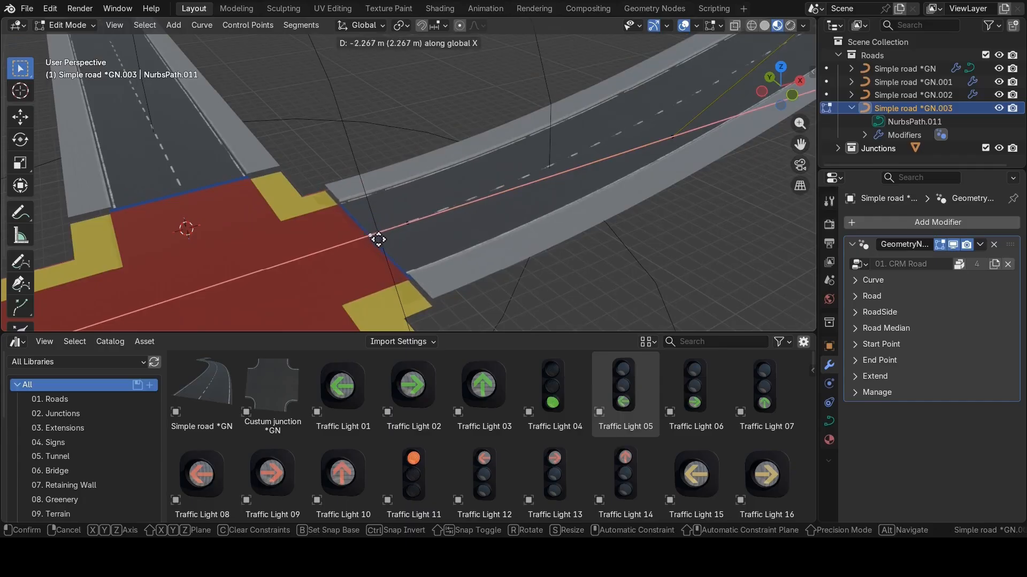
{"action": "left_click", "coordinate": [371, 240]}
{"action": "key", "text": "g"}
{"action": "key", "text": "x"}
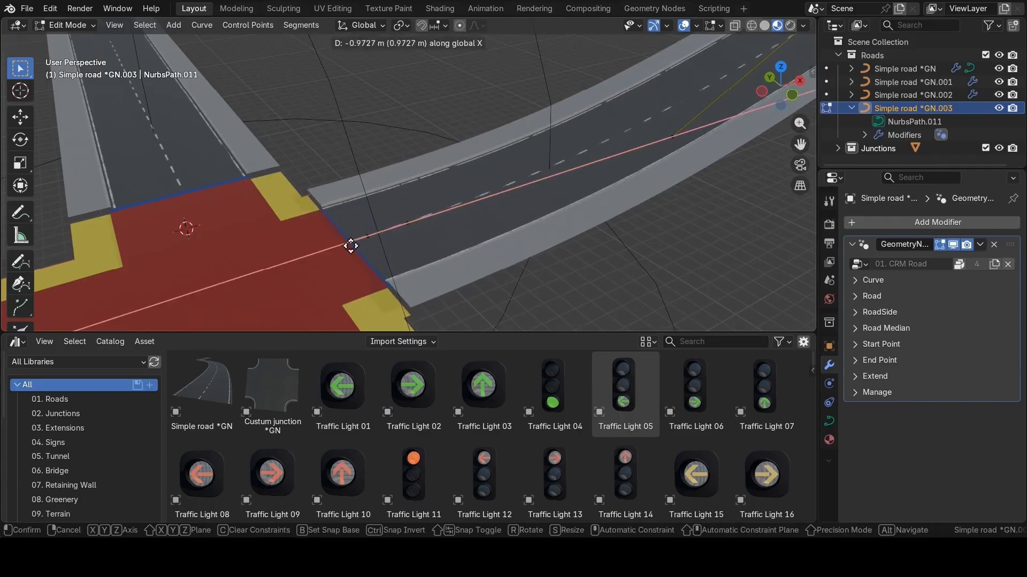
{"action": "key", "text": "Escape"}
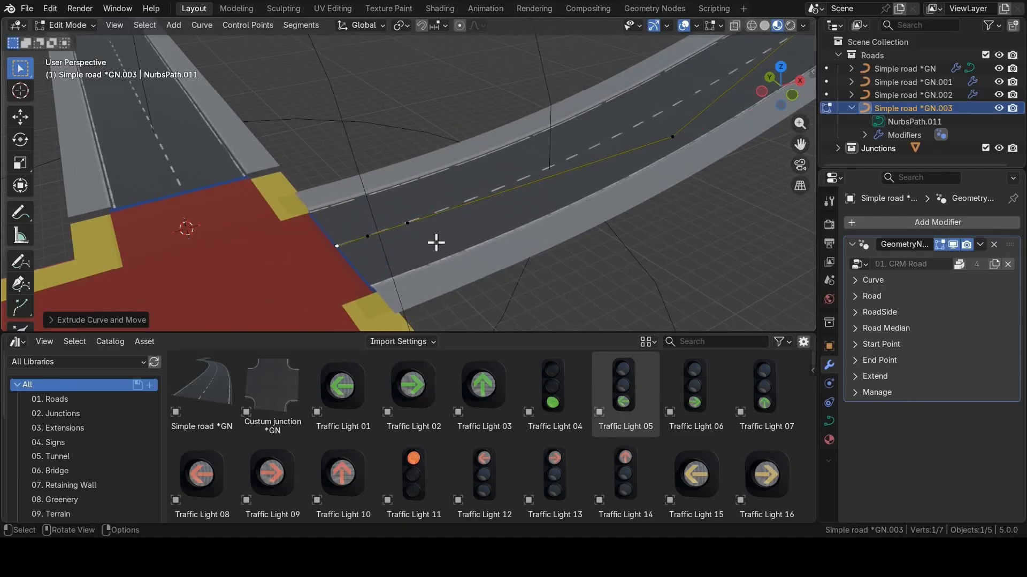
{"action": "key", "text": "Tab"}
Select all four roads around the junction and open their curves together in Edit Mode.
{"action": "scroll", "coordinate": [407, 234], "scroll_direction": "down", "scroll_amount": 2}
{"action": "middle_click_drag", "start_coordinate": [381, 229], "coordinate": [438, 191], "text": "shift"}
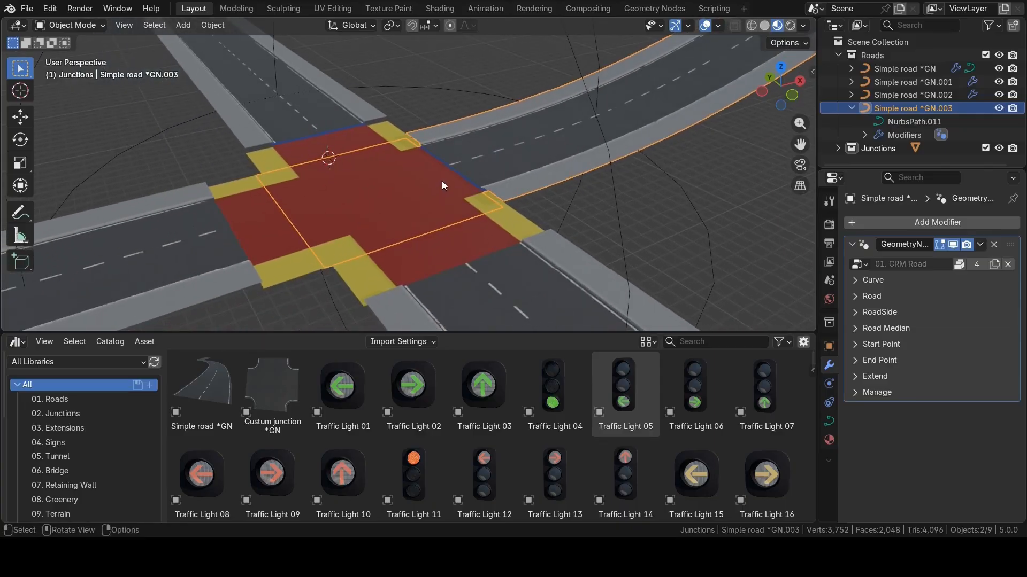
{"action": "left_click", "coordinate": [347, 111], "text": "shift"}
{"action": "left_click", "coordinate": [203, 207], "text": "shift"}
{"action": "left_click", "coordinate": [482, 198], "text": "shift"}
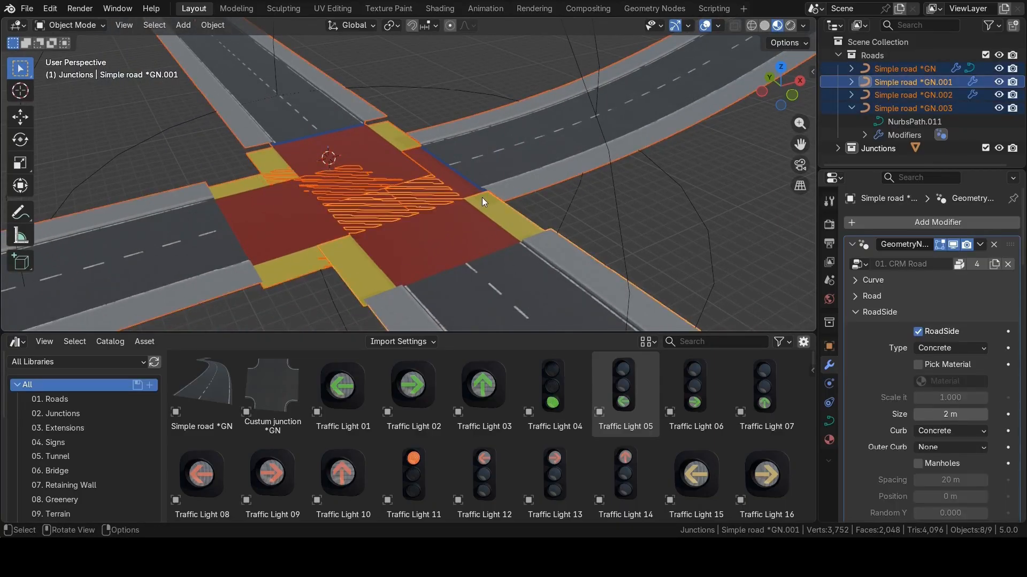
{"action": "key", "text": "Tab"}
Display control point coordinates in Global space and check the Z height of each road's control points at the junction.
{"action": "left_click", "coordinate": [813, 64]}
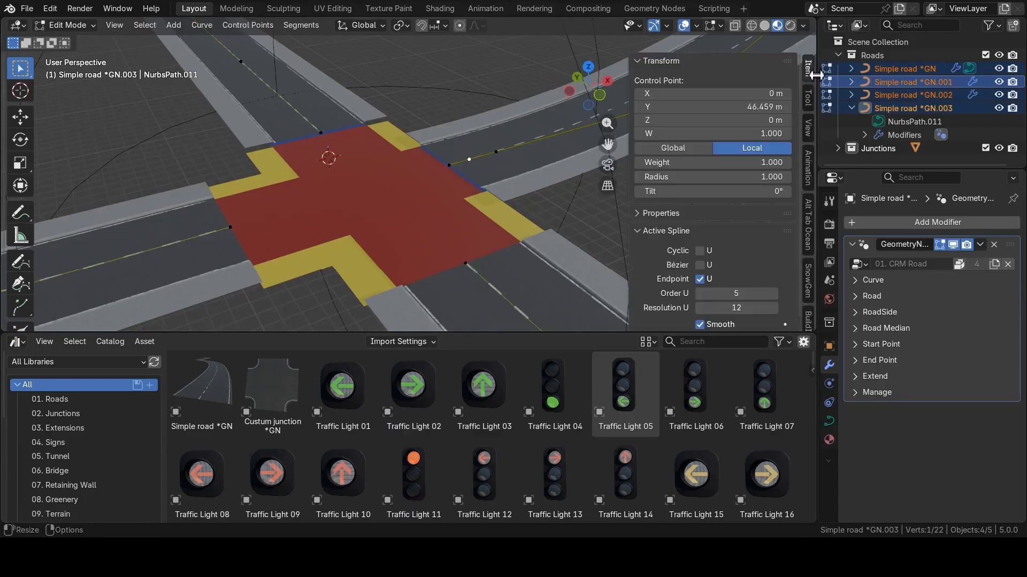
{"action": "left_click", "coordinate": [682, 151]}
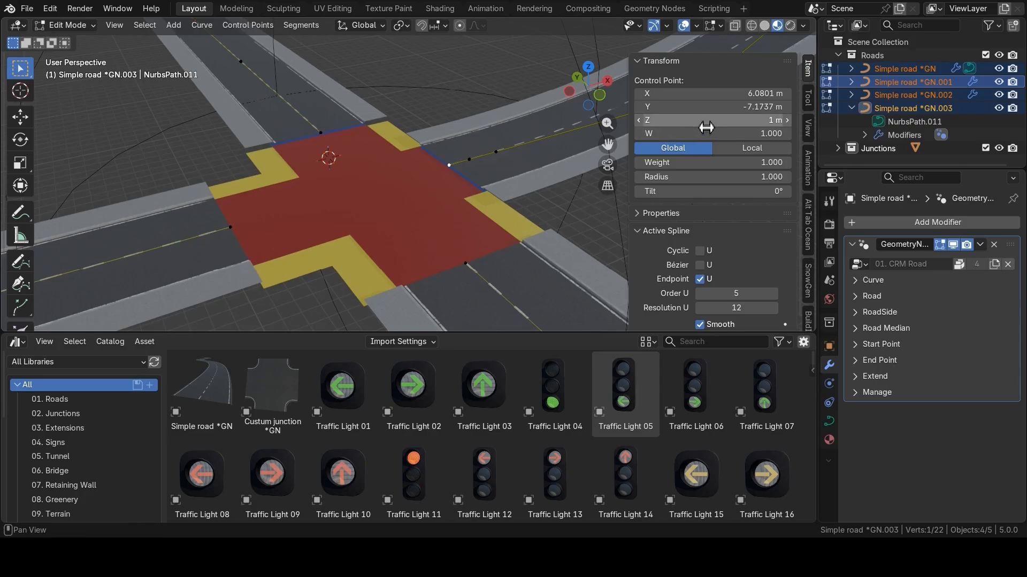
{"action": "left_click", "coordinate": [470, 160]}
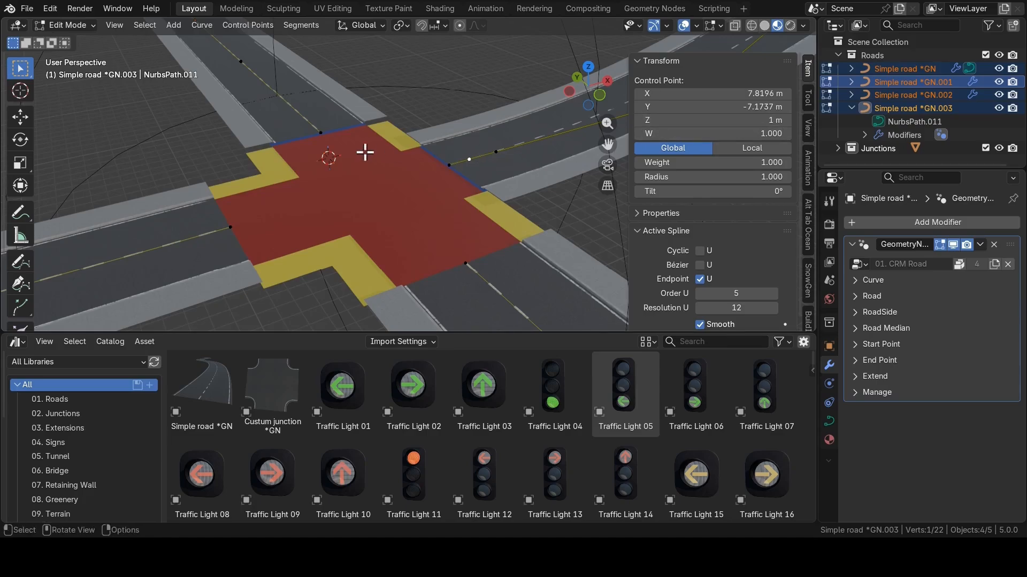
{"action": "left_click", "coordinate": [322, 135]}
{"action": "left_click", "coordinate": [239, 232]}
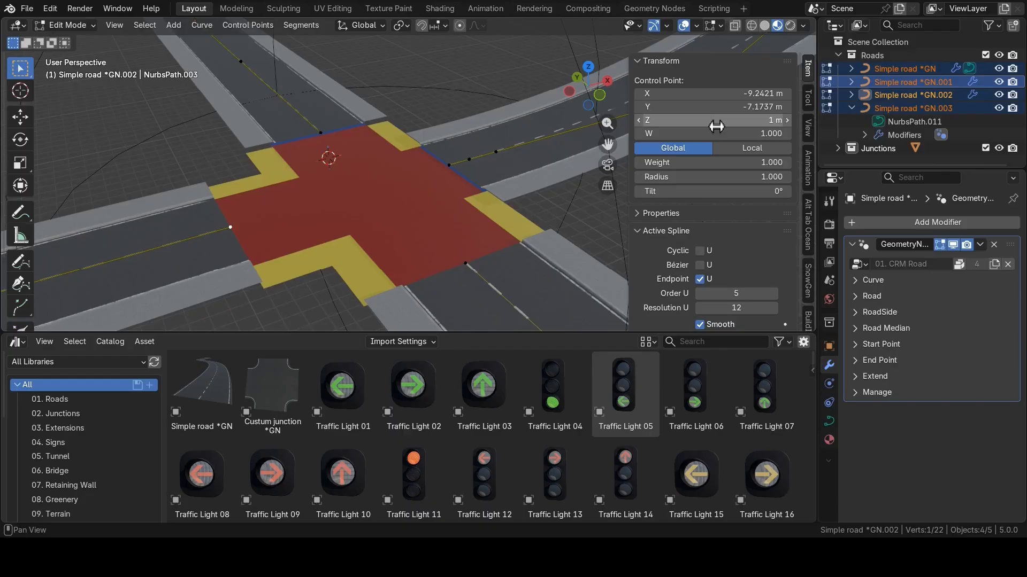
{"action": "left_click", "coordinate": [468, 264]}
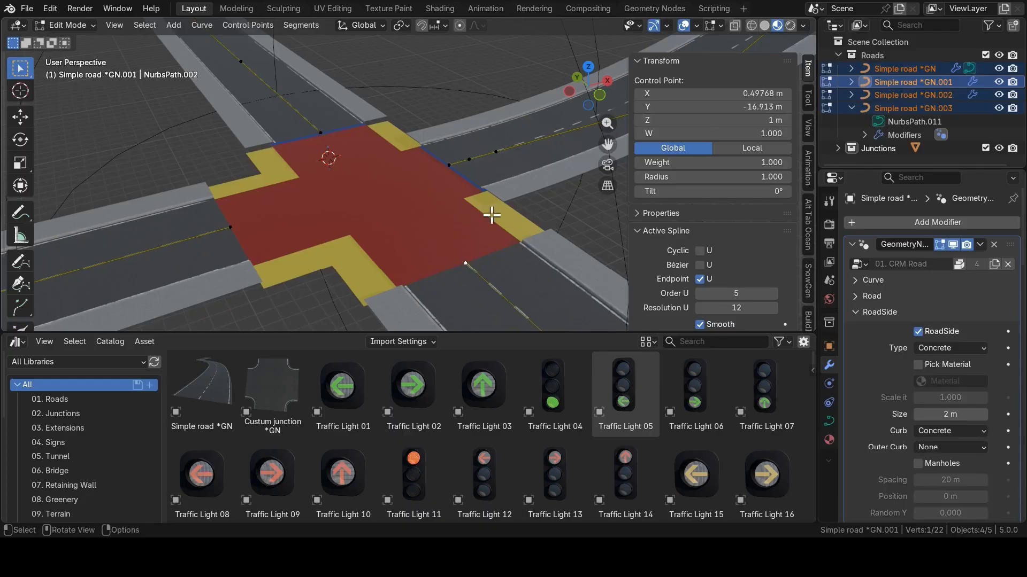
Lower the three control points of the -X road farthest from the junction about 7.9 m along Z.
{"action": "scroll", "coordinate": [491, 216], "scroll_direction": "down", "scroll_amount": 8}
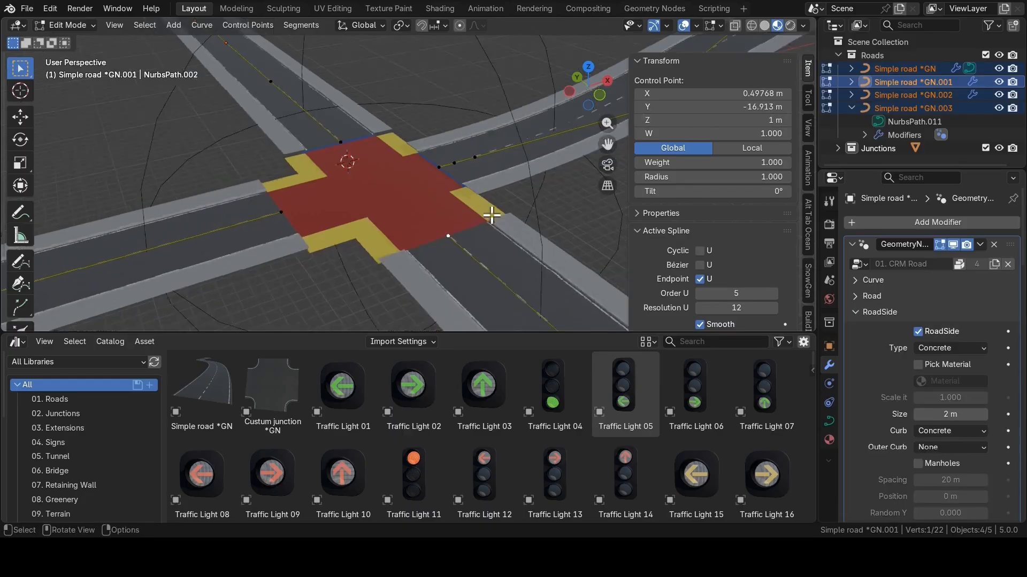
{"action": "scroll", "coordinate": [322, 196], "scroll_direction": "down", "scroll_amount": 3}
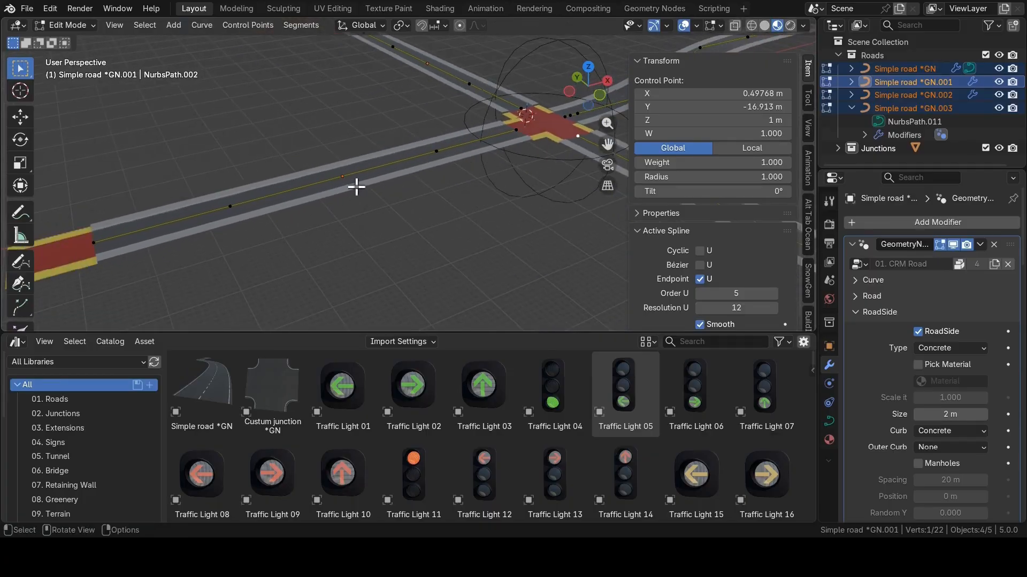
{"action": "left_click_drag", "start_coordinate": [102, 160], "coordinate": [387, 259]}
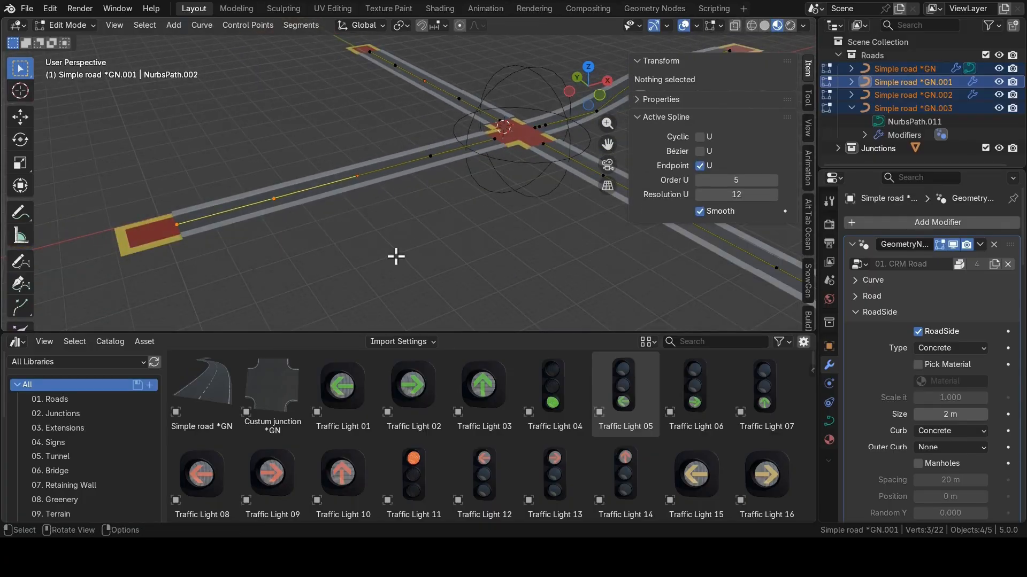
{"action": "key", "text": "g"}
{"action": "key", "text": "z"}
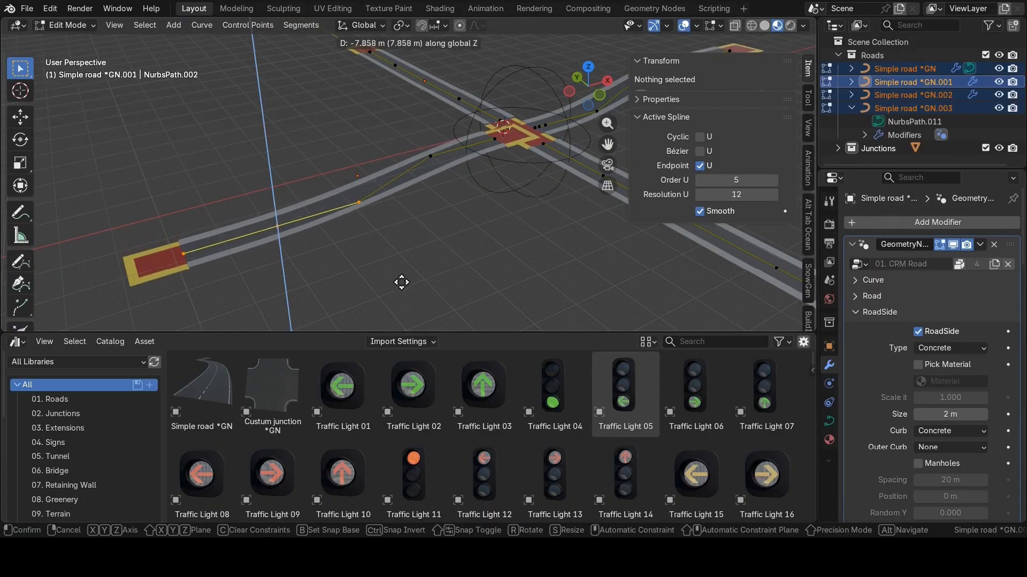
{"action": "left_click", "coordinate": [402, 282]}
Lower the -X road's control point just before its junction end about 1.2 m along Z.
{"action": "scroll", "coordinate": [447, 166], "scroll_direction": "up", "scroll_amount": 5}
{"action": "left_click", "coordinate": [466, 129]}
{"action": "middle_click_drag", "start_coordinate": [460, 139], "coordinate": [332, 209], "text": "shift"}
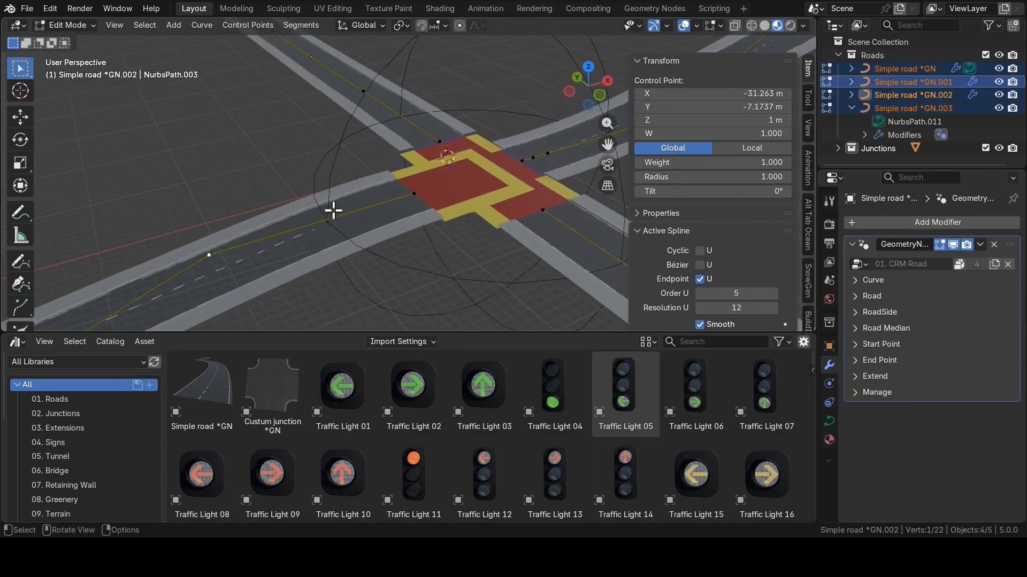
{"action": "key", "text": "g"}
{"action": "key", "text": "z"}
{"action": "left_click", "coordinate": [343, 219]}
Extrude two control points along X from the -X road's junction end, to about X -7.74 m and -6.21 m.
{"action": "scroll", "coordinate": [435, 195], "scroll_direction": "up", "scroll_amount": 4}
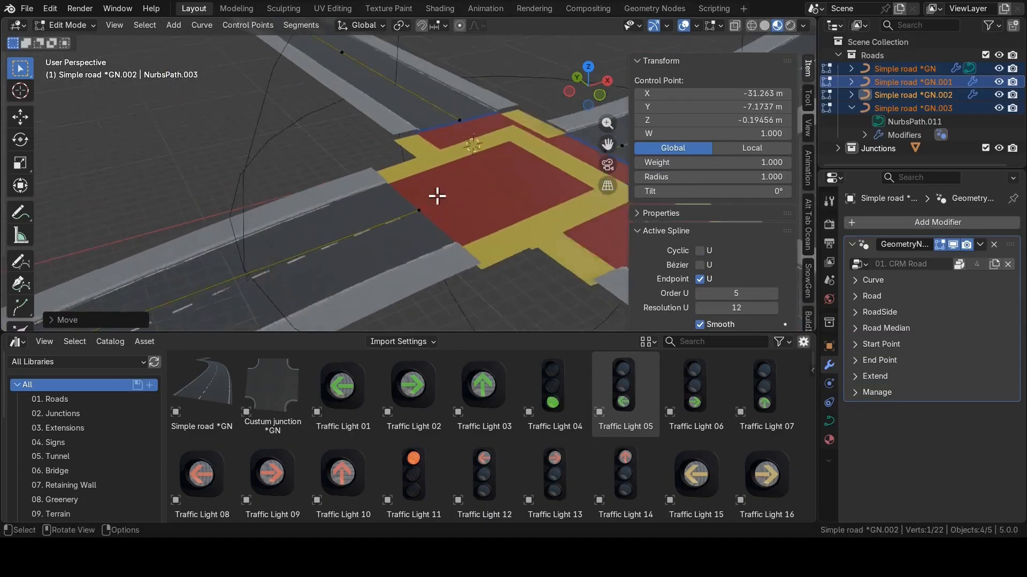
{"action": "left_click", "coordinate": [384, 176]}
{"action": "middle_click_drag", "start_coordinate": [438, 185], "coordinate": [417, 204], "text": "shift"}
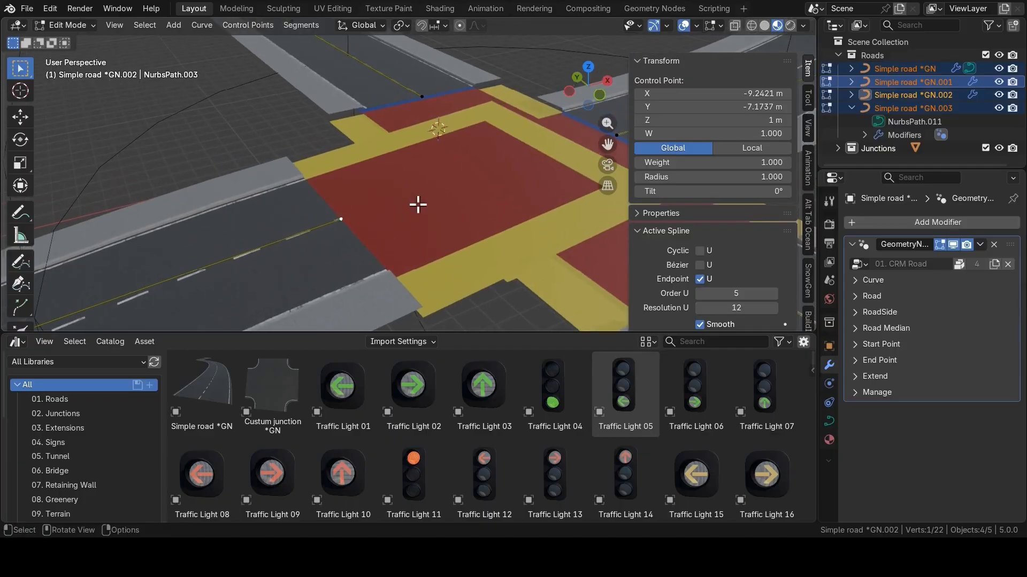
{"action": "key", "text": "g"}
{"action": "key", "text": "x"}
{"action": "left_click", "coordinate": [417, 205]}
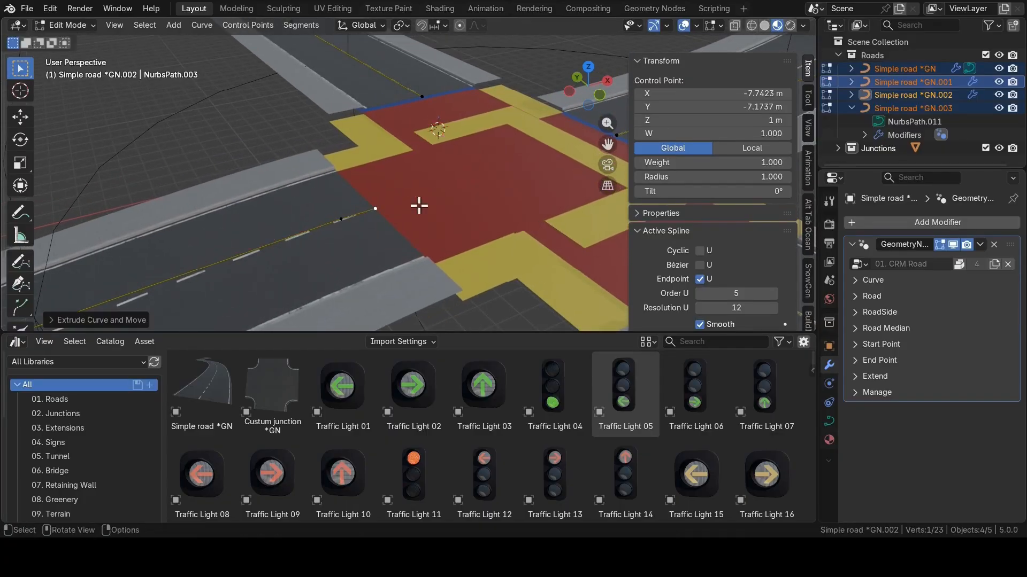
{"action": "key", "text": "e"}
{"action": "key", "text": "x"}
{"action": "left_click", "coordinate": [429, 193]}
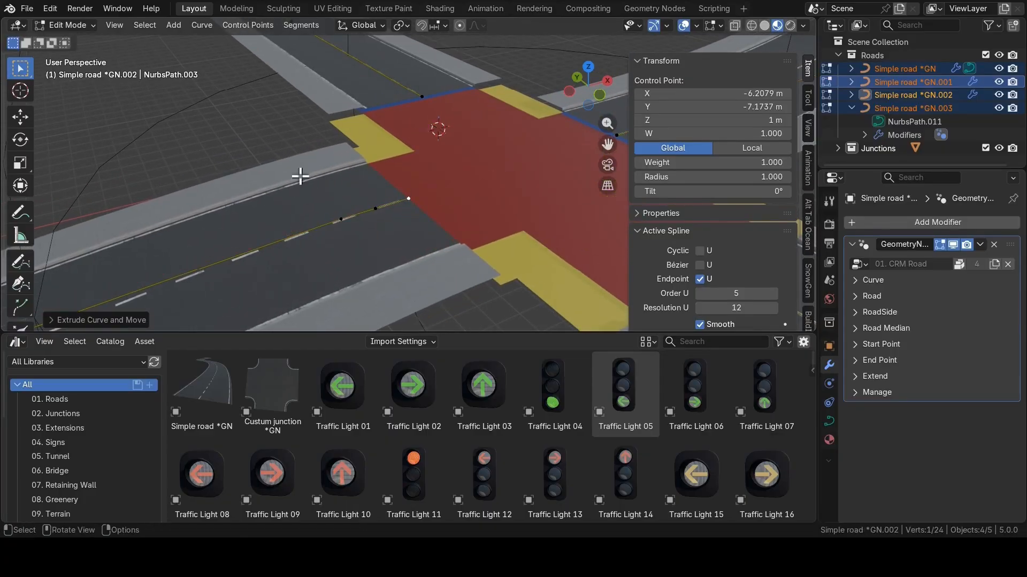
Move the -X road's three control points nearest the junction about 1.8 m outward along X.
{"action": "left_click_drag", "start_coordinate": [279, 180], "coordinate": [449, 259]}
{"action": "key", "text": "g"}
{"action": "key", "text": "y"}
{"action": "key", "text": "x"}
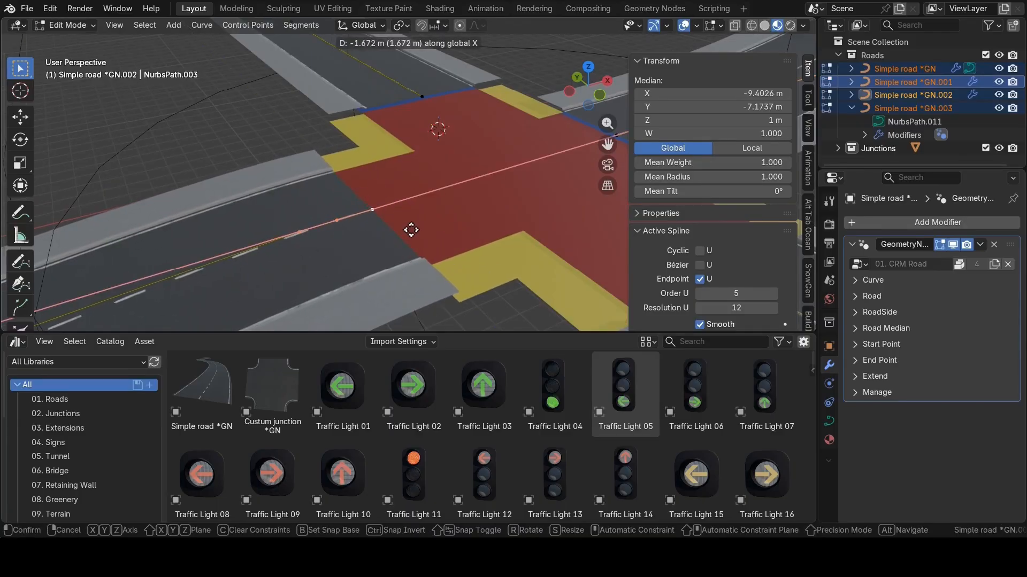
{"action": "left_click", "coordinate": [411, 231]}
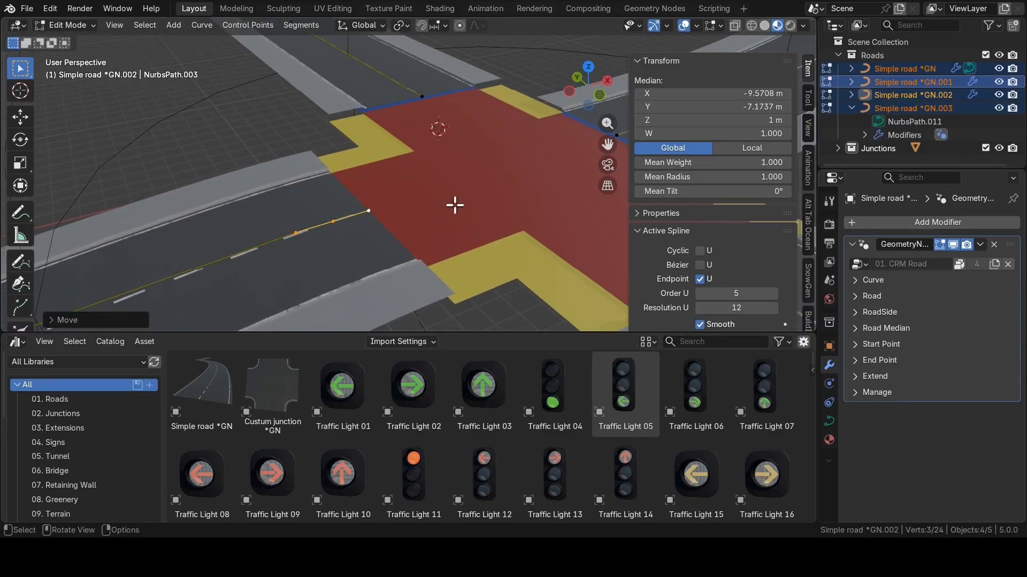
Move the three control points at the junction end of Simple road *GN.003 about 2.6 m outward along X.
{"action": "middle_click_drag", "start_coordinate": [501, 180], "coordinate": [328, 230], "text": "shift"}
{"action": "left_click", "coordinate": [447, 185]}
{"action": "left_click", "coordinate": [477, 176], "text": "shift"}
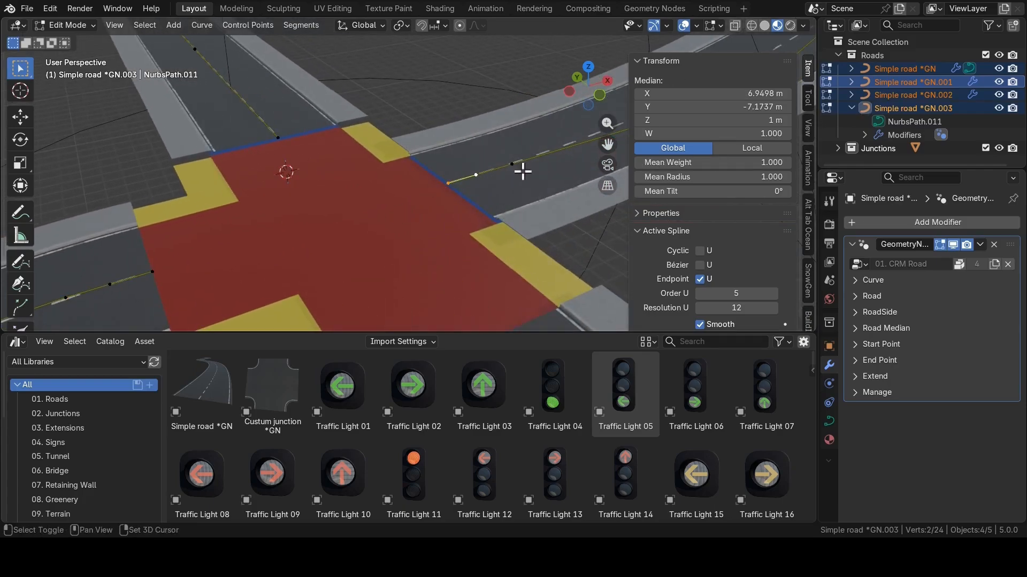
{"action": "key", "text": "g"}
{"action": "key", "text": "y"}
{"action": "key", "text": "x"}
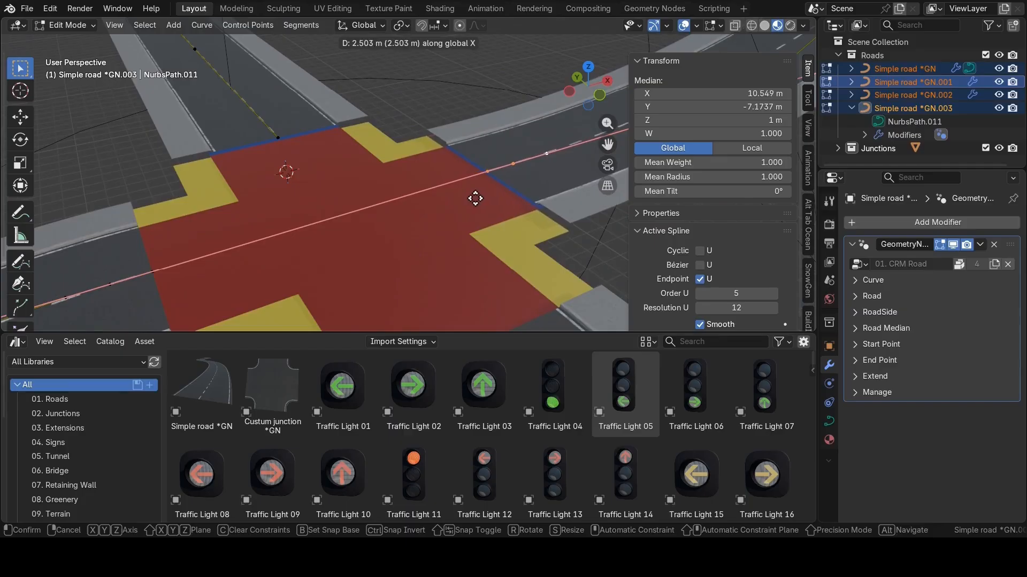
{"action": "left_click", "coordinate": [475, 198]}
Leave Edit Mode, enable Show on the custom junction object, and inspect its corners.
{"action": "scroll", "coordinate": [449, 210], "scroll_direction": "down", "scroll_amount": 4}
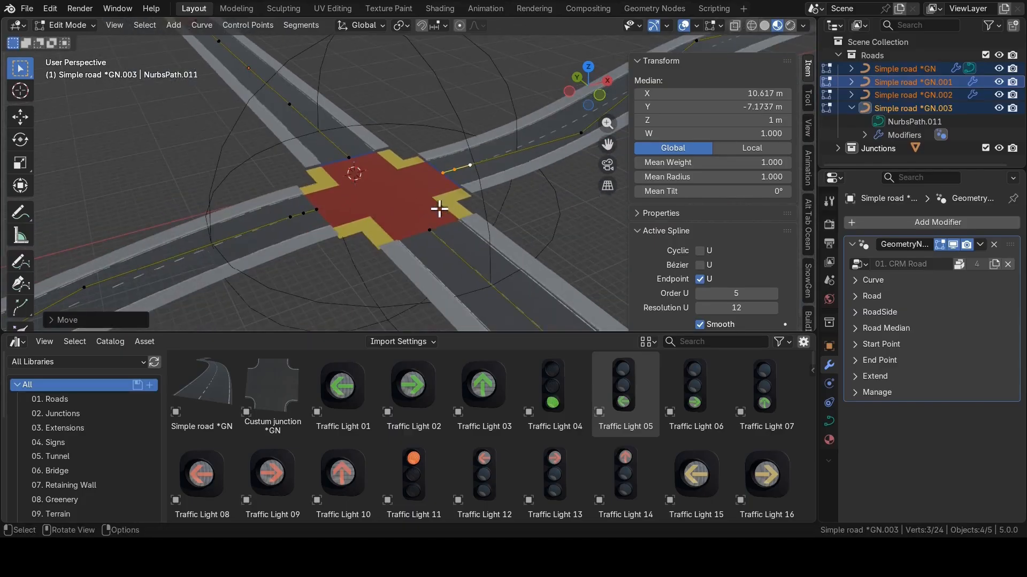
{"action": "key", "text": "Tab"}
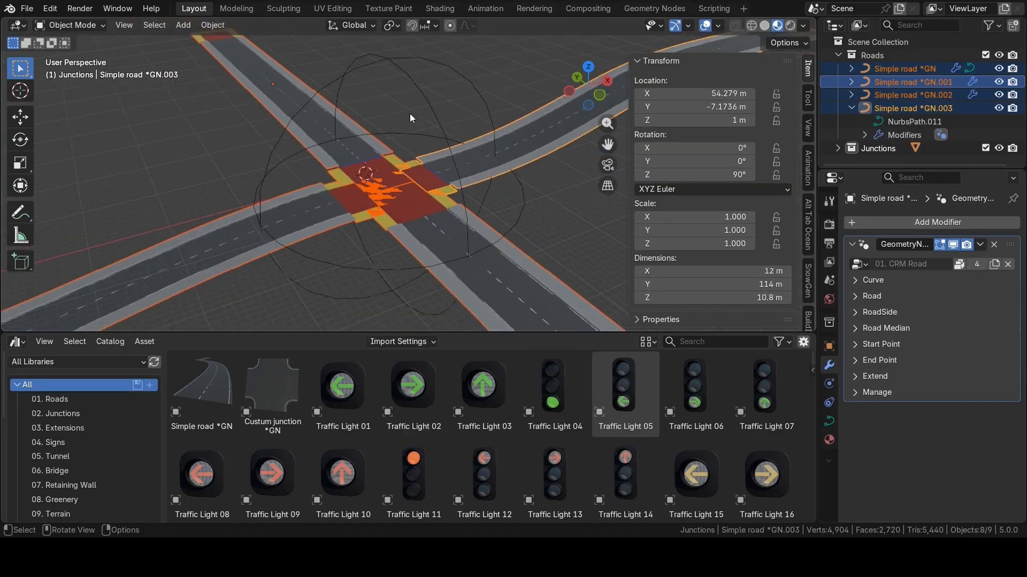
{"action": "scroll", "coordinate": [410, 113], "scroll_direction": "up", "scroll_amount": 1}
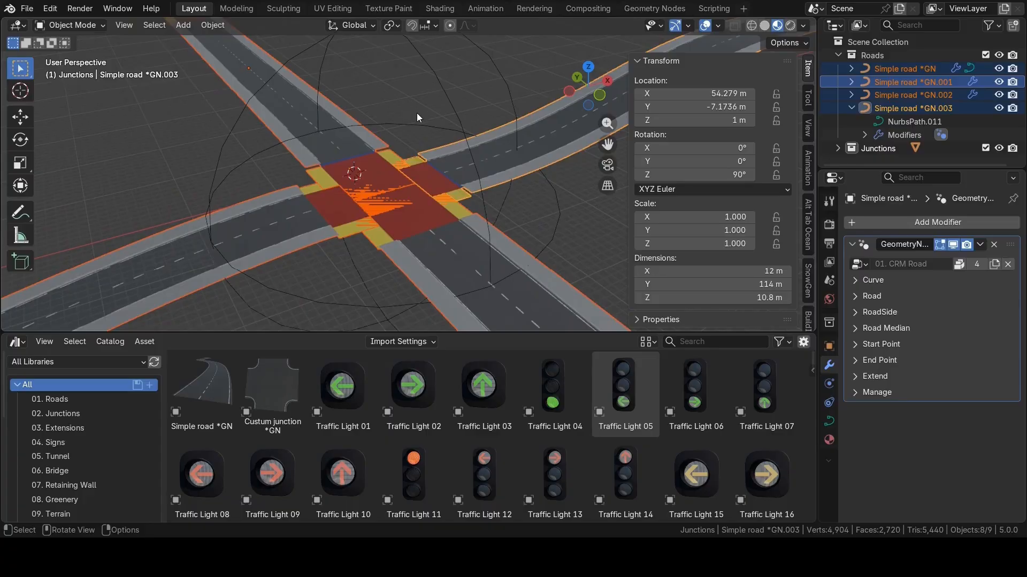
{"action": "left_click", "coordinate": [451, 95]}
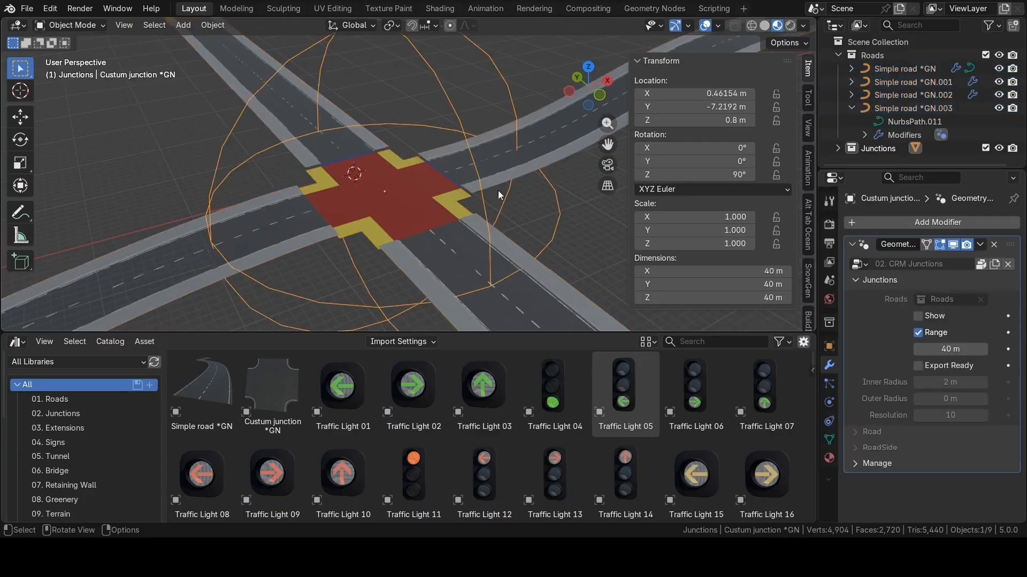
{"action": "left_click", "coordinate": [916, 315]}
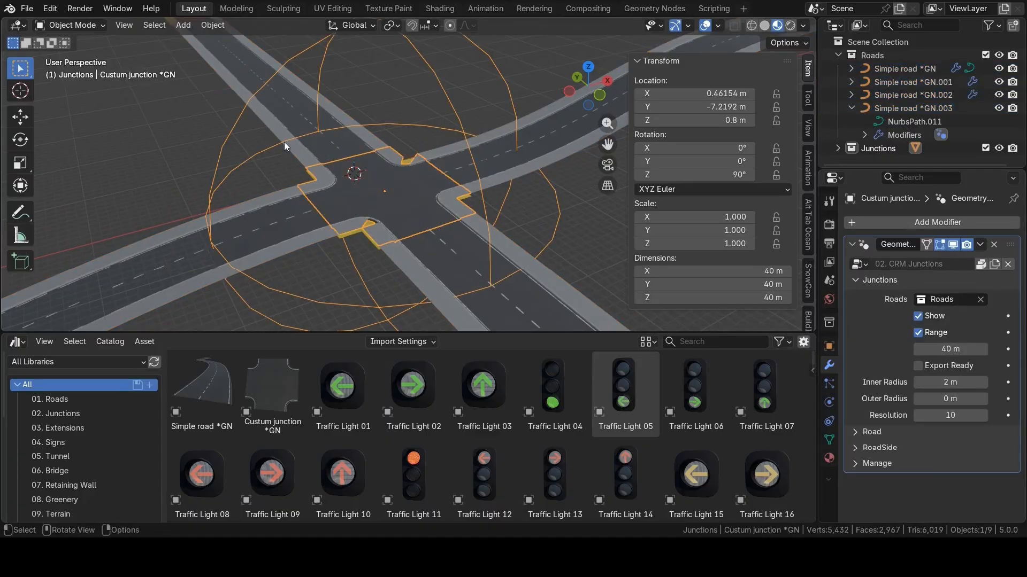
{"action": "left_click", "coordinate": [177, 119]}
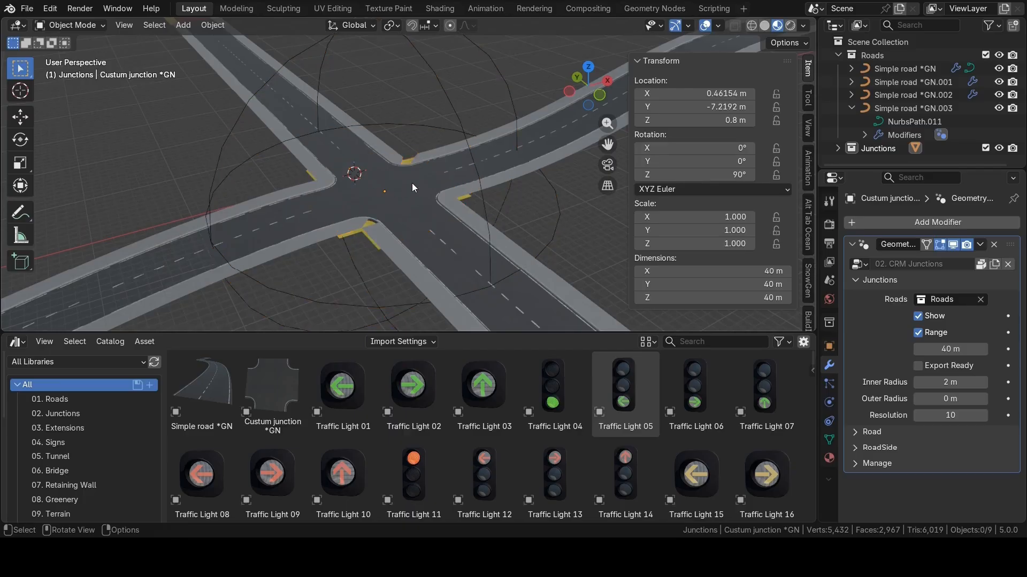
{"action": "scroll", "coordinate": [412, 184], "scroll_direction": "up", "scroll_amount": 3}
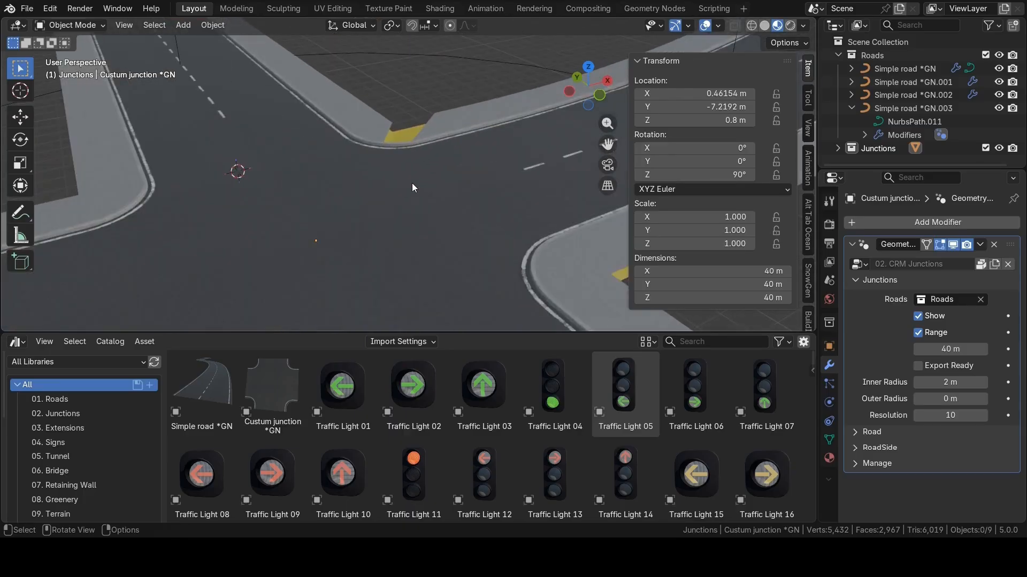
Move the three control points at the junction end of Simple road *GN.003 about 0.4 m along X.
{"action": "scroll", "coordinate": [412, 185], "scroll_direction": "down", "scroll_amount": 1}
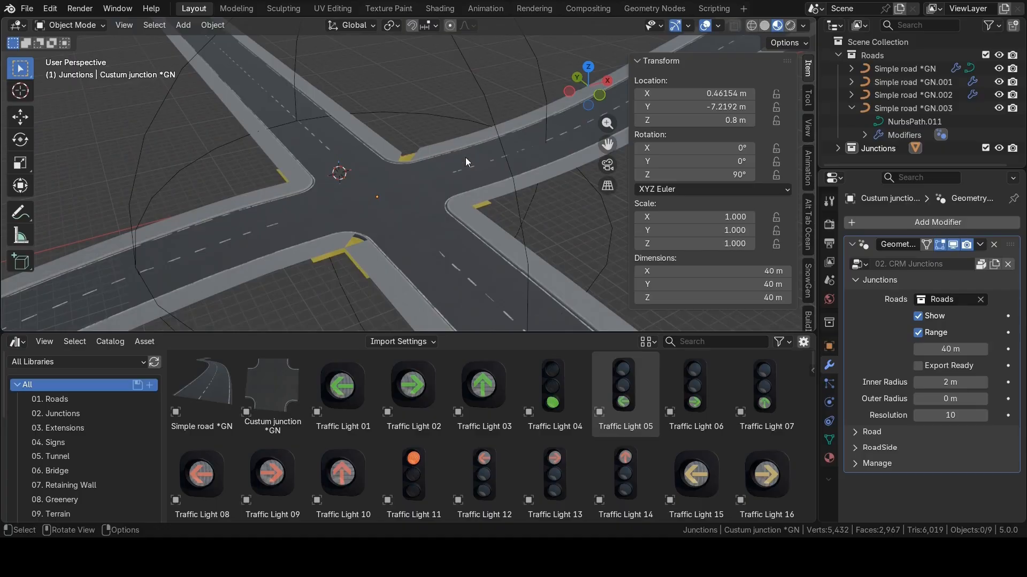
{"action": "left_click", "coordinate": [585, 134]}
{"action": "key", "text": "Tab"}
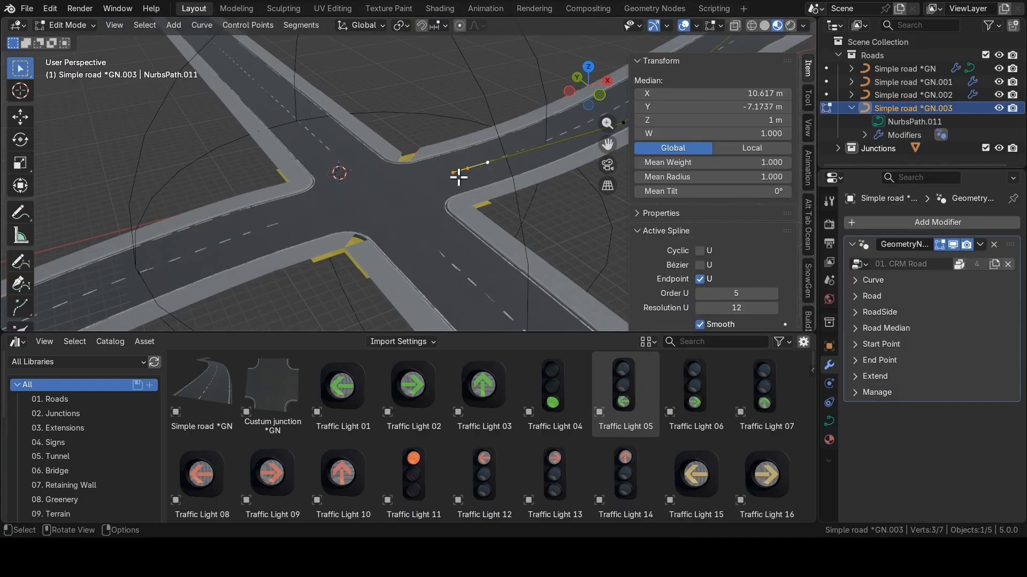
{"action": "left_click", "coordinate": [458, 177]}
{"action": "left_click", "coordinate": [474, 170], "text": "shift"}
{"action": "left_click", "coordinate": [494, 164], "text": "shift"}
{"action": "middle_click_drag", "start_coordinate": [441, 207], "coordinate": [428, 229], "text": "shift"}
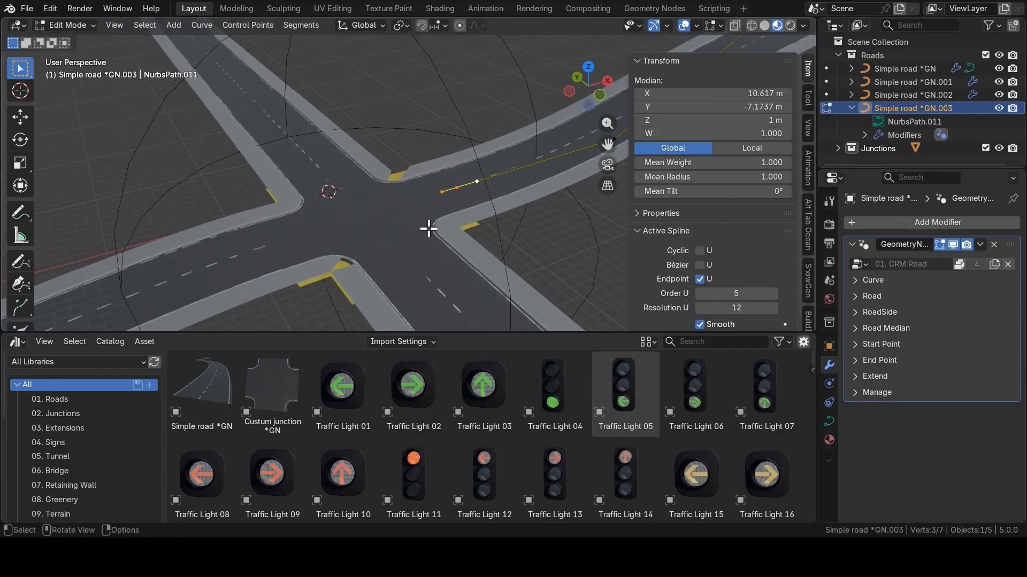
{"action": "scroll", "coordinate": [429, 229], "scroll_direction": "up", "scroll_amount": 1}
{"action": "key", "text": "g"}
{"action": "key", "text": "x"}
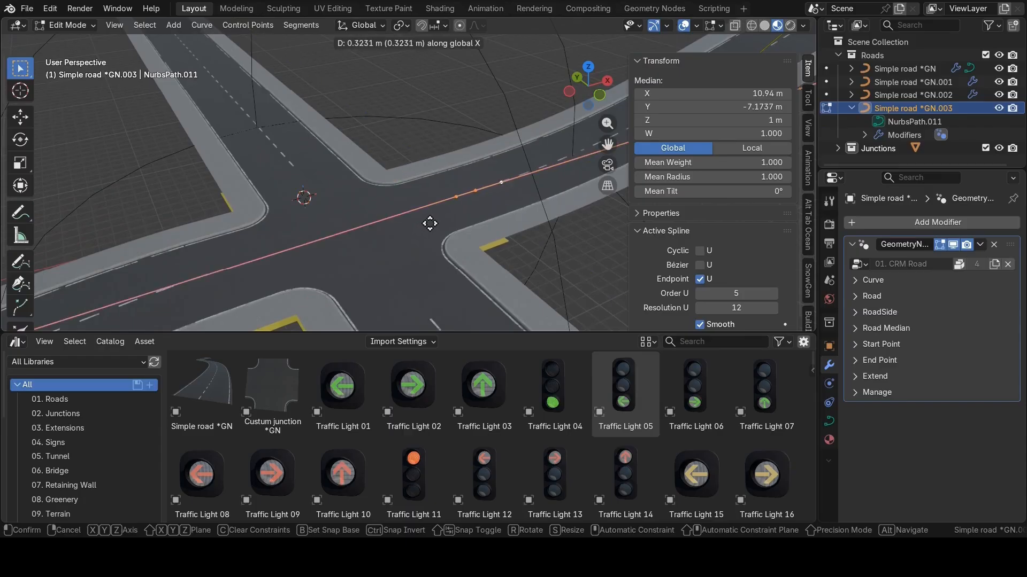
{"action": "left_click", "coordinate": [430, 222]}
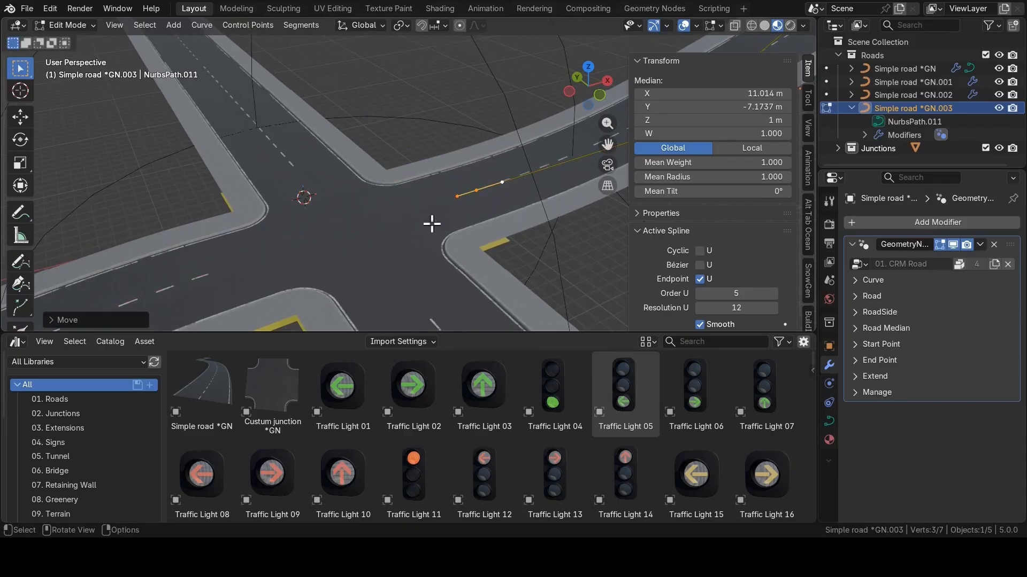
{"action": "scroll", "coordinate": [423, 219], "scroll_direction": "down", "scroll_amount": 3}
{"action": "key", "text": "Tab"}
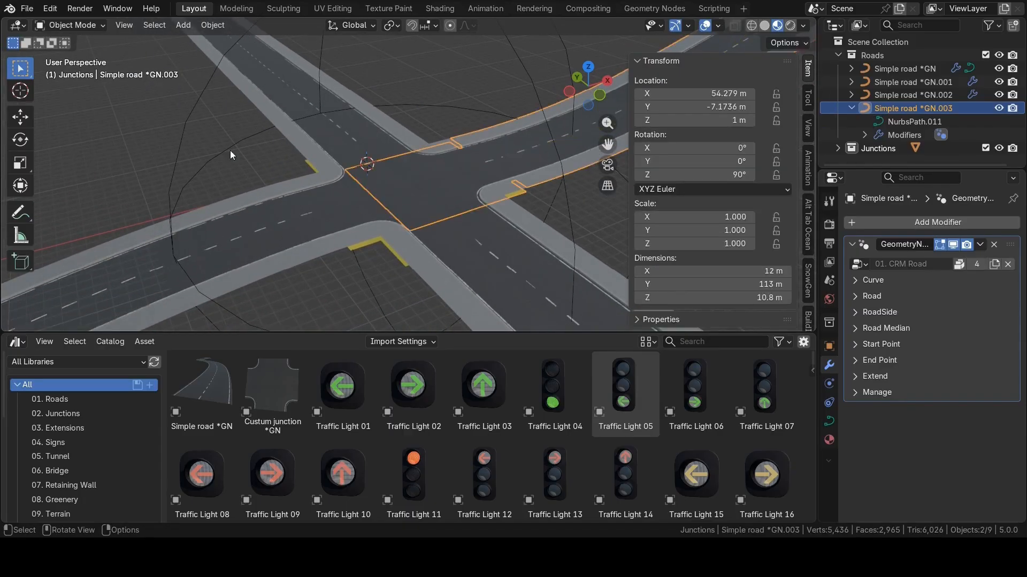
Deselect the road and select the custom junction object in the top view.
{"action": "left_click", "coordinate": [151, 116]}
{"action": "mouse_move", "coordinate": [338, 142]}
{"action": "middle_mouse_down", "text": "shift"}
{"action": "mouse_move", "coordinate": [275, 154]}
{"action": "mouse_move", "coordinate": [328, 135]}
{"action": "middle_mouse_up", "text": "shift"}
{"action": "scroll", "coordinate": [275, 154], "scroll_direction": "down", "scroll_amount": 2}
{"action": "key", "text": "KP_7"}
{"action": "scroll", "coordinate": [349, 120], "scroll_direction": "up", "scroll_amount": 2}
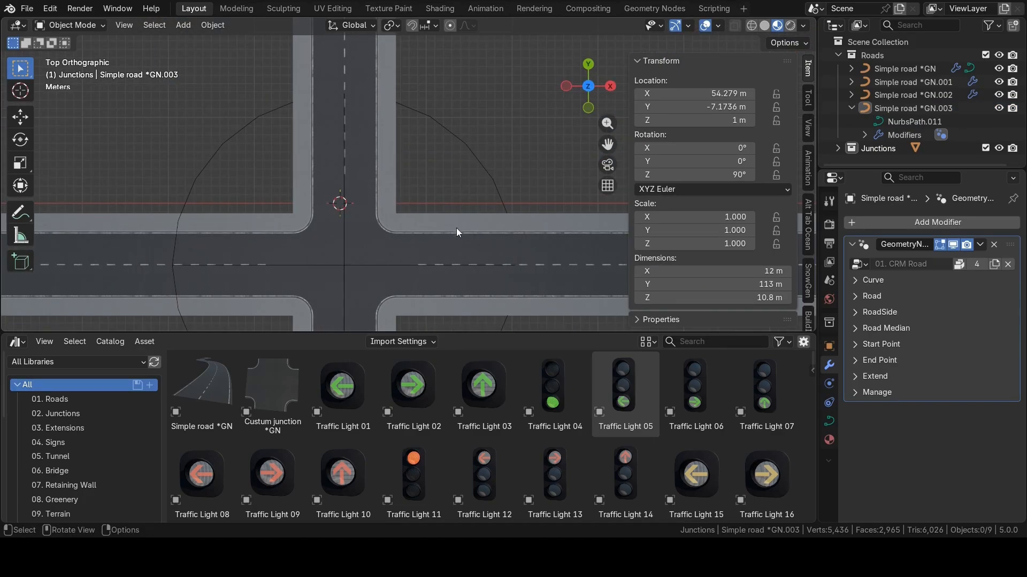
{"action": "left_click", "coordinate": [488, 181]}
{"action": "scroll", "coordinate": [475, 182], "scroll_direction": "down", "scroll_amount": 1}
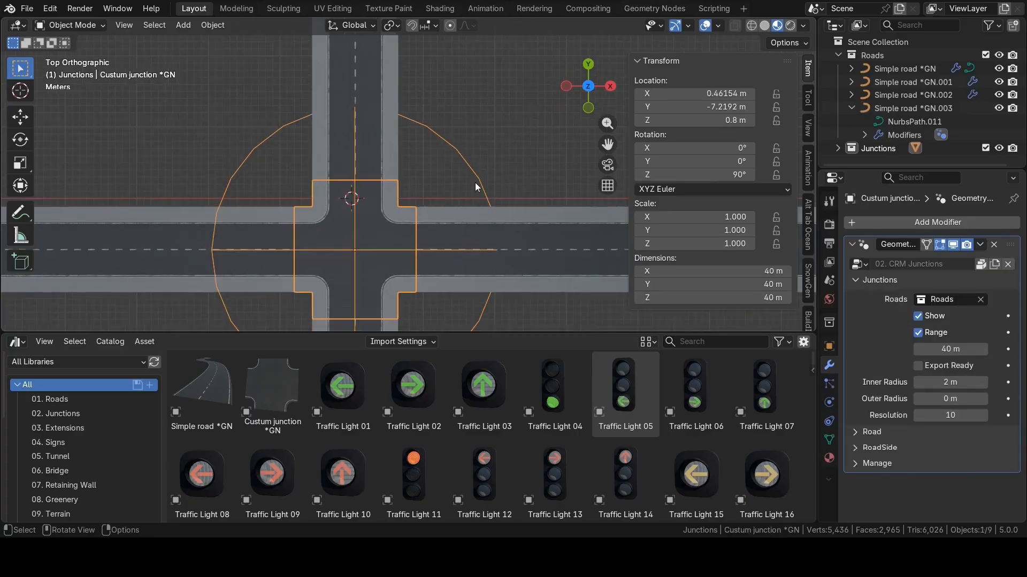
{"action": "scroll", "coordinate": [476, 206], "scroll_direction": "down", "scroll_amount": 1}
{"action": "middle_click_drag", "start_coordinate": [472, 200], "coordinate": [479, 167], "text": "shift"}
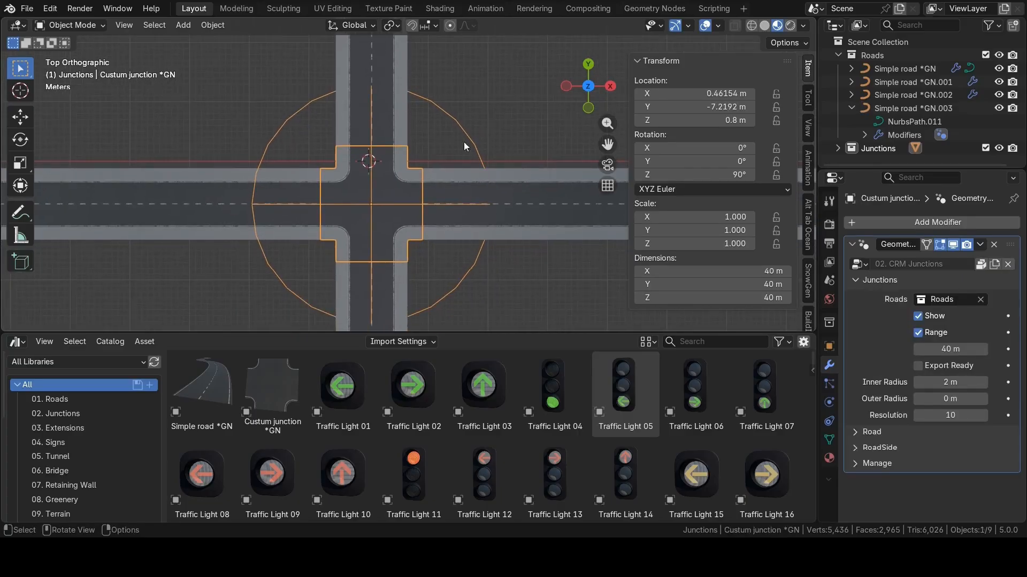
{"action": "middle_click_drag", "start_coordinate": [424, 199], "coordinate": [425, 192], "text": "shift"}
{"action": "key", "text": "s"}
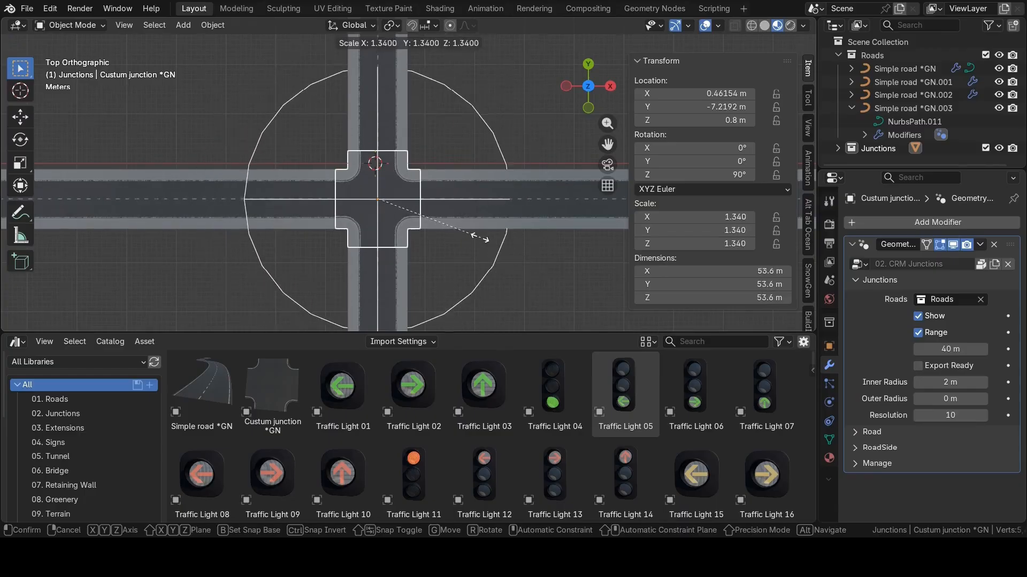
{"action": "key", "text": "Escape"}
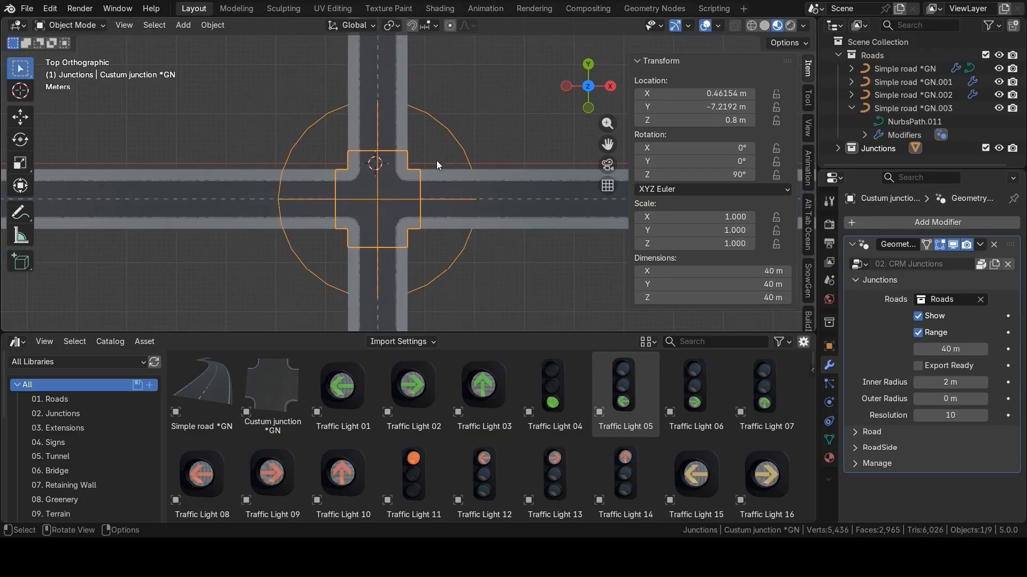
{"action": "scroll", "coordinate": [447, 169], "scroll_direction": "up", "scroll_amount": 2}
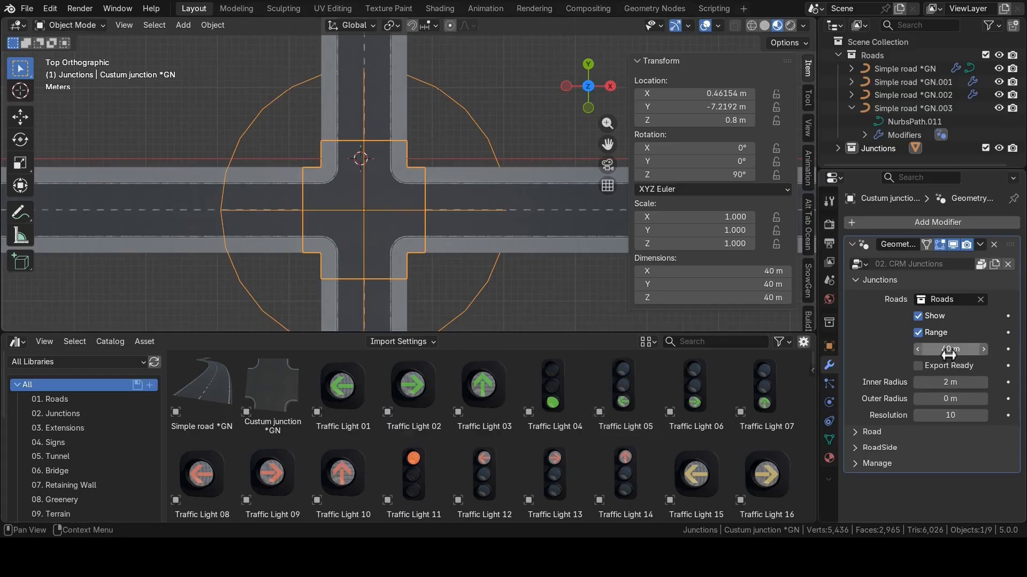
{"action": "left_click_drag", "start_coordinate": [950, 348], "coordinate": [971, 349]}
{"action": "key", "text": "Escape"}
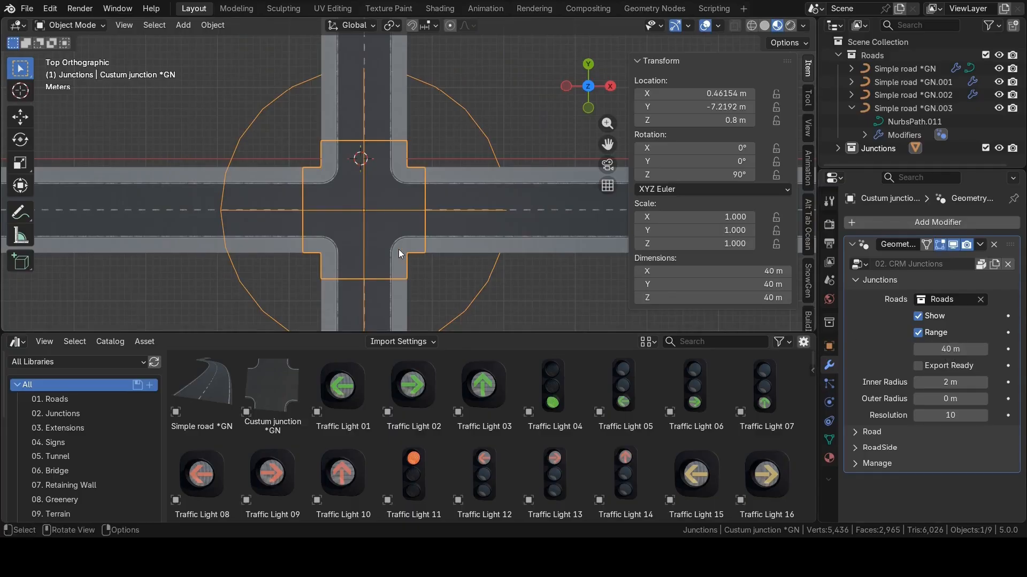
Make the custom junction's packed mesh data-block Sidewalk Squar.002 local so it can be edited.
{"action": "middle_click_drag", "start_coordinate": [399, 249], "coordinate": [436, 163]}
{"action": "scroll", "coordinate": [432, 157], "scroll_direction": "down", "scroll_amount": 3}
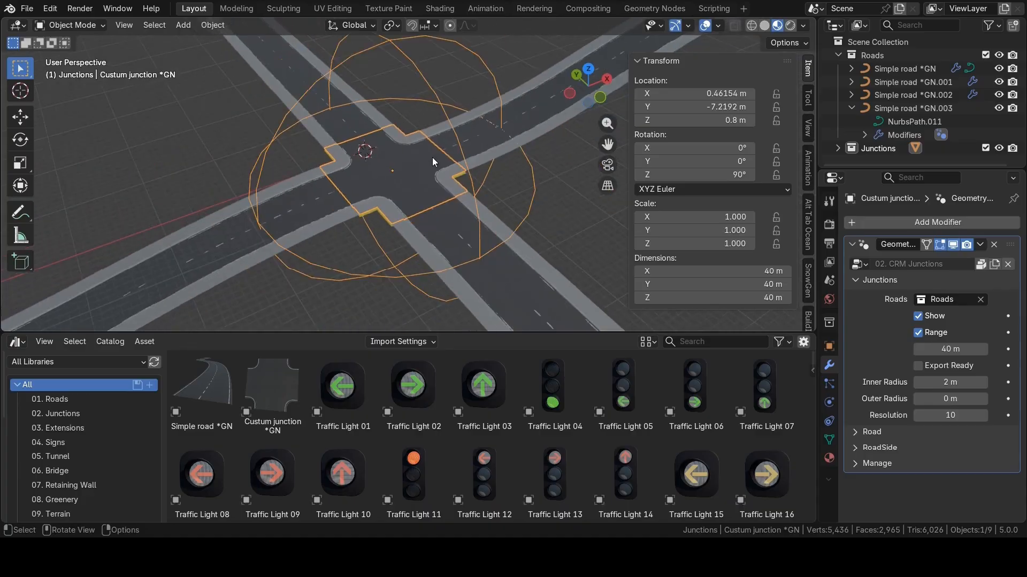
{"action": "key", "text": "Tab"}
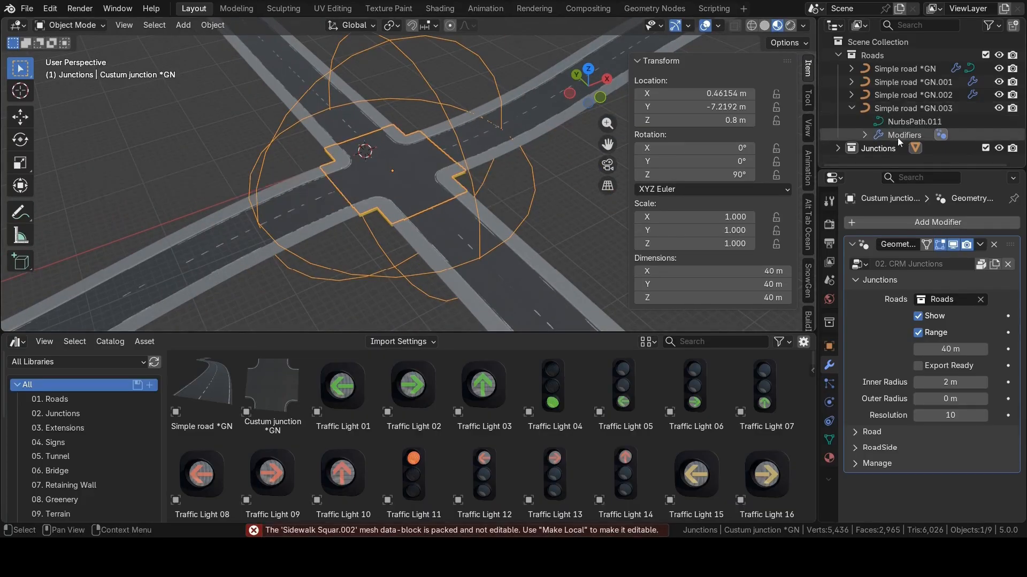
{"action": "left_click", "coordinate": [838, 148]}
{"action": "scroll", "coordinate": [863, 115], "scroll_direction": "down", "scroll_amount": 2}
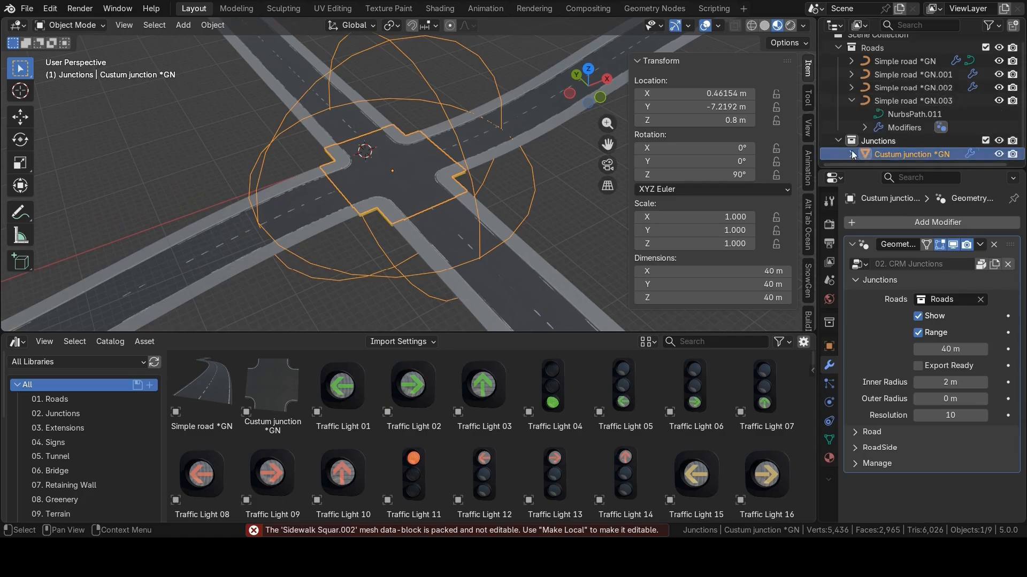
{"action": "right_click", "coordinate": [916, 142]}
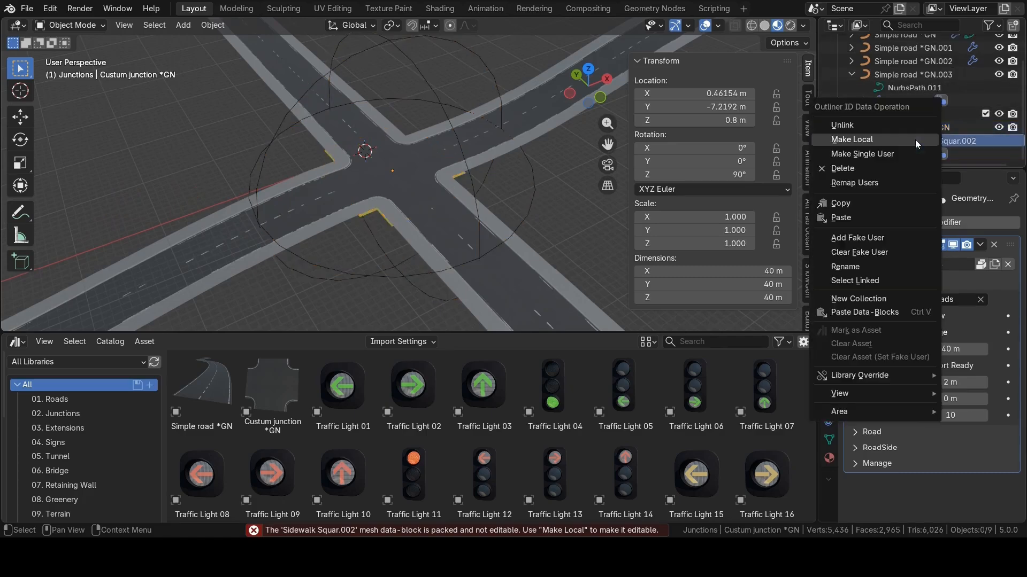
{"action": "left_click", "coordinate": [861, 140]}
Delete all vertices of the custom junction's mesh in Edit Mode.
{"action": "left_click", "coordinate": [387, 171]}
{"action": "key", "text": "Tab"}
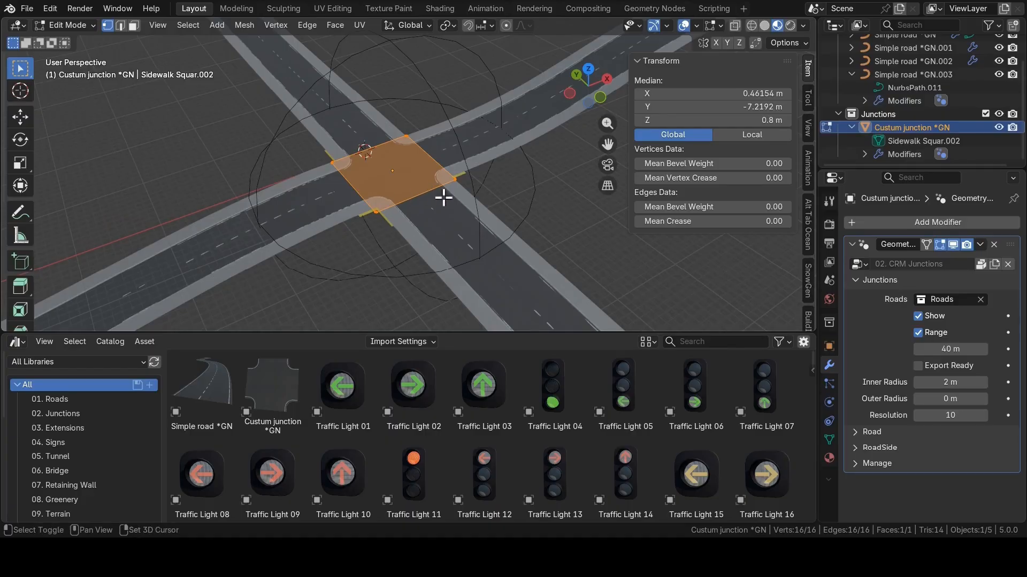
{"action": "key", "text": "x"}
{"action": "left_click", "coordinate": [443, 195]}
Add a cube to the junction's mesh and scale it up uniformly to span the width of the crossing.
{"action": "key", "text": "shift+a"}
{"action": "left_click", "coordinate": [354, 196]}
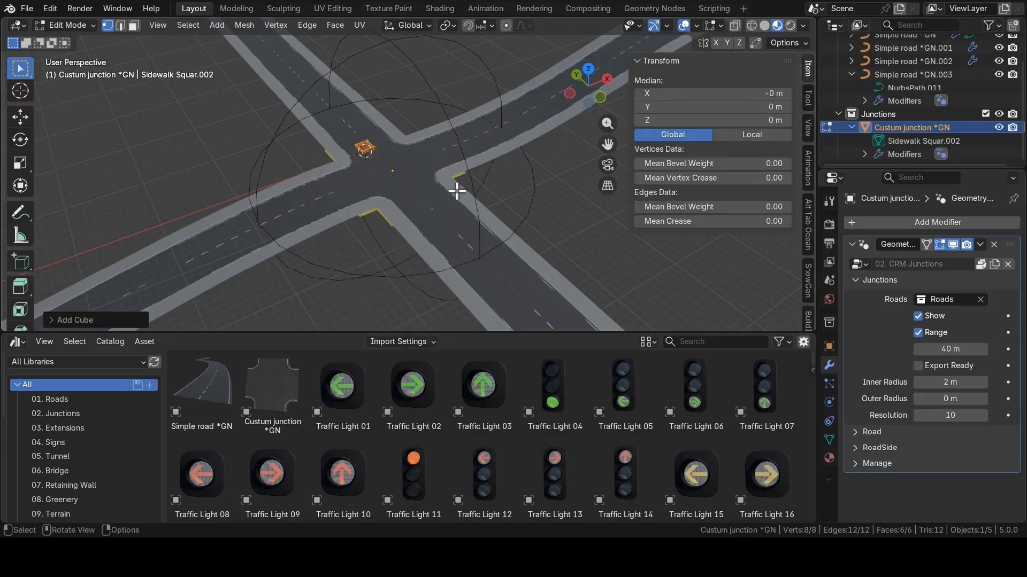
{"action": "key", "text": "s"}
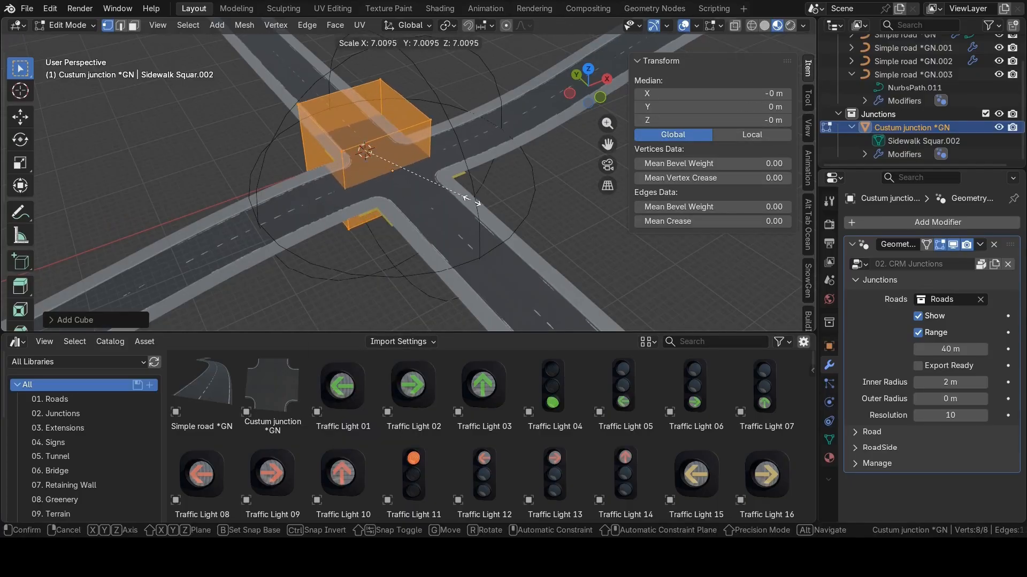
{"action": "left_click", "coordinate": [513, 216]}
Move the cube about -7.14 m along Y onto the crossing, flatten it along Z, and return to Object Mode.
{"action": "key", "text": "g"}
{"action": "key", "text": "y"}
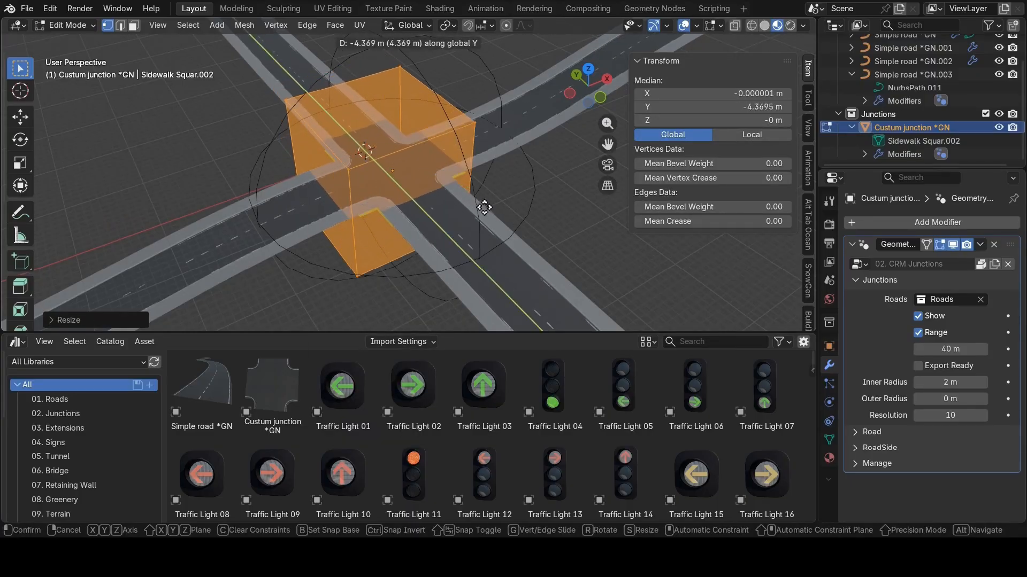
{"action": "left_click", "coordinate": [546, 228]}
{"action": "key", "text": "s"}
{"action": "key", "text": "z"}
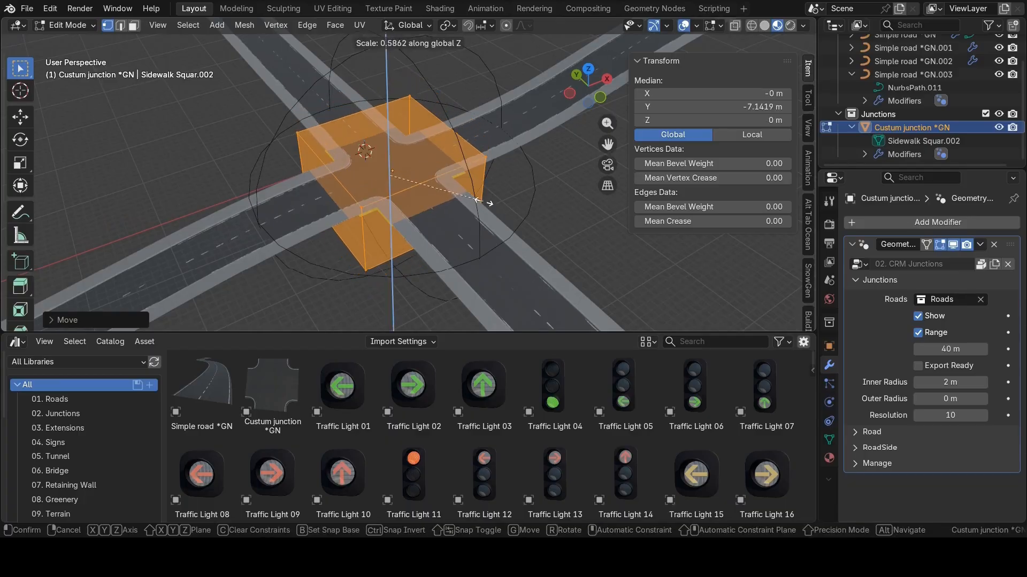
{"action": "left_click", "coordinate": [425, 187]}
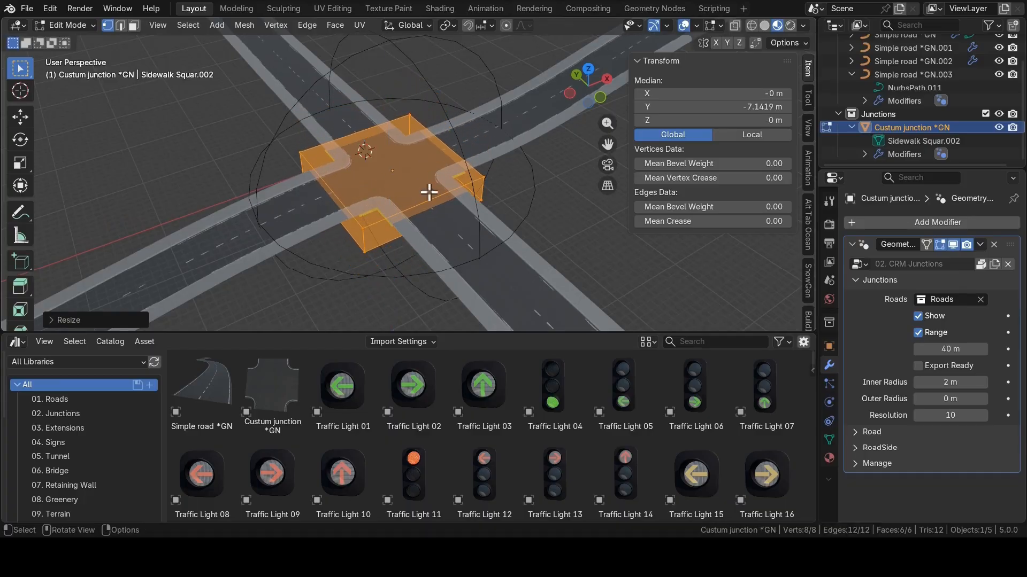
{"action": "key", "text": "Tab"}
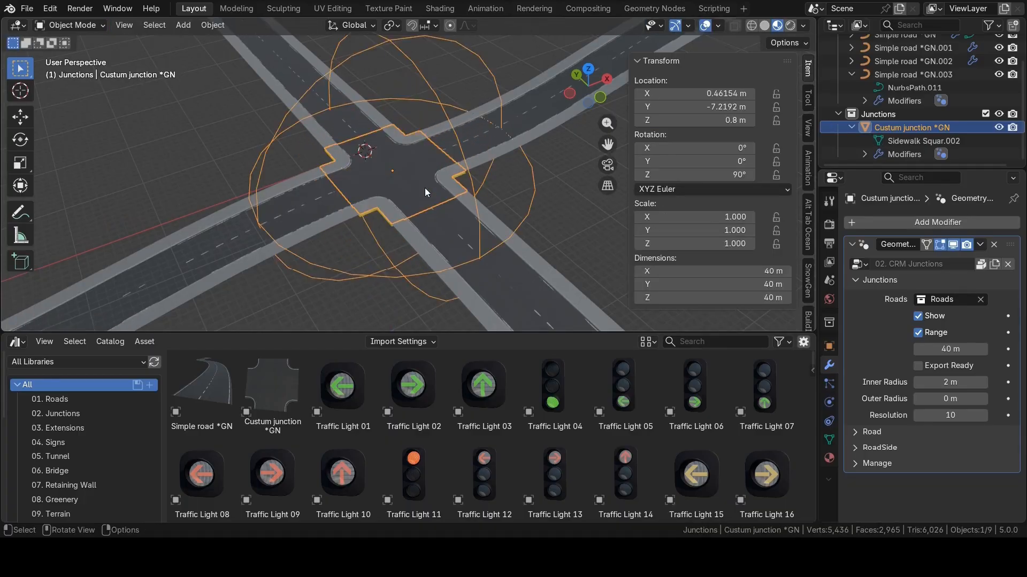
Set the custom junction's Range to 1000 m.
{"action": "left_click", "coordinate": [510, 193]}
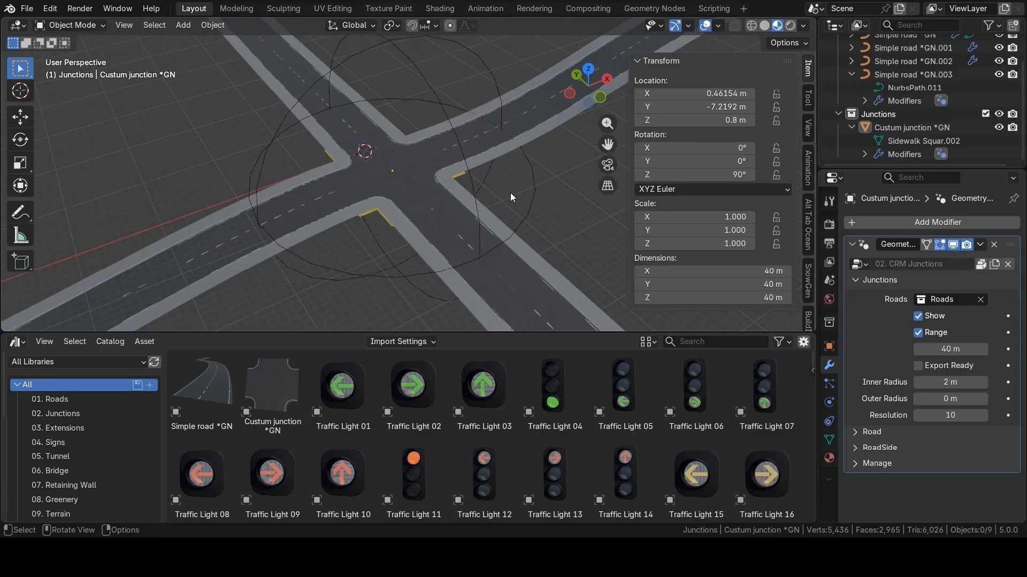
{"action": "left_click", "coordinate": [532, 204]}
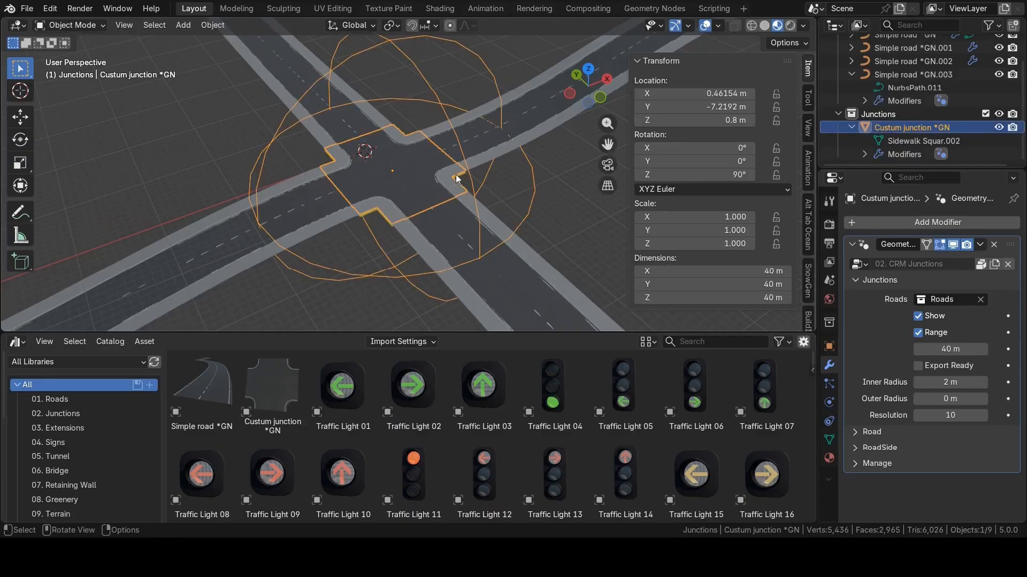
{"action": "key", "text": "KP_7"}
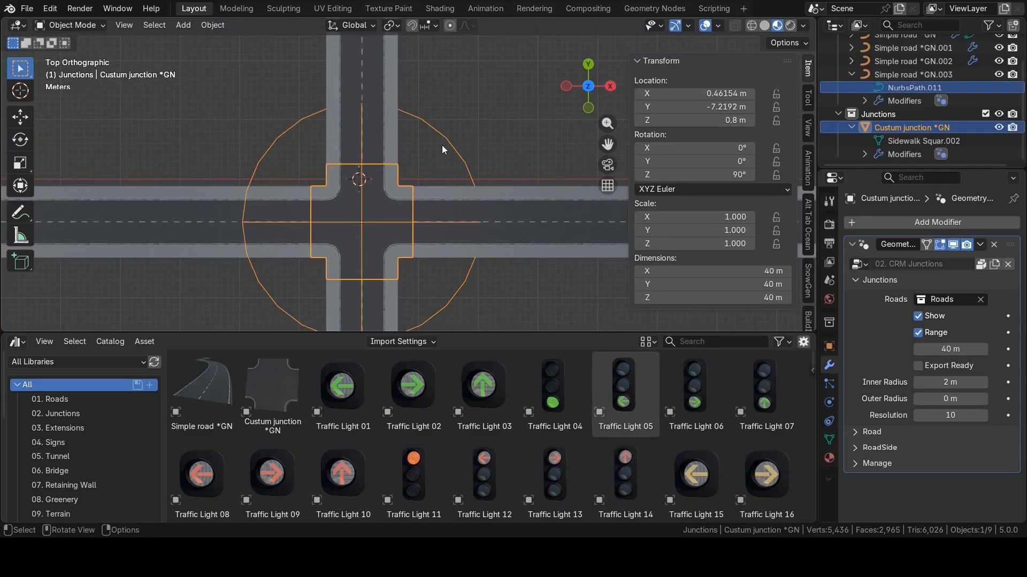
{"action": "left_click", "coordinate": [944, 351]}
{"action": "type", "text": "1"}
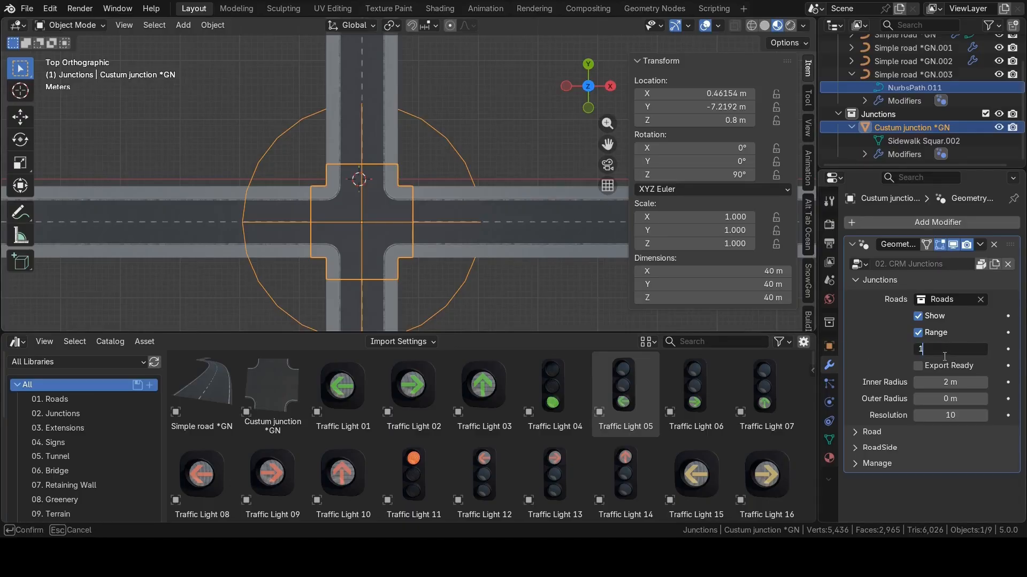
{"action": "type", "text": "000"}
{"action": "key", "text": "Return"}
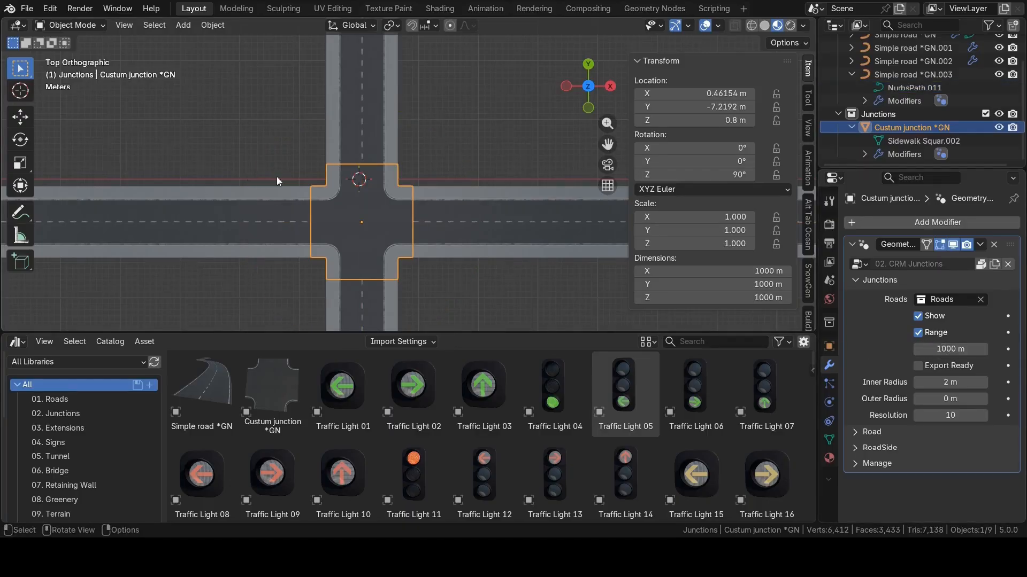
Examine the junction's enlarged range circle and the geometry at the far end of a road inside it.
{"action": "scroll", "coordinate": [351, 158], "scroll_direction": "down", "scroll_amount": 10}
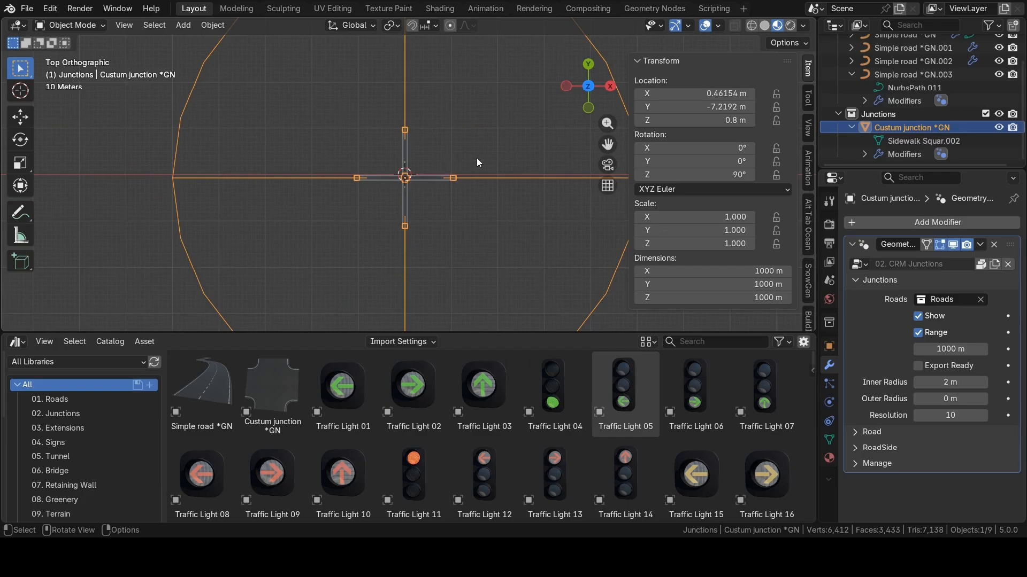
{"action": "key", "text": "n"}
{"action": "middle_click_drag", "start_coordinate": [493, 109], "coordinate": [483, 183], "text": "shift"}
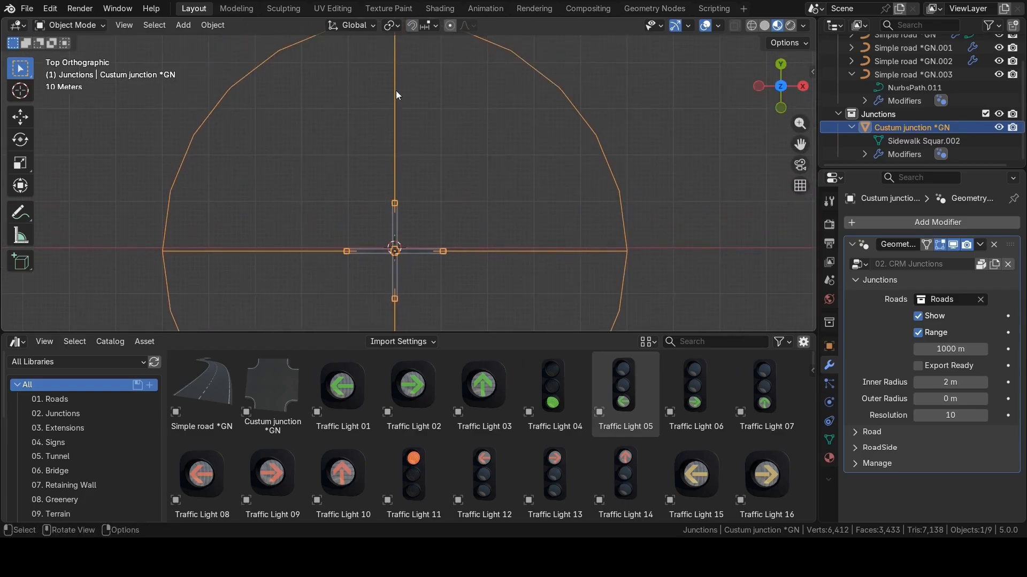
{"action": "scroll", "coordinate": [422, 160], "scroll_direction": "up", "scroll_amount": 4}
{"action": "middle_click_drag", "start_coordinate": [417, 181], "coordinate": [483, 95], "text": "shift"}
{"action": "scroll", "coordinate": [528, 111], "scroll_direction": "up", "scroll_amount": 8}
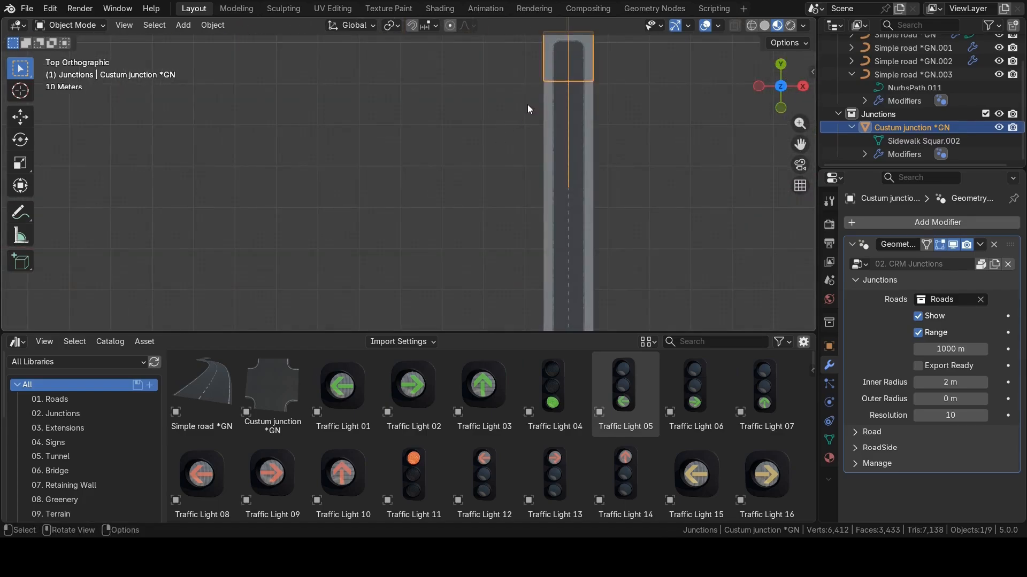
{"action": "middle_click_drag", "start_coordinate": [546, 96], "coordinate": [463, 171], "text": "shift"}
{"action": "scroll", "coordinate": [464, 171], "scroll_direction": "up", "scroll_amount": 1}
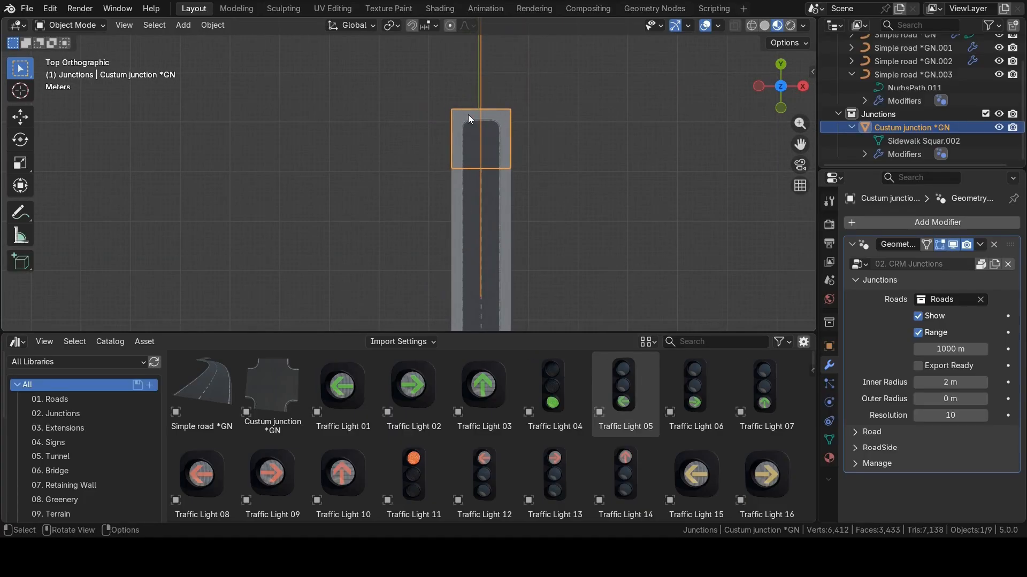
{"action": "scroll", "coordinate": [468, 115], "scroll_direction": "down", "scroll_amount": 5}
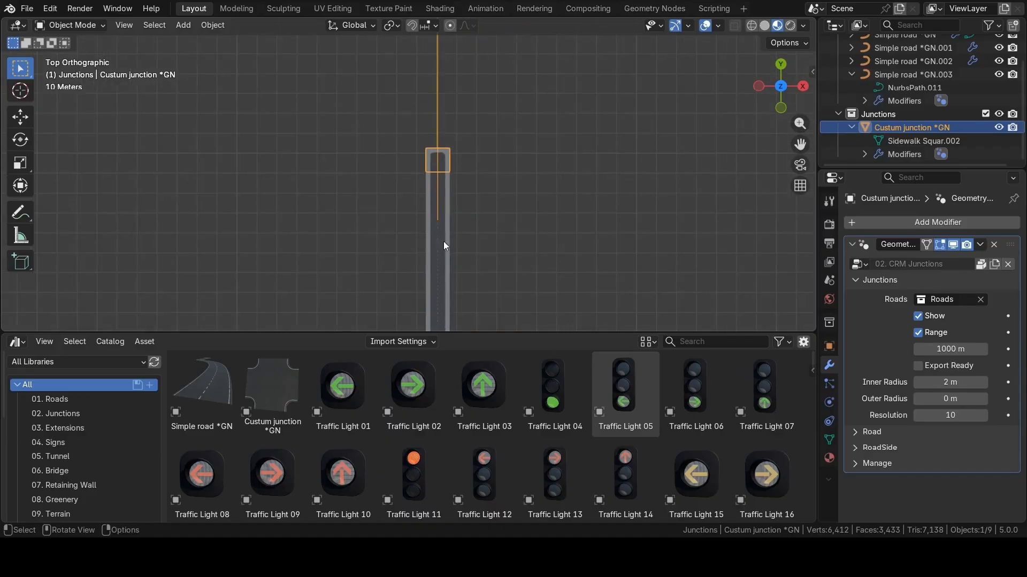
Duplicate the vertical road north of the crossing and move the copy along Y so it continues the road.
{"action": "left_click", "coordinate": [443, 261]}
{"action": "scroll", "coordinate": [448, 257], "scroll_direction": "down", "scroll_amount": 3}
{"action": "scroll", "coordinate": [476, 245], "scroll_direction": "up", "scroll_amount": 4}
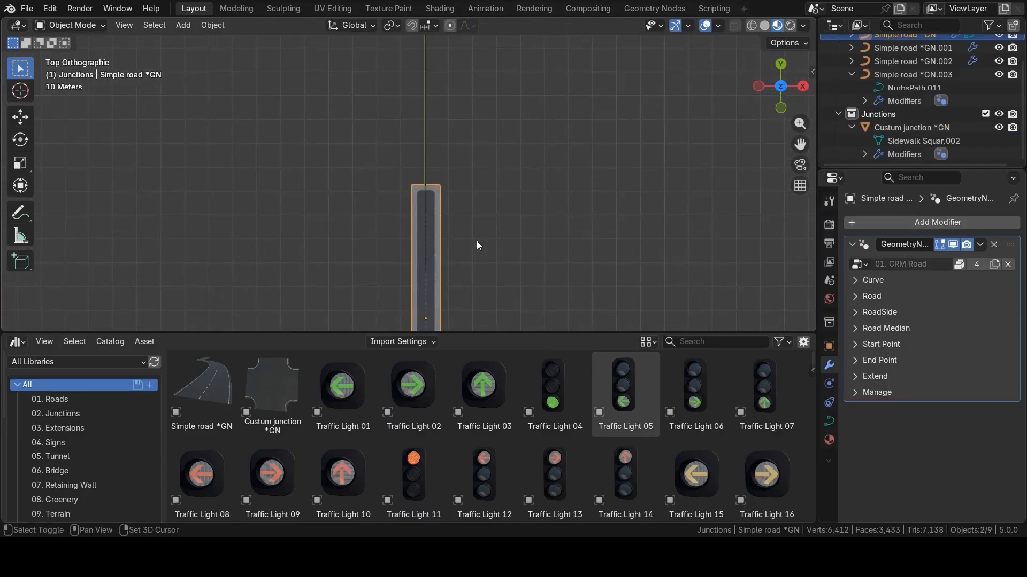
{"action": "key", "text": "shift+d"}
{"action": "key", "text": "y"}
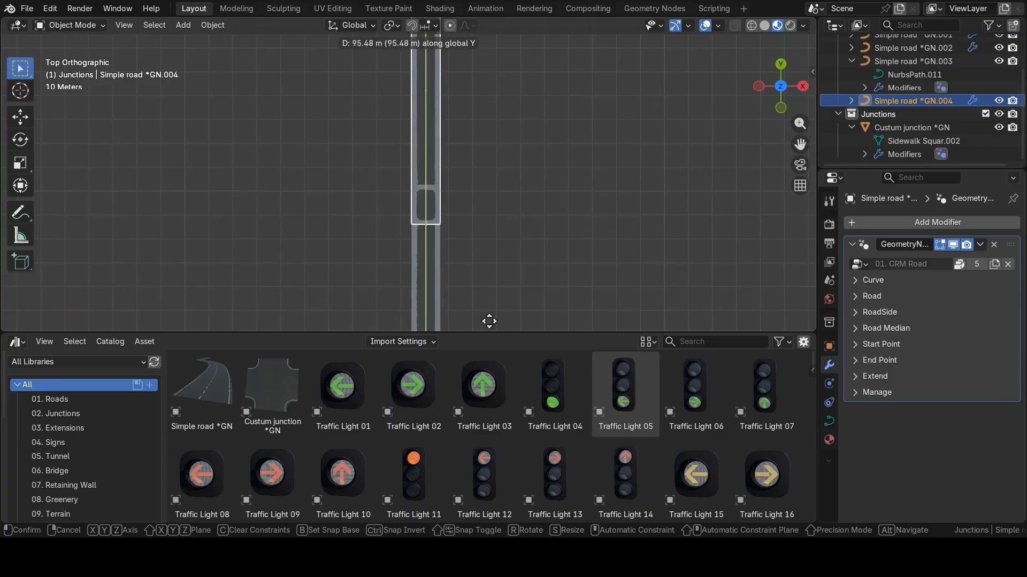
{"action": "left_click", "coordinate": [486, 305]}
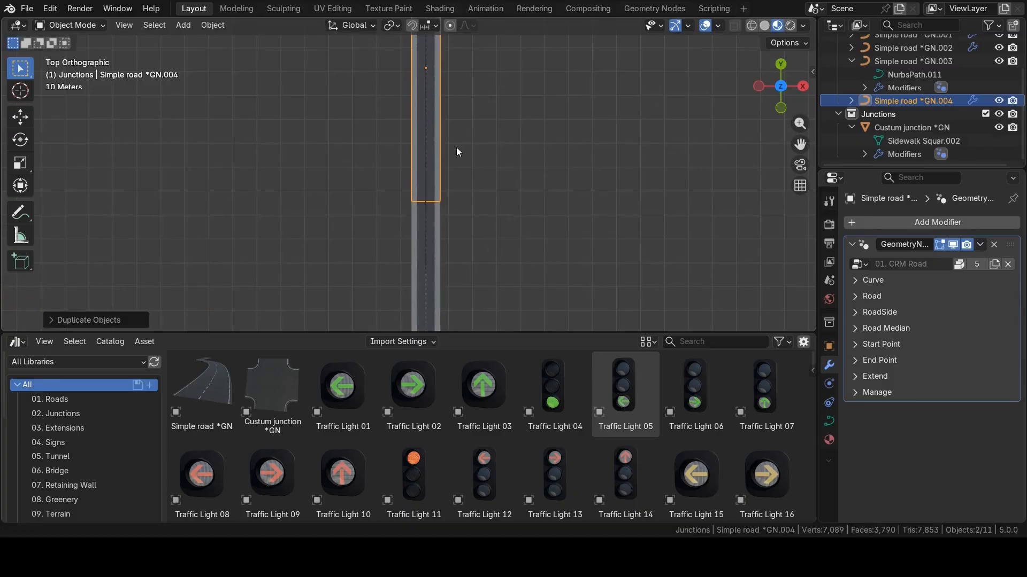
Duplicate the new road segment, place the copy to its west, and rotate it 90 degrees.
{"action": "key", "text": "shift+d"}
{"action": "left_click", "coordinate": [336, 232]}
{"action": "type", "text": "r90"}
{"action": "key", "text": "Return"}
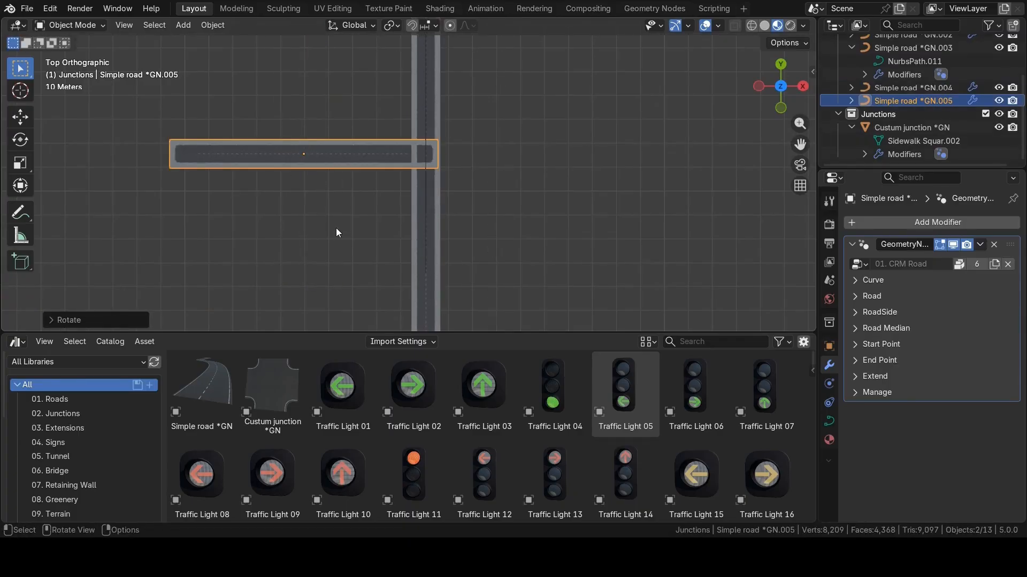
Move the rotated road down along Y and slightly along negative X so its east end meets the vertical road.
{"action": "key", "text": "g"}
{"action": "key", "text": "y"}
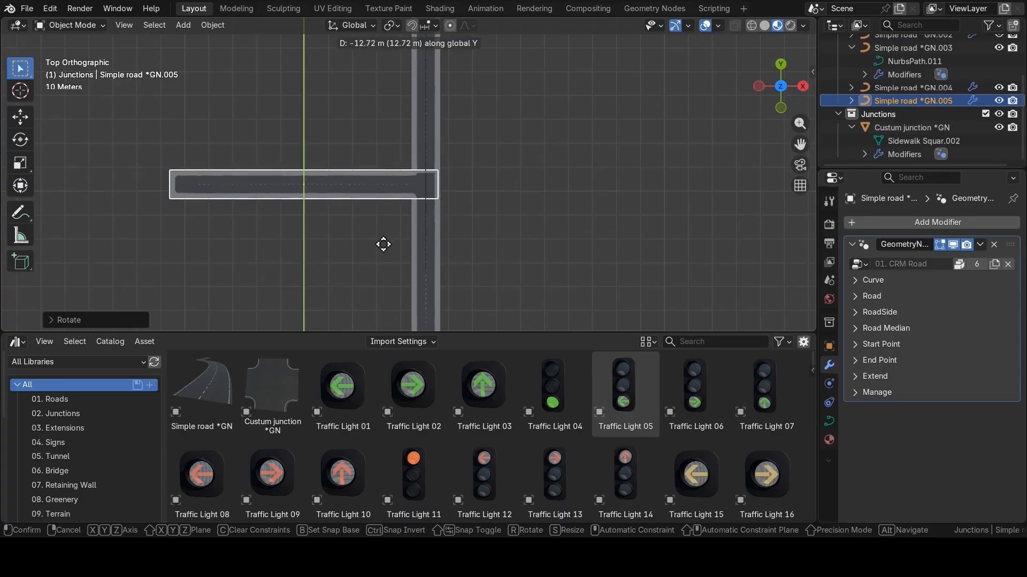
{"action": "left_click", "coordinate": [384, 246]}
{"action": "key", "text": "g"}
{"action": "key", "text": "x"}
{"action": "left_click", "coordinate": [378, 247]}
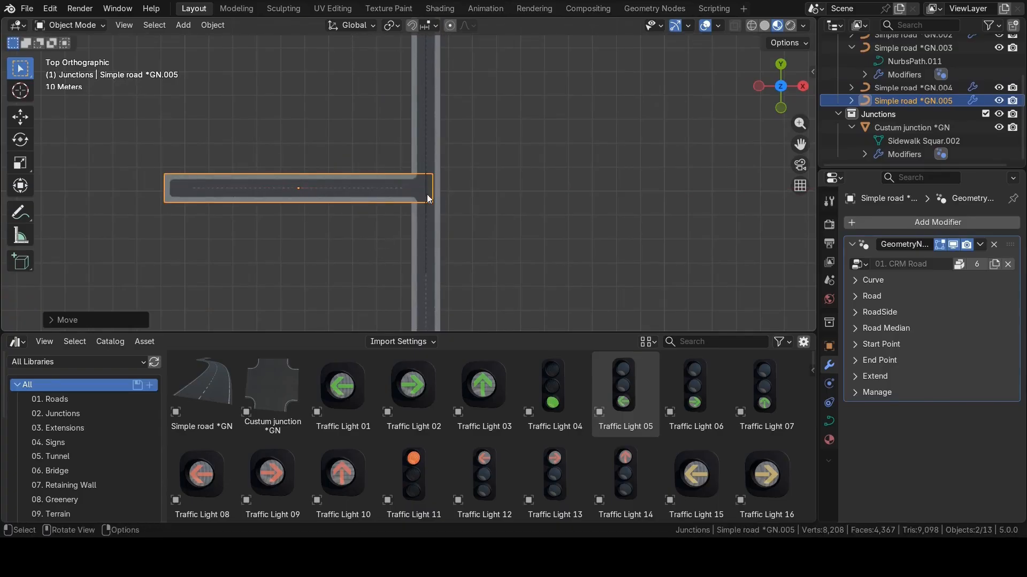
Examine the selected custom junction's outline at the new T-crossing and at the road ends within its range.
{"action": "left_click", "coordinate": [437, 185]}
{"action": "scroll", "coordinate": [447, 216], "scroll_direction": "down", "scroll_amount": 7}
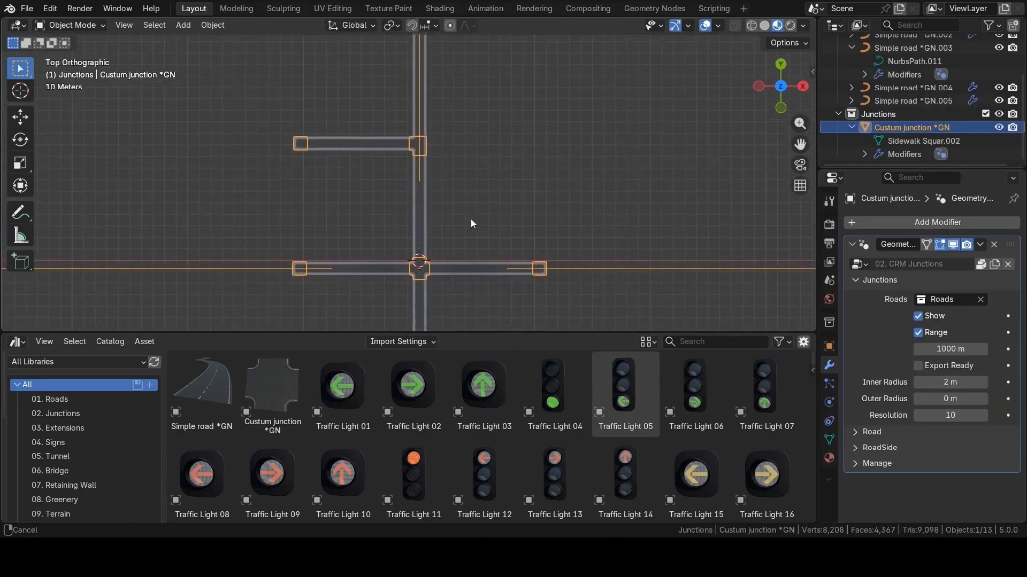
{"action": "scroll", "coordinate": [575, 220], "scroll_direction": "down", "scroll_amount": 2}
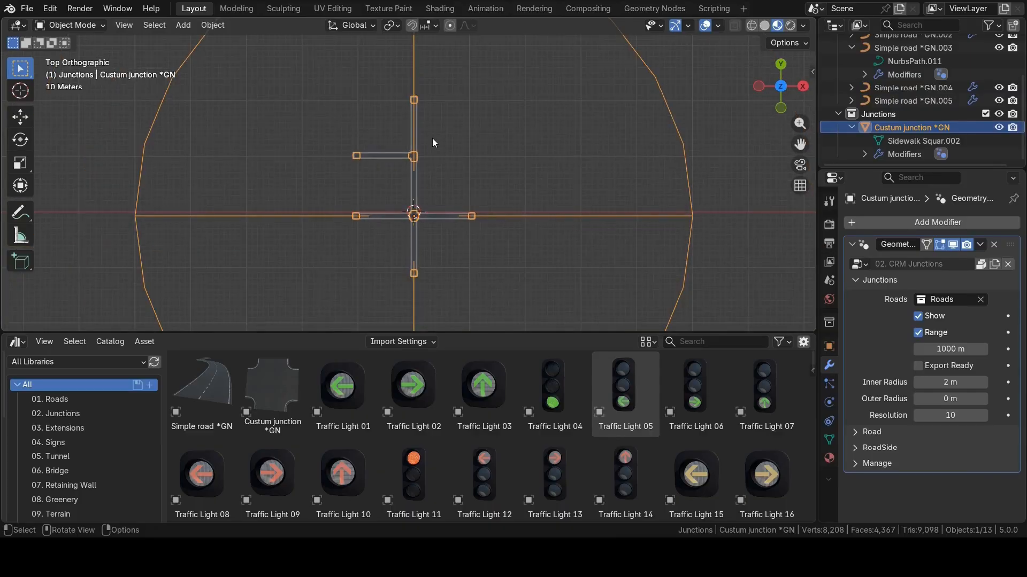
{"action": "scroll", "coordinate": [432, 138], "scroll_direction": "up", "scroll_amount": 8}
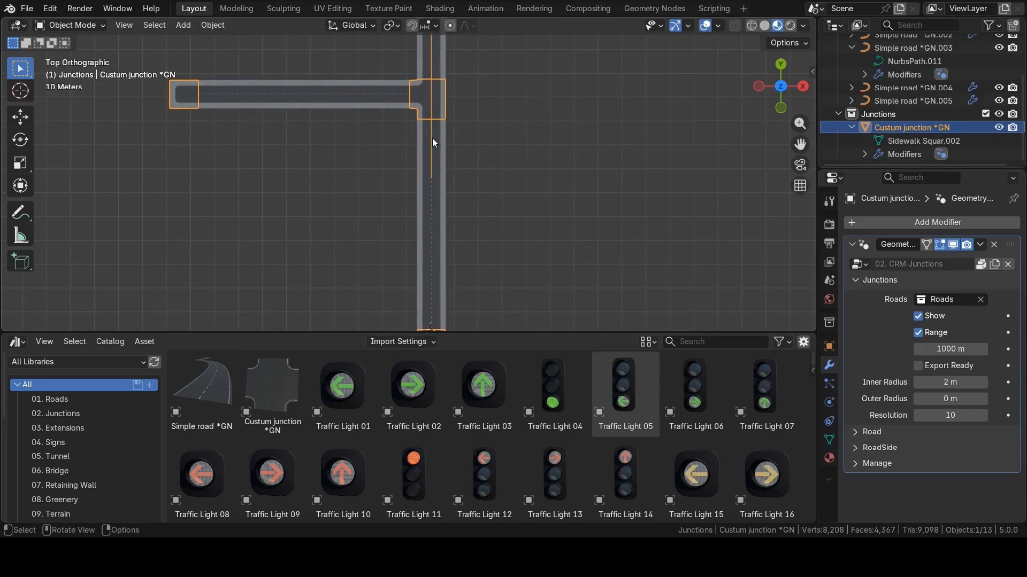
{"action": "scroll", "coordinate": [432, 138], "scroll_direction": "down", "scroll_amount": 3}
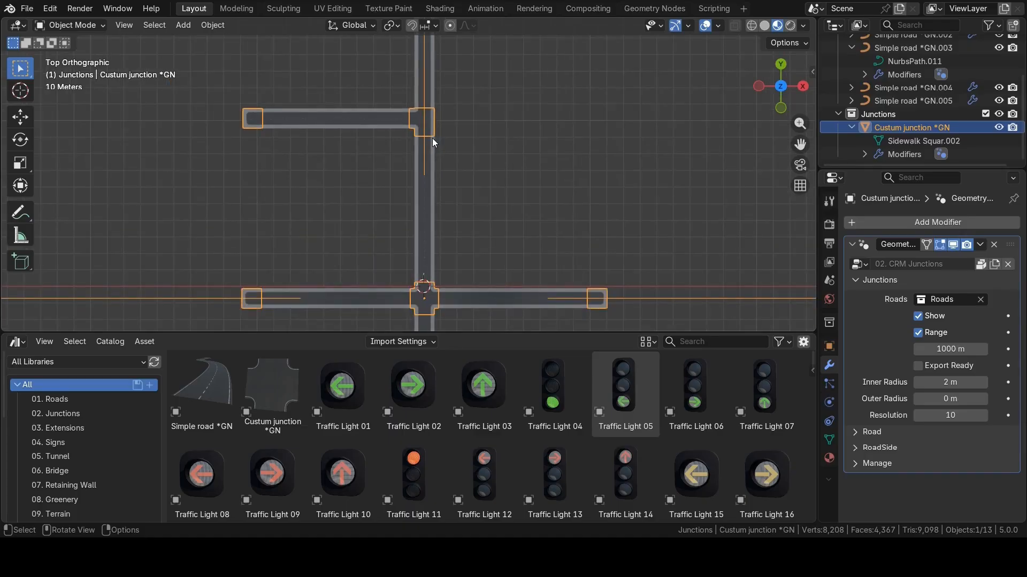
{"action": "scroll", "coordinate": [438, 123], "scroll_direction": "up", "scroll_amount": 10}
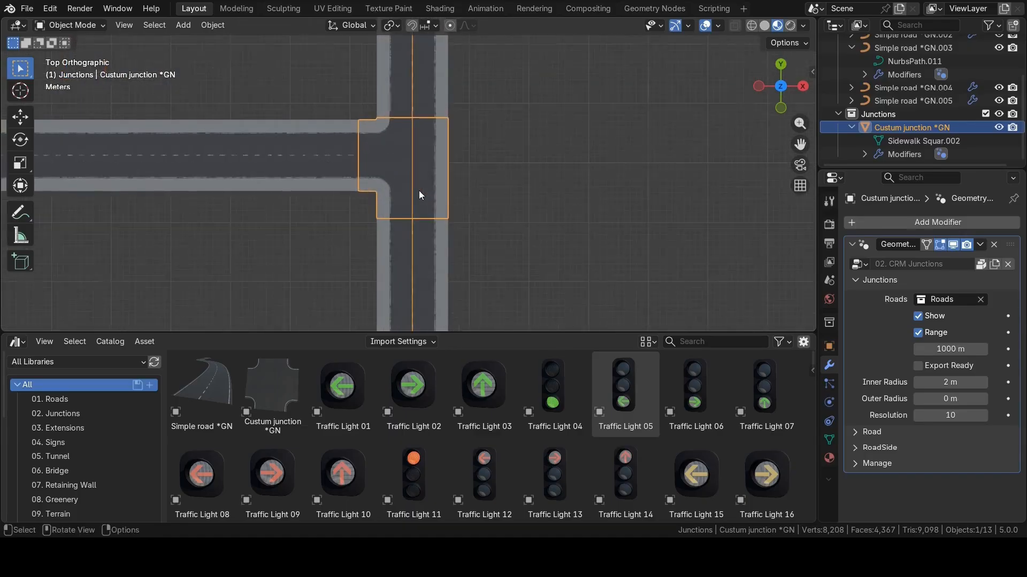
Nudge the side road slightly down along Y and set the custom junction's Outer Radius to 1.37 m.
{"action": "left_click", "coordinate": [266, 148]}
{"action": "key", "text": "g"}
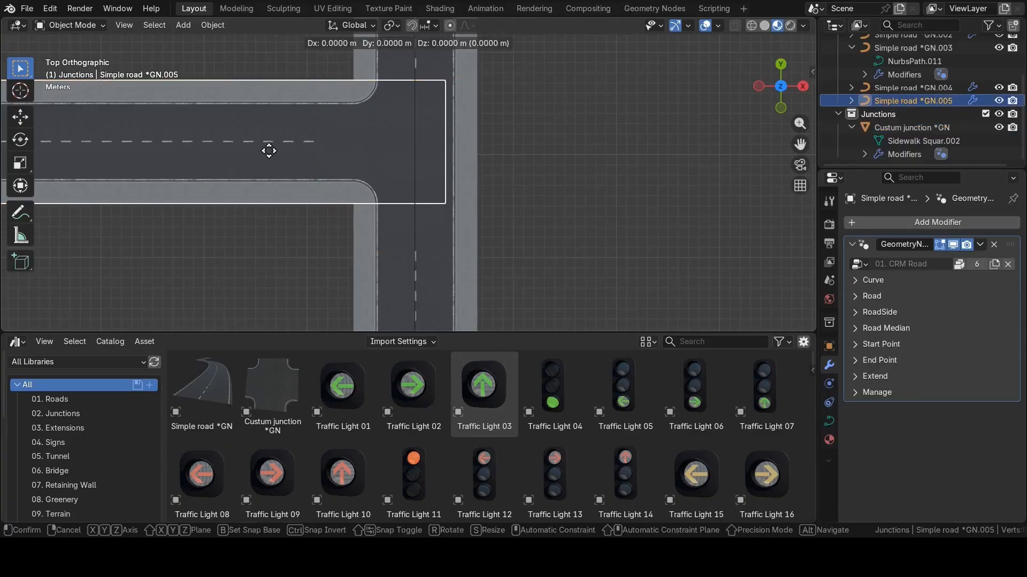
{"action": "key", "text": "y"}
{"action": "left_click", "coordinate": [266, 166]}
{"action": "left_click", "coordinate": [437, 138]}
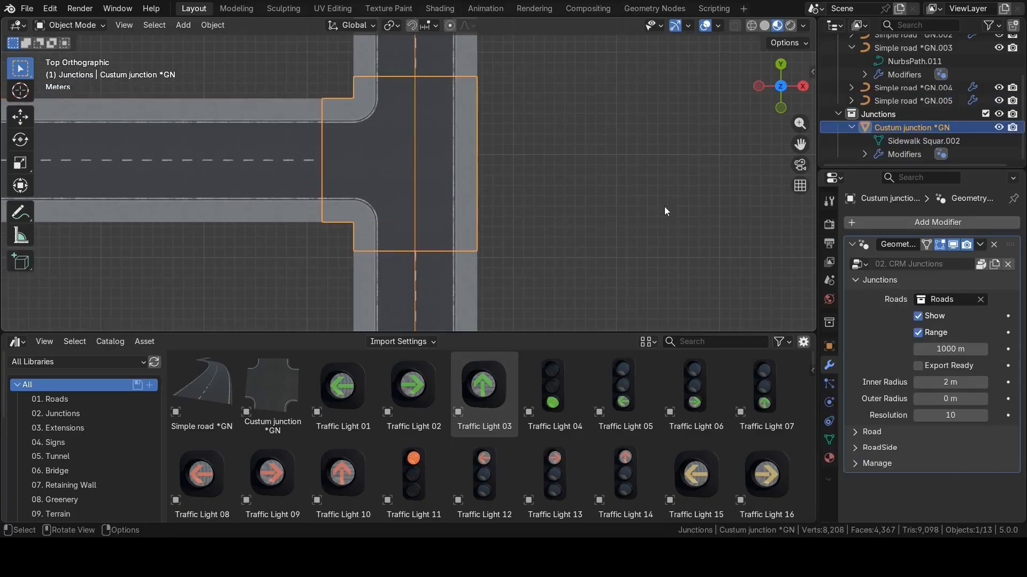
{"action": "left_click_drag", "start_coordinate": [944, 399], "coordinate": [967, 399]}
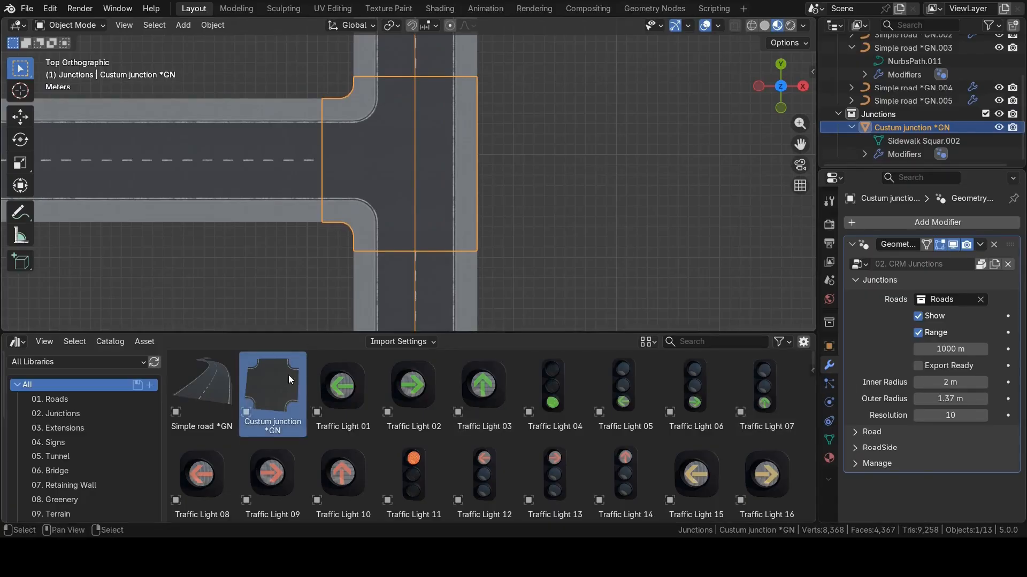
Add a second custom junction asset at the T-crossing and assign the Roads collection to it.
{"action": "left_click_drag", "start_coordinate": [287, 374], "coordinate": [403, 157]}
{"action": "left_click", "coordinate": [956, 300]}
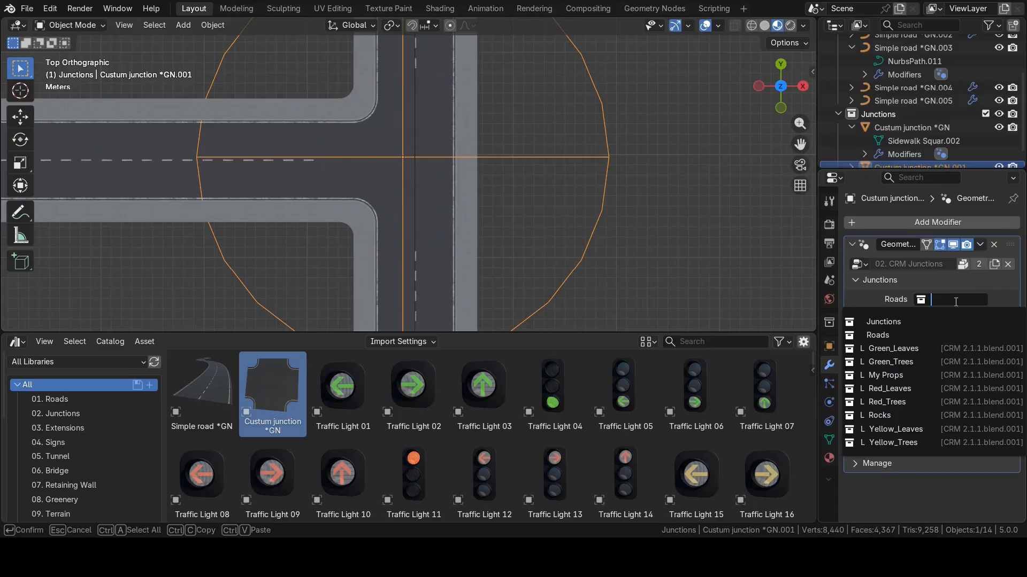
{"action": "left_click", "coordinate": [920, 334]}
Switch the viewport to rendered shading with the Cycles engine and turn off Scene World lighting.
{"action": "left_click", "coordinate": [790, 26]}
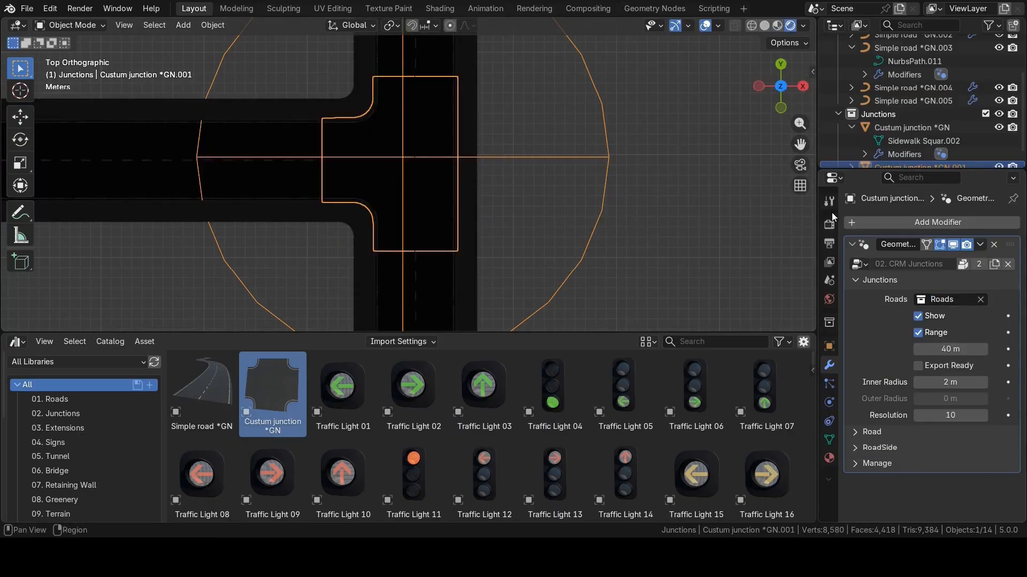
{"action": "left_click", "coordinate": [829, 224]}
{"action": "left_click", "coordinate": [932, 223]}
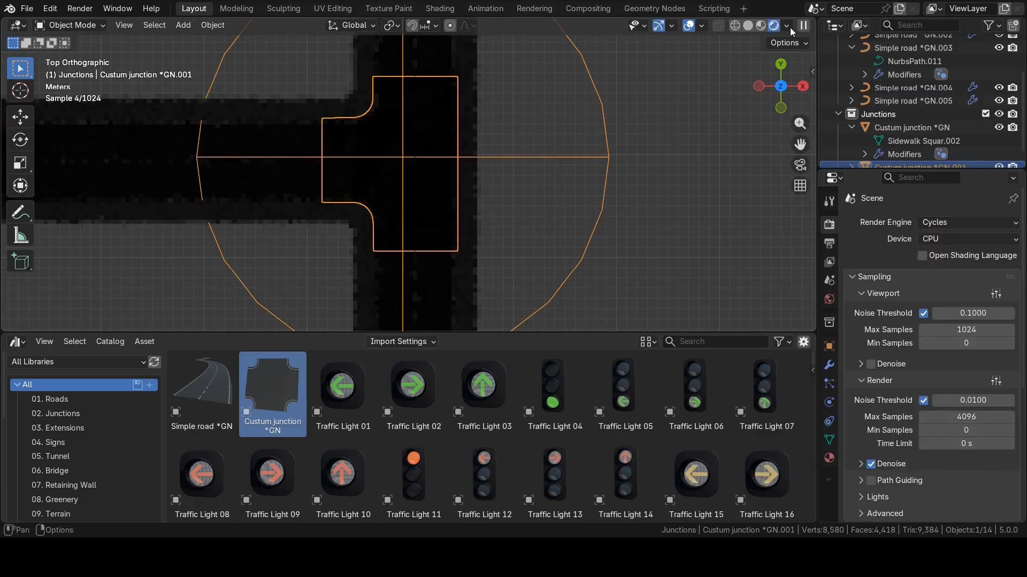
{"action": "left_click", "coordinate": [786, 26]}
{"action": "left_click", "coordinate": [711, 146]}
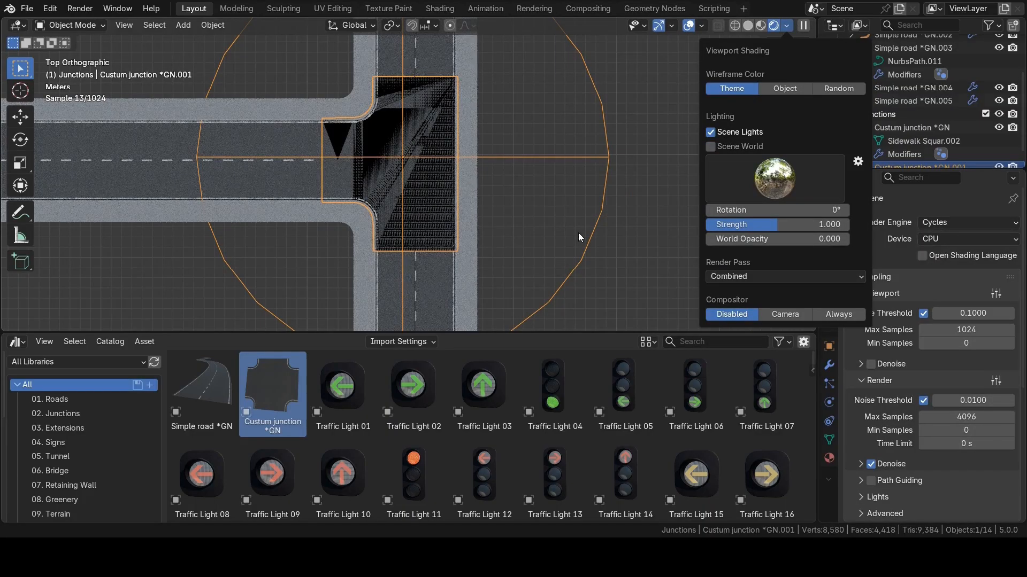
{"action": "left_click", "coordinate": [602, 239]}
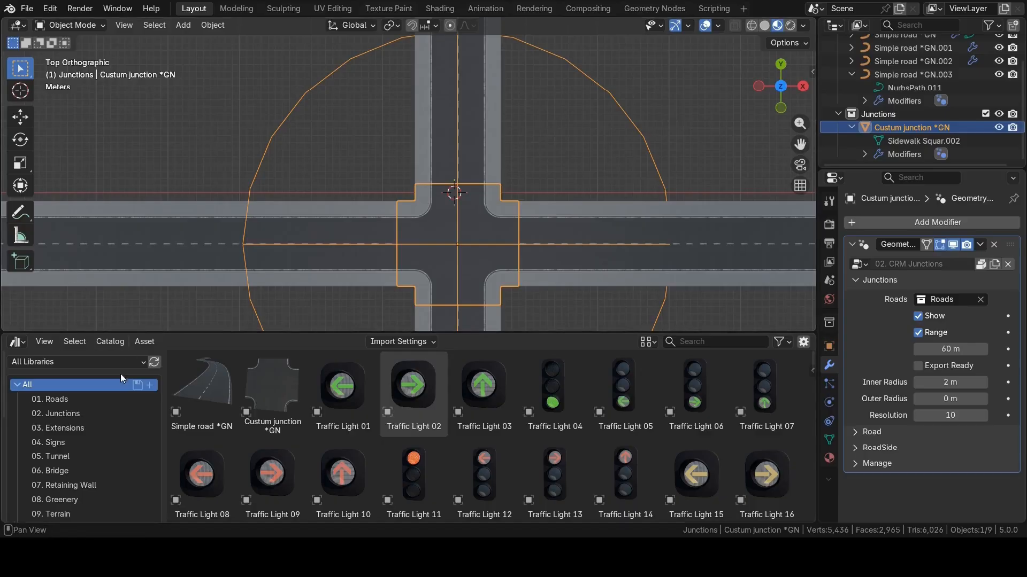
Place the Extension Squar asset from 03. Extensions just northwest of the crossing and move it to the Roads collection.
{"action": "left_click", "coordinate": [82, 431]}
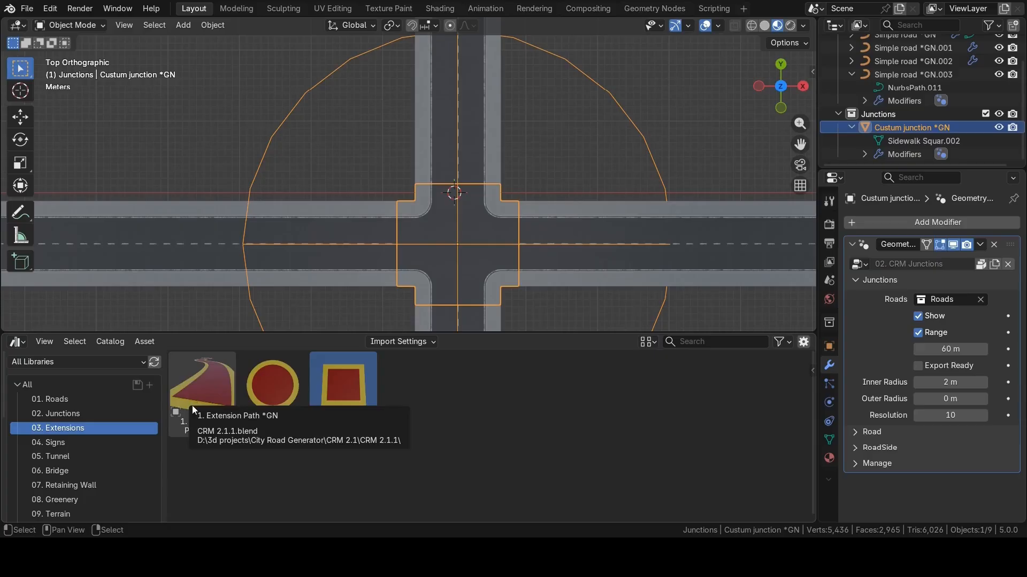
{"action": "left_click", "coordinate": [360, 479]}
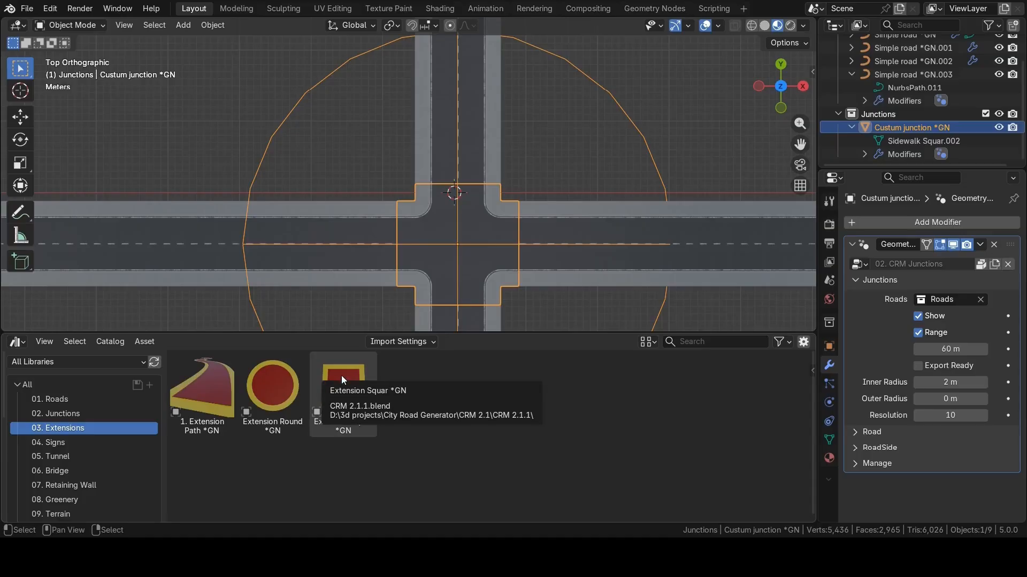
{"action": "left_click_drag", "start_coordinate": [341, 375], "coordinate": [348, 145]}
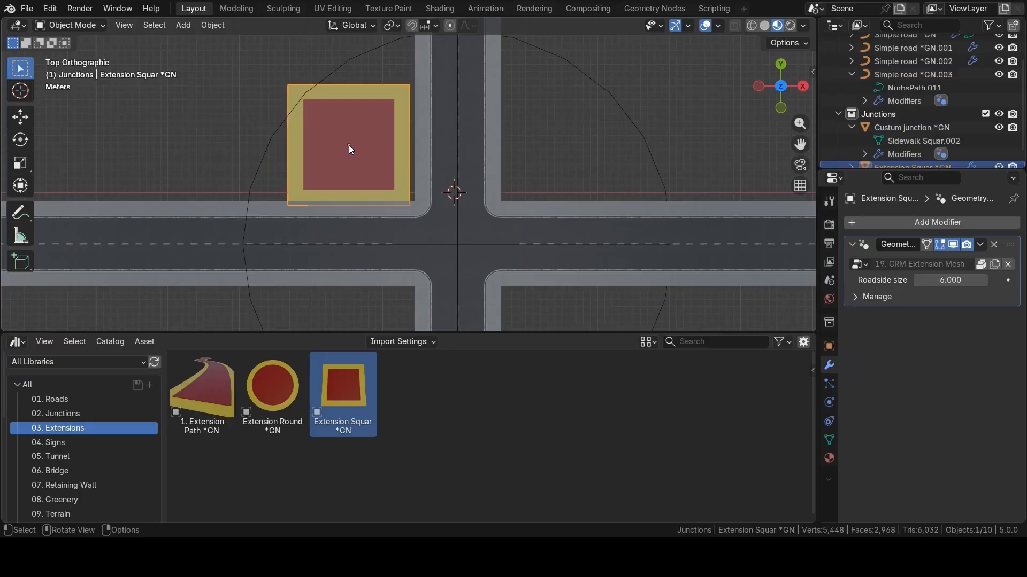
{"action": "left_click", "coordinate": [348, 139]}
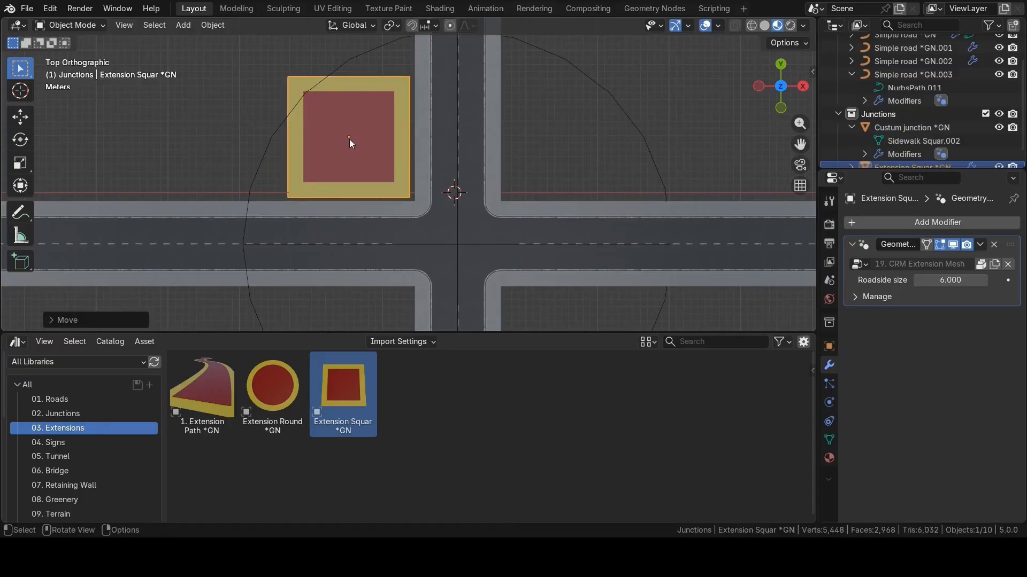
{"action": "key", "text": "m"}
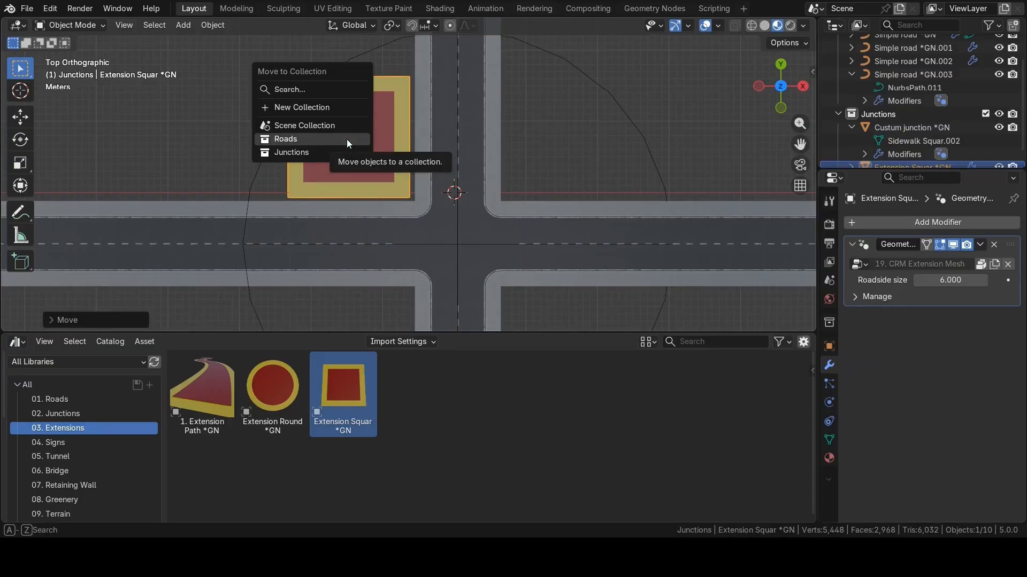
{"action": "left_click", "coordinate": [320, 140]}
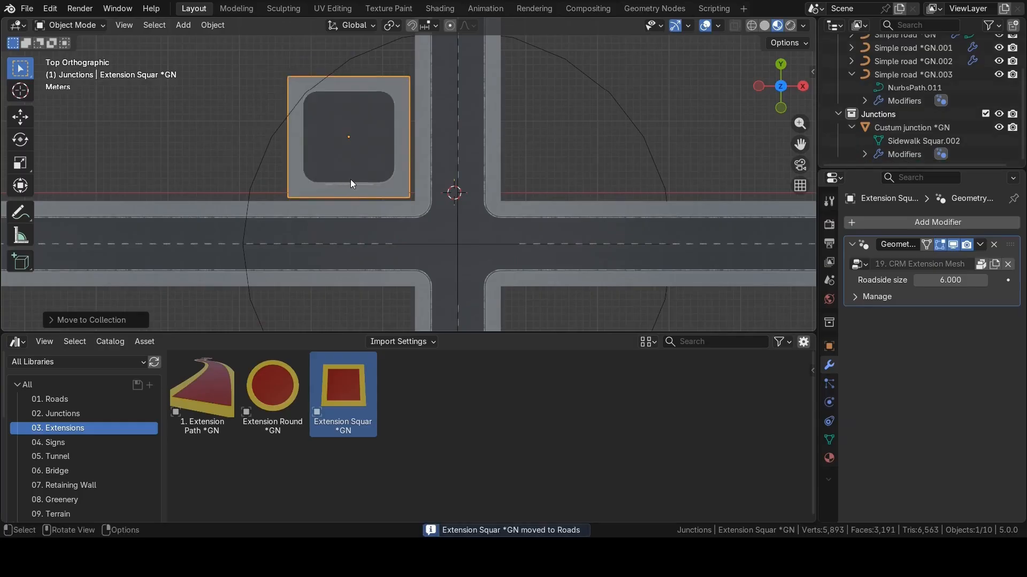
Turn off the geometry nodes modifier's viewport display for both vertical roads at the crossing.
{"action": "middle_click_drag", "start_coordinate": [535, 173], "coordinate": [534, 198], "text": "shift"}
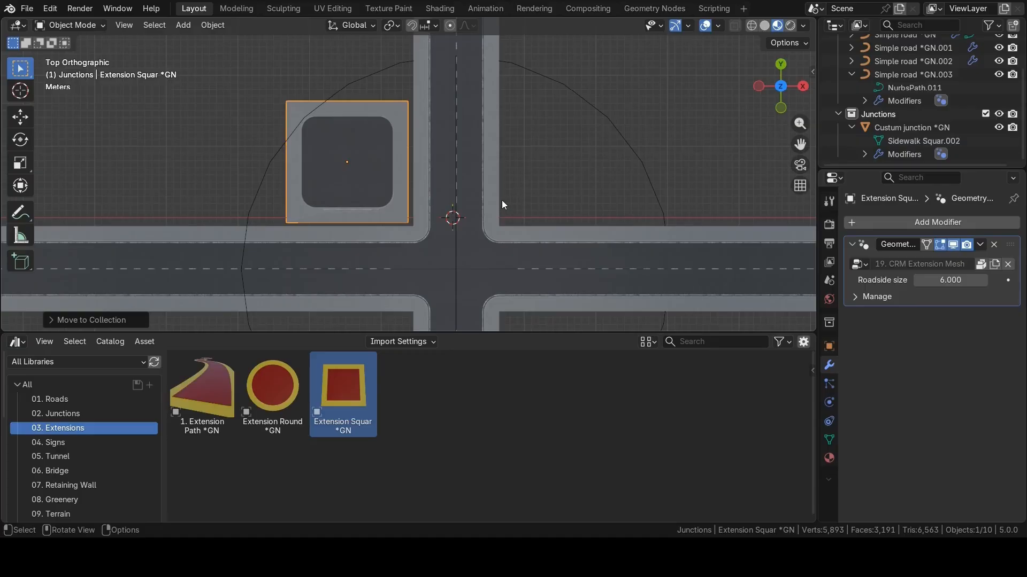
{"action": "scroll", "coordinate": [478, 256], "scroll_direction": "up", "scroll_amount": 1}
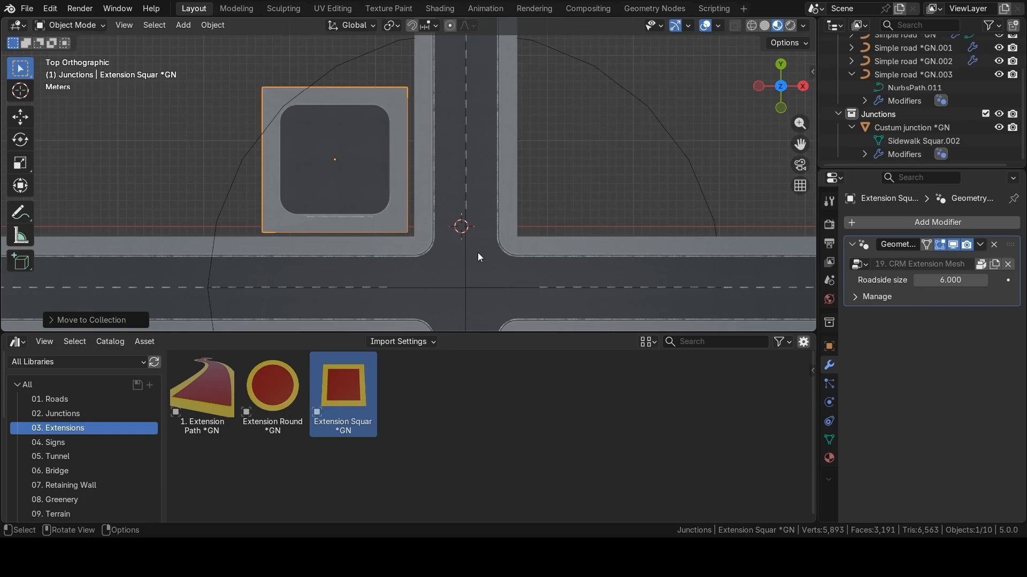
{"action": "scroll", "coordinate": [477, 252], "scroll_direction": "down", "scroll_amount": 1}
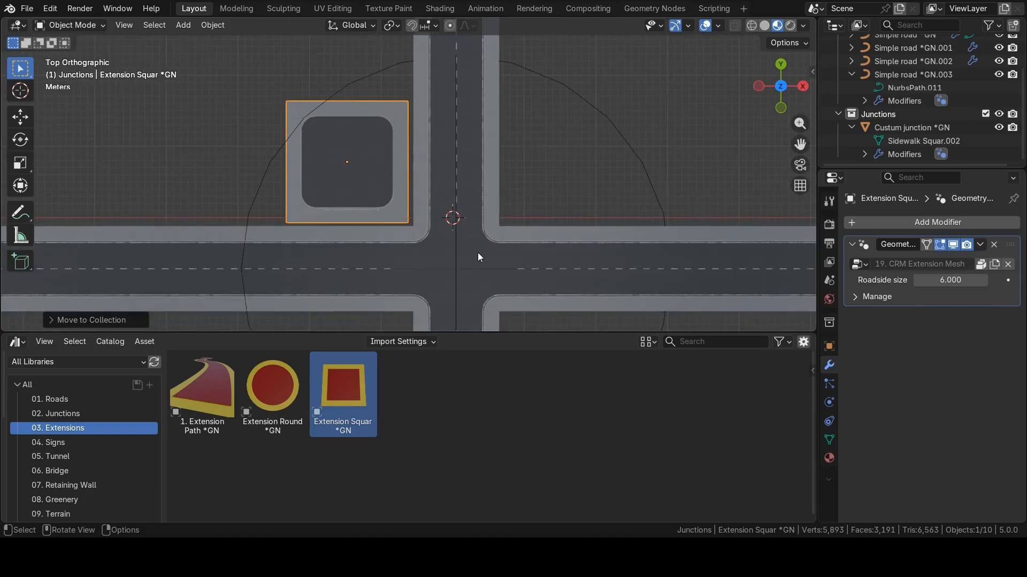
{"action": "left_click", "coordinate": [480, 109]}
{"action": "scroll", "coordinate": [495, 187], "scroll_direction": "down", "scroll_amount": 2}
{"action": "middle_click_drag", "start_coordinate": [488, 268], "coordinate": [464, 216], "text": "shift"}
{"action": "left_click", "coordinate": [432, 259], "text": "shift"}
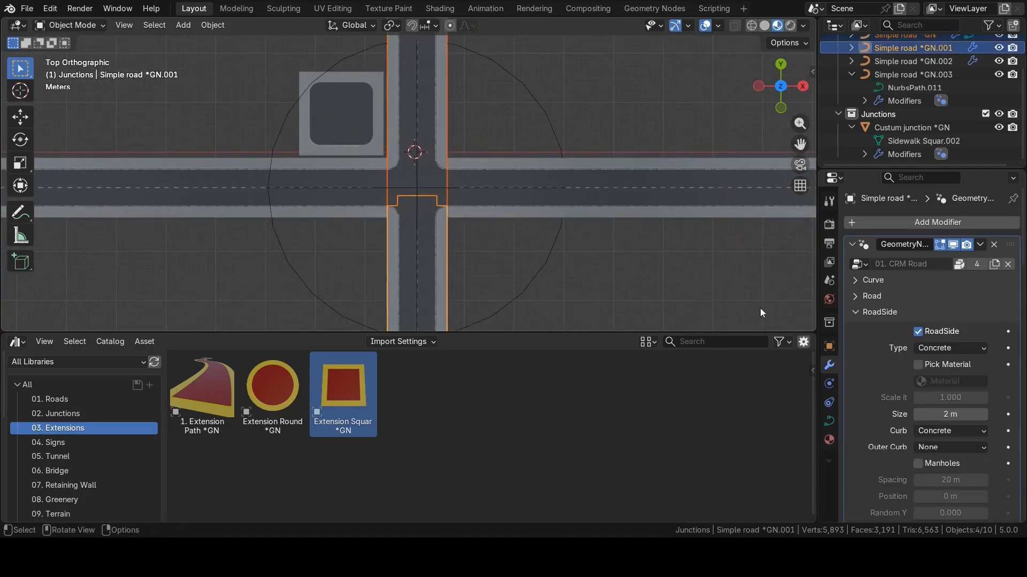
{"action": "left_click", "coordinate": [951, 244]}
Hide Simple road *GN and Simple road *GN.001 in the viewport.
{"action": "scroll", "coordinate": [931, 76], "scroll_direction": "up", "scroll_amount": 2}
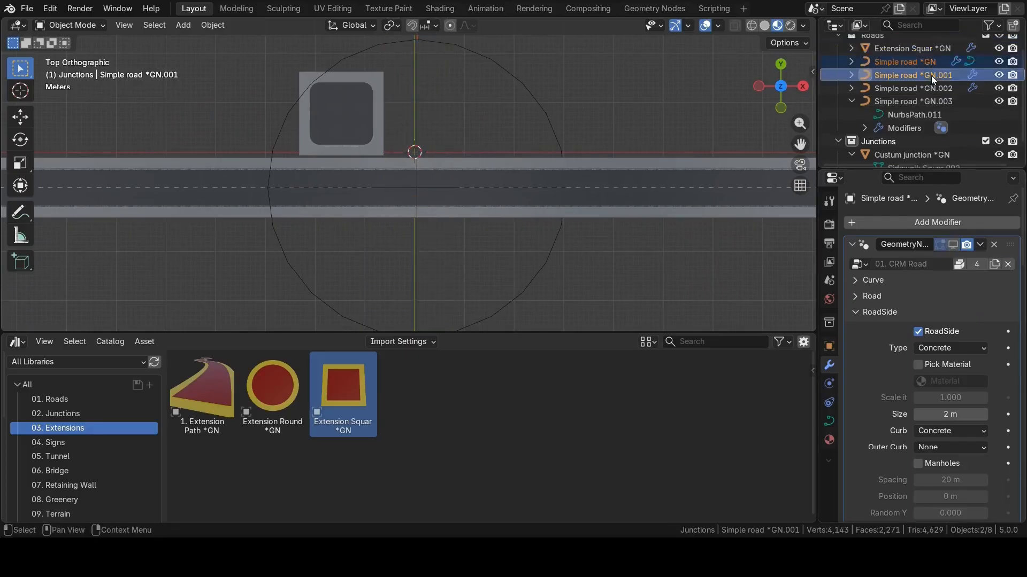
{"action": "scroll", "coordinate": [931, 76], "scroll_direction": "up", "scroll_amount": 1}
{"action": "left_click", "coordinate": [998, 82]}
{"action": "left_click", "coordinate": [999, 95]}
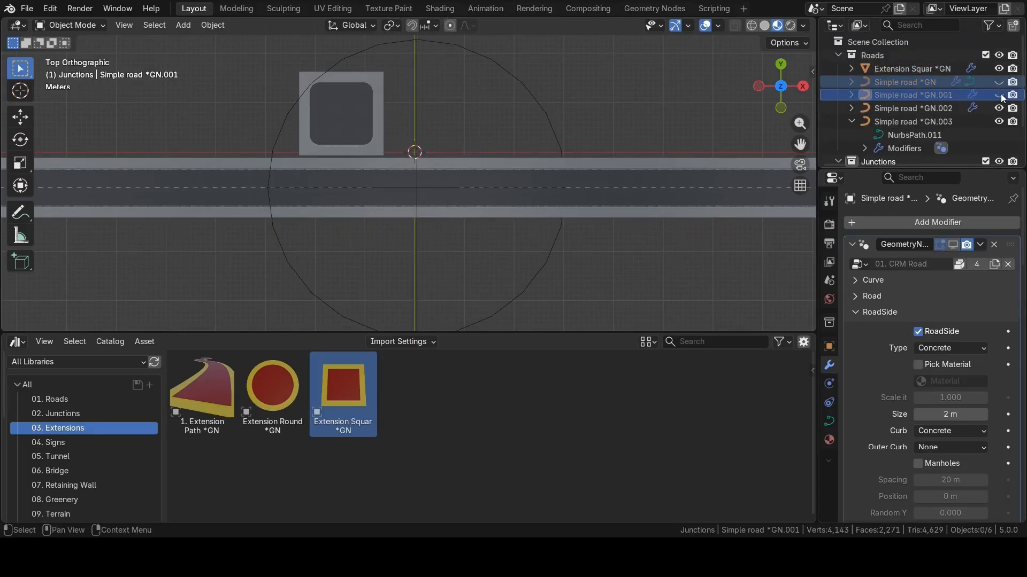
Move the east horizontal road along positive X, away from the crossing.
{"action": "scroll", "coordinate": [534, 175], "scroll_direction": "up", "scroll_amount": 3}
{"action": "left_click", "coordinate": [545, 194]}
{"action": "scroll", "coordinate": [544, 194], "scroll_direction": "down", "scroll_amount": 2}
{"action": "middle_click_drag", "start_coordinate": [519, 201], "coordinate": [496, 222], "text": "shift"}
{"action": "key", "text": "g"}
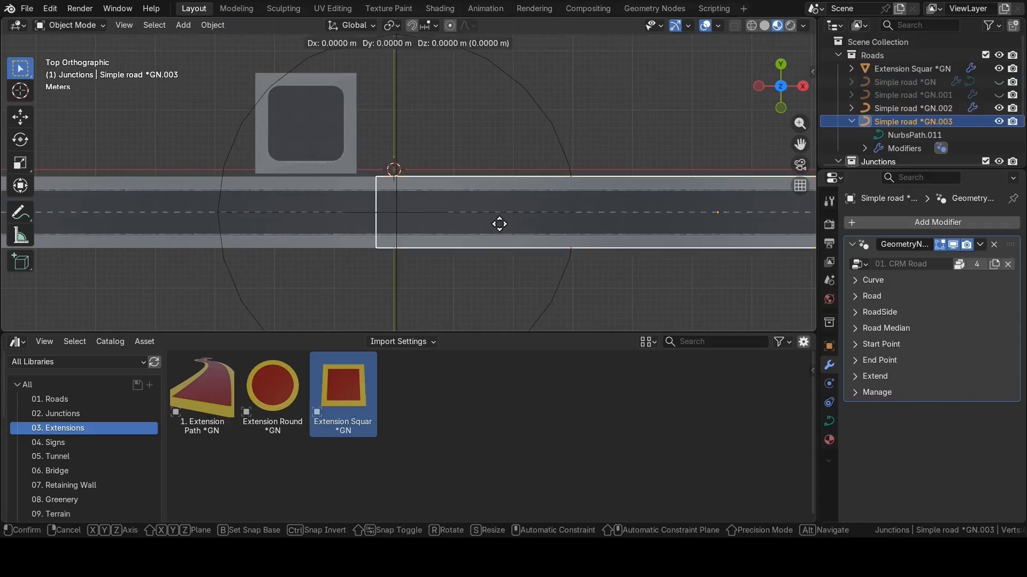
{"action": "left_click", "coordinate": [581, 221]}
Move the west horizontal road about -15 m along X to open a gap between the two roads.
{"action": "left_click", "coordinate": [298, 219]}
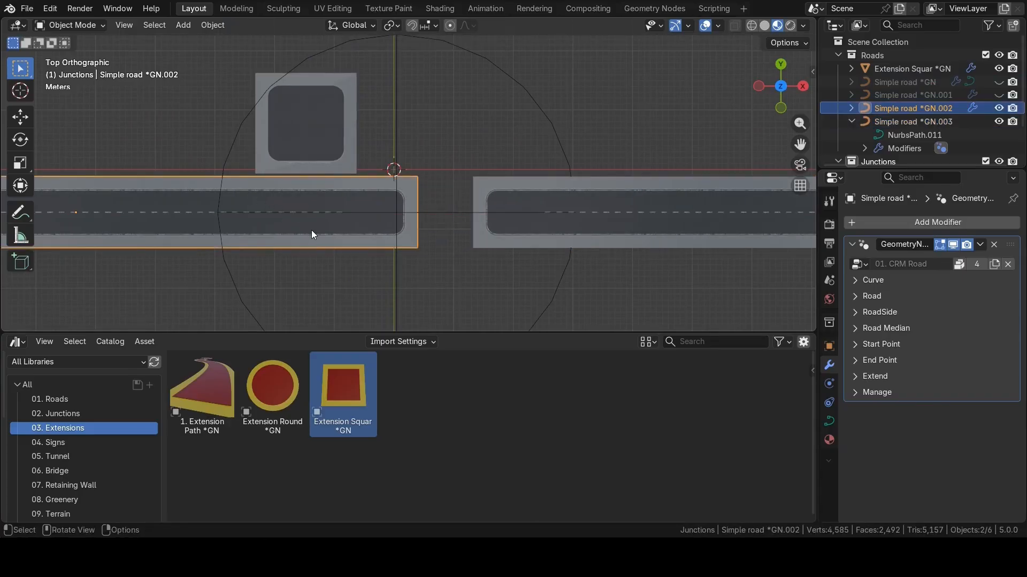
{"action": "key", "text": "g"}
{"action": "key", "text": "x"}
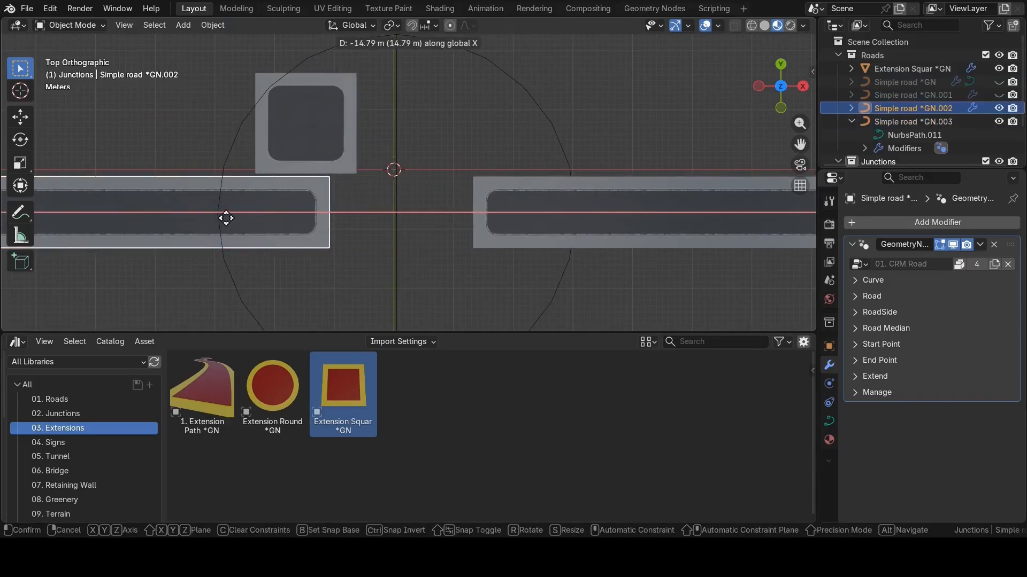
{"action": "left_click", "coordinate": [220, 216]}
Turn off the custom junction's Show option and move the square extension into the gap between the two horizontal roads.
{"action": "left_click", "coordinate": [565, 281]}
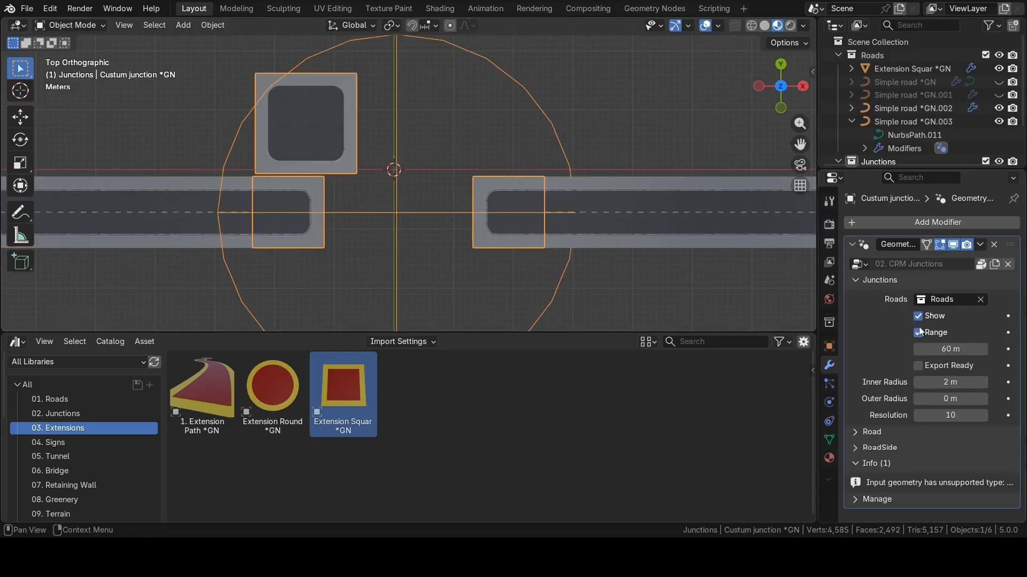
{"action": "left_click", "coordinate": [313, 128]}
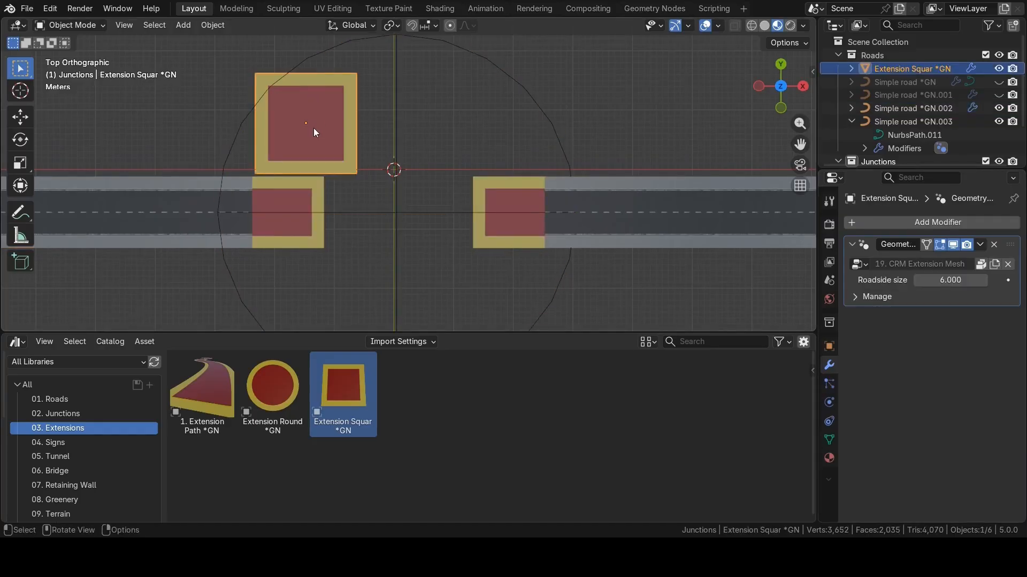
{"action": "key", "text": "g"}
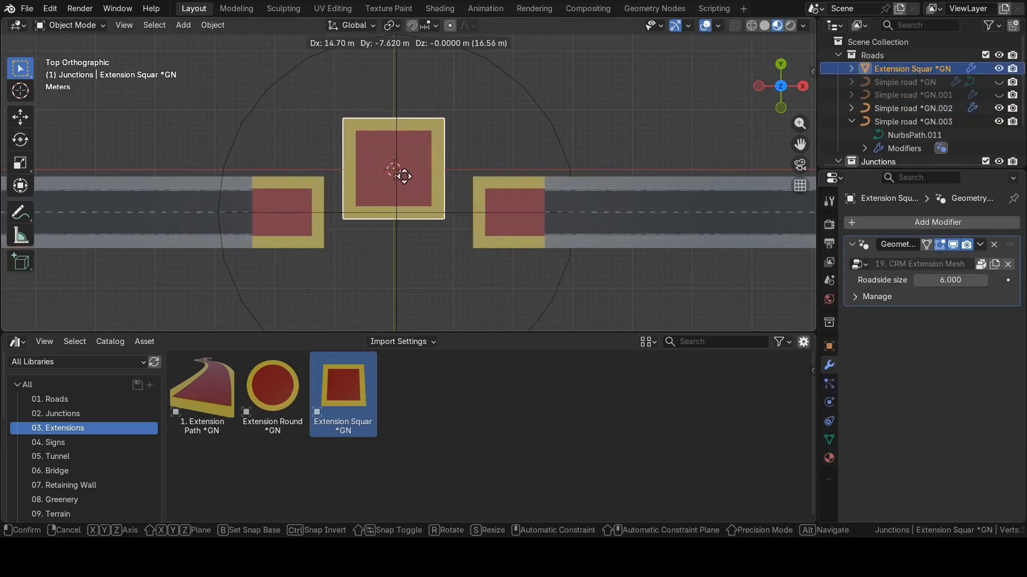
{"action": "left_click", "coordinate": [408, 193]}
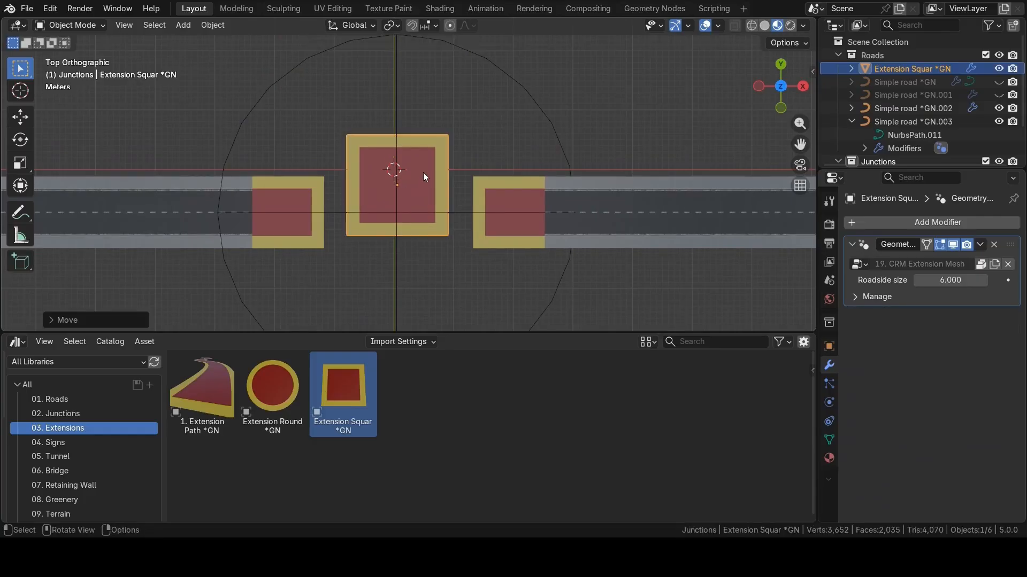
Lengthen the facing tongues of both horizontal roads until they overlap across the gap, setting the west road's end-point Tongue Size to 26.5 m.
{"action": "scroll", "coordinate": [423, 183], "scroll_direction": "up", "scroll_amount": 2}
{"action": "scroll", "coordinate": [422, 184], "scroll_direction": "down", "scroll_amount": 1}
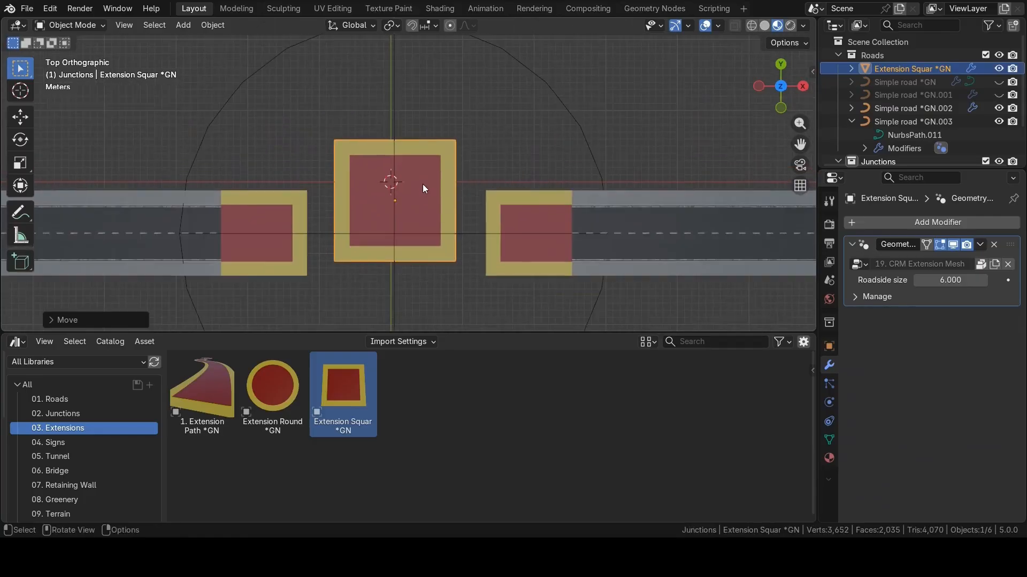
{"action": "left_click", "coordinate": [577, 213]}
{"action": "left_click", "coordinate": [220, 208], "text": "shift"}
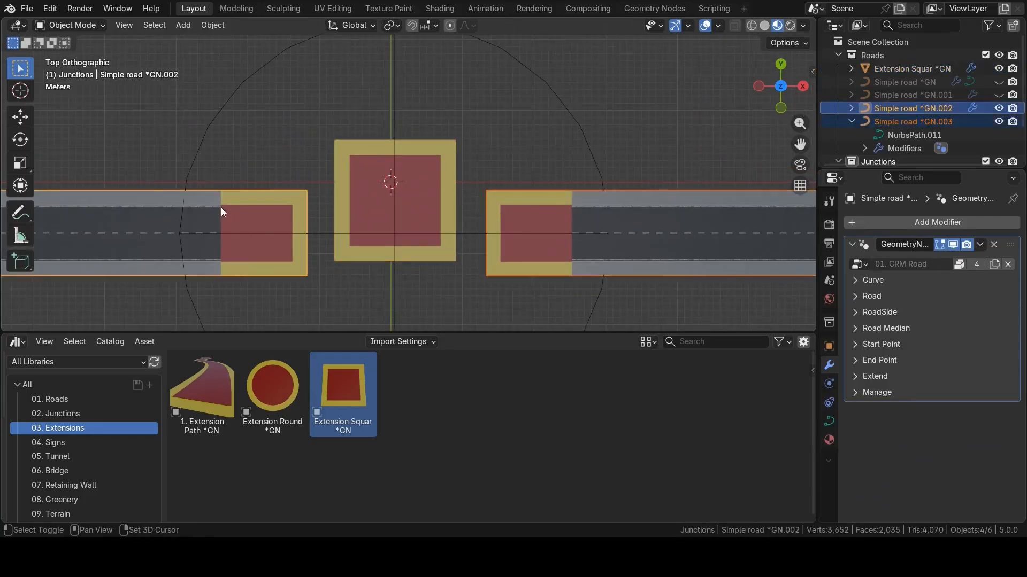
{"action": "left_click", "coordinate": [855, 345]}
{"action": "left_click_drag", "start_coordinate": [946, 363], "coordinate": [982, 379]}
{"action": "left_click", "coordinate": [357, 216]}
{"action": "left_click", "coordinate": [877, 345]}
{"action": "left_click", "coordinate": [868, 360]}
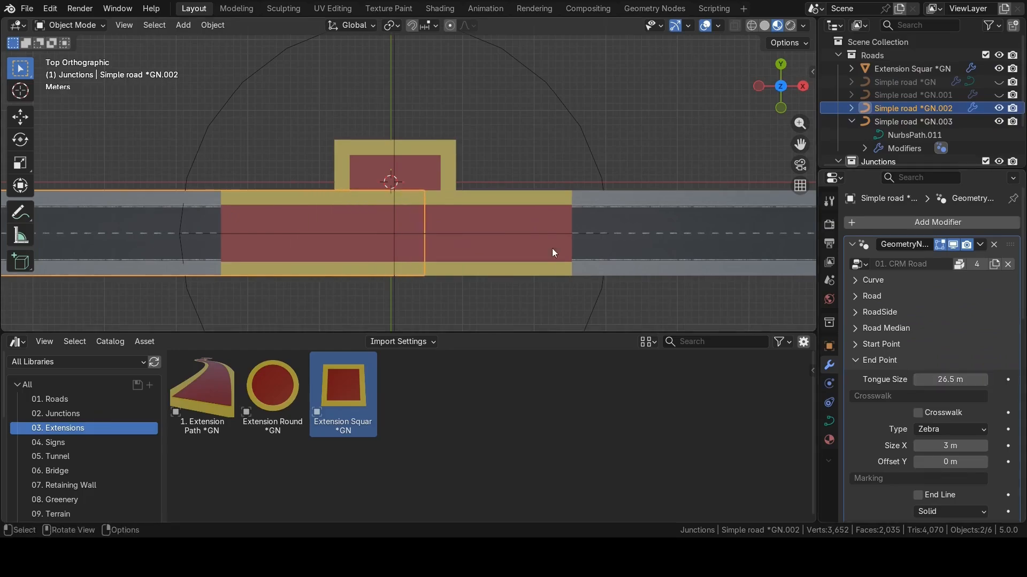
Check the east road's location height and set the square extension's Z location to 1 m to match it.
{"action": "left_click", "coordinate": [418, 169]}
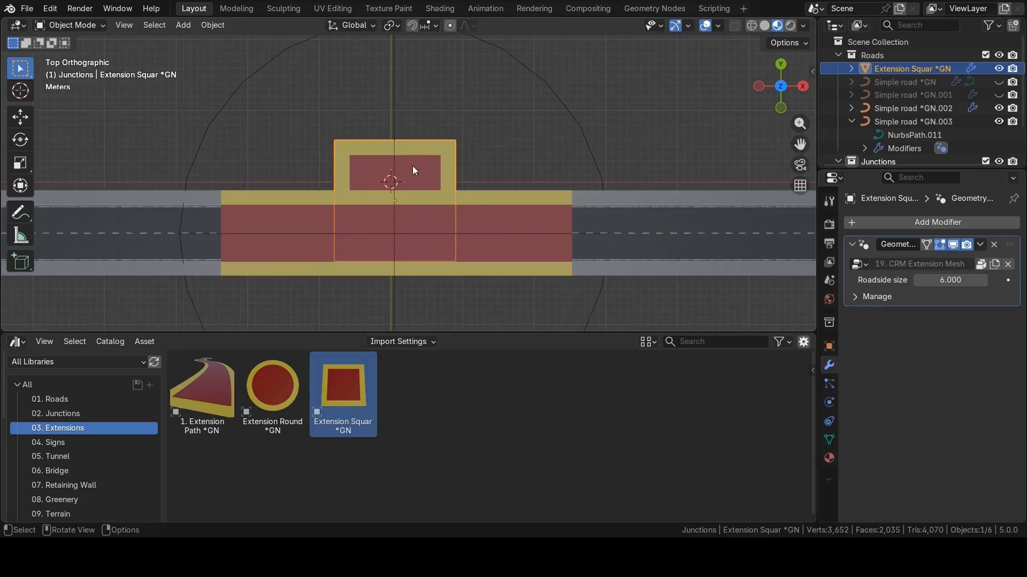
{"action": "key", "text": "n"}
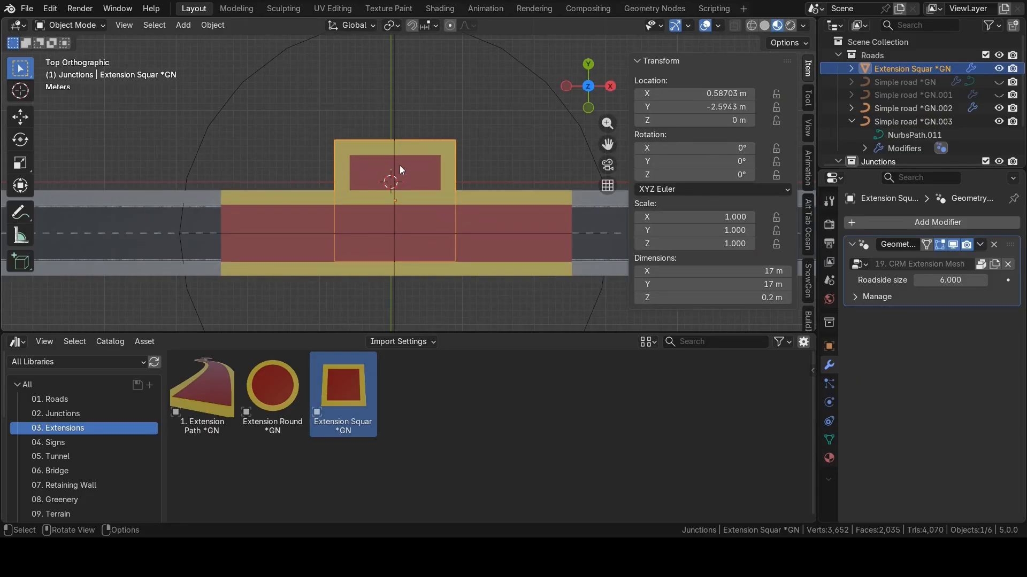
{"action": "left_click", "coordinate": [592, 208]}
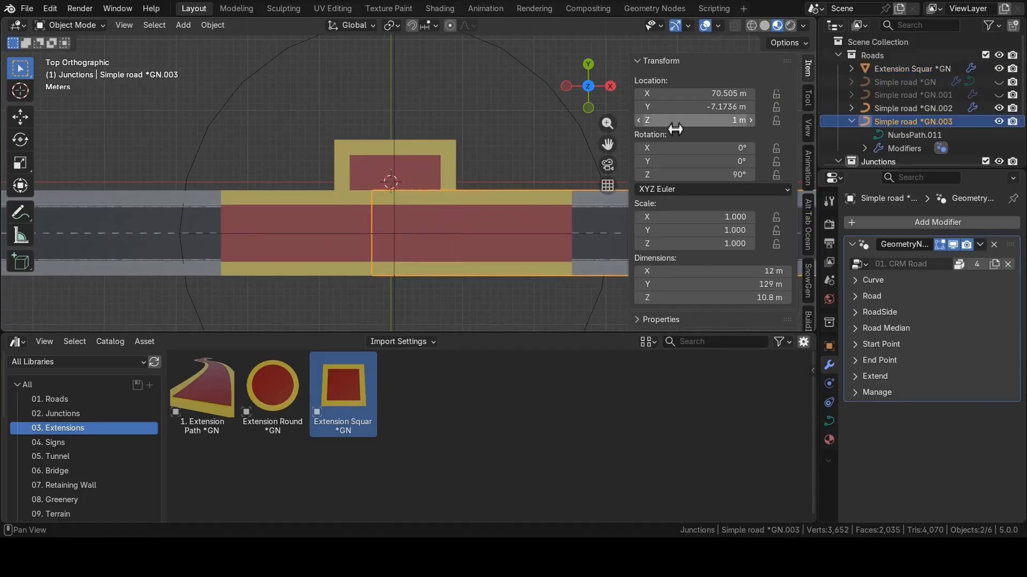
{"action": "left_click", "coordinate": [448, 157]}
{"action": "double_click", "coordinate": [694, 123]}
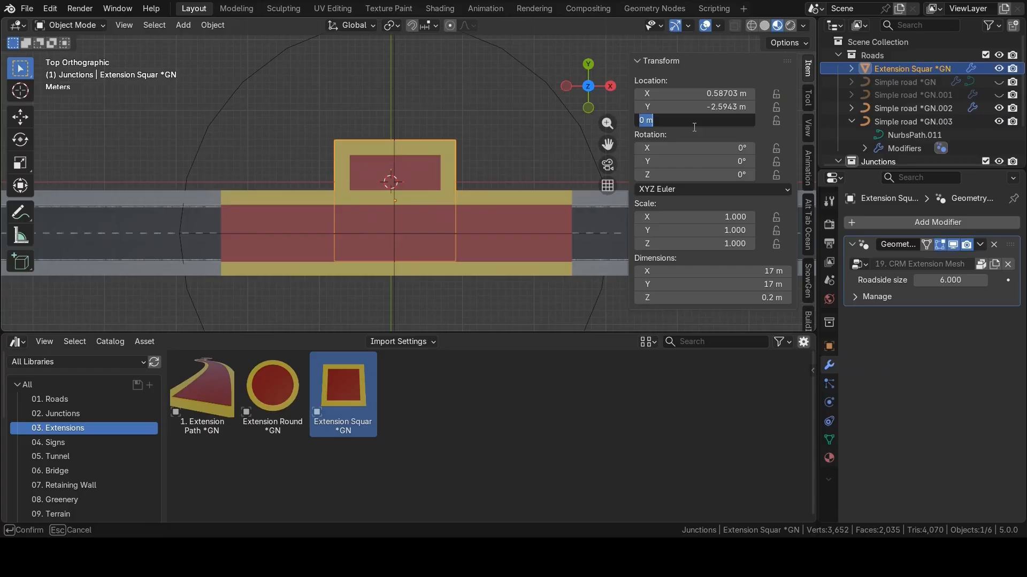
{"action": "type", "text": "1"}
{"action": "key", "text": "Return"}
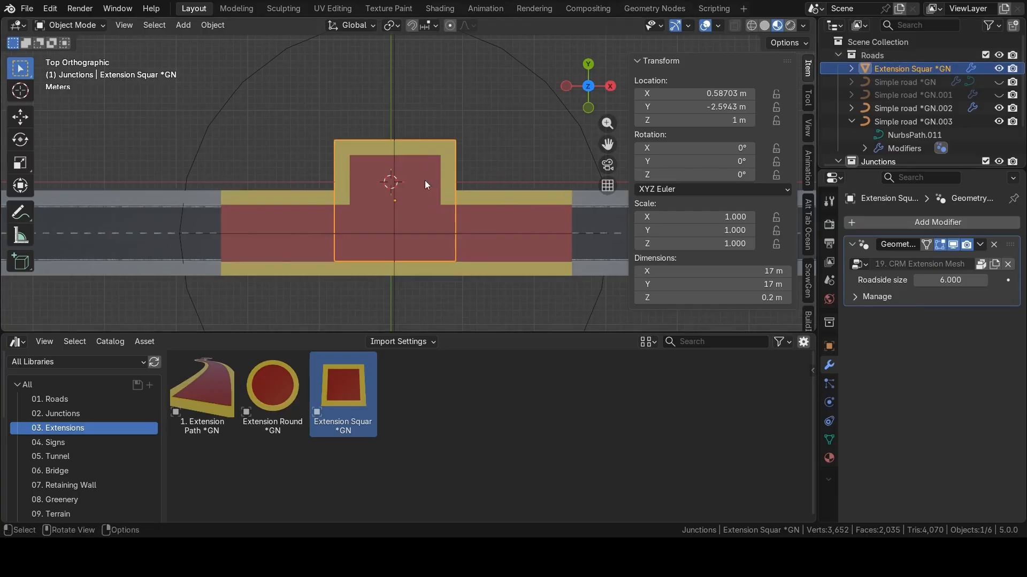
Move the square extension about -1.94 m along Y, further onto the road.
{"action": "key", "text": "g"}
{"action": "key", "text": "y"}
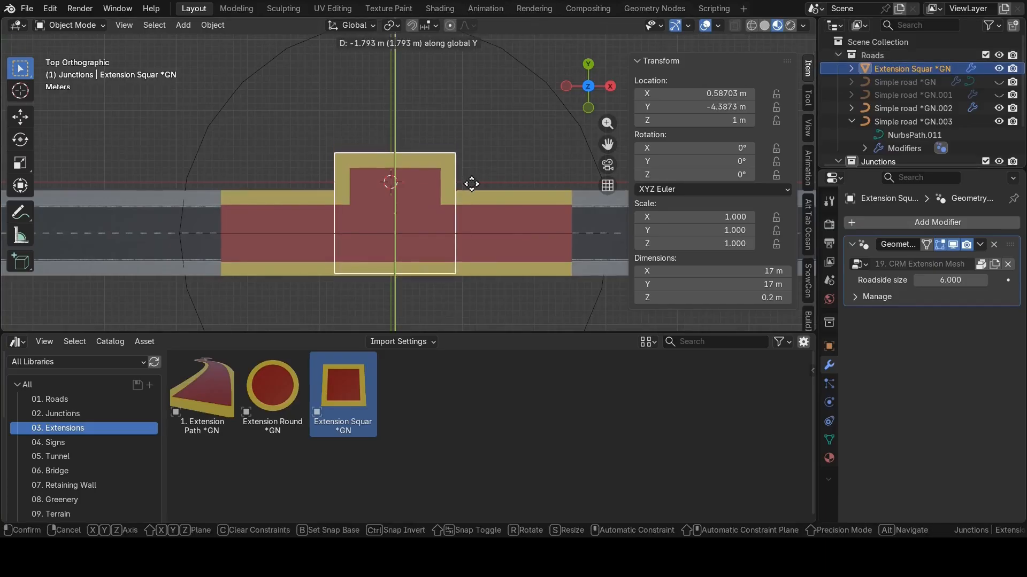
{"action": "left_click", "coordinate": [463, 183]}
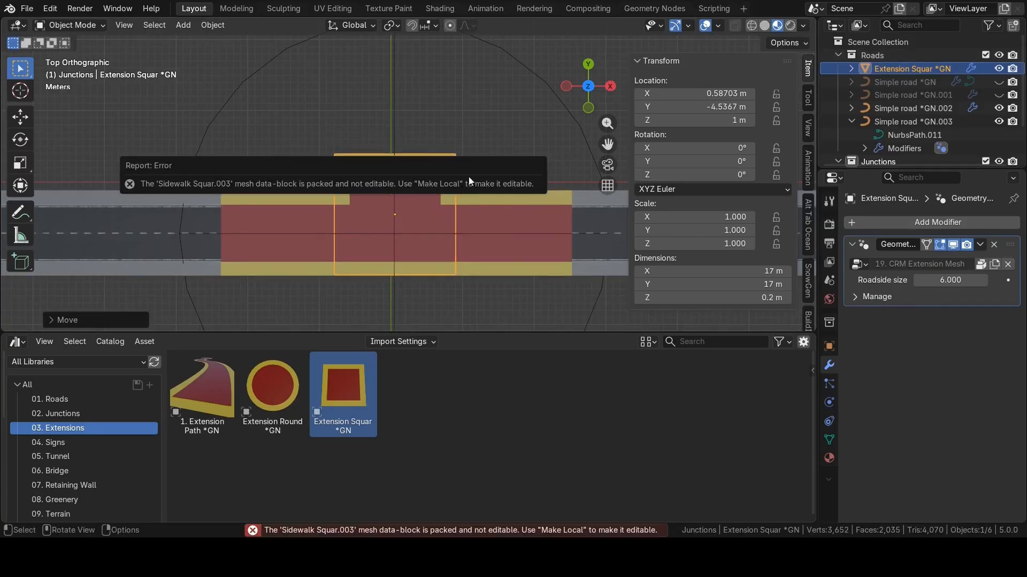
Make the square extension's packed mesh data-block, Sidewalk Squar.003, local.
{"action": "left_click", "coordinate": [850, 69]}
{"action": "right_click", "coordinate": [850, 85]}
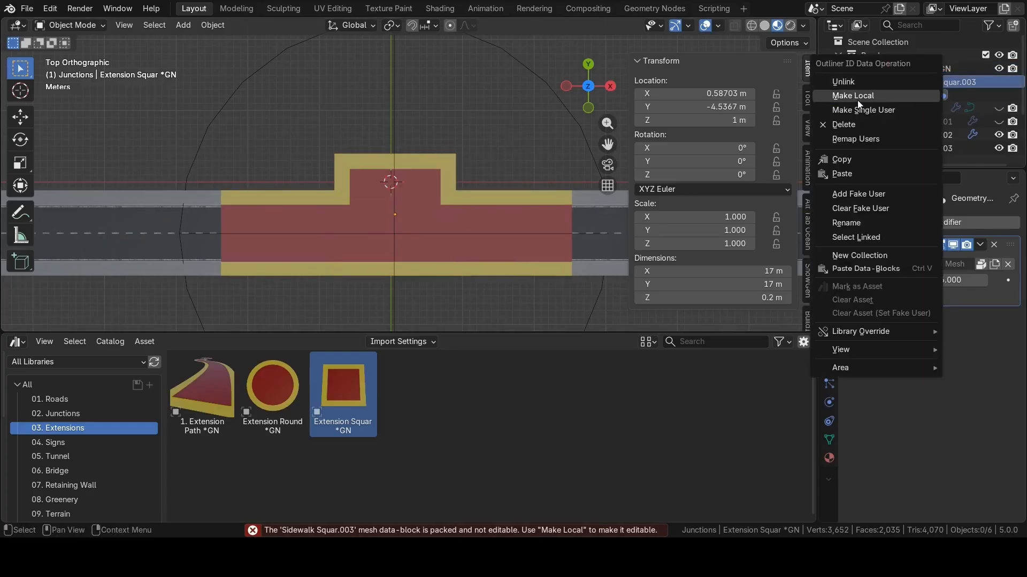
{"action": "left_click", "coordinate": [856, 94]}
Scale all of the square extension's mesh about 2.33 times along X in Edit Mode to widen it.
{"action": "left_click", "coordinate": [447, 176]}
{"action": "key", "text": "Tab"}
{"action": "key", "text": "a"}
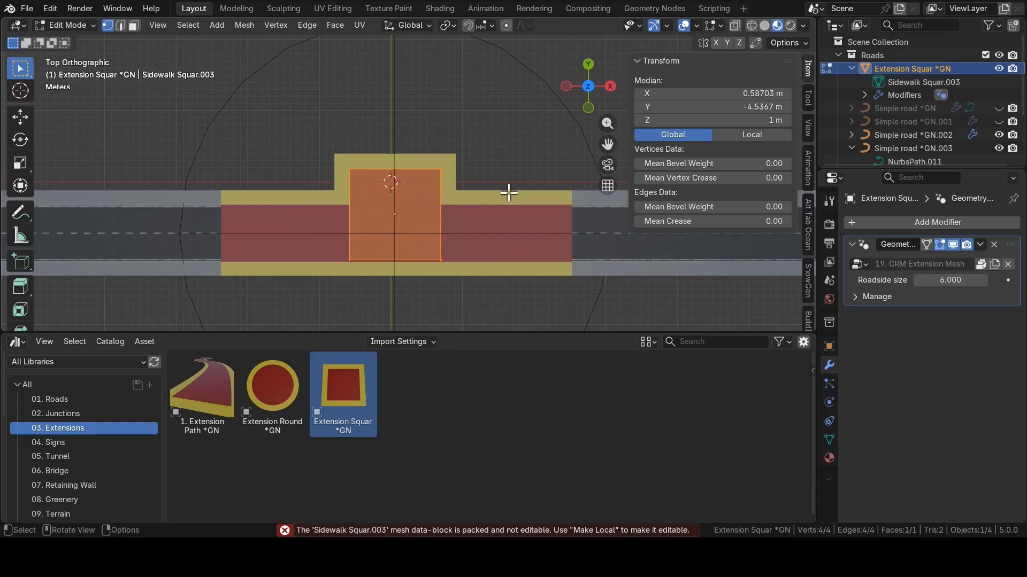
{"action": "key", "text": "s"}
{"action": "key", "text": "x"}
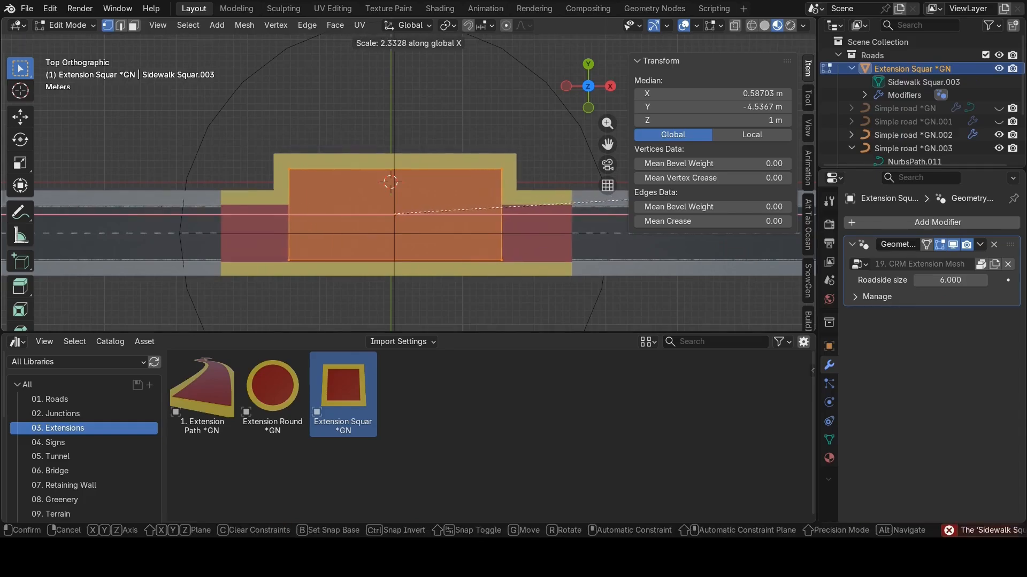
{"action": "left_click", "coordinate": [659, 204]}
Move the extension mesh's two lower vertices about 4 m along Y, toward the middle of the road.
{"action": "left_click_drag", "start_coordinate": [286, 246], "coordinate": [535, 273]}
{"action": "key", "text": "g"}
{"action": "key", "text": "y"}
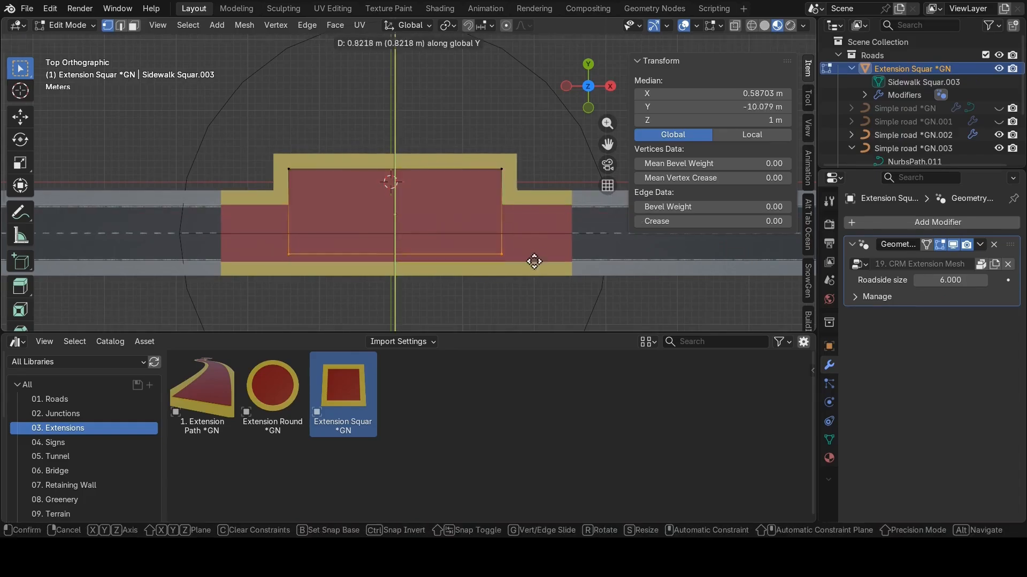
{"action": "left_click", "coordinate": [535, 244]}
Scale the extension's lower edge about 1.11 times along X to slant the bay's sides, and return to Object Mode.
{"action": "key", "text": "s"}
{"action": "key", "text": "x"}
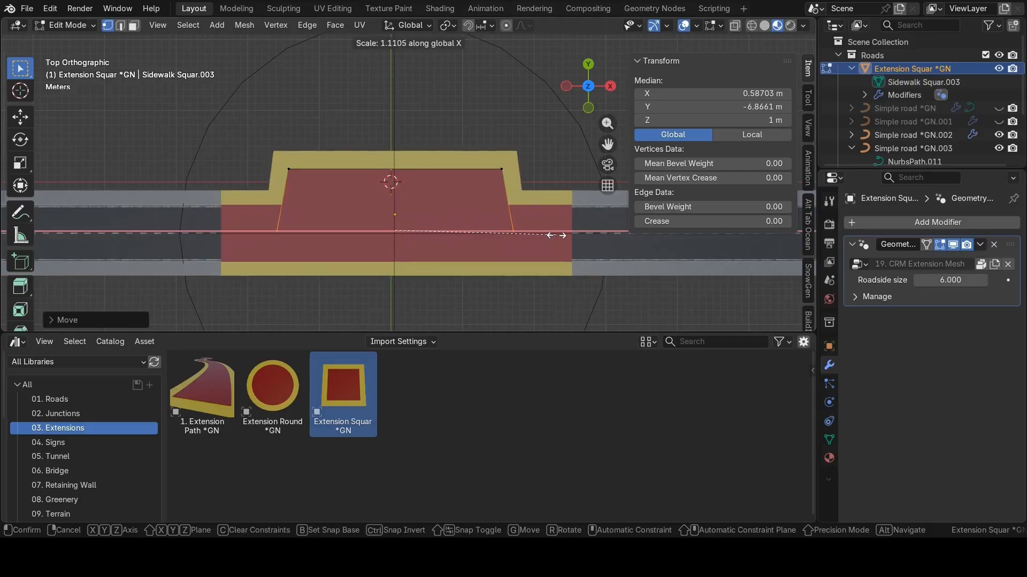
{"action": "left_click", "coordinate": [556, 233]}
{"action": "key", "text": "Tab"}
{"action": "left_click", "coordinate": [531, 98]}
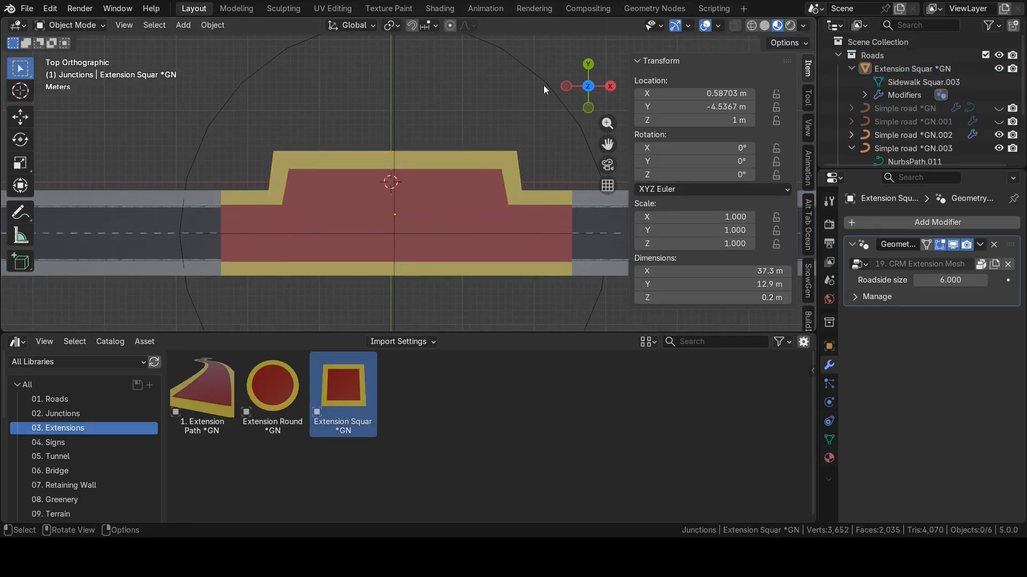
Turn the custom junction's Show option back on and set its Inner Radius to 0.38 m.
{"action": "left_click", "coordinate": [543, 85]}
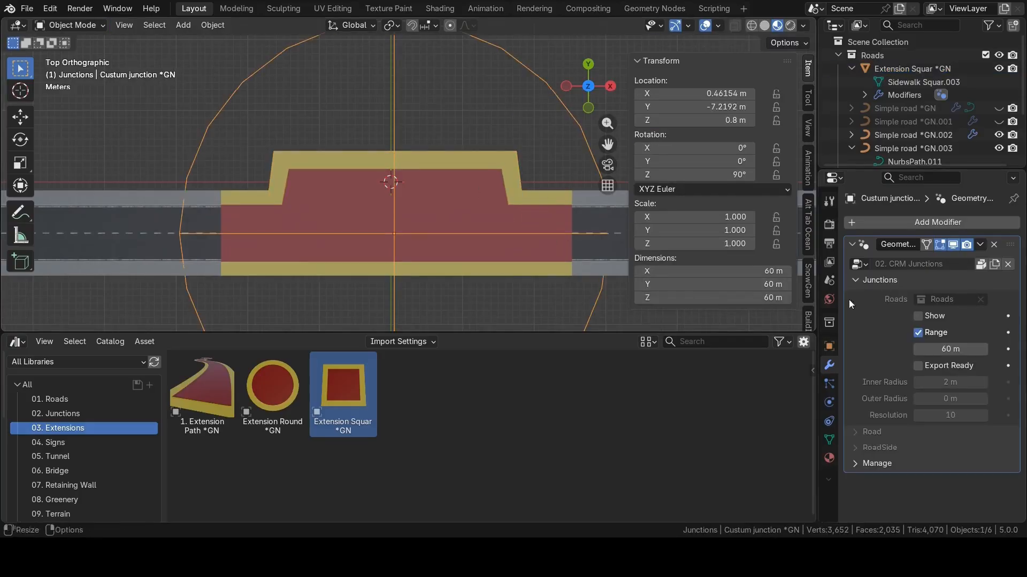
{"action": "left_click", "coordinate": [918, 316]}
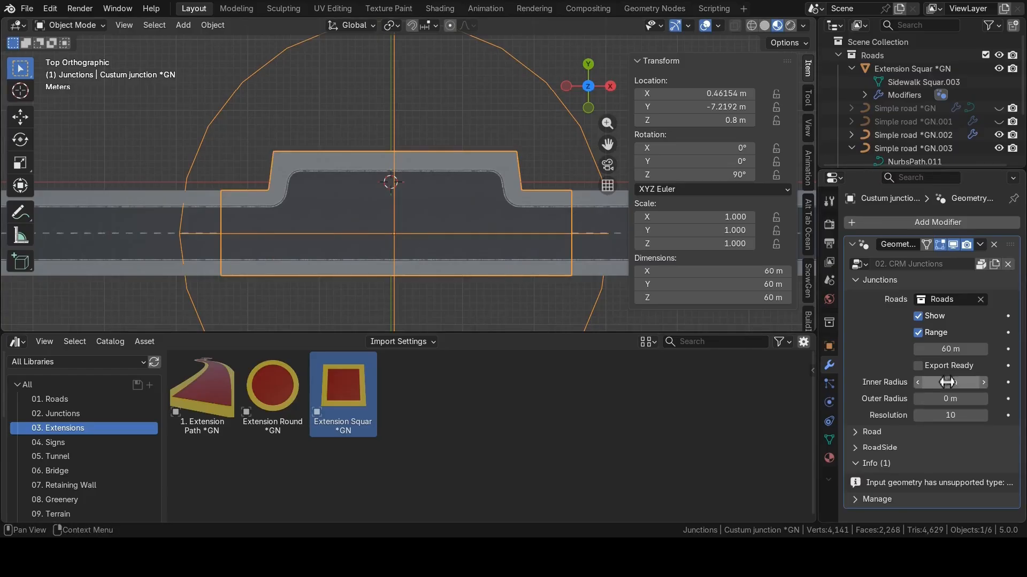
{"action": "left_click_drag", "start_coordinate": [947, 382], "coordinate": [957, 382]}
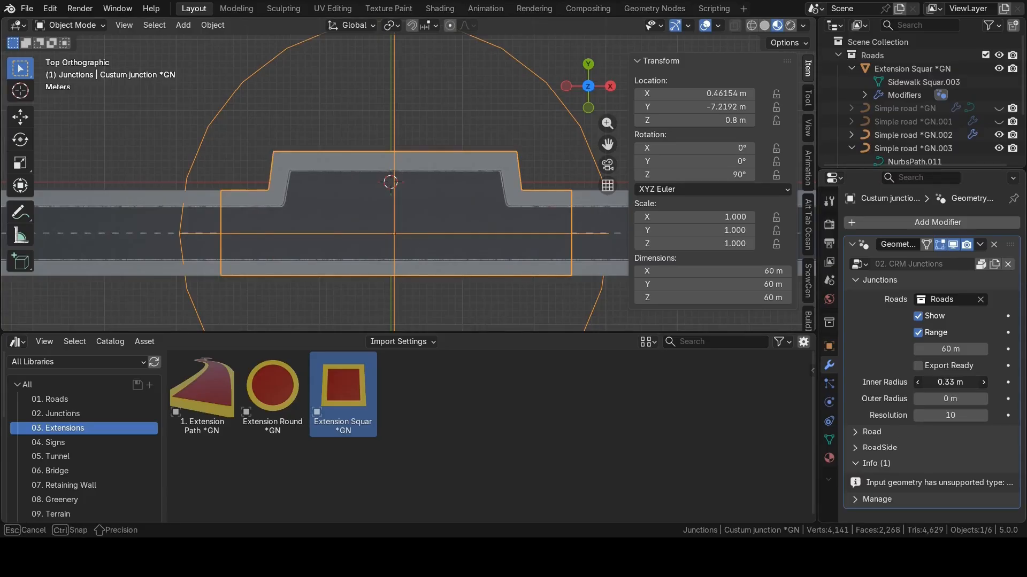
{"action": "left_click_drag", "start_coordinate": [957, 382], "coordinate": [957, 382]}
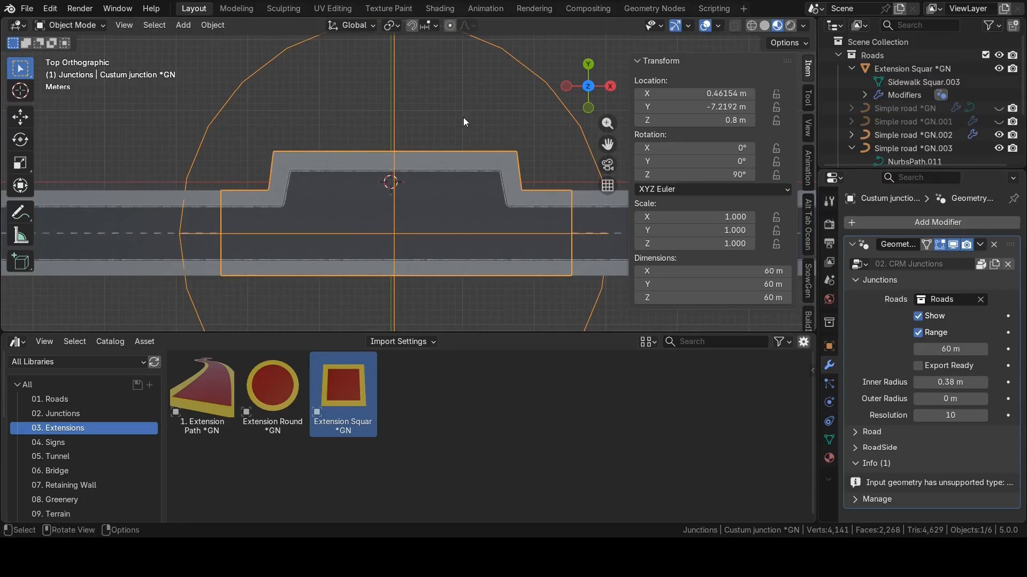
{"action": "left_click", "coordinate": [481, 141]}
{"action": "scroll", "coordinate": [486, 146], "scroll_direction": "up", "scroll_amount": 1}
{"action": "key", "text": "n"}
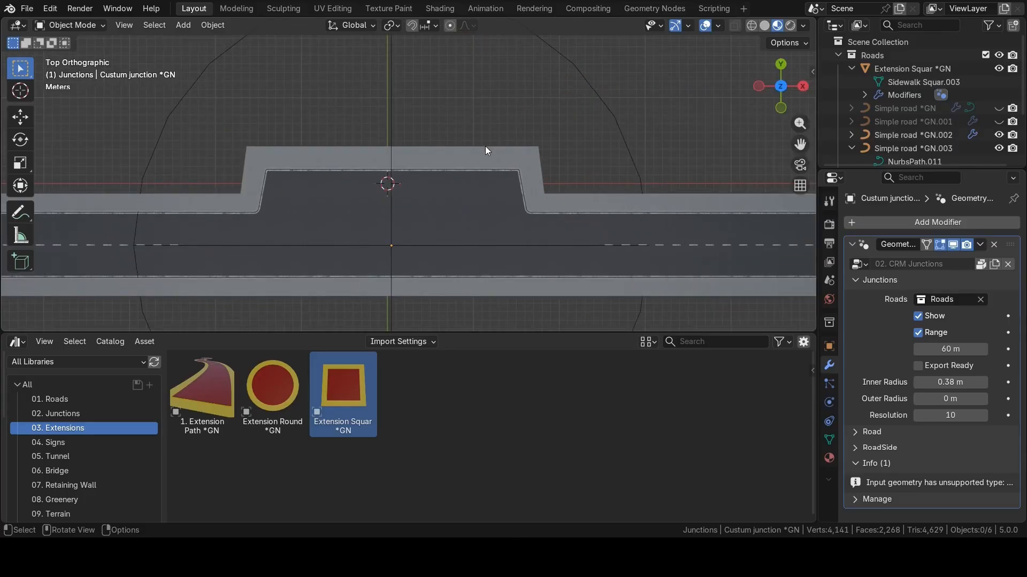
Open the 14. Ohters Assets catalog and limit the asset browser to the road asset library.
{"action": "scroll", "coordinate": [479, 169], "scroll_direction": "down", "scroll_amount": 1}
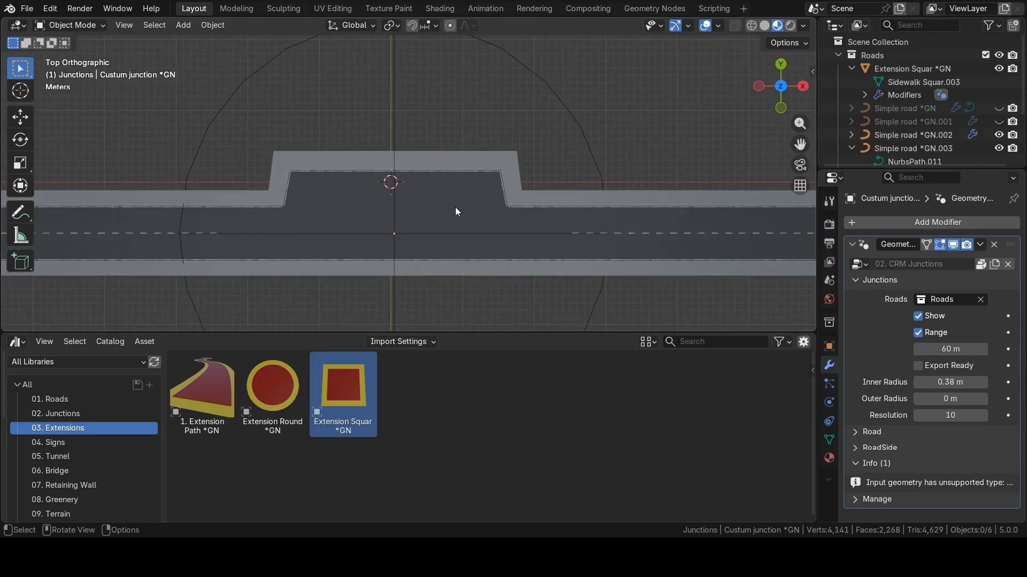
{"action": "scroll", "coordinate": [424, 197], "scroll_direction": "up", "scroll_amount": 1}
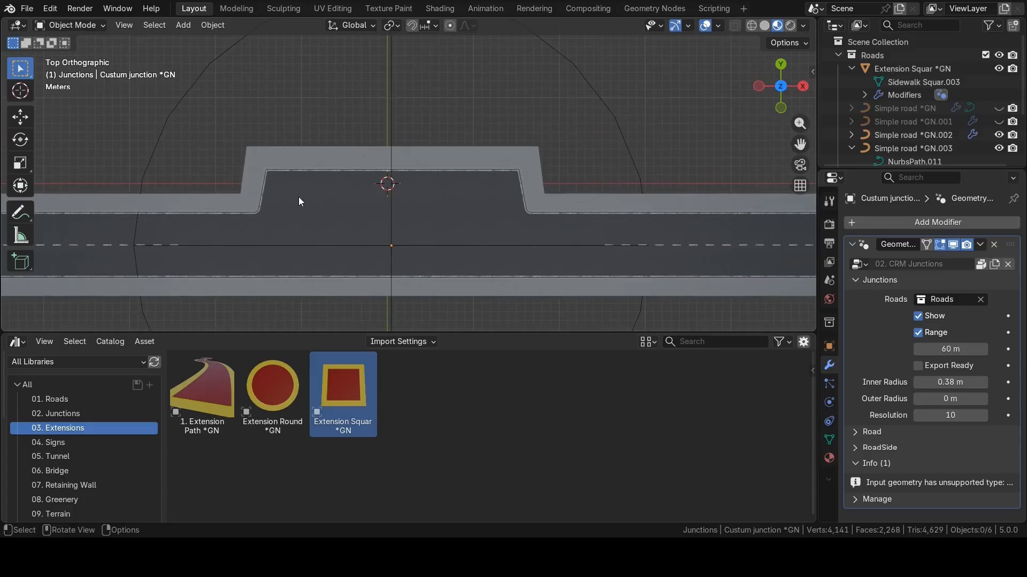
{"action": "scroll", "coordinate": [84, 444], "scroll_direction": "down", "scroll_amount": 5}
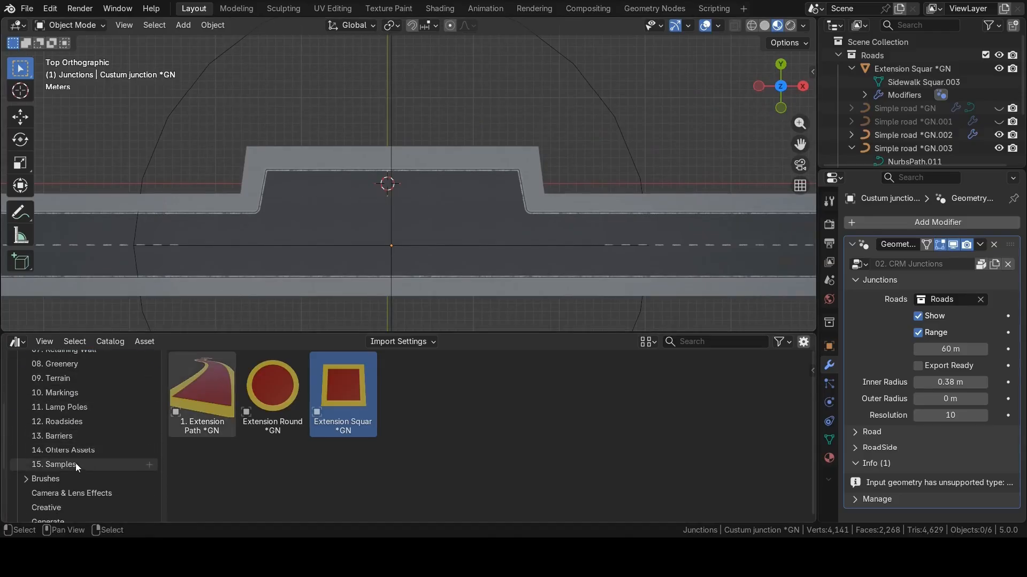
{"action": "left_click", "coordinate": [76, 452]}
{"action": "scroll", "coordinate": [48, 407], "scroll_direction": "up", "scroll_amount": 6}
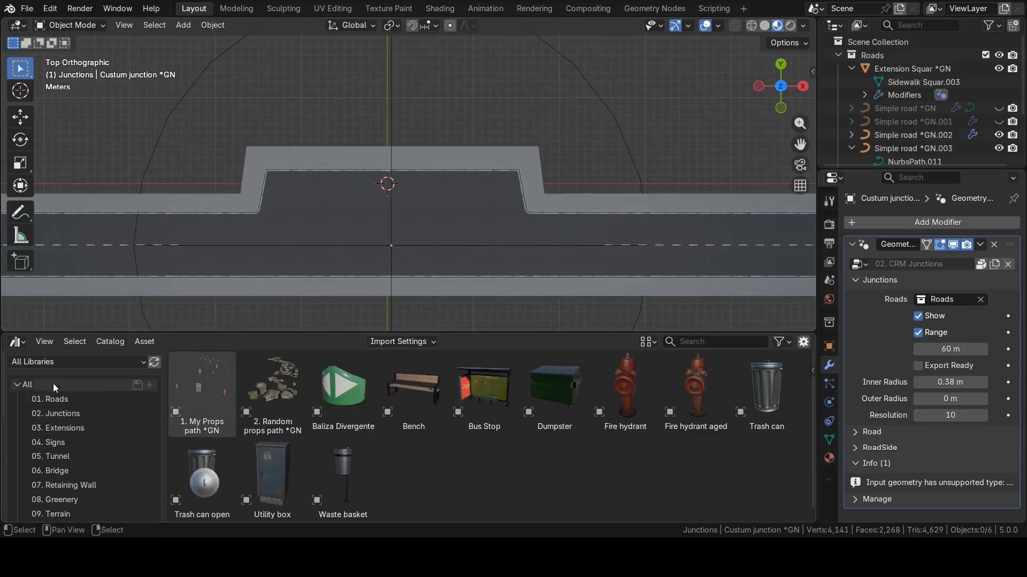
{"action": "left_click", "coordinate": [54, 367]}
{"action": "left_click", "coordinate": [34, 469]}
{"action": "scroll", "coordinate": [76, 460], "scroll_direction": "down", "scroll_amount": 5}
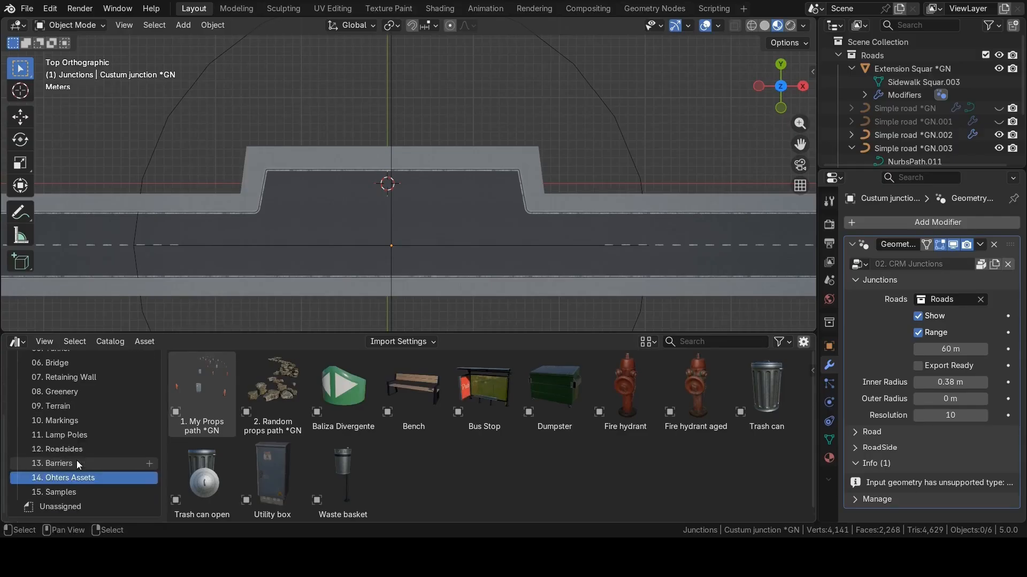
Add the Bus Stop asset to the sidewalk along the widened bay.
{"action": "left_click_drag", "start_coordinate": [474, 381], "coordinate": [387, 159]}
{"action": "scroll", "coordinate": [415, 177], "scroll_direction": "up", "scroll_amount": 4}
{"action": "middle_click_drag", "start_coordinate": [415, 177], "coordinate": [428, 214], "text": "shift"}
Rotate the bus stop 90° and move it about 1 m in X and 0.6 m in Y to centre it on the sidewalk.
{"action": "type", "text": "r"}
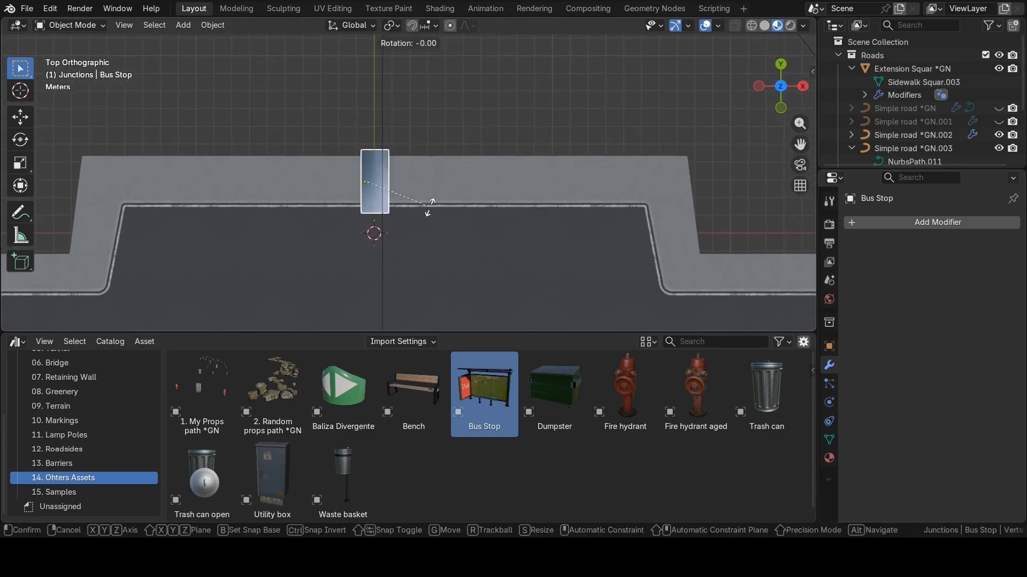
{"action": "type", "text": "90"}
{"action": "key", "text": "Return"}
{"action": "key", "text": "g"}
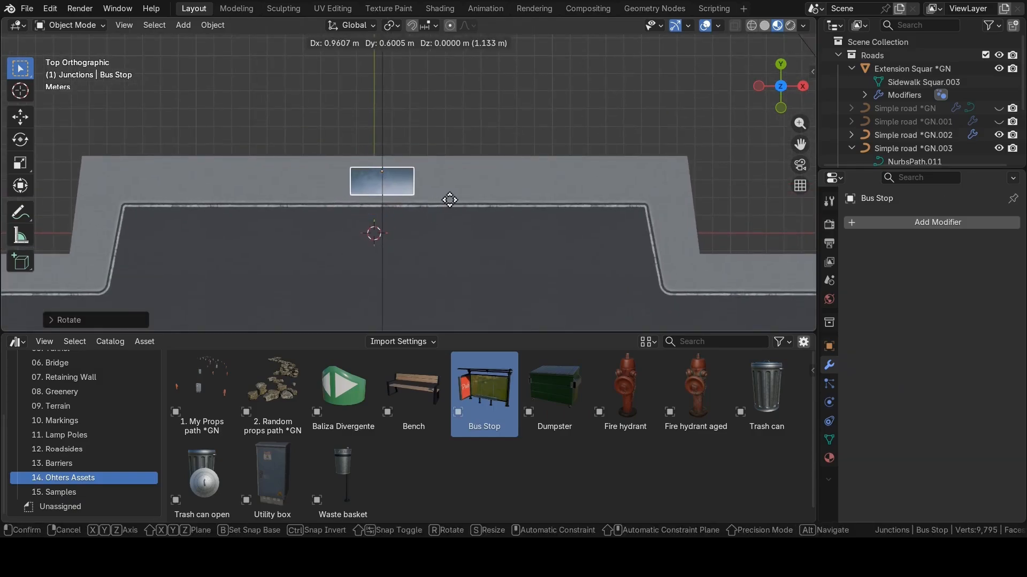
{"action": "left_click", "coordinate": [449, 198]}
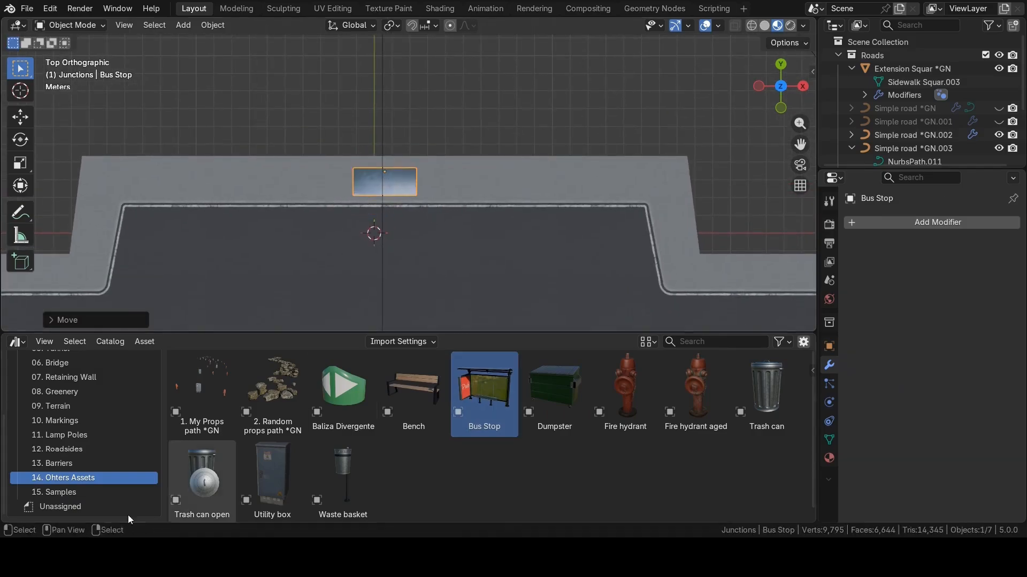
Add the Bus Marking asset from the 10. Markings catalog to the road in front of the bus stop.
{"action": "left_click", "coordinate": [69, 422]}
{"action": "scroll", "coordinate": [442, 253], "scroll_direction": "down", "scroll_amount": 2}
{"action": "scroll", "coordinate": [441, 253], "scroll_direction": "up", "scroll_amount": 2}
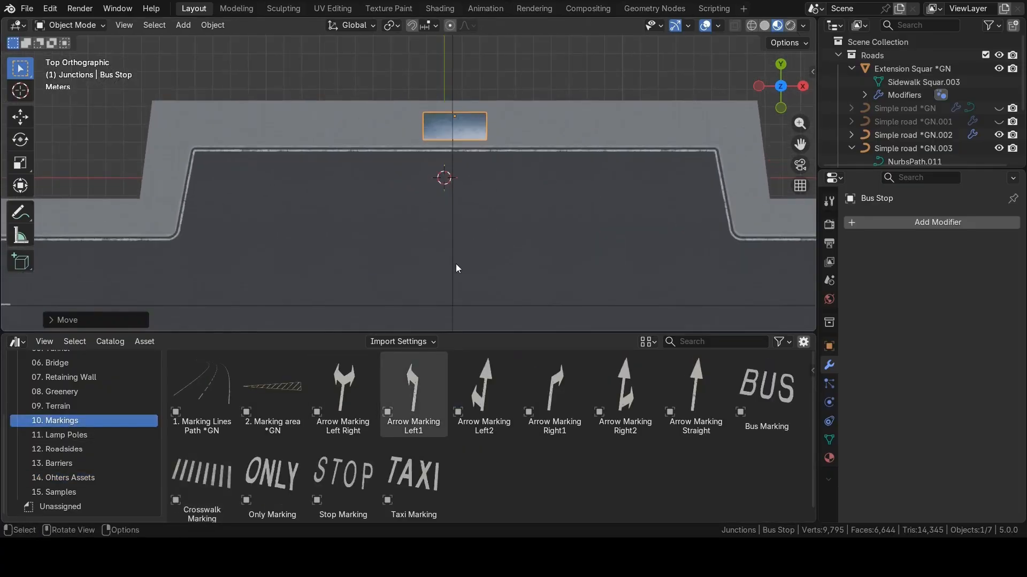
{"action": "middle_click_drag", "start_coordinate": [512, 270], "coordinate": [367, 334]}
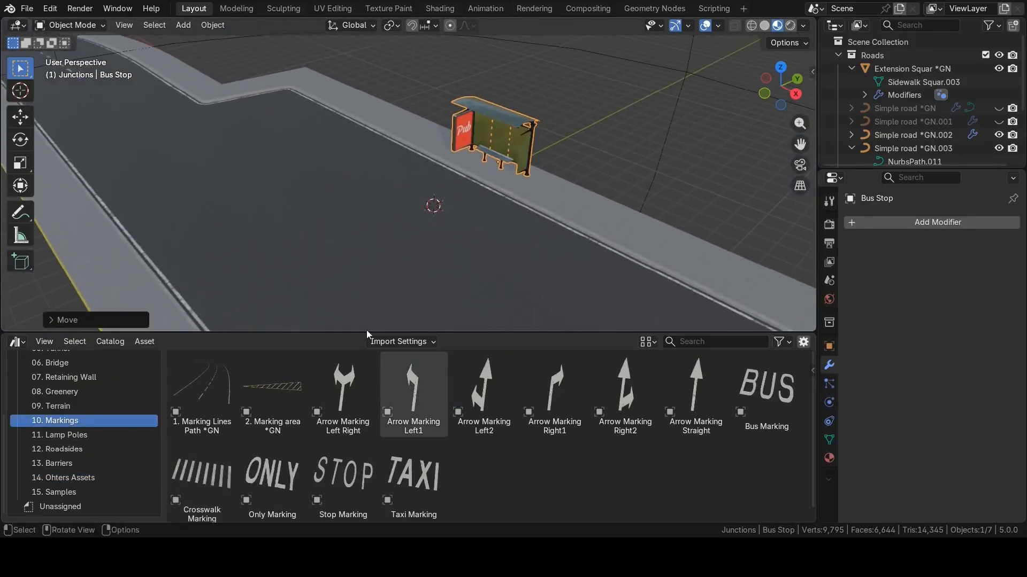
{"action": "left_click", "coordinate": [351, 476]}
{"action": "left_click", "coordinate": [762, 394]}
{"action": "left_click", "coordinate": [332, 470]}
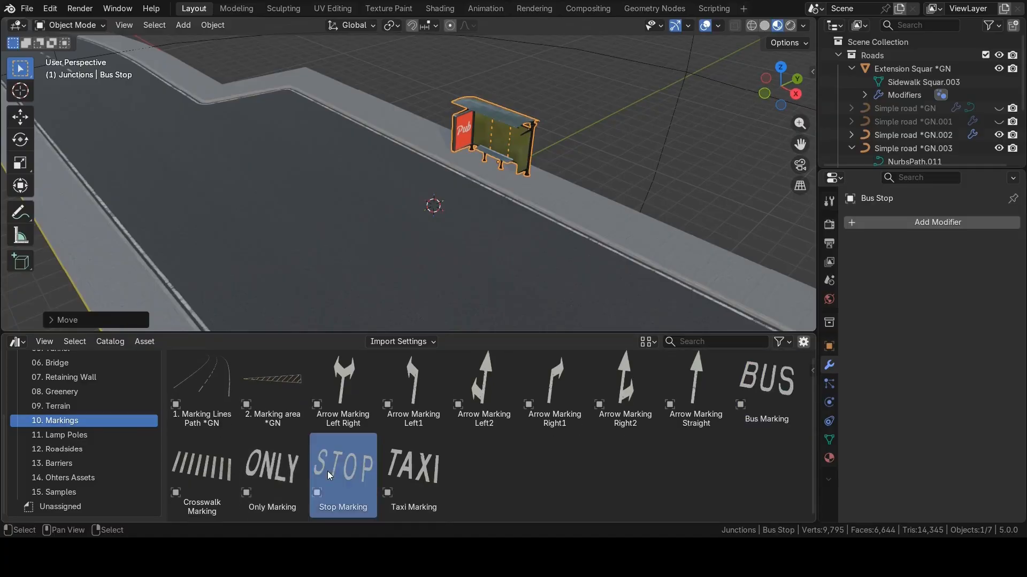
{"action": "left_click_drag", "start_coordinate": [764, 386], "coordinate": [463, 218]}
Set the bus marking's Z location to 1 m.
{"action": "left_click", "coordinate": [813, 72]}
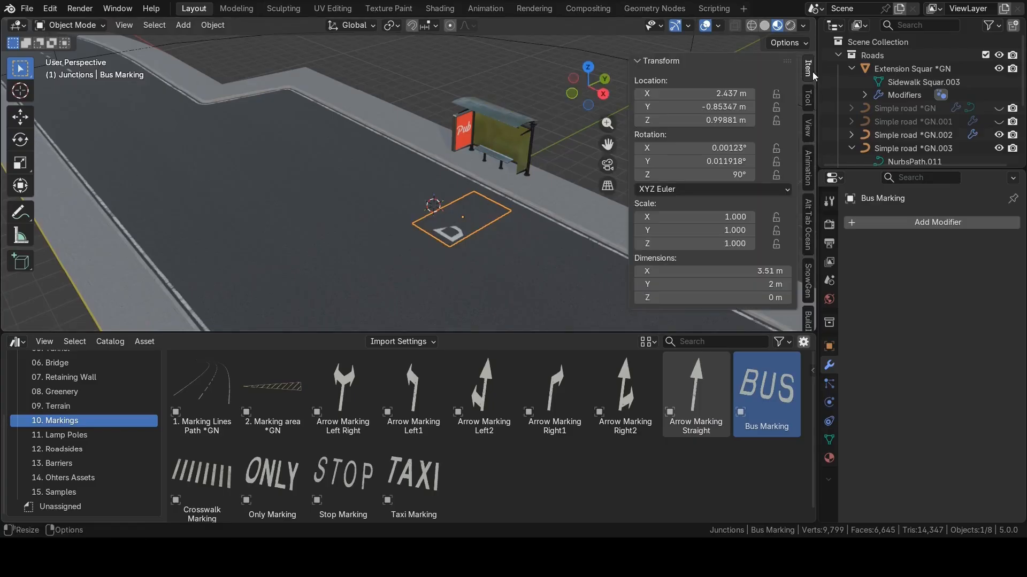
{"action": "left_click", "coordinate": [712, 120]}
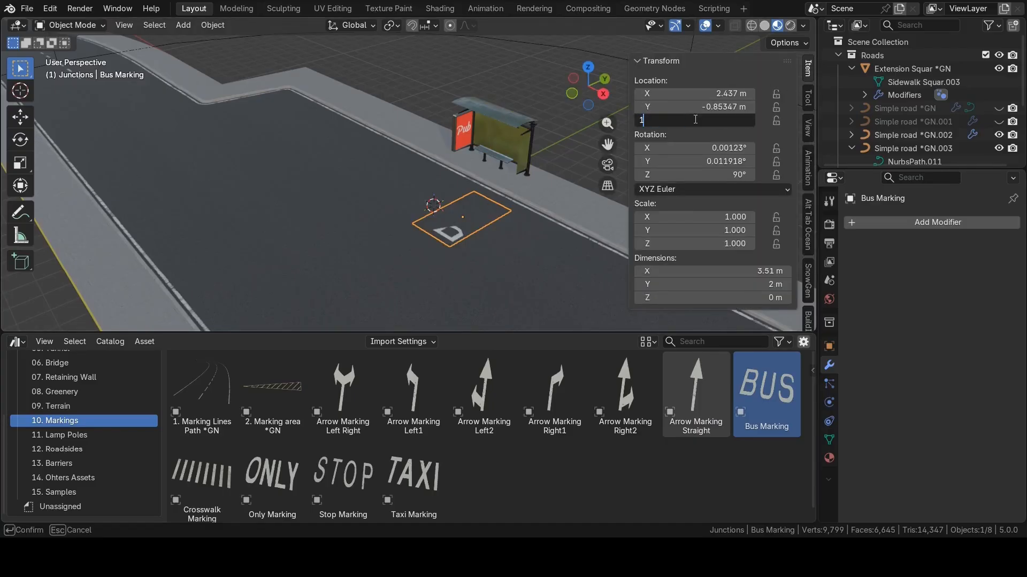
{"action": "type", "text": "1"}
{"action": "key", "text": "Return"}
Add the Stop Marking asset beside the bus marking and set its Z location to 1 m.
{"action": "left_click", "coordinate": [303, 481]}
{"action": "scroll", "coordinate": [304, 480], "scroll_direction": "down", "scroll_amount": 1}
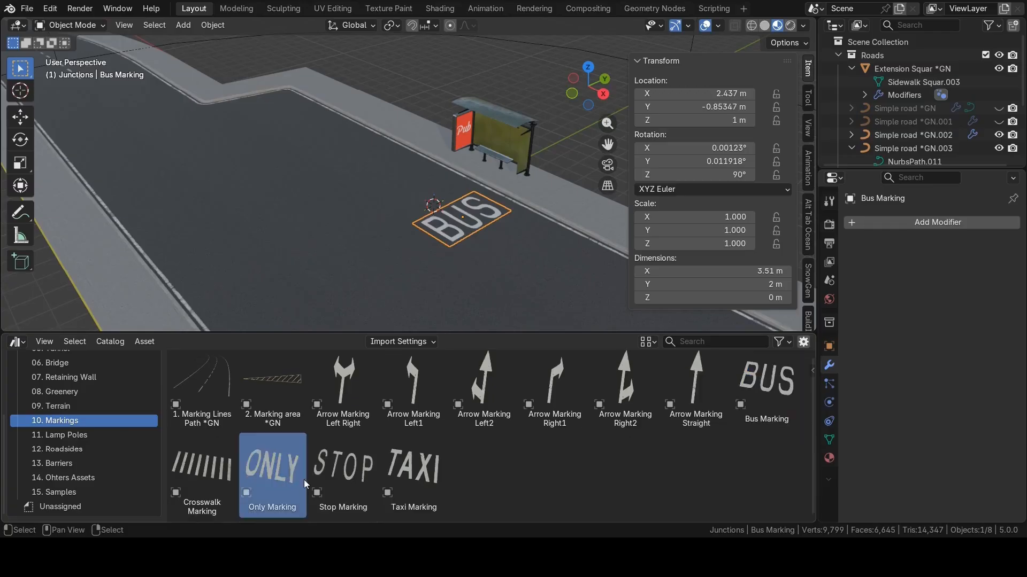
{"action": "left_click_drag", "start_coordinate": [334, 473], "coordinate": [412, 191]}
{"action": "left_click", "coordinate": [717, 121]}
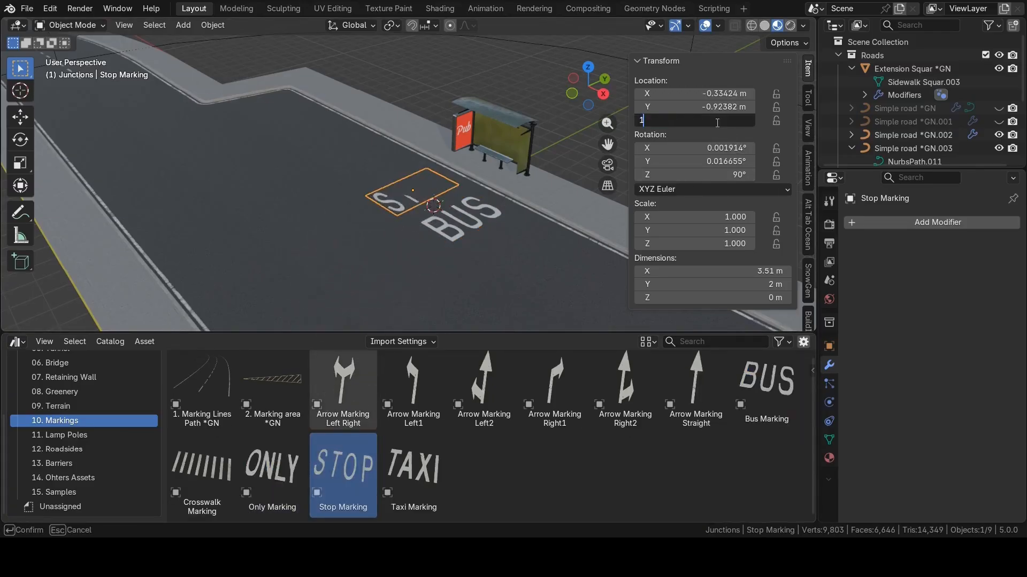
{"action": "type", "text": "1"}
{"action": "key", "text": "Return"}
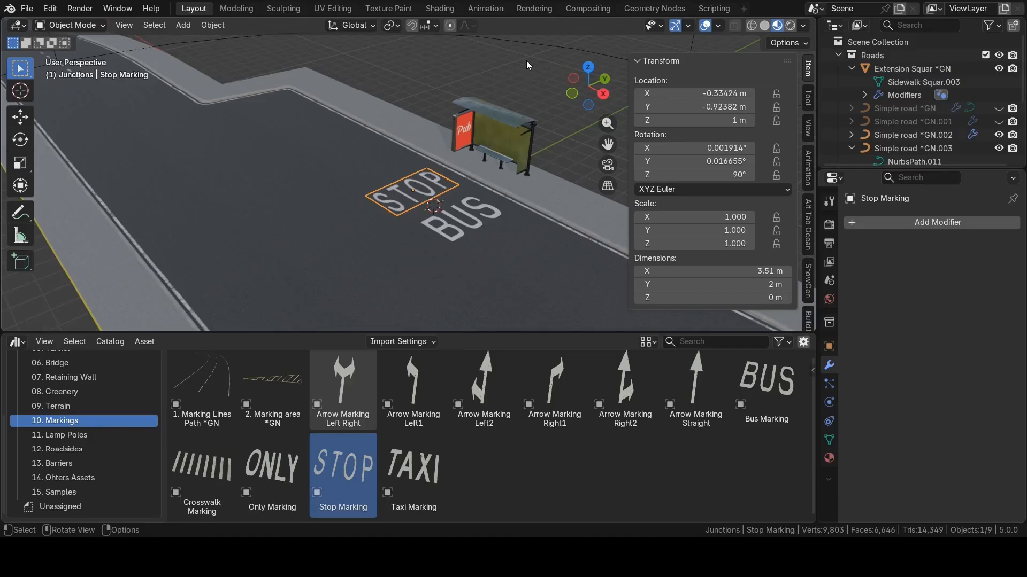
{"action": "left_click", "coordinate": [493, 96]}
{"action": "scroll", "coordinate": [489, 95], "scroll_direction": "down", "scroll_amount": 3}
{"action": "key", "text": "n"}
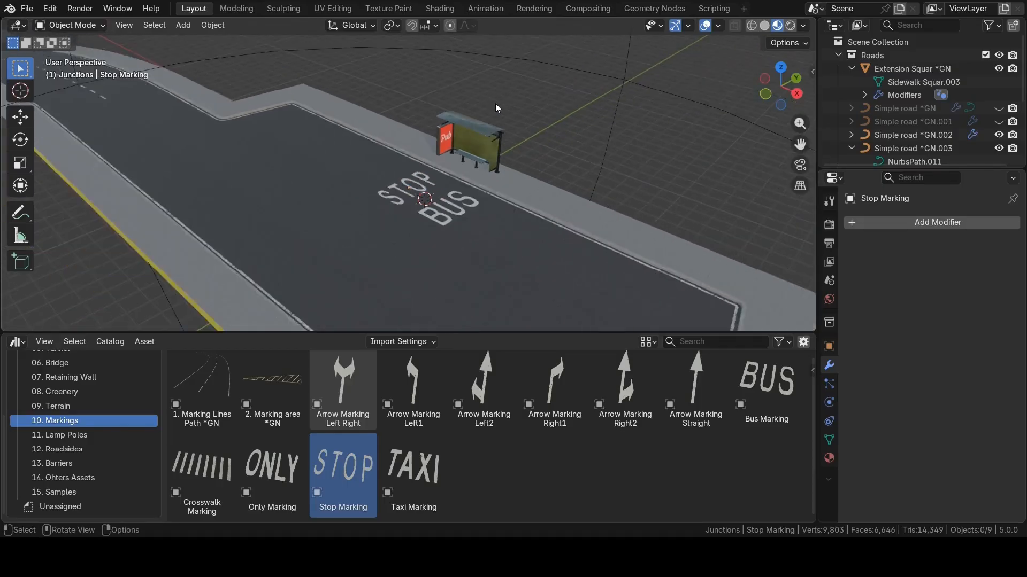
Delete the bus stop together with the STOP and BUS road markings.
{"action": "scroll", "coordinate": [495, 105], "scroll_direction": "down", "scroll_amount": 1}
{"action": "middle_click_drag", "start_coordinate": [495, 105], "coordinate": [506, 129]}
{"action": "scroll", "coordinate": [506, 129], "scroll_direction": "down", "scroll_amount": 1}
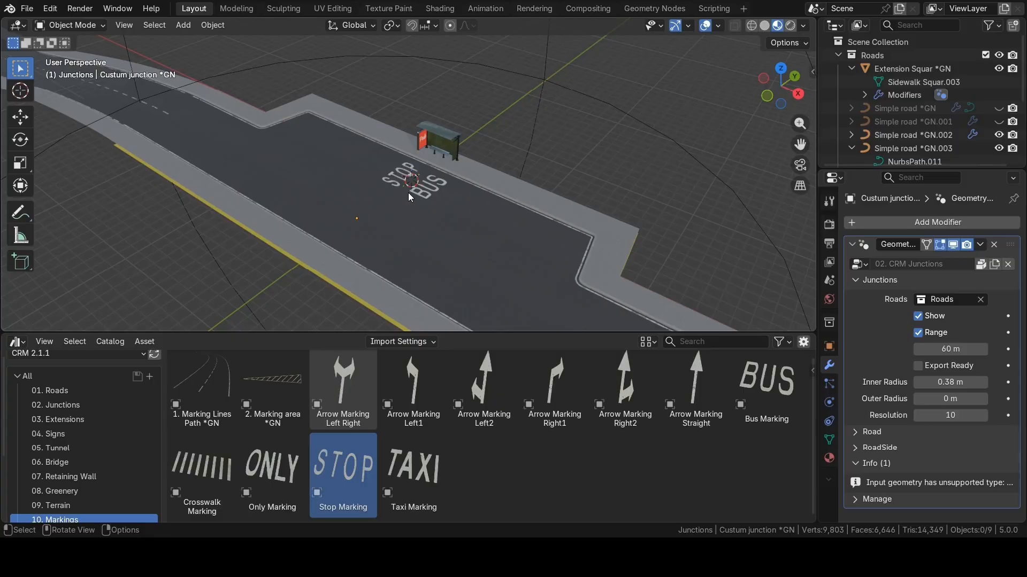
{"action": "scroll", "coordinate": [409, 192], "scroll_direction": "down", "scroll_amount": 3}
{"action": "scroll", "coordinate": [409, 192], "scroll_direction": "up", "scroll_amount": 3}
{"action": "scroll", "coordinate": [428, 150], "scroll_direction": "up", "scroll_amount": 5}
{"action": "left_click", "coordinate": [451, 102]}
{"action": "left_click", "coordinate": [432, 180], "text": "shift"}
{"action": "left_click", "coordinate": [451, 213], "text": "shift"}
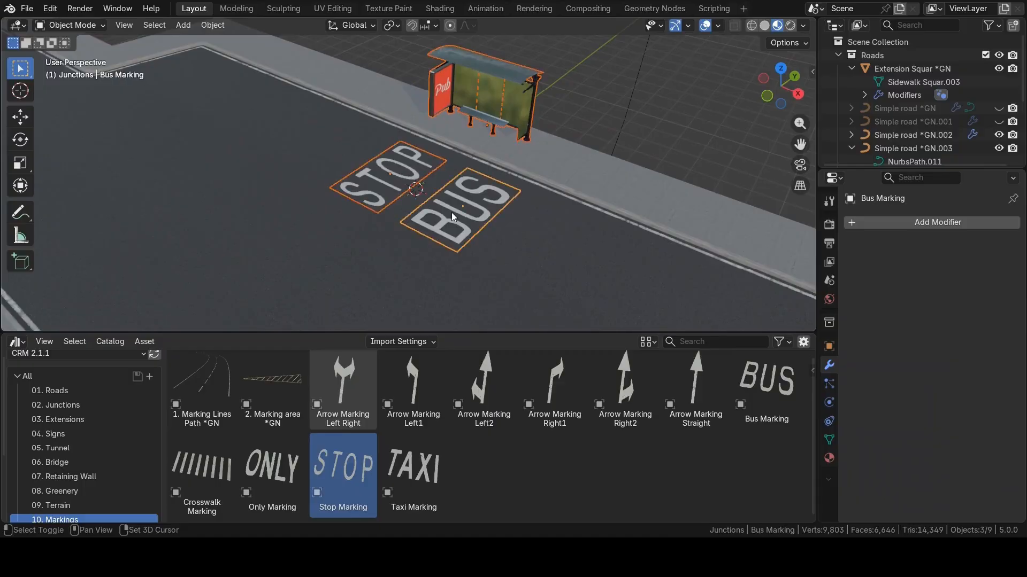
{"action": "key", "text": "x"}
{"action": "left_click", "coordinate": [451, 212]}
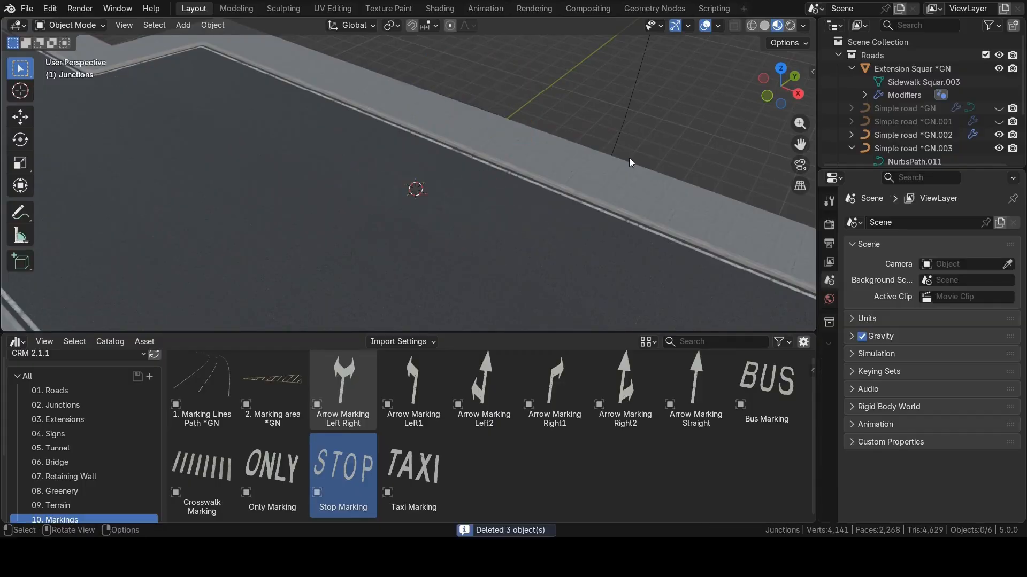
Turn off the custom junction's Show option and delete the reshaped square extension.
{"action": "left_click", "coordinate": [636, 77]}
{"action": "left_click", "coordinate": [918, 316]}
{"action": "scroll", "coordinate": [507, 174], "scroll_direction": "down", "scroll_amount": 4}
{"action": "middle_click_drag", "start_coordinate": [464, 146], "coordinate": [503, 155]}
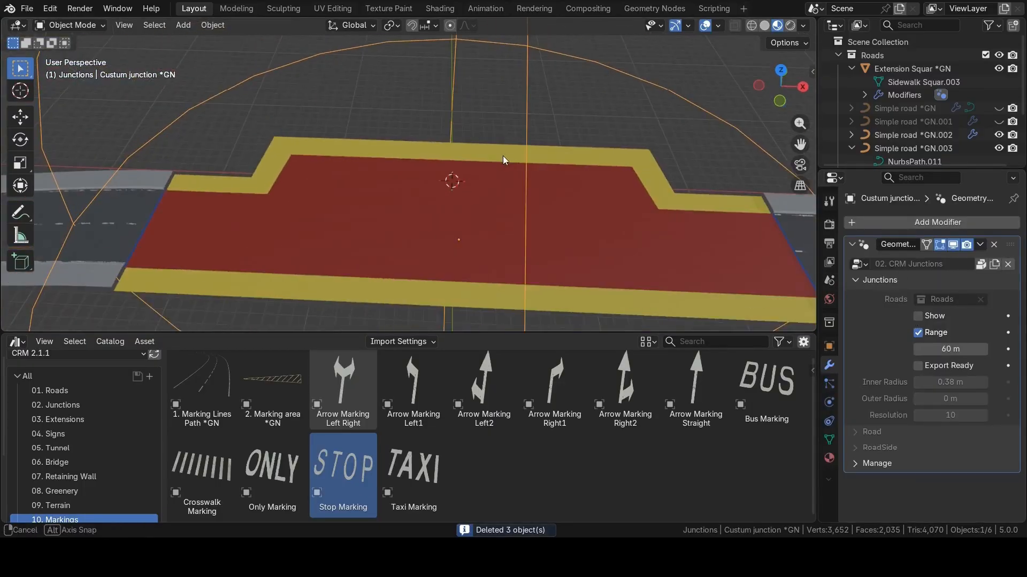
{"action": "left_click", "coordinate": [489, 145]}
{"action": "key", "text": "x"}
{"action": "left_click", "coordinate": [490, 145]}
{"action": "scroll", "coordinate": [489, 146], "scroll_direction": "down", "scroll_amount": 3}
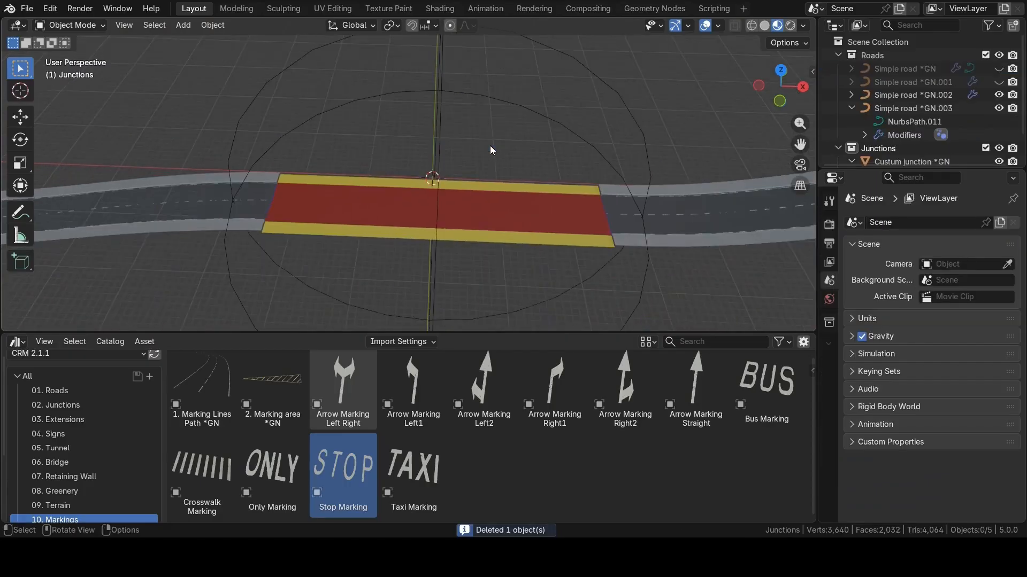
From the top view, move Simple road *GN.002 along the negative X axis until a wide gap separates the two roads.
{"action": "key", "text": "KP_7"}
{"action": "scroll", "coordinate": [489, 146], "scroll_direction": "down", "scroll_amount": 4}
{"action": "left_click", "coordinate": [451, 213]}
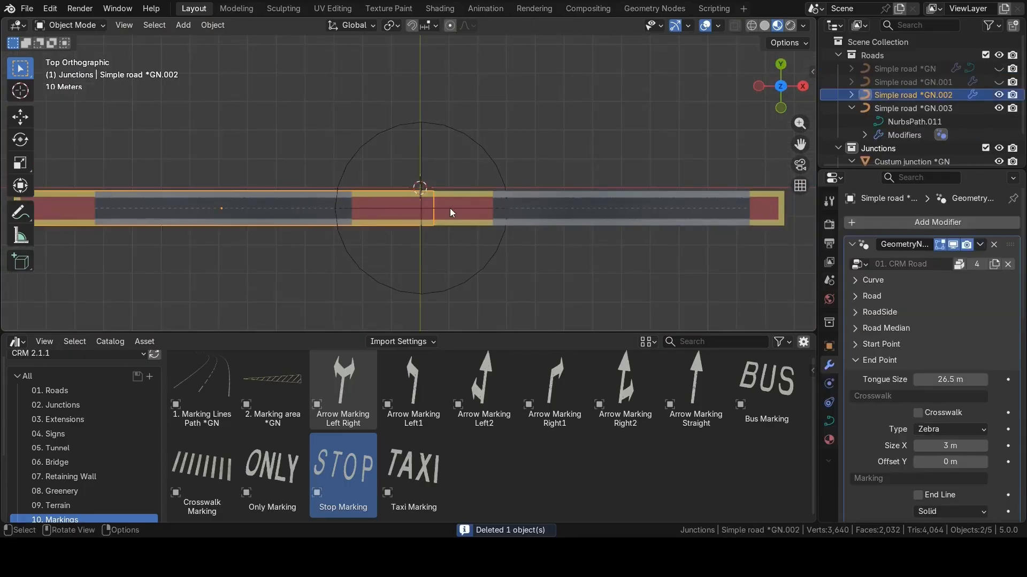
{"action": "scroll", "coordinate": [451, 213], "scroll_direction": "up", "scroll_amount": 2}
{"action": "key", "text": "g"}
{"action": "key", "text": "x"}
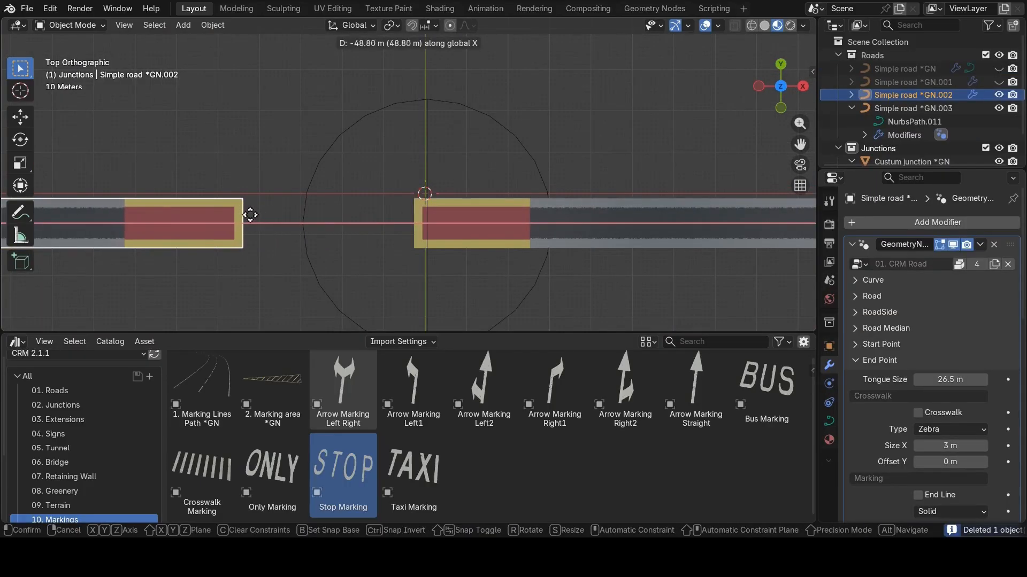
{"action": "left_click", "coordinate": [228, 215]}
Add the Extension Round asset from the 03. Extensions catalog over the remaining road's start and move it to the Roads collection.
{"action": "scroll", "coordinate": [396, 225], "scroll_direction": "up", "scroll_amount": 2}
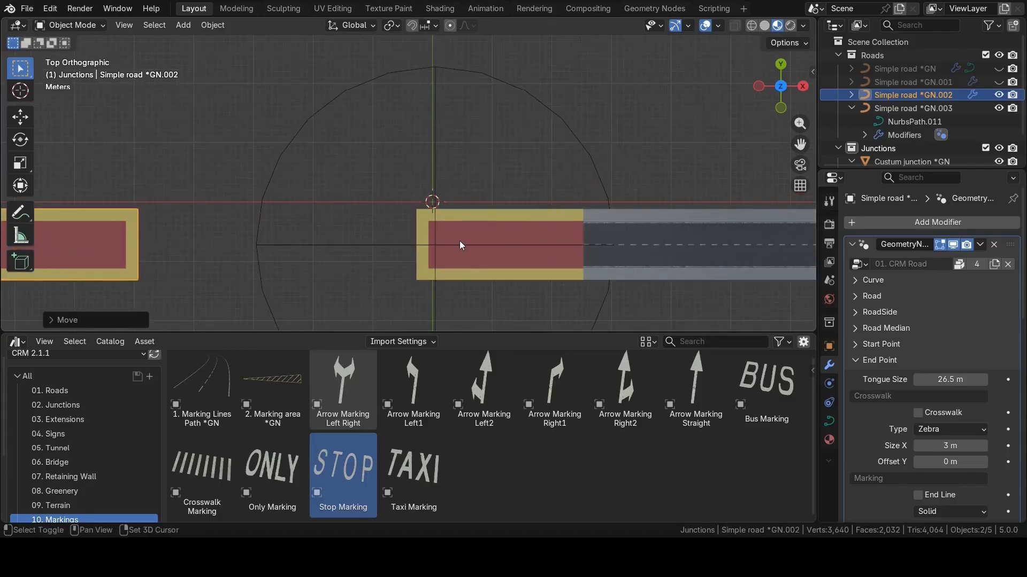
{"action": "left_click", "coordinate": [60, 419]}
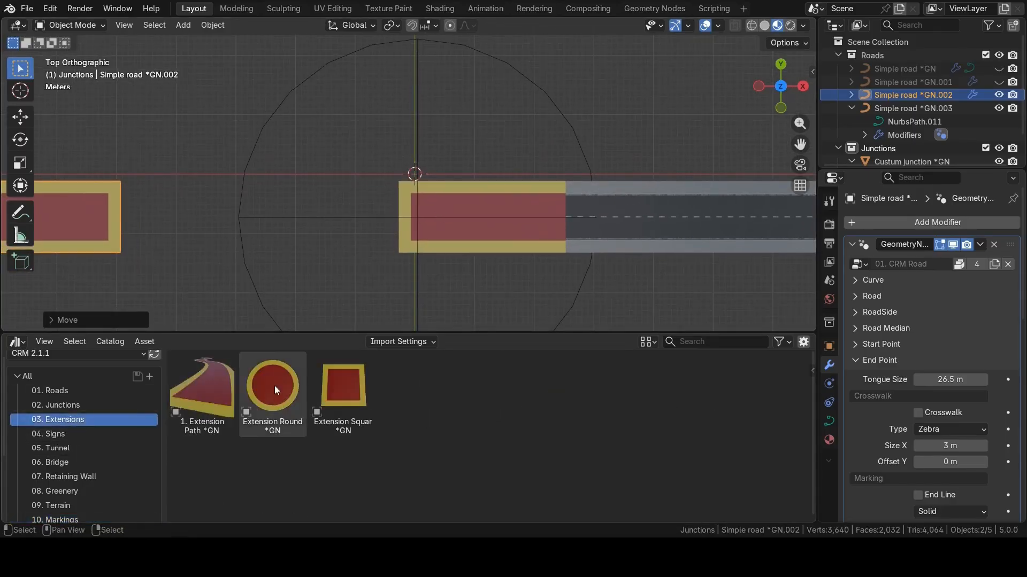
{"action": "left_click", "coordinate": [289, 381]}
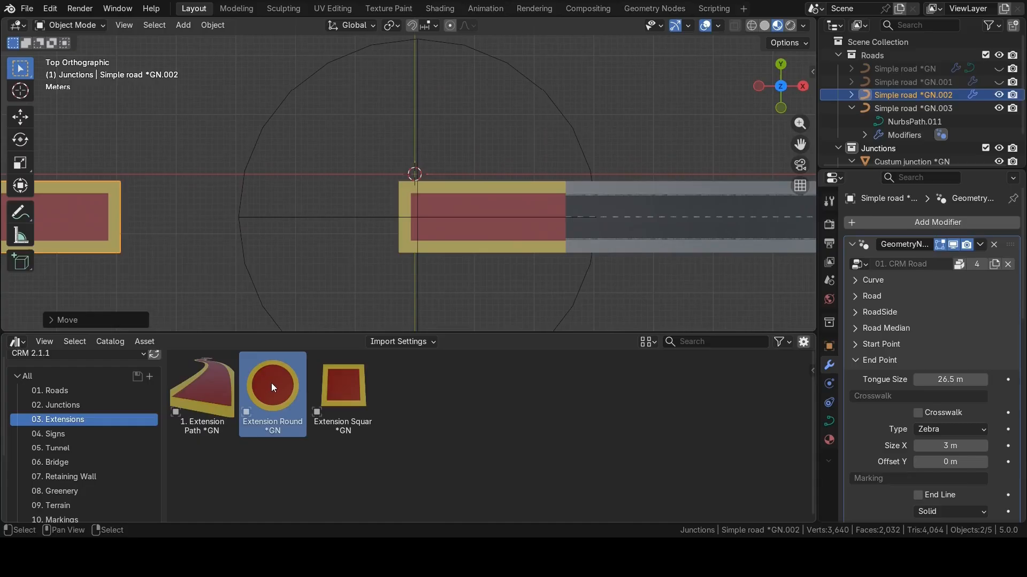
{"action": "left_click_drag", "start_coordinate": [271, 383], "coordinate": [427, 240]}
{"action": "key", "text": "m"}
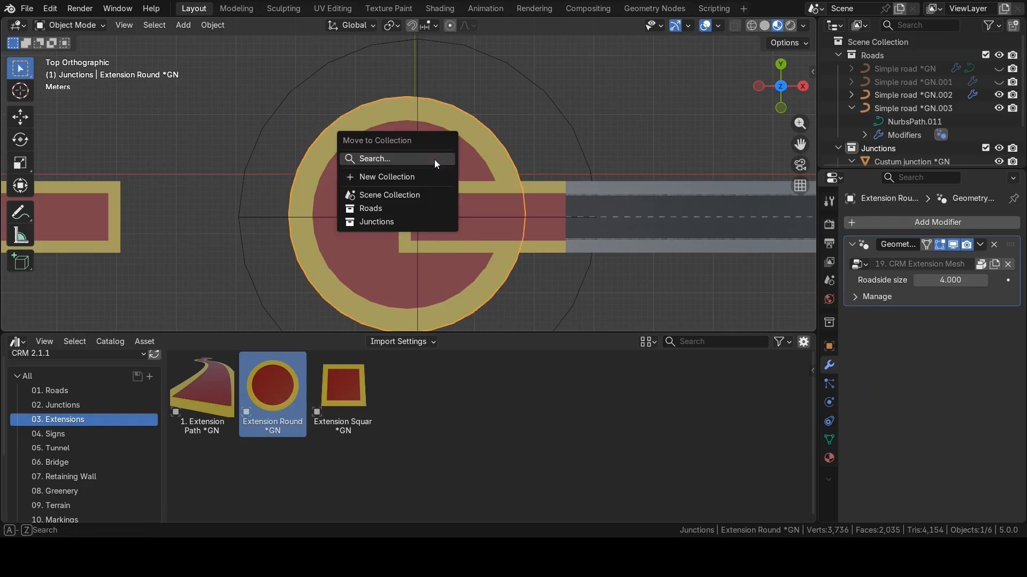
{"action": "left_click", "coordinate": [377, 211]}
Set the round extension's Z location to 1 m and move it about 5.6 m along X over the road's start.
{"action": "key", "text": "n"}
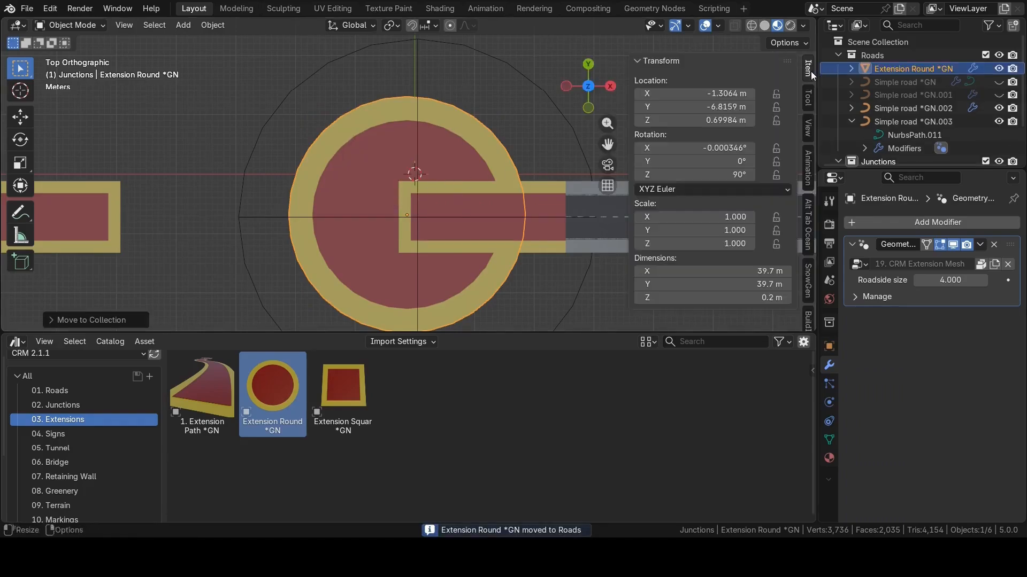
{"action": "left_click", "coordinate": [694, 121]}
{"action": "type", "text": "1"}
{"action": "key", "text": "Return"}
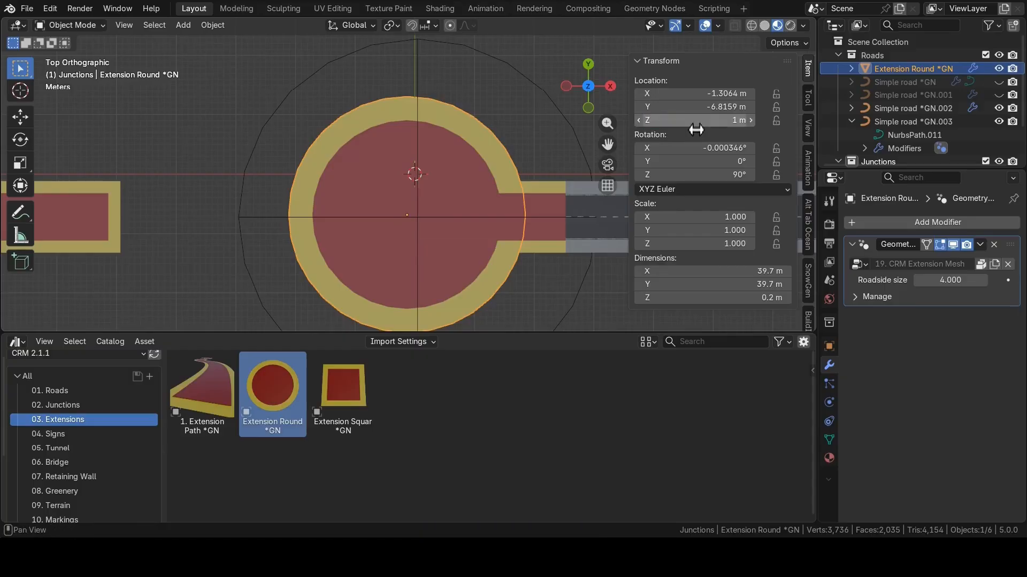
{"action": "key", "text": "n"}
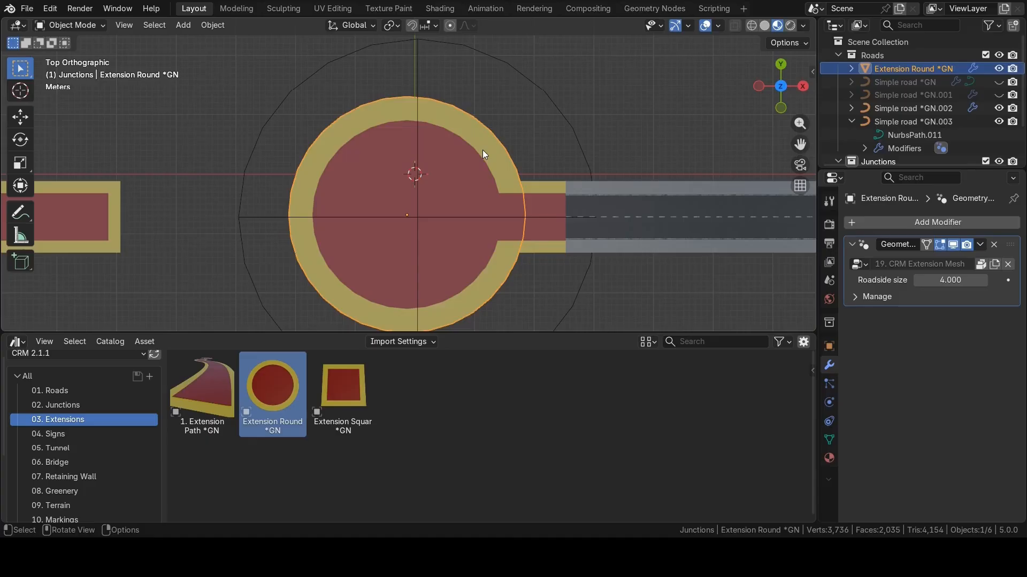
{"action": "key", "text": "g"}
{"action": "key", "text": "x"}
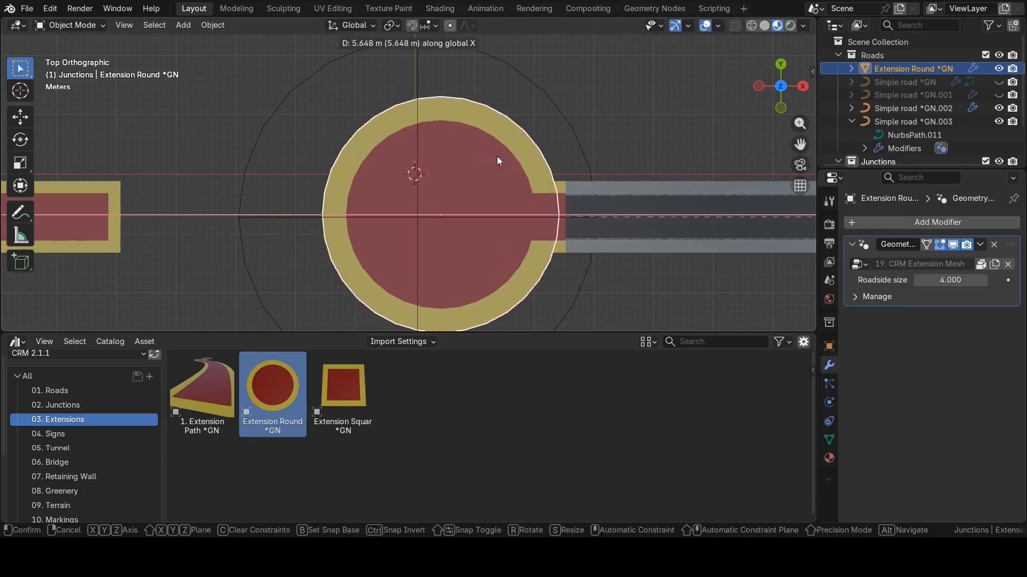
{"action": "left_click", "coordinate": [496, 156]}
{"action": "left_click", "coordinate": [851, 69]}
{"action": "left_click", "coordinate": [914, 83]}
{"action": "right_click", "coordinate": [913, 83]}
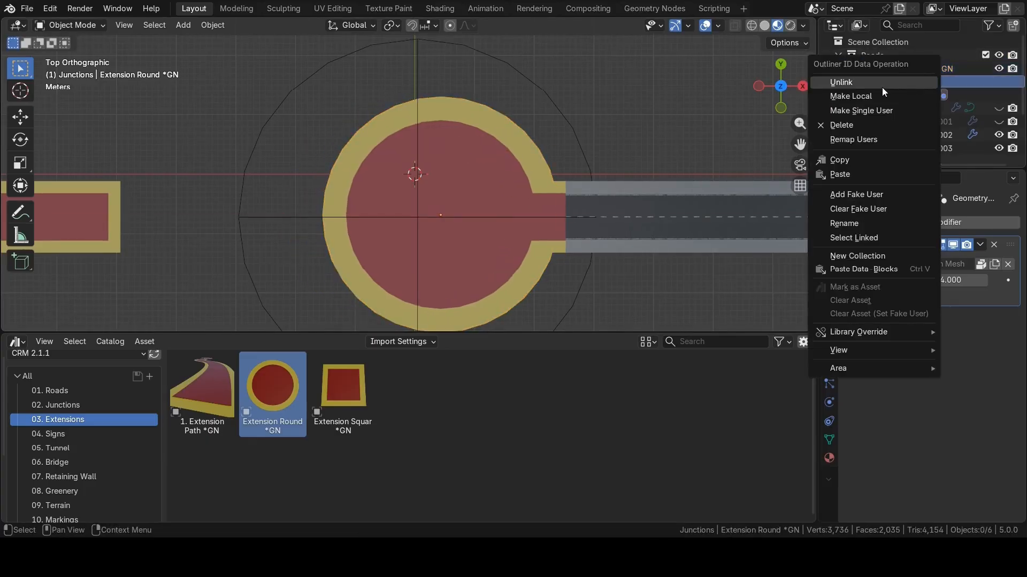
Scale the round extension's mesh down uniformly in Edit Mode and move the object along X further onto the road.
{"action": "left_click", "coordinate": [523, 147]}
{"action": "key", "text": "Tab"}
{"action": "key", "text": "s"}
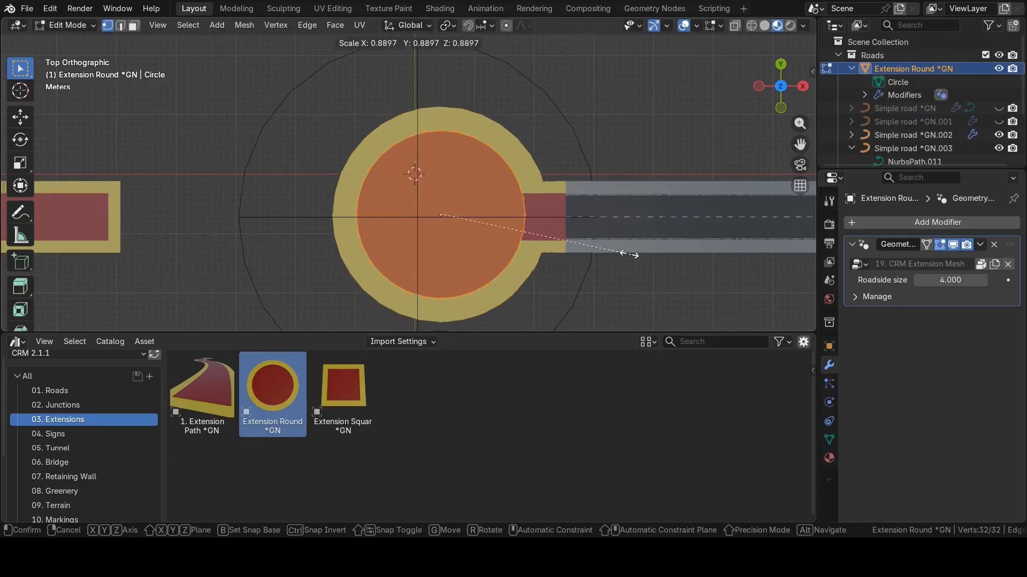
{"action": "left_click", "coordinate": [572, 239]}
{"action": "key", "text": "Tab"}
{"action": "key", "text": "g"}
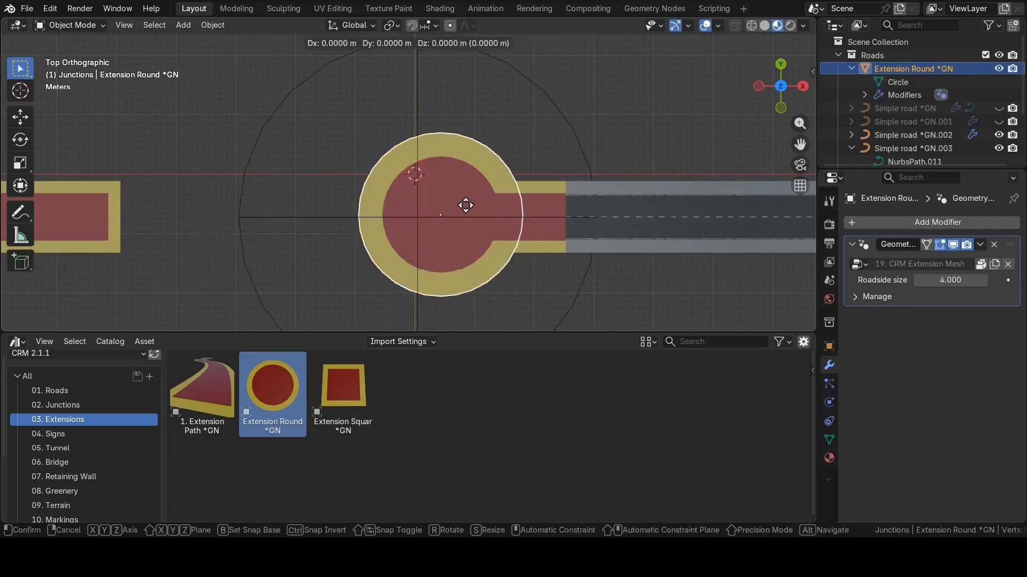
{"action": "key", "text": "x"}
{"action": "left_click", "coordinate": [489, 204]}
Set the round extension's Roadside size to 2.
{"action": "left_click_drag", "start_coordinate": [957, 280], "coordinate": [932, 279]}
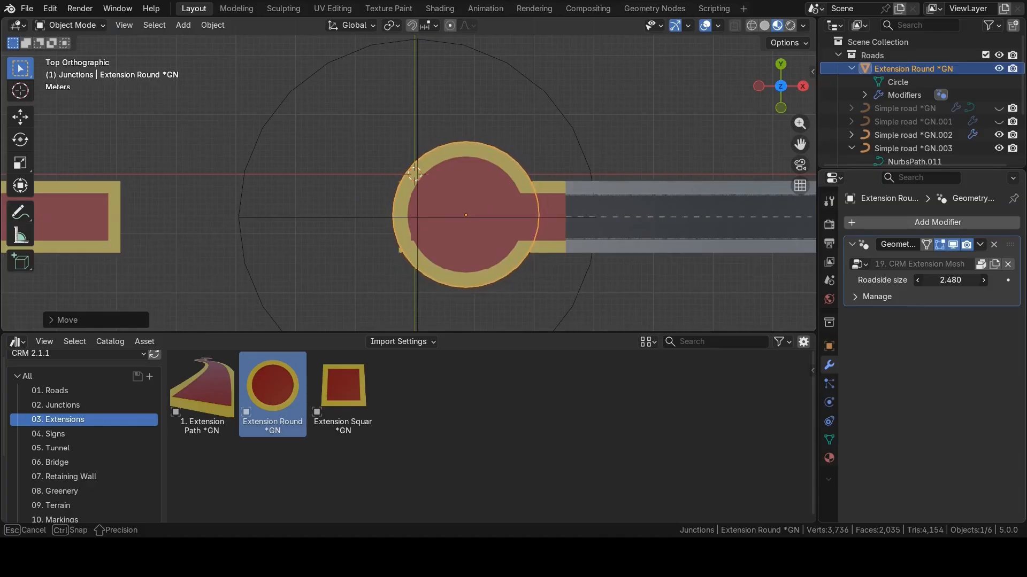
{"action": "left_click", "coordinate": [957, 280]}
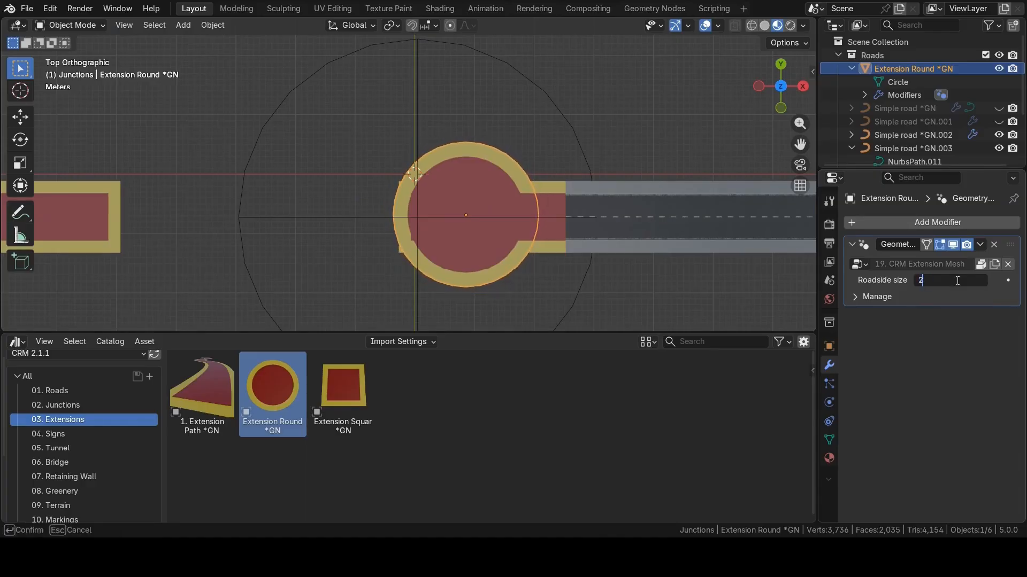
{"action": "type", "text": "2"}
{"action": "key", "text": "Return"}
Set the Start Point Tongue Size of the road overlapping the round extension to 10.5 m.
{"action": "left_click", "coordinate": [675, 178]}
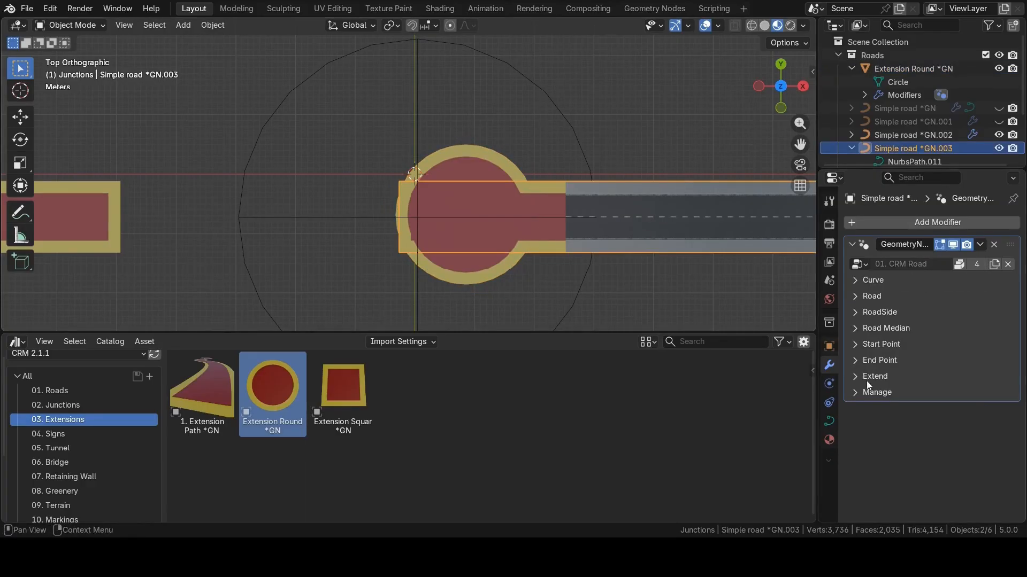
{"action": "left_click", "coordinate": [855, 344]}
{"action": "mouse_move", "coordinate": [950, 364]}
{"action": "left_mouse_down"}
{"action": "mouse_move", "coordinate": [969, 364]}
{"action": "mouse_move", "coordinate": [948, 363]}
{"action": "left_mouse_up"}
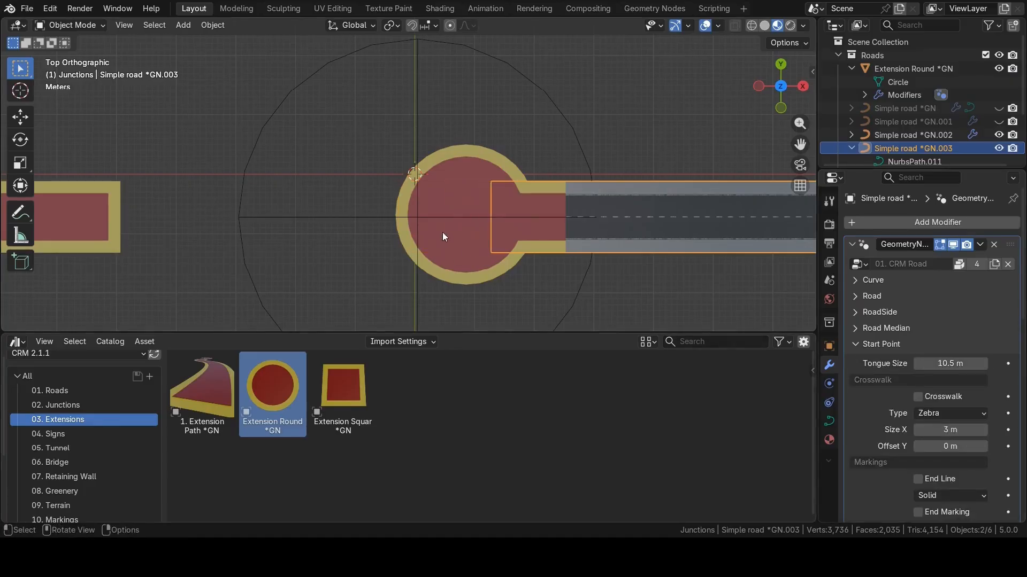
{"action": "scroll", "coordinate": [444, 232], "scroll_direction": "up", "scroll_amount": 3}
{"action": "middle_click_drag", "start_coordinate": [501, 229], "coordinate": [375, 185], "text": "shift"}
Turn the custom junction's Show option back on to generate the round road end.
{"action": "left_click", "coordinate": [478, 88]}
{"action": "left_click", "coordinate": [464, 117]}
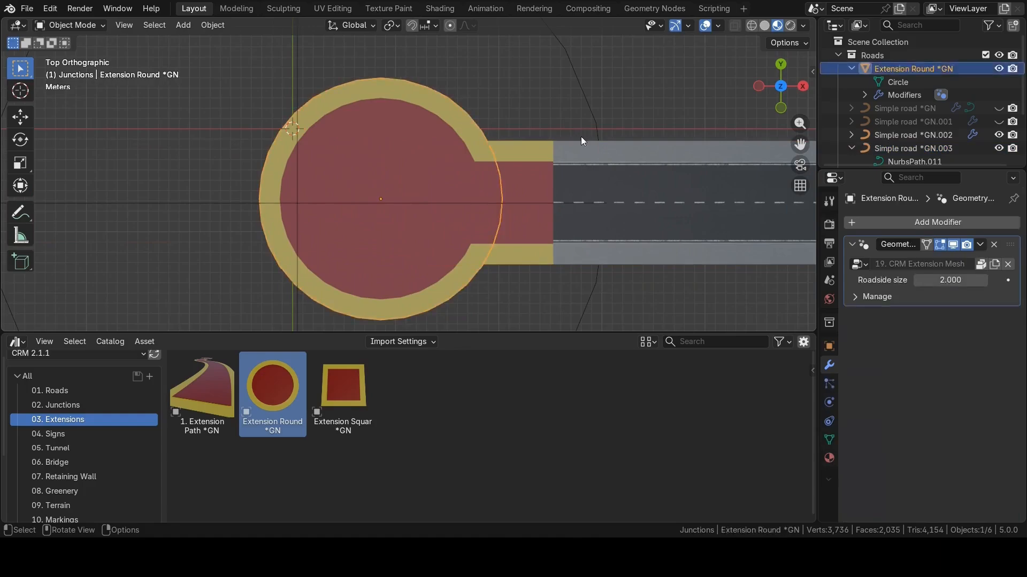
{"action": "left_click", "coordinate": [585, 92]}
{"action": "left_click", "coordinate": [919, 316]}
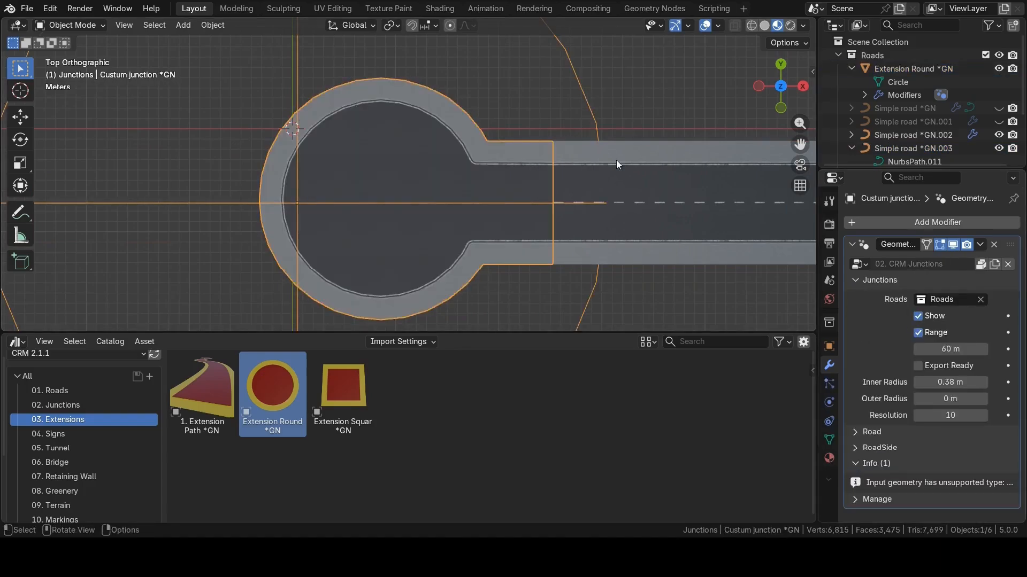
{"action": "left_click", "coordinate": [489, 74]}
{"action": "scroll", "coordinate": [499, 105], "scroll_direction": "down", "scroll_amount": 2}
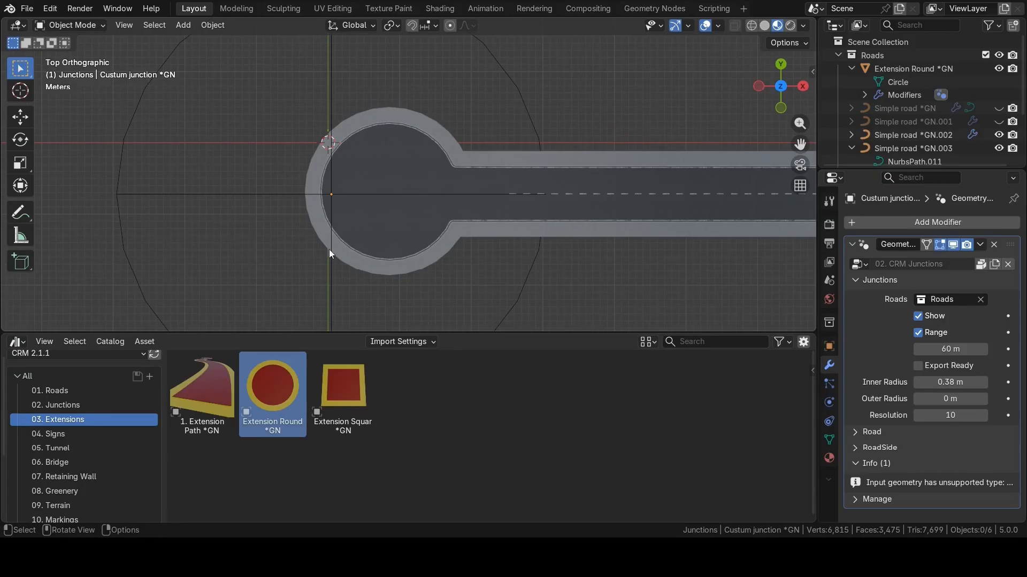
{"action": "scroll", "coordinate": [385, 209], "scroll_direction": "down", "scroll_amount": 3}
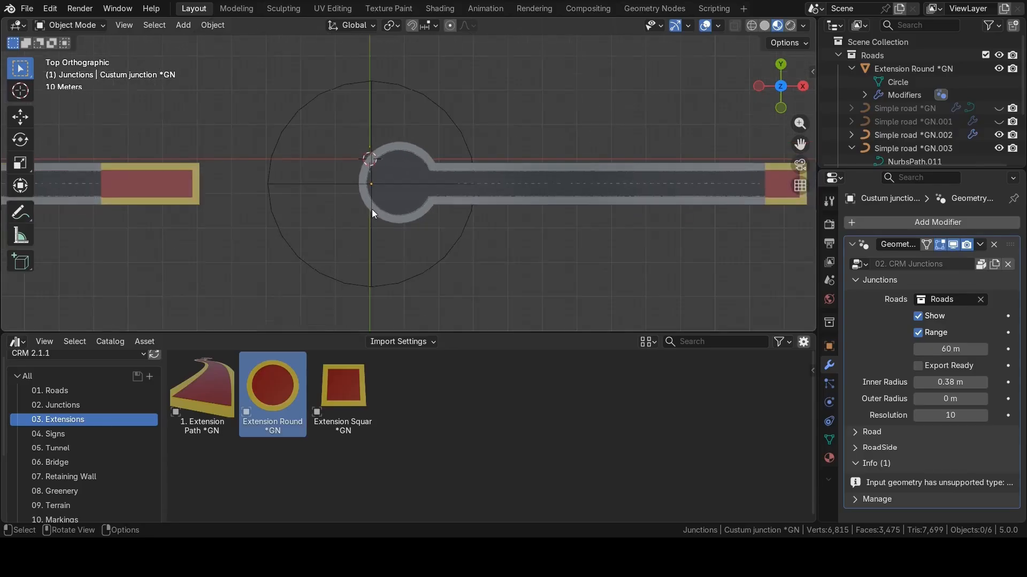
Shift the road west of the round extension along X and set its End Point Tongue Size to 11.5 m.
{"action": "left_click", "coordinate": [126, 197]}
{"action": "key", "text": "g"}
{"action": "key", "text": "x"}
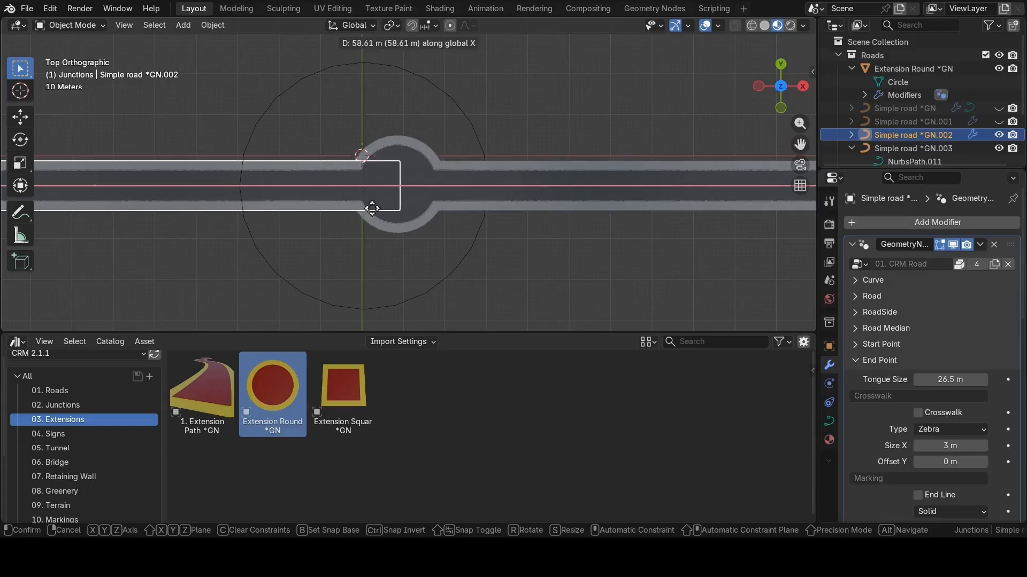
{"action": "left_click", "coordinate": [208, 196]}
{"action": "left_click_drag", "start_coordinate": [949, 381], "coordinate": [880, 380]}
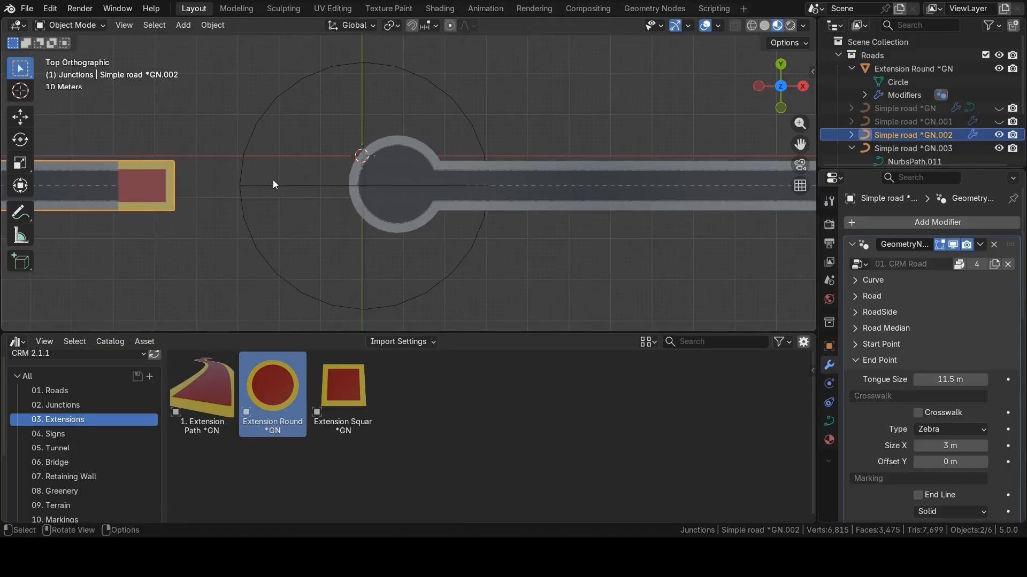
Move the west road along X until its tongue overlaps the round extension and joins the junction.
{"action": "key", "text": "g"}
{"action": "key", "text": "x"}
{"action": "left_click", "coordinate": [489, 201]}
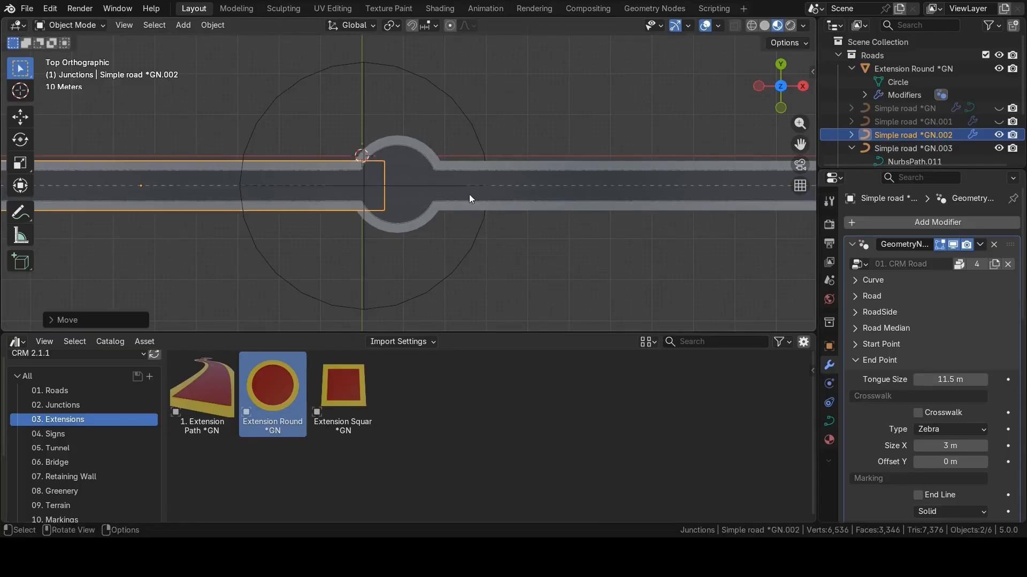
{"action": "scroll", "coordinate": [428, 176], "scroll_direction": "up", "scroll_amount": 2}
{"action": "scroll", "coordinate": [428, 176], "scroll_direction": "down", "scroll_amount": 2}
{"action": "middle_click_drag", "start_coordinate": [428, 142], "coordinate": [415, 190], "text": "shift"}
{"action": "left_click", "coordinate": [436, 198]}
{"action": "scroll", "coordinate": [435, 201], "scroll_direction": "up", "scroll_amount": 2}
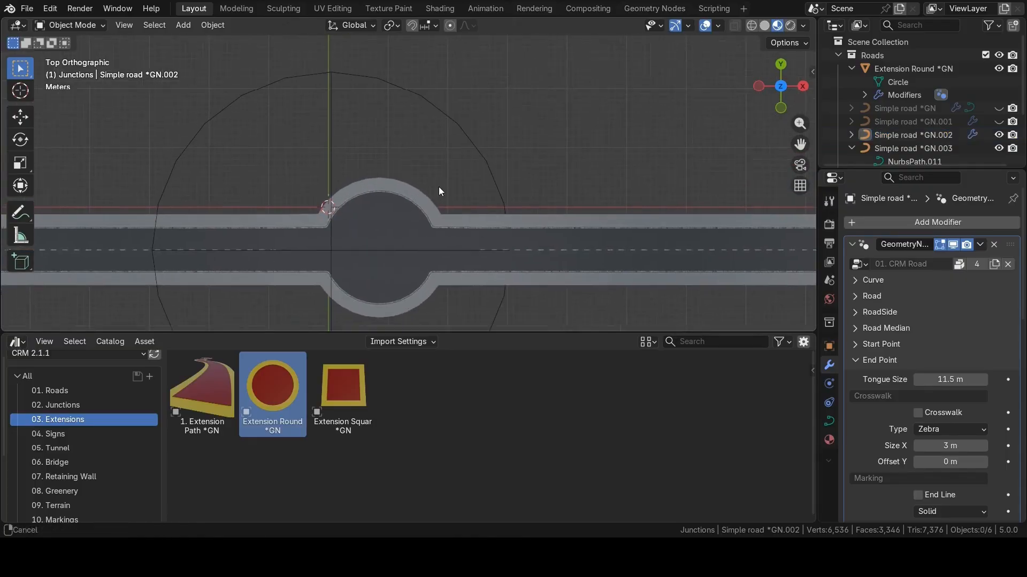
Unhide Simple road *GN and Simple road *GN.001 and enable the viewport display of both roads' Geometry Nodes modifiers.
{"action": "left_click", "coordinate": [999, 109]}
{"action": "left_click", "coordinate": [998, 121]}
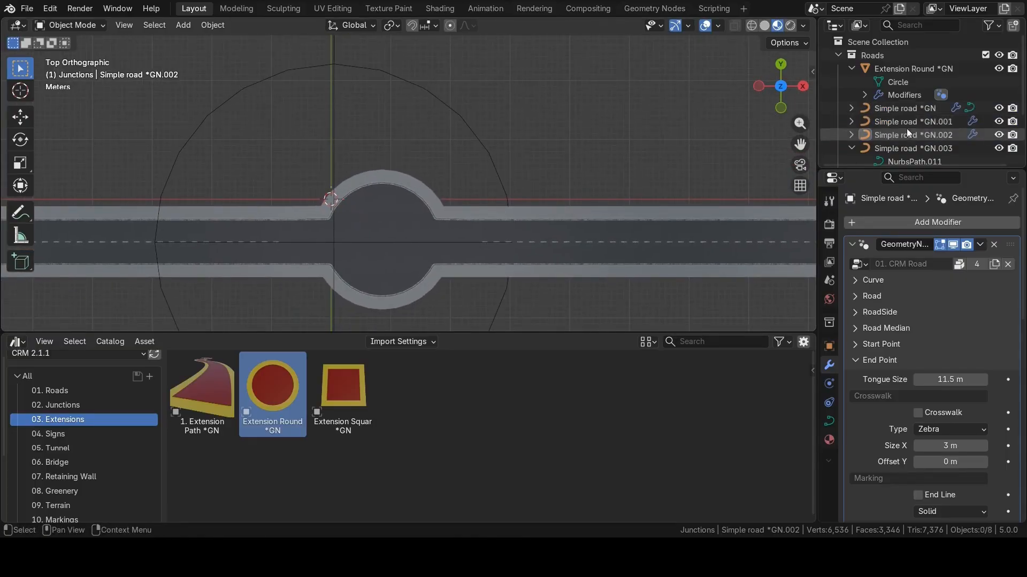
{"action": "left_click", "coordinate": [910, 109]}
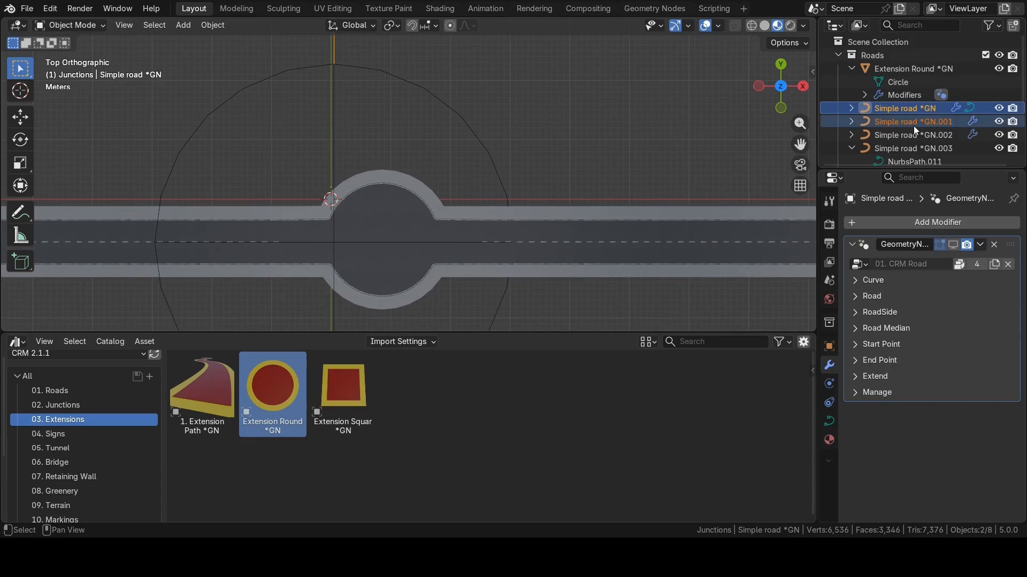
{"action": "left_click", "coordinate": [913, 122], "text": "shift"}
{"action": "left_click", "coordinate": [954, 243]}
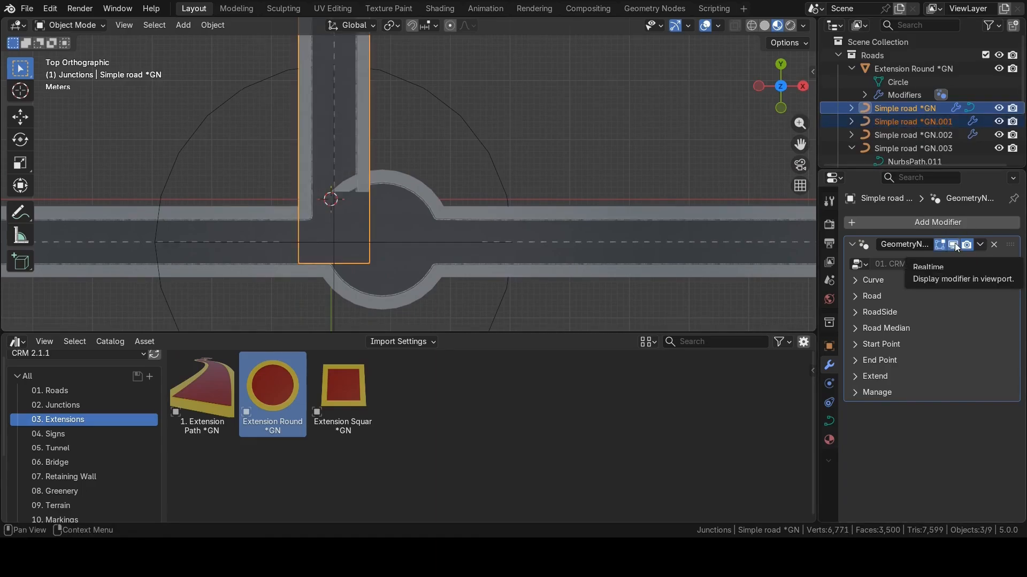
{"action": "scroll", "coordinate": [395, 112], "scroll_direction": "down", "scroll_amount": 3}
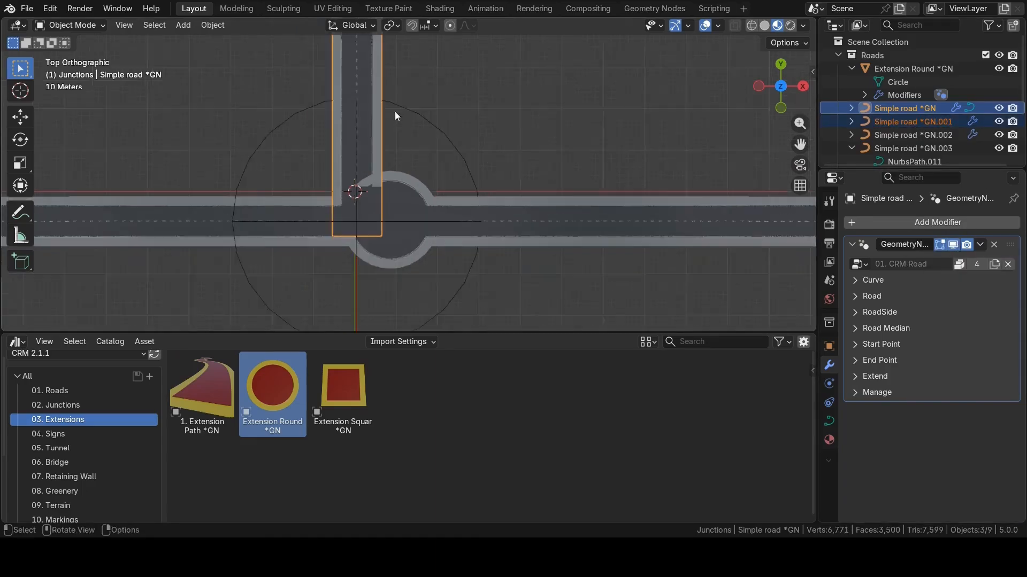
{"action": "left_click", "coordinate": [374, 316]}
{"action": "left_click", "coordinate": [953, 245]}
{"action": "scroll", "coordinate": [436, 179], "scroll_direction": "up", "scroll_amount": 3}
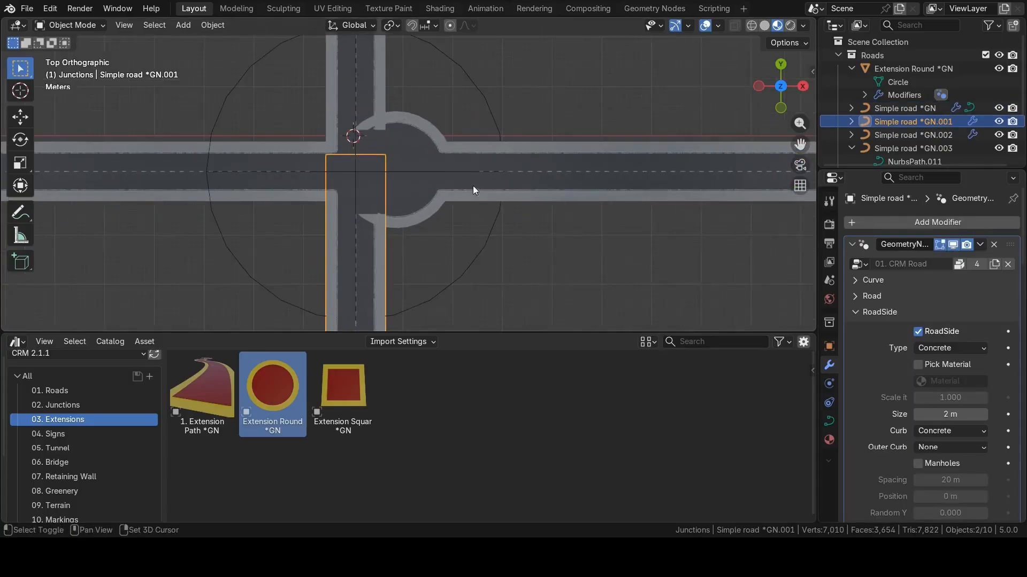
Turn off the custom junction's Show option and move the round extension with both horizontal roads along X to centre them on the vertical roads.
{"action": "left_click", "coordinate": [438, 172]}
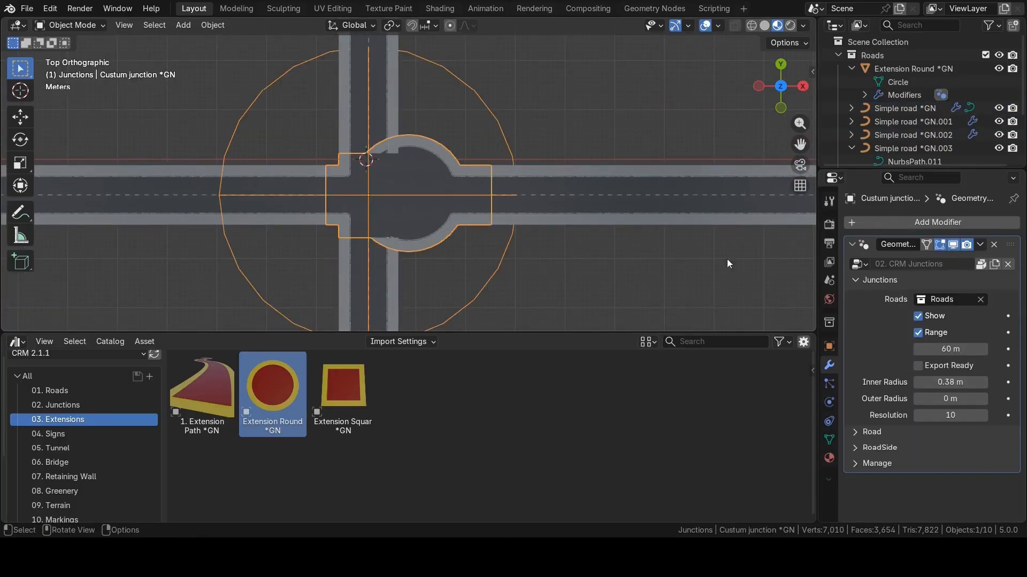
{"action": "left_click", "coordinate": [917, 317]}
{"action": "left_click", "coordinate": [577, 192]}
{"action": "left_click", "coordinate": [417, 153], "text": "shift"}
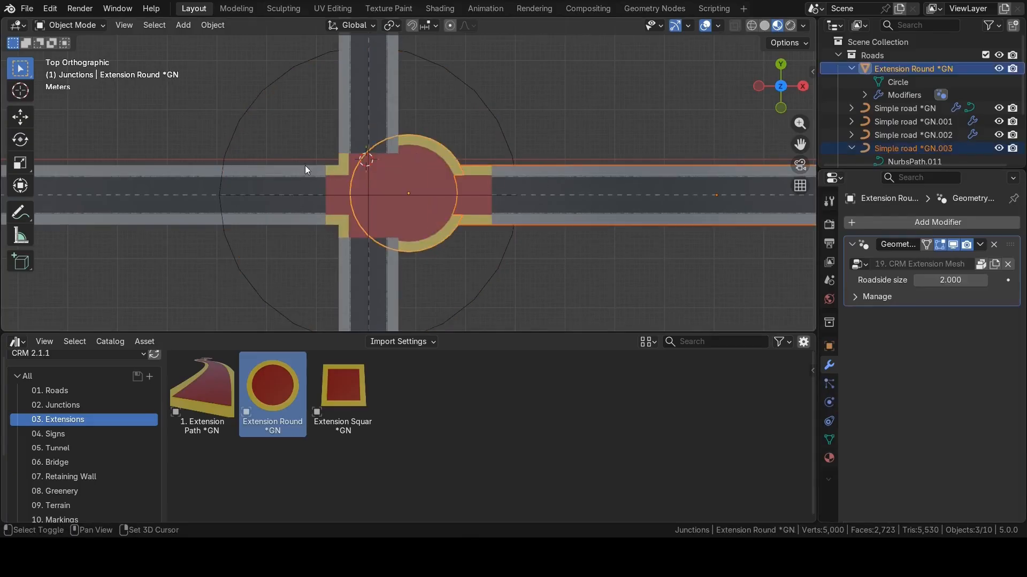
{"action": "left_click", "coordinate": [305, 170], "text": "shift"}
{"action": "key", "text": "g"}
{"action": "key", "text": "x"}
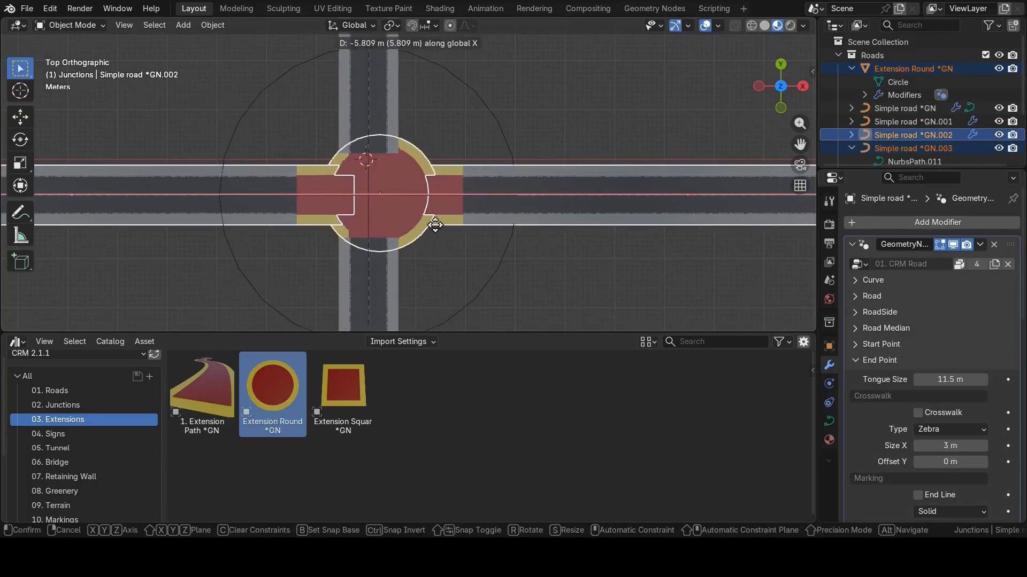
{"action": "left_click", "coordinate": [419, 219]}
Move the upper and lower vertical roads outward along Y, leaving only their tongues over the round extension.
{"action": "left_click_drag", "start_coordinate": [393, 126], "coordinate": [449, 149]}
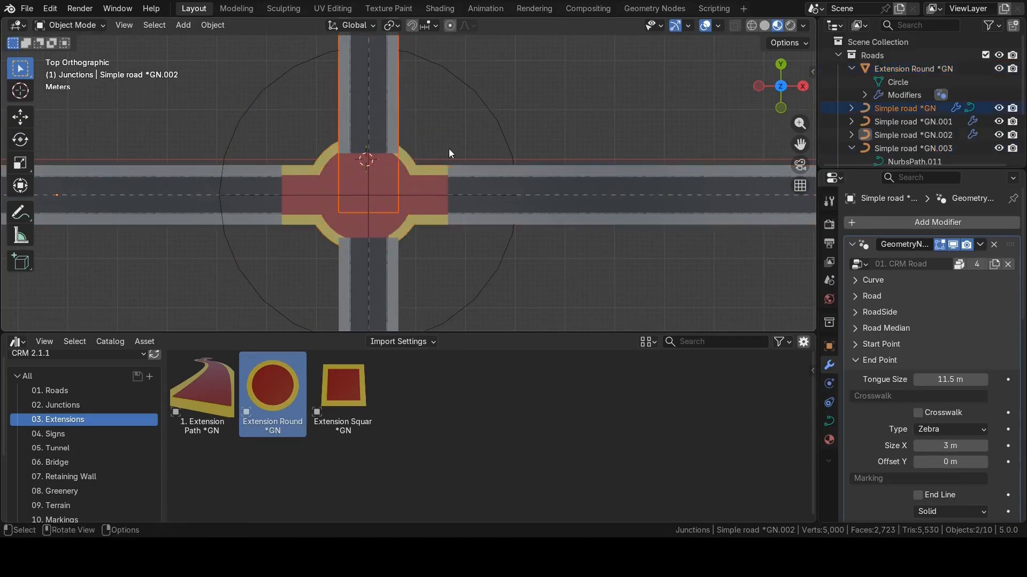
{"action": "key", "text": "g"}
{"action": "key", "text": "y"}
{"action": "left_click", "coordinate": [404, 160]}
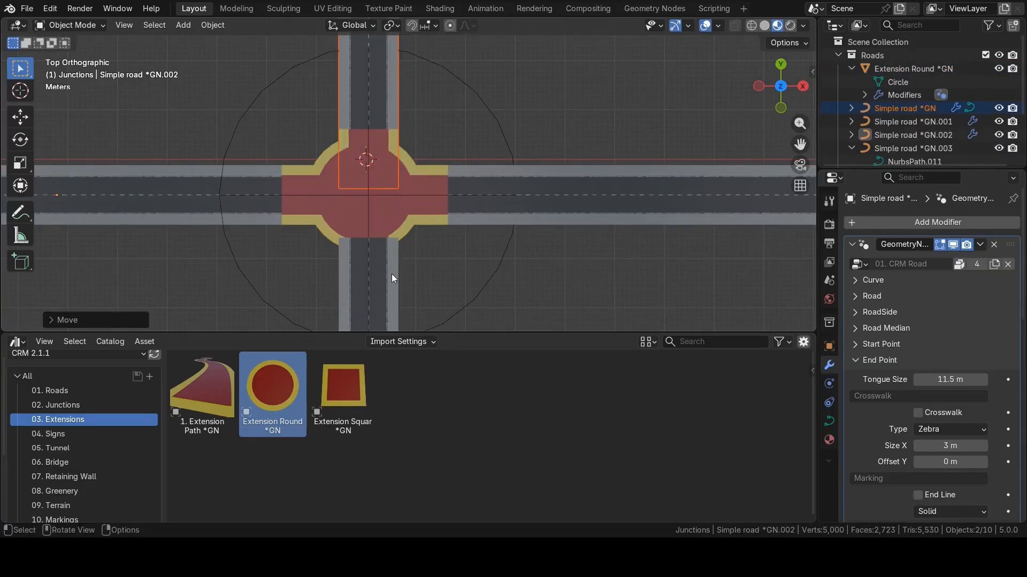
{"action": "left_click", "coordinate": [392, 274]}
{"action": "key", "text": "g"}
{"action": "key", "text": "y"}
{"action": "left_click", "coordinate": [442, 304]}
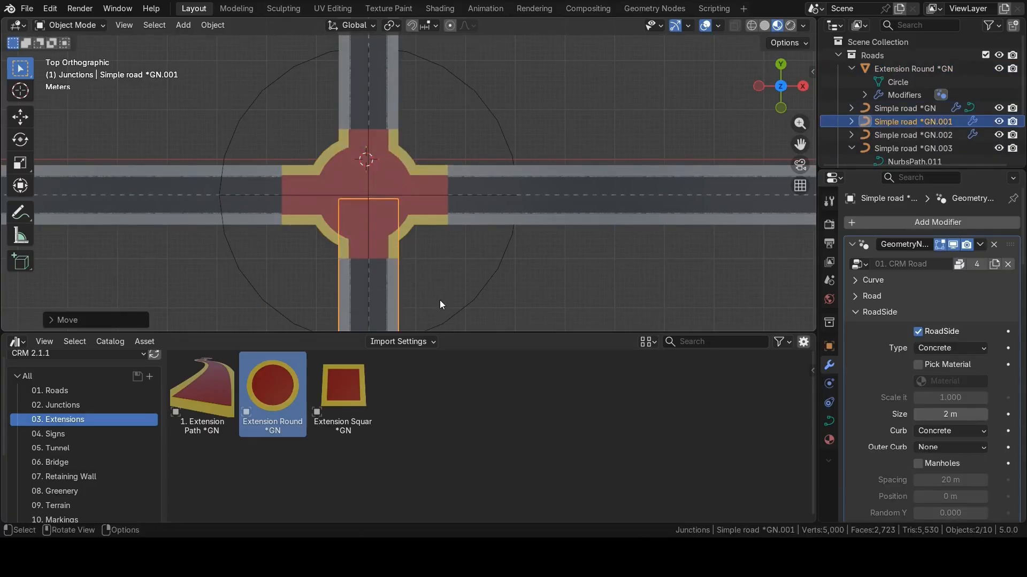
Fine-tune the X position of the round extension and both horizontal roads so the circle is centred on the crossing.
{"action": "scroll", "coordinate": [463, 190], "scroll_direction": "up", "scroll_amount": 3}
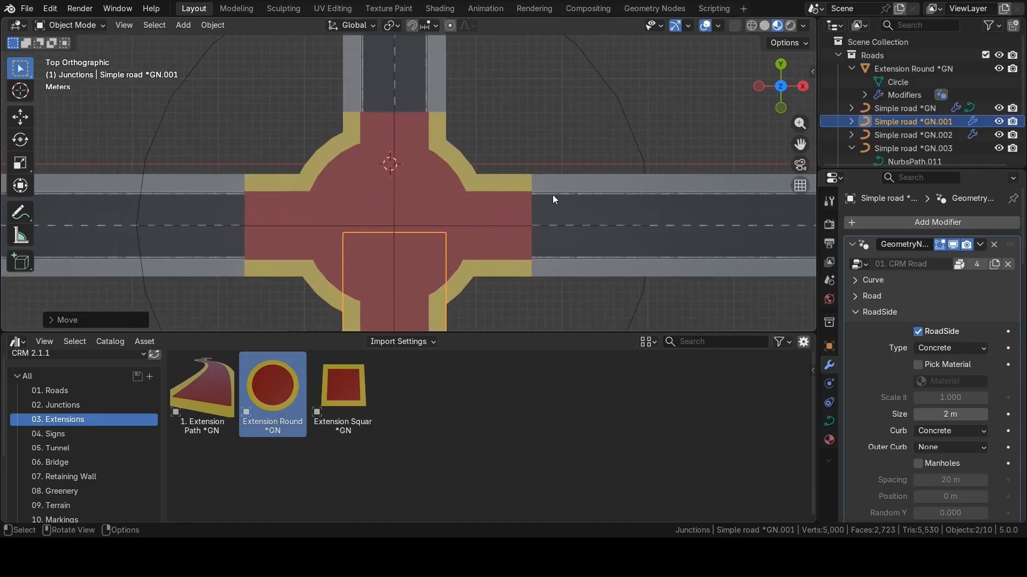
{"action": "left_click", "coordinate": [420, 178]}
{"action": "left_click", "coordinate": [316, 197], "text": "shift"}
{"action": "left_click", "coordinate": [314, 216], "text": "shift"}
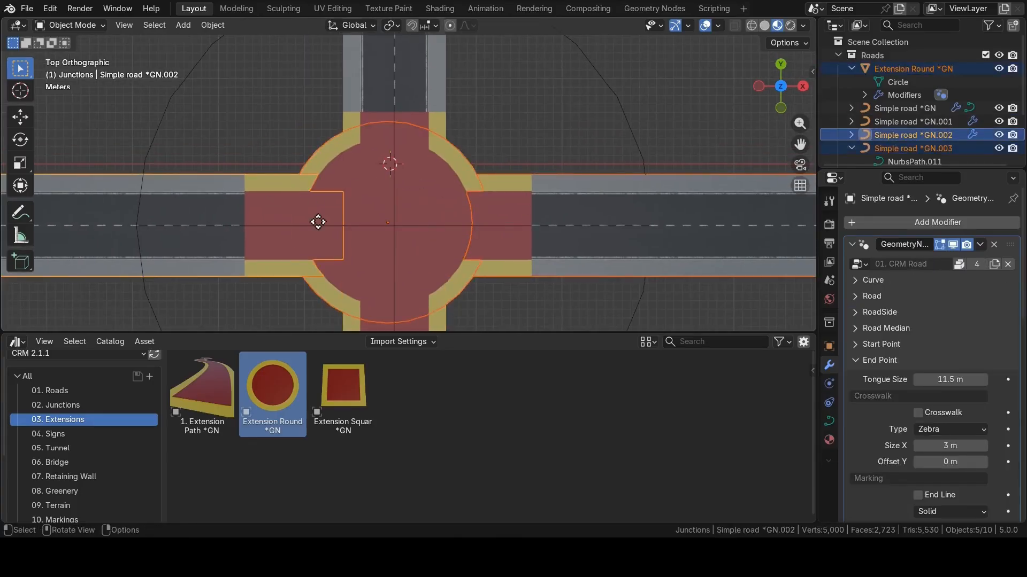
{"action": "key", "text": "g"}
{"action": "key", "text": "x"}
{"action": "left_click", "coordinate": [328, 208]}
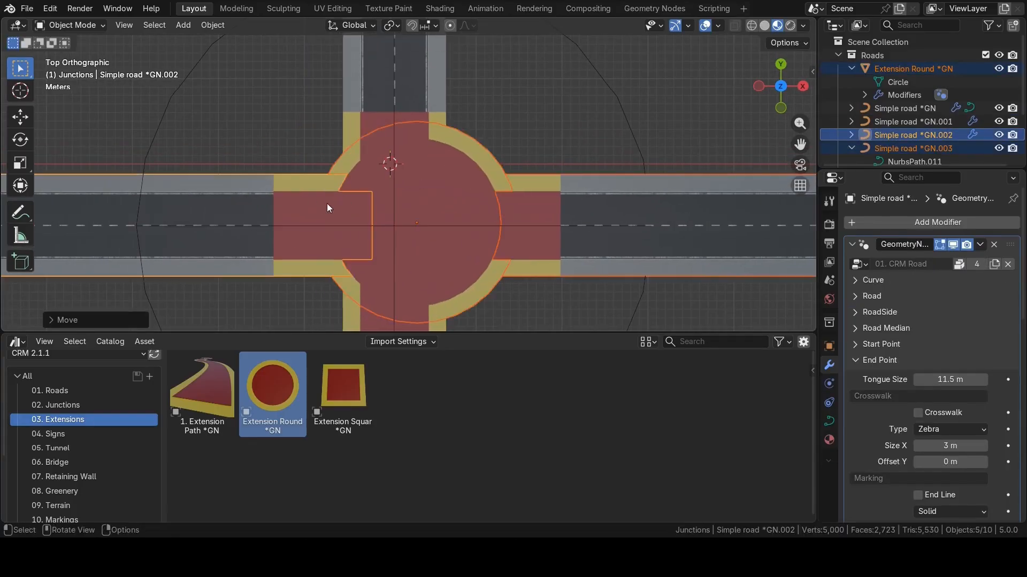
{"action": "key", "text": "g"}
{"action": "key", "text": "x"}
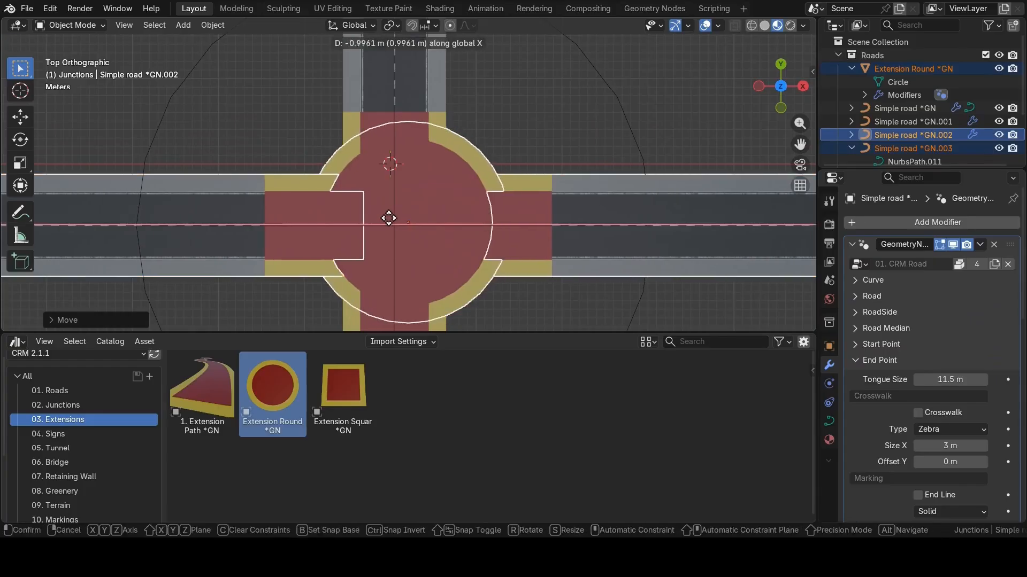
{"action": "left_click", "coordinate": [372, 214]}
{"action": "left_click", "coordinate": [538, 128]}
Turn the custom junction's Show option back on and inspect the generated round crossing.
{"action": "left_click", "coordinate": [618, 88]}
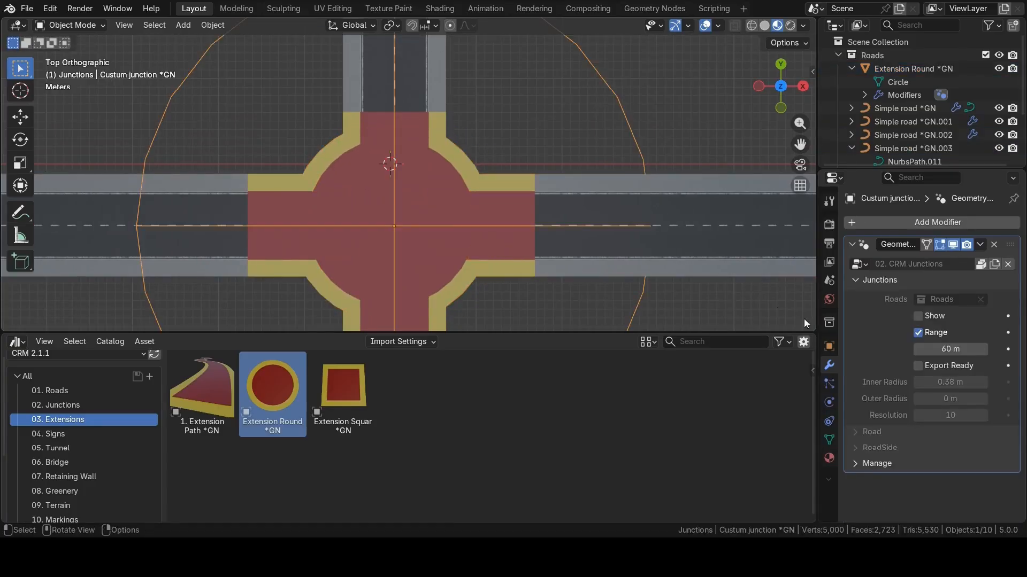
{"action": "left_click", "coordinate": [916, 316]}
{"action": "left_click", "coordinate": [536, 116]}
{"action": "scroll", "coordinate": [538, 146], "scroll_direction": "up", "scroll_amount": 2}
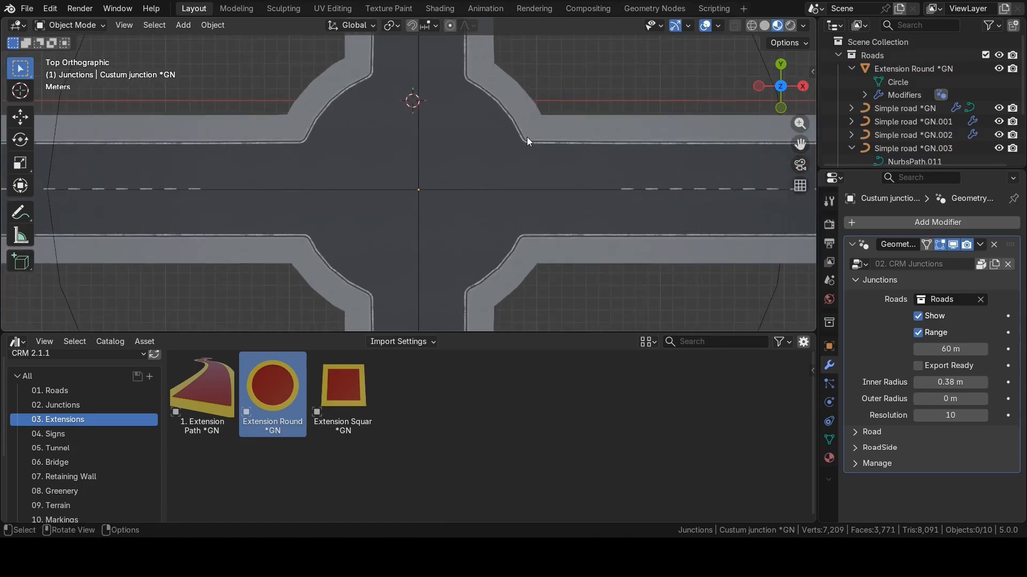
{"action": "scroll", "coordinate": [528, 140], "scroll_direction": "down", "scroll_amount": 2}
{"action": "scroll", "coordinate": [527, 141], "scroll_direction": "up", "scroll_amount": 1}
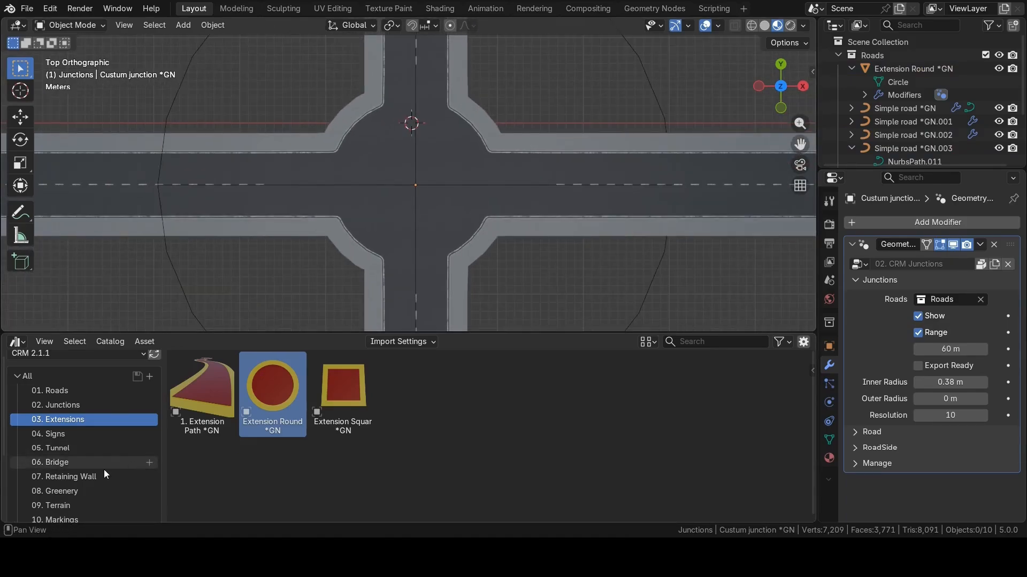
Add the Sidewalk Round asset from the Roadsides catalog at the centre of the junction.
{"action": "scroll", "coordinate": [103, 468], "scroll_direction": "down", "scroll_amount": 2}
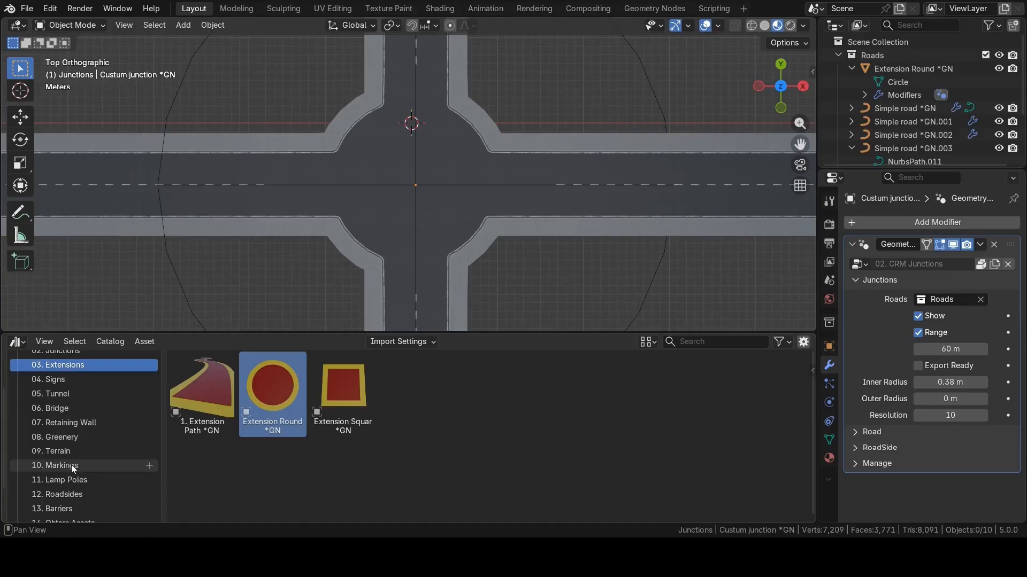
{"action": "left_click", "coordinate": [71, 494]}
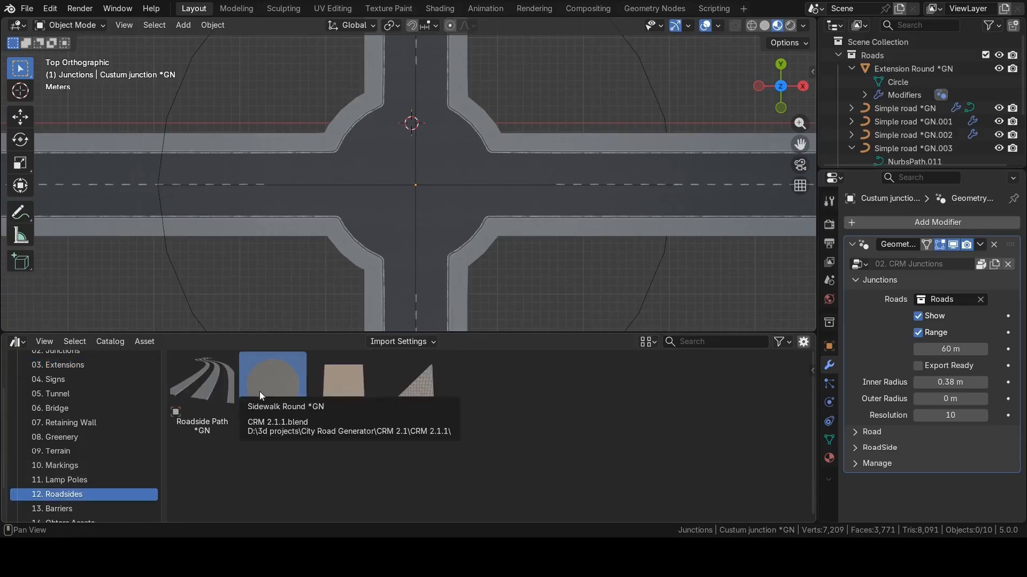
{"action": "left_click", "coordinate": [272, 400]}
{"action": "left_click_drag", "start_coordinate": [272, 400], "coordinate": [416, 182]}
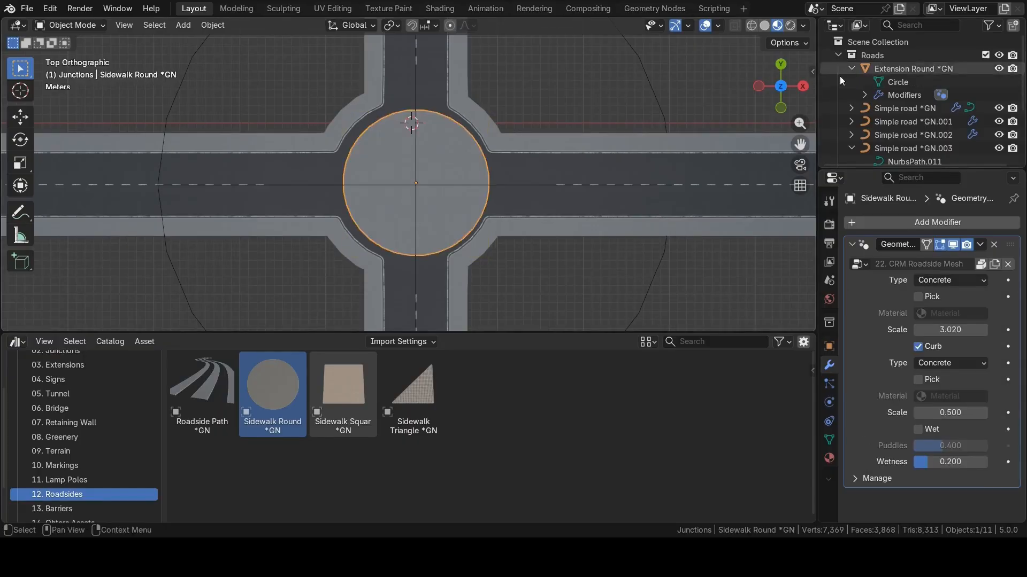
Make the mesh data of the Sidewalk Round object local.
{"action": "scroll", "coordinate": [866, 101], "scroll_direction": "down", "scroll_amount": 5}
{"action": "left_click", "coordinate": [852, 154]}
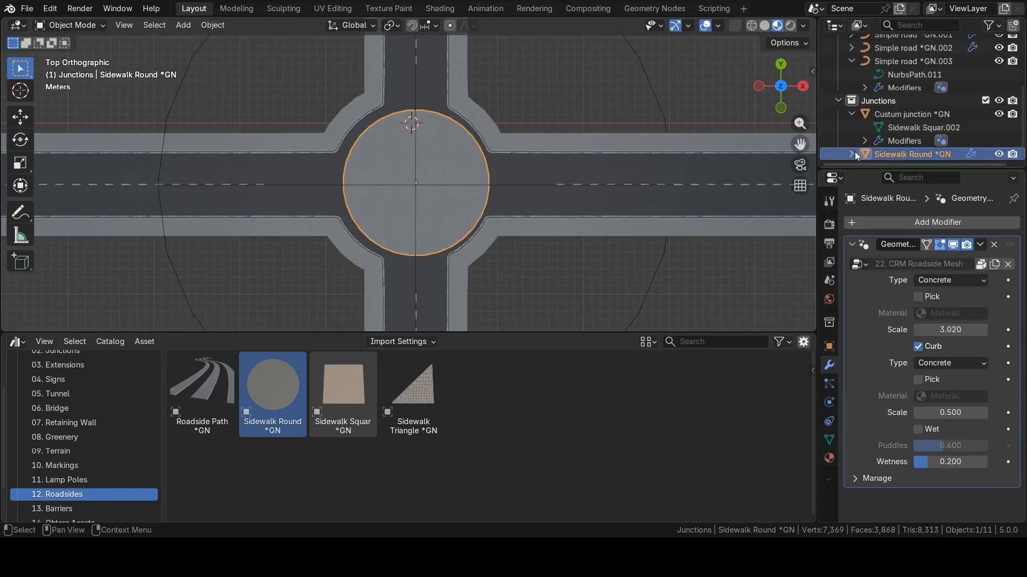
{"action": "scroll", "coordinate": [855, 152], "scroll_direction": "down", "scroll_amount": 2}
{"action": "left_click", "coordinate": [902, 142]}
{"action": "right_click", "coordinate": [902, 142]}
{"action": "left_click", "coordinate": [859, 141]}
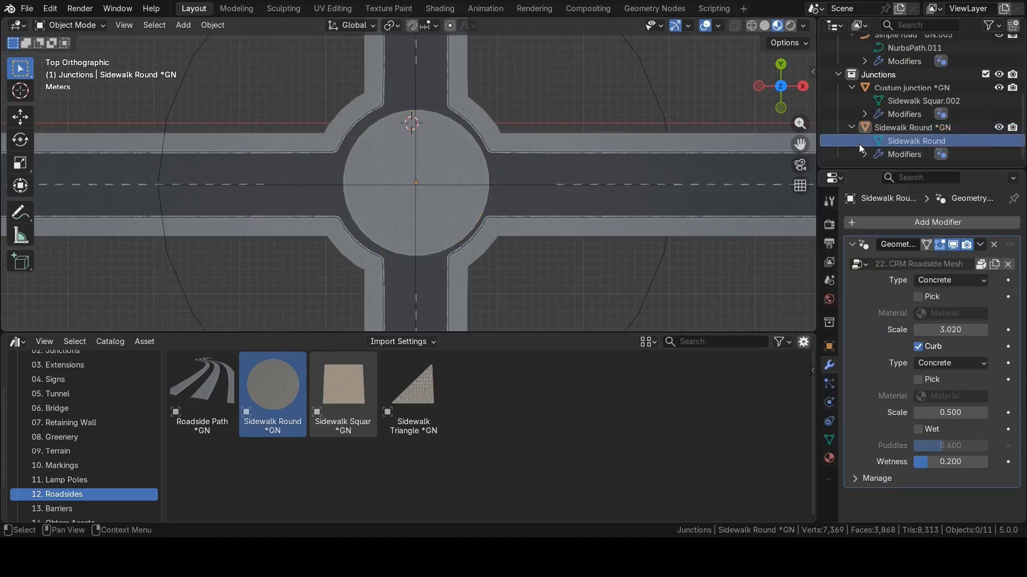
Scale the round sidewalk's mesh down uniformly in Edit Mode and nudge the object onto the junction's centre.
{"action": "left_click", "coordinate": [471, 176]}
{"action": "key", "text": "Tab"}
{"action": "key", "text": "s"}
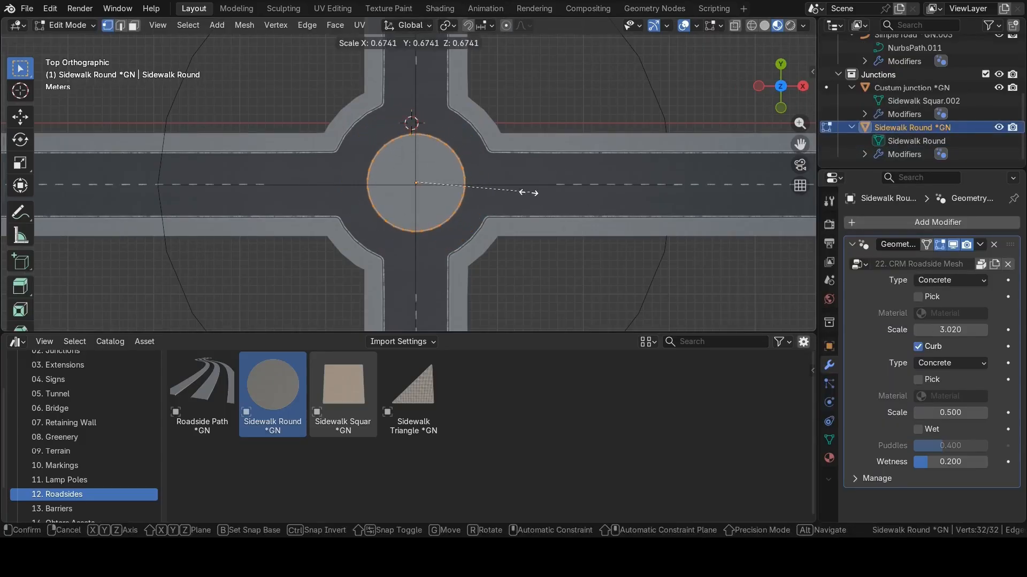
{"action": "left_click", "coordinate": [512, 192]}
{"action": "key", "text": "Tab"}
{"action": "scroll", "coordinate": [463, 204], "scroll_direction": "up", "scroll_amount": 2}
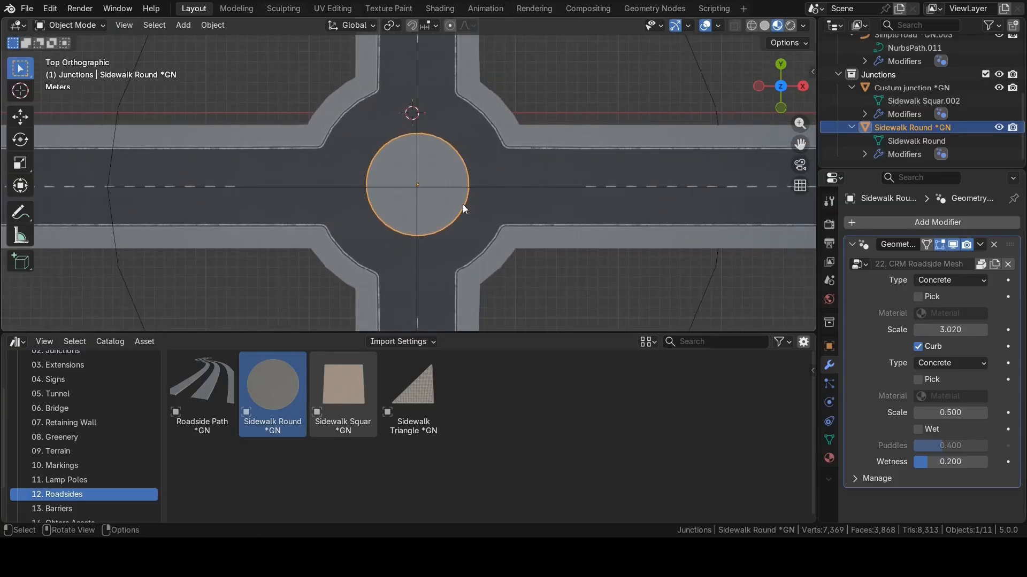
{"action": "key", "text": "g"}
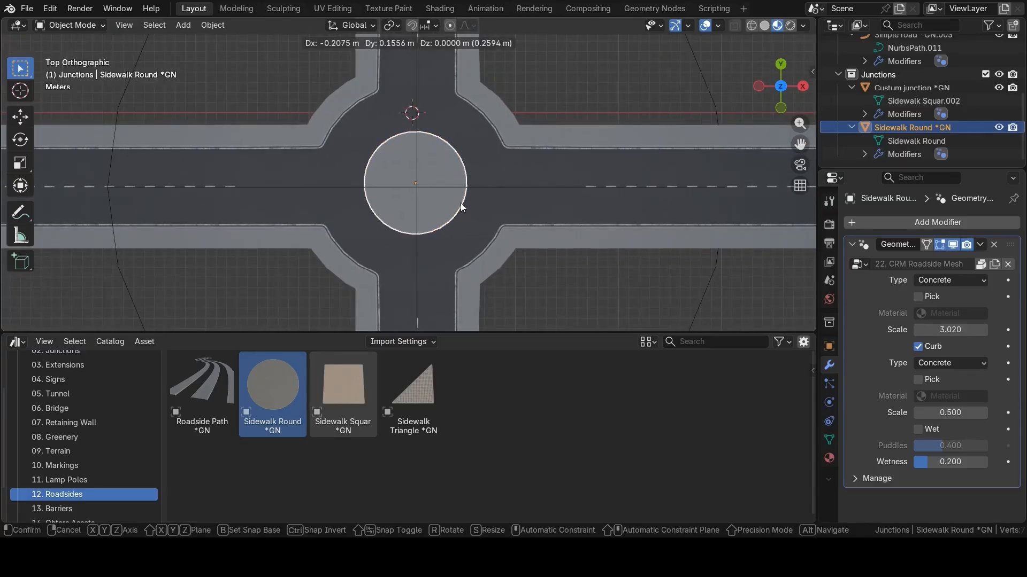
{"action": "left_click", "coordinate": [460, 203]}
Add the Green Area Round asset from the Greenery catalog on top of the round sidewalk.
{"action": "scroll", "coordinate": [85, 436], "scroll_direction": "up", "scroll_amount": 3}
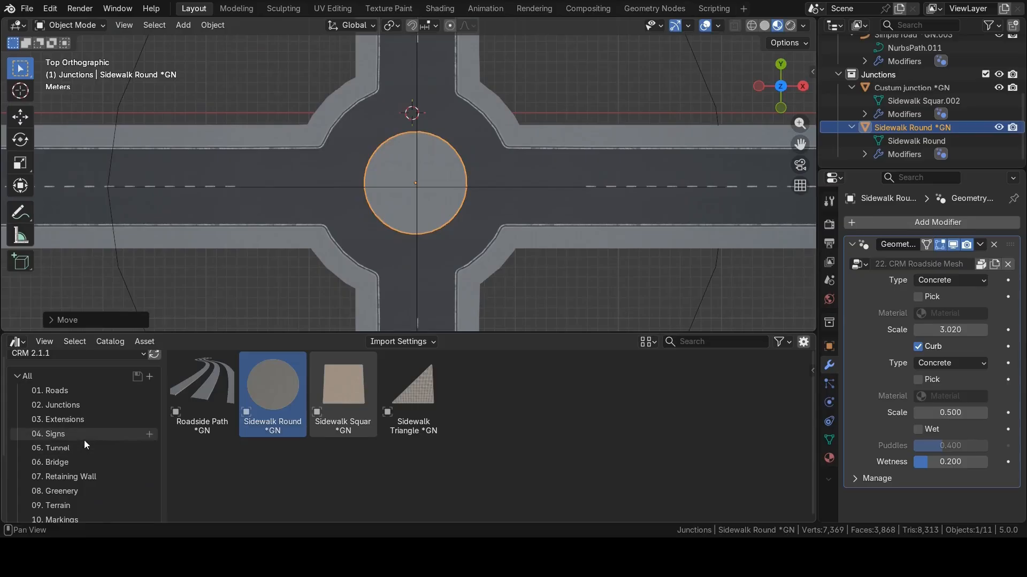
{"action": "left_click", "coordinate": [75, 491]}
{"action": "left_click", "coordinate": [334, 383]}
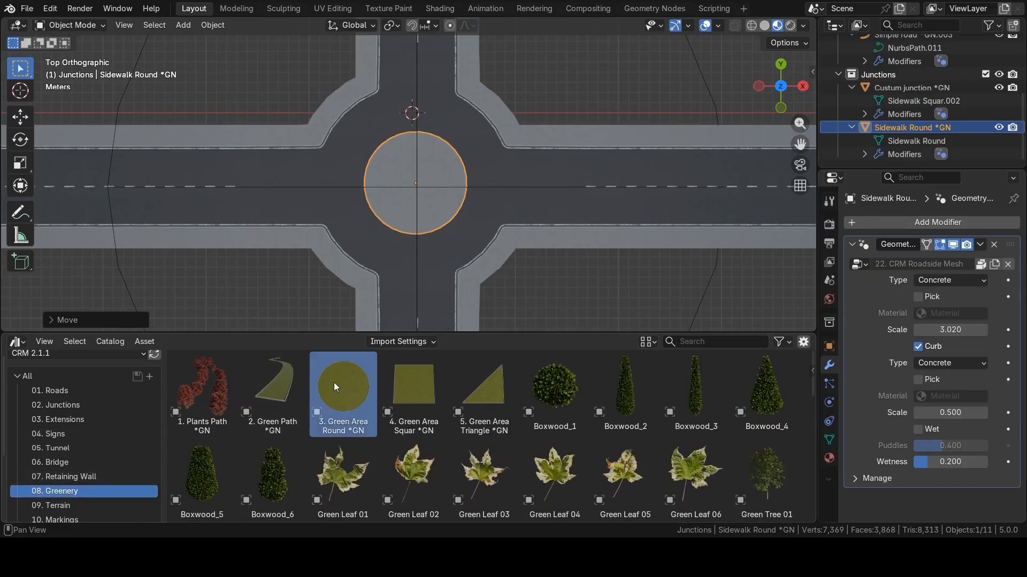
{"action": "left_click_drag", "start_coordinate": [333, 403], "coordinate": [425, 206]}
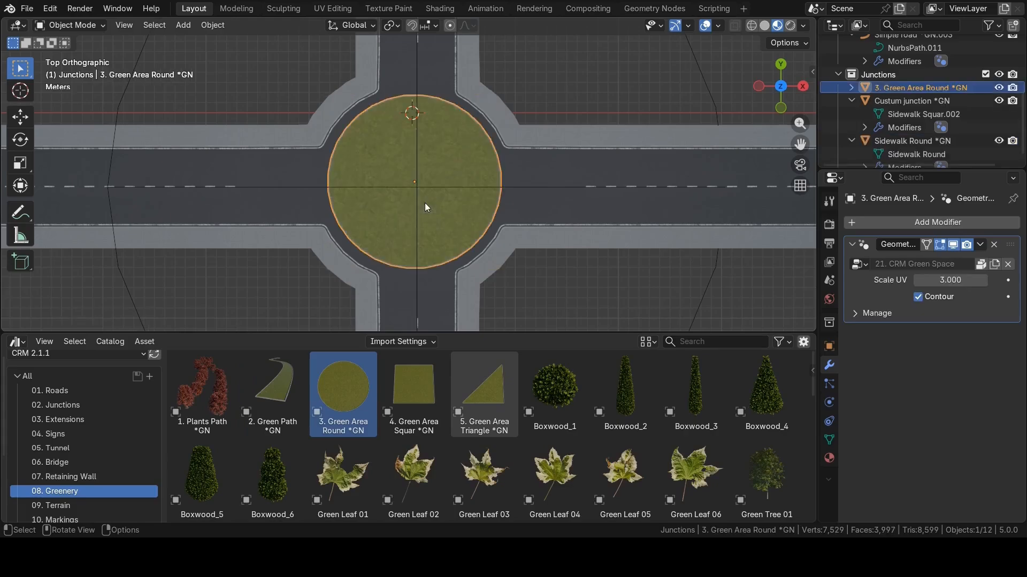
Make the mesh data of the Green Area Round object local.
{"action": "right_click", "coordinate": [923, 88]}
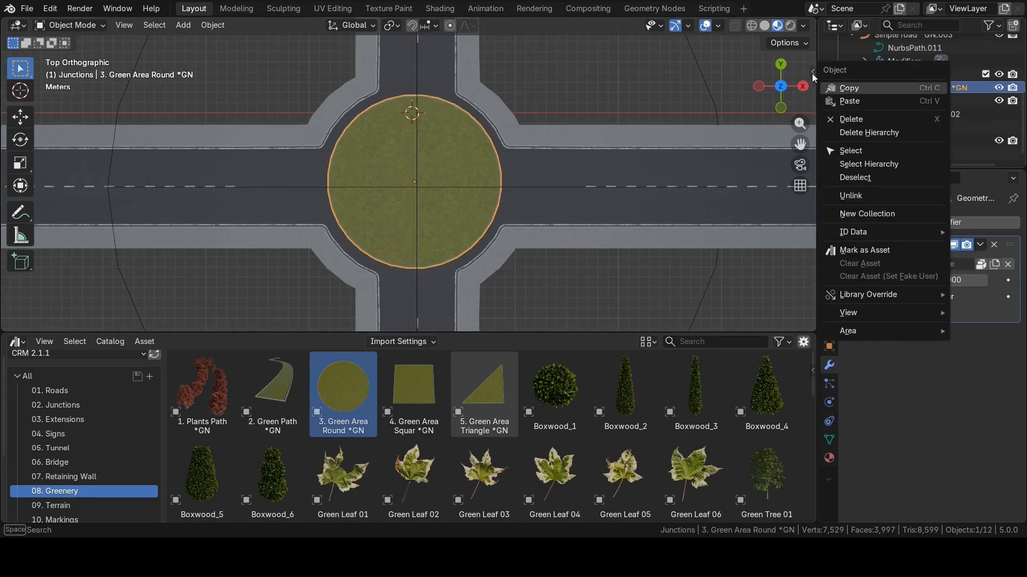
{"action": "key", "text": "Escape"}
{"action": "right_click", "coordinate": [913, 102]}
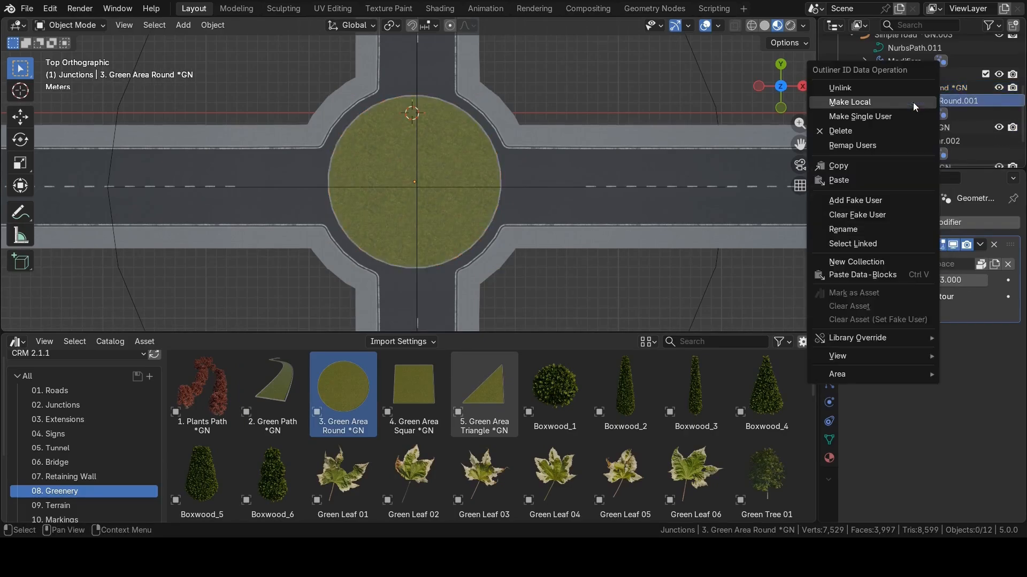
{"action": "left_click", "coordinate": [856, 103]}
Scale the green area's mesh down uniformly in Edit Mode so it fits inside the round sidewalk.
{"action": "key", "text": "Tab"}
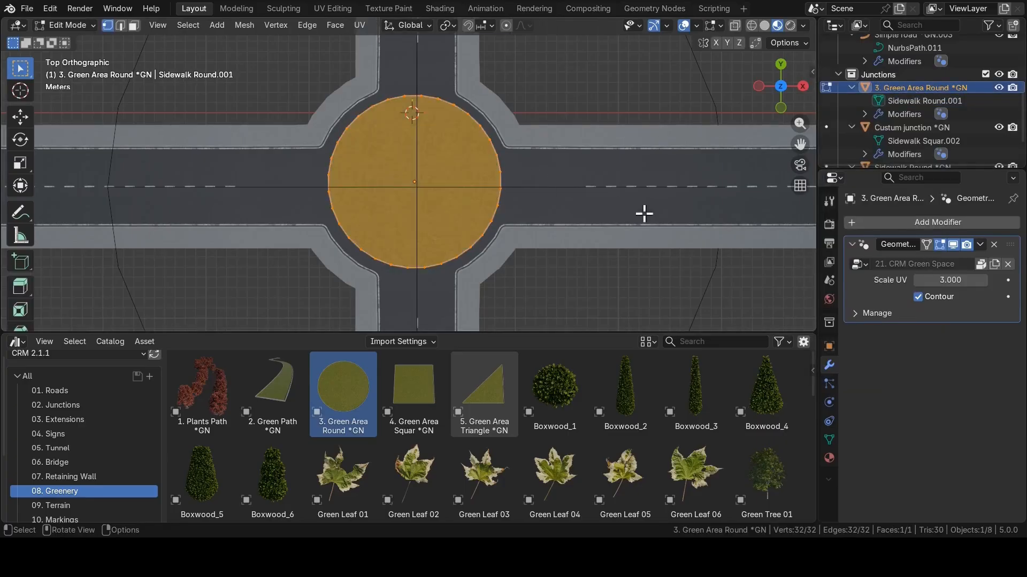
{"action": "key", "text": "s"}
{"action": "left_click", "coordinate": [517, 196]}
{"action": "key", "text": "Tab"}
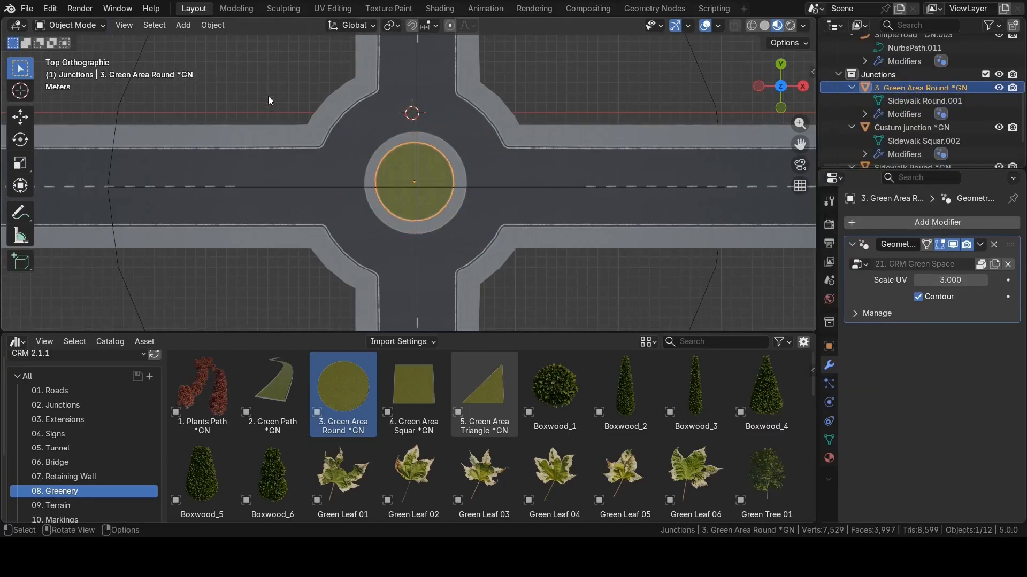
Move the Green Area Round object onto the centre of the round sidewalk and deselect it.
{"action": "key", "text": "g"}
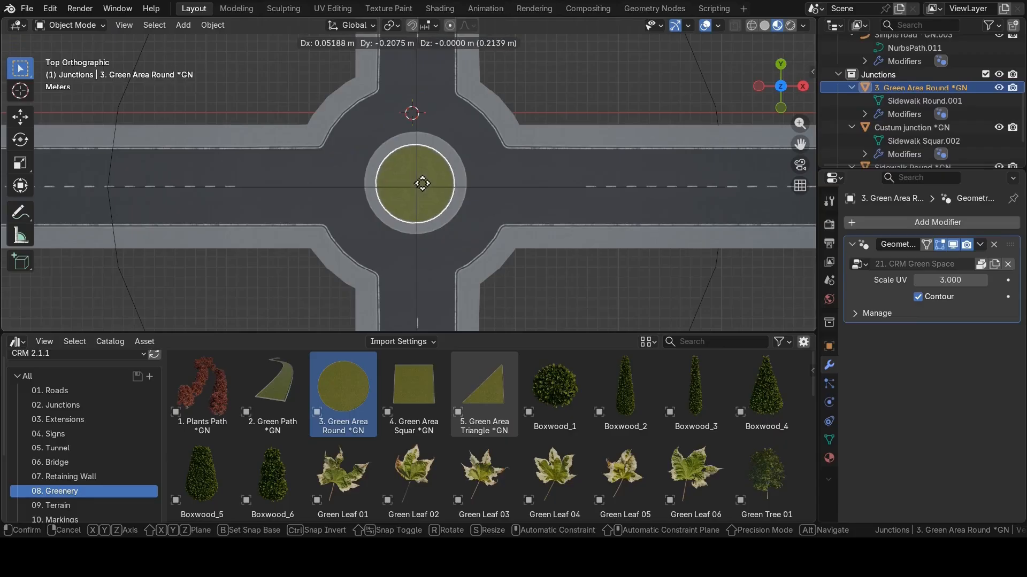
{"action": "left_click", "coordinate": [419, 182]}
{"action": "left_click", "coordinate": [499, 161]}
{"action": "scroll", "coordinate": [503, 163], "scroll_direction": "up", "scroll_amount": 3}
{"action": "left_click", "coordinate": [460, 182]}
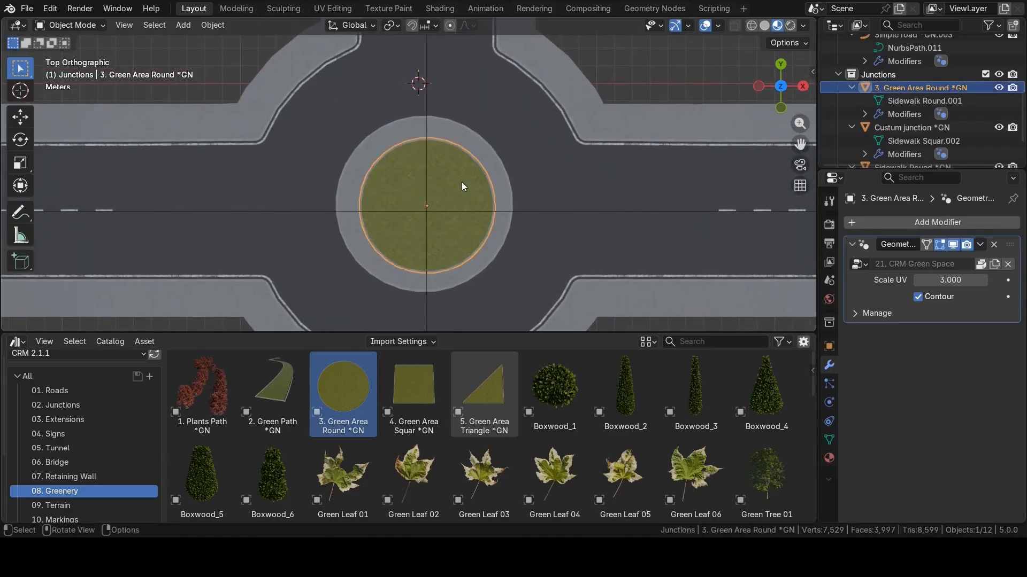
{"action": "key", "text": "g"}
{"action": "left_click", "coordinate": [459, 184]}
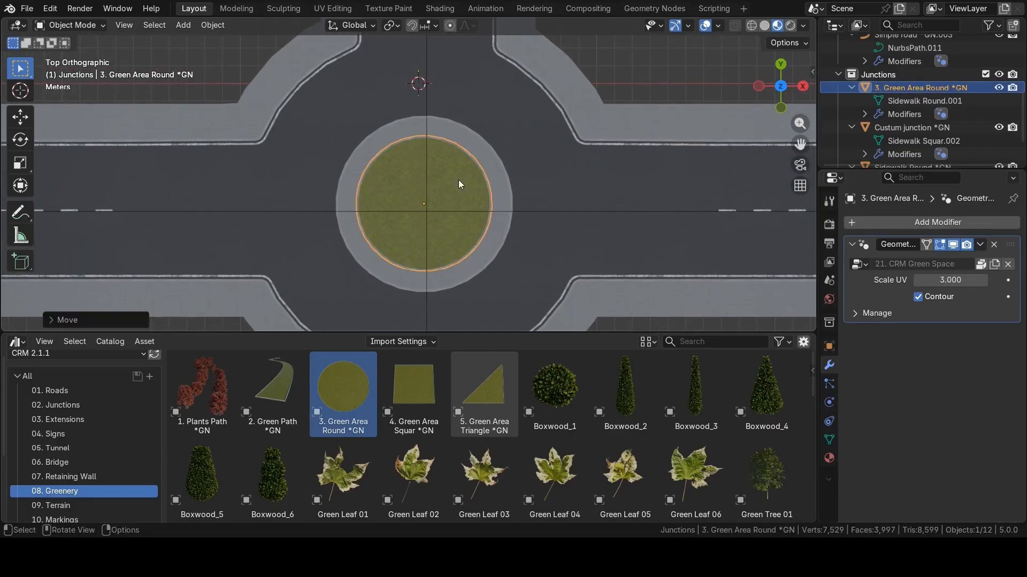
{"action": "left_click", "coordinate": [190, 62]}
Select the Extension Round object from underneath the junction and delete it.
{"action": "scroll", "coordinate": [412, 219], "scroll_direction": "down", "scroll_amount": 4}
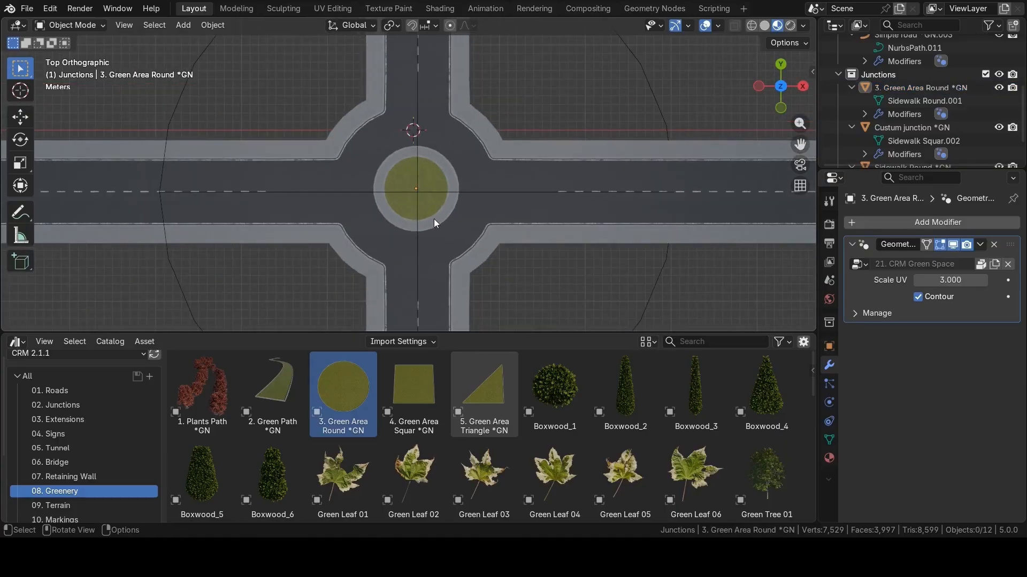
{"action": "scroll", "coordinate": [434, 220], "scroll_direction": "down", "scroll_amount": 2}
{"action": "scroll", "coordinate": [434, 224], "scroll_direction": "up", "scroll_amount": 4}
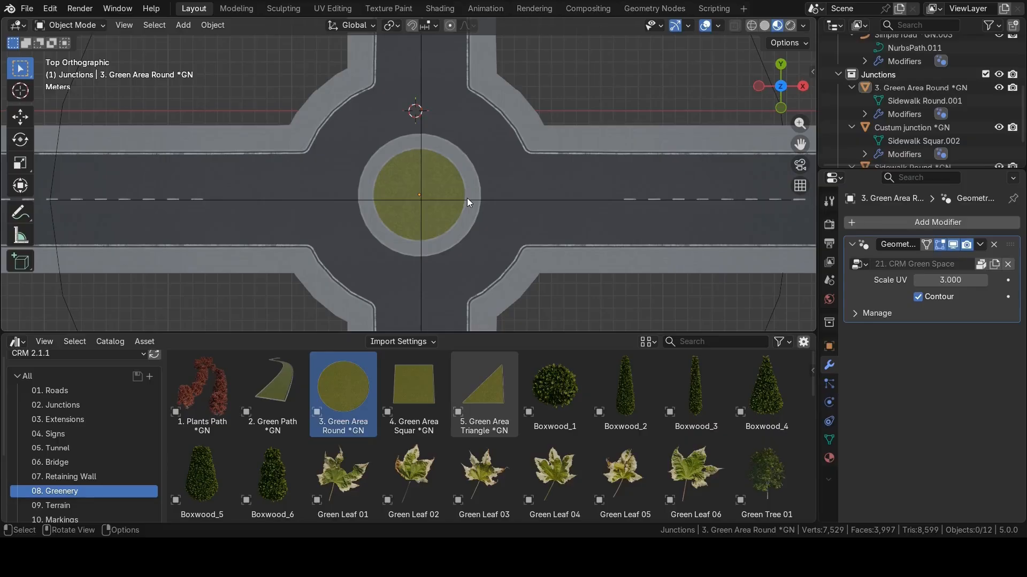
{"action": "scroll", "coordinate": [467, 198], "scroll_direction": "down", "scroll_amount": 2}
{"action": "middle_click_drag", "start_coordinate": [460, 152], "coordinate": [454, 182], "text": "shift"}
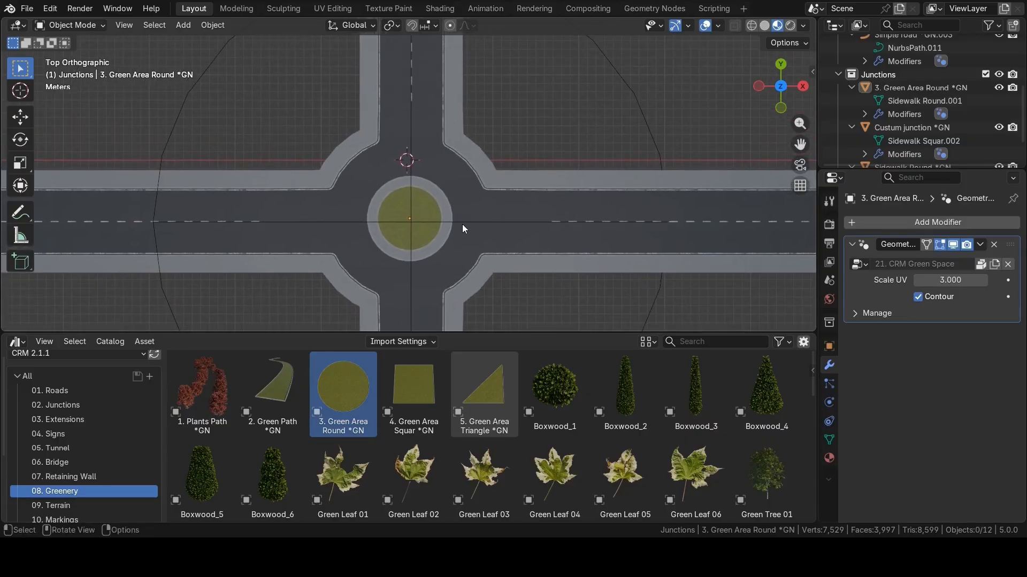
{"action": "middle_click_drag", "start_coordinate": [604, 180], "coordinate": [431, 116]}
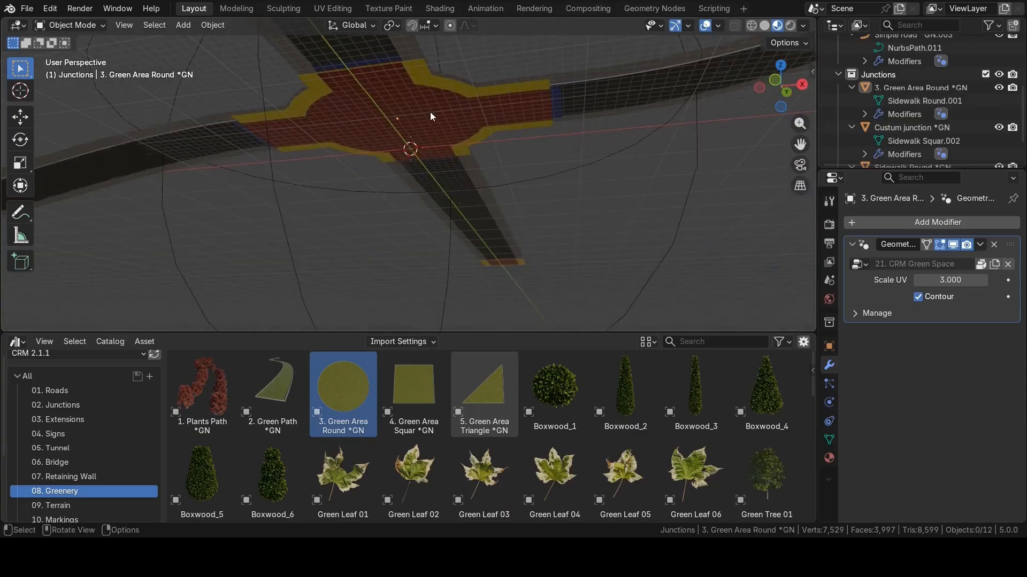
{"action": "left_click", "coordinate": [430, 113]}
{"action": "middle_click_drag", "start_coordinate": [449, 82], "coordinate": [483, 182]}
{"action": "key", "text": "x"}
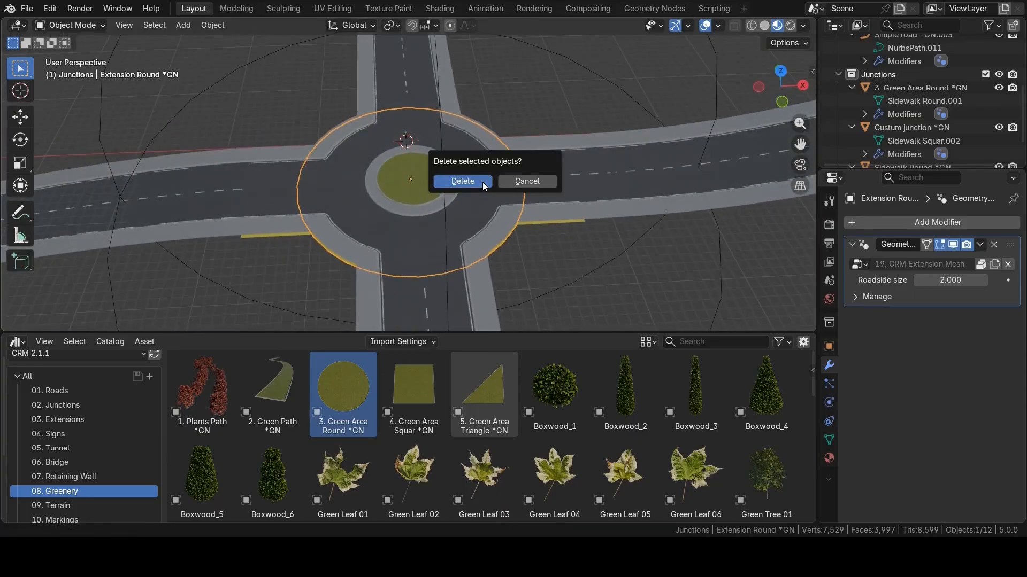
{"action": "left_click", "coordinate": [484, 183]}
From the top view, move the western road along the X axis toward the junction's centre.
{"action": "key", "text": "KP_7"}
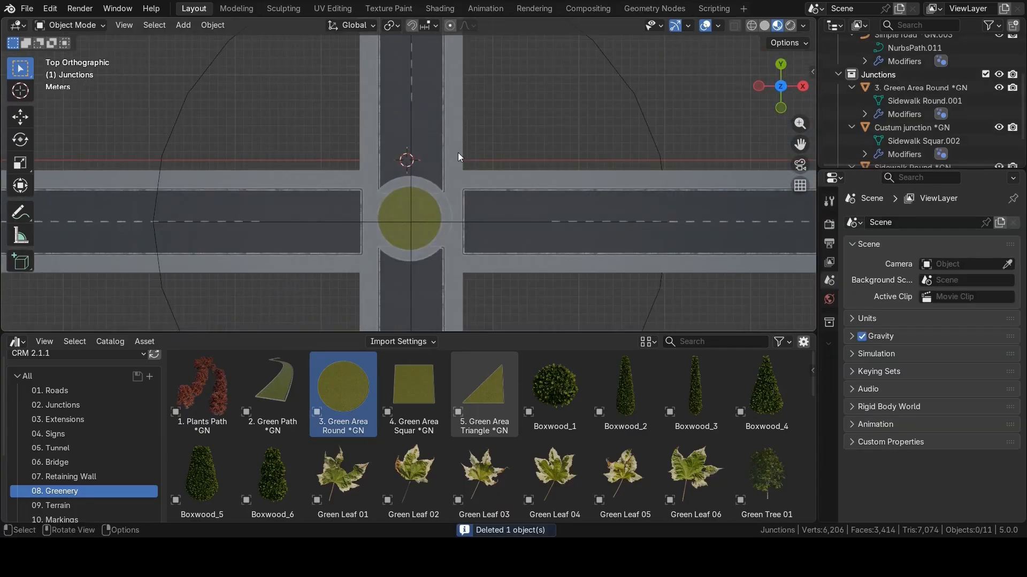
{"action": "left_click", "coordinate": [529, 200]}
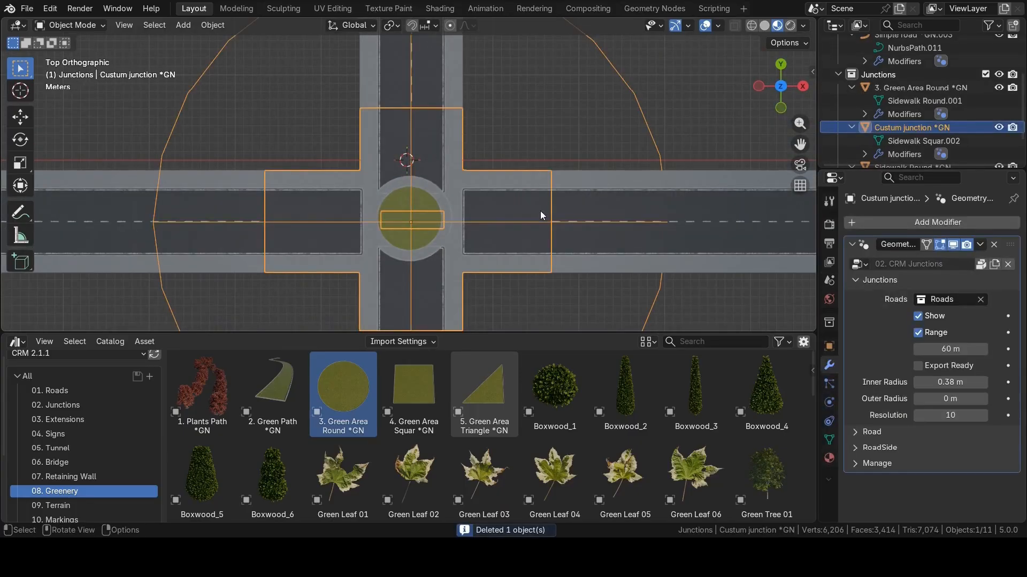
{"action": "left_click", "coordinate": [208, 182]}
{"action": "key", "text": "g"}
{"action": "key", "text": "x"}
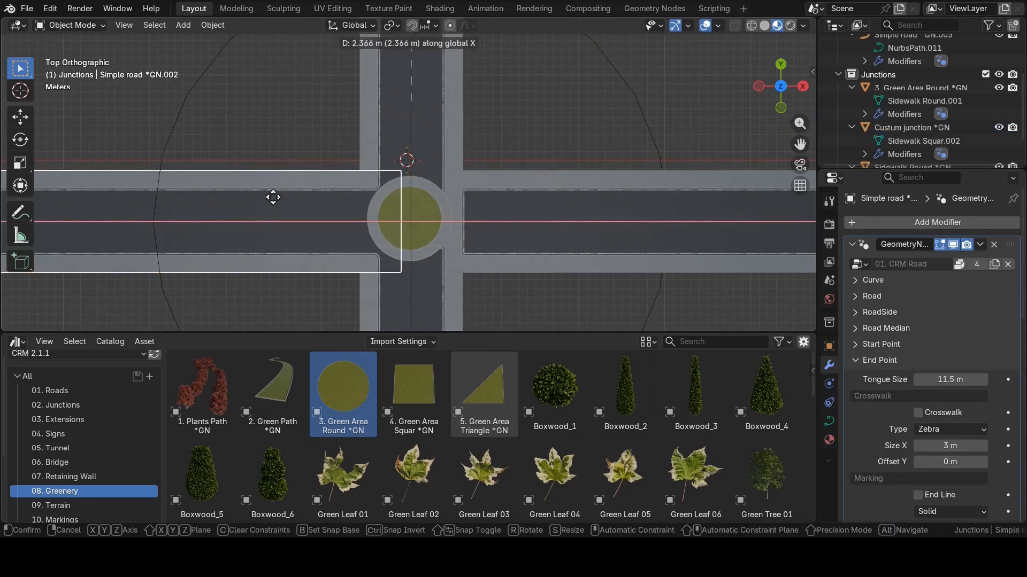
{"action": "left_click", "coordinate": [309, 191]}
Move the eastern road along the X axis into the junction's centre, leaving the custom junction object in place.
{"action": "left_click", "coordinate": [553, 181]}
{"action": "key", "text": "g"}
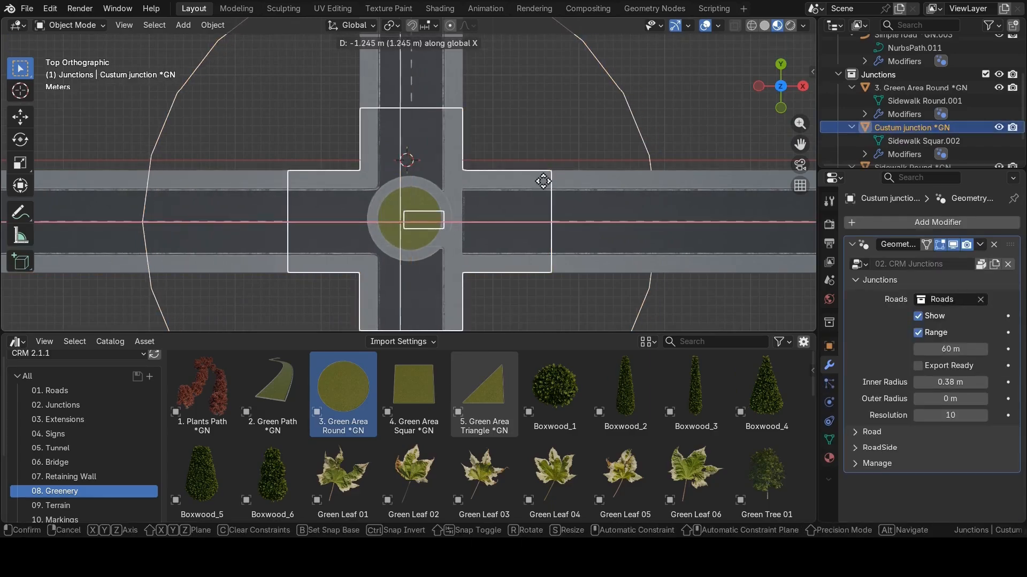
{"action": "key", "text": "Escape"}
{"action": "left_click", "coordinate": [609, 183]}
{"action": "key", "text": "g"}
{"action": "key", "text": "x"}
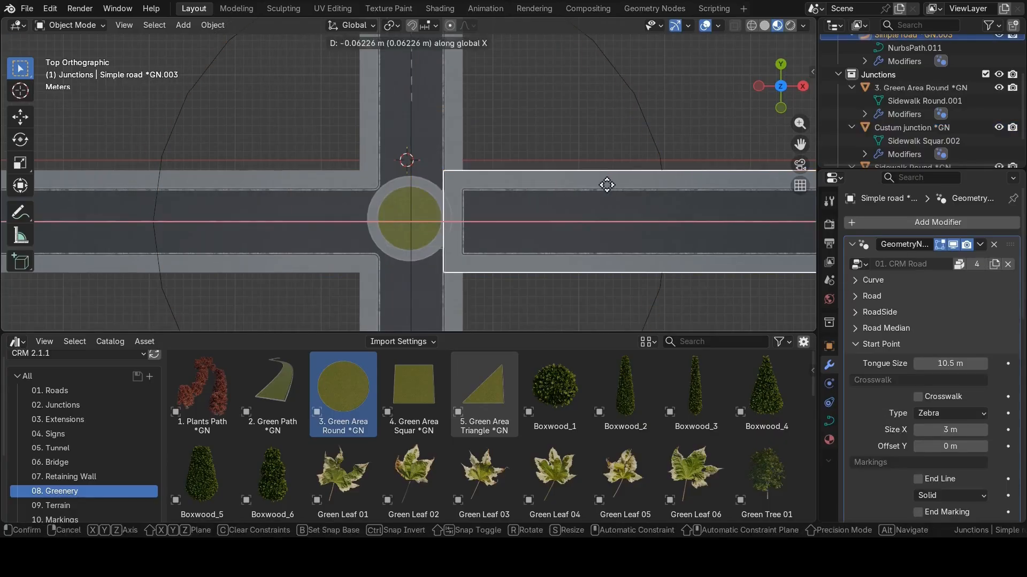
{"action": "left_click", "coordinate": [586, 187]}
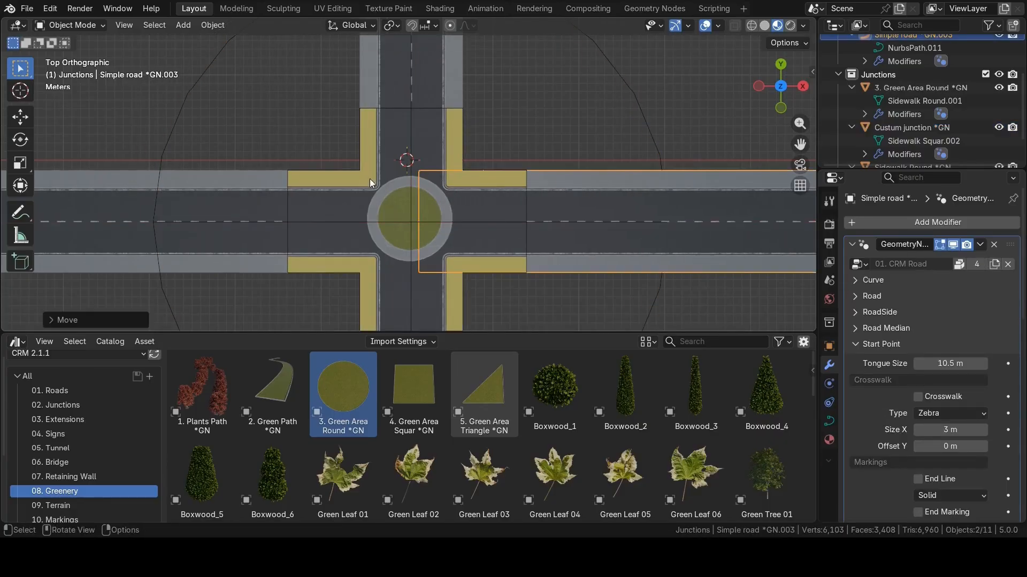
Nudge the western road farther east along the X axis until its end reaches the eastern road's end.
{"action": "left_click", "coordinate": [230, 181]}
{"action": "key", "text": "g"}
{"action": "key", "text": "x"}
{"action": "left_click", "coordinate": [245, 188]}
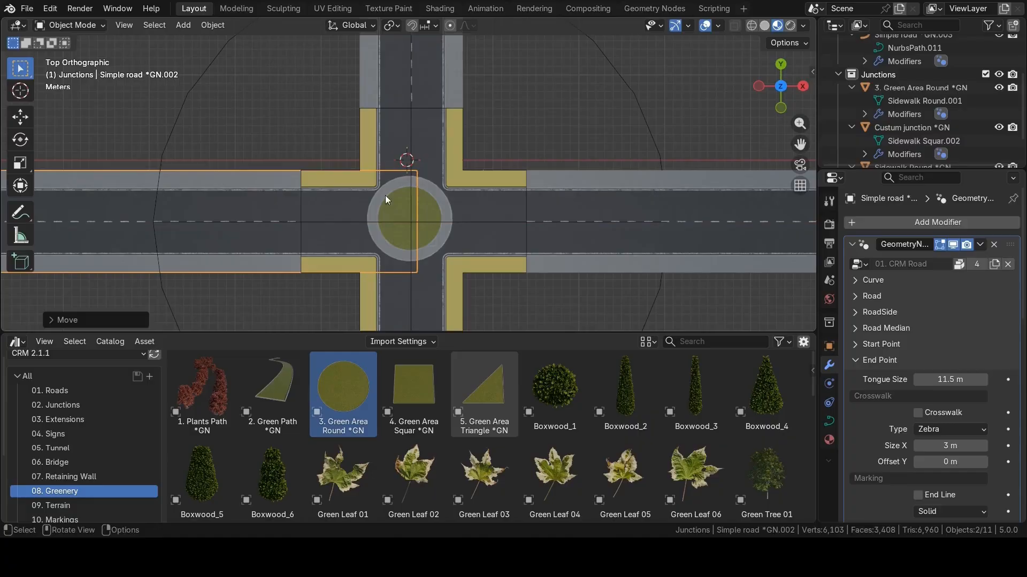
Hide the round sidewalk and the round green area together.
{"action": "left_click", "coordinate": [431, 203]}
{"action": "left_click", "coordinate": [415, 227]}
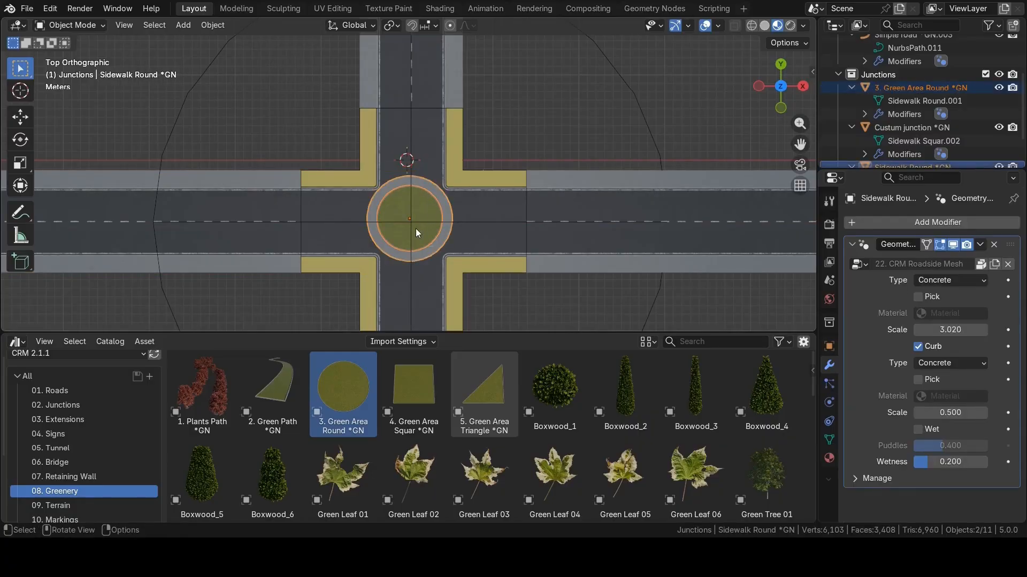
{"action": "key", "text": "h"}
Move the eastern road slightly farther west along the X axis so it overlaps the western road's end.
{"action": "scroll", "coordinate": [435, 243], "scroll_direction": "up", "scroll_amount": 3}
{"action": "left_click", "coordinate": [479, 96]}
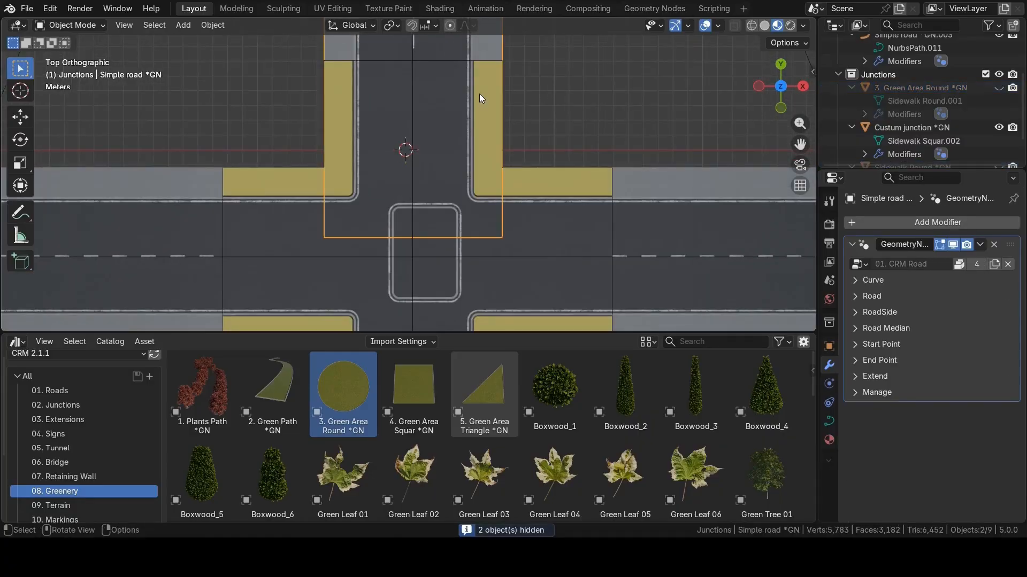
{"action": "scroll", "coordinate": [480, 160], "scroll_direction": "down", "scroll_amount": 3}
{"action": "left_click", "coordinate": [586, 151]}
{"action": "key", "text": "g"}
{"action": "key", "text": "x"}
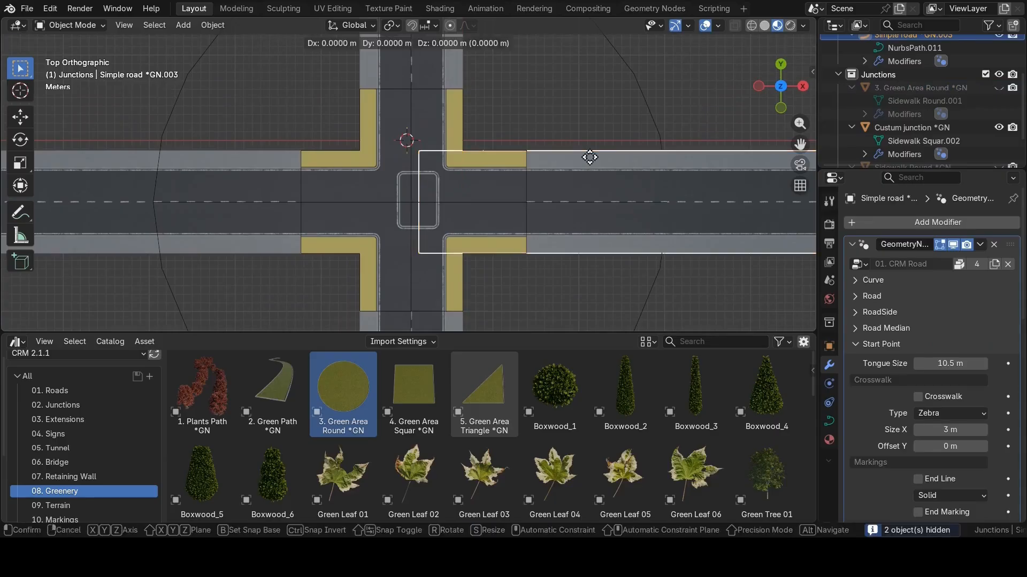
{"action": "left_click", "coordinate": [575, 160]}
Nudge the northern road slightly south along the Y axis toward the junction's centre.
{"action": "left_click", "coordinate": [457, 81]}
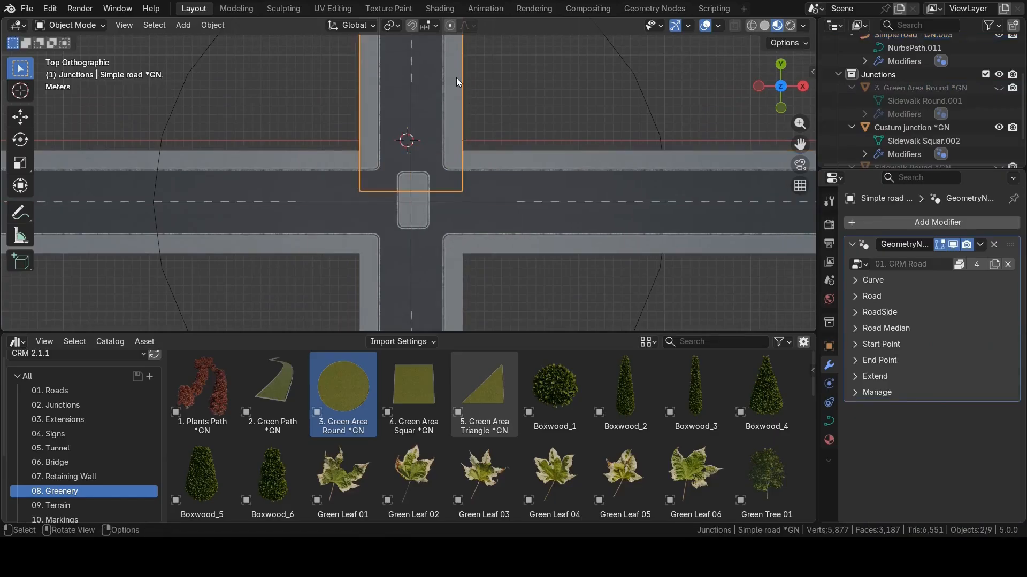
{"action": "key", "text": "g"}
{"action": "key", "text": "y"}
{"action": "left_click", "coordinate": [540, 115]}
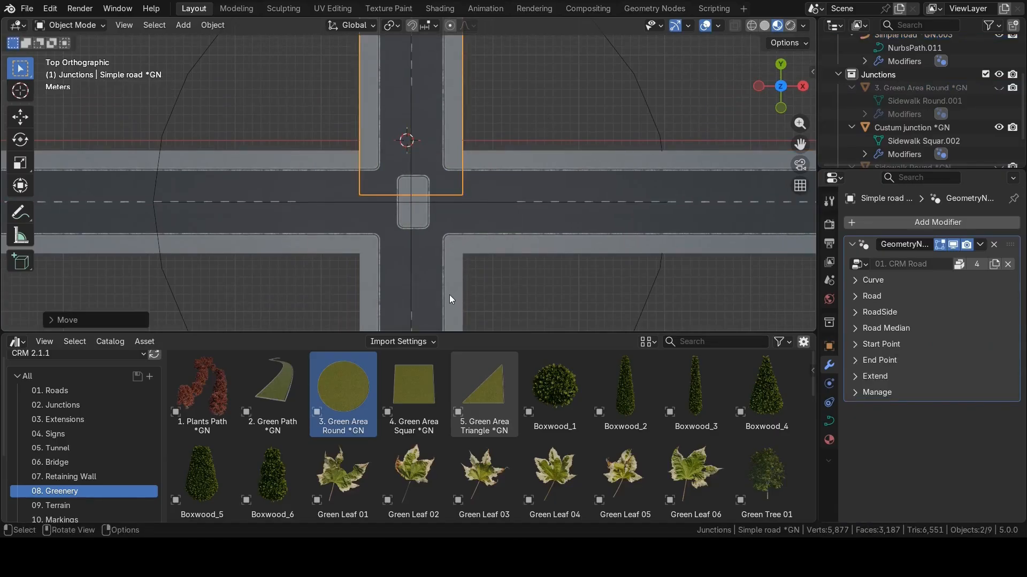
Move the southern road north along the Y axis until its end is near the junction's centre line.
{"action": "left_click", "coordinate": [463, 306]}
{"action": "middle_click_drag", "start_coordinate": [475, 301], "coordinate": [481, 241], "text": "shift"}
{"action": "left_click", "coordinate": [469, 275]}
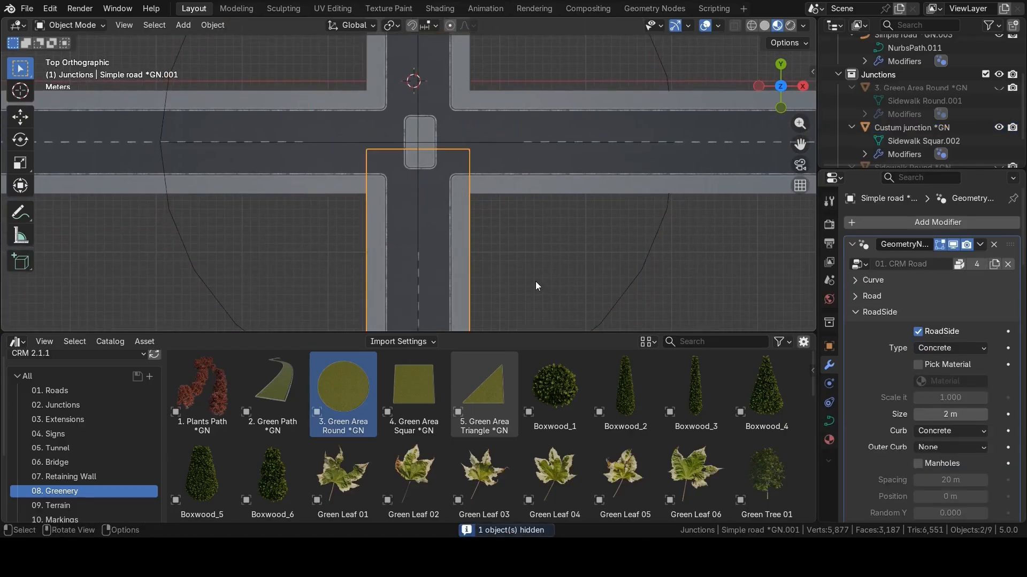
{"action": "key", "text": "g"}
{"action": "key", "text": "y"}
{"action": "left_click", "coordinate": [541, 281]}
{"action": "middle_click_drag", "start_coordinate": [443, 117], "coordinate": [452, 165], "text": "shift"}
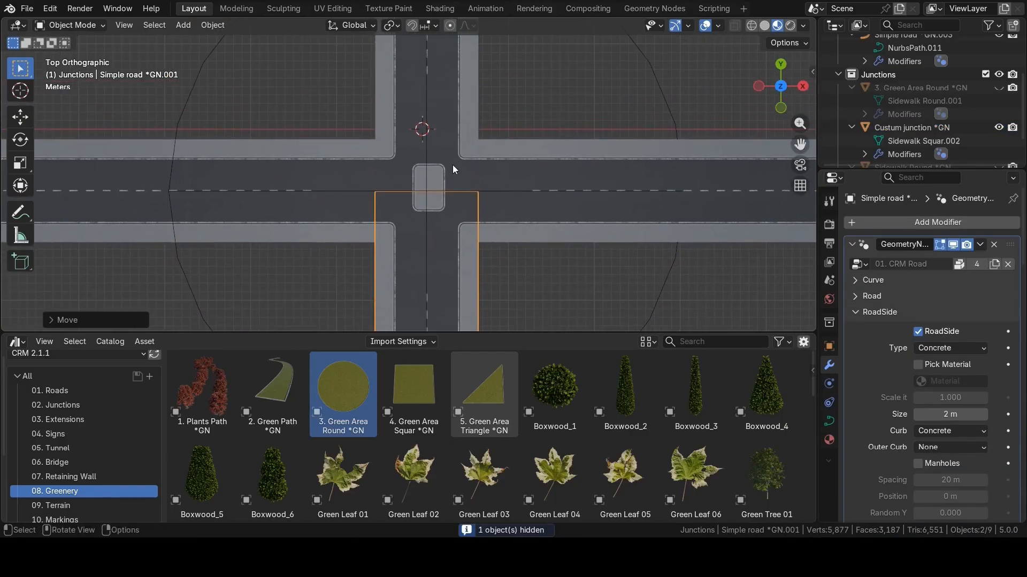
Move the northern road farther south along the Y axis until its end reaches the junction's centre line.
{"action": "left_click", "coordinate": [467, 79]}
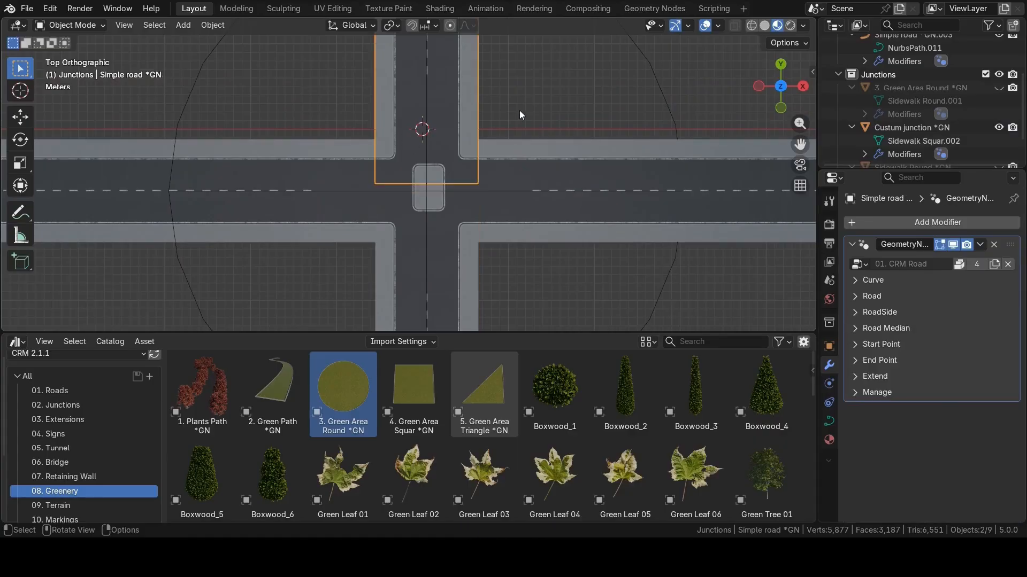
{"action": "key", "text": "g"}
{"action": "key", "text": "y"}
{"action": "left_click", "coordinate": [522, 119]}
Set the custom junction's Inner Radius to 5 m and Outer Radius to 2.15 m.
{"action": "scroll", "coordinate": [491, 172], "scroll_direction": "up", "scroll_amount": 4}
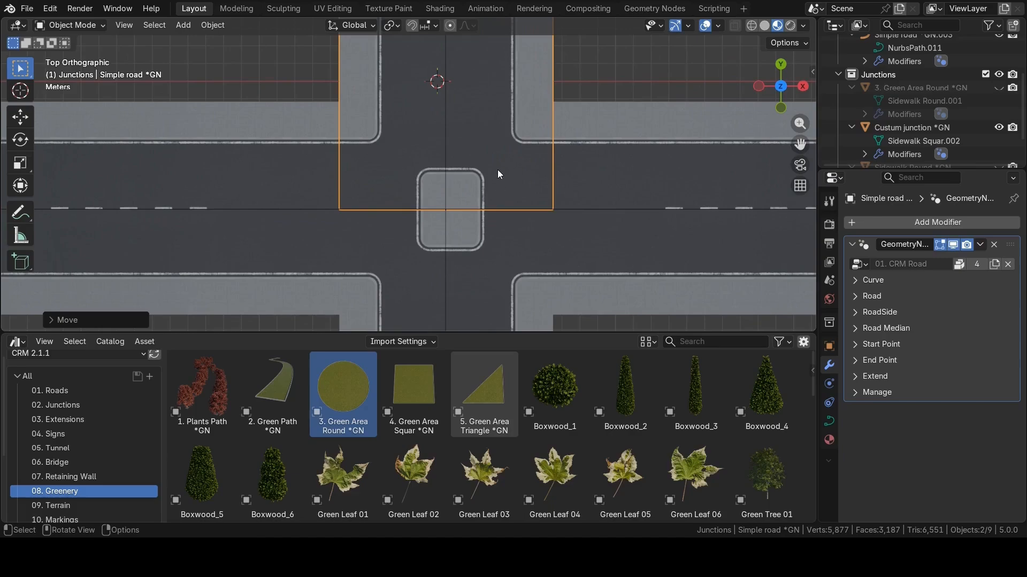
{"action": "scroll", "coordinate": [470, 193], "scroll_direction": "down", "scroll_amount": 3}
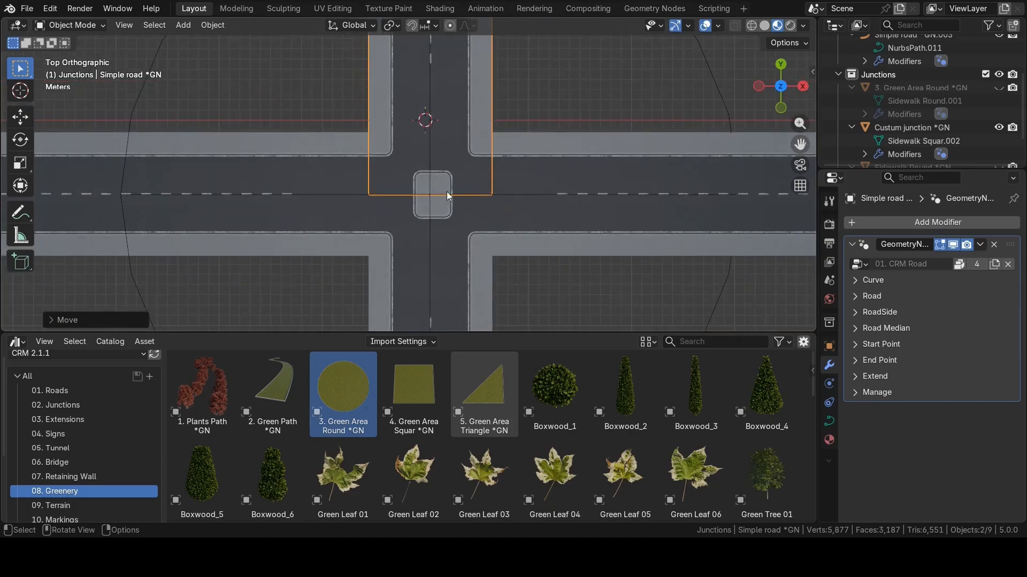
{"action": "left_click", "coordinate": [717, 303]}
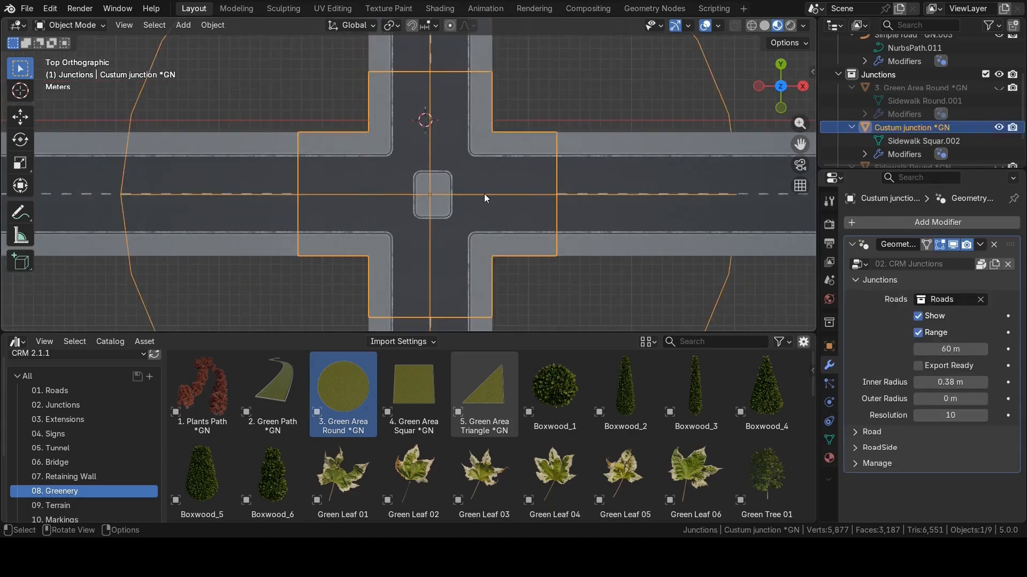
{"action": "scroll", "coordinate": [483, 195], "scroll_direction": "up", "scroll_amount": 1}
{"action": "left_click_drag", "start_coordinate": [948, 382], "coordinate": [967, 400]}
{"action": "scroll", "coordinate": [576, 228], "scroll_direction": "up", "scroll_amount": 1}
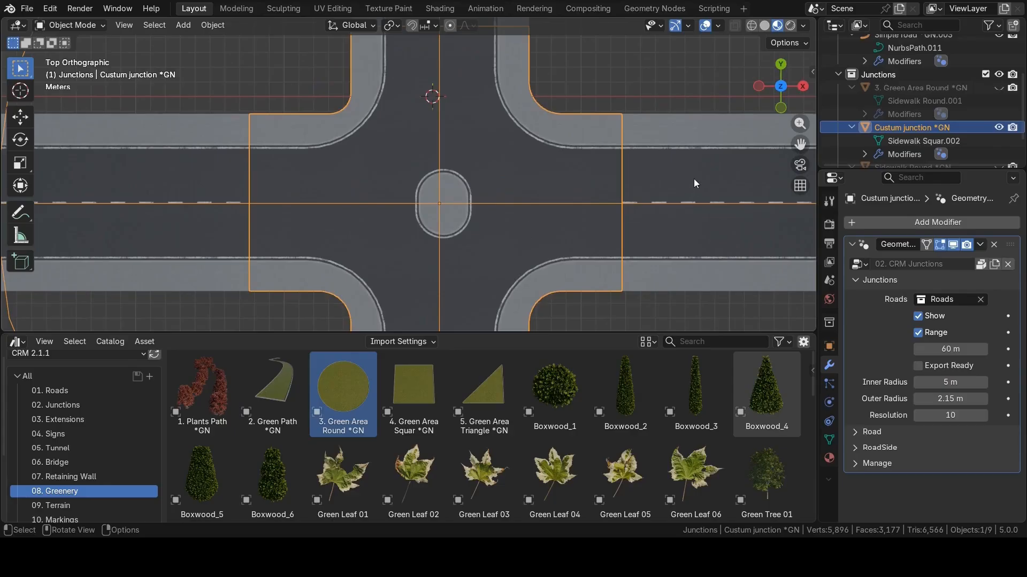
Set the eastern road's Start Point Tongue Size to 13.7 m to close the gap in the junction's middle.
{"action": "left_click", "coordinate": [690, 178]}
{"action": "scroll", "coordinate": [634, 178], "scroll_direction": "up", "scroll_amount": 1}
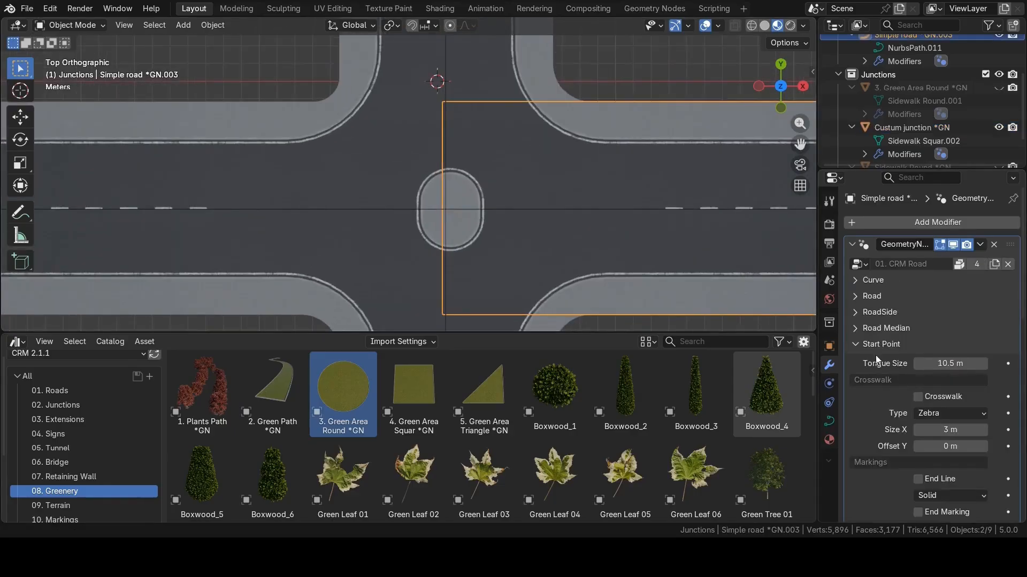
{"action": "left_click", "coordinate": [855, 343]}
{"action": "left_click", "coordinate": [855, 343]}
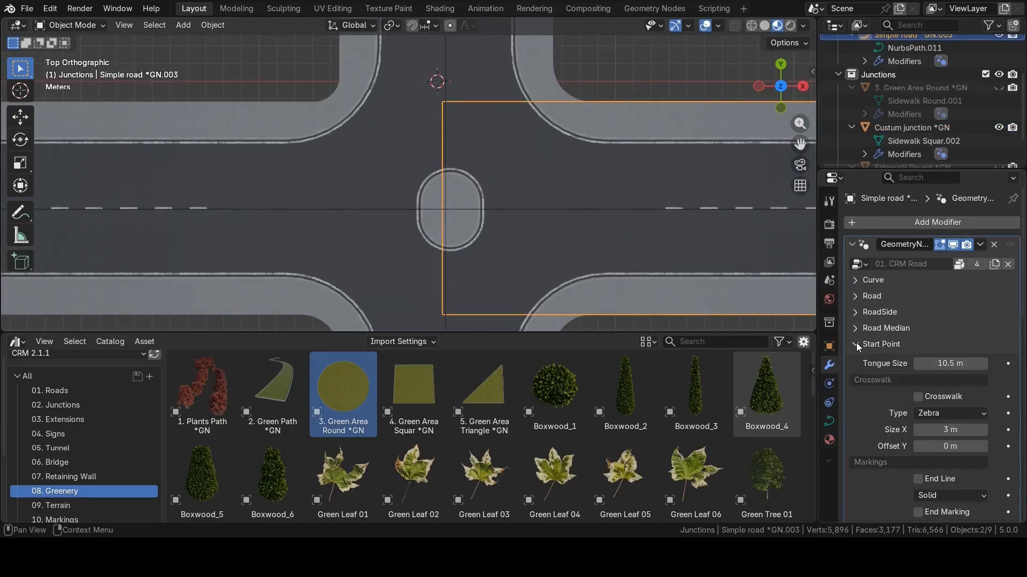
{"action": "left_click_drag", "start_coordinate": [950, 364], "coordinate": [974, 364]}
{"action": "scroll", "coordinate": [492, 198], "scroll_direction": "down", "scroll_amount": 2}
Deselect the road and unhide the Green Area Round object.
{"action": "left_click", "coordinate": [535, 106]}
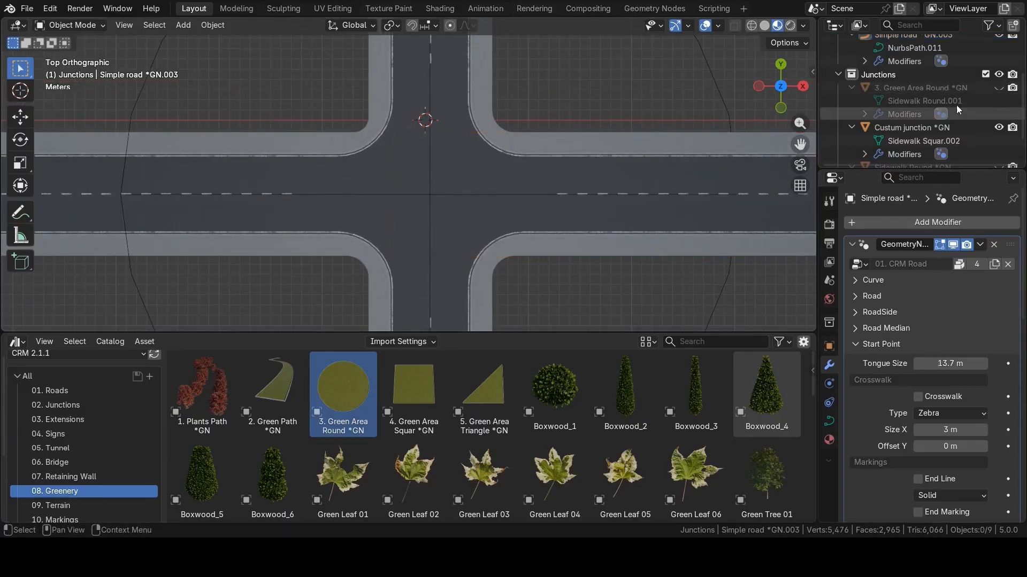
{"action": "left_click", "coordinate": [851, 87]}
{"action": "left_click", "coordinate": [998, 87]}
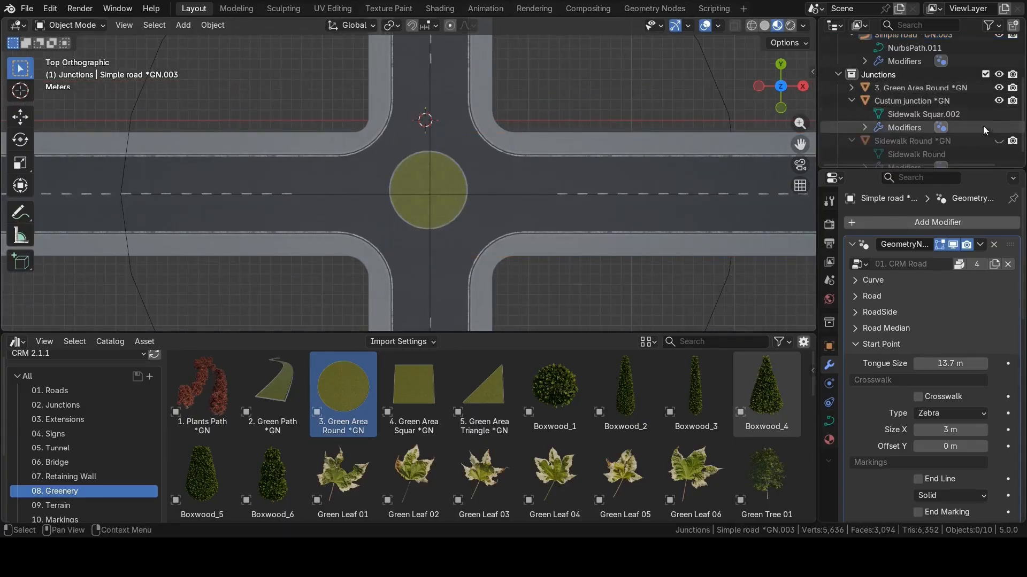
Unhide the Sidewalk Round object and move it together with the round green area onto the junction's centre.
{"action": "left_click", "coordinate": [998, 141]}
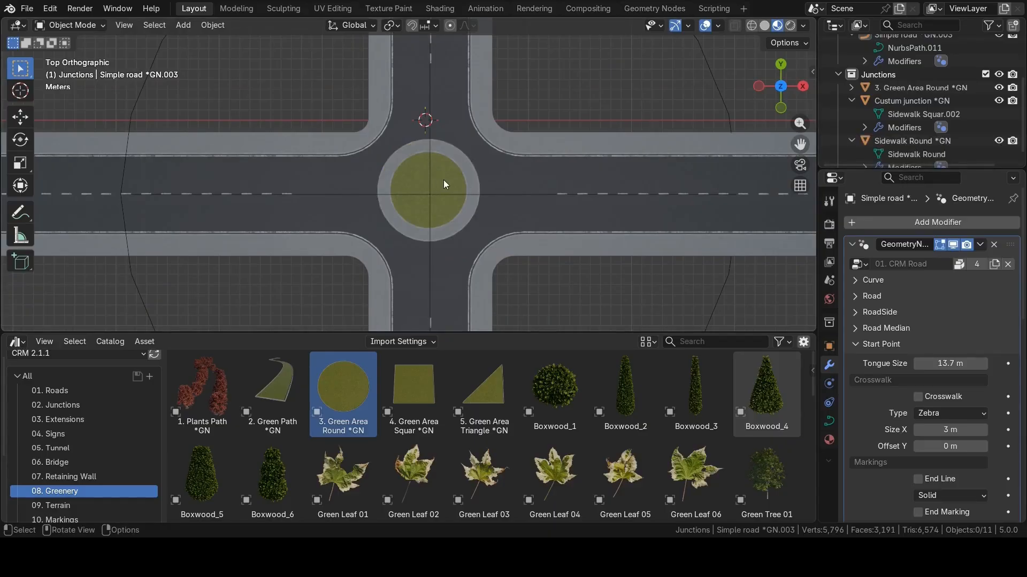
{"action": "left_click", "coordinate": [420, 155]}
{"action": "left_click", "coordinate": [423, 163], "text": "shift"}
{"action": "key", "text": "g"}
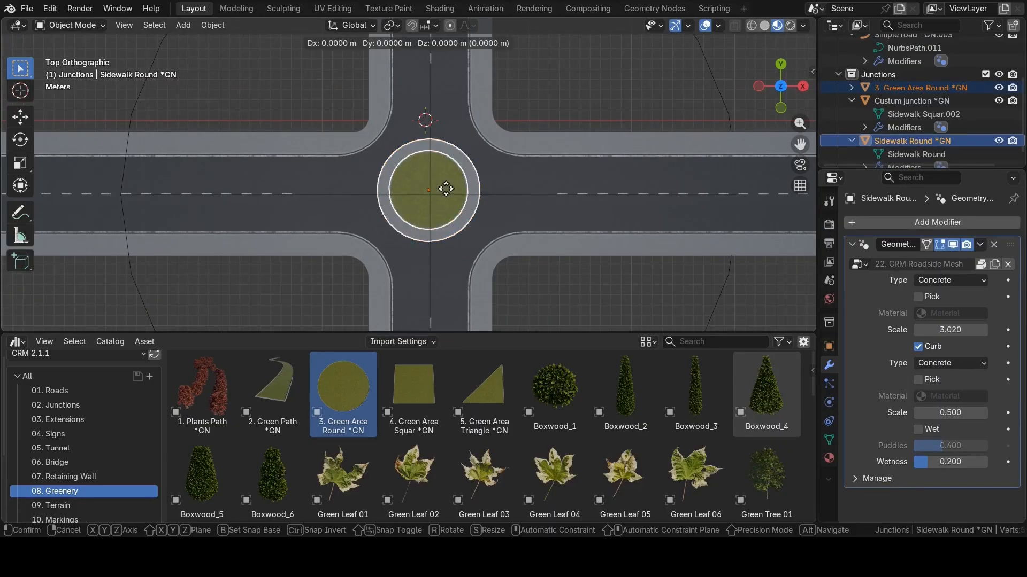
{"action": "left_click", "coordinate": [447, 190]}
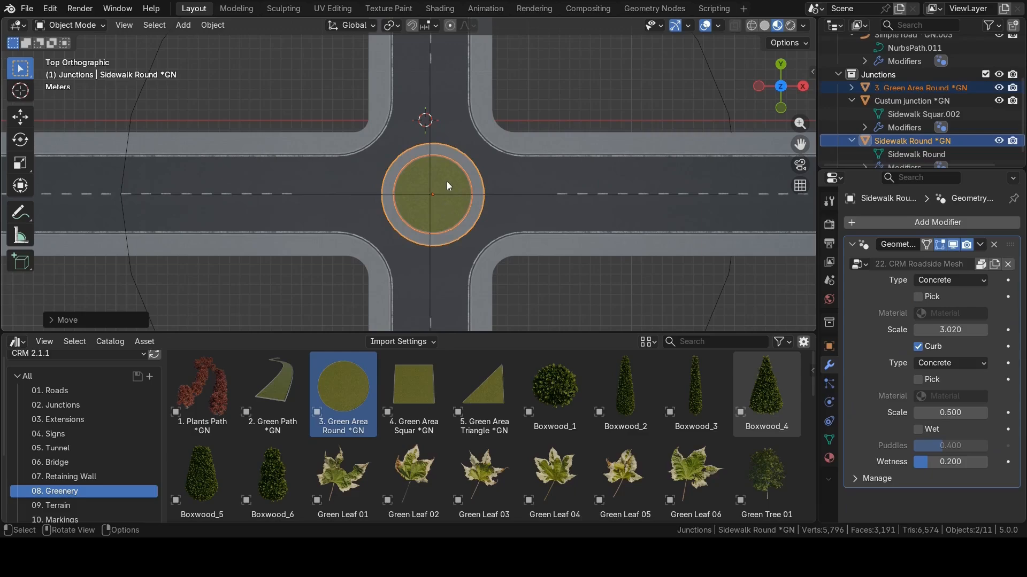
{"action": "scroll", "coordinate": [447, 186], "scroll_direction": "up", "scroll_amount": 2}
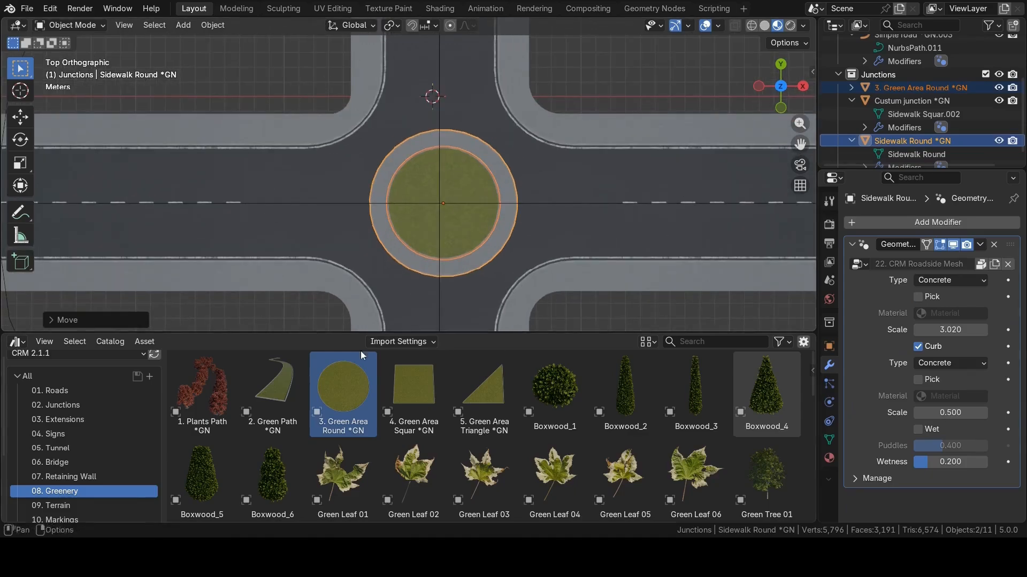
Scale down the Sidewalk Round mesh in Edit Mode to make the central island smaller.
{"action": "left_click", "coordinate": [500, 229]}
{"action": "key", "text": "Tab"}
{"action": "key", "text": "s"}
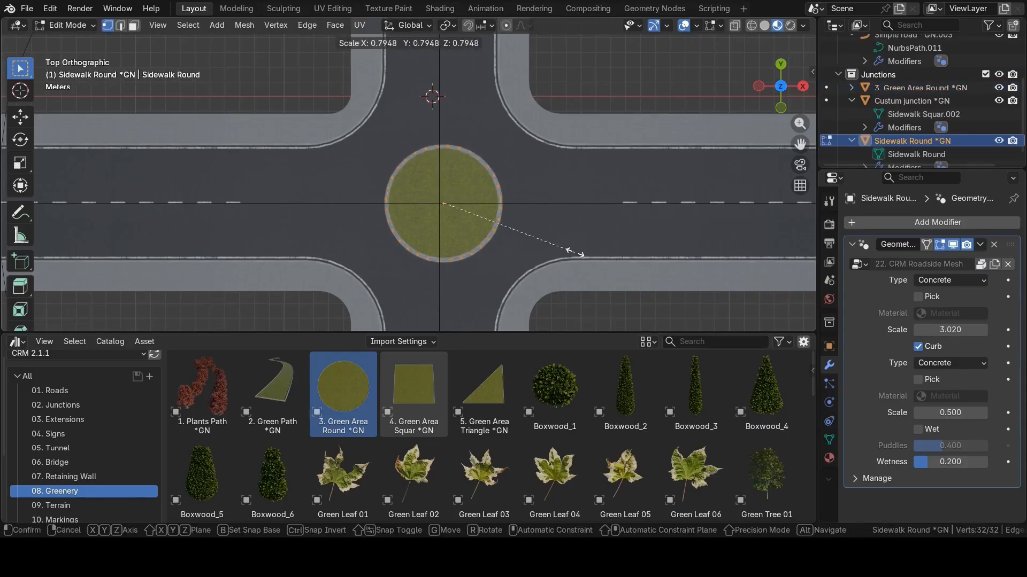
{"action": "left_click", "coordinate": [491, 238]}
{"action": "key", "text": "Tab"}
Scale down the Green Area Round mesh in Edit Mode so it fits inside the sidewalk ring, and deselect it.
{"action": "left_click", "coordinate": [496, 209]}
{"action": "key", "text": "Tab"}
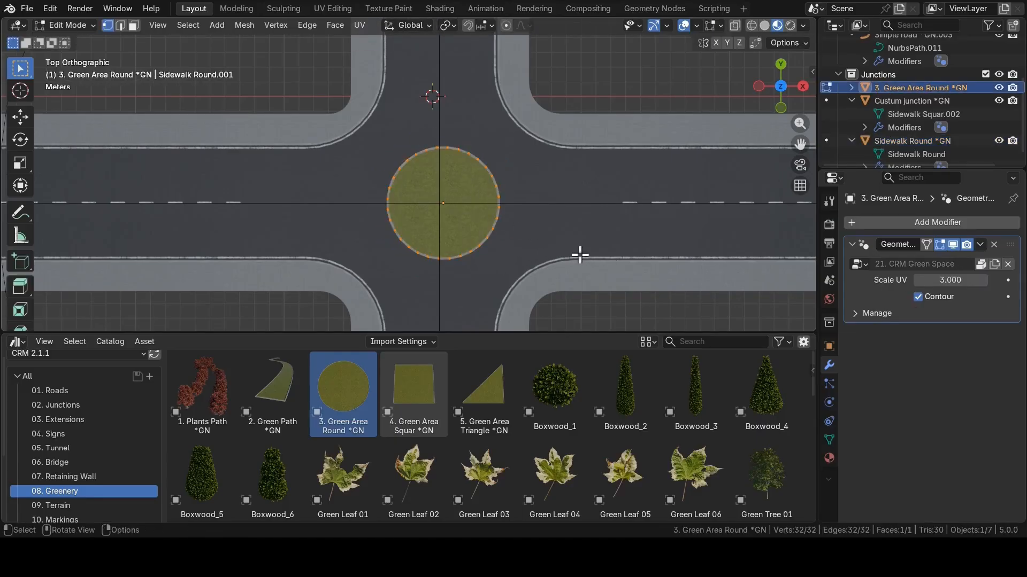
{"action": "key", "text": "s"}
{"action": "left_click", "coordinate": [548, 236]}
{"action": "key", "text": "Tab"}
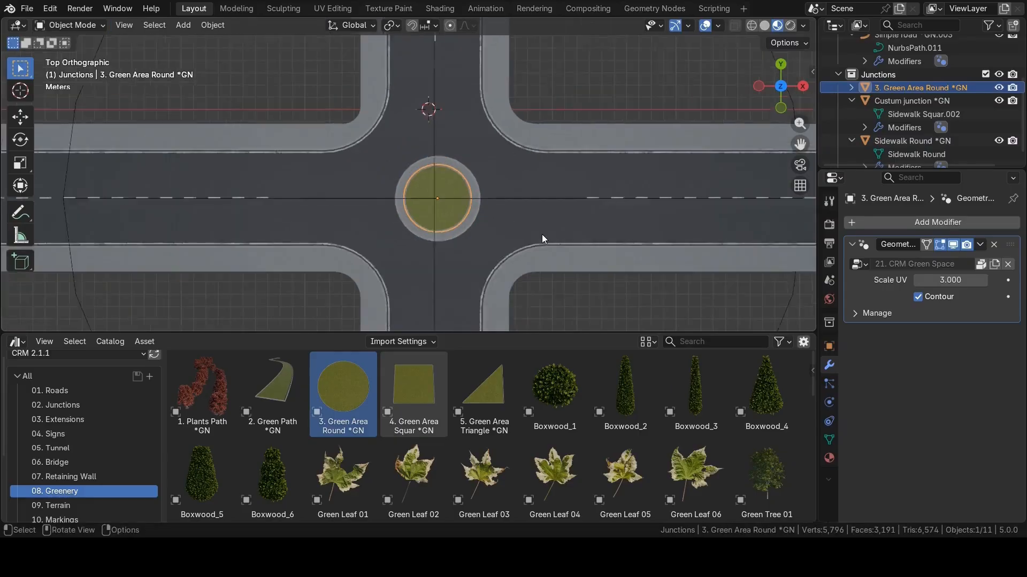
{"action": "left_click", "coordinate": [550, 73]}
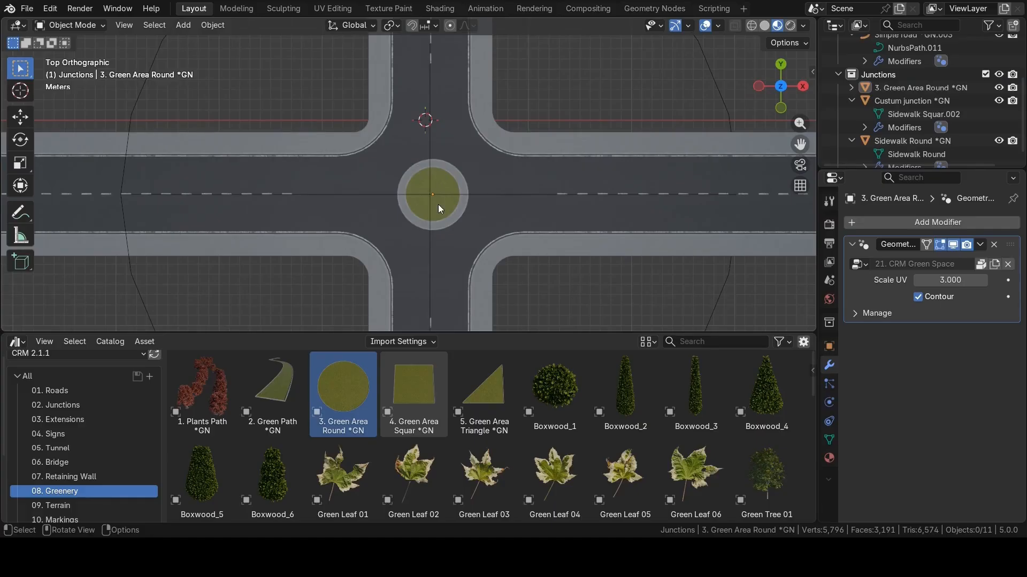
Select the northern and southern roads and move them aside along the X axis, away from the junction.
{"action": "scroll", "coordinate": [439, 208], "scroll_direction": "down", "scroll_amount": 2}
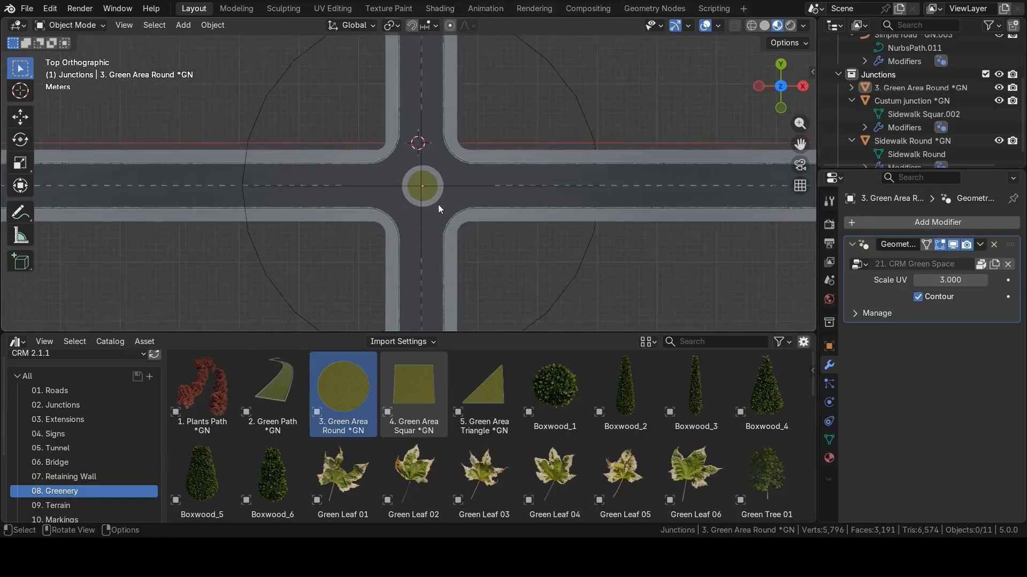
{"action": "left_click", "coordinate": [442, 216], "text": "shift"}
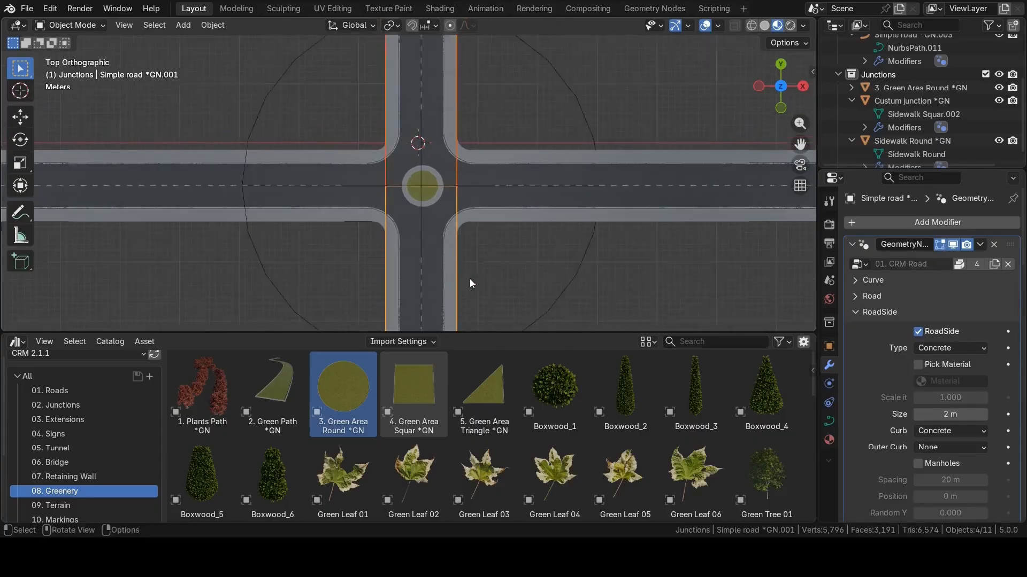
{"action": "scroll", "coordinate": [470, 278], "scroll_direction": "down", "scroll_amount": 2}
{"action": "key", "text": "shift+d"}
{"action": "key", "text": "x"}
{"action": "key", "text": "Escape"}
{"action": "scroll", "coordinate": [304, 230], "scroll_direction": "up", "scroll_amount": 4}
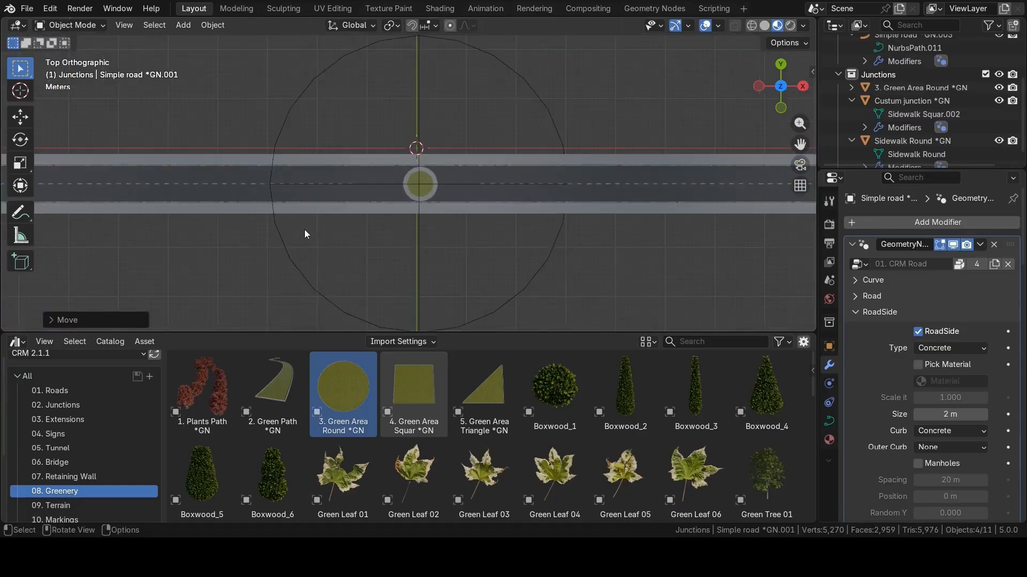
Delete the Green Area Round and Sidewalk Round objects from the junction's centre.
{"action": "left_click", "coordinate": [437, 244]}
{"action": "left_click", "coordinate": [437, 244], "text": "shift"}
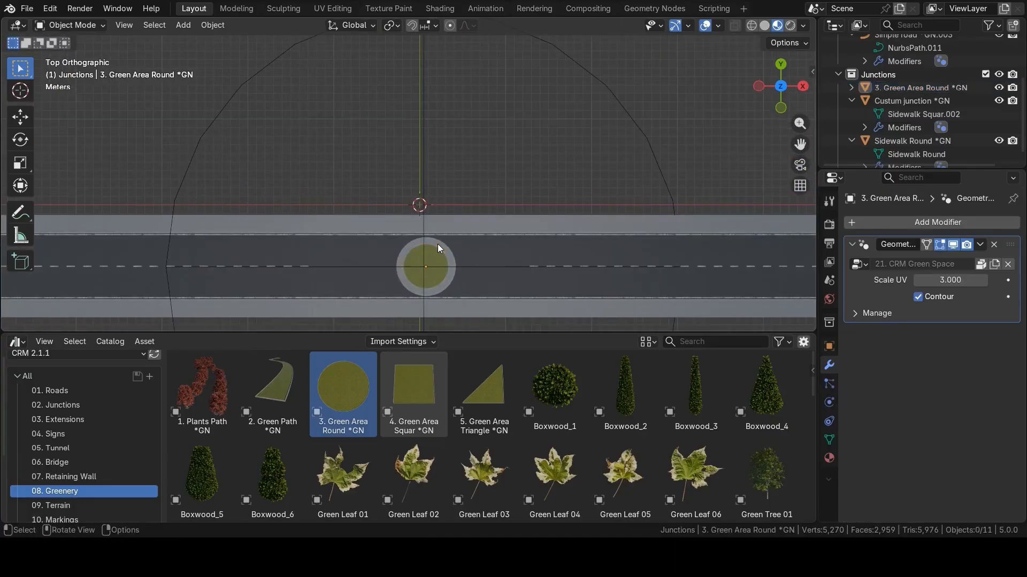
{"action": "left_click", "coordinate": [439, 261]}
{"action": "key", "text": "x"}
{"action": "left_click", "coordinate": [438, 252]}
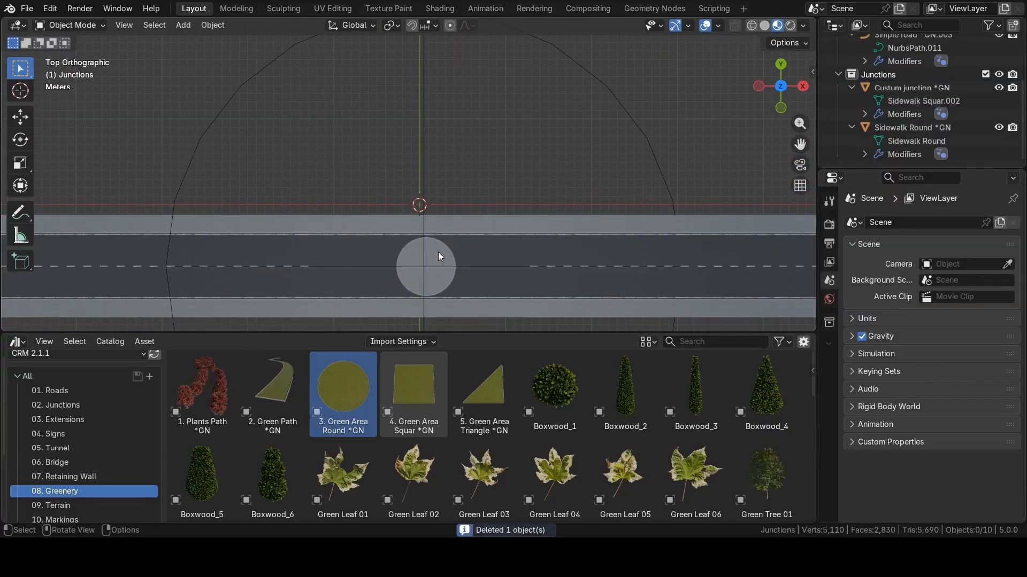
{"action": "left_click", "coordinate": [438, 252]}
{"action": "key", "text": "x"}
{"action": "left_click", "coordinate": [438, 251]}
{"action": "left_click", "coordinate": [456, 243]}
{"action": "scroll", "coordinate": [456, 243], "scroll_direction": "down", "scroll_amount": 2}
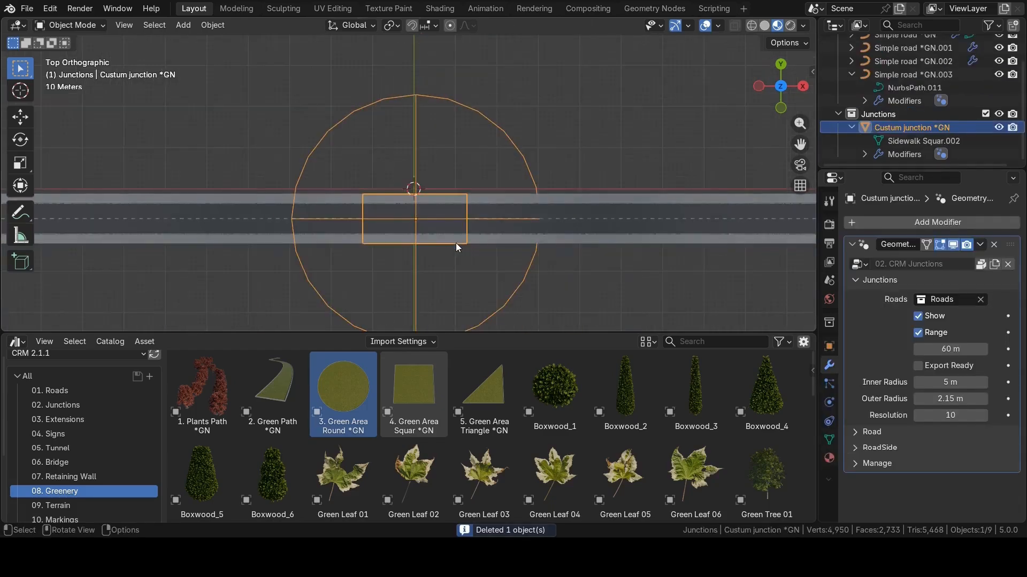
{"action": "scroll", "coordinate": [452, 239], "scroll_direction": "up", "scroll_amount": 4}
{"action": "left_click", "coordinate": [486, 167]}
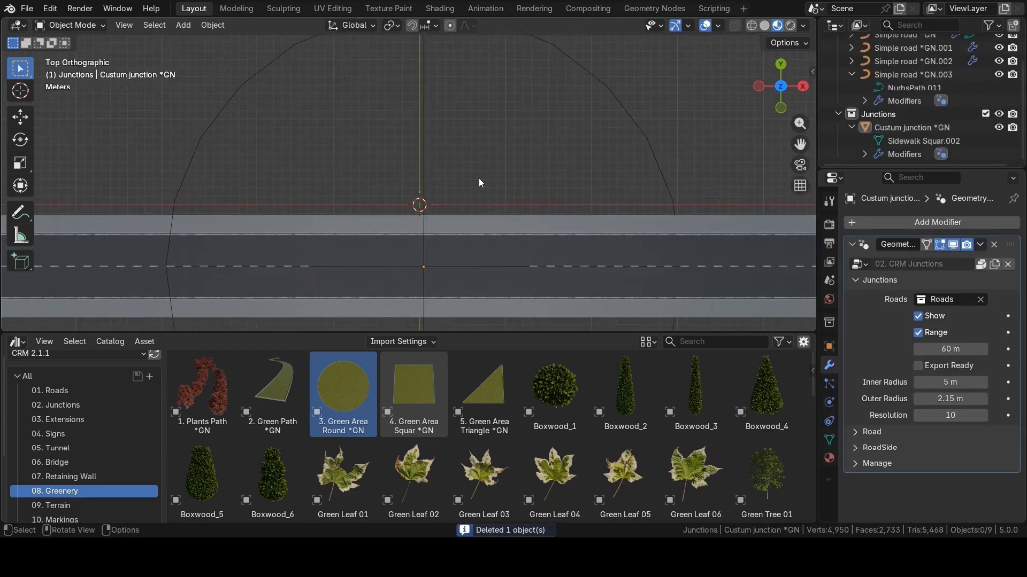
Place an Extension Squar asset from the Extensions catalog just north of the straight road.
{"action": "left_click", "coordinate": [69, 419]}
{"action": "left_click", "coordinate": [345, 394]}
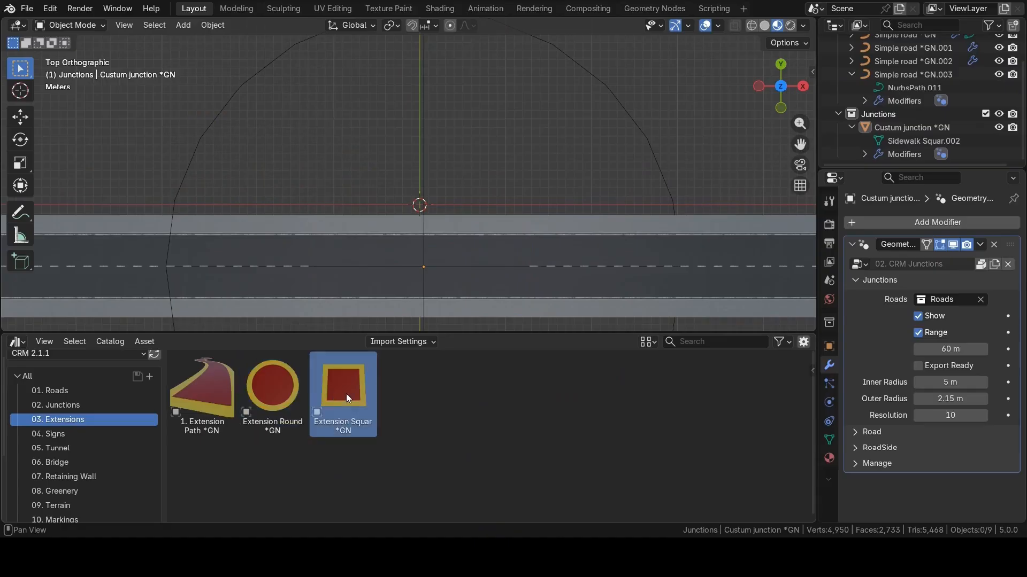
{"action": "left_click_drag", "start_coordinate": [340, 386], "coordinate": [434, 126]}
{"action": "key", "text": "n"}
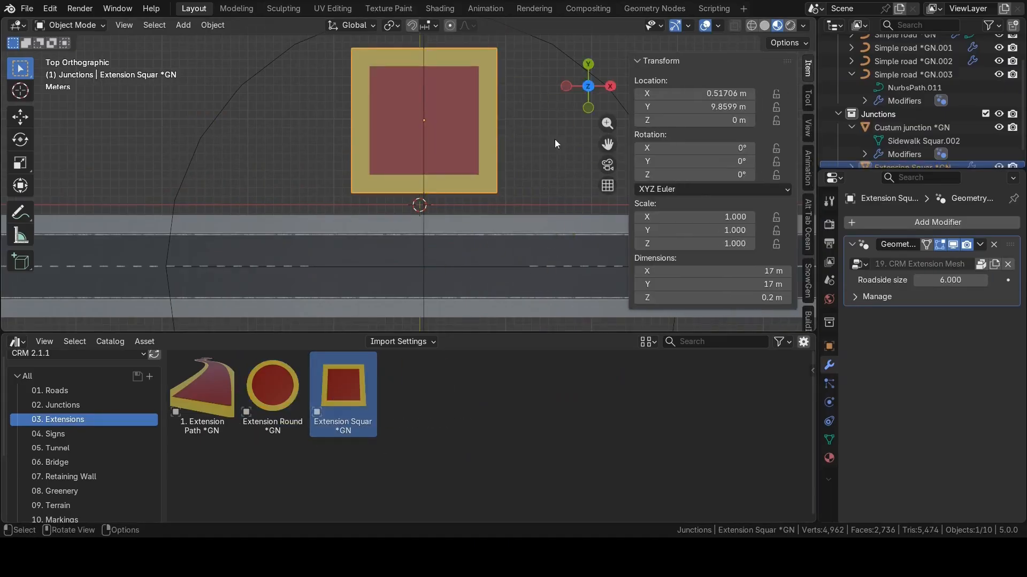
Set the square extension's Z location to 1 m and move it to the Roads collection.
{"action": "left_click", "coordinate": [688, 121]}
{"action": "type", "text": "1"}
{"action": "key", "text": "Return"}
{"action": "key", "text": "m"}
{"action": "left_click", "coordinate": [419, 127]}
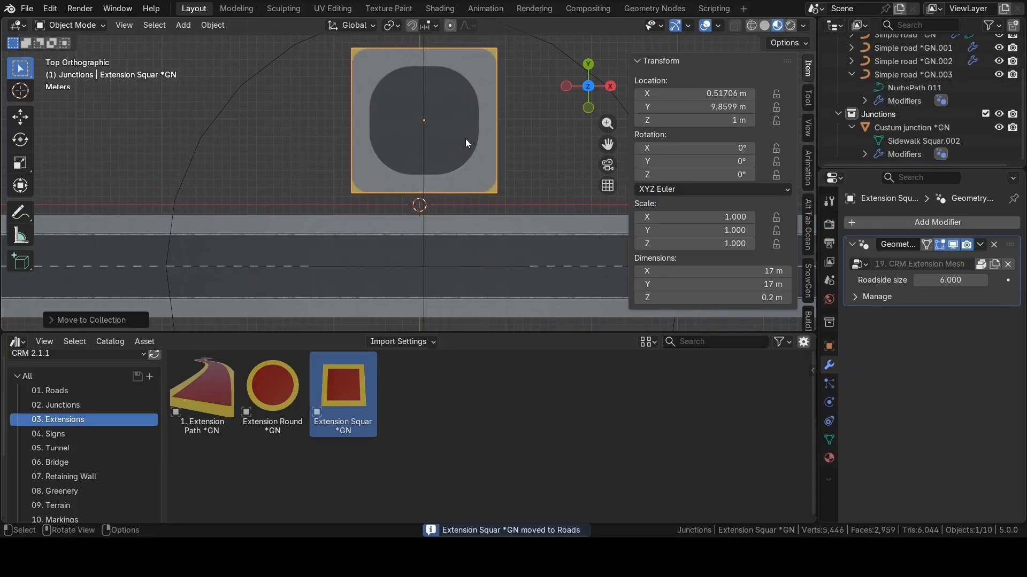
Make the mesh data of the Extension Squar object local so it can be edited.
{"action": "scroll", "coordinate": [465, 139], "scroll_direction": "down", "scroll_amount": 3}
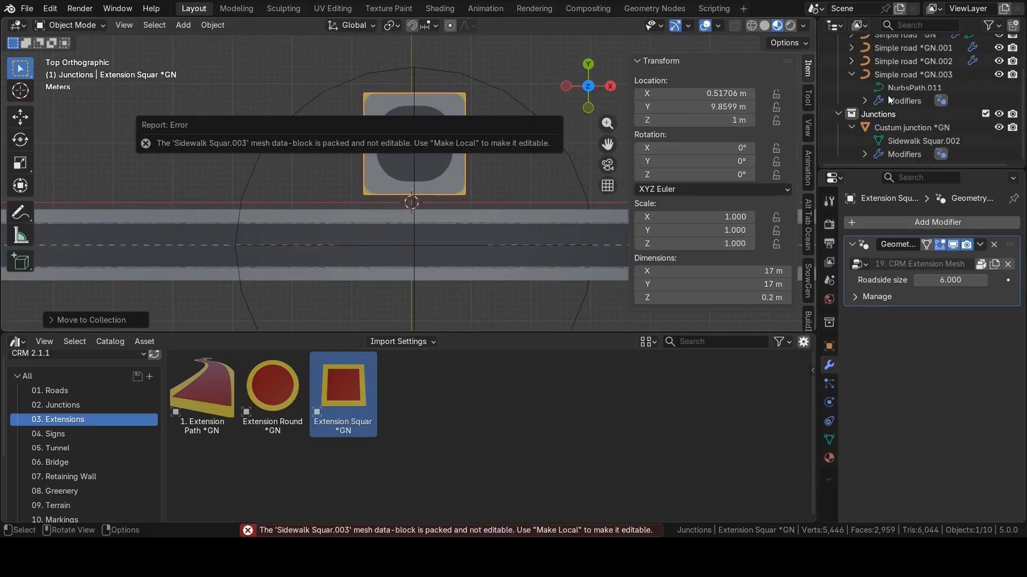
{"action": "scroll", "coordinate": [903, 87], "scroll_direction": "up", "scroll_amount": 4}
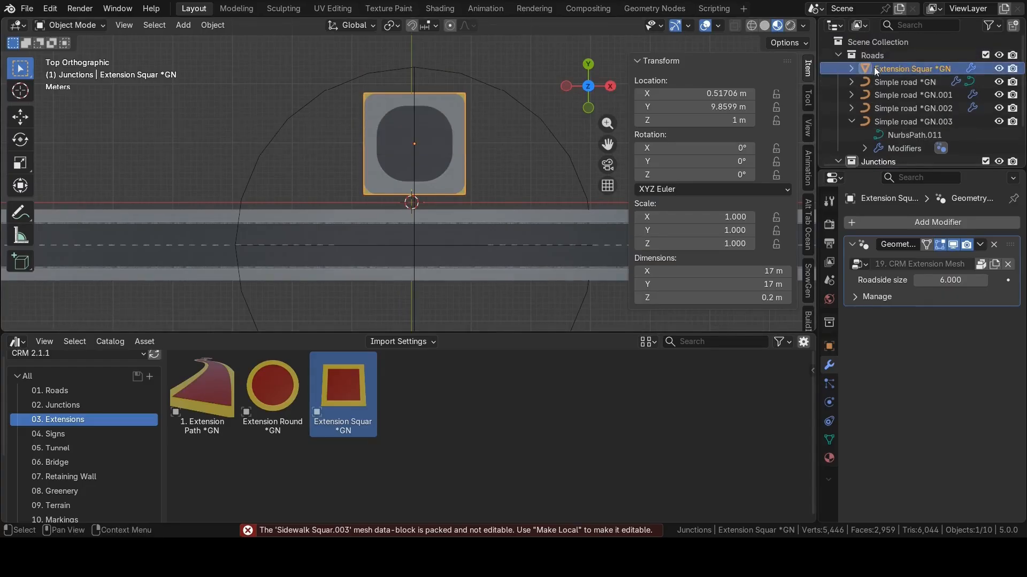
{"action": "left_click", "coordinate": [851, 69]}
{"action": "right_click", "coordinate": [919, 82]}
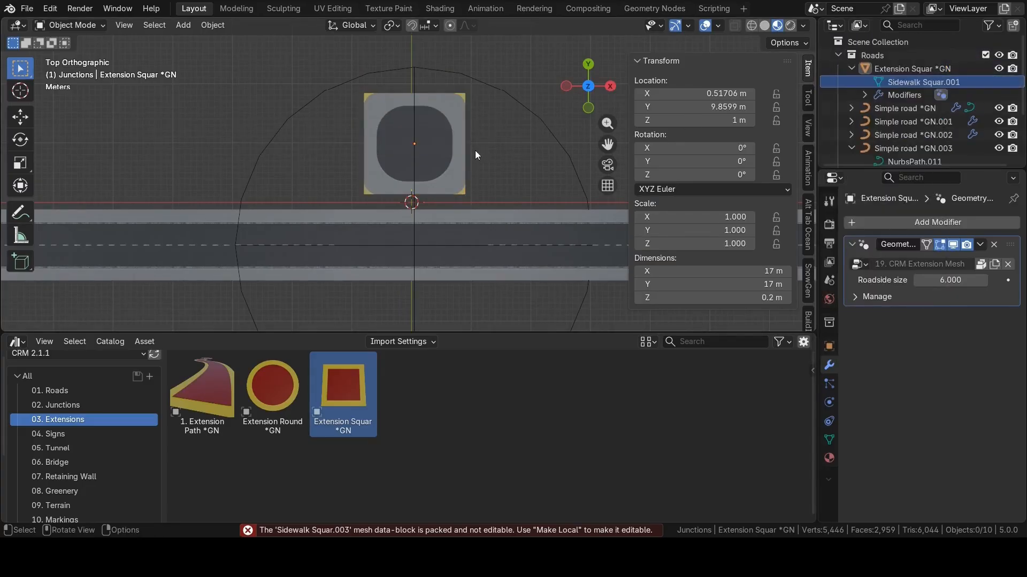
Scale up the square extension's mesh in Edit Mode to about 29.7 m per side.
{"action": "key", "text": "Tab"}
{"action": "key", "text": "s"}
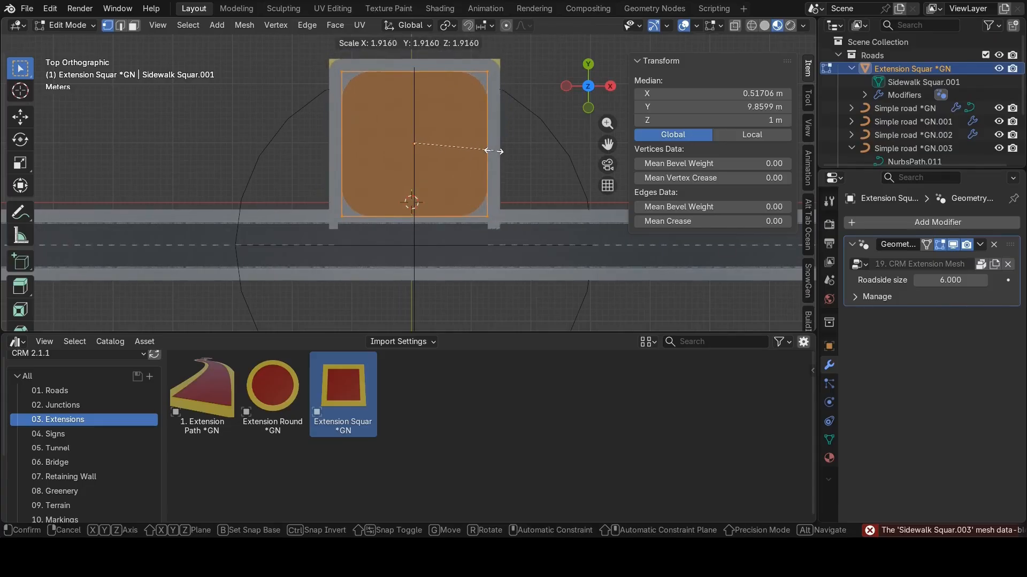
{"action": "left_click", "coordinate": [496, 155]}
{"action": "key", "text": "Tab"}
Move the square extension along the Y axis to about 13.7 m so its southern edge meets the road's sidewalk.
{"action": "key", "text": "g"}
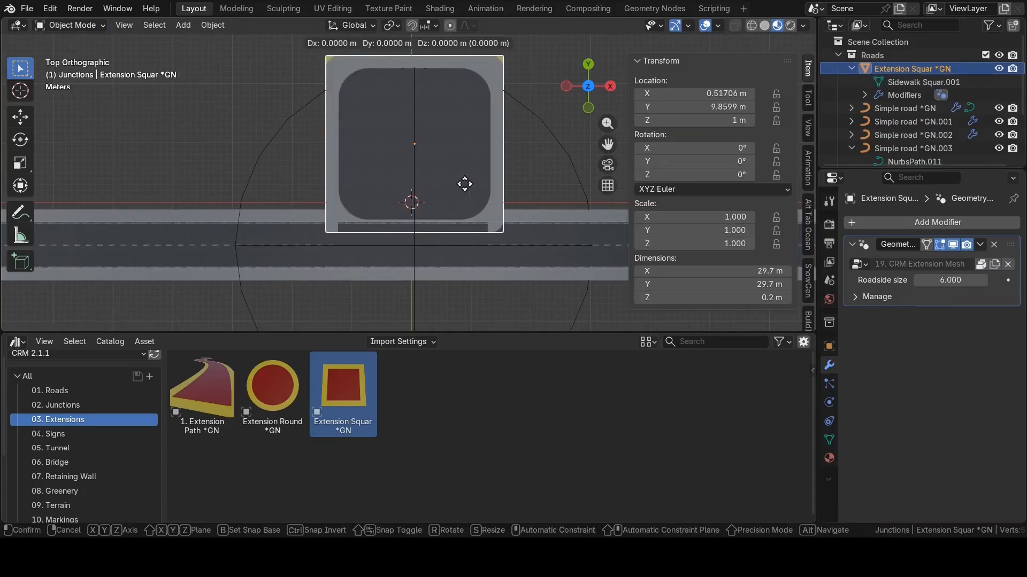
{"action": "key", "text": "y"}
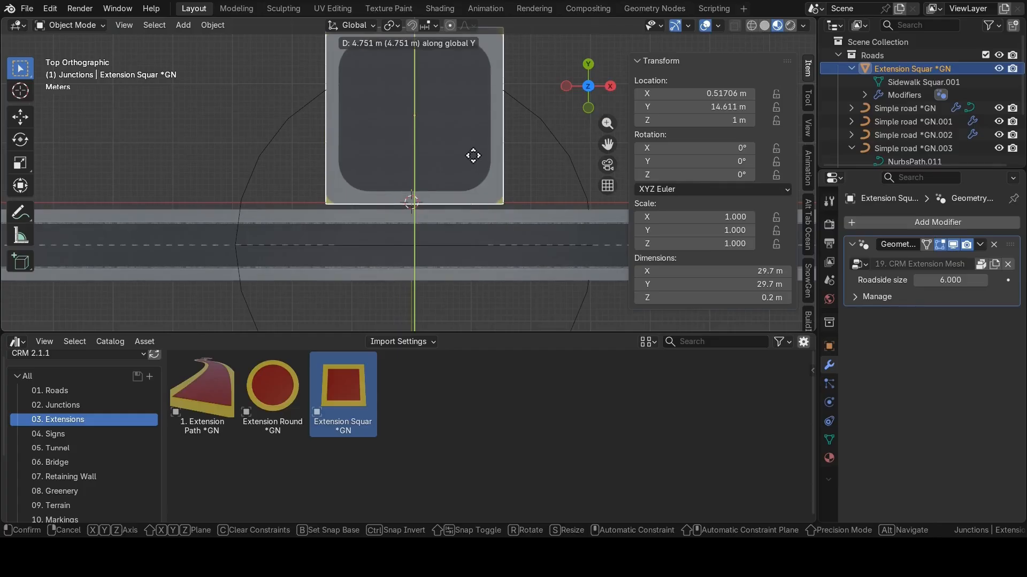
{"action": "left_click", "coordinate": [474, 161]}
{"action": "scroll", "coordinate": [425, 239], "scroll_direction": "up", "scroll_amount": 5}
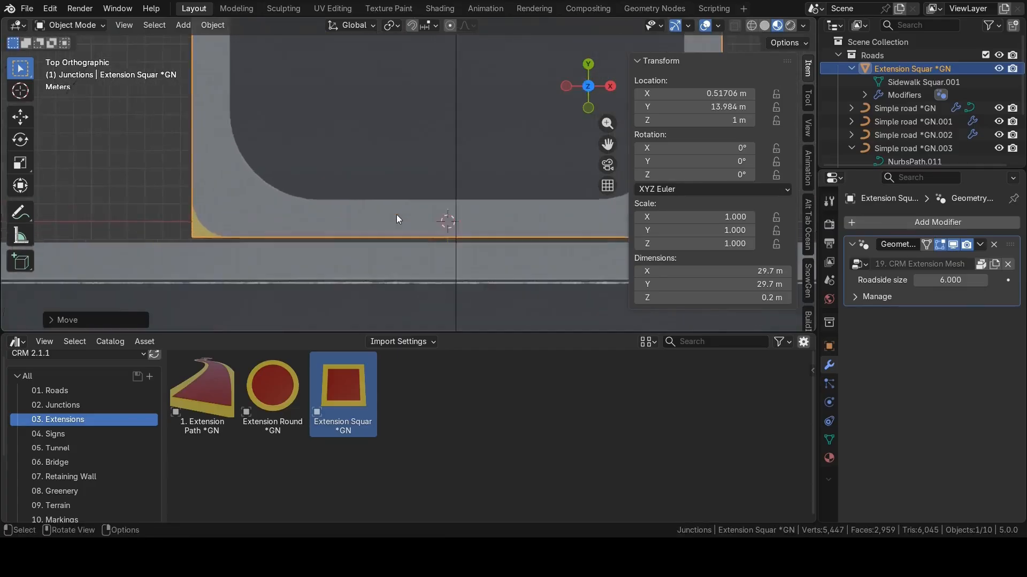
{"action": "scroll", "coordinate": [396, 219], "scroll_direction": "up", "scroll_amount": 4}
{"action": "key", "text": "g"}
{"action": "key", "text": "y"}
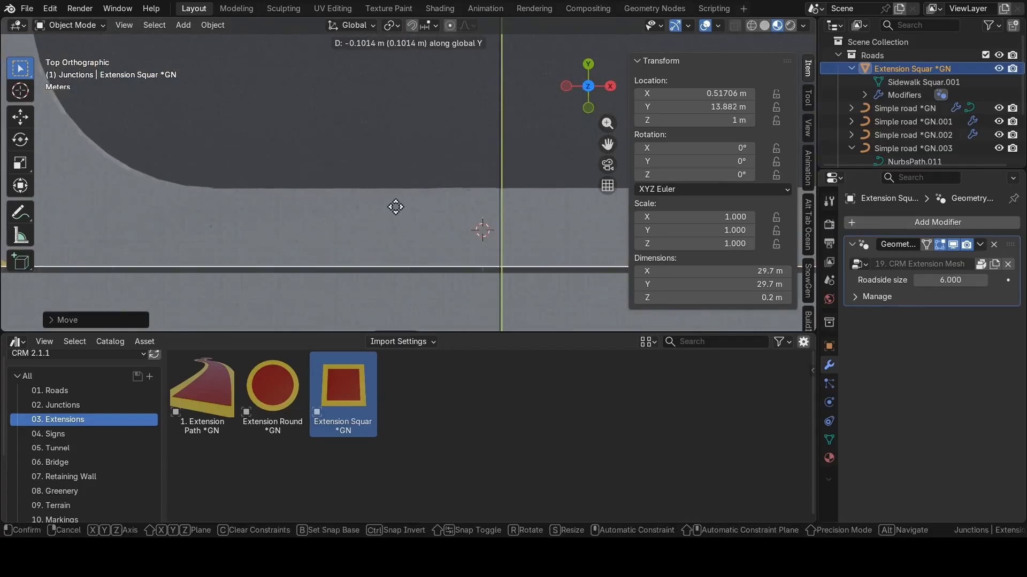
{"action": "left_click", "coordinate": [399, 221]}
{"action": "scroll", "coordinate": [398, 221], "scroll_direction": "down", "scroll_amount": 1}
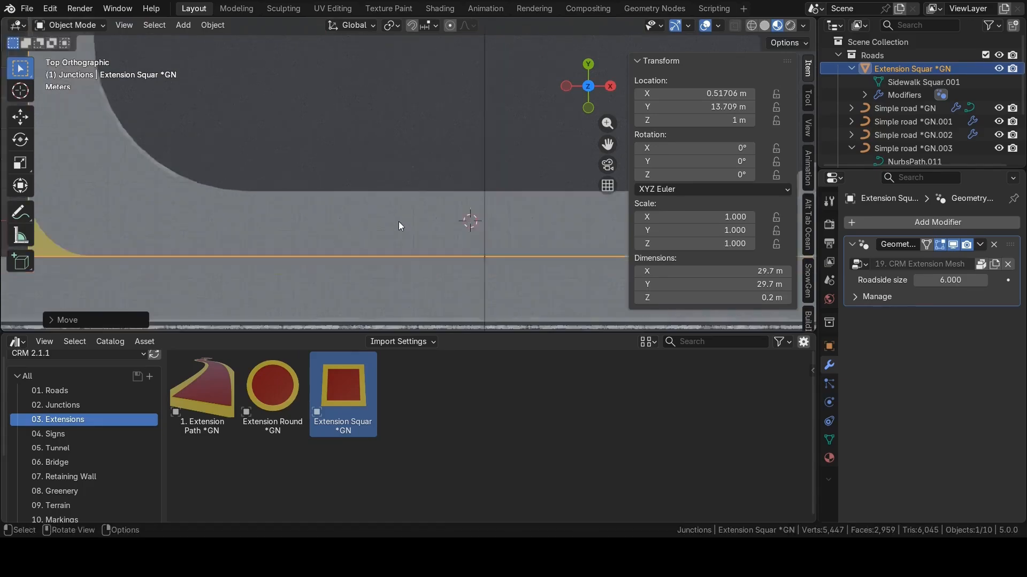
{"action": "scroll", "coordinate": [399, 222], "scroll_direction": "down", "scroll_amount": 8}
{"action": "left_click", "coordinate": [307, 148]}
{"action": "scroll", "coordinate": [342, 151], "scroll_direction": "down", "scroll_amount": 2}
{"action": "middle_click_drag", "start_coordinate": [373, 145], "coordinate": [352, 187], "text": "shift"}
{"action": "scroll", "coordinate": [367, 184], "scroll_direction": "up", "scroll_amount": 2}
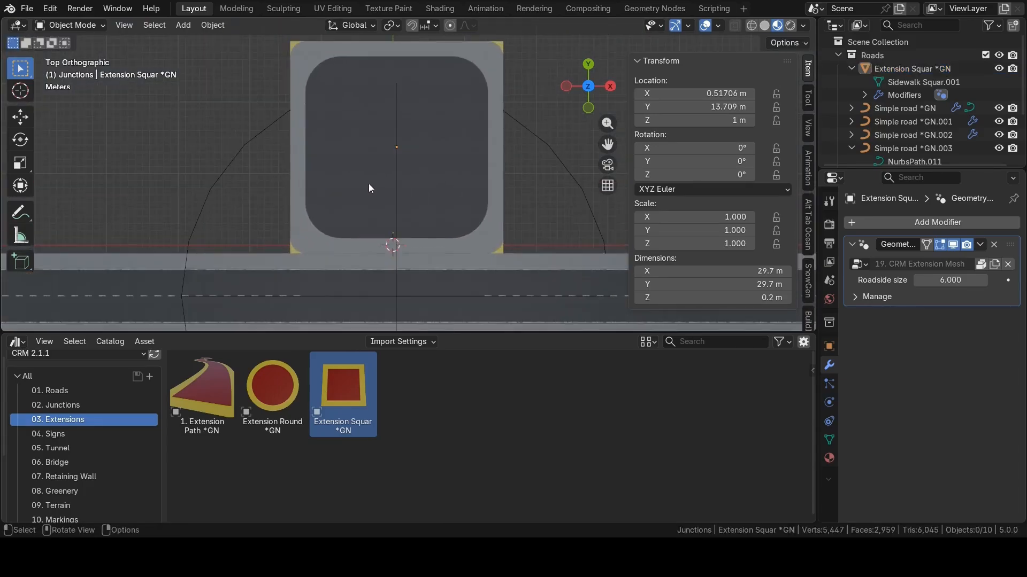
Set the custom junction's Outer Radius to 0 m and Inner Radius to 0.31 m to square off the corners.
{"action": "left_click", "coordinate": [498, 197]}
{"action": "scroll", "coordinate": [481, 228], "scroll_direction": "up", "scroll_amount": 3}
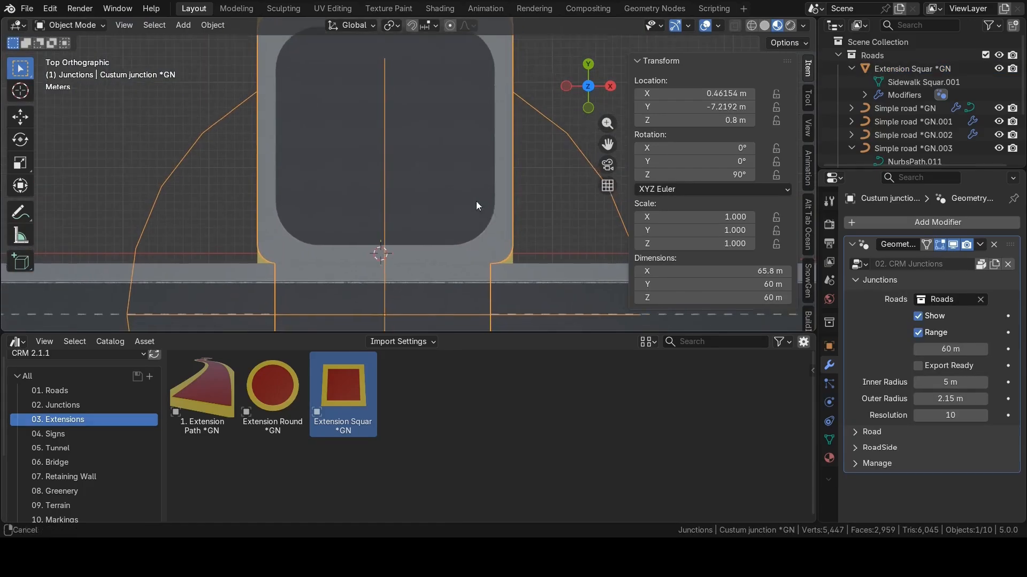
{"action": "mouse_move", "coordinate": [950, 399]}
{"action": "left_mouse_down"}
{"action": "mouse_move", "coordinate": [939, 399]}
{"action": "mouse_move", "coordinate": [955, 400]}
{"action": "mouse_move", "coordinate": [946, 382]}
{"action": "left_mouse_up"}
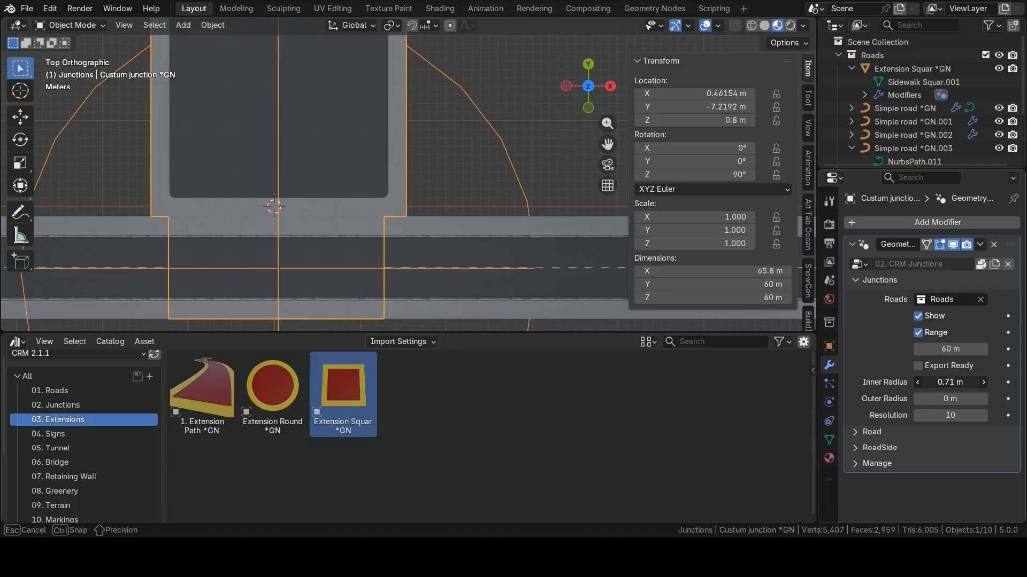
{"action": "left_click_drag", "start_coordinate": [946, 382], "coordinate": [944, 381]}
{"action": "scroll", "coordinate": [352, 226], "scroll_direction": "down", "scroll_amount": 3}
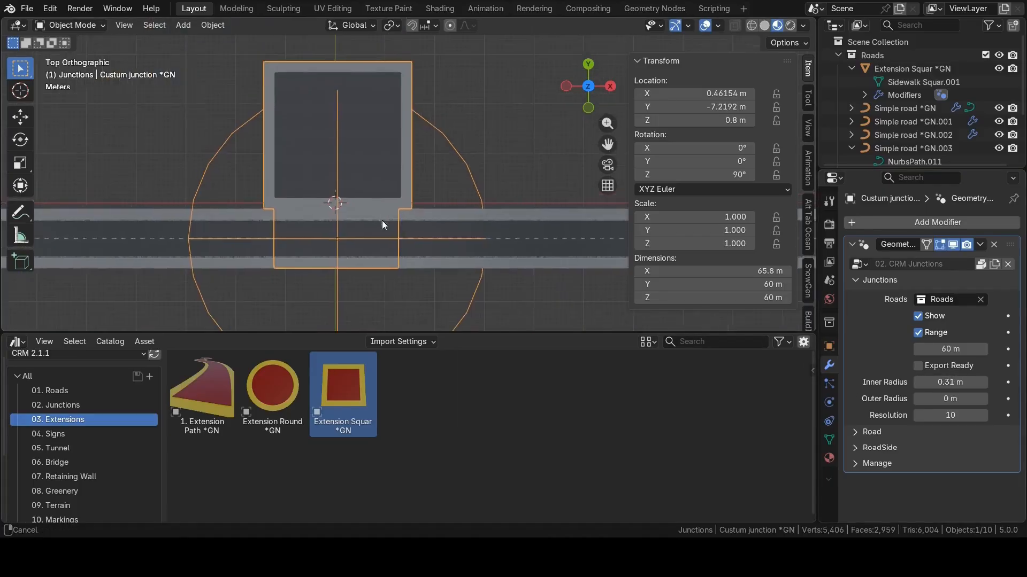
{"action": "scroll", "coordinate": [418, 207], "scroll_direction": "up", "scroll_amount": 3}
{"action": "middle_click_drag", "start_coordinate": [492, 171], "coordinate": [489, 173], "text": "shift"}
{"action": "left_click", "coordinate": [489, 172]}
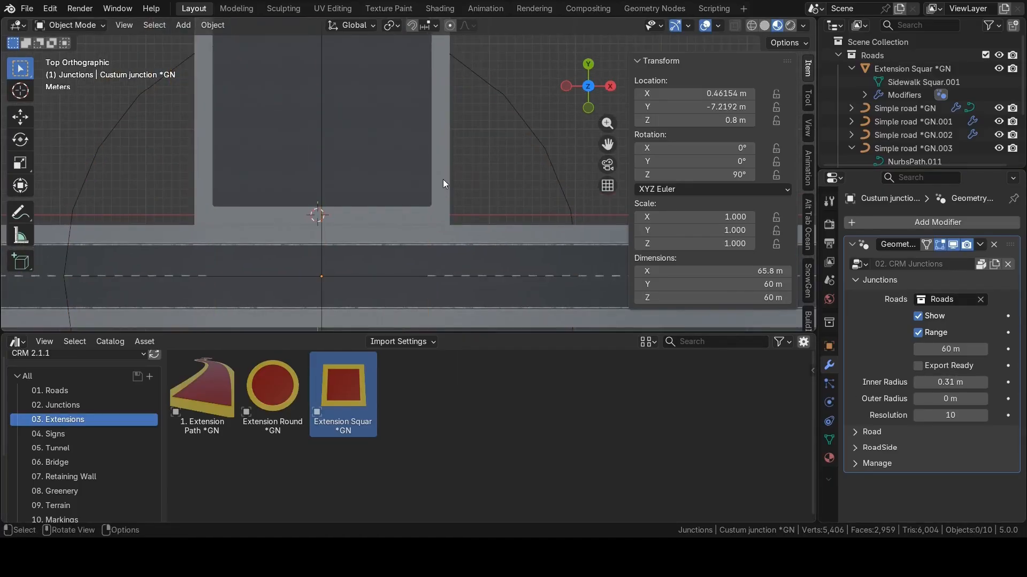
Duplicate the square extension in place and scale the copy down to about 8.5 m per side.
{"action": "left_click", "coordinate": [423, 143]}
{"action": "scroll", "coordinate": [423, 143], "scroll_direction": "down", "scroll_amount": 2}
{"action": "left_click", "coordinate": [931, 70]}
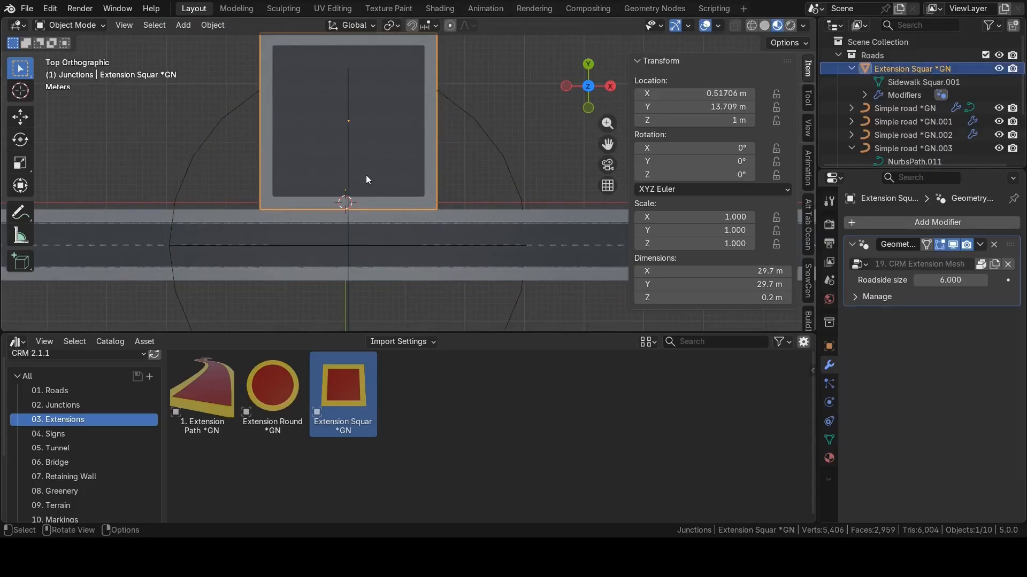
{"action": "scroll", "coordinate": [375, 170], "scroll_direction": "down", "scroll_amount": 2}
{"action": "middle_click_drag", "start_coordinate": [402, 164], "coordinate": [438, 209], "text": "shift"}
{"action": "key", "text": "shift+d"}
{"action": "key", "text": "Escape"}
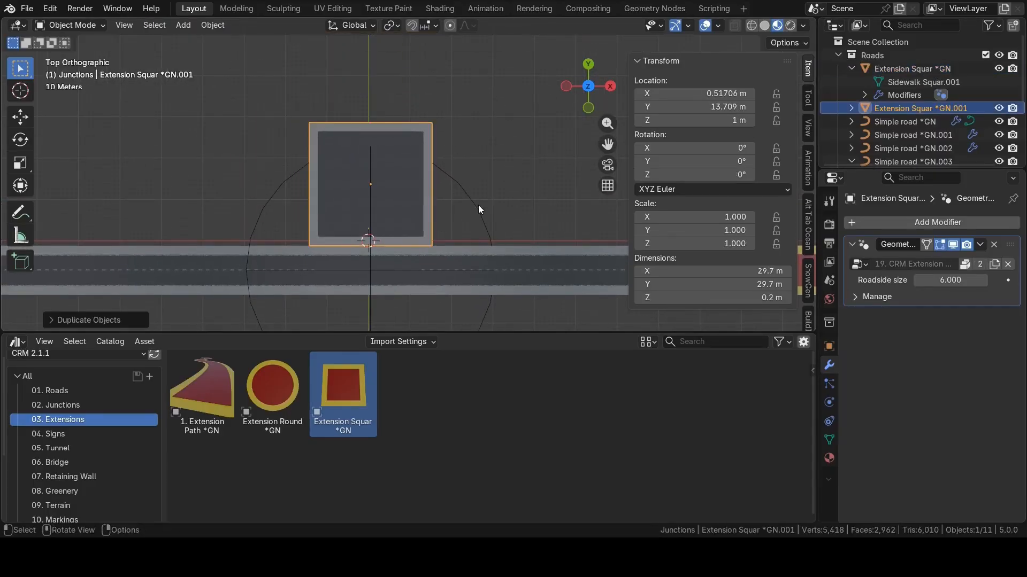
{"action": "key", "text": "s"}
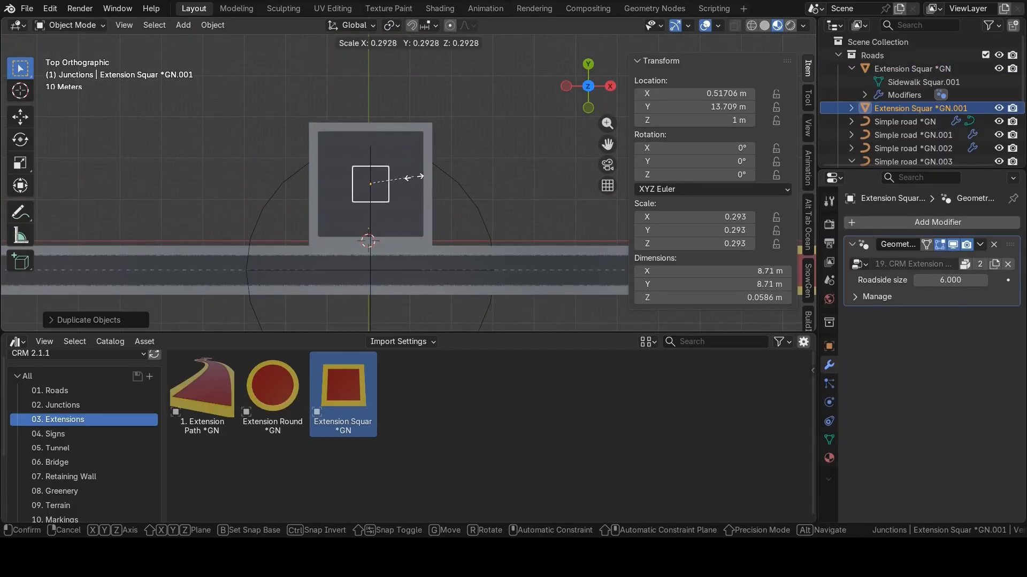
{"action": "left_click", "coordinate": [444, 186]}
Move the small square along Y to about -0.88 m across the sidewalk and scale it up to about 10.1 m.
{"action": "key", "text": "g"}
{"action": "key", "text": "y"}
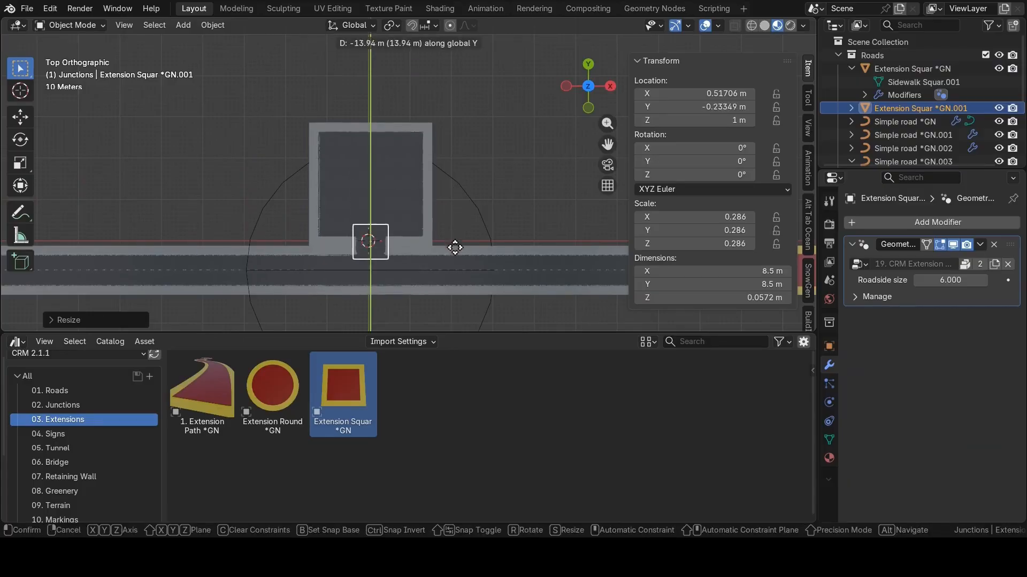
{"action": "left_click", "coordinate": [454, 251]}
{"action": "scroll", "coordinate": [444, 268], "scroll_direction": "up", "scroll_amount": 6}
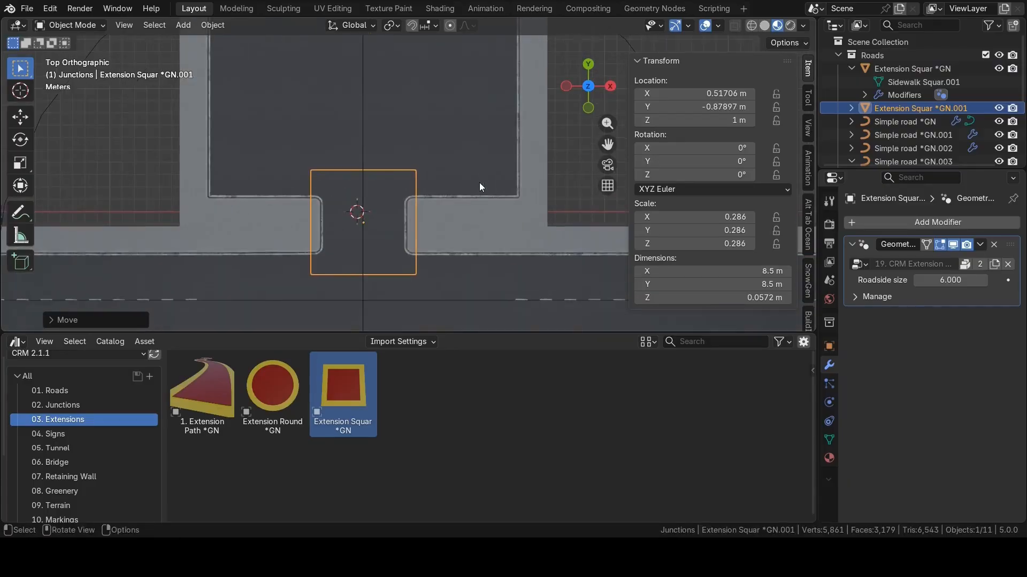
{"action": "key", "text": "s"}
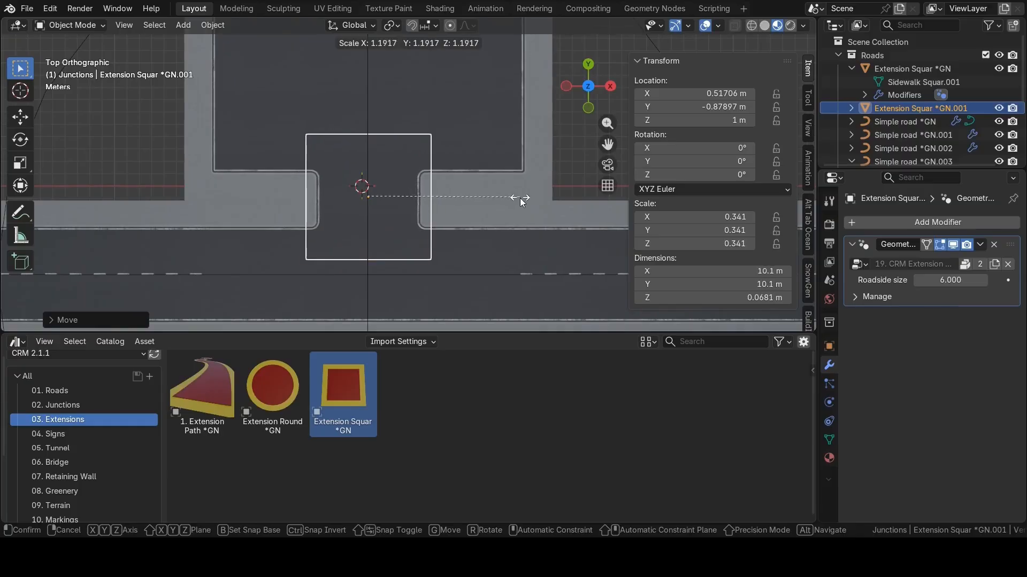
{"action": "left_click", "coordinate": [519, 197]}
Turn off the custom junction's Show option to expose the underlying extension meshes.
{"action": "scroll", "coordinate": [477, 204], "scroll_direction": "down", "scroll_amount": 3}
{"action": "middle_click_drag", "start_coordinate": [490, 175], "coordinate": [443, 202], "text": "shift"}
{"action": "left_click", "coordinate": [525, 113]}
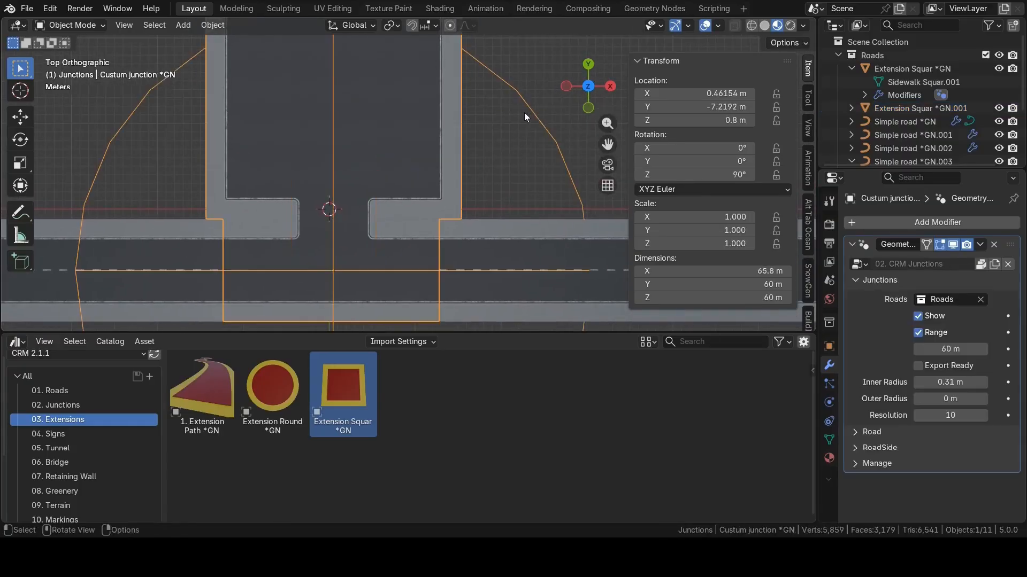
{"action": "left_click", "coordinate": [922, 321]}
{"action": "scroll", "coordinate": [516, 210], "scroll_direction": "down", "scroll_amount": 4}
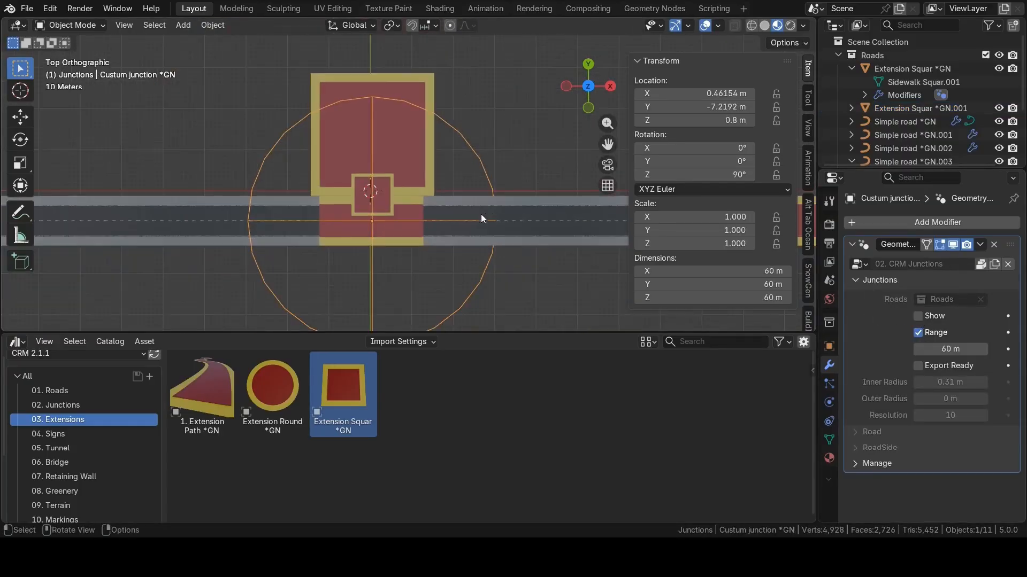
Apply the object scale of the small square extension at the entrance.
{"action": "scroll", "coordinate": [476, 215], "scroll_direction": "up", "scroll_amount": 4}
{"action": "middle_click_drag", "start_coordinate": [371, 206], "coordinate": [436, 192], "text": "shift"}
{"action": "left_click", "coordinate": [436, 212]}
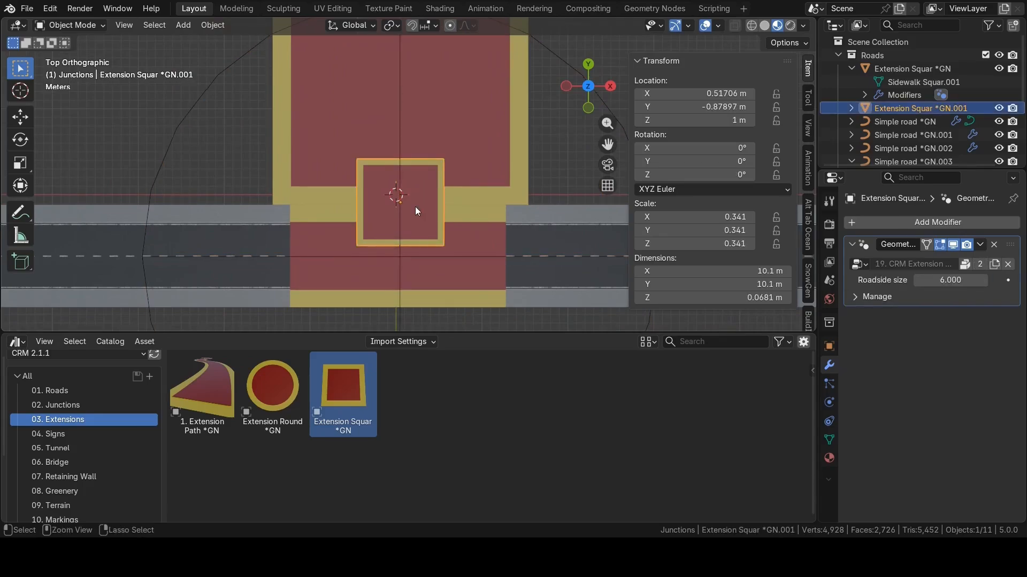
{"action": "key", "text": "ctrl+a"}
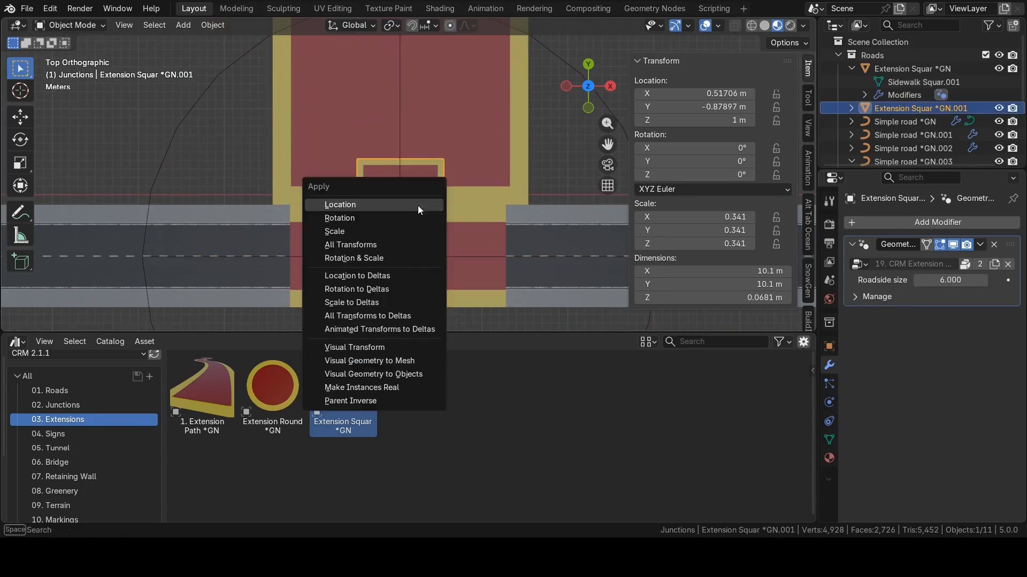
{"action": "left_click", "coordinate": [340, 232]}
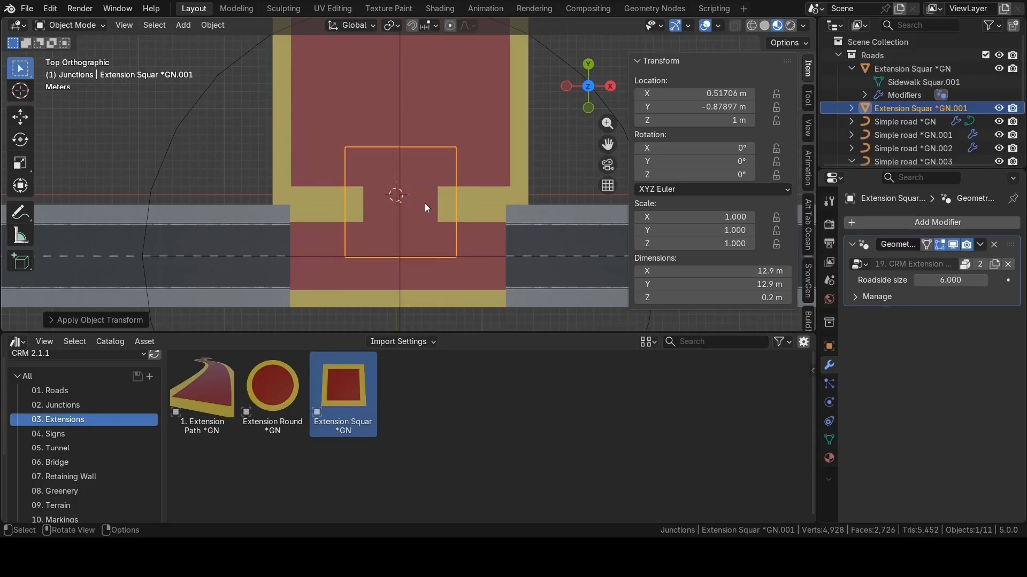
Turn the custom junction's Show option back on and check the entrance between the road and the square area.
{"action": "left_click", "coordinate": [544, 151]}
{"action": "scroll", "coordinate": [439, 209], "scroll_direction": "down", "scroll_amount": 2}
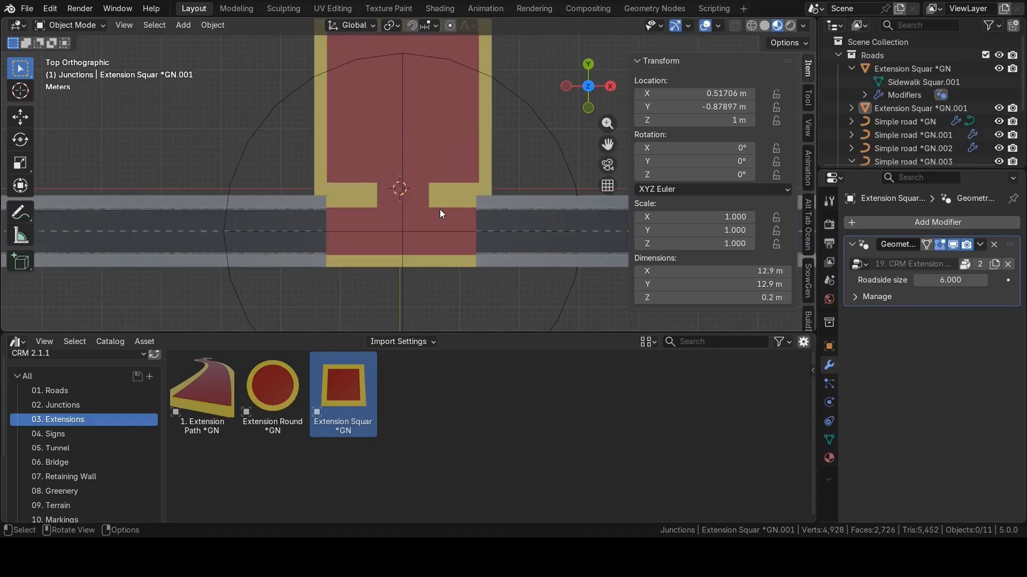
{"action": "scroll", "coordinate": [395, 235], "scroll_direction": "up", "scroll_amount": 4}
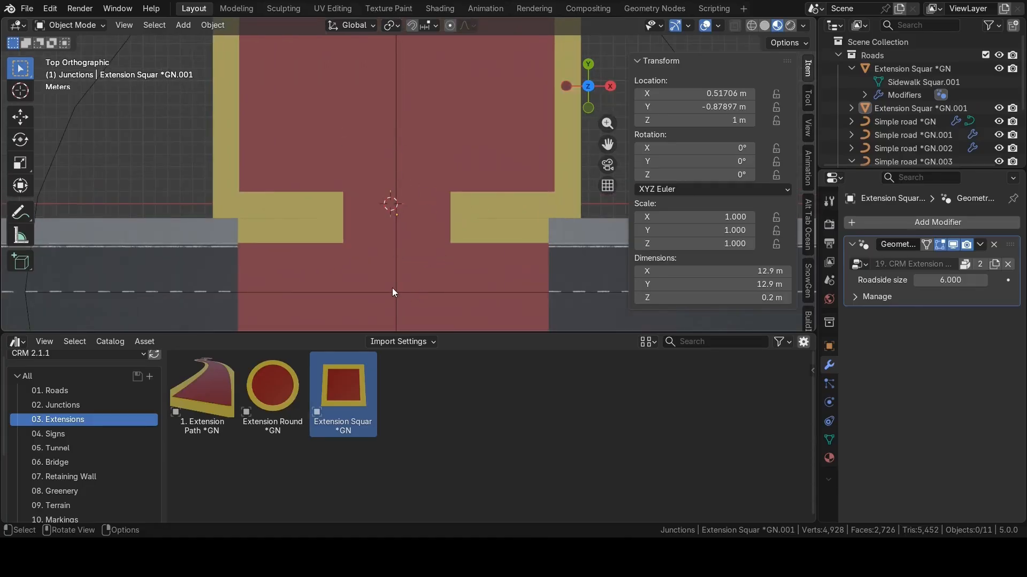
{"action": "scroll", "coordinate": [509, 220], "scroll_direction": "down", "scroll_amount": 3}
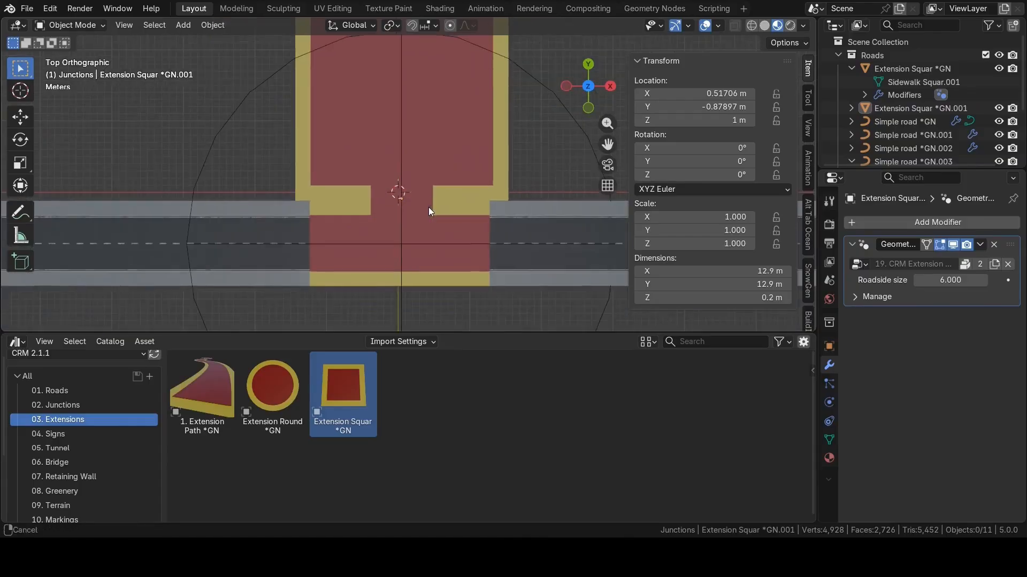
{"action": "left_click", "coordinate": [582, 163]}
{"action": "left_click", "coordinate": [918, 315]}
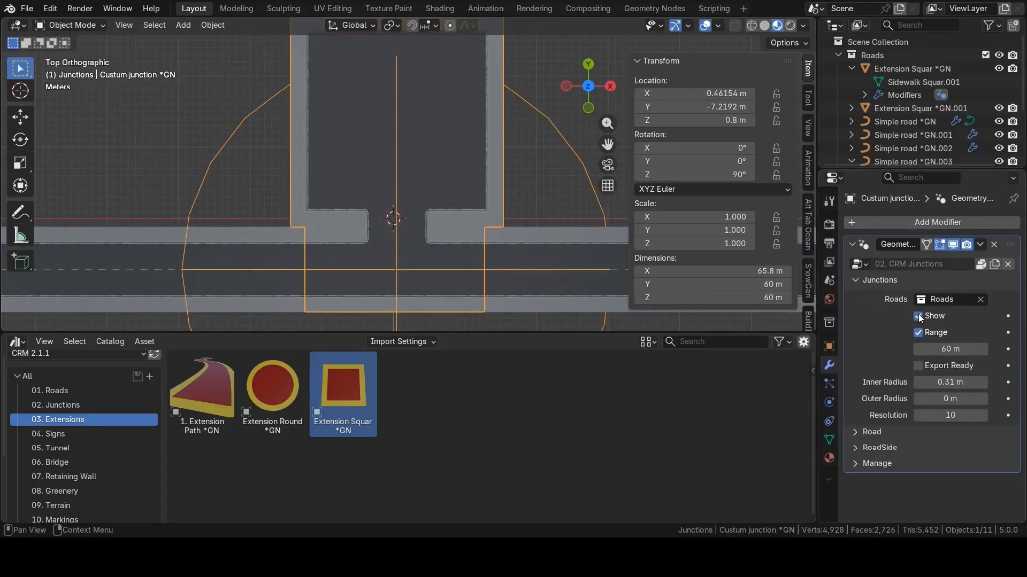
{"action": "left_click", "coordinate": [246, 170]}
{"action": "scroll", "coordinate": [246, 171], "scroll_direction": "down", "scroll_amount": 3}
{"action": "scroll", "coordinate": [368, 198], "scroll_direction": "up", "scroll_amount": 5}
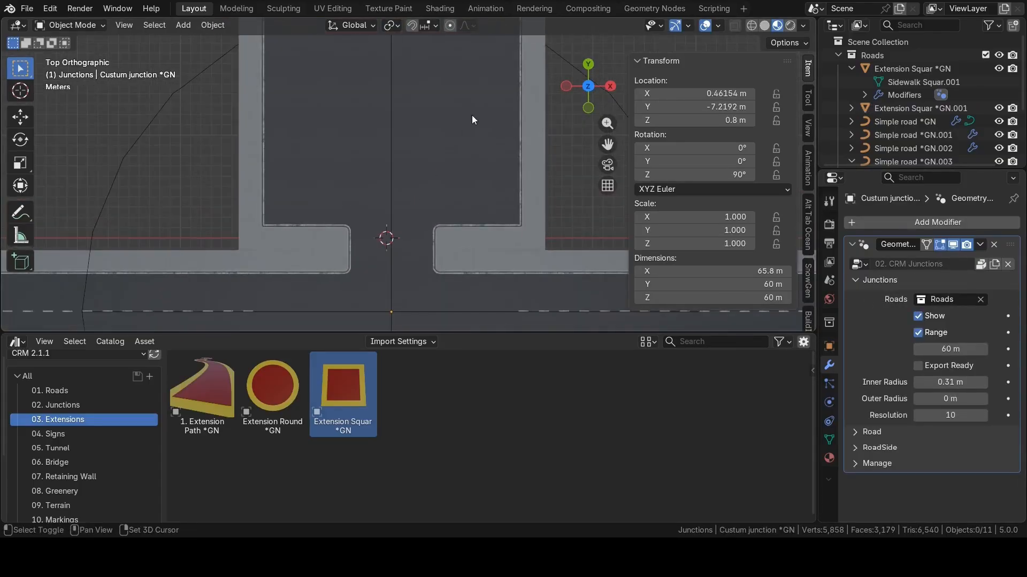
{"action": "middle_click_drag", "start_coordinate": [463, 127], "coordinate": [455, 201], "text": "shift"}
{"action": "scroll", "coordinate": [455, 201], "scroll_direction": "down", "scroll_amount": 2}
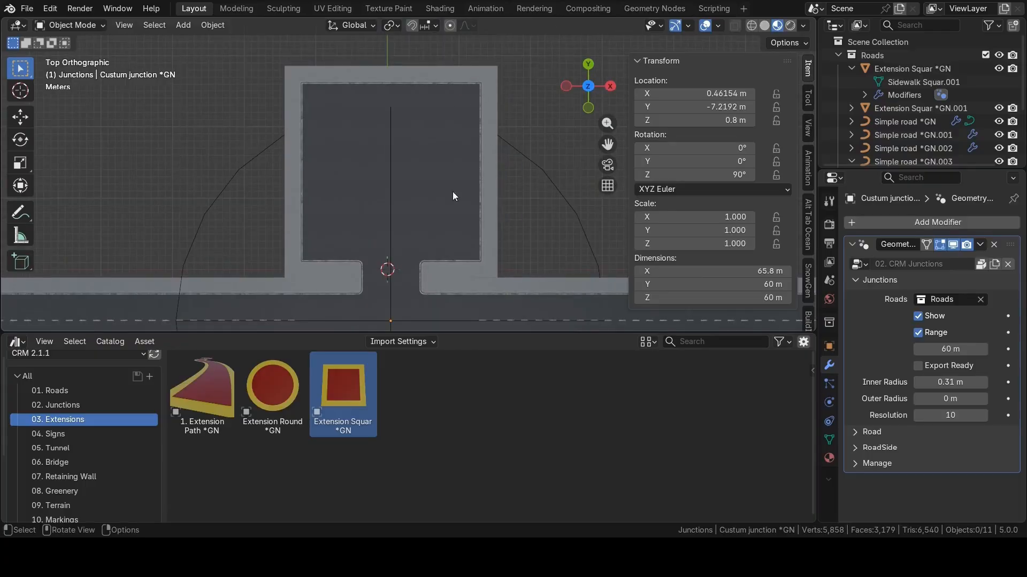
Add the 1. Marking Lines Path *GN asset from the Markings catalog onto the upper part of the square area.
{"action": "scroll", "coordinate": [75, 496], "scroll_direction": "down", "scroll_amount": 3}
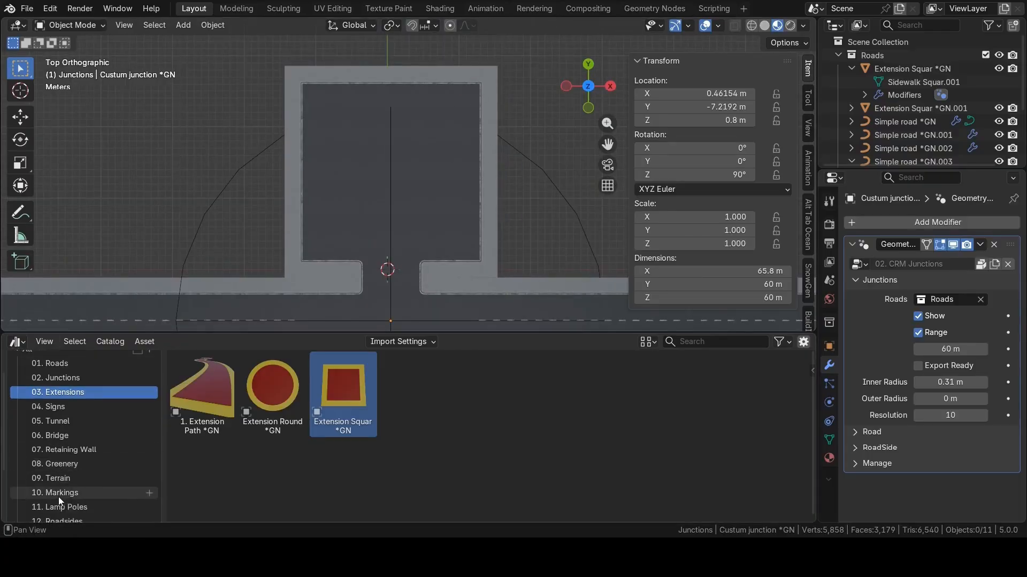
{"action": "left_click", "coordinate": [64, 465]}
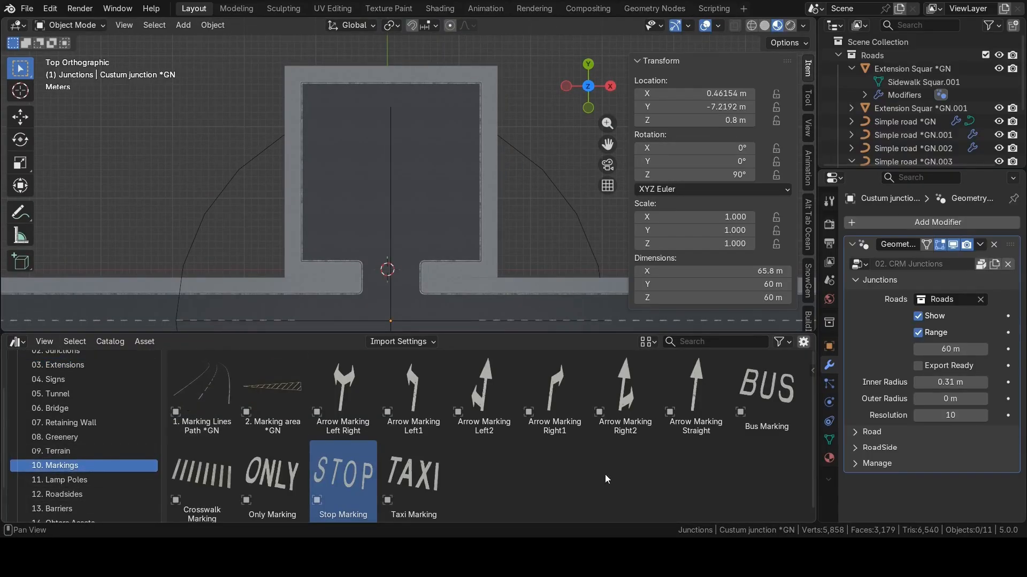
{"action": "left_click", "coordinate": [195, 400]}
{"action": "left_click_drag", "start_coordinate": [194, 400], "coordinate": [392, 179]}
{"action": "scroll", "coordinate": [392, 179], "scroll_direction": "up", "scroll_amount": 2}
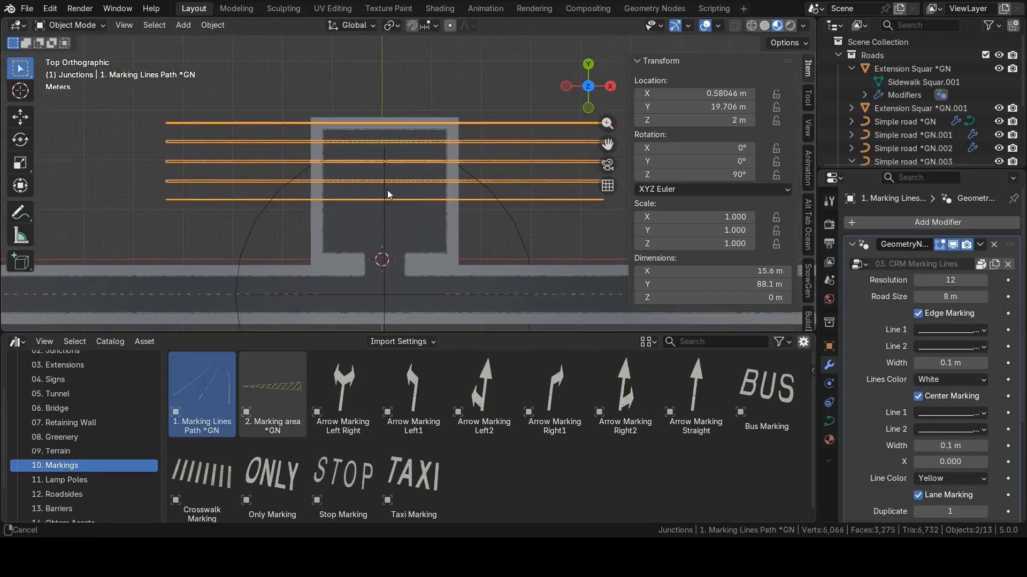
Disable Edge Marking, Center Marking and Lane Marking on the marking lines path.
{"action": "left_click", "coordinate": [918, 314]}
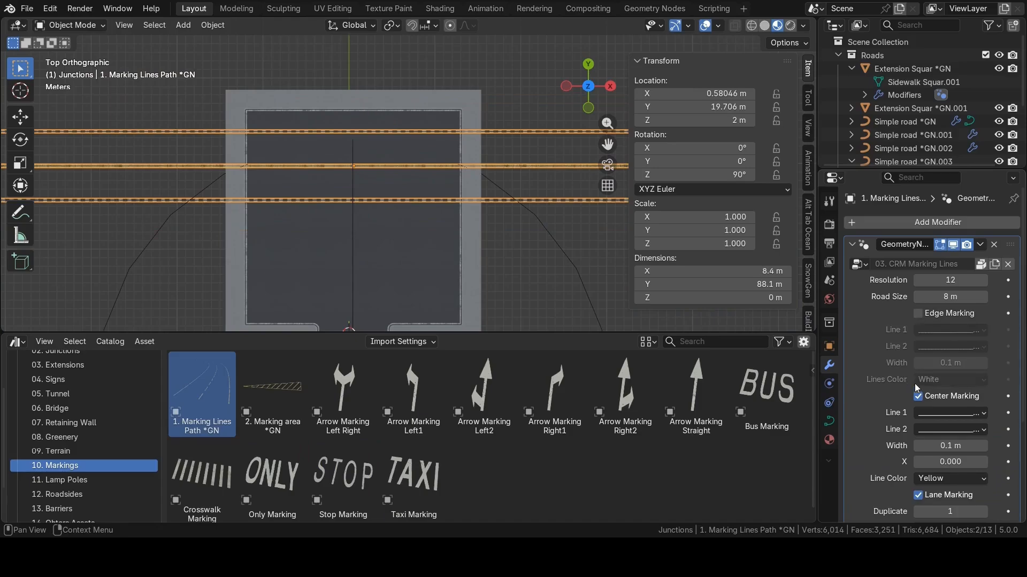
{"action": "left_click", "coordinate": [918, 398]}
{"action": "scroll", "coordinate": [917, 393], "scroll_direction": "down", "scroll_amount": 5}
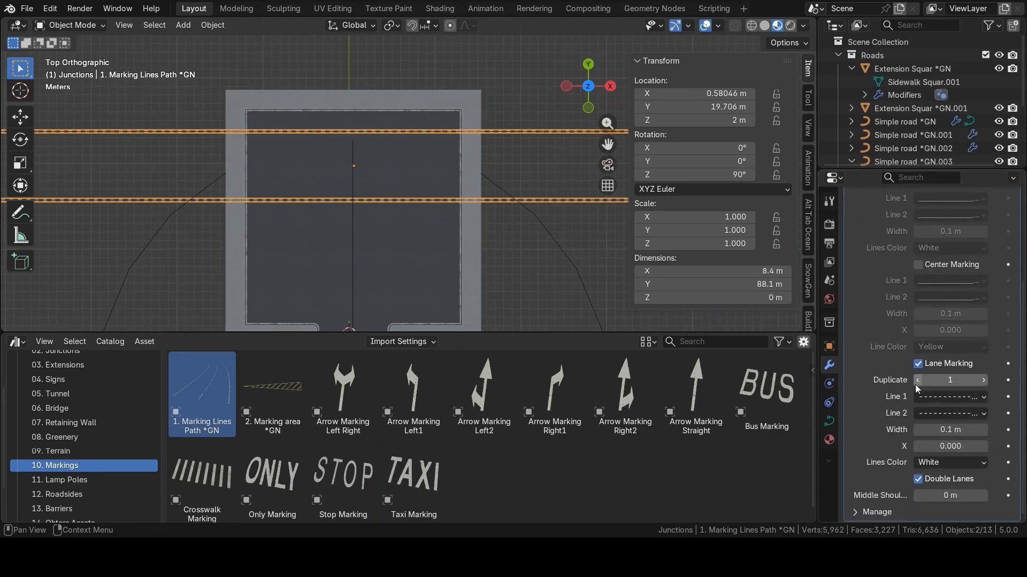
{"action": "left_click", "coordinate": [918, 364]}
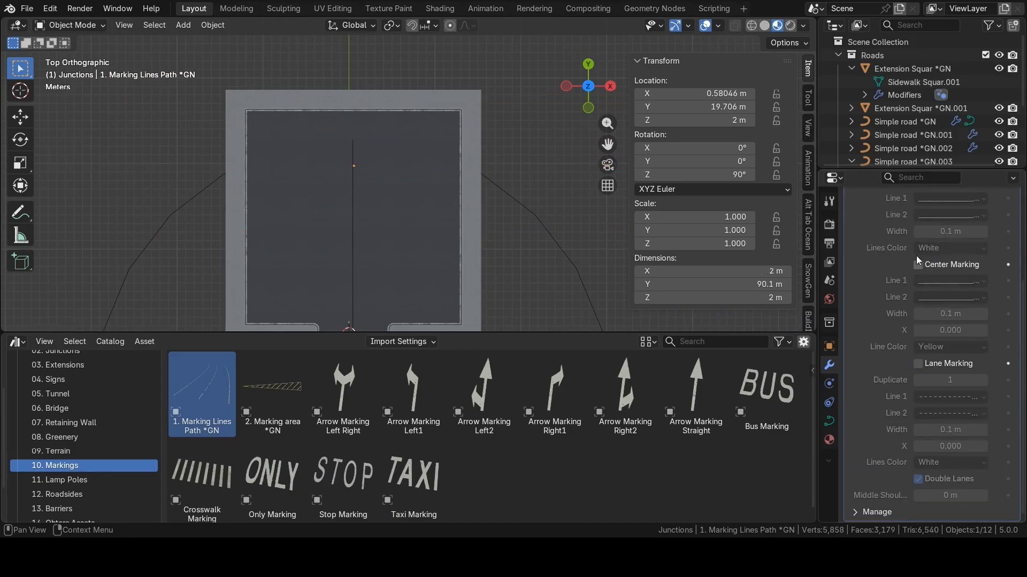
Enable Center Marking on the path and set its Line 2 to None for a single line.
{"action": "left_click", "coordinate": [918, 265]}
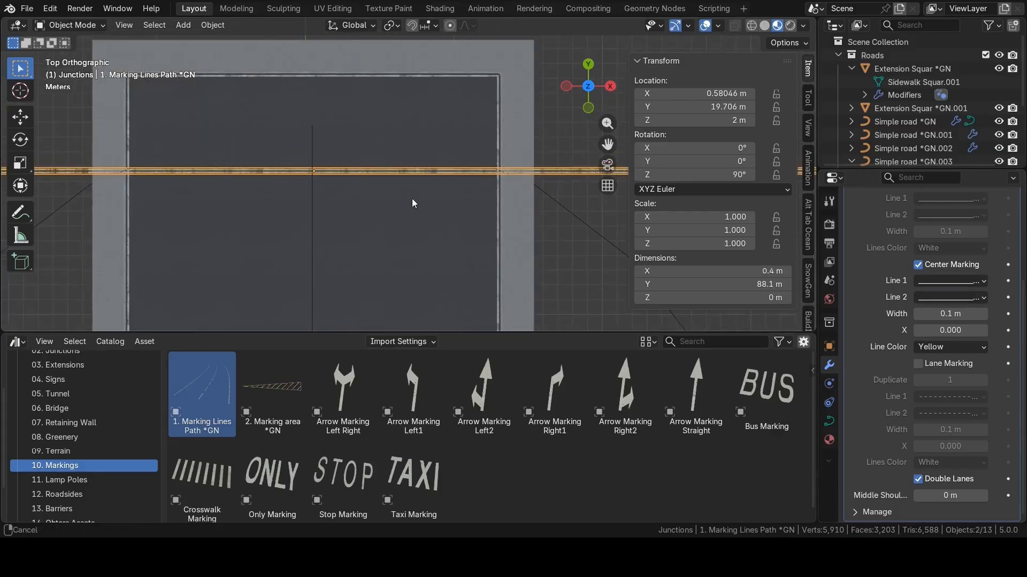
{"action": "scroll", "coordinate": [412, 201], "scroll_direction": "up", "scroll_amount": 4}
{"action": "left_click", "coordinate": [984, 301]}
{"action": "left_click", "coordinate": [924, 316]}
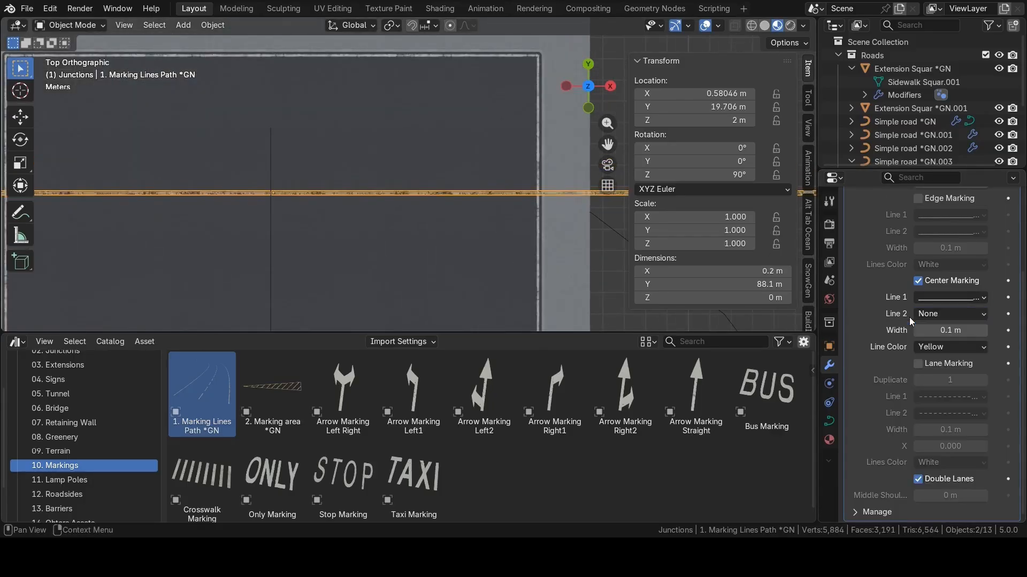
{"action": "scroll", "coordinate": [369, 223], "scroll_direction": "down", "scroll_amount": 5}
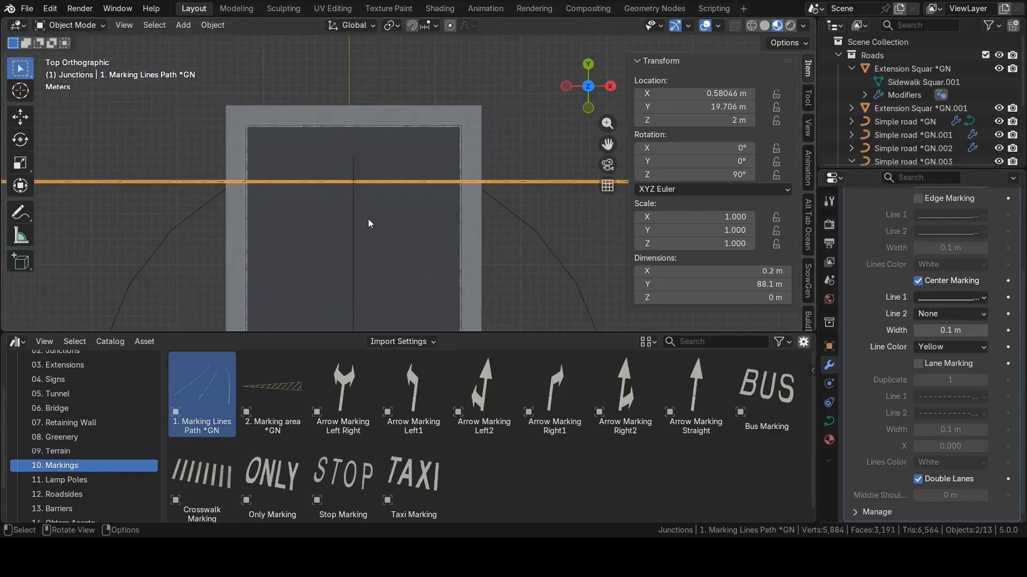
Make the curve data of the marking lines path local so it can be edited.
{"action": "scroll", "coordinate": [373, 221], "scroll_direction": "down", "scroll_amount": 3}
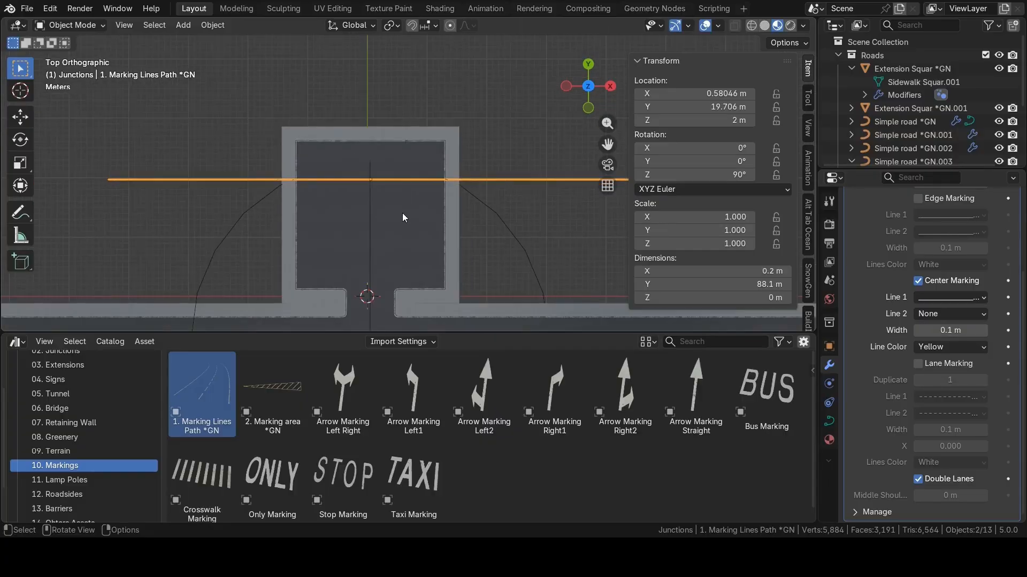
{"action": "key", "text": "Tab"}
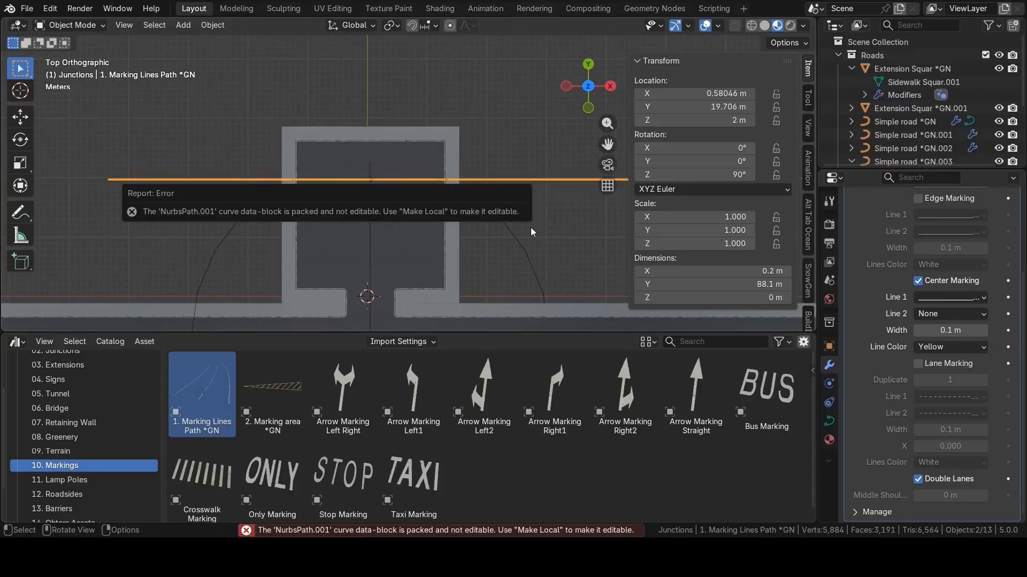
{"action": "scroll", "coordinate": [856, 113], "scroll_direction": "down", "scroll_amount": 5}
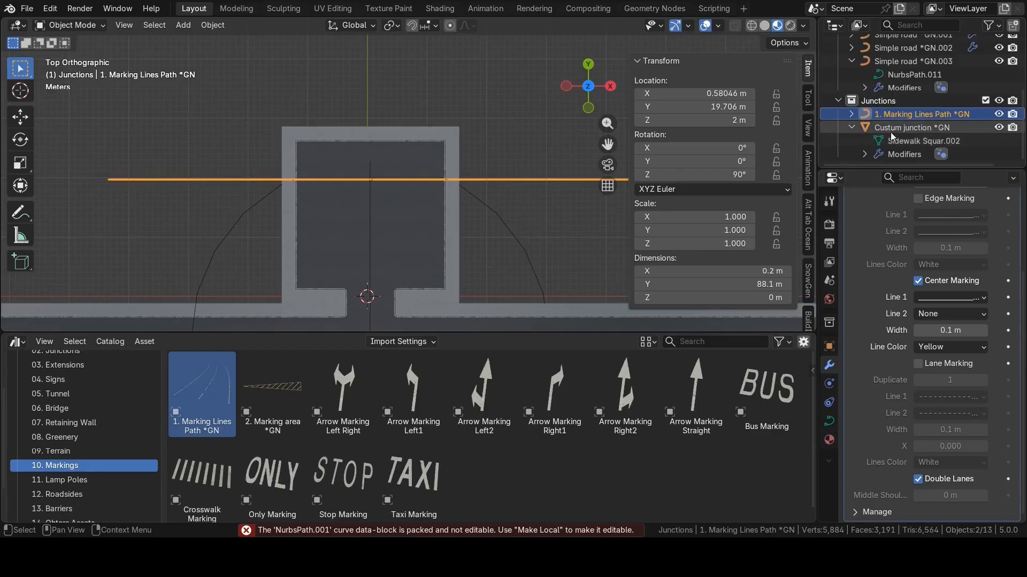
{"action": "right_click", "coordinate": [855, 127]}
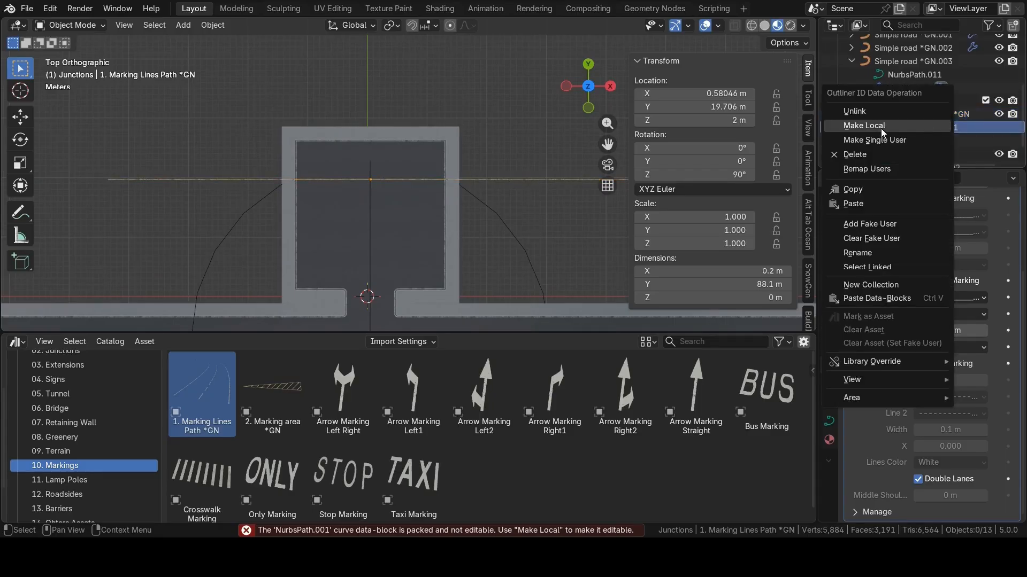
{"action": "left_click", "coordinate": [856, 126]}
Scale down the marking path's curve in Edit Mode so it fits inside the square paved area.
{"action": "key", "text": "Tab"}
{"action": "scroll", "coordinate": [609, 241], "scroll_direction": "down", "scroll_amount": 2}
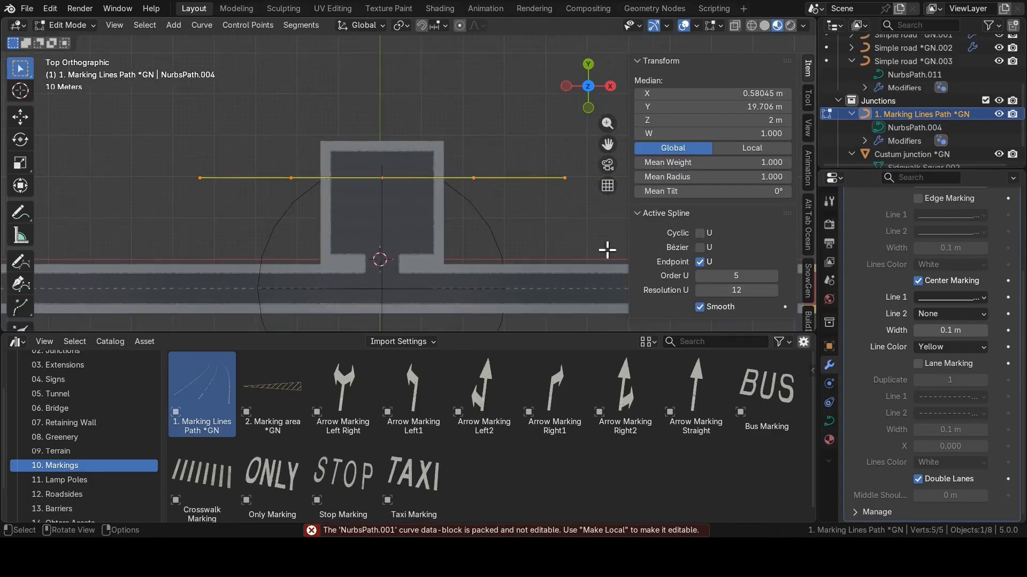
{"action": "key", "text": "s"}
{"action": "scroll", "coordinate": [455, 203], "scroll_direction": "up", "scroll_amount": 5}
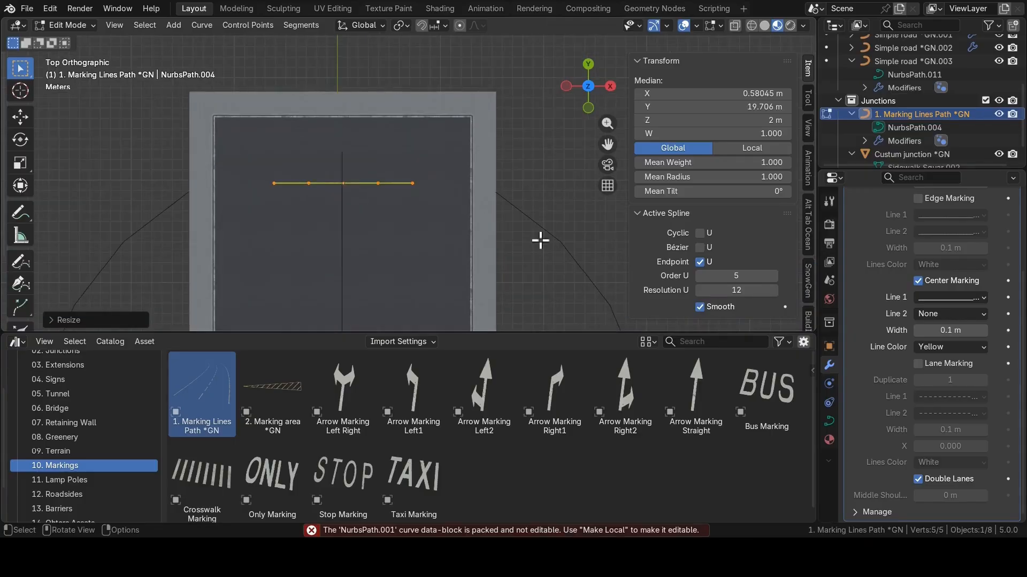
Leave curve editing and move the marking line to the parking area's upper right corner, at about X 10.9 m, Y 23 m.
{"action": "left_click", "coordinate": [393, 203]}
{"action": "key", "text": "Tab"}
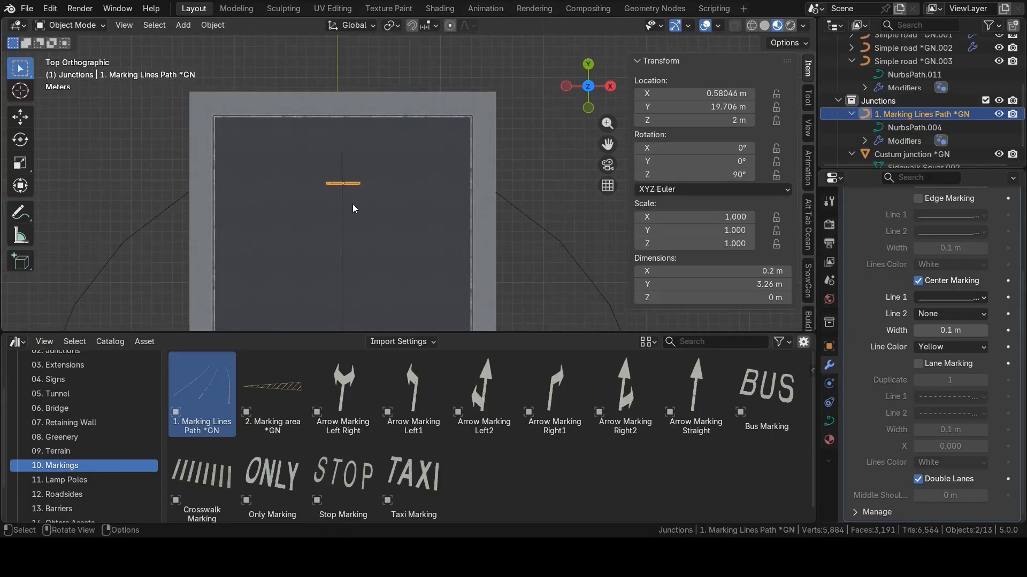
{"action": "key", "text": "g"}
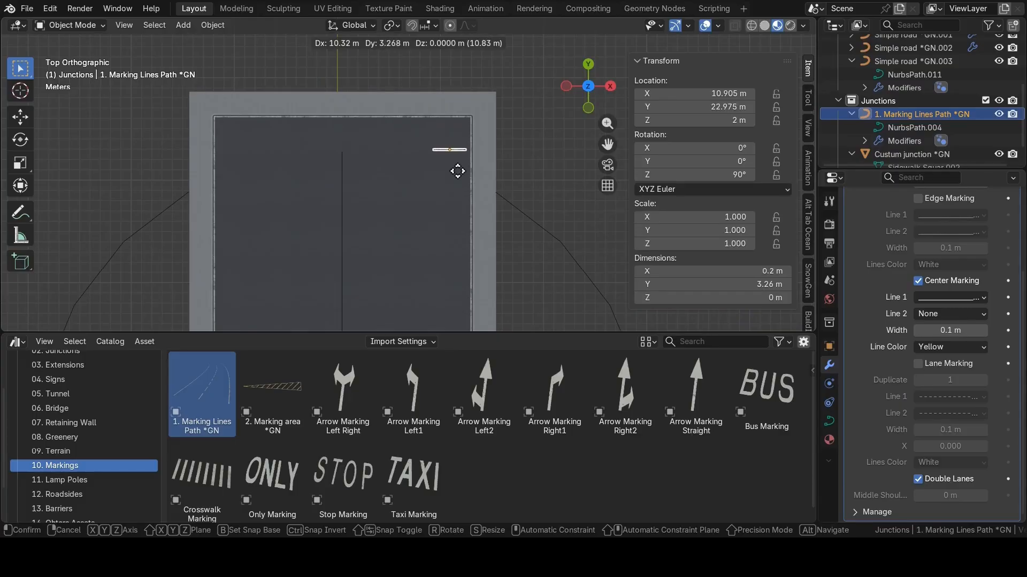
{"action": "left_click", "coordinate": [455, 172]}
{"action": "scroll", "coordinate": [455, 173], "scroll_direction": "down", "scroll_amount": 2}
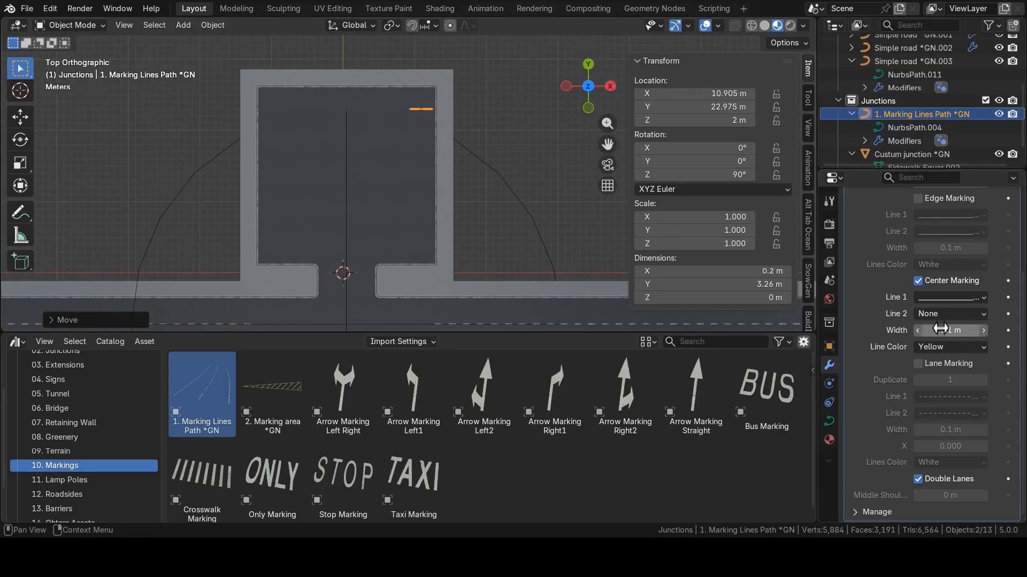
Add an Array modifier to the marking line and set its relative X offset to 9.860.
{"action": "scroll", "coordinate": [941, 329], "scroll_direction": "up", "scroll_amount": 5}
{"action": "left_click", "coordinate": [899, 227]}
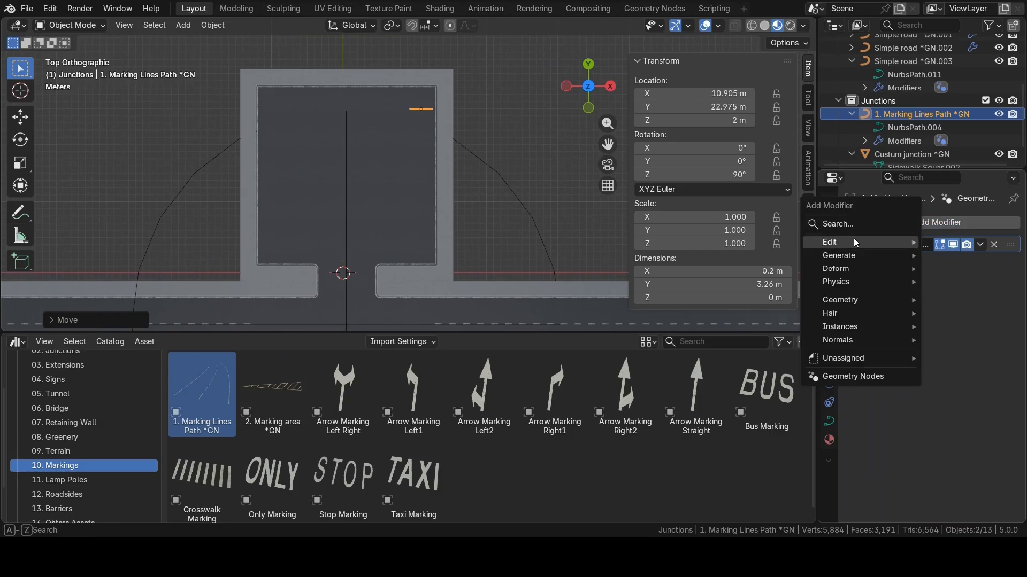
{"action": "mouse_move", "coordinate": [854, 255]}
{"action": "left_click", "coordinate": [773, 260]}
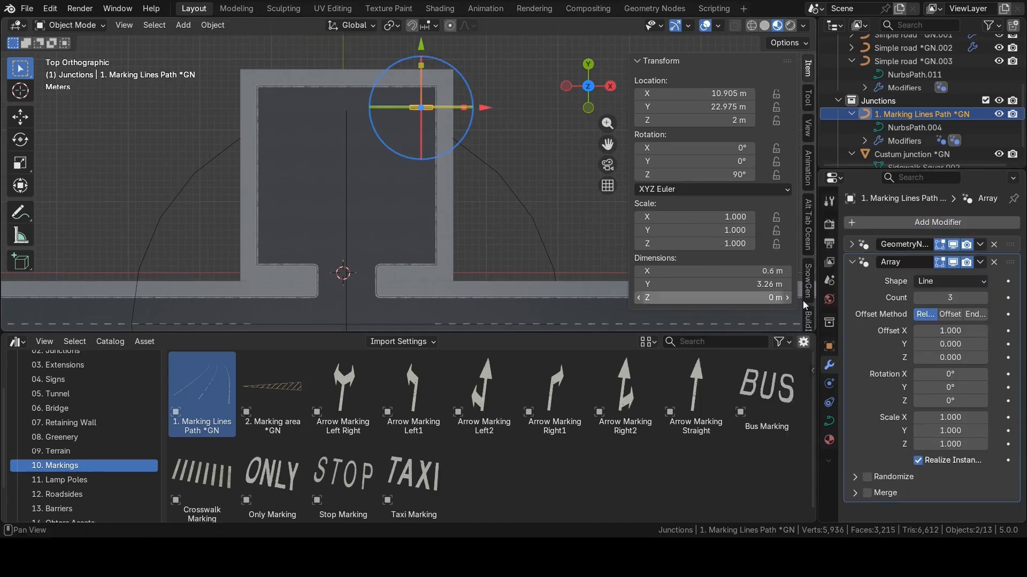
{"action": "scroll", "coordinate": [487, 160], "scroll_direction": "up", "scroll_amount": 4}
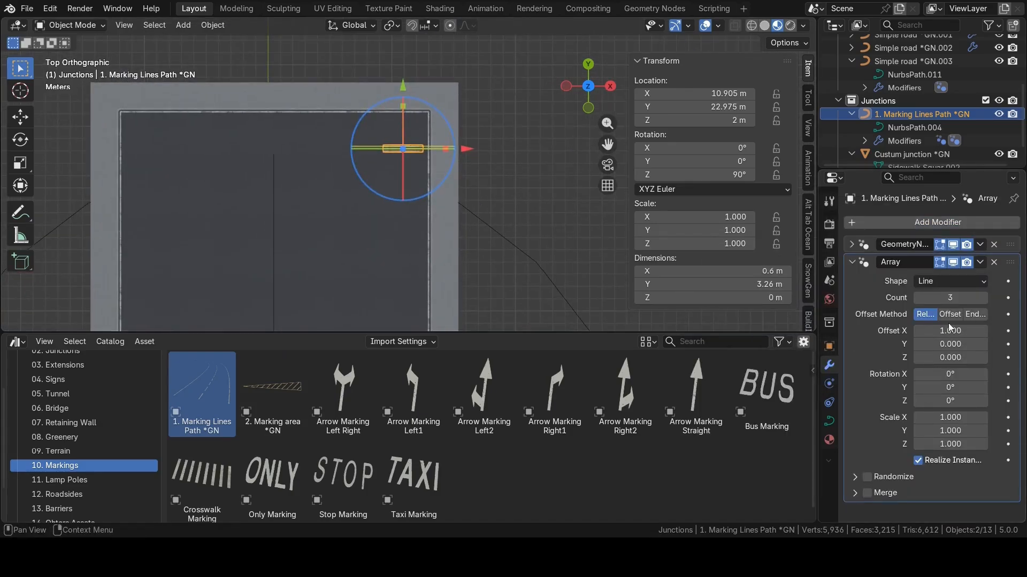
{"action": "left_click_drag", "start_coordinate": [952, 330], "coordinate": [998, 331]}
{"action": "scroll", "coordinate": [427, 257], "scroll_direction": "down", "scroll_amount": 3}
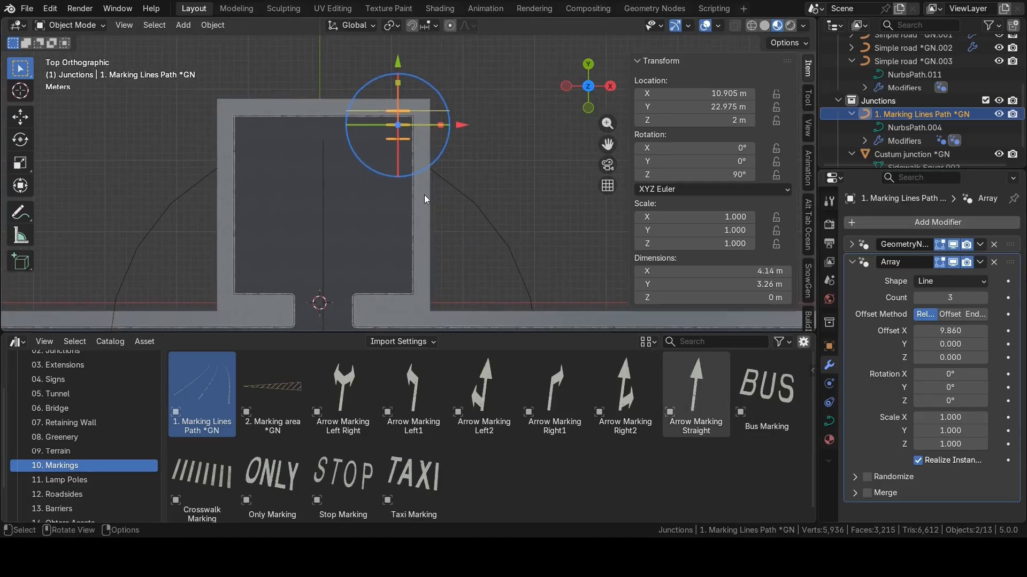
Move the marking array along Y to about 3.48 m, near the lot's lower edge, and set its count to 12.
{"action": "key", "text": "g"}
{"action": "key", "text": "y"}
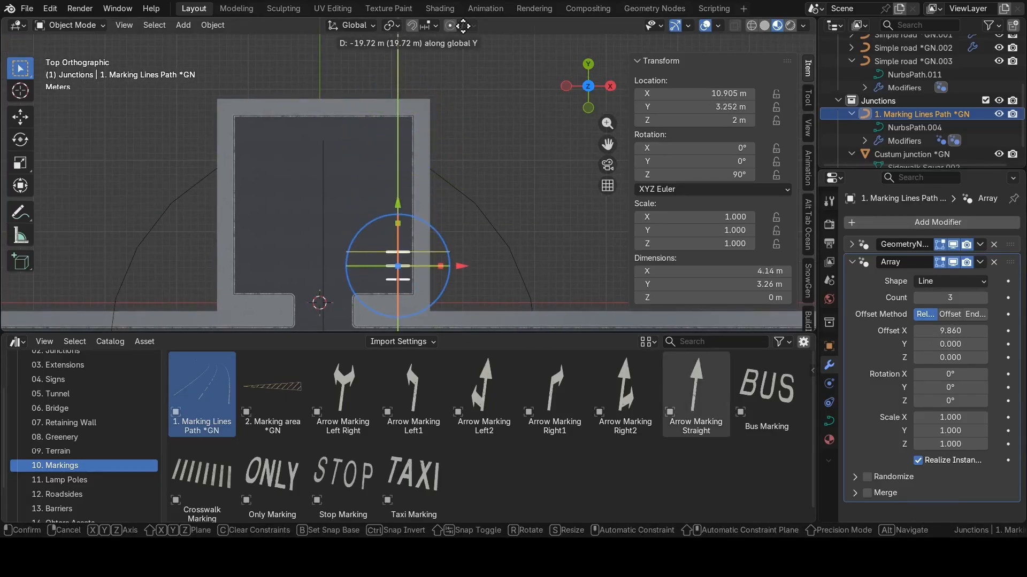
{"action": "left_click", "coordinate": [463, 31]}
{"action": "key", "text": "g"}
{"action": "key", "text": "y"}
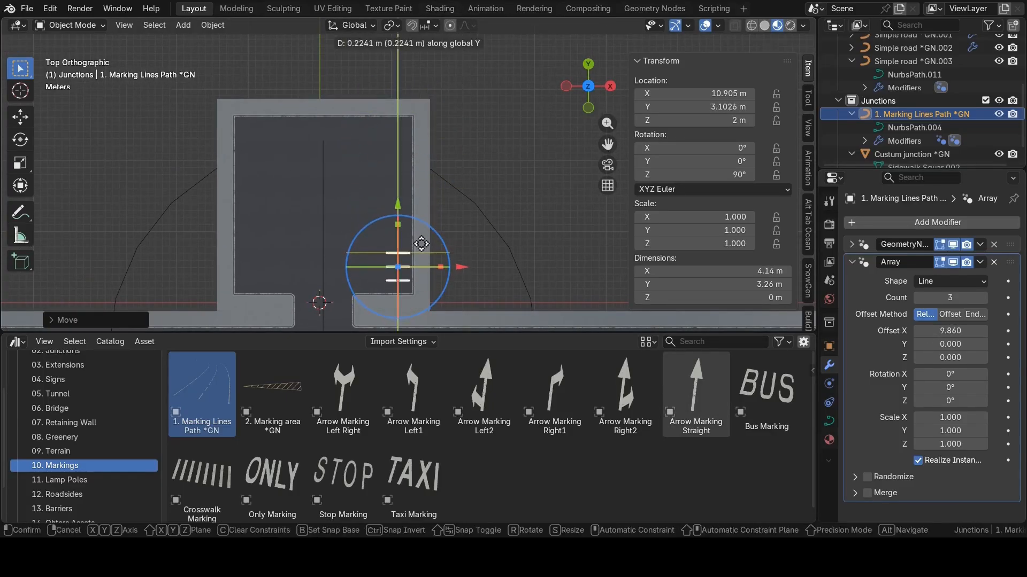
{"action": "left_click", "coordinate": [419, 245]}
{"action": "mouse_move", "coordinate": [954, 298]}
{"action": "left_mouse_down"}
{"action": "mouse_move", "coordinate": [992, 298]}
{"action": "mouse_move", "coordinate": [957, 298]}
{"action": "left_mouse_up"}
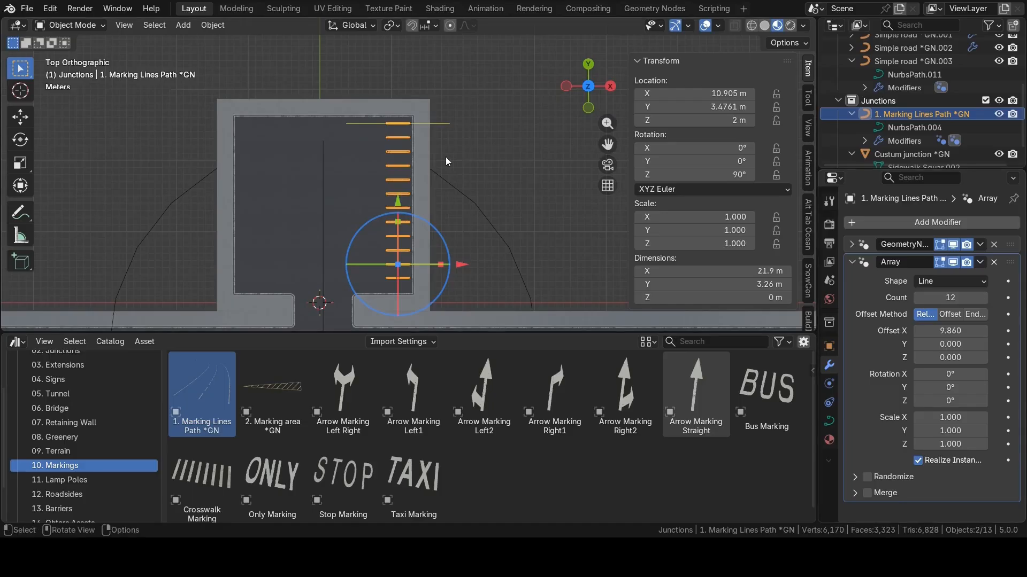
Duplicate the marking row along X to the lot's left edge, at about X -9.57 m.
{"action": "key", "text": "shift+d"}
{"action": "key", "text": "x"}
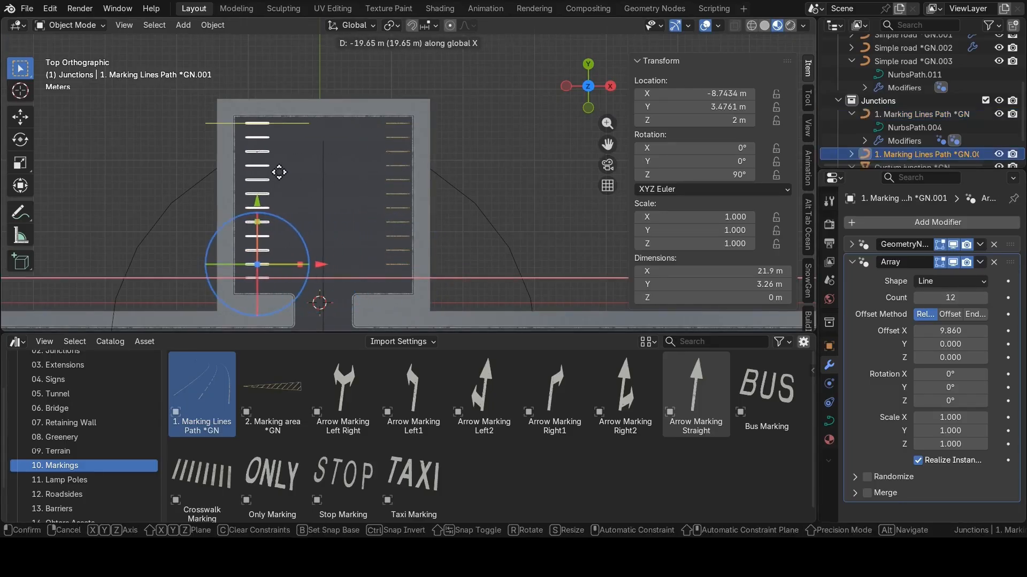
{"action": "left_click", "coordinate": [275, 172]}
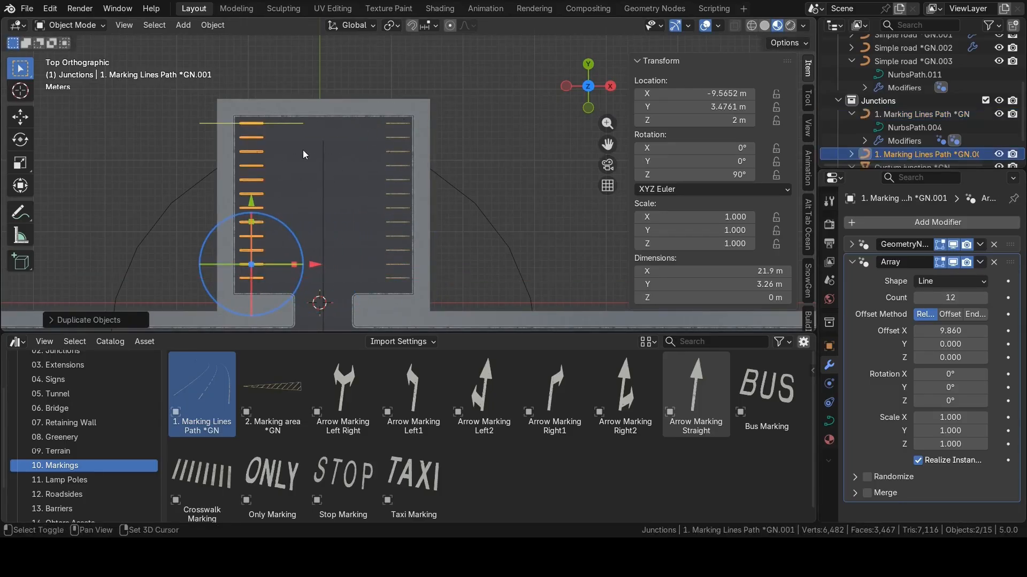
Duplicate the marking row twice more along X to either side of the lot's centre, at about -1.57 m and 2.69 m.
{"action": "key", "text": "shift+d"}
{"action": "key", "text": "x"}
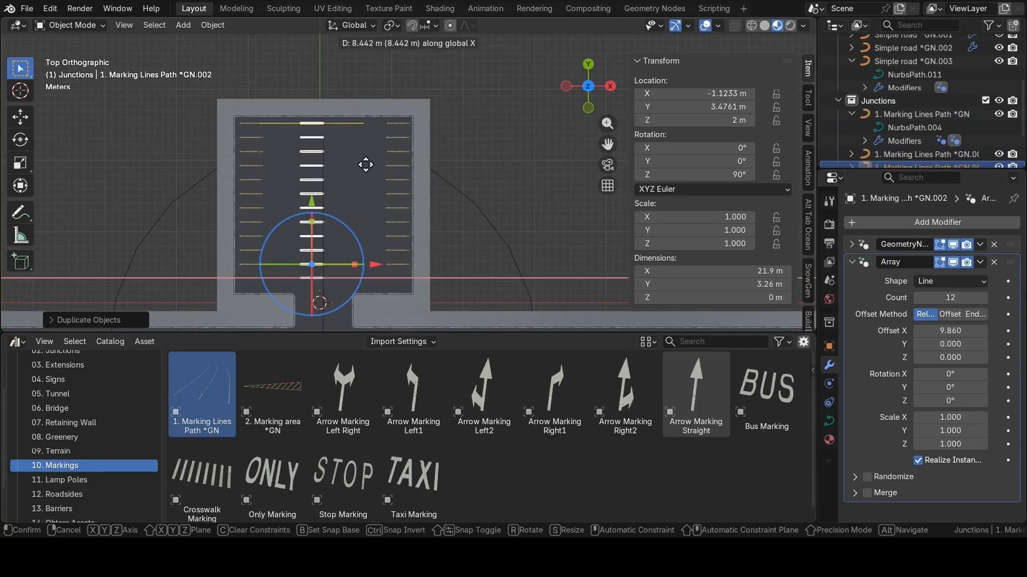
{"action": "left_click", "coordinate": [363, 166]}
{"action": "key", "text": "shift+d"}
{"action": "key", "text": "x"}
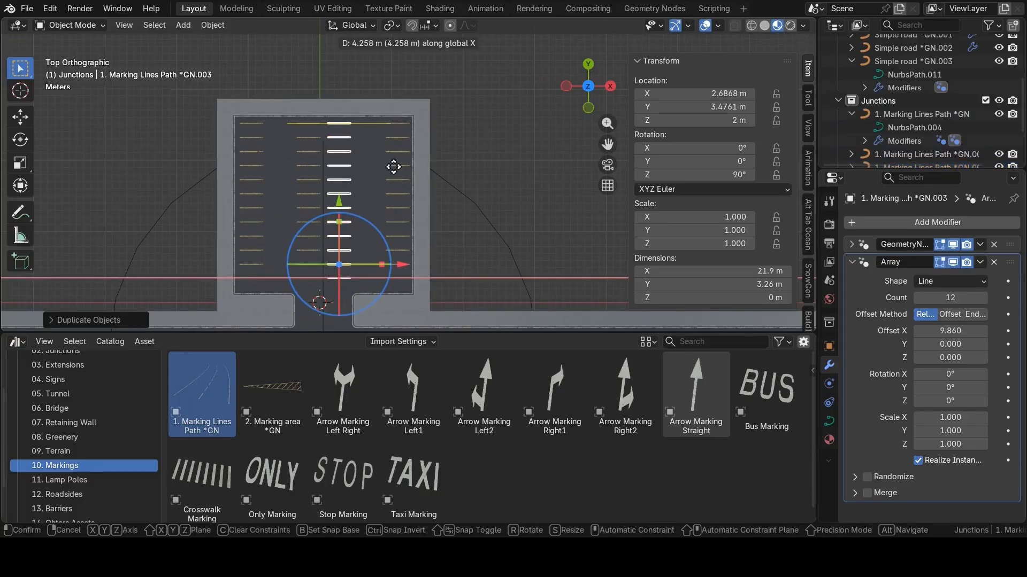
{"action": "left_click", "coordinate": [394, 166]}
{"action": "left_click", "coordinate": [478, 143]}
Move the two central marking rows together along Y to about 5.08 m, away from the lot's entrance.
{"action": "scroll", "coordinate": [424, 172], "scroll_direction": "up", "scroll_amount": 4}
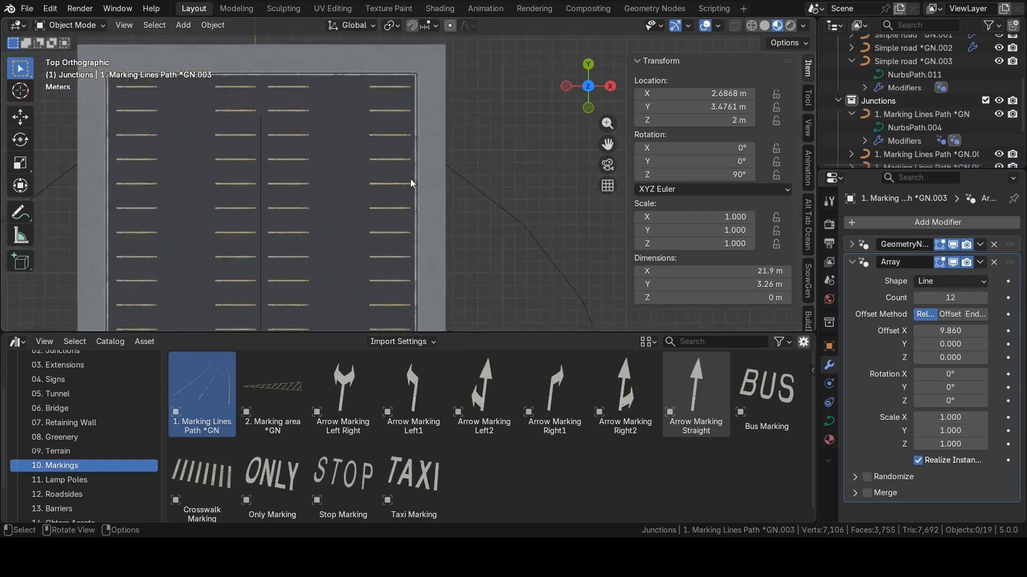
{"action": "scroll", "coordinate": [412, 184], "scroll_direction": "down", "scroll_amount": 4}
{"action": "scroll", "coordinate": [386, 147], "scroll_direction": "up", "scroll_amount": 1}
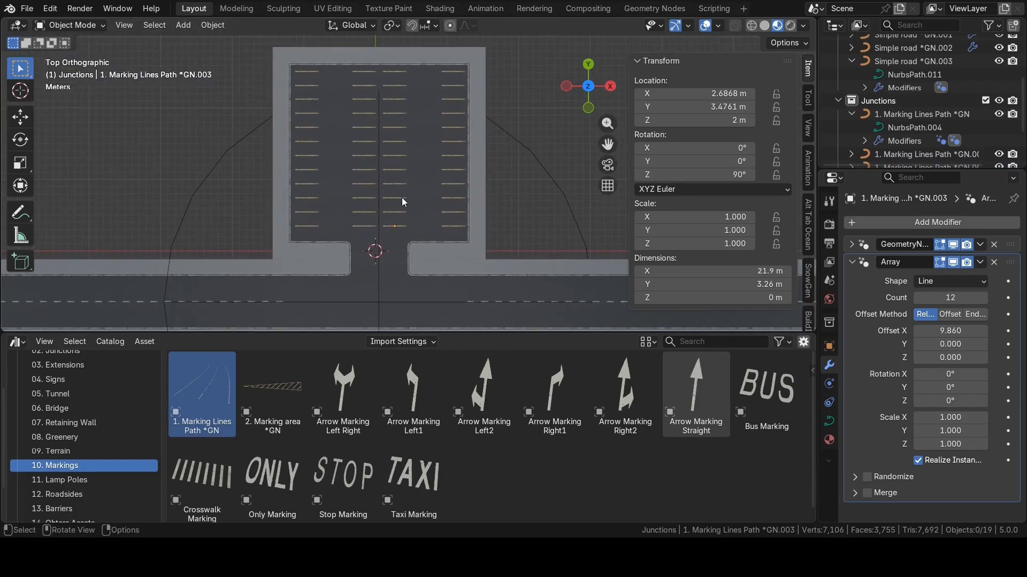
{"action": "scroll", "coordinate": [403, 201], "scroll_direction": "up", "scroll_amount": 3}
{"action": "left_click", "coordinate": [384, 272]}
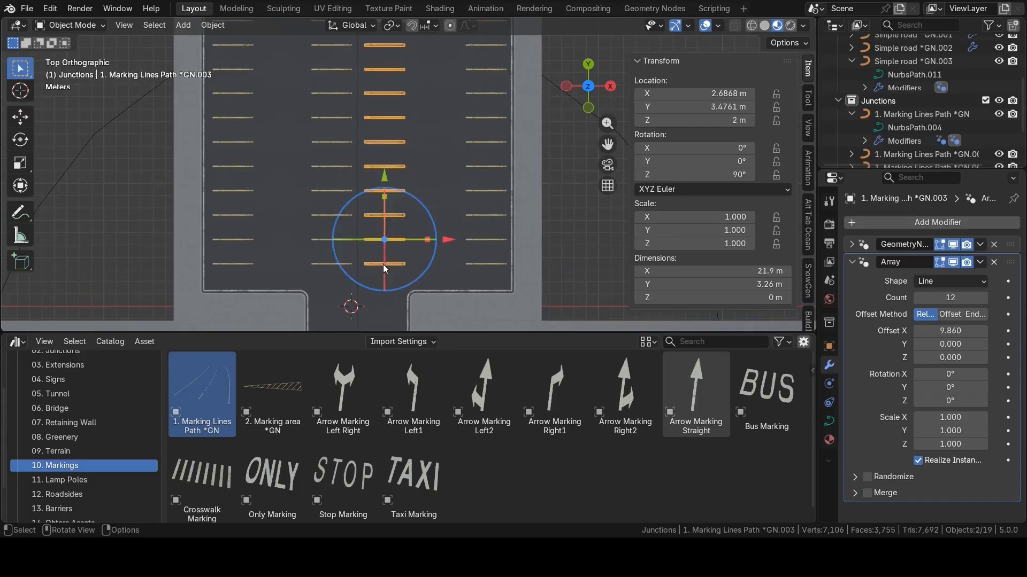
{"action": "left_click", "coordinate": [339, 266], "text": "shift"}
{"action": "key", "text": "g"}
{"action": "key", "text": "y"}
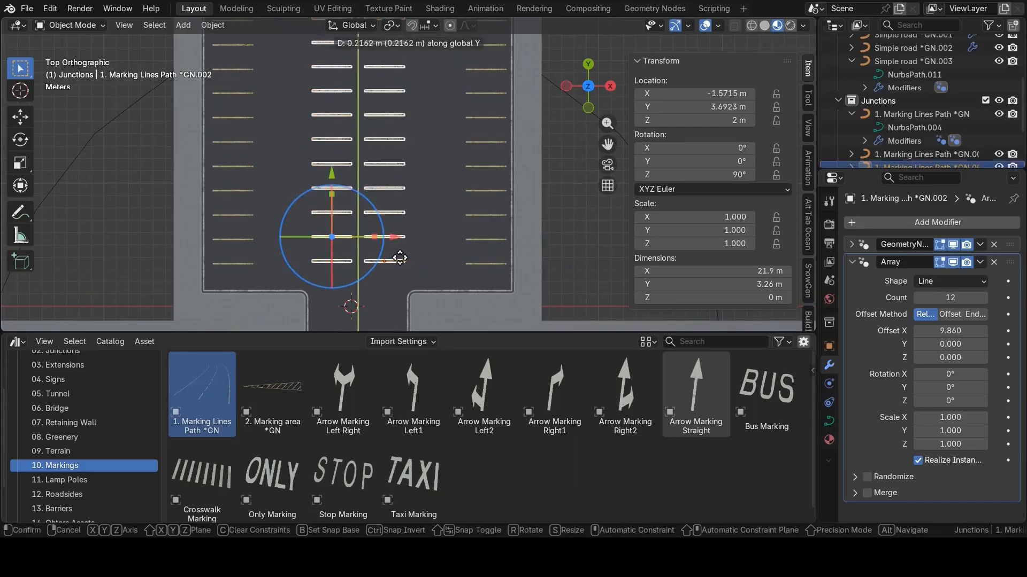
{"action": "left_click", "coordinate": [411, 242]}
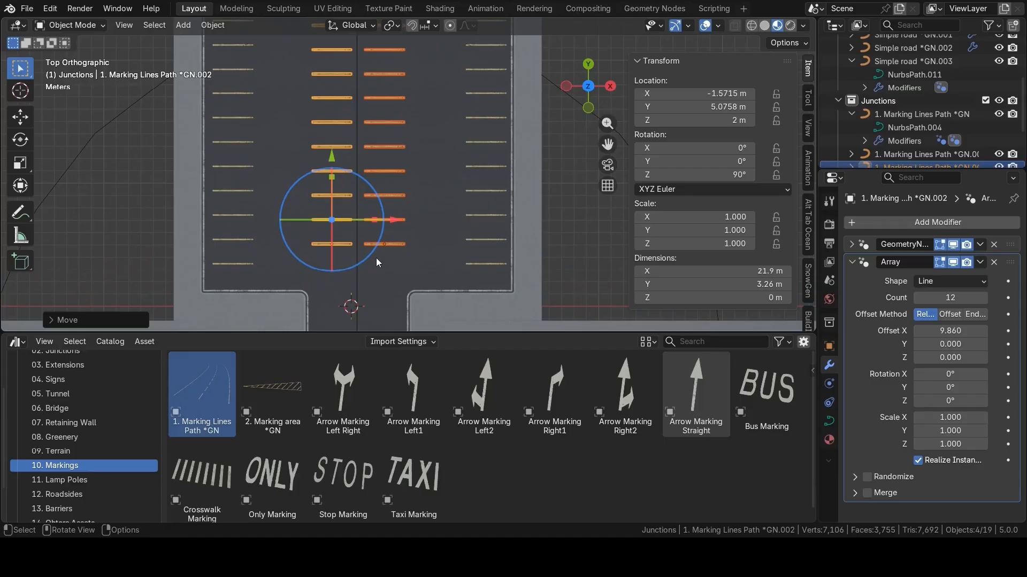
Reduce the array count to 11 on each of the two central marking rows.
{"action": "middle_click_drag", "start_coordinate": [390, 117], "coordinate": [394, 215], "text": "shift"}
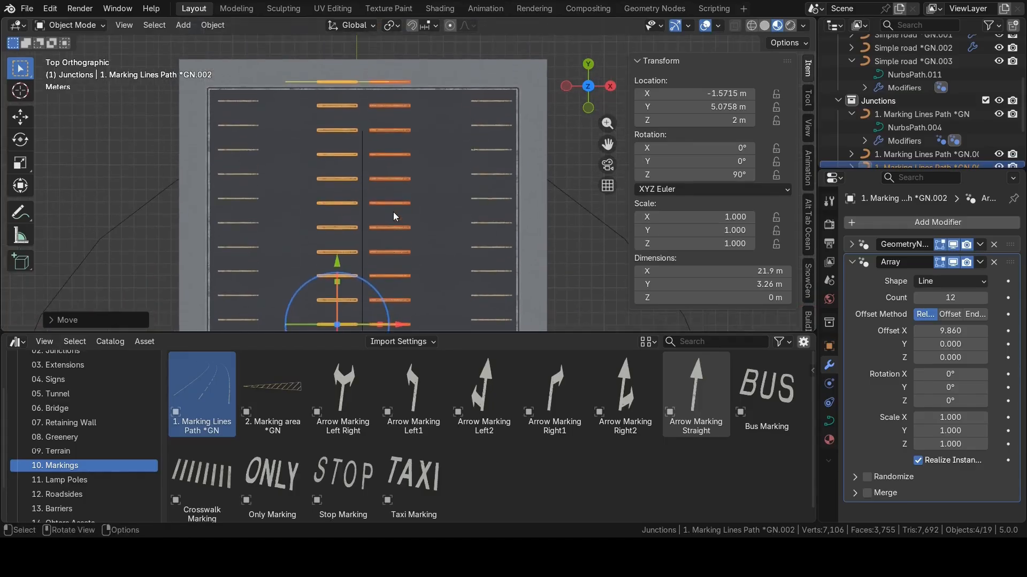
{"action": "scroll", "coordinate": [394, 215], "scroll_direction": "down", "scroll_amount": 1}
{"action": "left_click", "coordinate": [919, 298]}
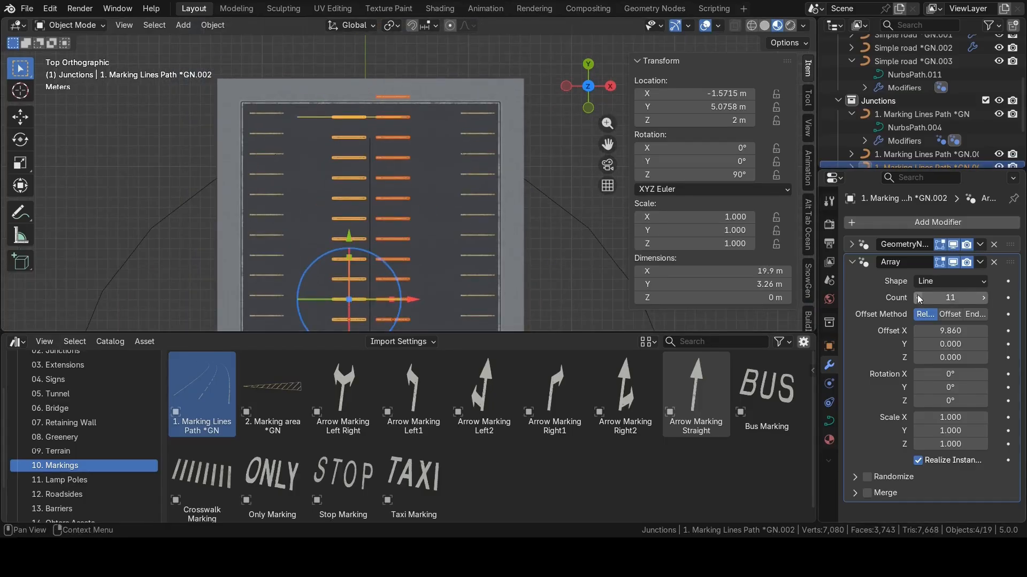
{"action": "left_click", "coordinate": [400, 137]}
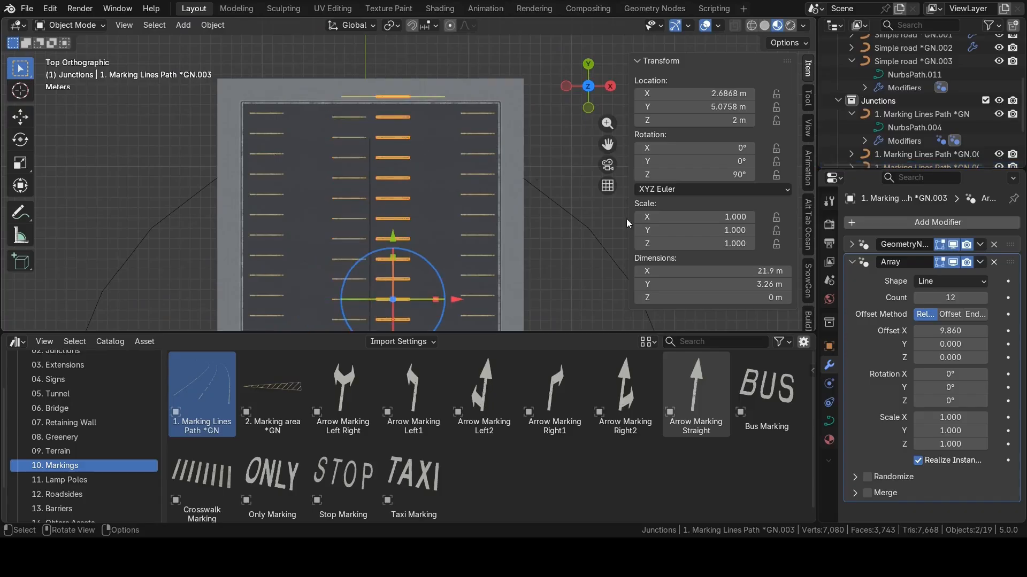
{"action": "left_click", "coordinate": [920, 298]}
{"action": "left_click", "coordinate": [385, 63]}
{"action": "scroll", "coordinate": [400, 114], "scroll_direction": "down", "scroll_amount": 1}
{"action": "middle_click_drag", "start_coordinate": [428, 175], "coordinate": [436, 121], "text": "shift"}
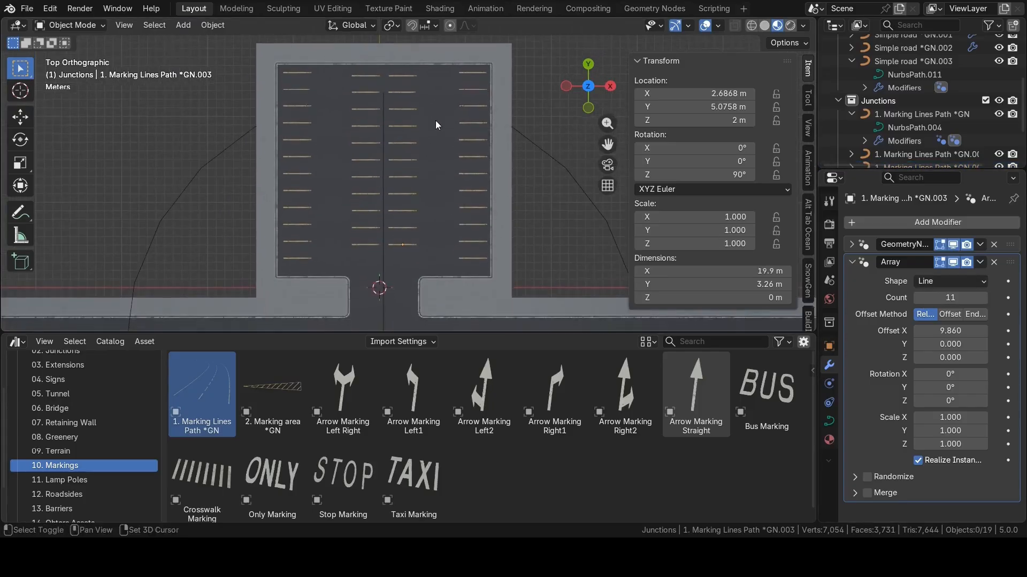
{"action": "scroll", "coordinate": [437, 160], "scroll_direction": "up", "scroll_amount": 2}
{"action": "scroll", "coordinate": [439, 181], "scroll_direction": "down", "scroll_amount": 2}
{"action": "mouse_move", "coordinate": [443, 164]}
{"action": "middle_mouse_down", "text": "shift"}
{"action": "mouse_move", "coordinate": [447, 139]}
{"action": "mouse_move", "coordinate": [442, 165]}
{"action": "middle_mouse_up", "text": "shift"}
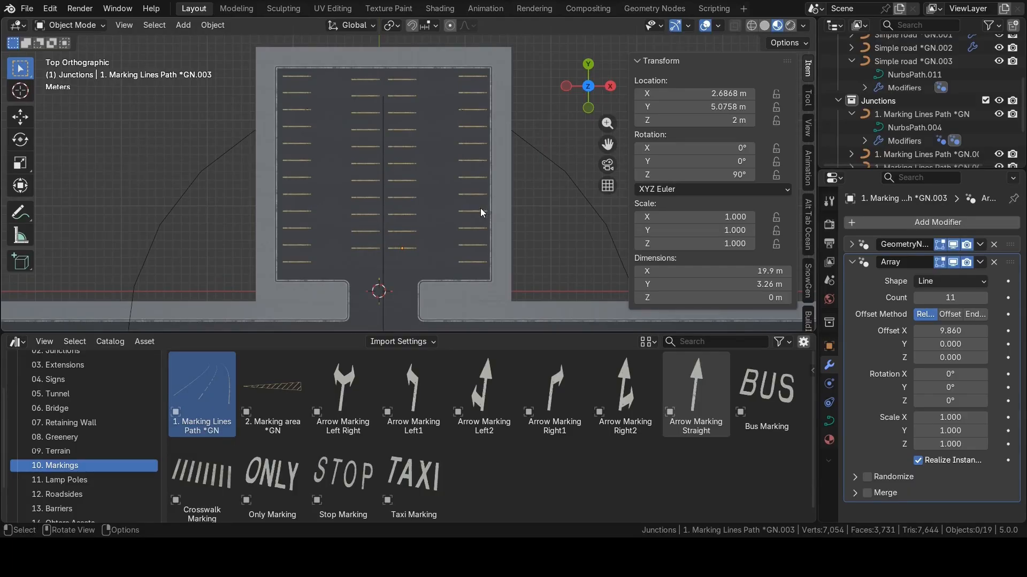
Add the "1. Extension Path *GN" asset above the main road, left of the parking lot, at about X -36.4 m, Y 57.5 m.
{"action": "scroll", "coordinate": [481, 212], "scroll_direction": "down", "scroll_amount": 9}
{"action": "scroll", "coordinate": [457, 177], "scroll_direction": "up", "scroll_amount": 3}
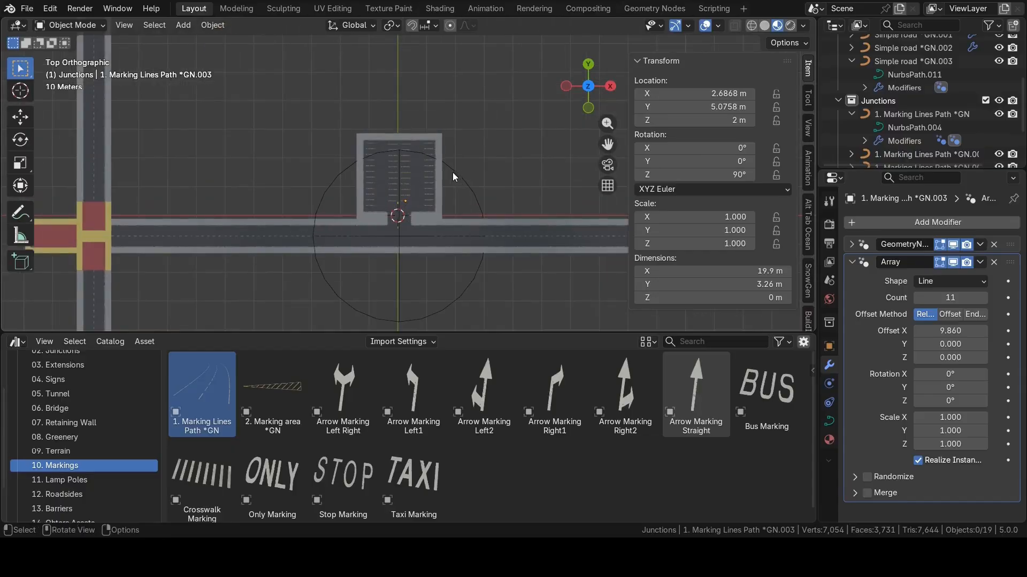
{"action": "middle_click_drag", "start_coordinate": [453, 177], "coordinate": [463, 193], "text": "shift"}
{"action": "left_click", "coordinate": [58, 364]}
{"action": "left_click", "coordinate": [209, 390]}
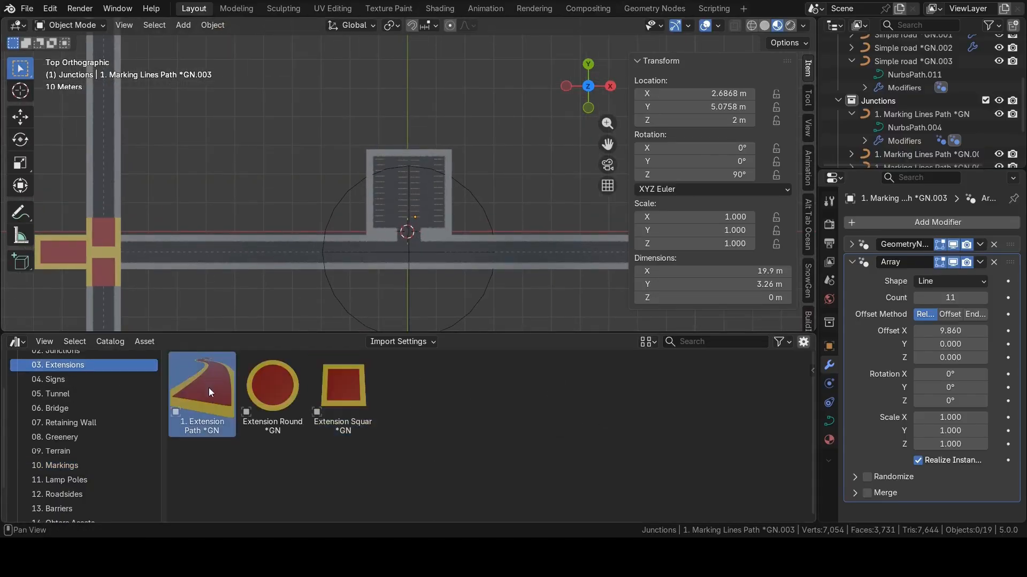
{"action": "left_click_drag", "start_coordinate": [204, 392], "coordinate": [302, 67]}
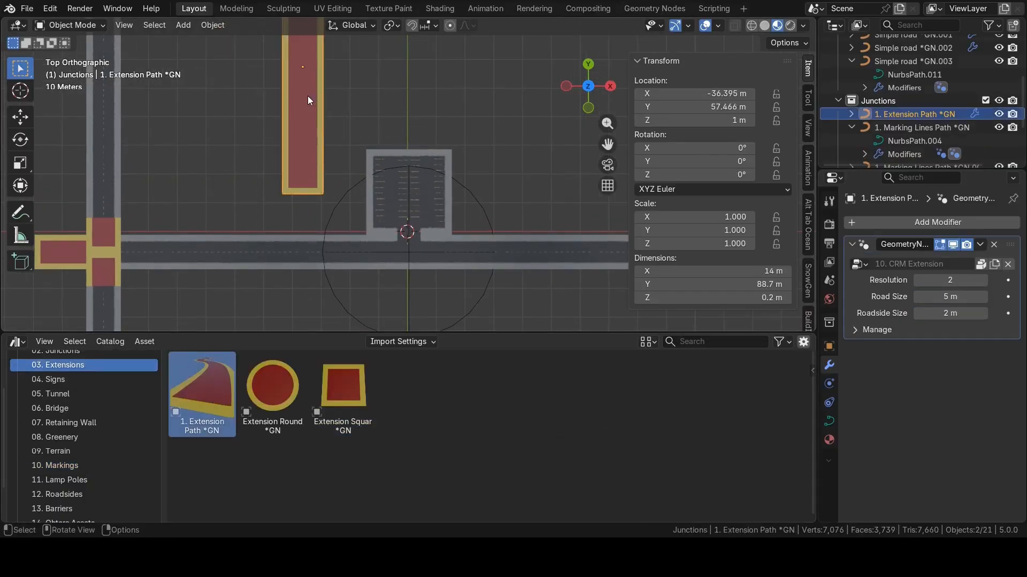
{"action": "middle_click_drag", "start_coordinate": [323, 105], "coordinate": [326, 188], "text": "shift"}
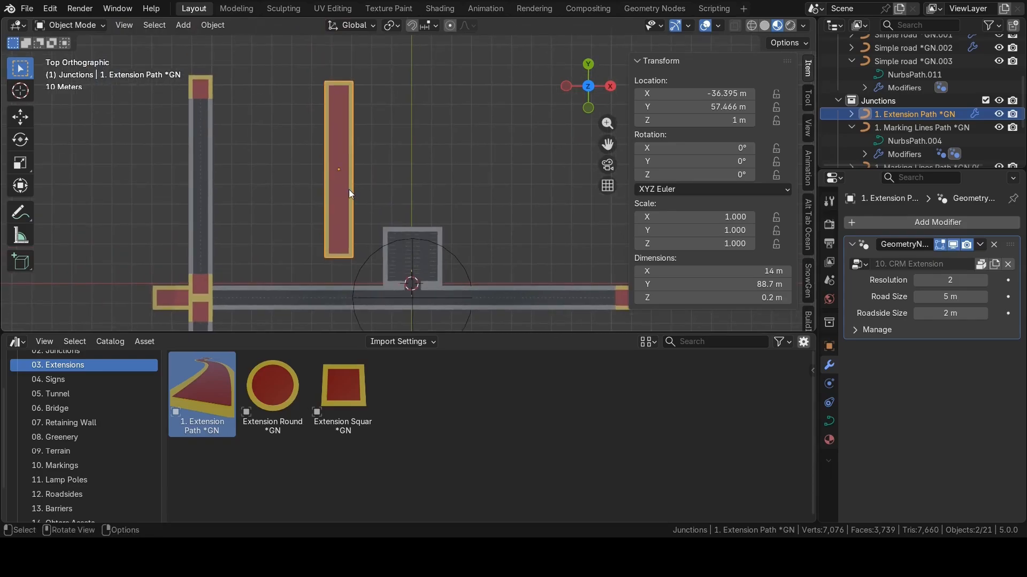
Duplicate the extension path to about X -40.9 m, Y 74.9 m and rotate the copy 90° so the two form a cross.
{"action": "key", "text": "shift+d"}
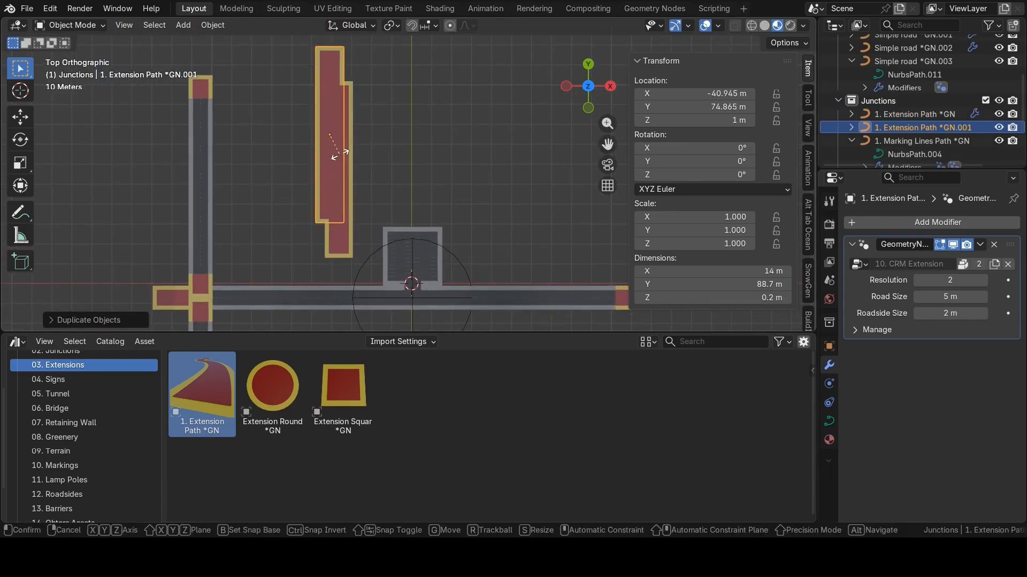
{"action": "type", "text": "90"}
{"action": "key", "text": "Return"}
{"action": "scroll", "coordinate": [339, 156], "scroll_direction": "up", "scroll_amount": 2}
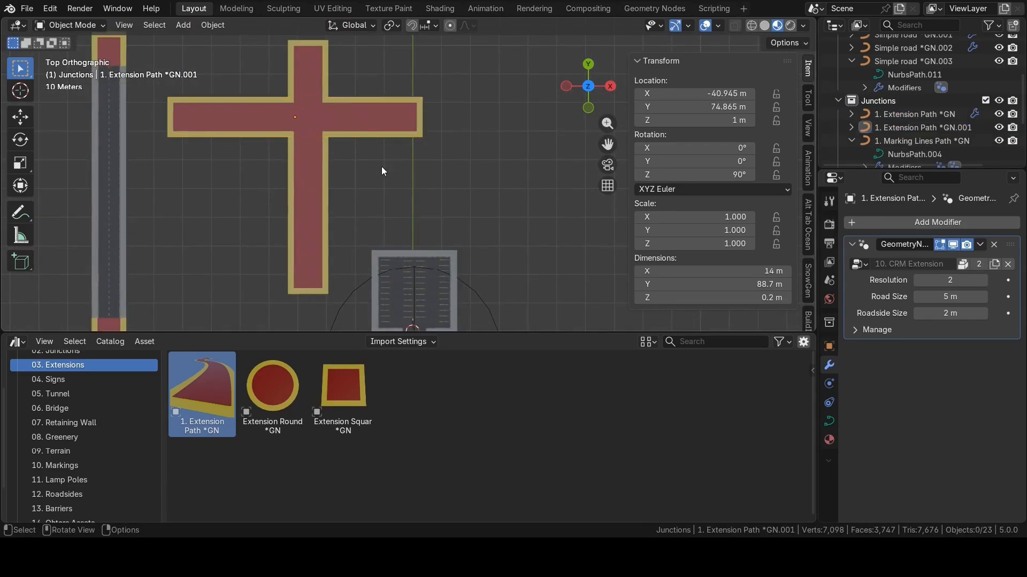
Move both extension paths into the Roads collection.
{"action": "left_click_drag", "start_coordinate": [381, 172], "coordinate": [243, 78]}
{"action": "key", "text": "m"}
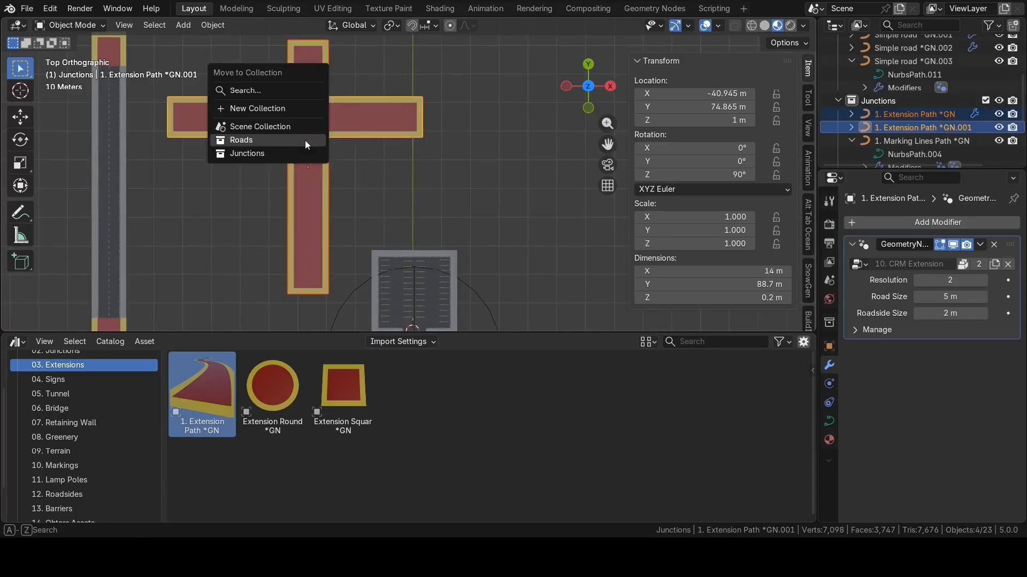
{"action": "left_click", "coordinate": [262, 140]}
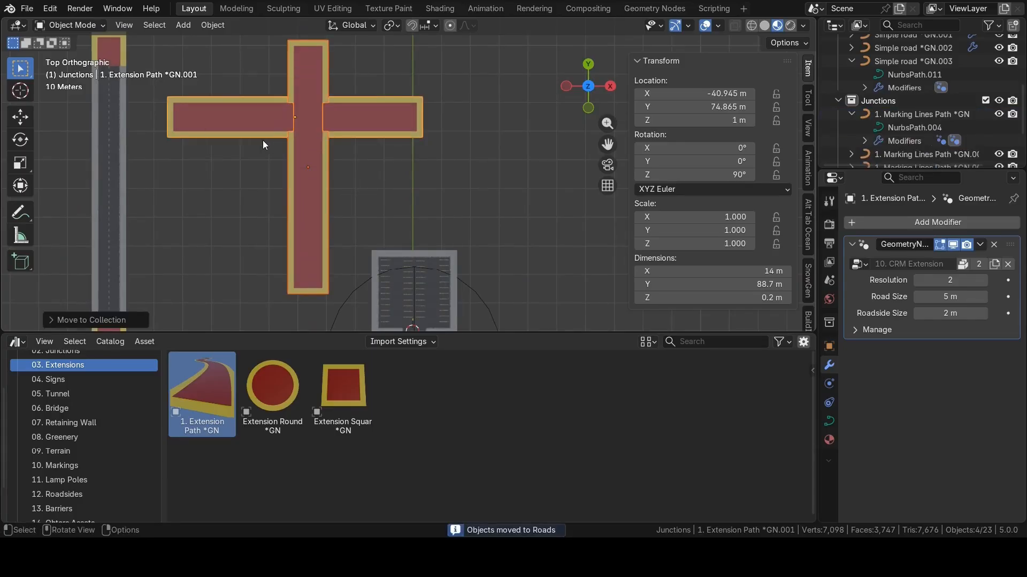
Enlarge the custom junction's circle until it encloses the crossing extension paths.
{"action": "left_click", "coordinate": [365, 289]}
{"action": "key", "text": "KP_Decimal"}
{"action": "left_click_drag", "start_coordinate": [928, 349], "coordinate": [957, 351]}
Move the two vertical simple roads left, outside the junction circle, to about X -188 m.
{"action": "left_click", "coordinate": [222, 89]}
{"action": "scroll", "coordinate": [263, 293], "scroll_direction": "down", "scroll_amount": 2}
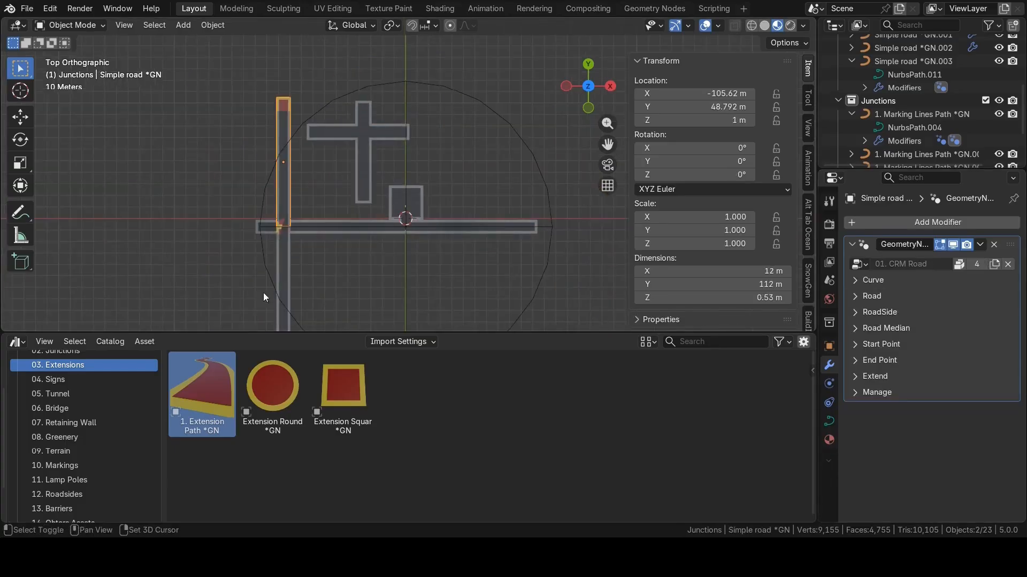
{"action": "key", "text": "g"}
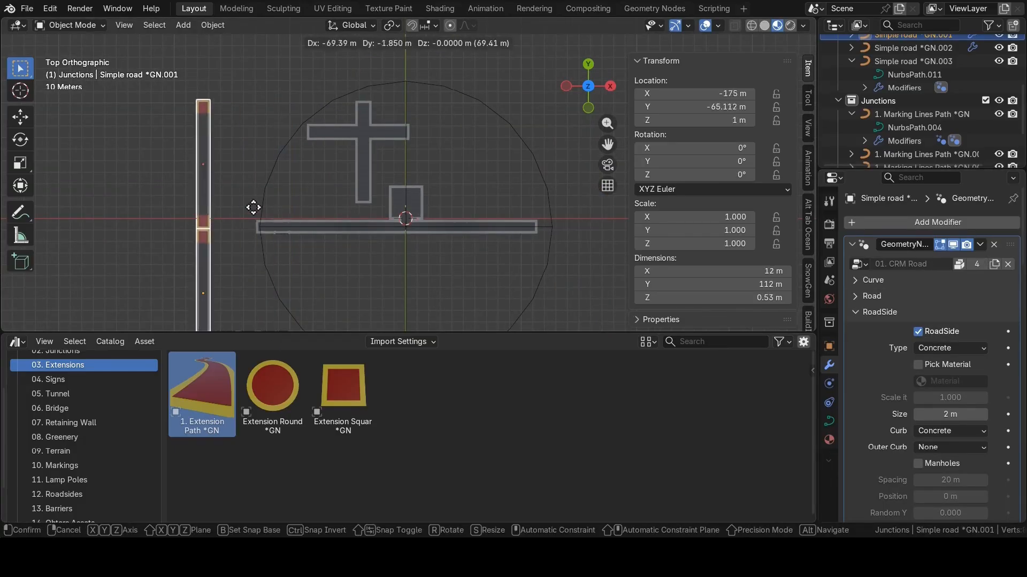
{"action": "left_click", "coordinate": [248, 208]}
{"action": "scroll", "coordinate": [460, 160], "scroll_direction": "up", "scroll_amount": 8}
{"action": "scroll", "coordinate": [464, 170], "scroll_direction": "down", "scroll_amount": 3}
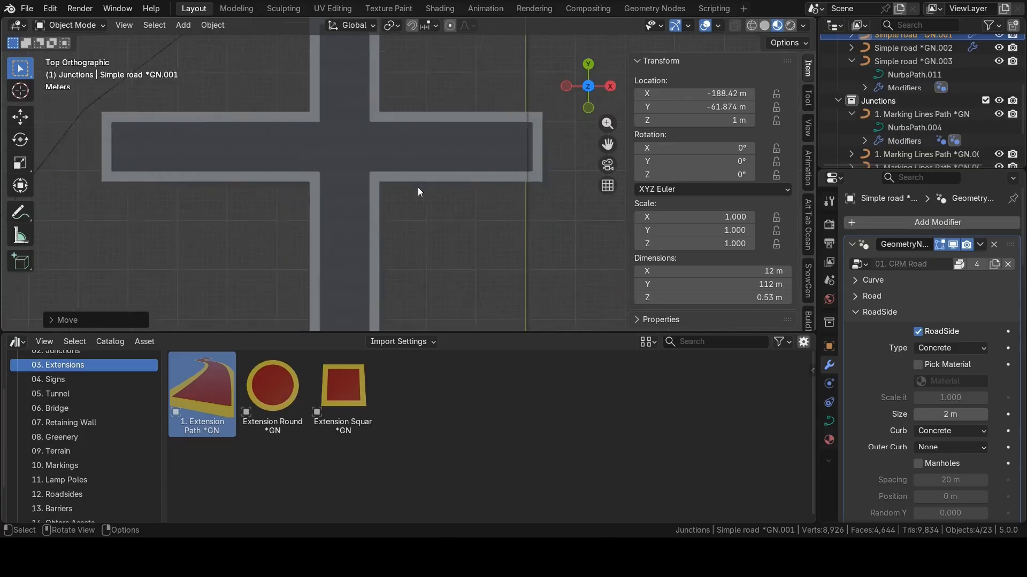
Move the horizontal extension path left across the vertical one to about X -62.5 m, Y 69.8 m.
{"action": "left_click", "coordinate": [441, 158]}
{"action": "middle_click_drag", "start_coordinate": [386, 198], "coordinate": [325, 500]}
{"action": "left_click", "coordinate": [312, 153]}
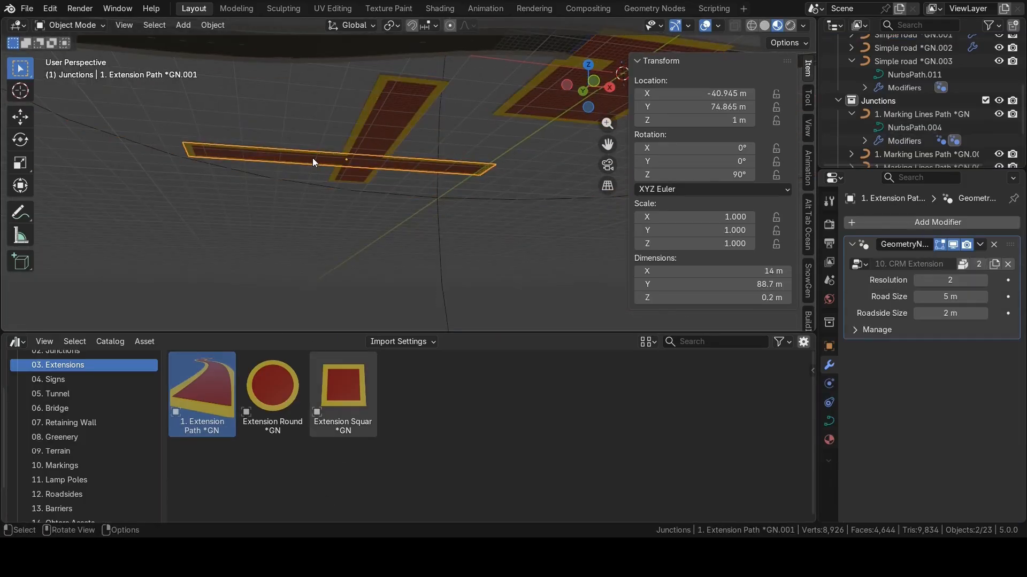
{"action": "key", "text": "KP_7"}
{"action": "key", "text": "g"}
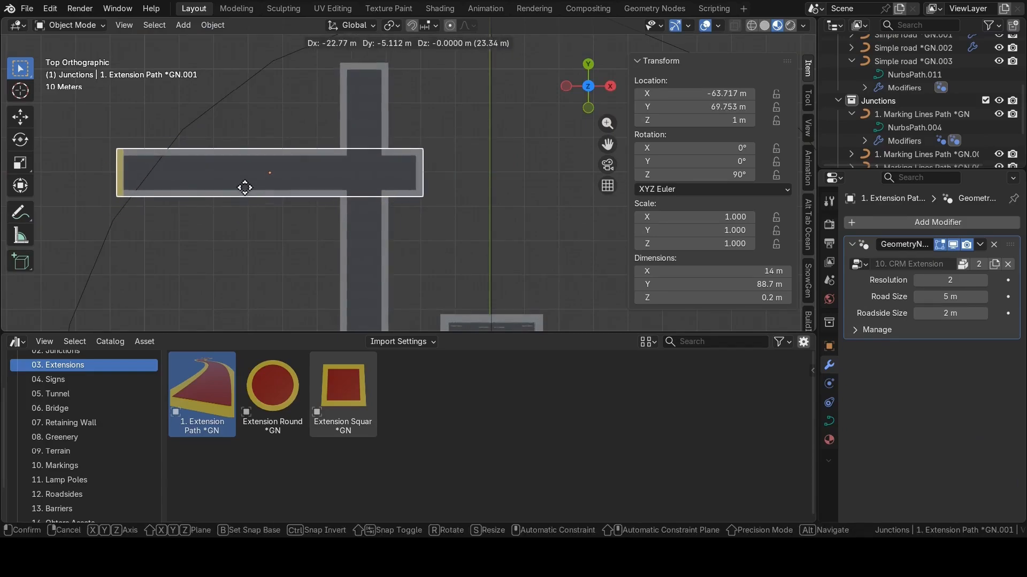
{"action": "left_click", "coordinate": [243, 184]}
{"action": "scroll", "coordinate": [389, 160], "scroll_direction": "up", "scroll_amount": 3}
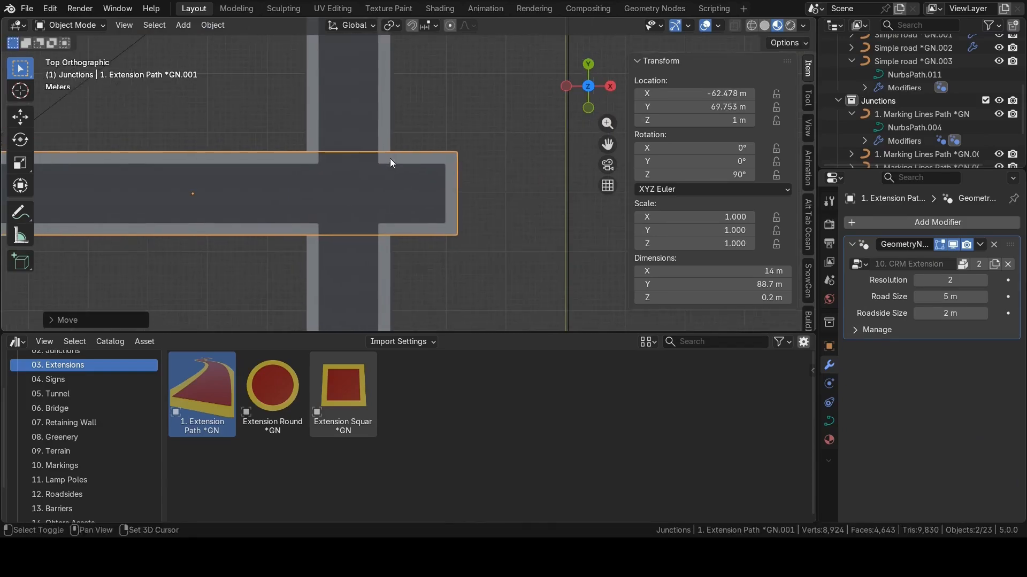
{"action": "left_click", "coordinate": [437, 119]}
{"action": "scroll", "coordinate": [422, 241], "scroll_direction": "down", "scroll_amount": 5}
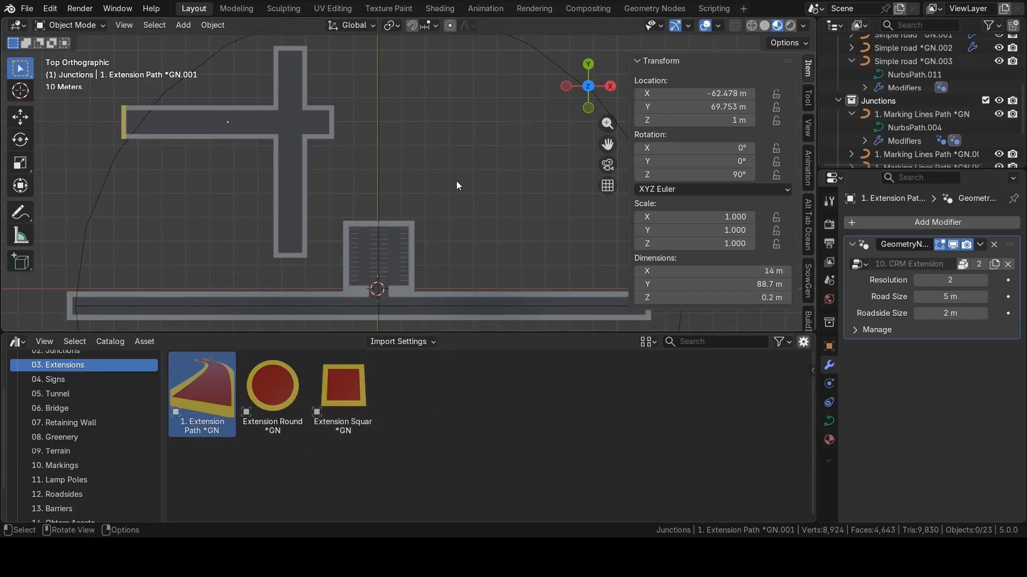
Delete all roads, extension paths, markings and the junction circle from the scene.
{"action": "scroll", "coordinate": [478, 182], "scroll_direction": "down", "scroll_amount": 7}
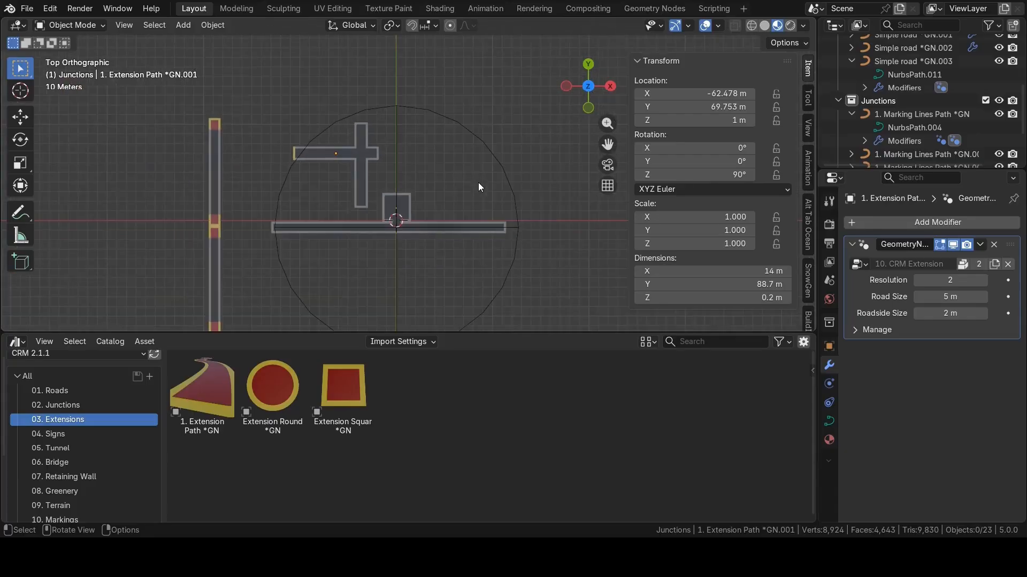
{"action": "left_click_drag", "start_coordinate": [217, 118], "coordinate": [531, 291]}
{"action": "key", "text": "x"}
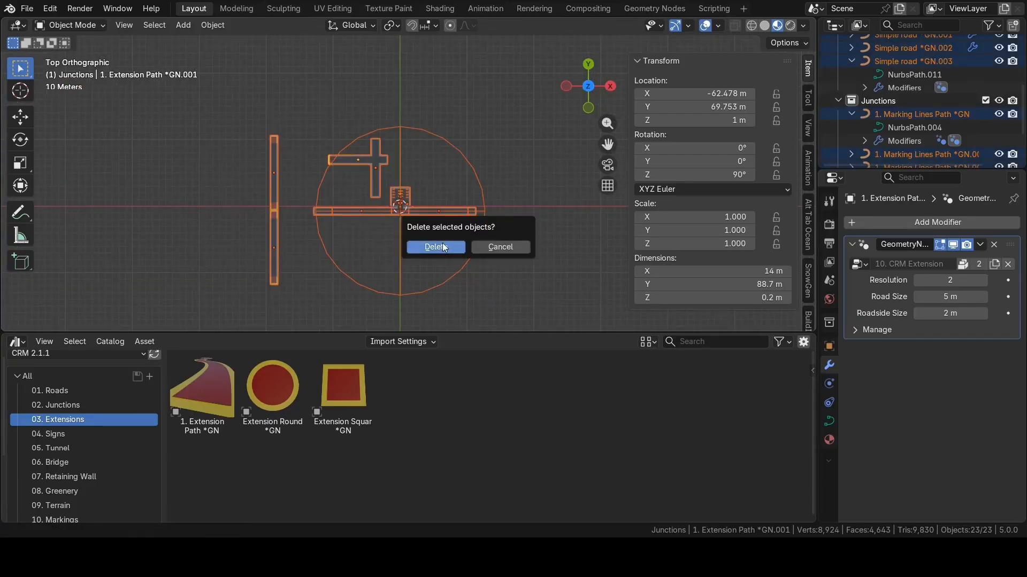
{"action": "left_click", "coordinate": [435, 245]}
{"action": "scroll", "coordinate": [428, 204], "scroll_direction": "up", "scroll_amount": 5}
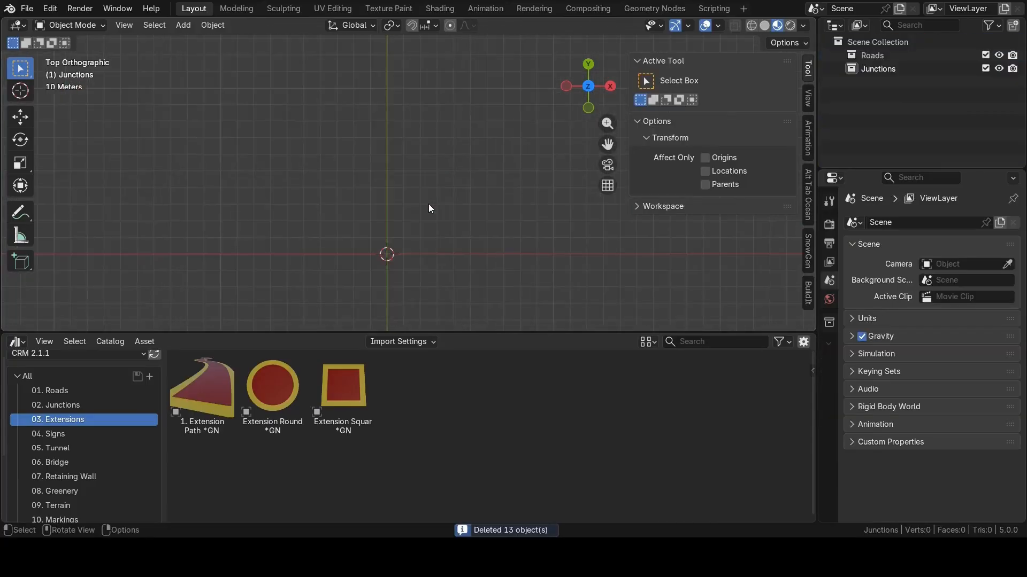
Add the Custom Sign asset from the Signs catalog at about X 0.4 m, Y 8.8 m.
{"action": "left_click", "coordinate": [64, 432]}
{"action": "left_click", "coordinate": [199, 388]}
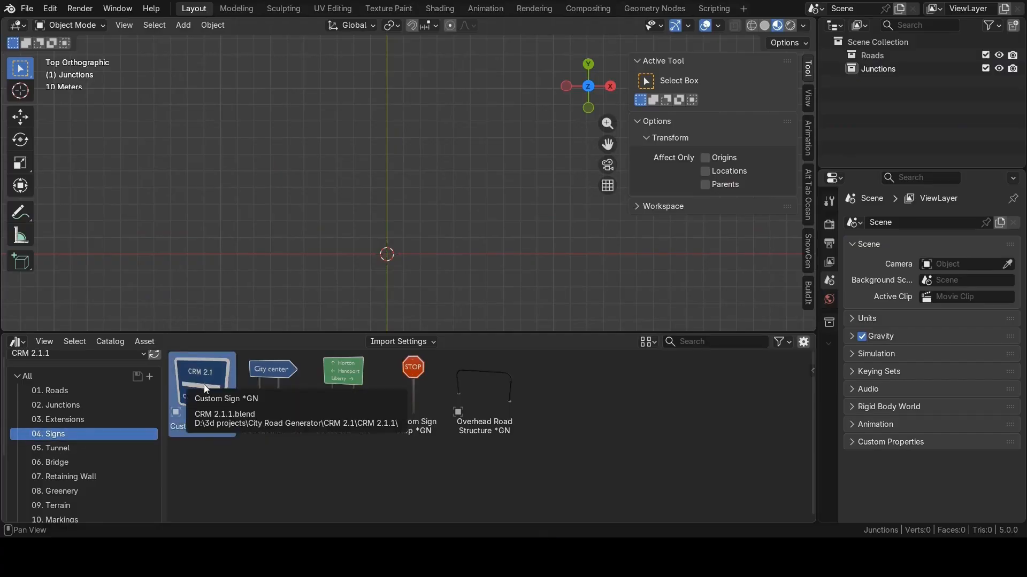
{"action": "left_click_drag", "start_coordinate": [203, 384], "coordinate": [387, 241]}
{"action": "middle_click_drag", "start_coordinate": [387, 240], "coordinate": [443, 193]}
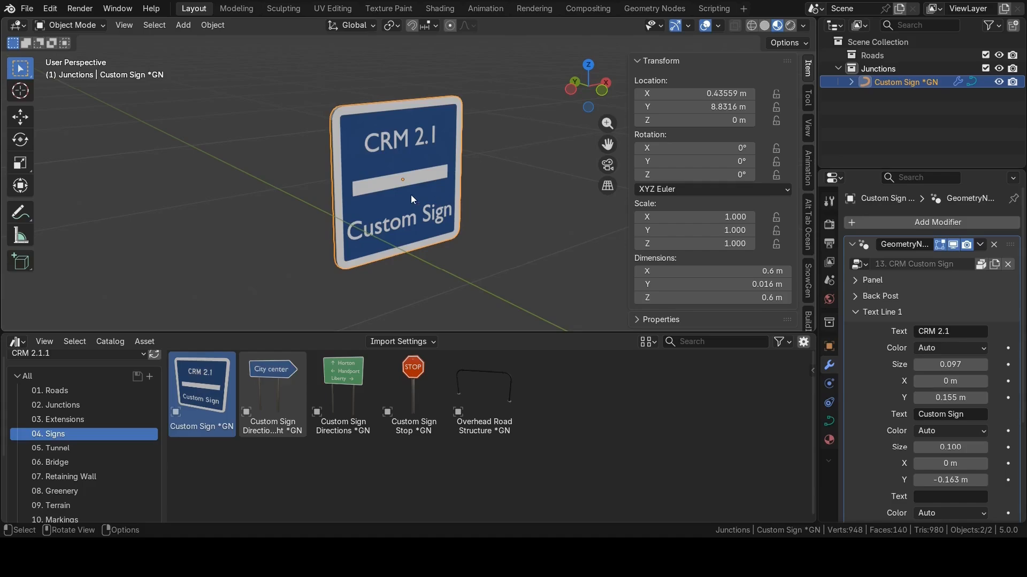
Try the Directional shape and a disabled outline on the sign panel, restoring the Quad shape and the outline.
{"action": "left_click", "coordinate": [858, 314]}
{"action": "left_click", "coordinate": [857, 281]}
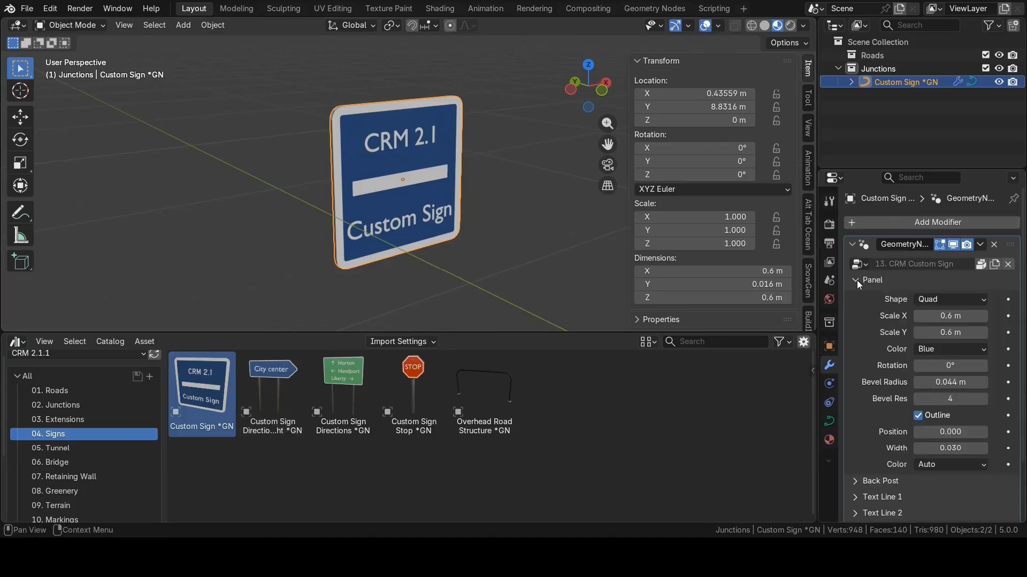
{"action": "left_click", "coordinate": [953, 300]}
{"action": "left_click", "coordinate": [950, 329]}
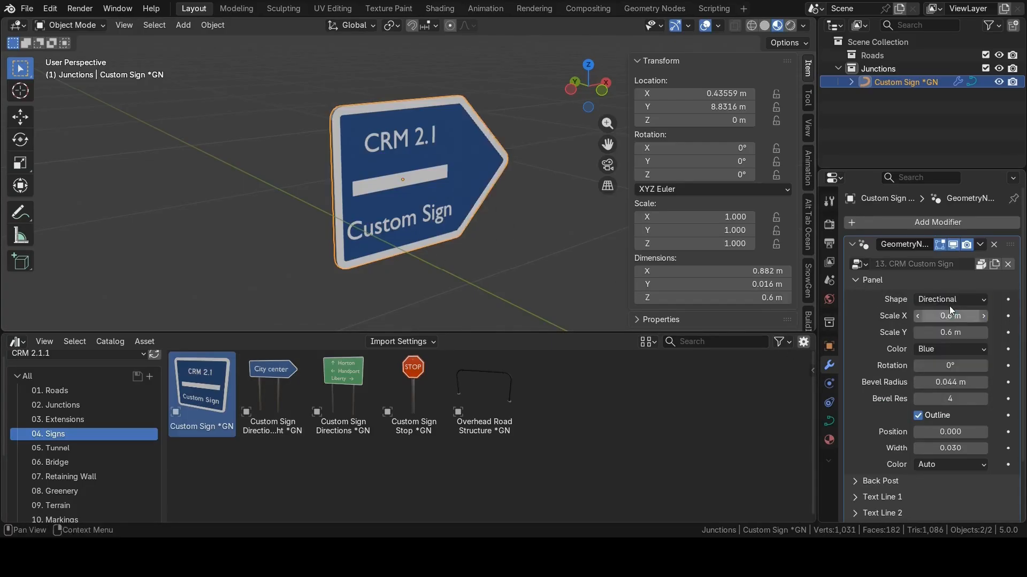
{"action": "left_click", "coordinate": [948, 304]}
{"action": "left_click", "coordinate": [953, 343]}
{"action": "left_click", "coordinate": [947, 303]}
{"action": "left_click", "coordinate": [946, 316]}
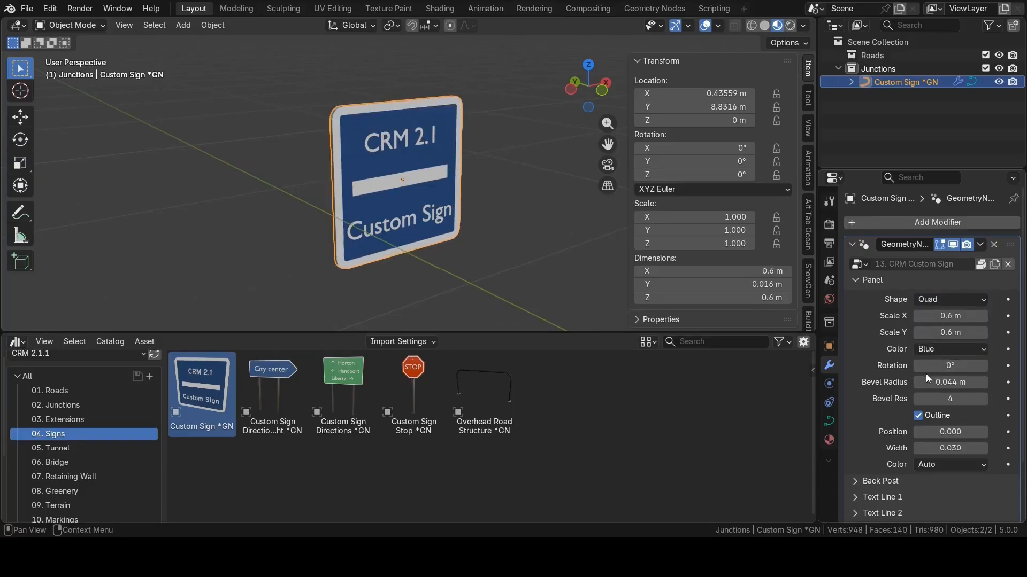
{"action": "left_click", "coordinate": [918, 416]}
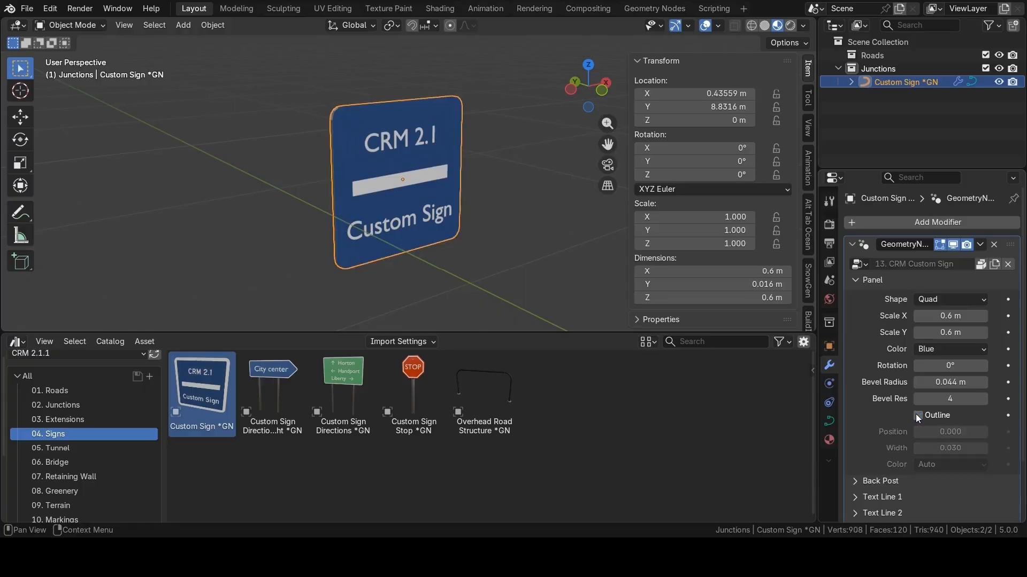
{"action": "left_click", "coordinate": [920, 416]}
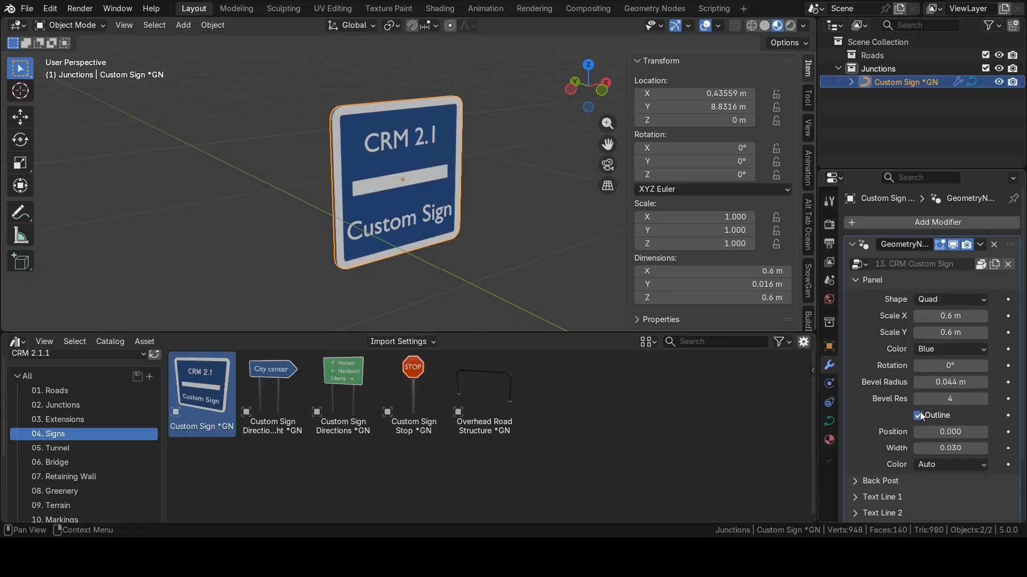
{"action": "left_click", "coordinate": [855, 281]}
Set the sign's back post shape to U-Channel and its poles count to 1.
{"action": "left_click", "coordinate": [855, 296]}
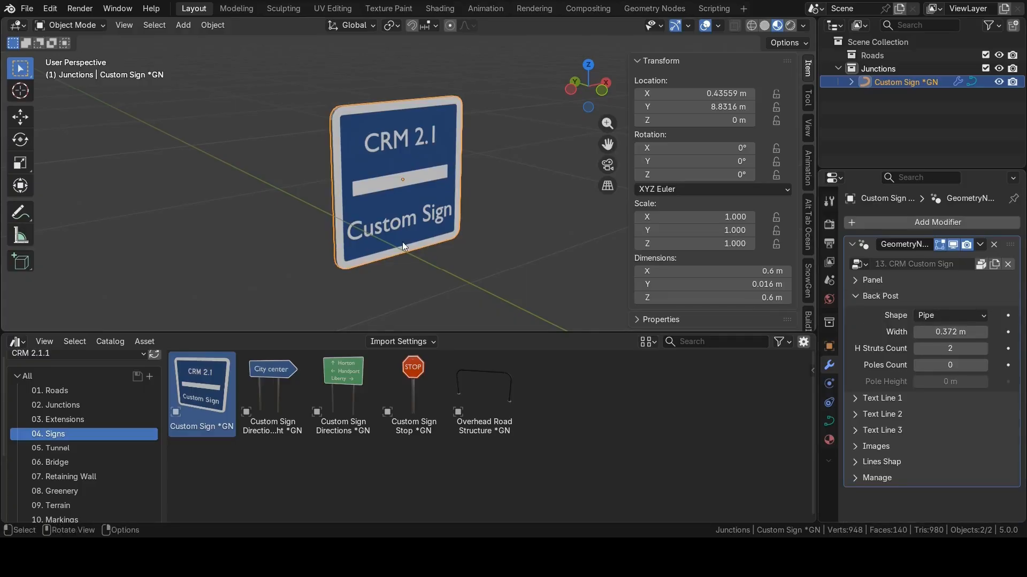
{"action": "middle_click_drag", "start_coordinate": [402, 241], "coordinate": [508, 160]}
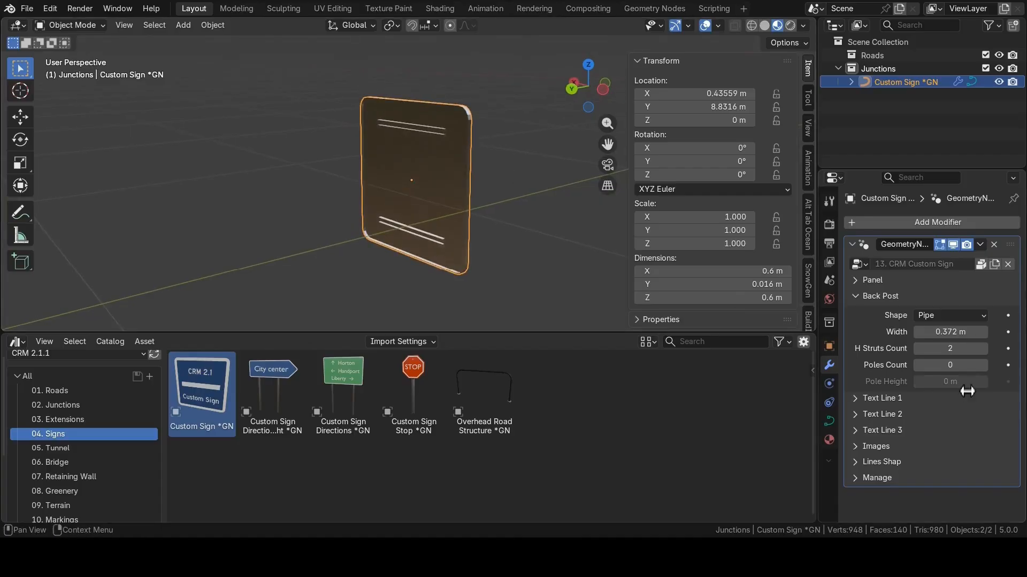
{"action": "left_click", "coordinate": [945, 313]}
{"action": "left_click", "coordinate": [945, 314]}
{"action": "left_click", "coordinate": [941, 315]}
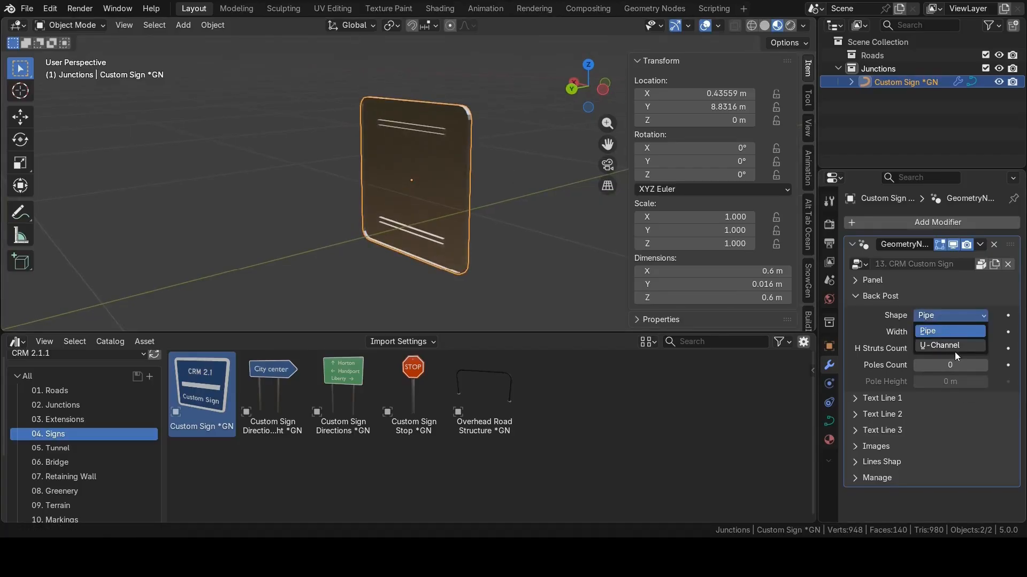
{"action": "left_click", "coordinate": [942, 346]}
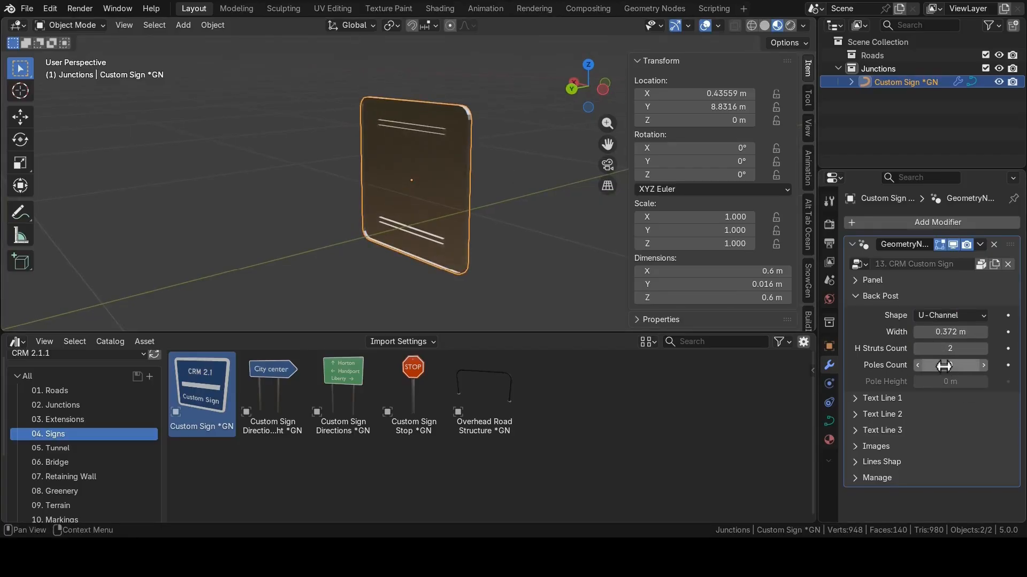
{"action": "left_click", "coordinate": [982, 366]}
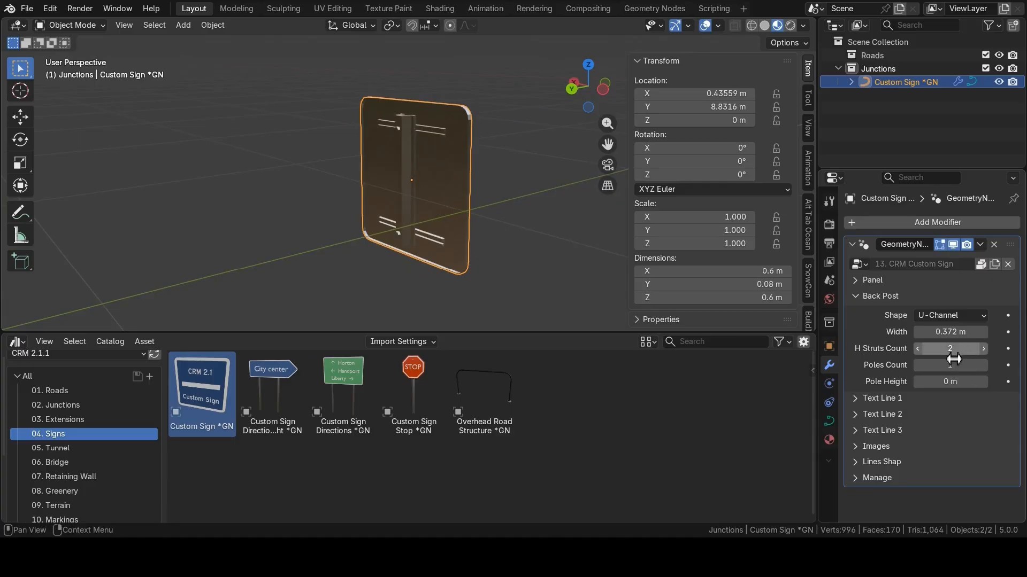
Set the sign's pole height to 1.18 m.
{"action": "middle_click_drag", "start_coordinate": [540, 160], "coordinate": [663, 158]}
{"action": "left_click_drag", "start_coordinate": [949, 381], "coordinate": [970, 381]}
{"action": "middle_click_drag", "start_coordinate": [538, 276], "coordinate": [496, 226]}
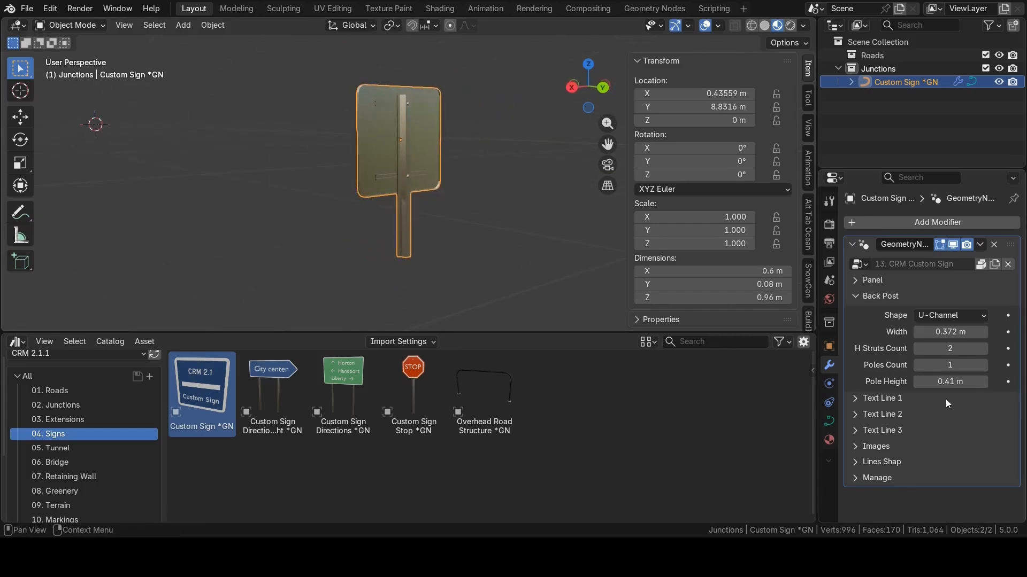
{"action": "left_click_drag", "start_coordinate": [950, 382], "coordinate": [991, 381]}
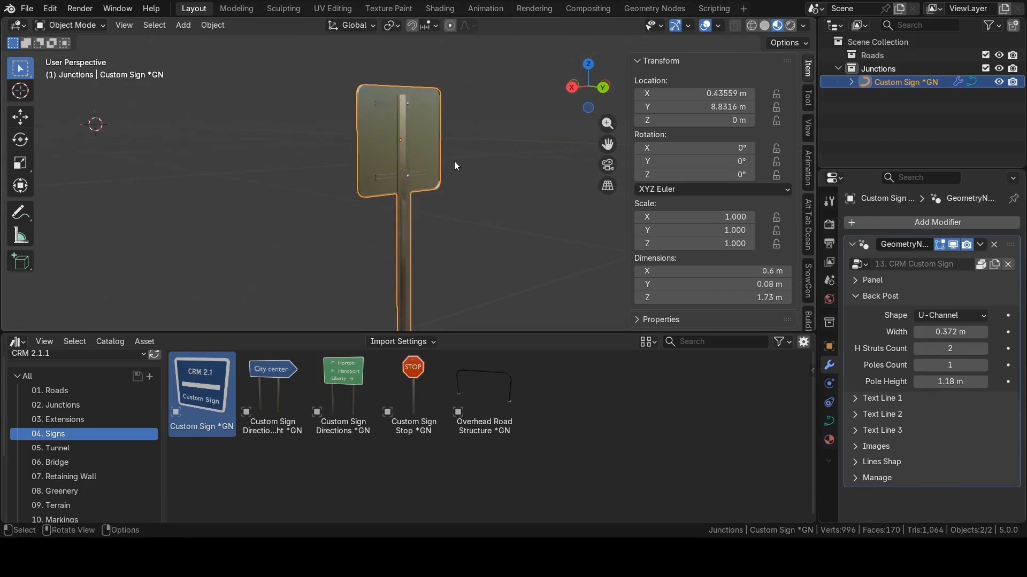
{"action": "middle_click_drag", "start_coordinate": [454, 161], "coordinate": [608, 212]}
{"action": "left_click", "coordinate": [856, 296]}
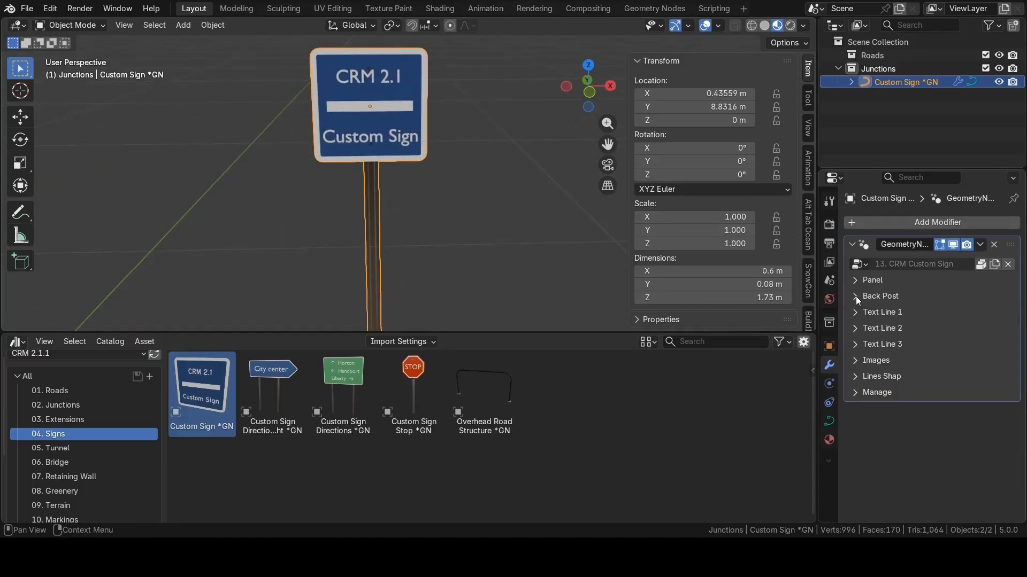
Examine the sign's Text Line 1 settings against the lettering on its front face.
{"action": "left_click", "coordinate": [854, 311]}
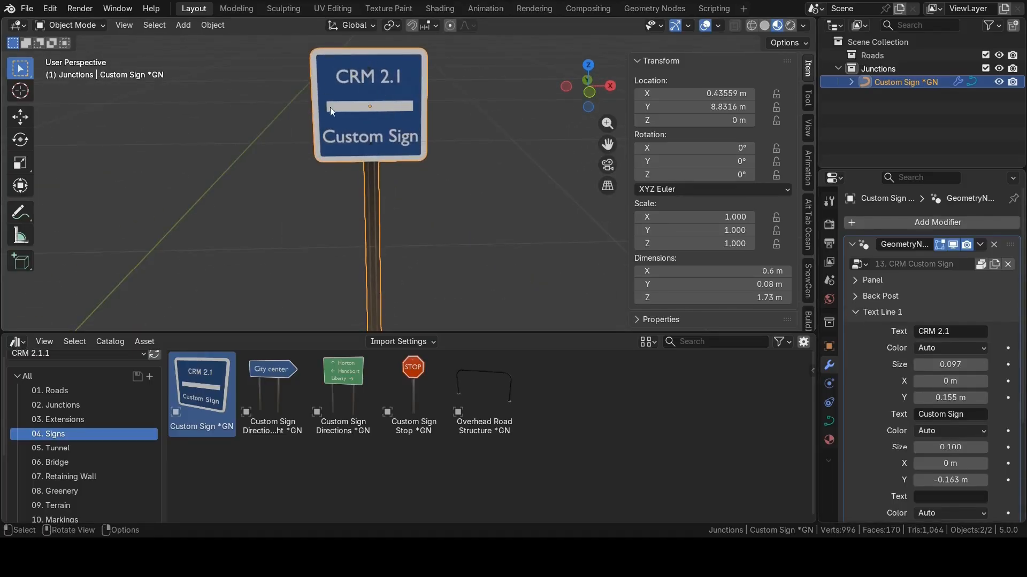
{"action": "middle_click_drag", "start_coordinate": [391, 122], "coordinate": [436, 156]}
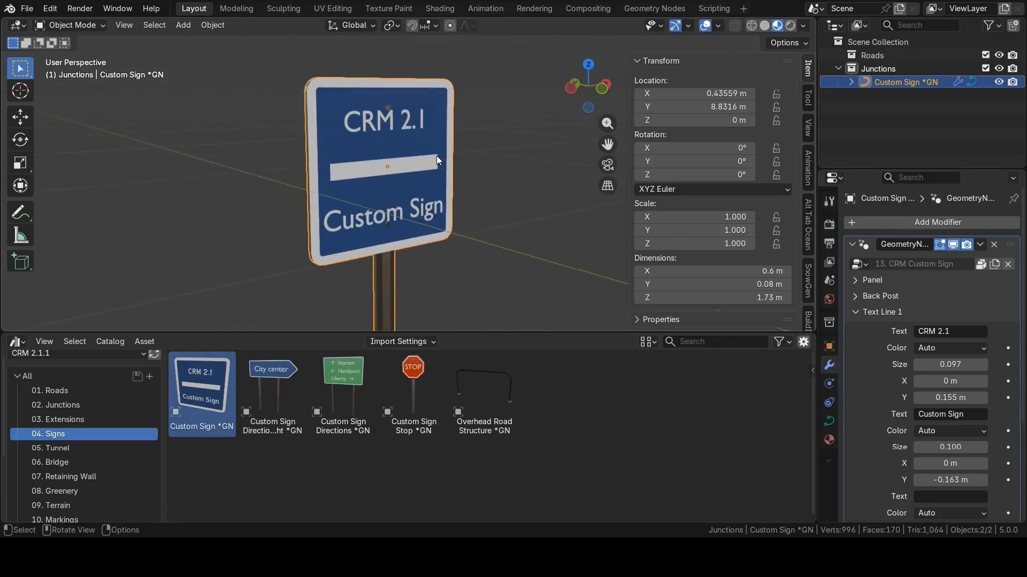
{"action": "left_click", "coordinate": [854, 312]}
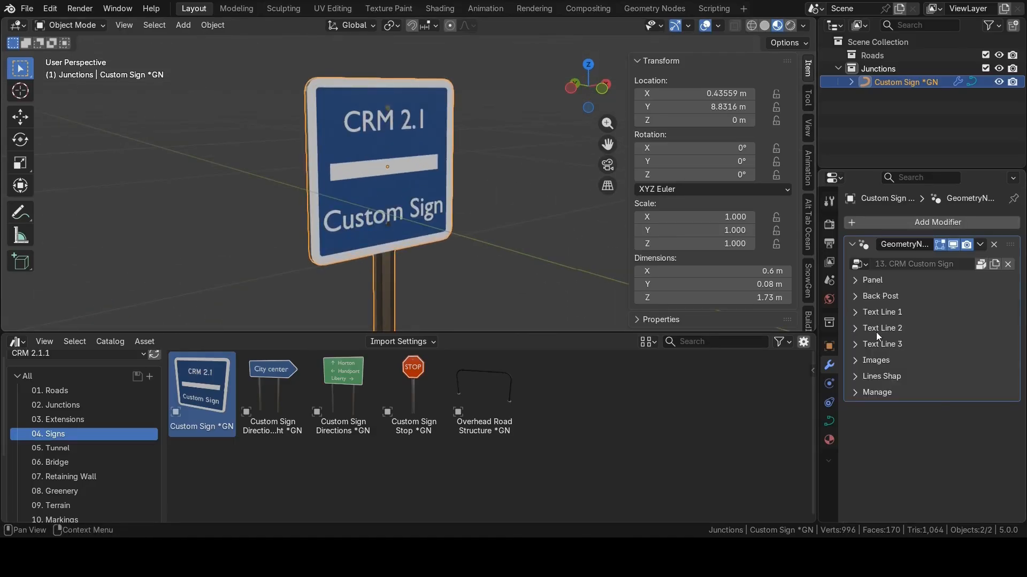
{"action": "left_click", "coordinate": [856, 313]}
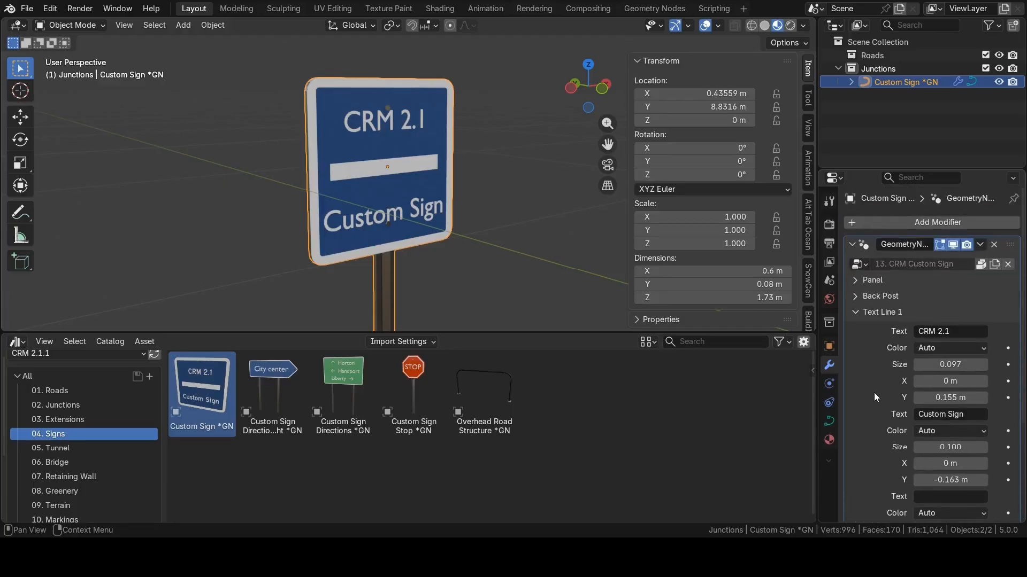
{"action": "left_click", "coordinate": [856, 313]}
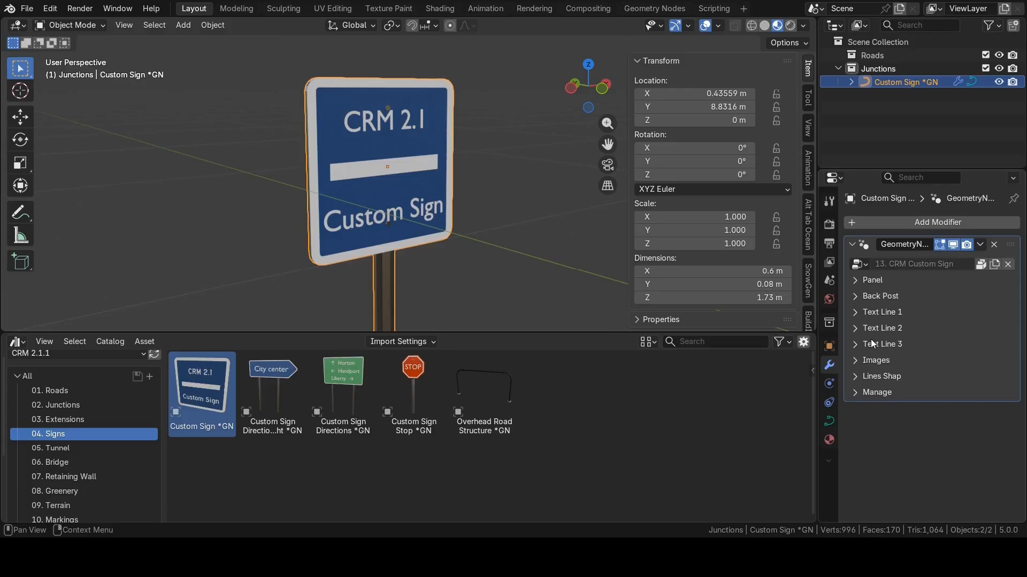
{"action": "left_click", "coordinate": [855, 313]}
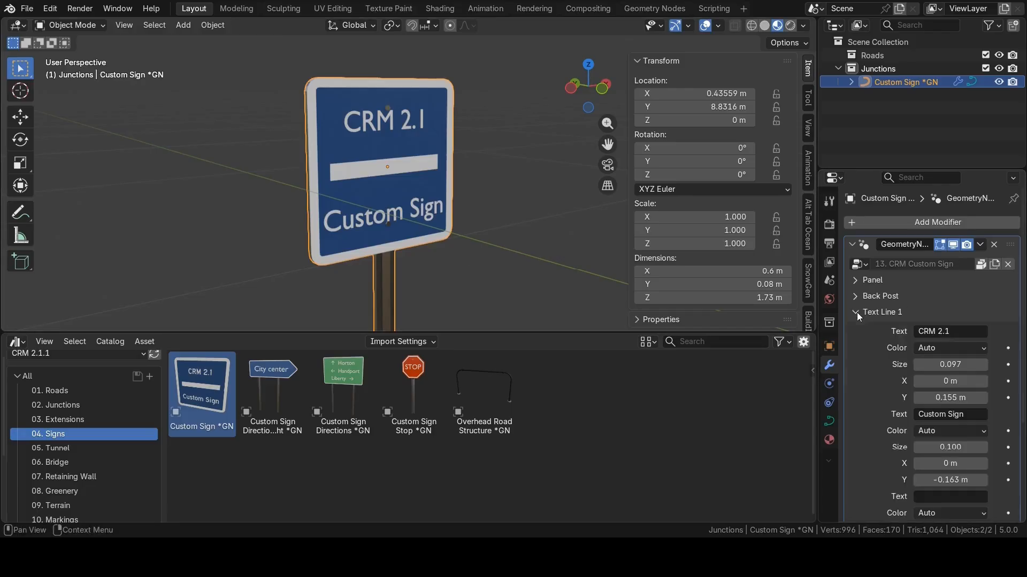
{"action": "middle_click_drag", "start_coordinate": [401, 199], "coordinate": [414, 201]}
{"action": "scroll", "coordinate": [420, 204], "scroll_direction": "up", "scroll_amount": 2}
{"action": "middle_click_drag", "start_coordinate": [508, 219], "coordinate": [484, 215]}
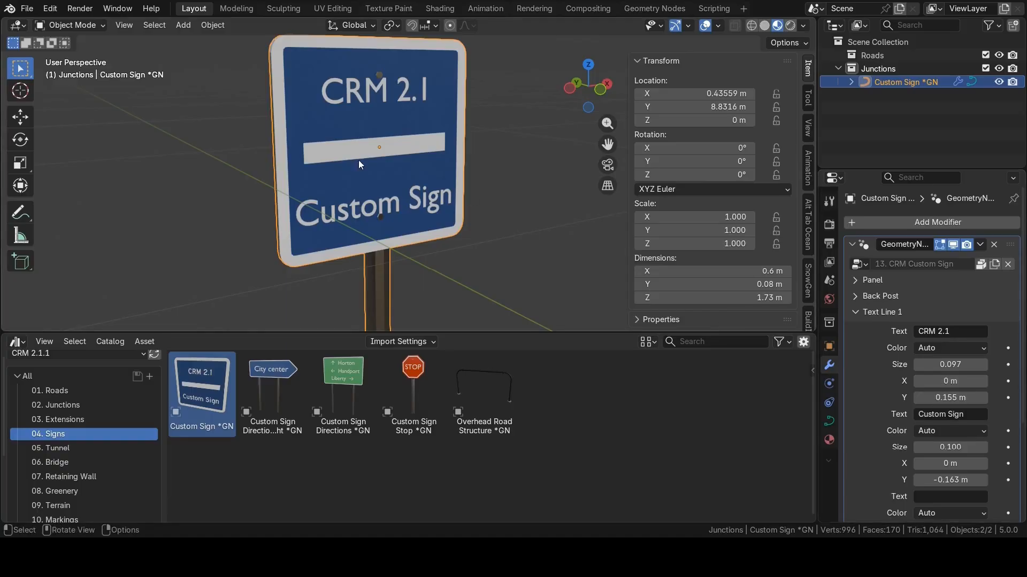
Examine the Panel Text groups in the 13. CRM Custom Sign node tree in the Geometry Nodes workspace.
{"action": "left_click", "coordinate": [655, 9]}
{"action": "scroll", "coordinate": [476, 328], "scroll_direction": "down", "scroll_amount": 6}
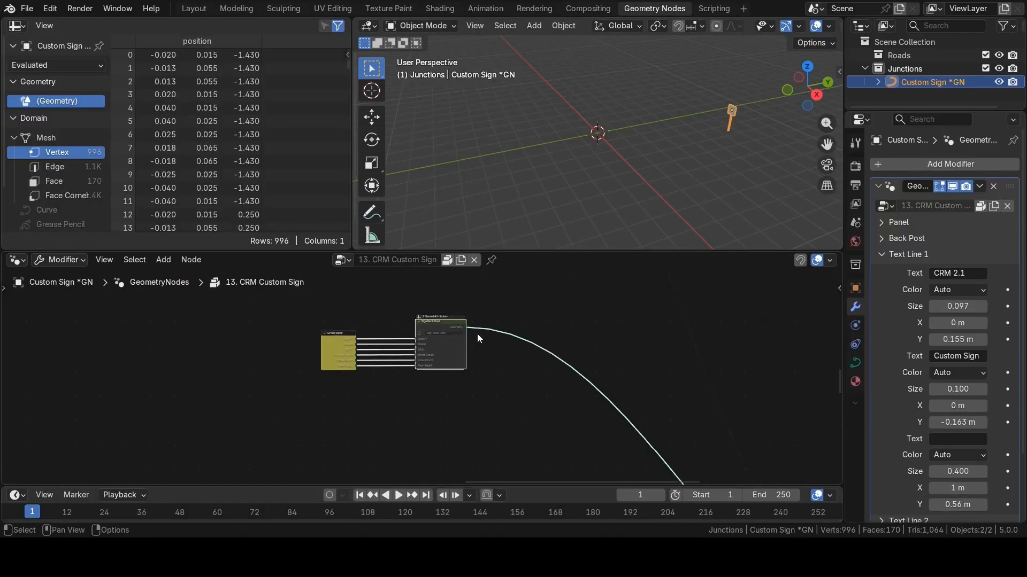
{"action": "scroll", "coordinate": [473, 373], "scroll_direction": "down", "scroll_amount": 12}
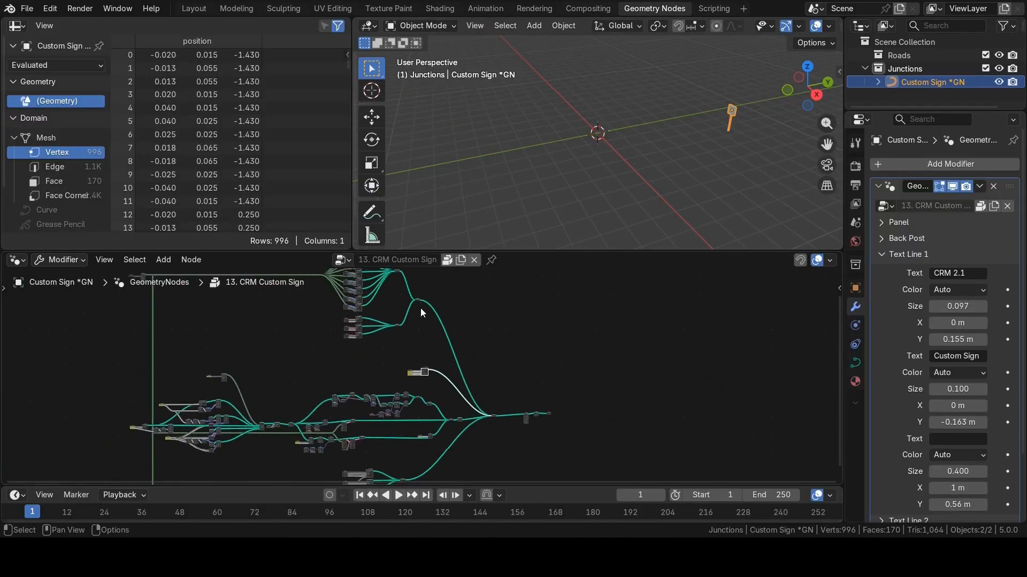
{"action": "middle_click_drag", "start_coordinate": [420, 306], "coordinate": [428, 410]}
{"action": "scroll", "coordinate": [427, 410], "scroll_direction": "up", "scroll_amount": 9}
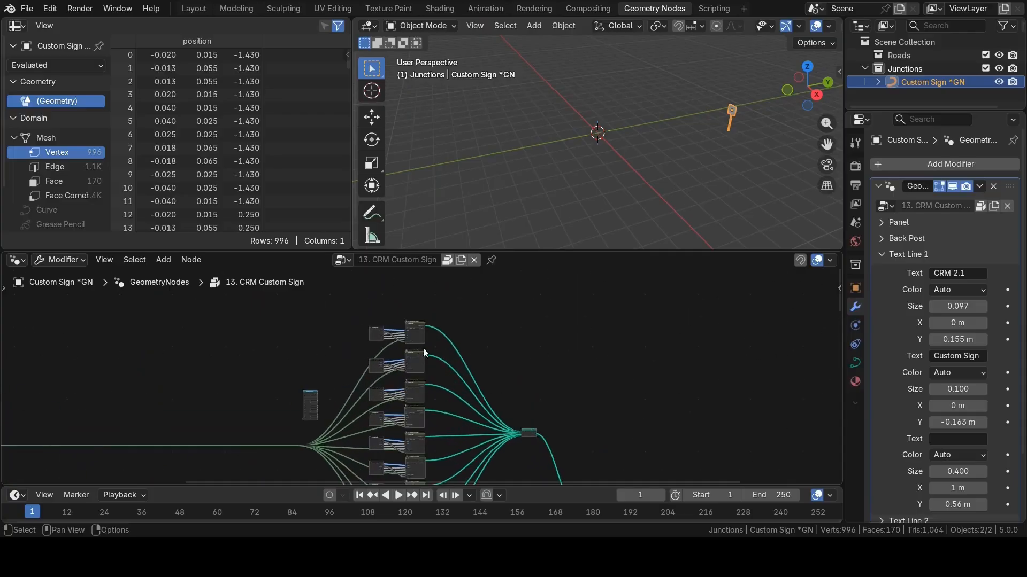
{"action": "middle_click_drag", "start_coordinate": [410, 308], "coordinate": [429, 387]}
{"action": "scroll", "coordinate": [428, 387], "scroll_direction": "up", "scroll_amount": 10}
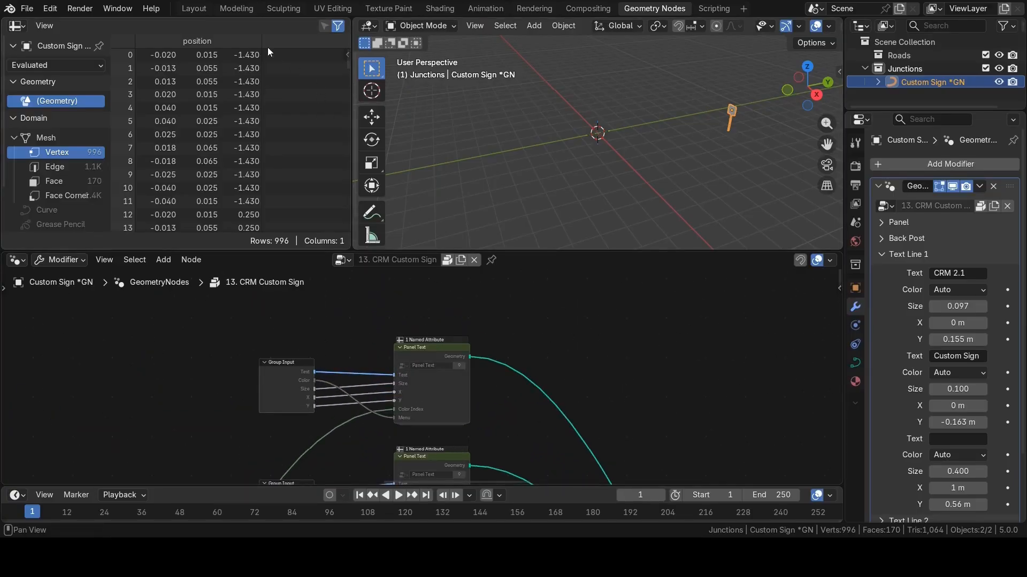
Return to the Layout workspace and make the sign's linked 13. CRM Custom Sign node group local.
{"action": "left_click", "coordinate": [194, 9]}
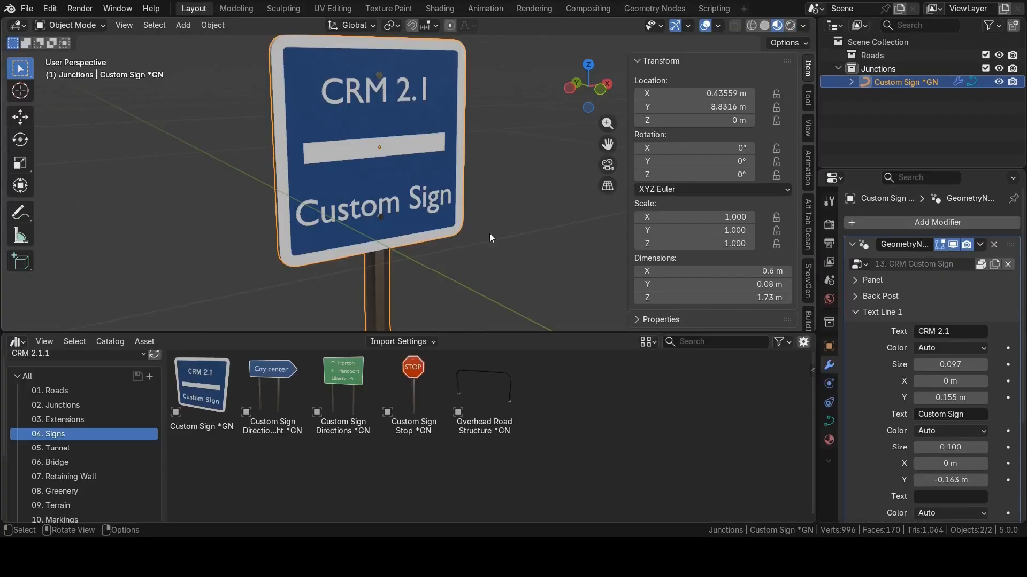
{"action": "left_click", "coordinate": [980, 264]}
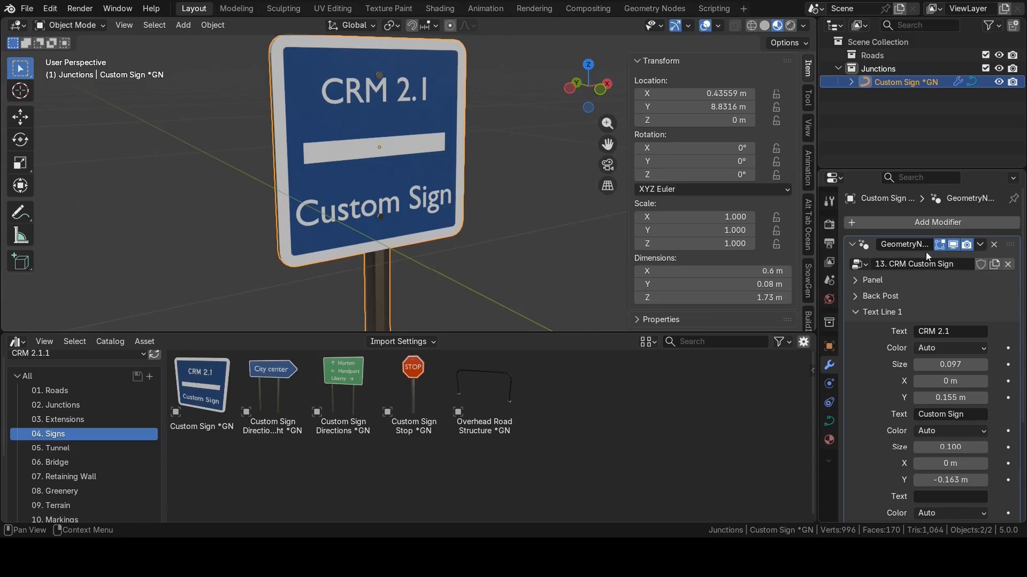
Display the selected sign's front face with Material Preview shading in the Geometry Nodes workspace.
{"action": "left_click", "coordinate": [655, 9]}
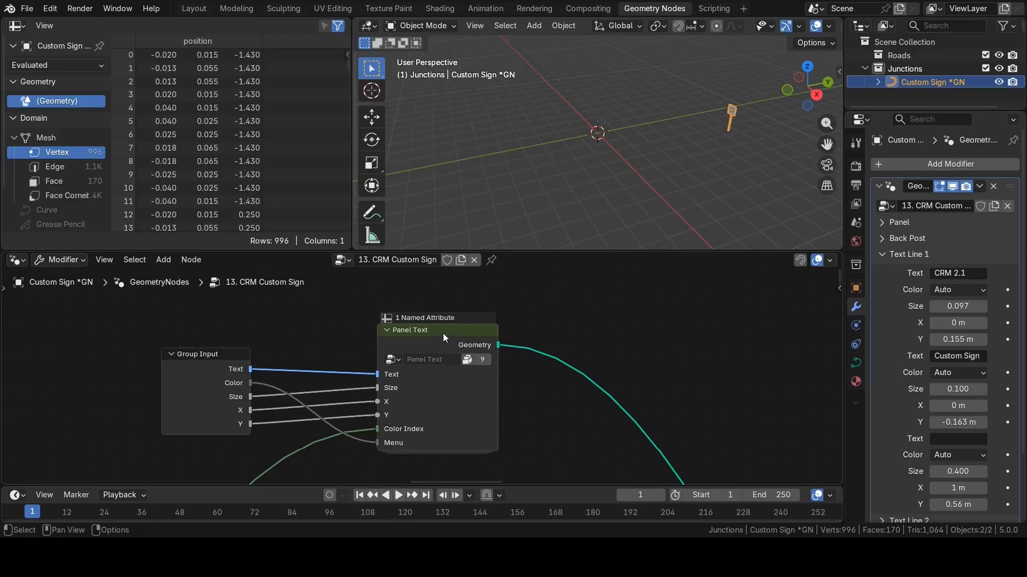
{"action": "key", "text": "KP_Decimal"}
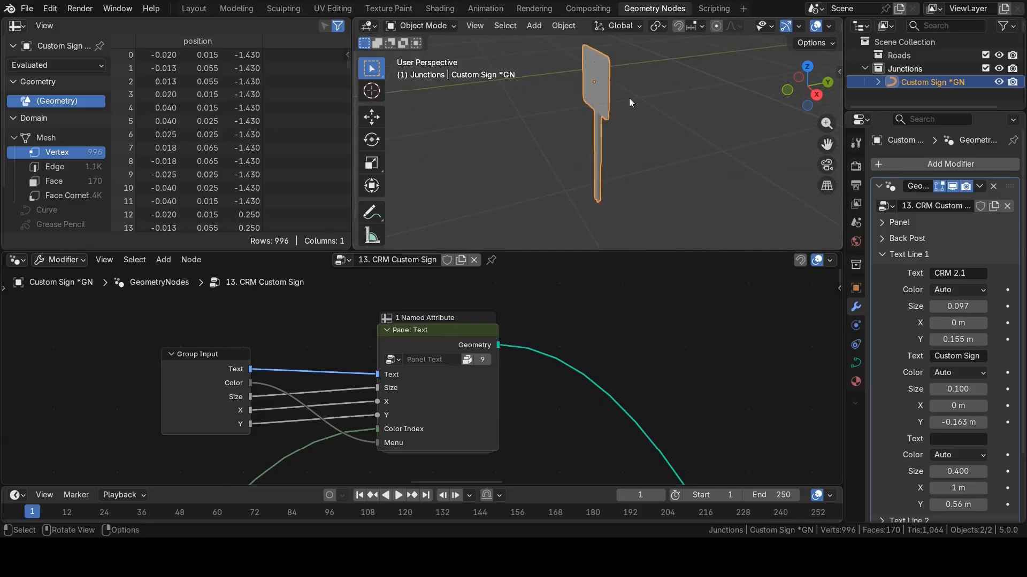
{"action": "mouse_move", "coordinate": [629, 98]}
{"action": "middle_mouse_down"}
{"action": "mouse_move", "coordinate": [534, 78]}
{"action": "mouse_move", "coordinate": [540, 93]}
{"action": "mouse_move", "coordinate": [724, 86]}
{"action": "middle_mouse_up"}
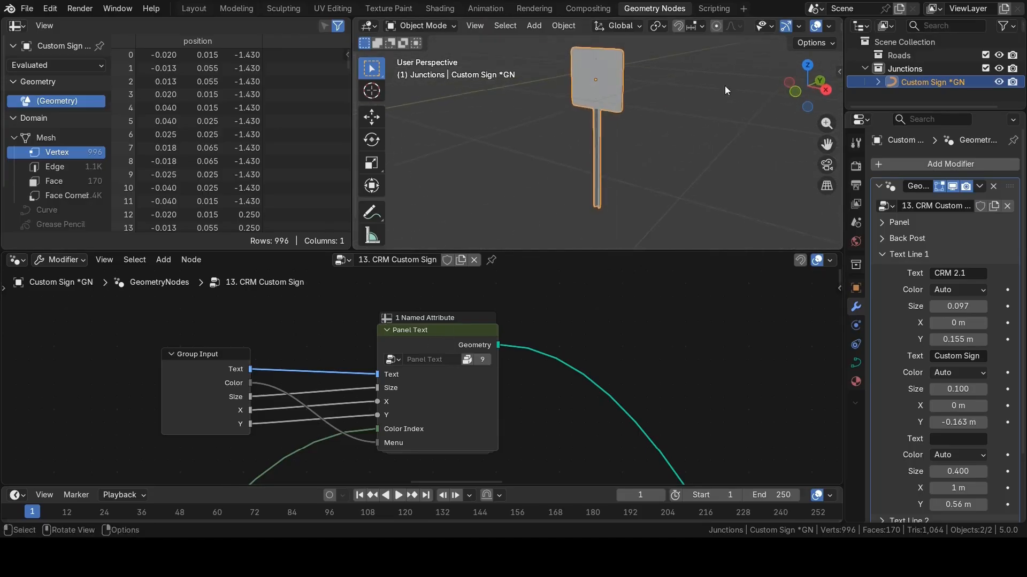
{"action": "scroll", "coordinate": [806, 27], "scroll_direction": "down", "scroll_amount": 3}
{"action": "left_click", "coordinate": [804, 26]}
{"action": "scroll", "coordinate": [593, 133], "scroll_direction": "up", "scroll_amount": 5}
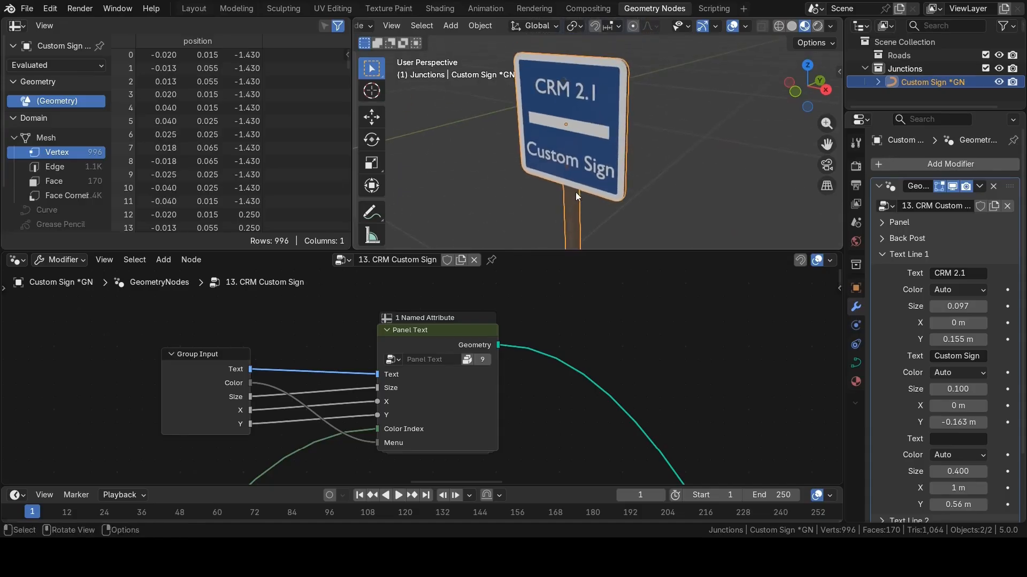
Examine the first Panel Text group in the node tree and the String to Curves node inside it.
{"action": "key", "text": "Home"}
{"action": "middle_click_drag", "start_coordinate": [425, 370], "coordinate": [426, 368]}
{"action": "middle_click_drag", "start_coordinate": [409, 393], "coordinate": [426, 430]}
{"action": "scroll", "coordinate": [430, 341], "scroll_direction": "up", "scroll_amount": 6}
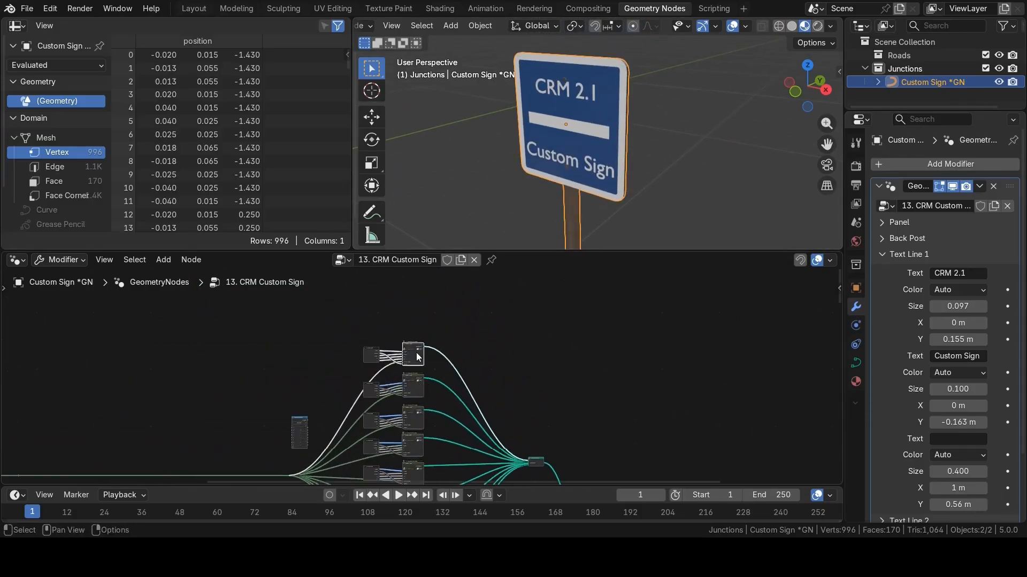
{"action": "scroll", "coordinate": [412, 339], "scroll_direction": "up", "scroll_amount": 5}
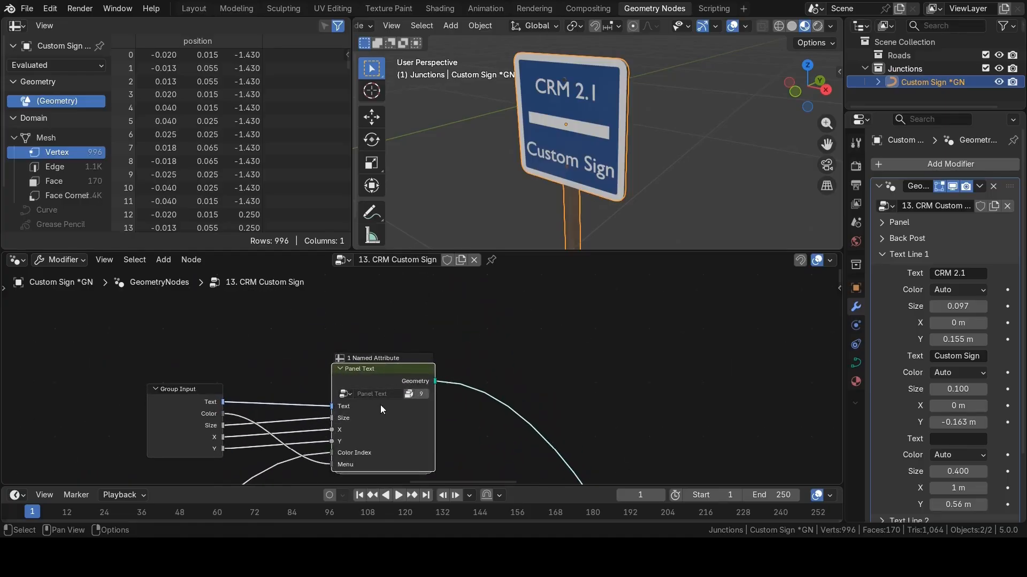
{"action": "middle_click_drag", "start_coordinate": [406, 373], "coordinate": [407, 373]}
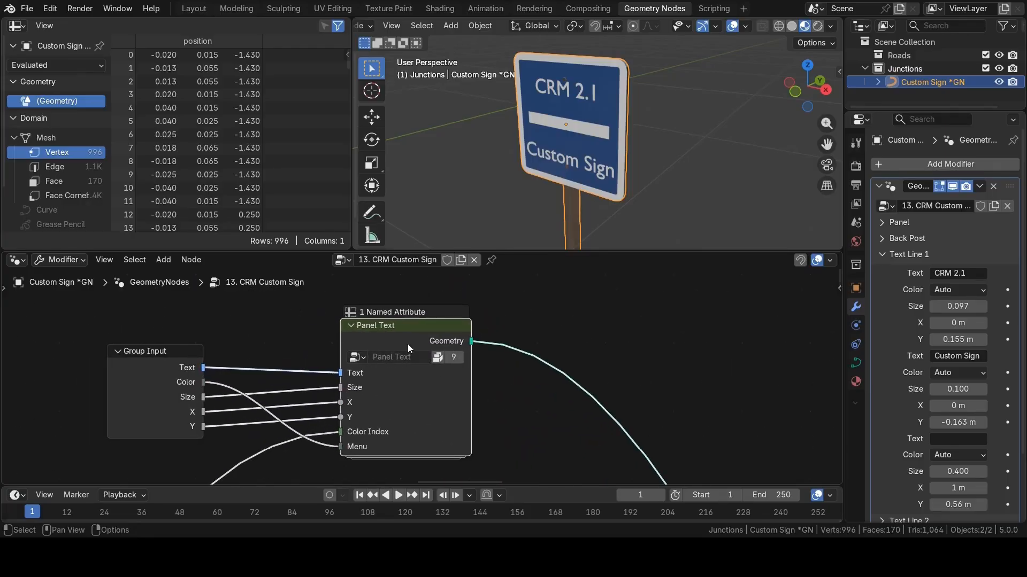
{"action": "mouse_move", "coordinate": [422, 387]}
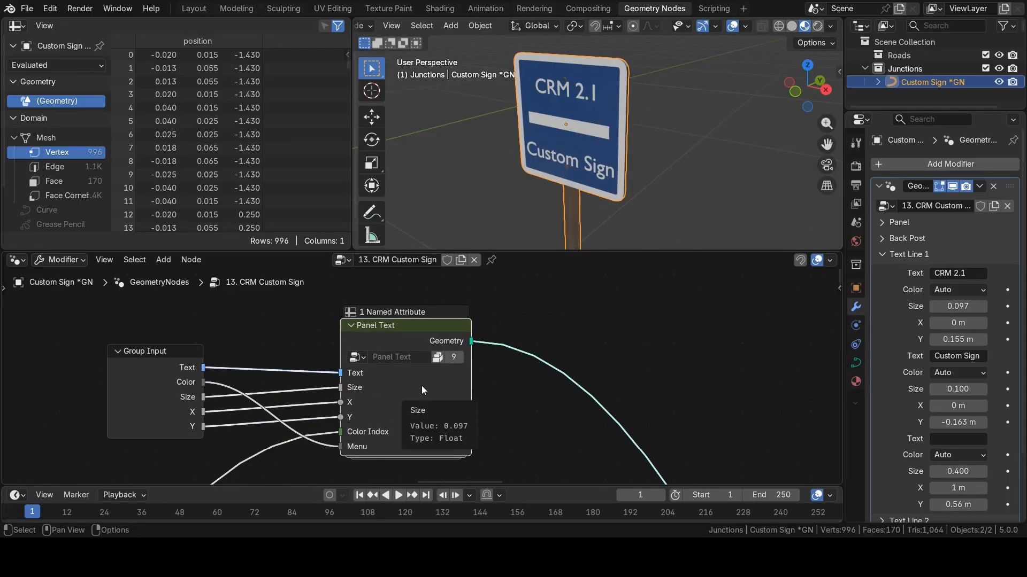
{"action": "key", "text": "Tab"}
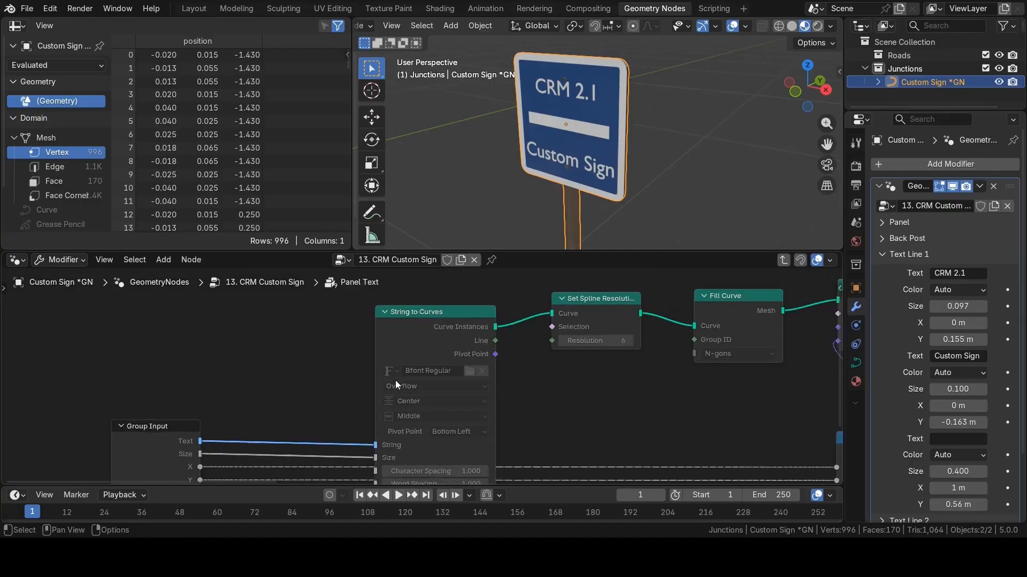
{"action": "scroll", "coordinate": [443, 369], "scroll_direction": "up", "scroll_amount": 2}
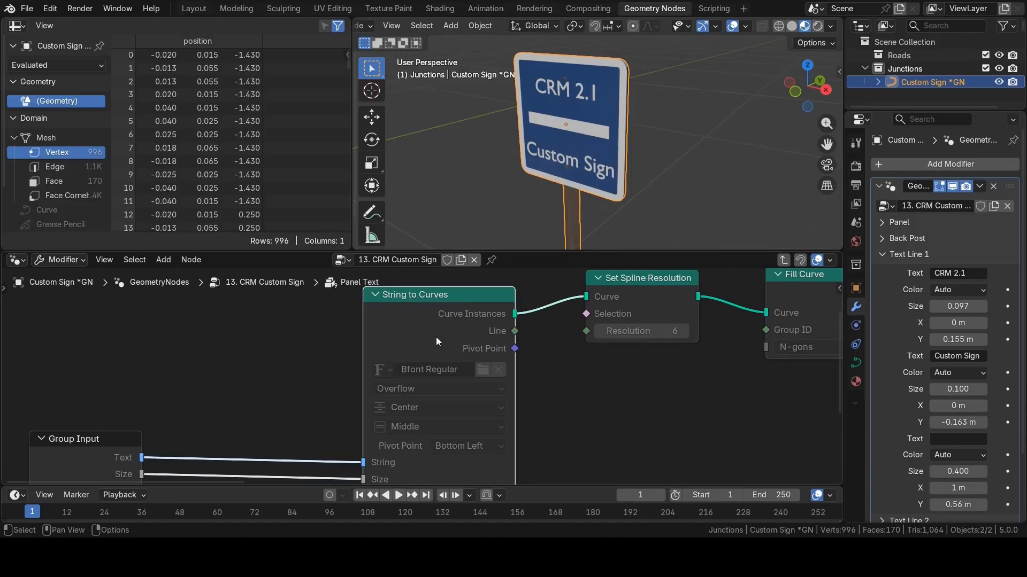
{"action": "scroll", "coordinate": [425, 378], "scroll_direction": "down", "scroll_amount": 1}
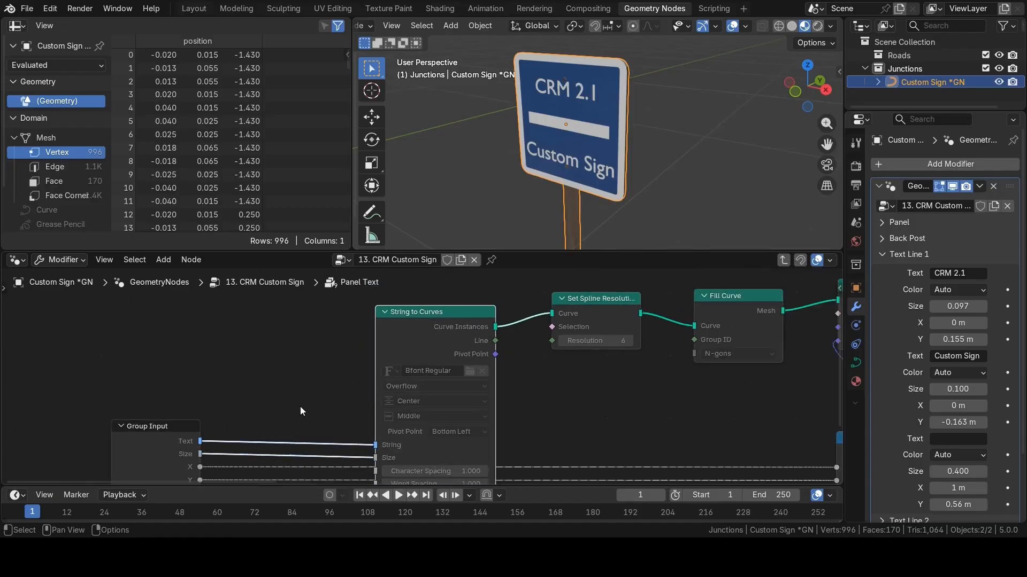
Return to the parent 13. CRM Custom Sign tree and make the linked Panel Text group local.
{"action": "left_click", "coordinate": [151, 450]}
{"action": "key", "text": "Tab"}
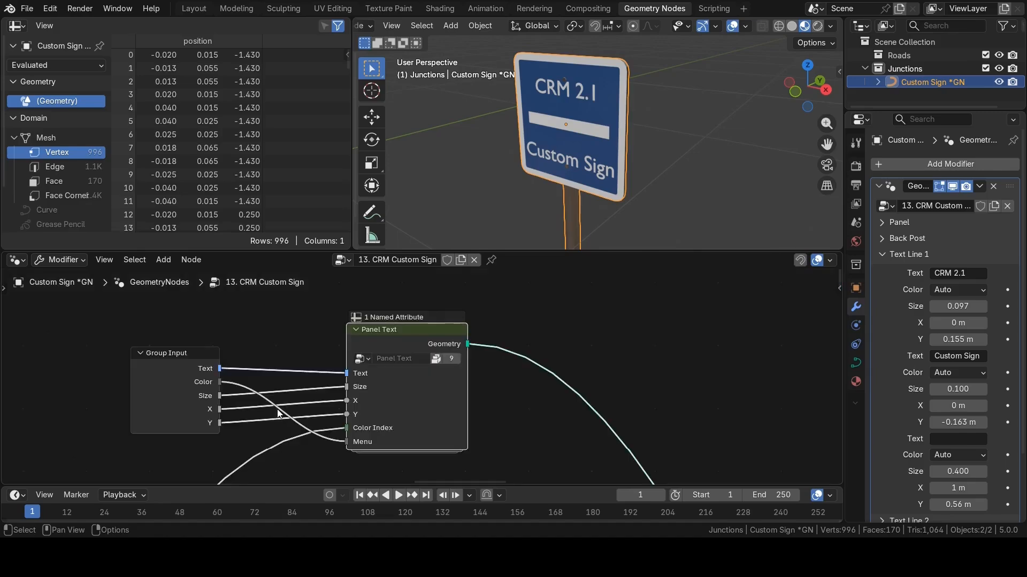
{"action": "scroll", "coordinate": [419, 378], "scroll_direction": "up", "scroll_amount": 2}
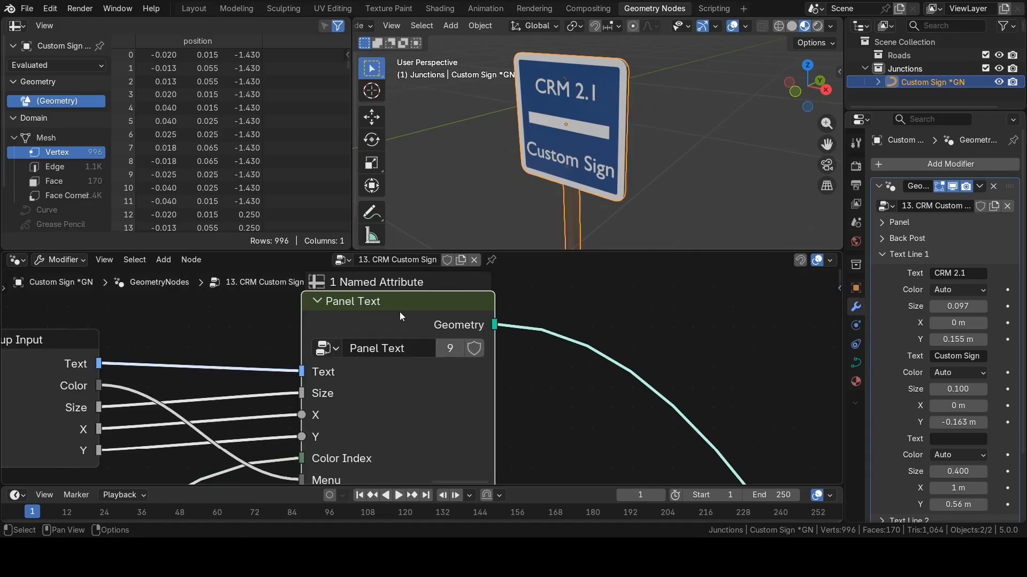
Inside the Panel Text group, make the String to Curves node's linked Bfont Regular font local.
{"action": "key", "text": "Tab"}
{"action": "scroll", "coordinate": [463, 377], "scroll_direction": "up", "scroll_amount": 1}
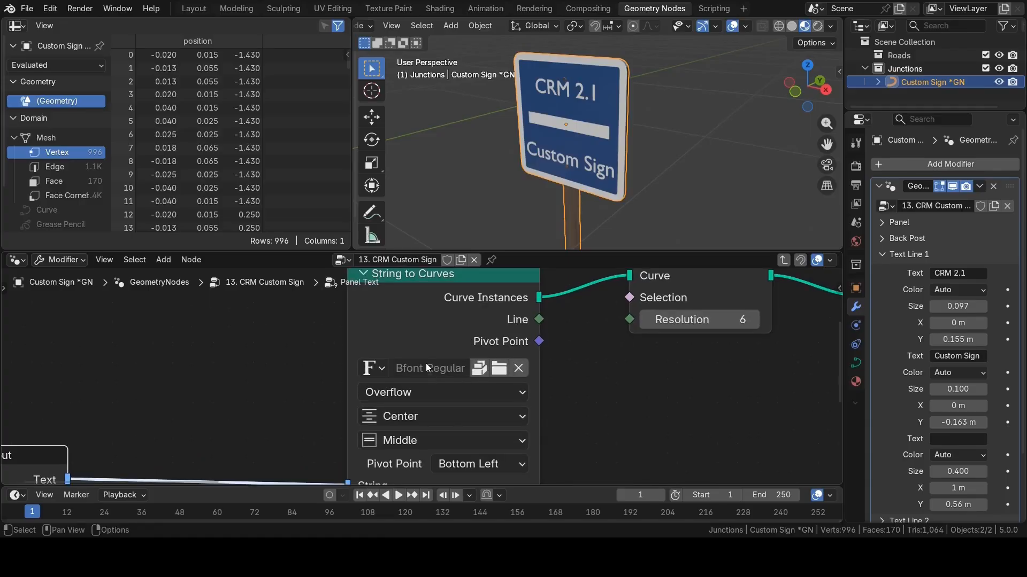
{"action": "scroll", "coordinate": [427, 368], "scroll_direction": "up", "scroll_amount": 1}
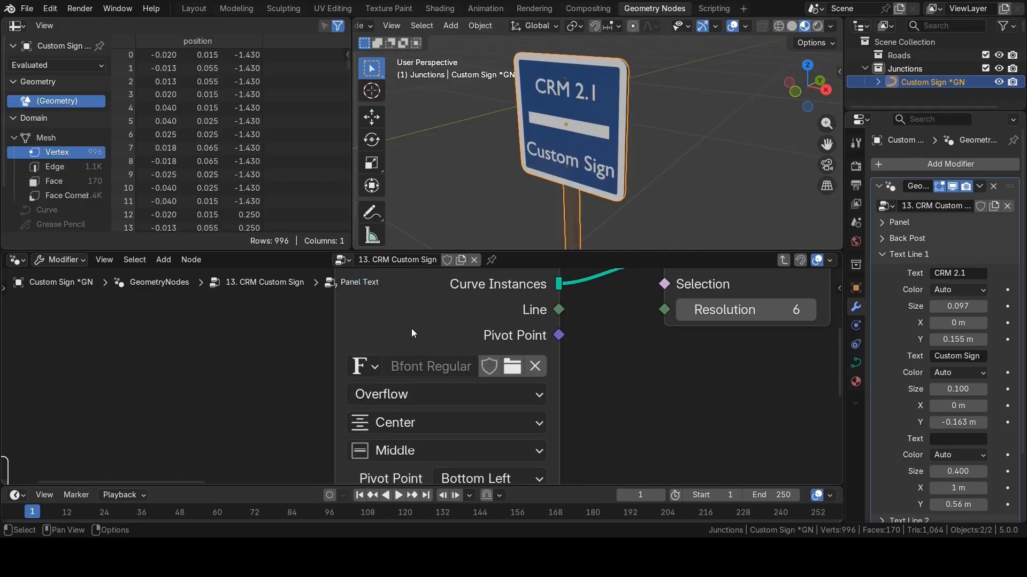
{"action": "left_click_drag", "start_coordinate": [412, 317], "coordinate": [402, 314]}
{"action": "scroll", "coordinate": [269, 349], "scroll_direction": "down", "scroll_amount": 1}
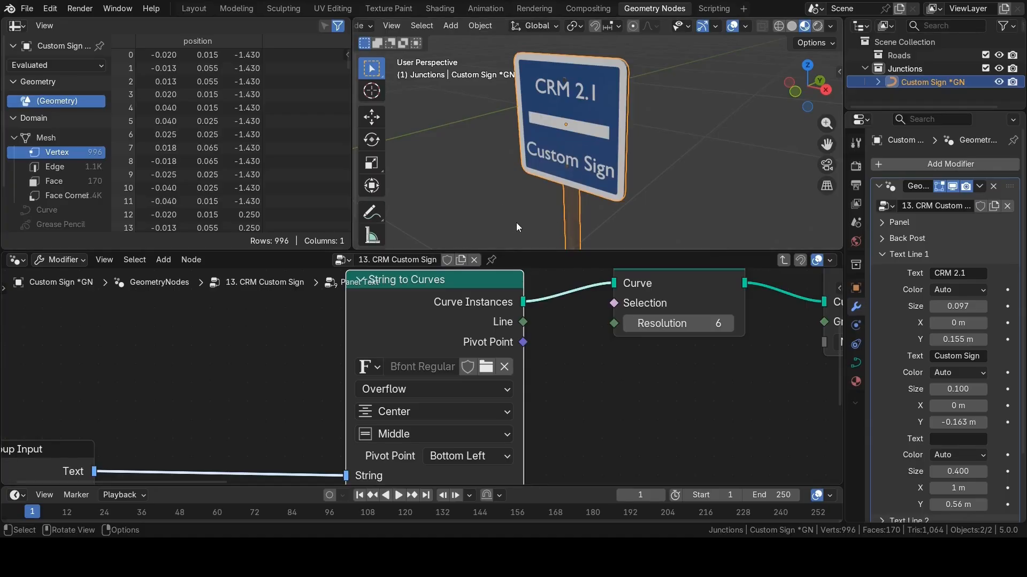
Return to the Layout workspace, collapse the sign's Text Line 1 settings and expand its Images settings.
{"action": "left_click", "coordinate": [193, 9]}
{"action": "scroll", "coordinate": [417, 215], "scroll_direction": "down", "scroll_amount": 3}
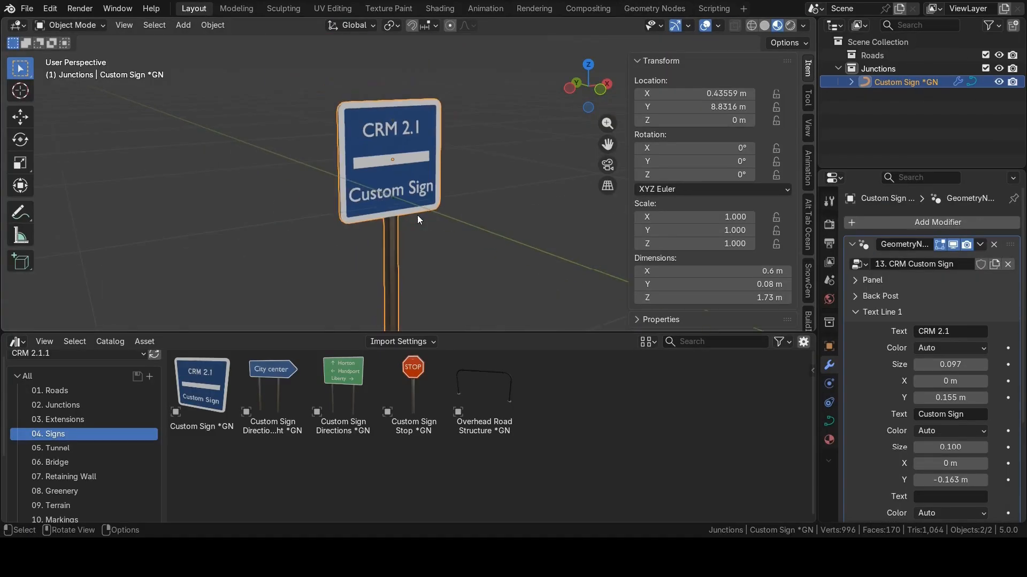
{"action": "scroll", "coordinate": [417, 215], "scroll_direction": "up", "scroll_amount": 3}
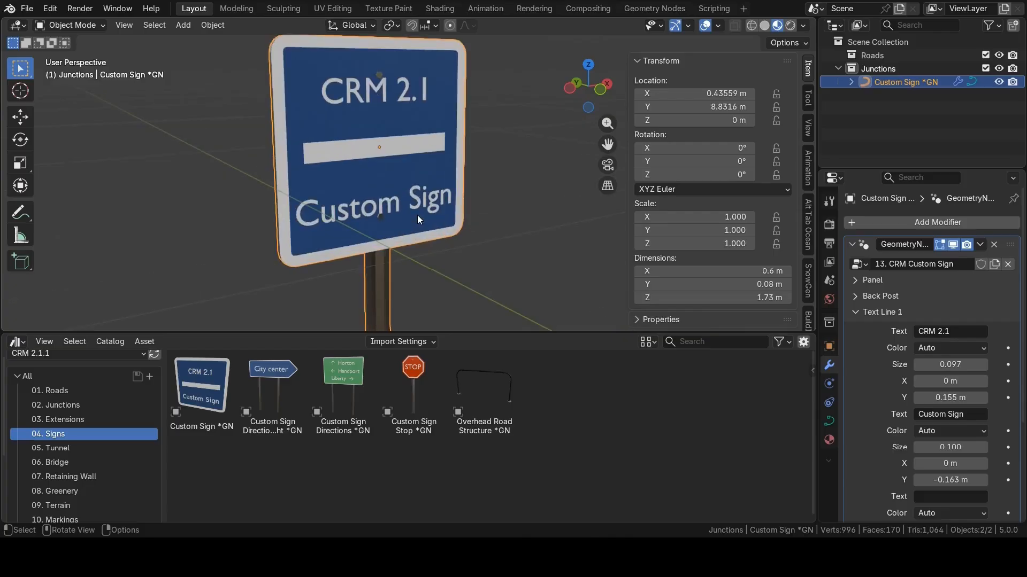
{"action": "left_click", "coordinate": [855, 312]}
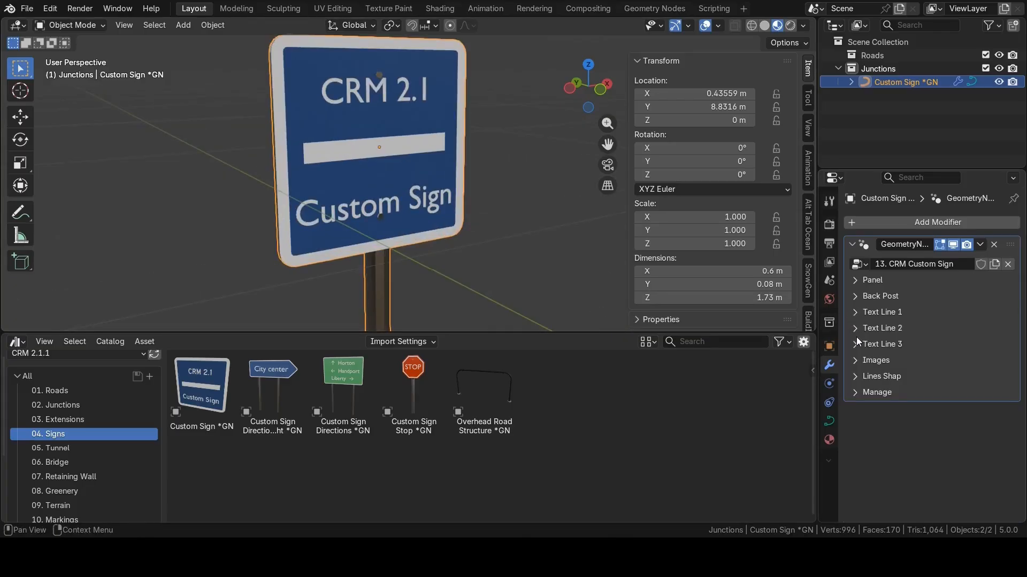
{"action": "left_click", "coordinate": [857, 361]}
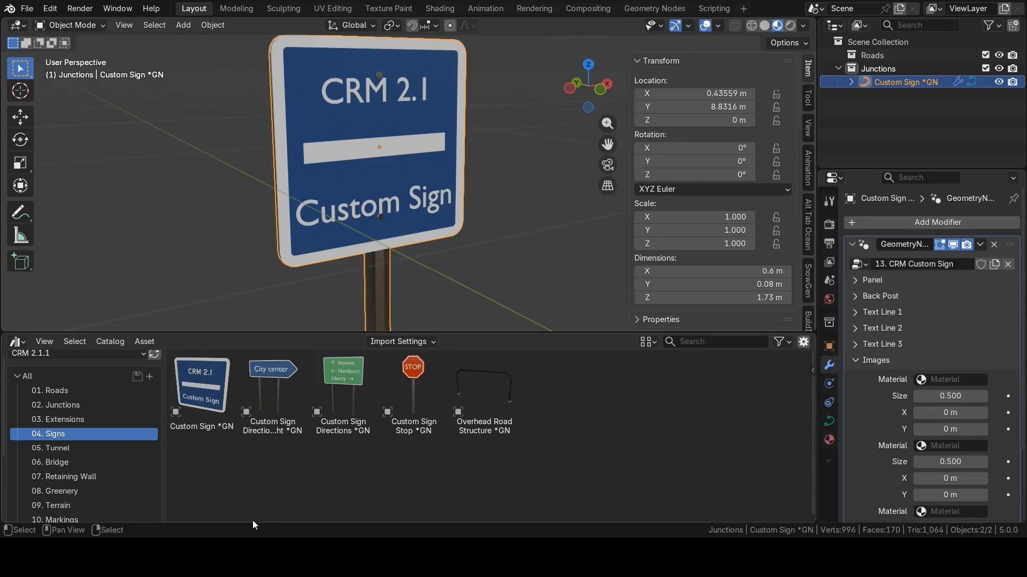
Switch to the web browser, search Google Images for "overhead structure road" and open the Hurtt Fabricating photo of a signed highway structure.
{"action": "mouse_move", "coordinate": [232, 561]}
{"action": "left_click", "coordinate": [189, 498]}
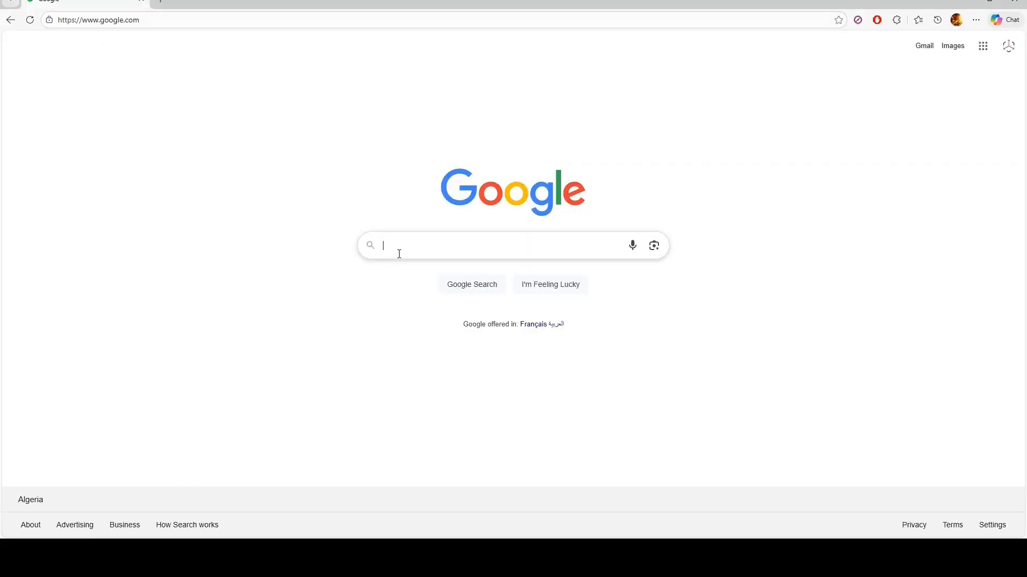
{"action": "type", "text": "overhead struct"}
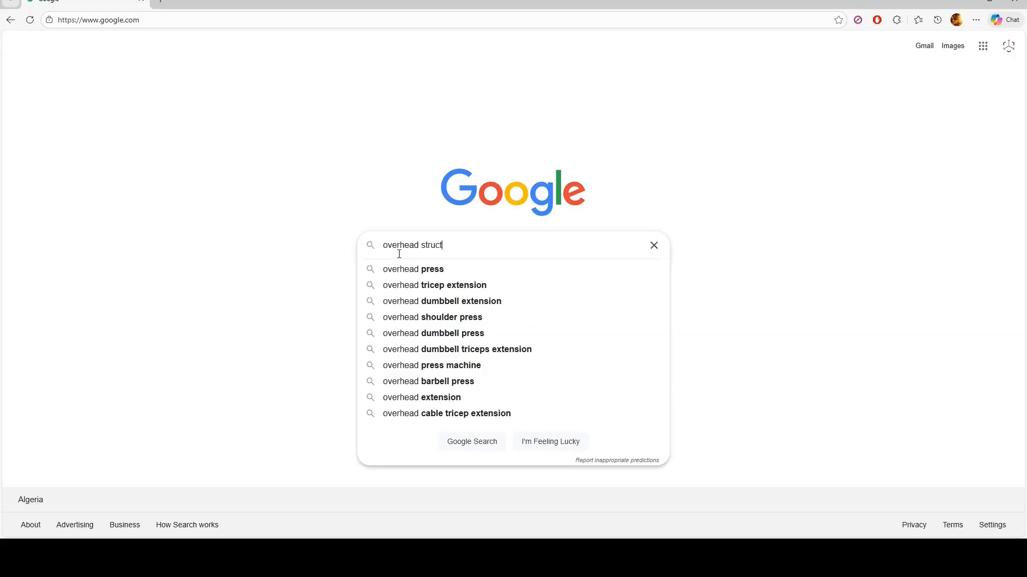
{"action": "type", "text": "ure road"}
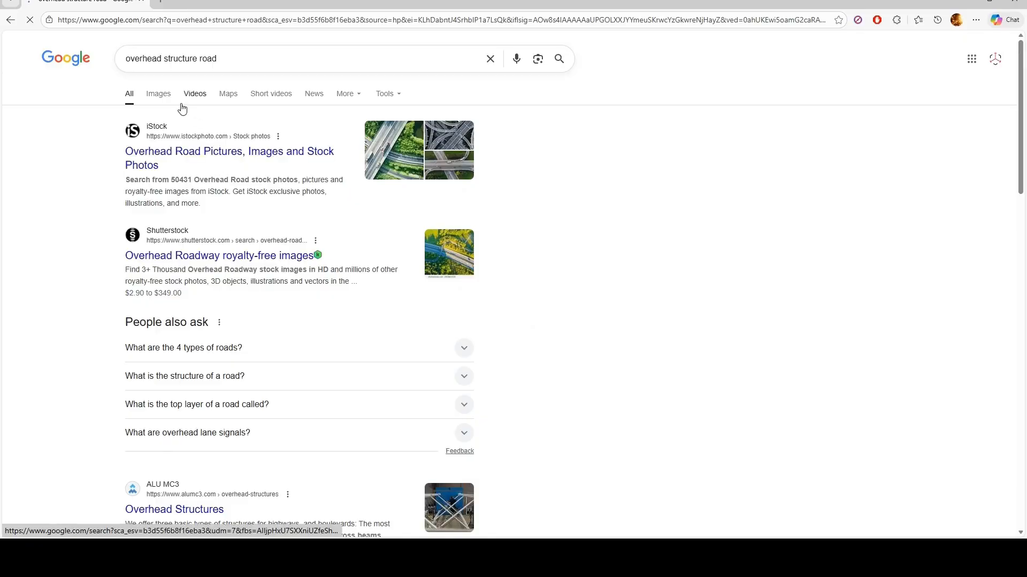
{"action": "left_click", "coordinate": [165, 95]}
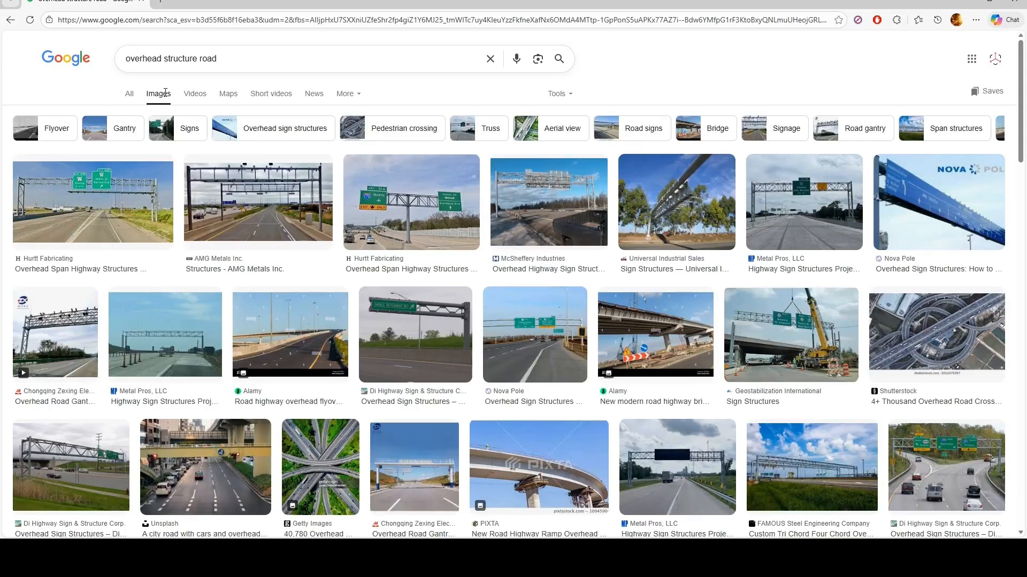
{"action": "left_click", "coordinate": [405, 202]}
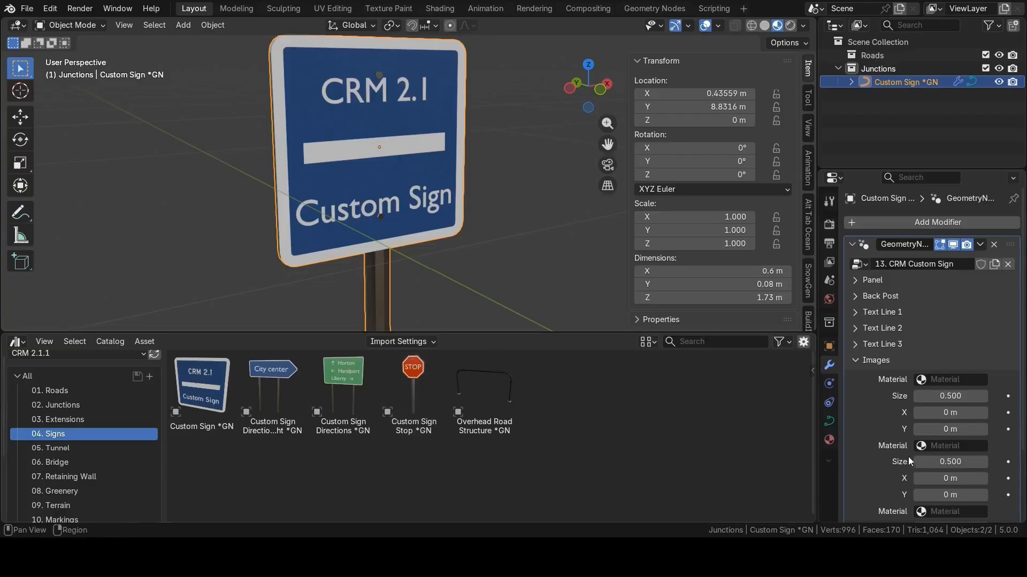
Switch back to Blender and check the material choices for the first Images slot without assigning one.
{"action": "left_click", "coordinate": [952, 379]}
{"action": "left_click", "coordinate": [894, 377]}
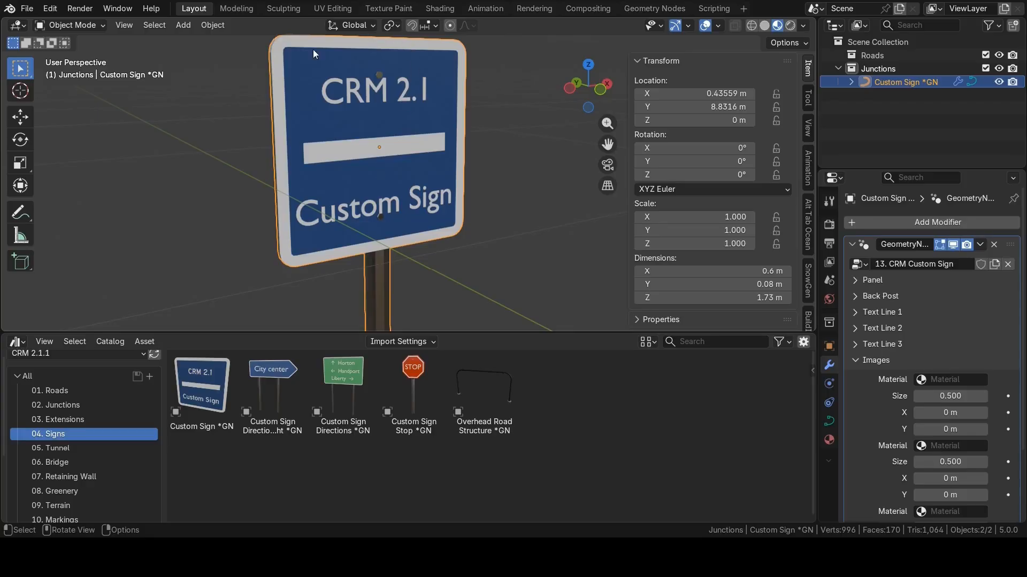
Switch to the web browser, search Google Images for "stop sign" and open the iStock octagonal stop sign image.
{"action": "mouse_move", "coordinate": [231, 555]}
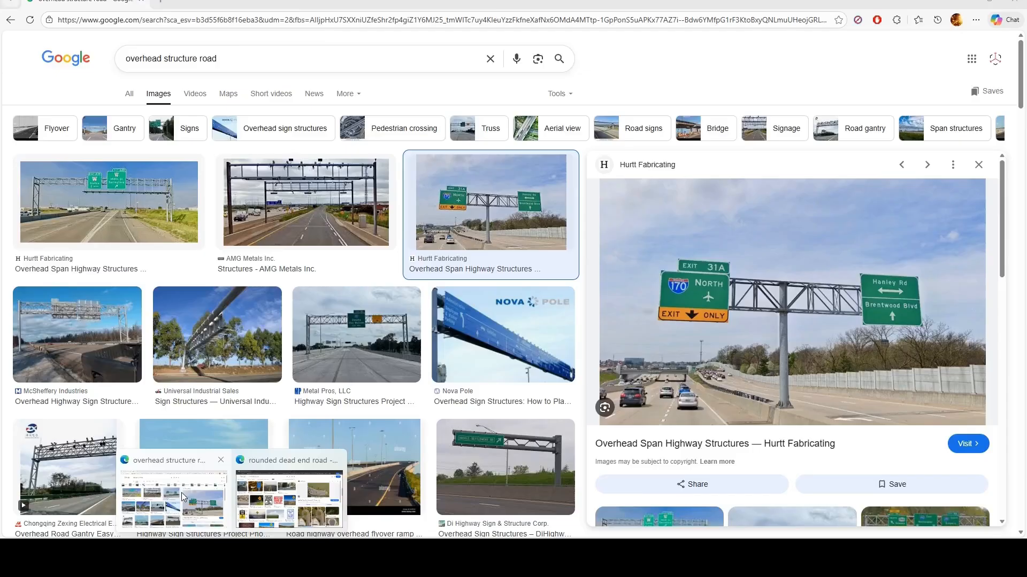
{"action": "left_click", "coordinate": [184, 497]}
{"action": "left_click_drag", "start_coordinate": [248, 57], "coordinate": [88, 57]}
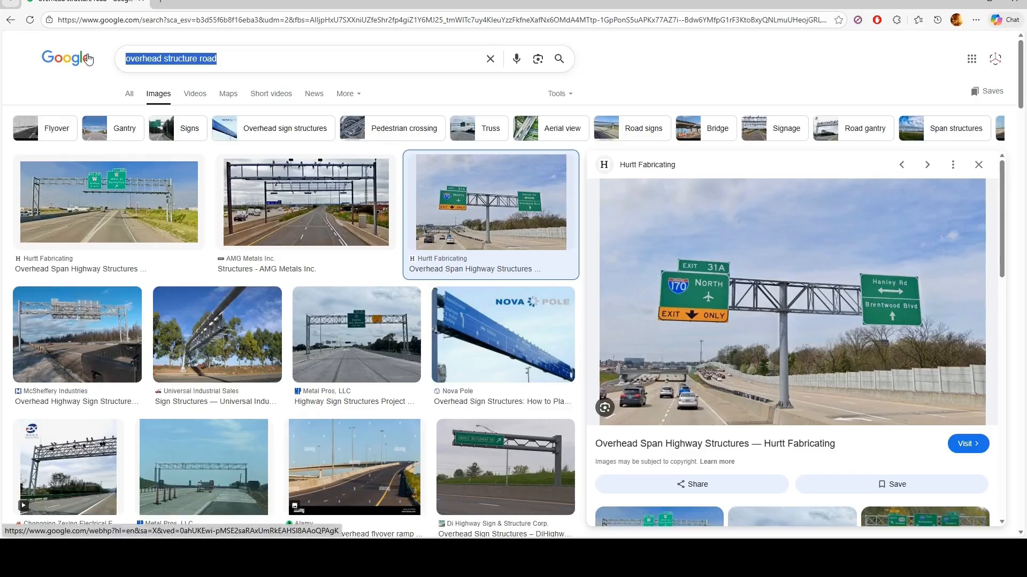
{"action": "type", "text": "stop sign"}
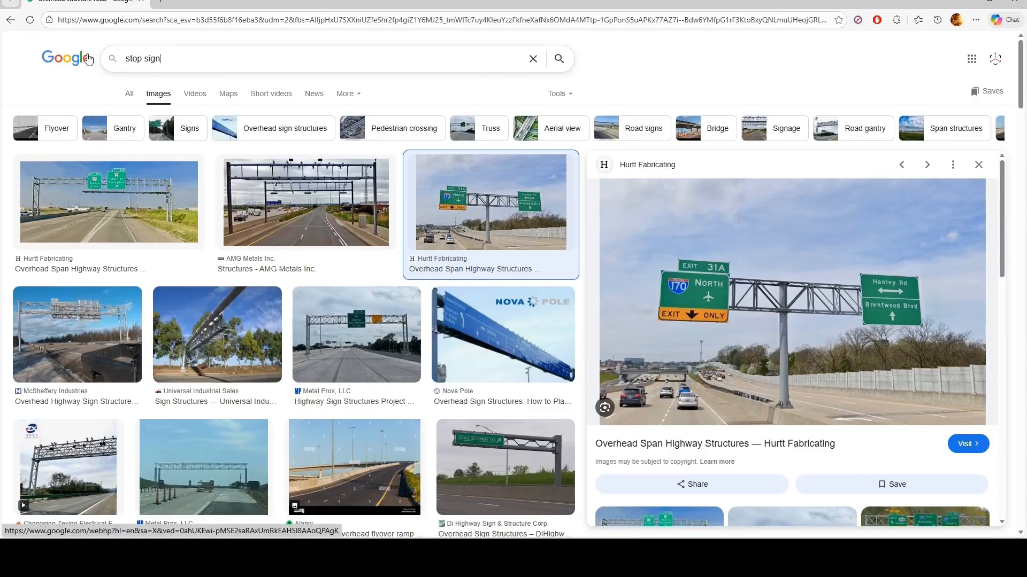
{"action": "key", "text": "Return"}
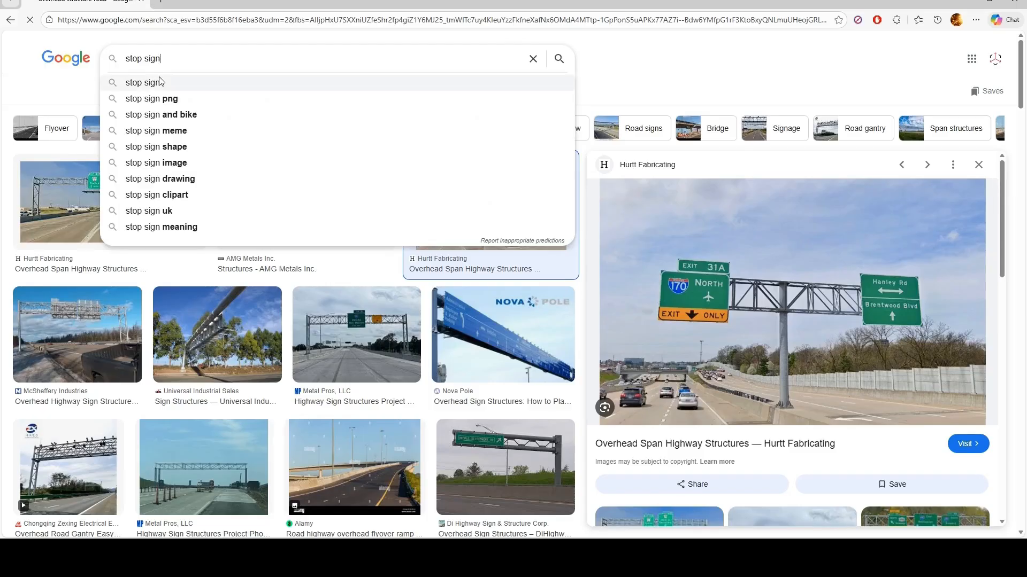
{"action": "left_click", "coordinate": [159, 82]}
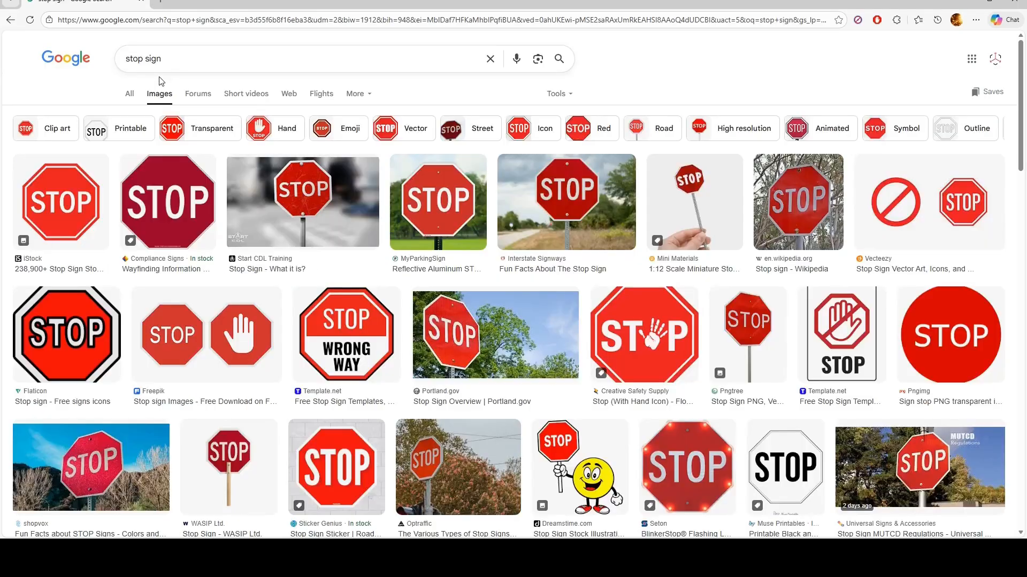
{"action": "left_click", "coordinate": [59, 208]}
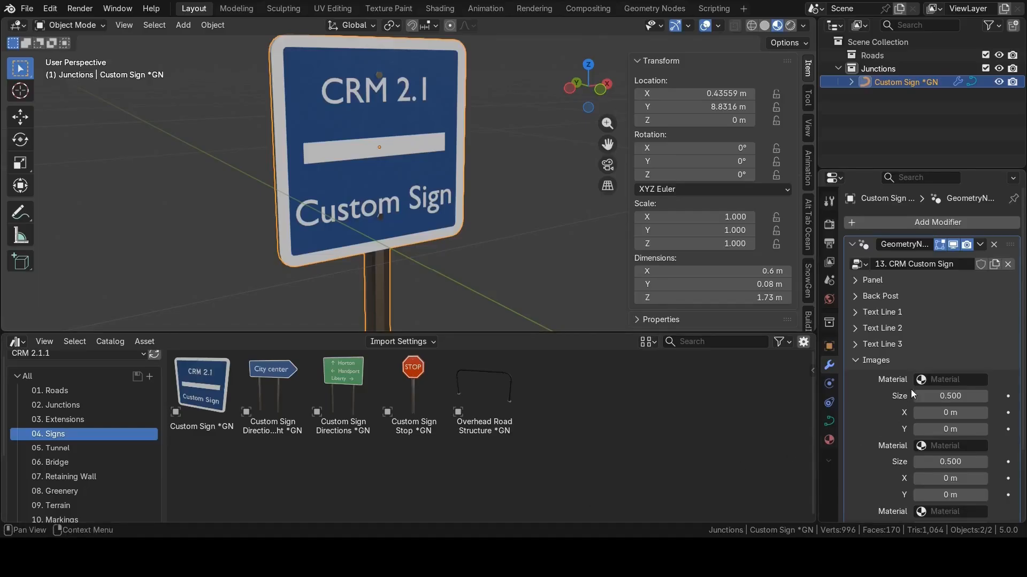
Back in Blender, review the available materials for the first Images slot and select the Custom Sign Stop *GN asset in 04. Signs.
{"action": "left_click", "coordinate": [956, 380]}
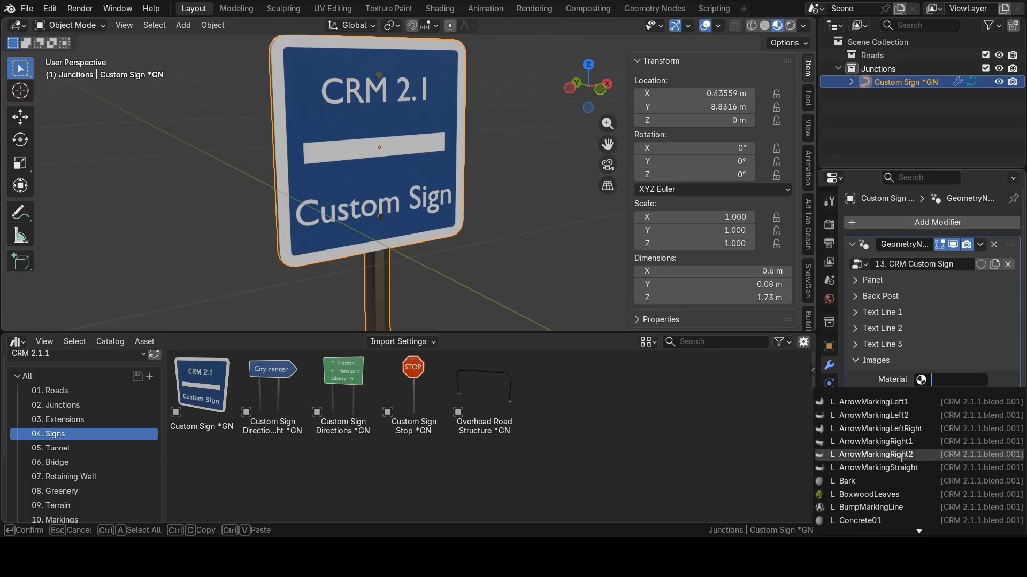
{"action": "left_click", "coordinate": [875, 380]}
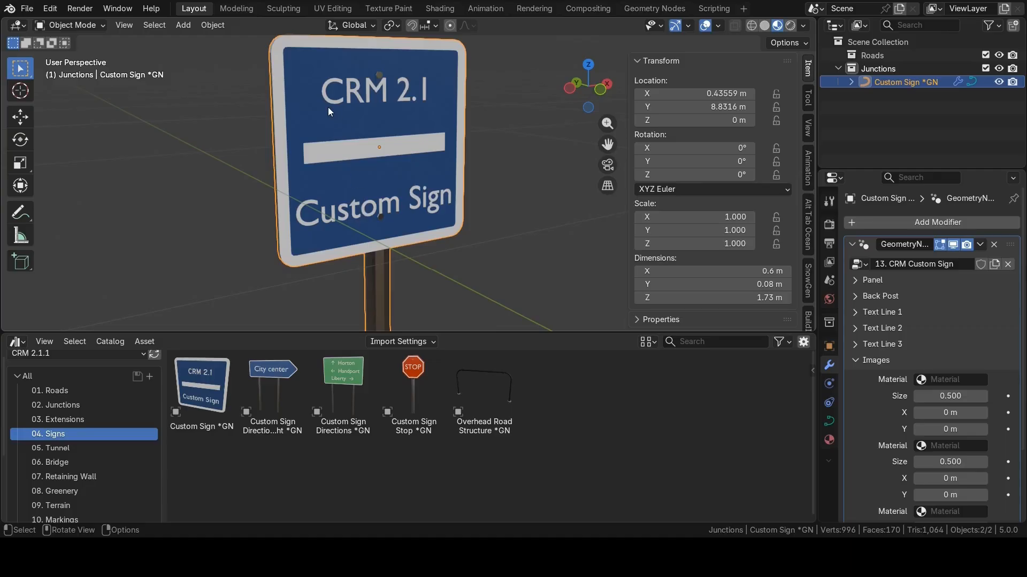
{"action": "left_click", "coordinate": [409, 379]}
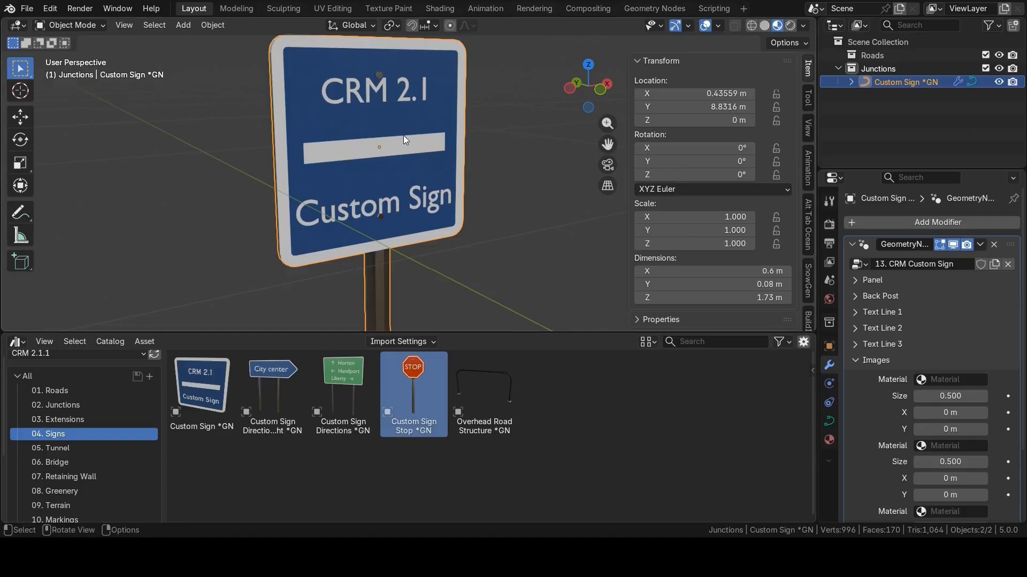
Place the Custom Sign Stop *GN asset beside the blue custom sign and inspect its octagonal panel.
{"action": "scroll", "coordinate": [403, 136], "scroll_direction": "down", "scroll_amount": 8}
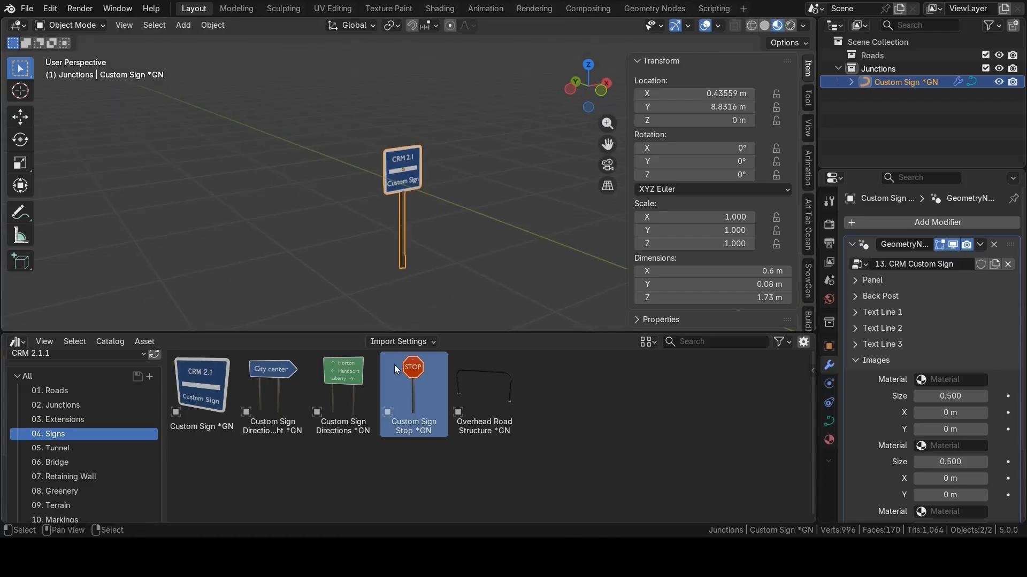
{"action": "left_click_drag", "start_coordinate": [415, 374], "coordinate": [317, 202]}
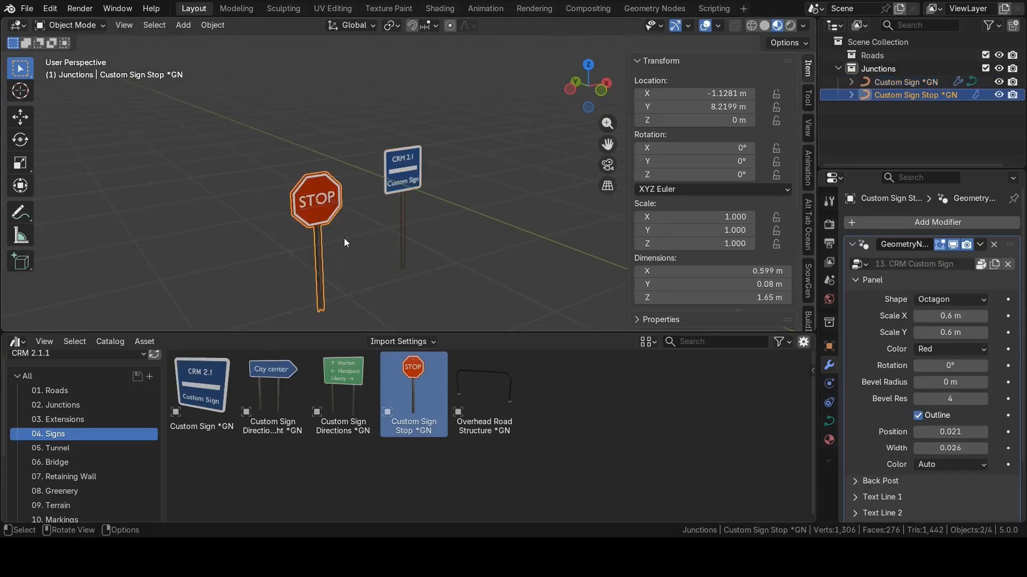
{"action": "scroll", "coordinate": [328, 239], "scroll_direction": "up", "scroll_amount": 10}
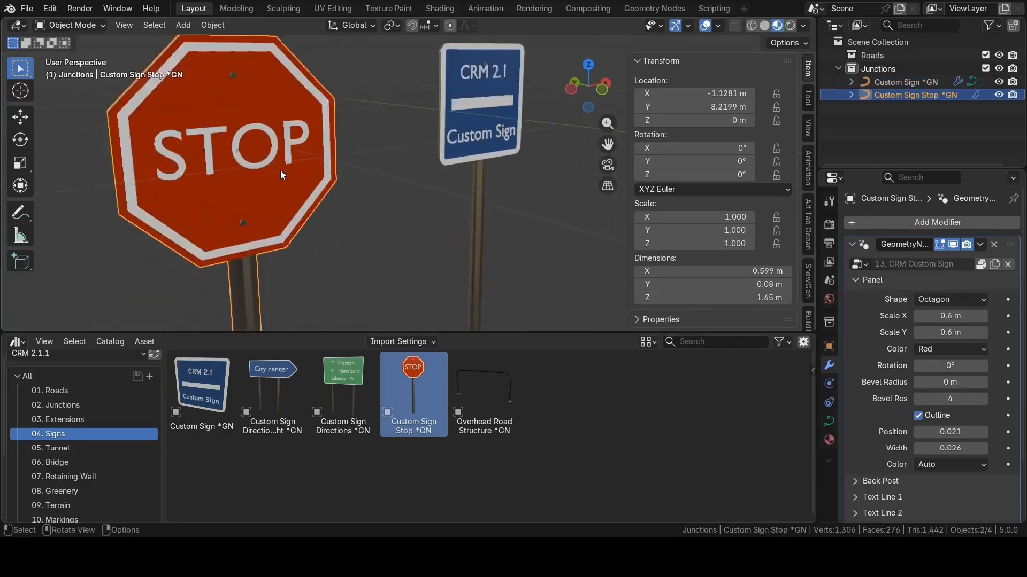
{"action": "scroll", "coordinate": [273, 169], "scroll_direction": "down", "scroll_amount": 2}
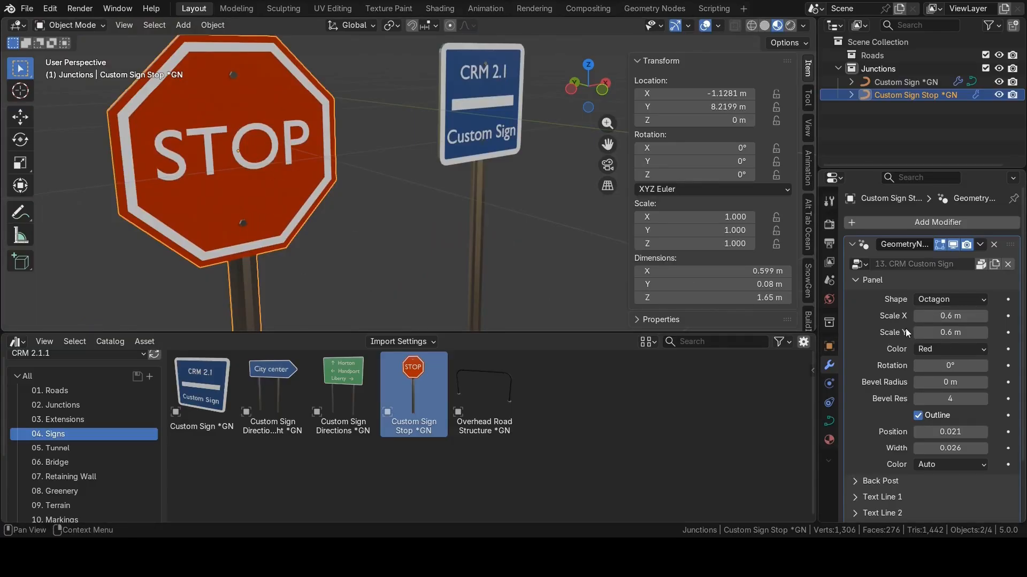
Select the blue custom sign, collapse its Images settings and review the Line 1 and Line 2 options under Lines Shap.
{"action": "left_click", "coordinate": [477, 123]}
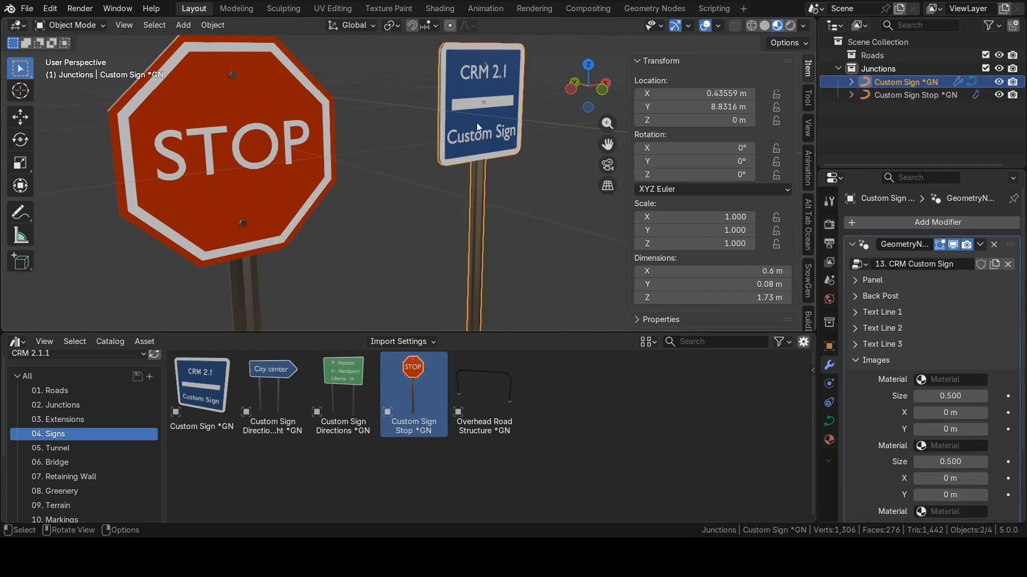
{"action": "key", "text": "KP_Decimal"}
{"action": "left_click", "coordinate": [857, 362]}
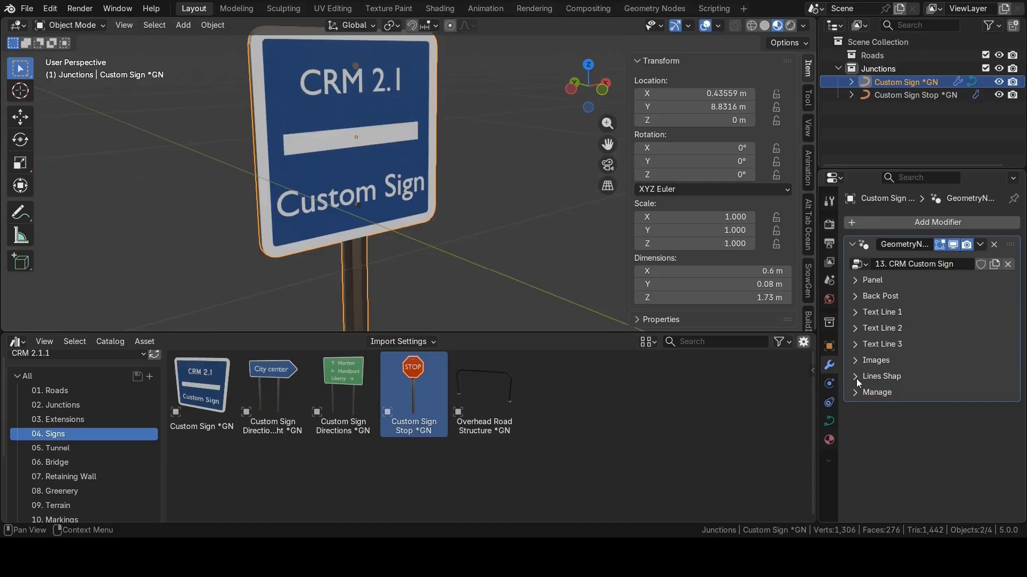
{"action": "left_click", "coordinate": [855, 378]}
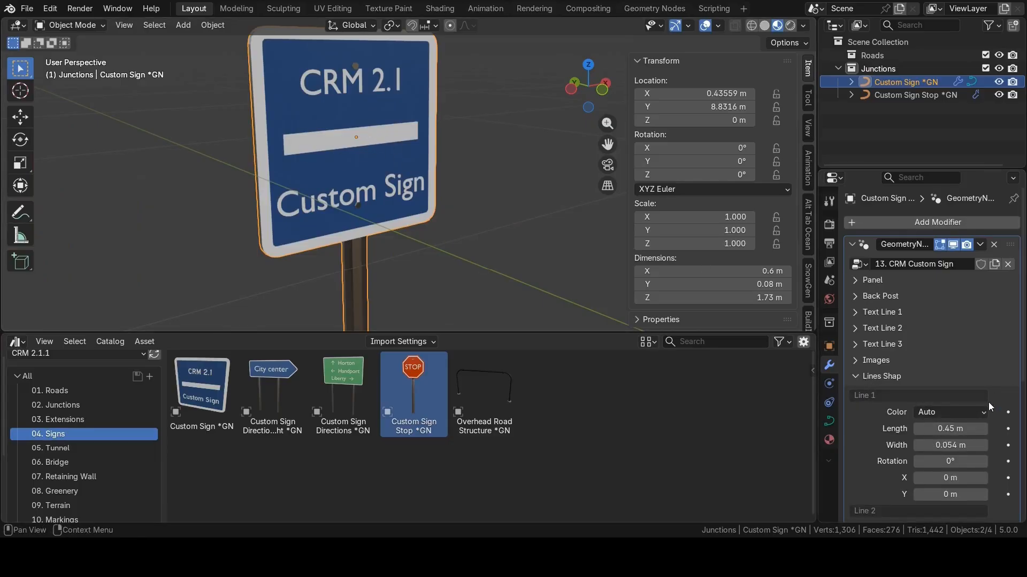
{"action": "scroll", "coordinate": [940, 414], "scroll_direction": "down", "scroll_amount": 4}
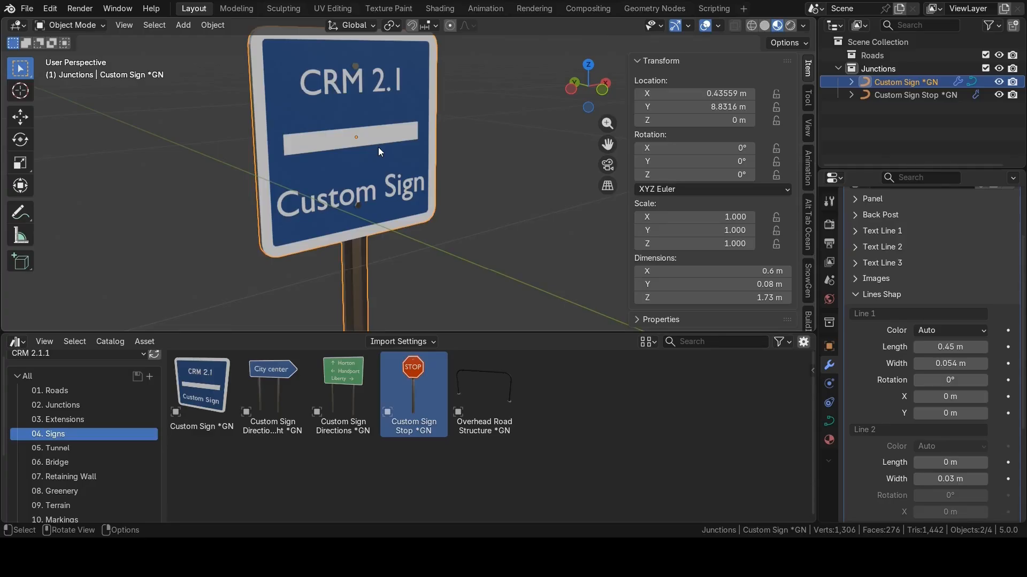
Delete both signs from the scene.
{"action": "scroll", "coordinate": [421, 241], "scroll_direction": "down", "scroll_amount": 6}
{"action": "key", "text": "a"}
{"action": "key", "text": "x"}
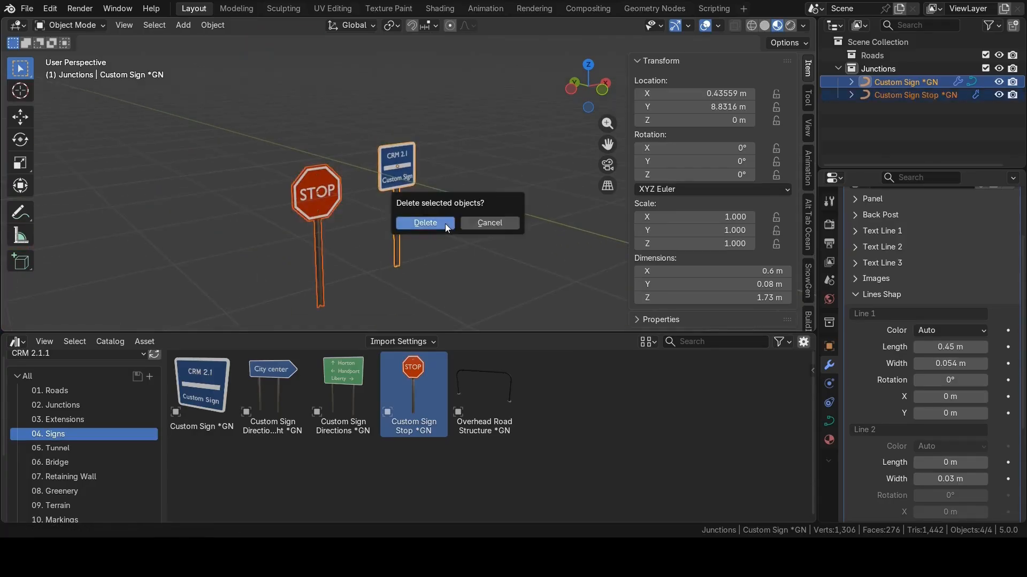
{"action": "left_click", "coordinate": [445, 223]}
Place the Tunnel Path *GN asset from the 05. Tunnel catalog near the scene origin and inspect its entrance.
{"action": "scroll", "coordinate": [67, 413], "scroll_direction": "down", "scroll_amount": 4}
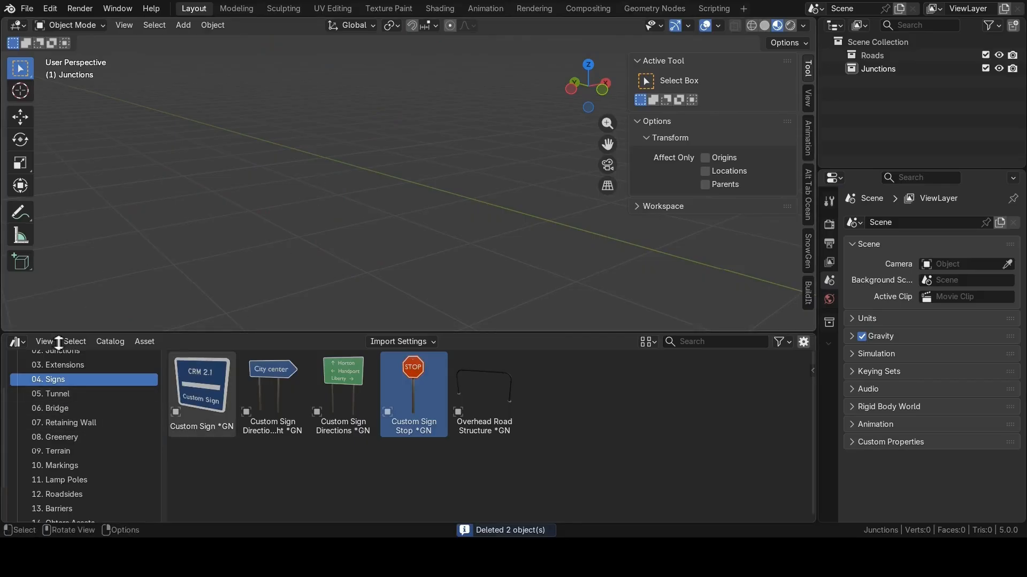
{"action": "scroll", "coordinate": [355, 147], "scroll_direction": "down", "scroll_amount": 6}
{"action": "middle_click_drag", "start_coordinate": [361, 152], "coordinate": [312, 137], "text": "shift"}
{"action": "middle_click_drag", "start_coordinate": [298, 200], "coordinate": [303, 230]}
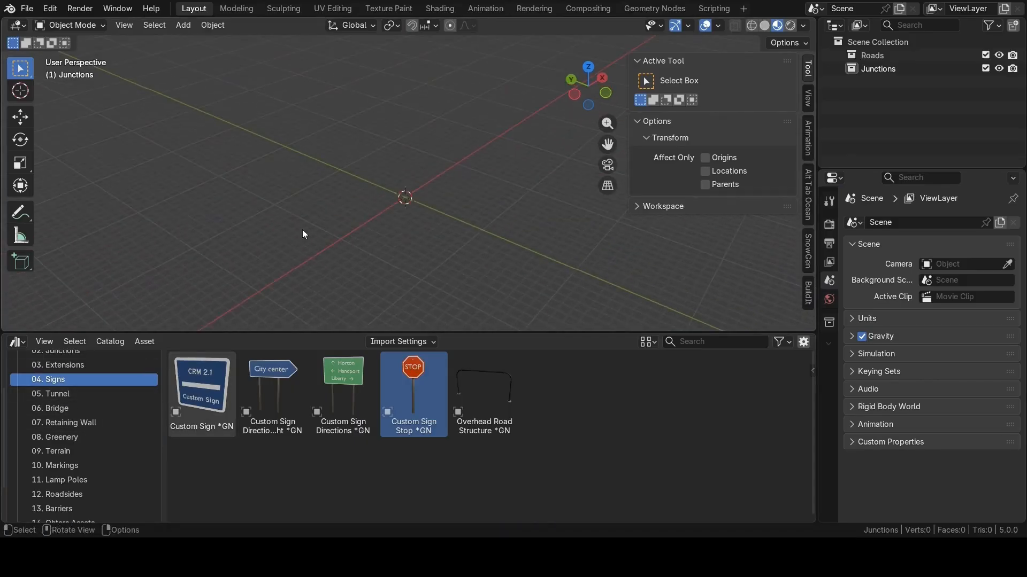
{"action": "left_click", "coordinate": [54, 396]}
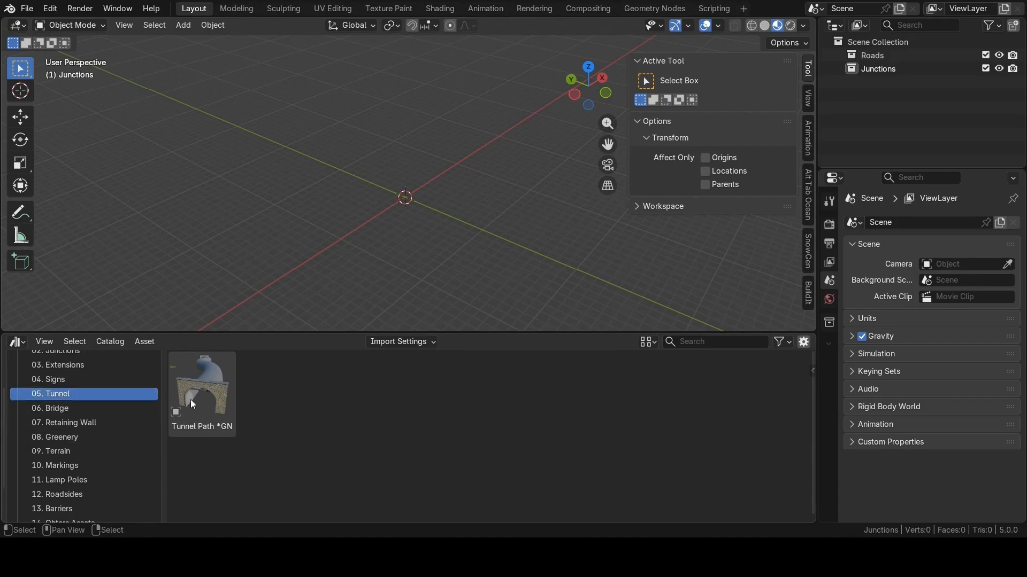
{"action": "left_click_drag", "start_coordinate": [190, 399], "coordinate": [344, 175]}
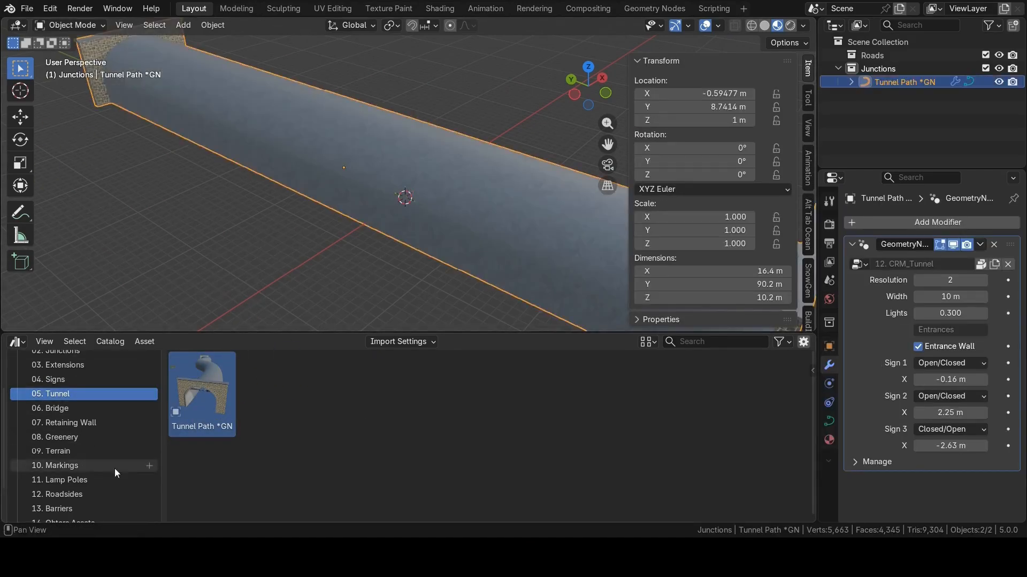
{"action": "scroll", "coordinate": [421, 235], "scroll_direction": "down", "scroll_amount": 5}
{"action": "middle_click_drag", "start_coordinate": [443, 201], "coordinate": [420, 197]}
{"action": "scroll", "coordinate": [422, 200], "scroll_direction": "up", "scroll_amount": 2}
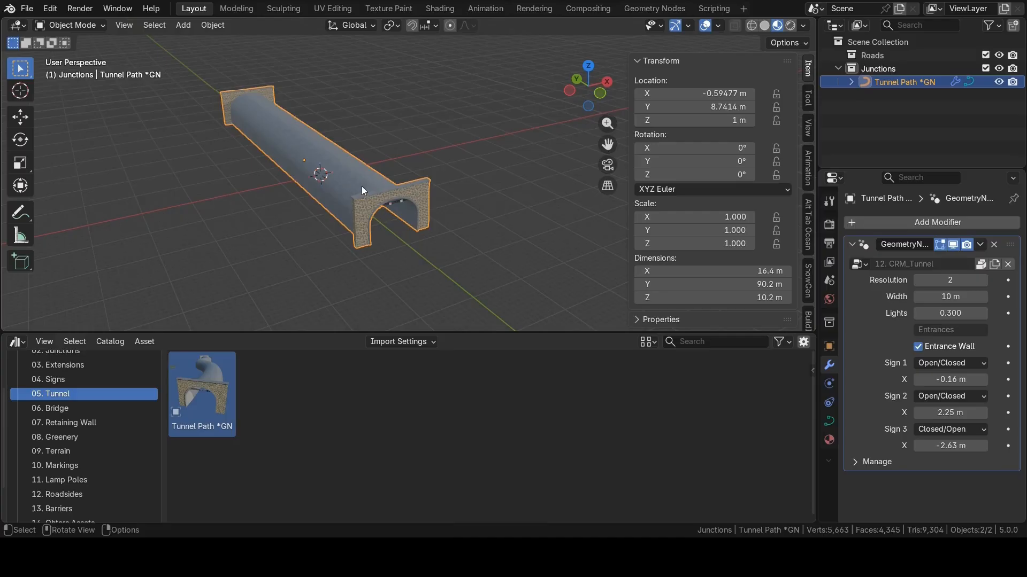
{"action": "scroll", "coordinate": [361, 186], "scroll_direction": "up", "scroll_amount": 5}
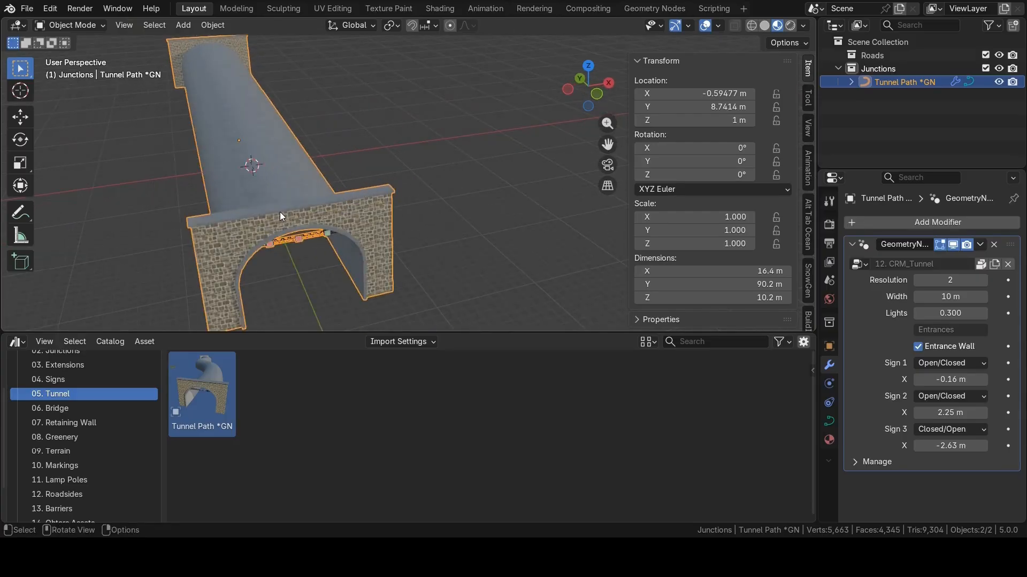
Duplicate the tunnel path in place, keeping the copy at the original position.
{"action": "middle_click_drag", "start_coordinate": [280, 211], "coordinate": [328, 209]}
{"action": "scroll", "coordinate": [328, 208], "scroll_direction": "down", "scroll_amount": 3}
{"action": "key", "text": "shift+d"}
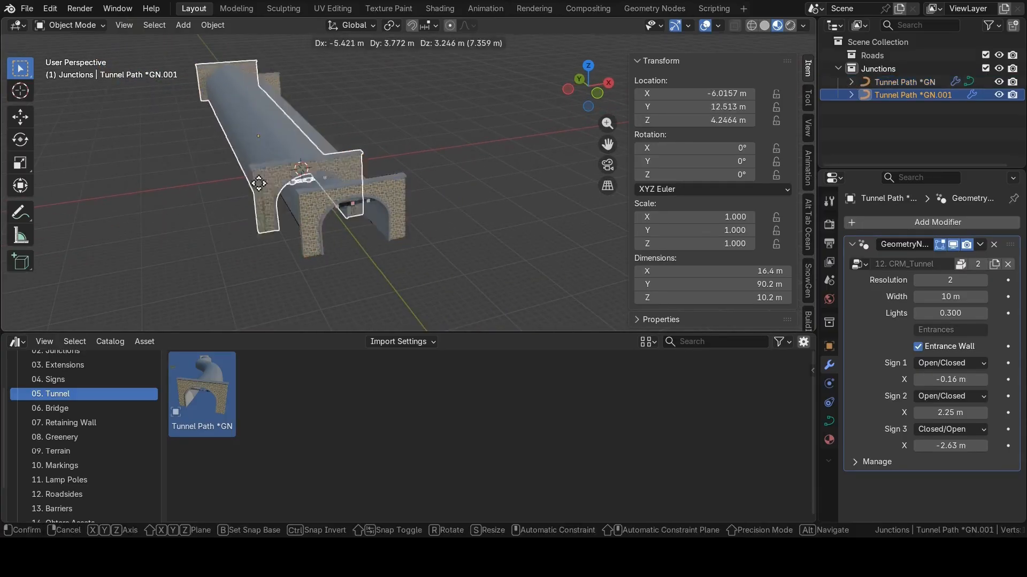
{"action": "right_click", "coordinate": [258, 184]}
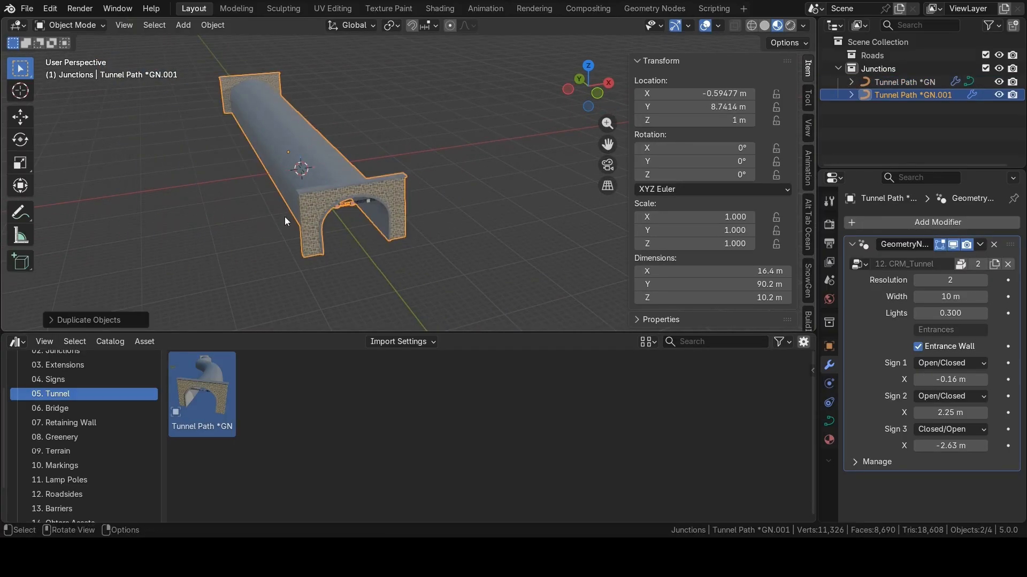
Replace the duplicate tunnel path's modifier with a Geometry Nodes modifier using the 01. CRM Road node group.
{"action": "left_click", "coordinate": [993, 245]}
{"action": "left_click", "coordinate": [882, 226]}
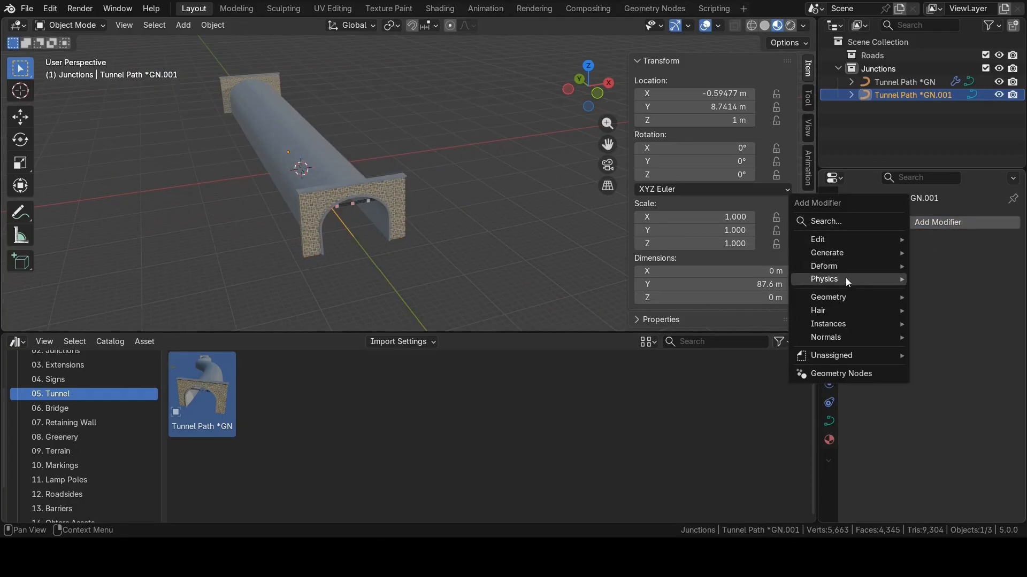
{"action": "left_click", "coordinate": [850, 375]}
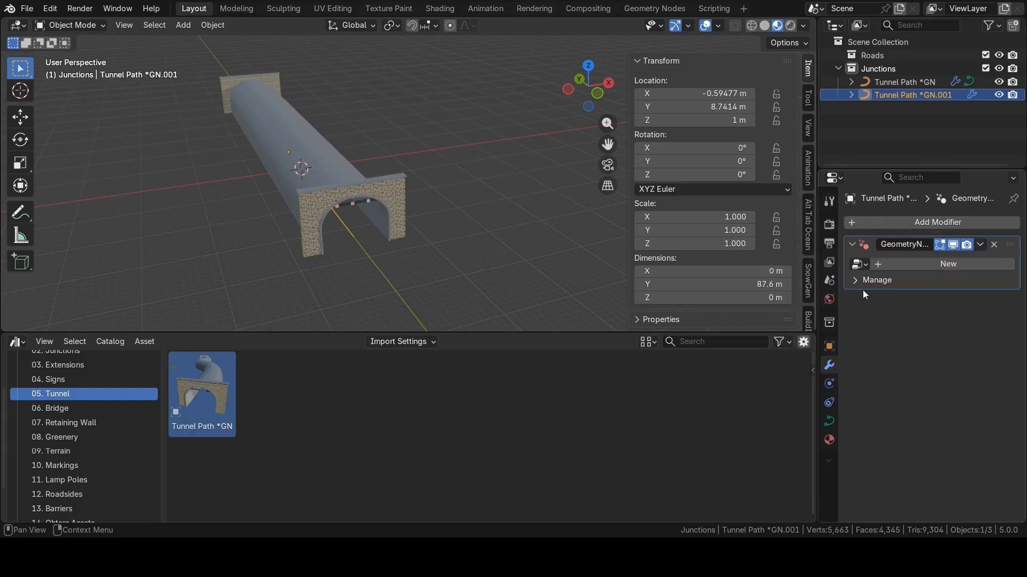
{"action": "left_click", "coordinate": [859, 265]}
{"action": "type", "text": "roa"}
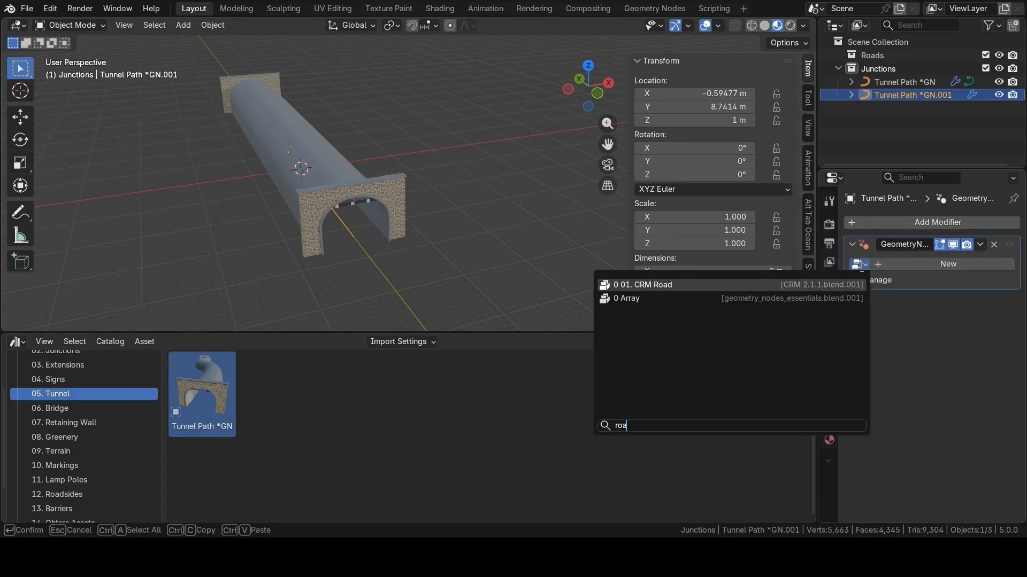
{"action": "left_click", "coordinate": [680, 286]}
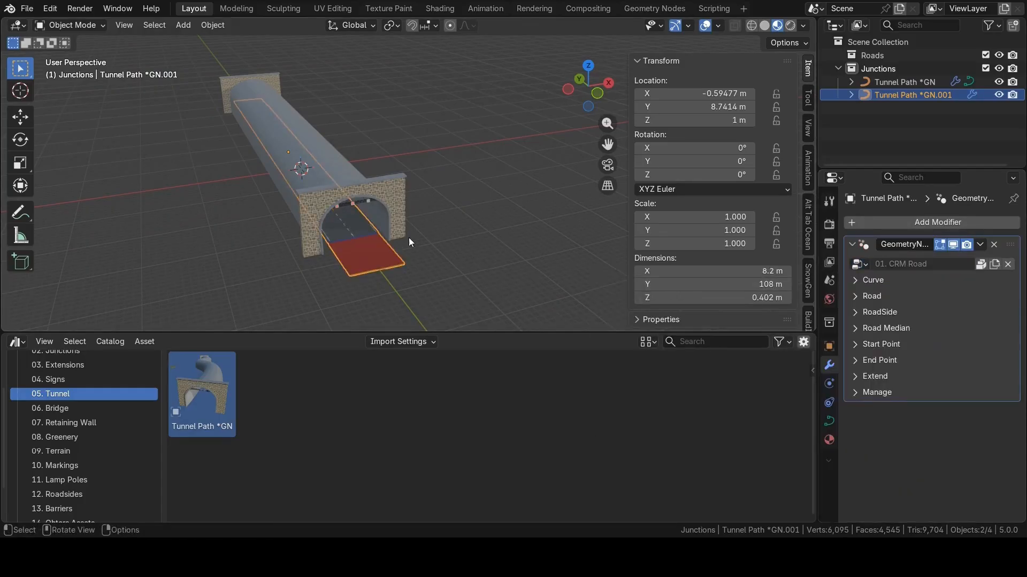
{"action": "left_click", "coordinate": [485, 249]}
{"action": "mouse_move", "coordinate": [484, 249]}
{"action": "middle_mouse_down"}
{"action": "mouse_move", "coordinate": [463, 243]}
{"action": "mouse_move", "coordinate": [475, 246]}
{"action": "mouse_move", "coordinate": [468, 250]}
{"action": "middle_mouse_up"}
Place the Cable-Stayed Bridge *GN asset from the 06. Bridge catalog beside the tunnel.
{"action": "left_click", "coordinate": [85, 409]}
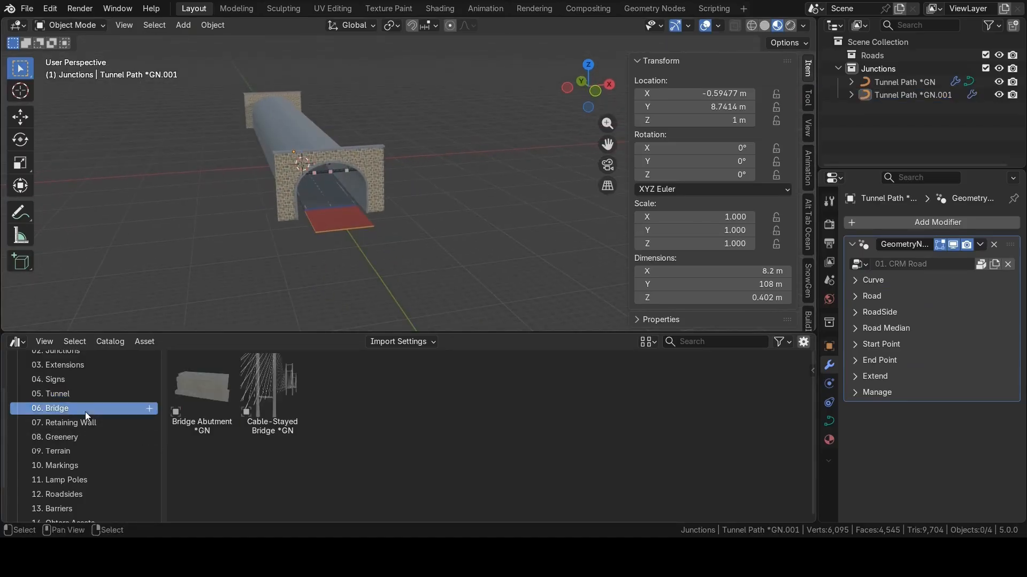
{"action": "scroll", "coordinate": [325, 175], "scroll_direction": "down", "scroll_amount": 5}
{"action": "left_click_drag", "start_coordinate": [273, 393], "coordinate": [458, 221]}
{"action": "scroll", "coordinate": [459, 221], "scroll_direction": "down", "scroll_amount": 4}
{"action": "middle_click_drag", "start_coordinate": [490, 176], "coordinate": [393, 190]}
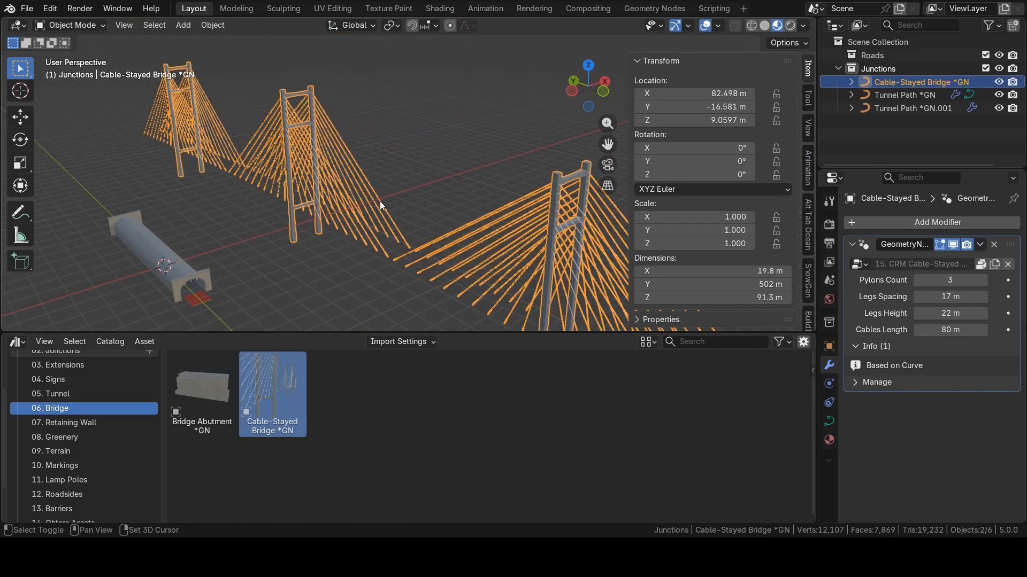
Duplicate the cable-stayed bridge in place and replace the copy's modifier with Geometry Nodes using the 01. CRM Road group.
{"action": "key", "text": "shift+d"}
{"action": "key", "text": "Escape"}
{"action": "left_click", "coordinate": [993, 247]}
{"action": "left_click", "coordinate": [909, 223]}
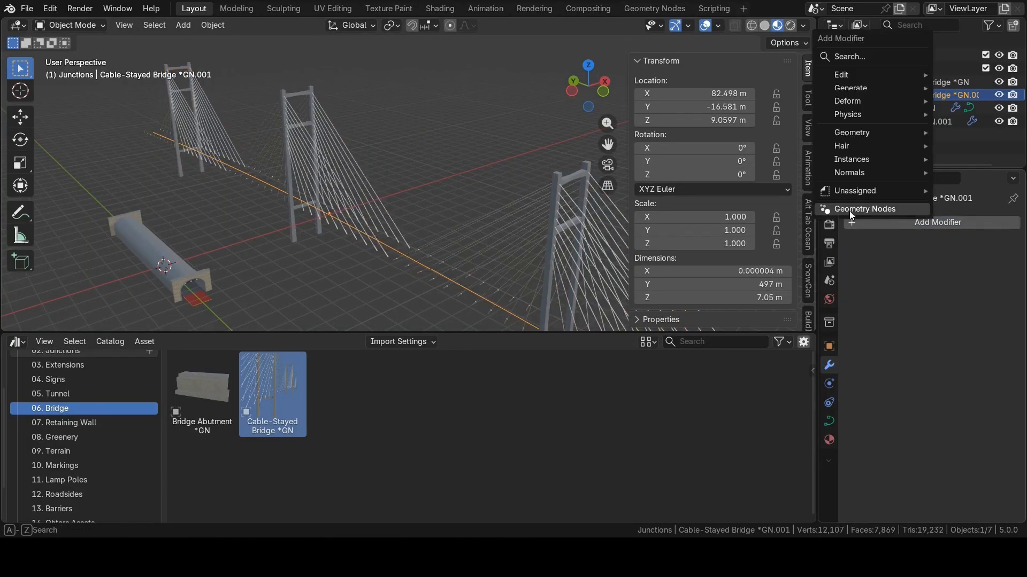
{"action": "left_click", "coordinate": [855, 205]}
{"action": "left_click", "coordinate": [859, 264]}
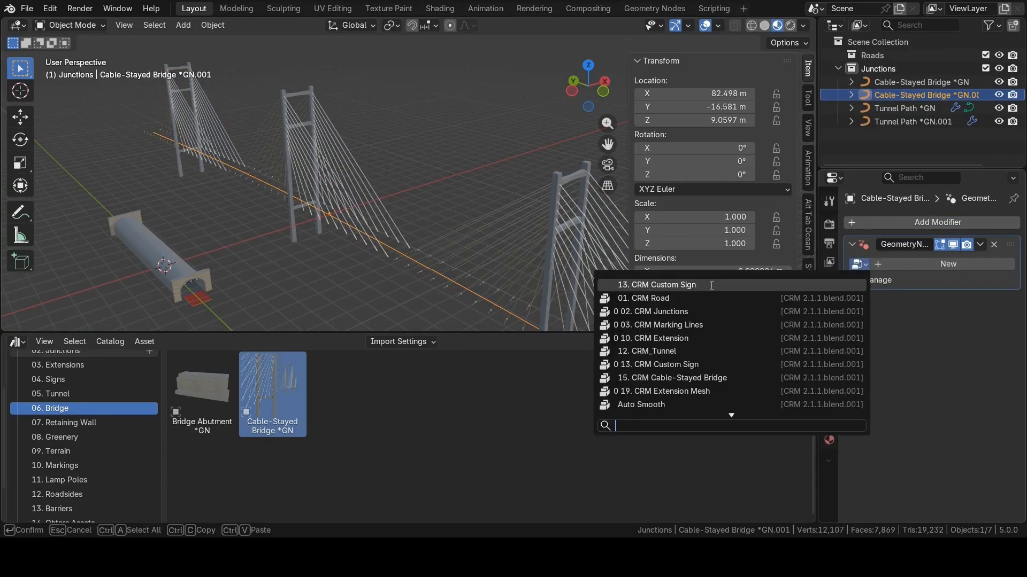
{"action": "type", "text": "r"}
{"action": "left_click", "coordinate": [682, 287]}
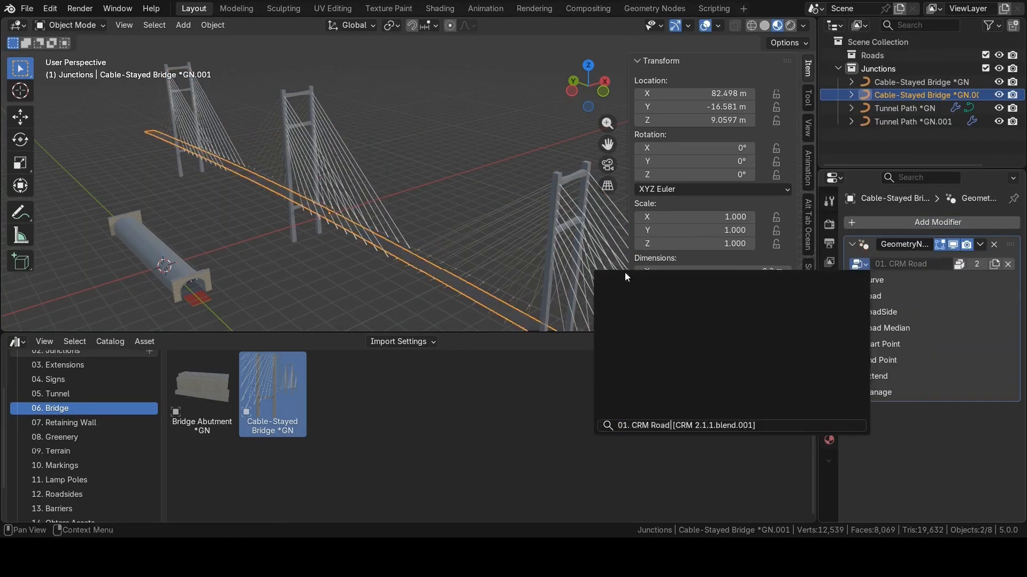
{"action": "left_click", "coordinate": [467, 167]}
{"action": "middle_click_drag", "start_coordinate": [471, 171], "coordinate": [436, 185]}
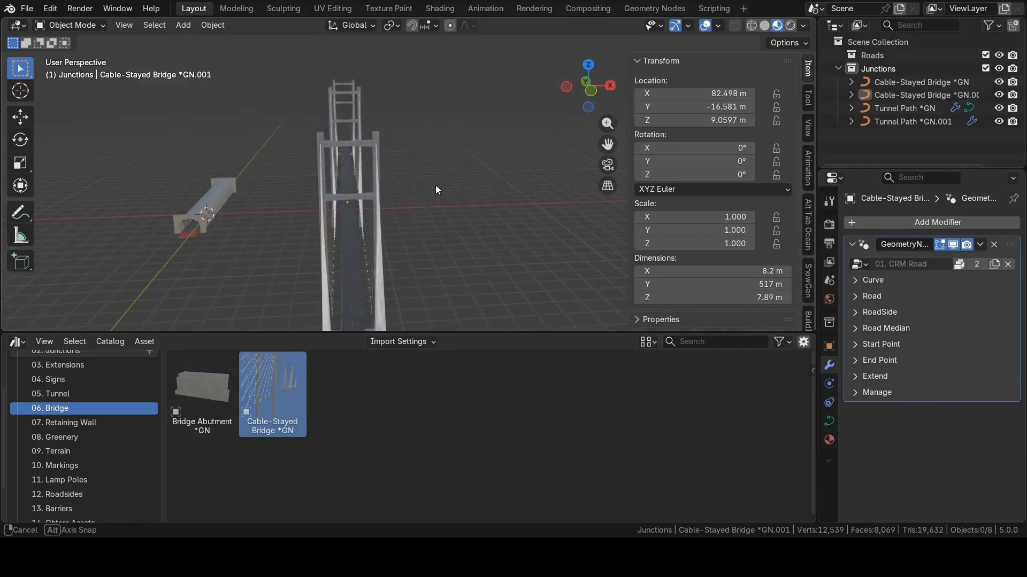
{"action": "left_click", "coordinate": [359, 263]}
{"action": "middle_click_drag", "start_coordinate": [340, 205], "coordinate": [443, 249]}
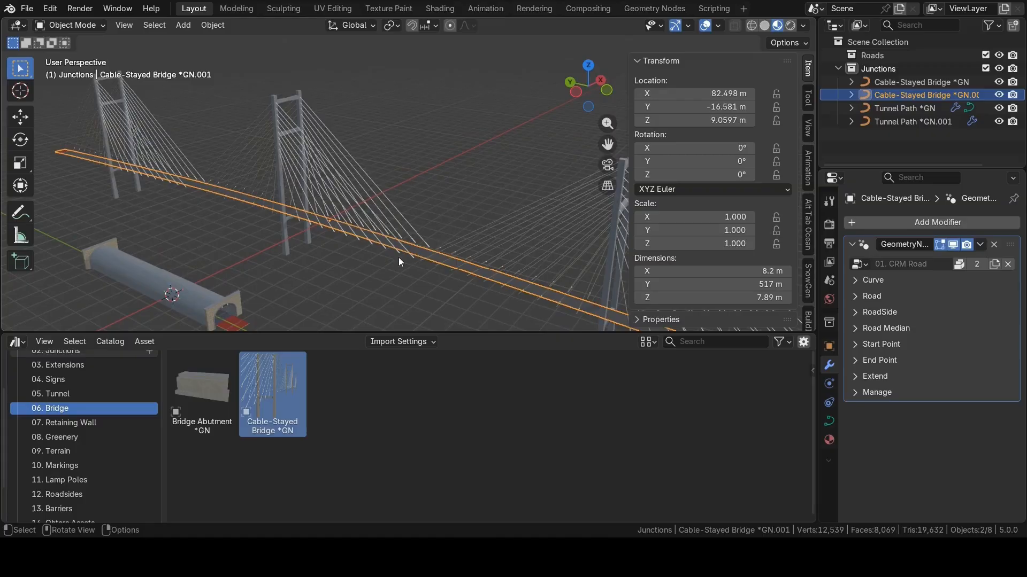
Delete the tunnel, the bridge and their road copies, and hide the viewport sidebar.
{"action": "left_click", "coordinate": [354, 278]}
{"action": "middle_click_drag", "start_coordinate": [354, 278], "coordinate": [434, 301]}
{"action": "left_click_drag", "start_coordinate": [434, 301], "coordinate": [178, 175]}
{"action": "key", "text": "x"}
{"action": "left_click", "coordinate": [178, 175]}
{"action": "middle_click_drag", "start_coordinate": [293, 227], "coordinate": [331, 227]}
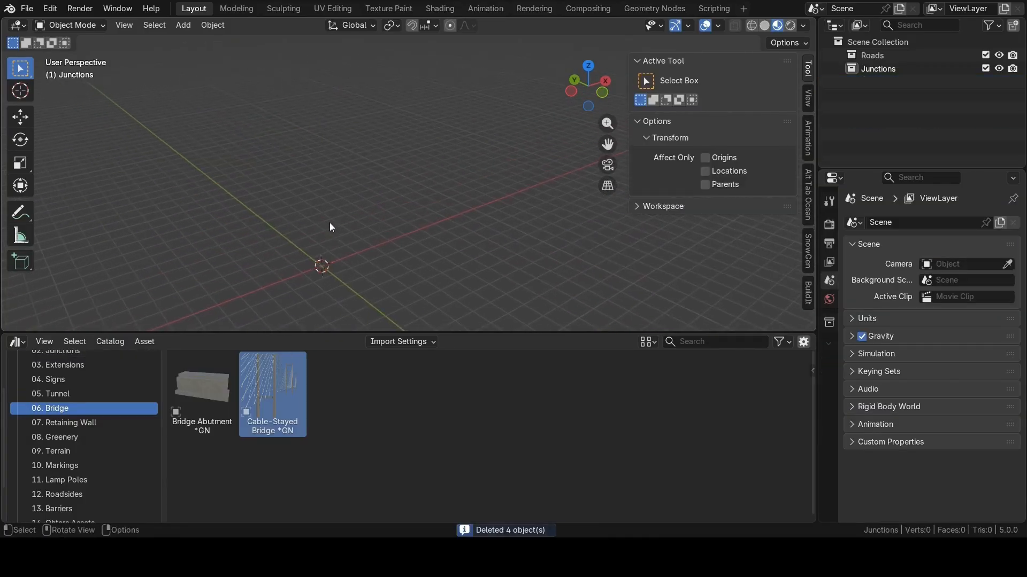
{"action": "key", "text": "n"}
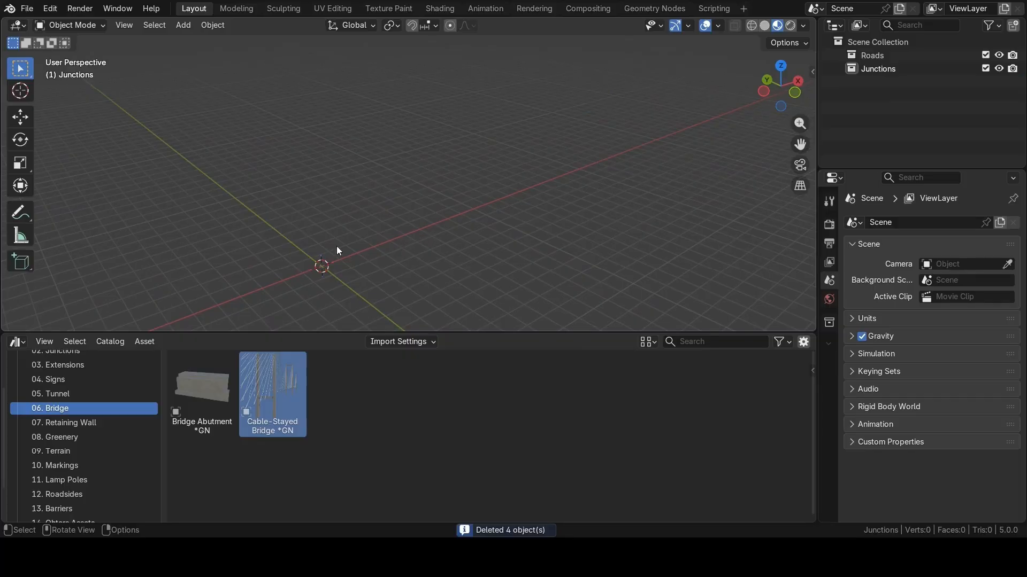
Place the Terrain *GN asset from the 09. Terrain catalog in the empty scene.
{"action": "left_click", "coordinate": [60, 450]}
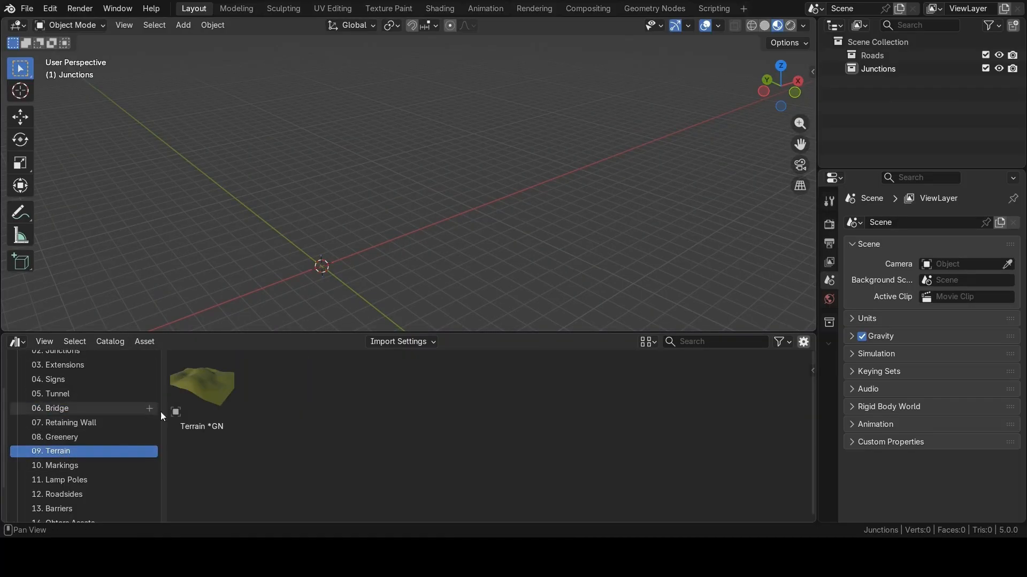
{"action": "left_click", "coordinate": [201, 396]}
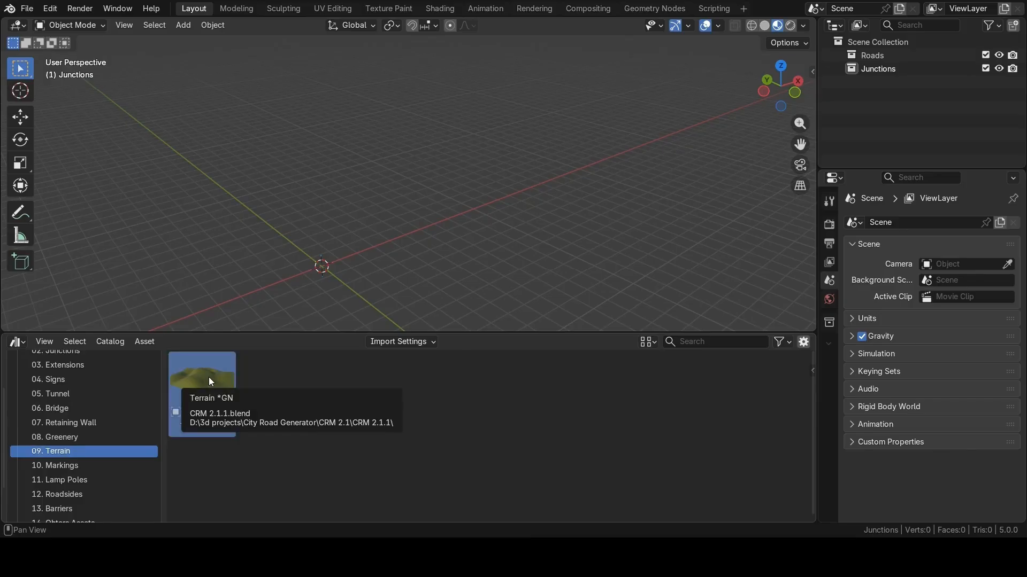
{"action": "left_click_drag", "start_coordinate": [203, 384], "coordinate": [412, 192]}
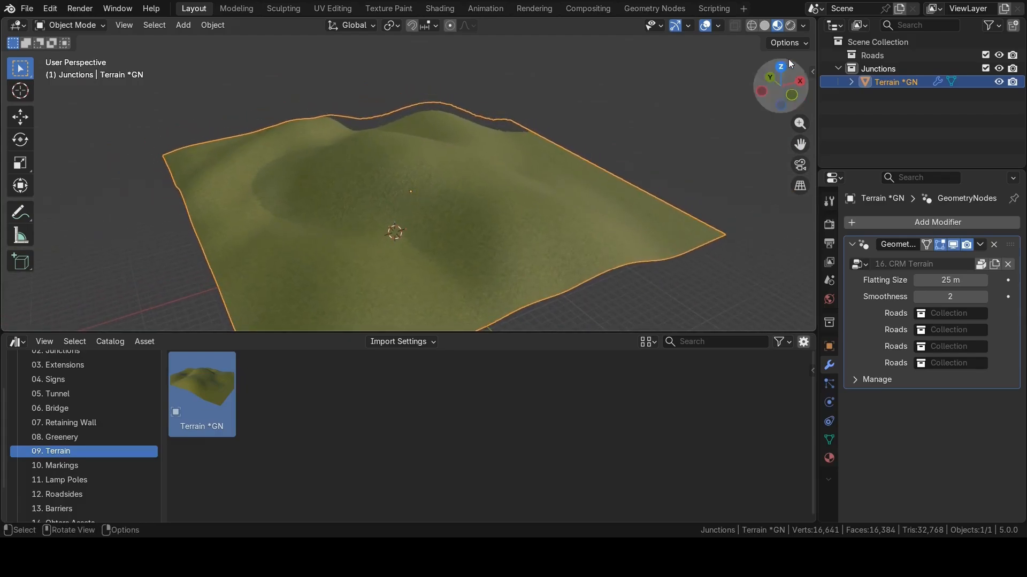
Set the viewport's clip end distance to 10000 m and hide the sidebar.
{"action": "left_click", "coordinate": [813, 71]}
{"action": "left_click", "coordinate": [807, 127]}
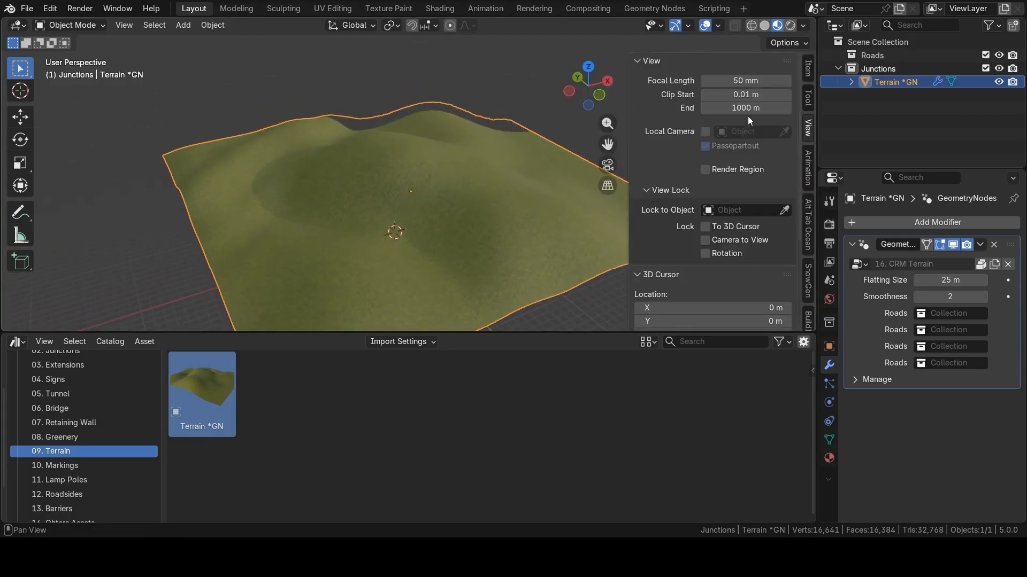
{"action": "left_click", "coordinate": [720, 108]}
{"action": "left_click", "coordinate": [720, 108]}
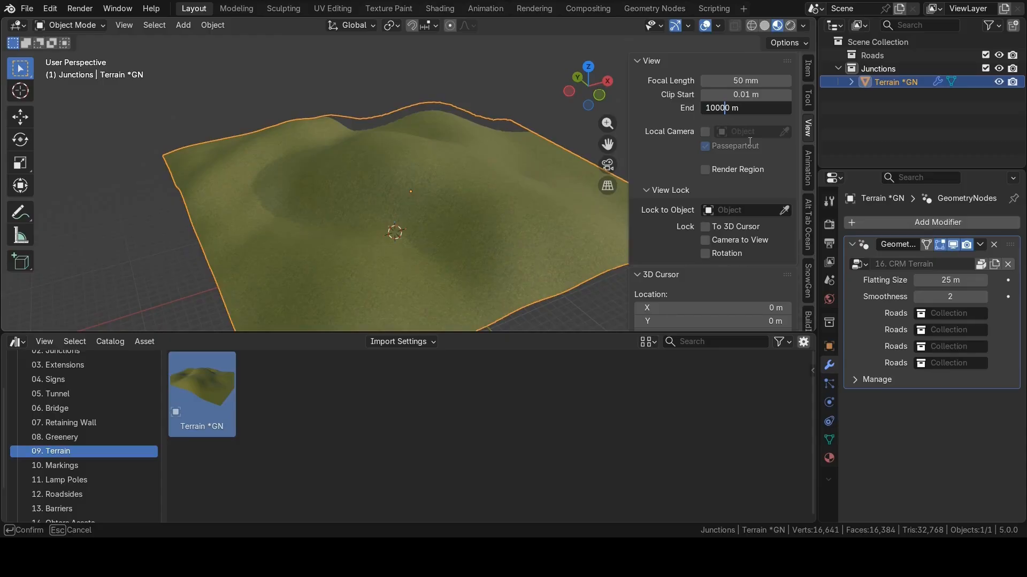
{"action": "type", "text": "0"}
{"action": "key", "text": "Return"}
{"action": "key", "text": "n"}
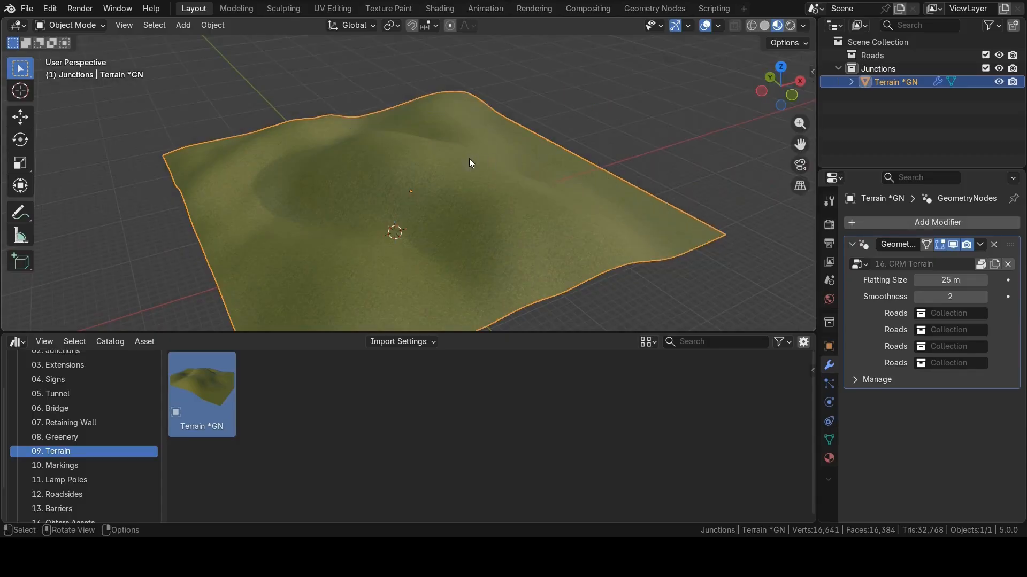
Place the Simple road *GN asset from the 01. Roads catalog on the terrain in top view, inside the Roads collection.
{"action": "middle_click_drag", "start_coordinate": [470, 159], "coordinate": [416, 181]}
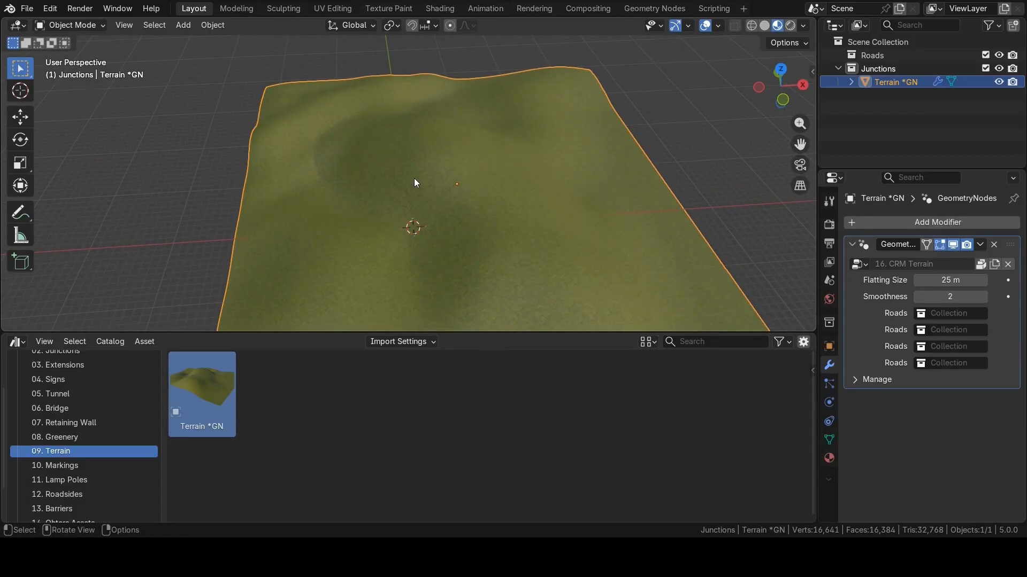
{"action": "key", "text": "KP_7"}
{"action": "scroll", "coordinate": [415, 184], "scroll_direction": "down", "scroll_amount": 3}
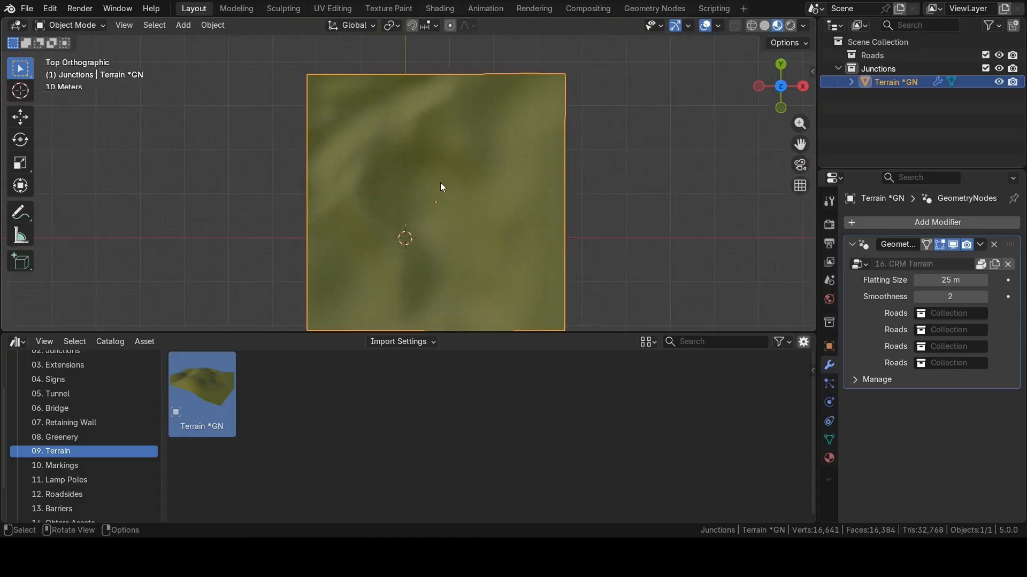
{"action": "middle_click_drag", "start_coordinate": [441, 183], "coordinate": [441, 167], "text": "shift"}
{"action": "left_click", "coordinate": [881, 55]}
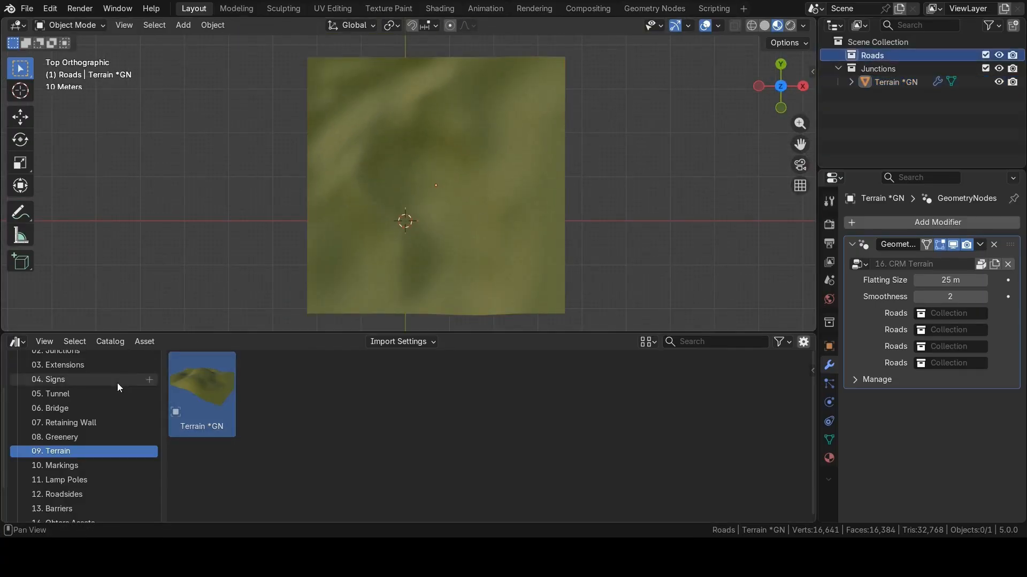
{"action": "scroll", "coordinate": [83, 406], "scroll_direction": "up", "scroll_amount": 5}
{"action": "left_click", "coordinate": [80, 399]}
{"action": "left_click_drag", "start_coordinate": [202, 393], "coordinate": [524, 181]}
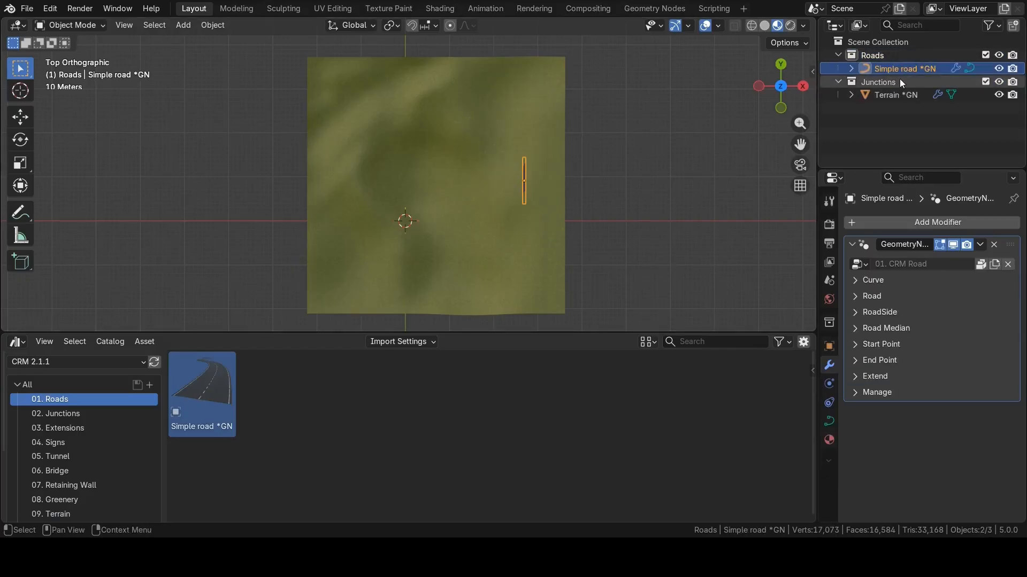
Make the curve data of the Simple road *GN object local.
{"action": "left_click", "coordinate": [850, 68]}
{"action": "right_click", "coordinate": [906, 81]}
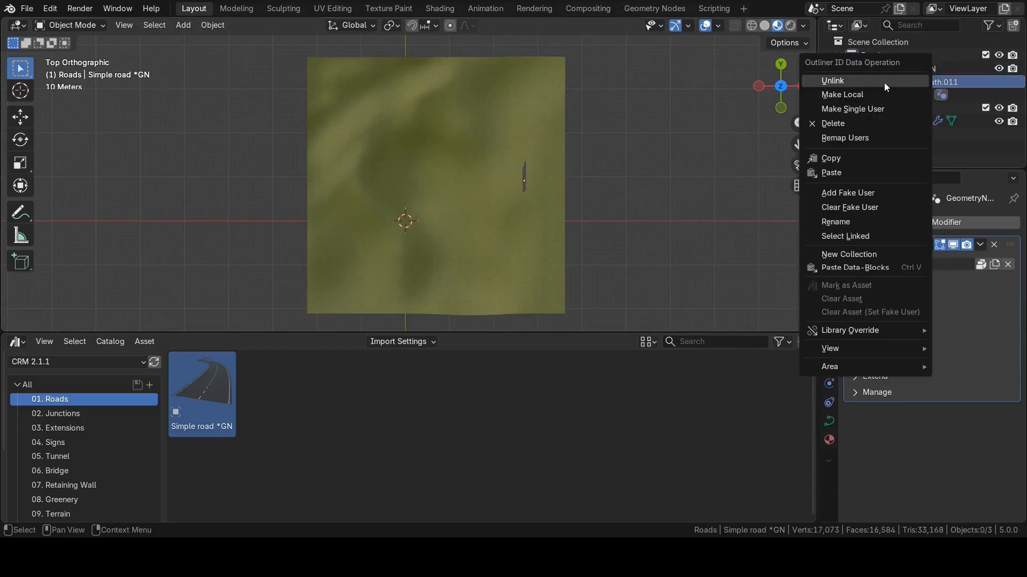
{"action": "left_click", "coordinate": [855, 95]}
Draw a freehand curve in the road object, arching around three sides of the terrain near its edges.
{"action": "left_click", "coordinate": [524, 180]}
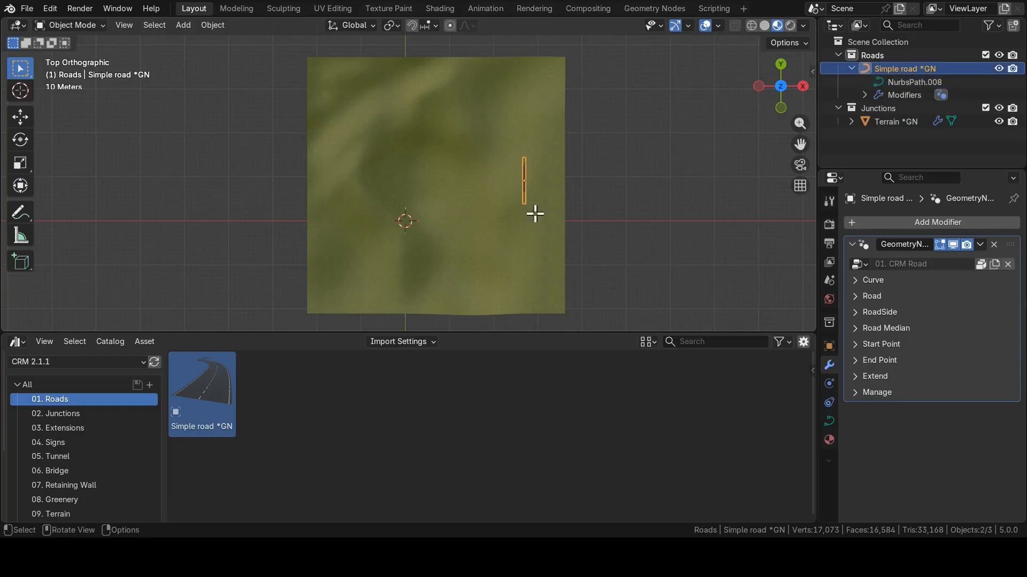
{"action": "key", "text": "Tab"}
{"action": "left_click", "coordinate": [21, 261]}
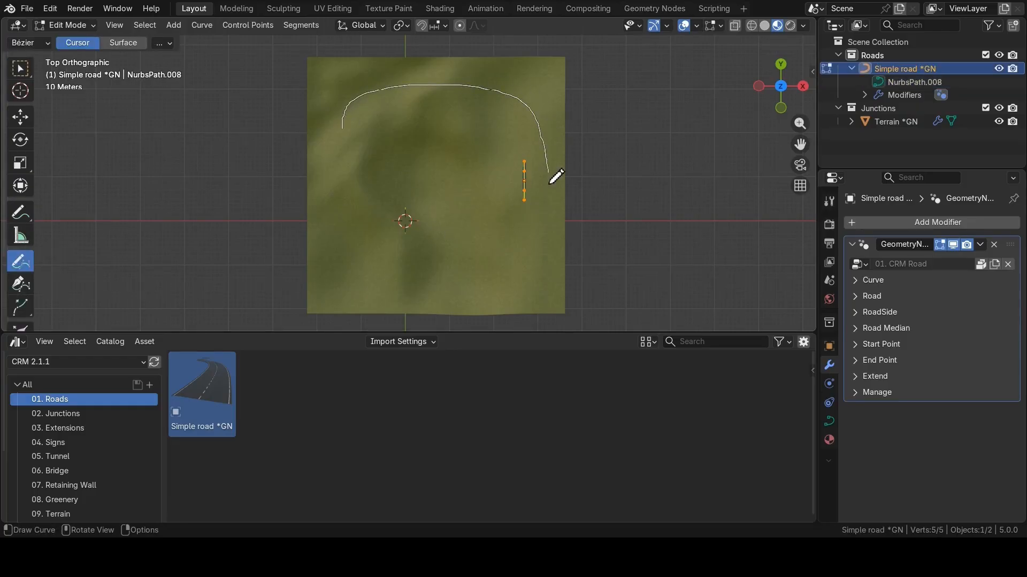
{"action": "left_click_drag", "start_coordinate": [550, 235], "coordinate": [545, 251]}
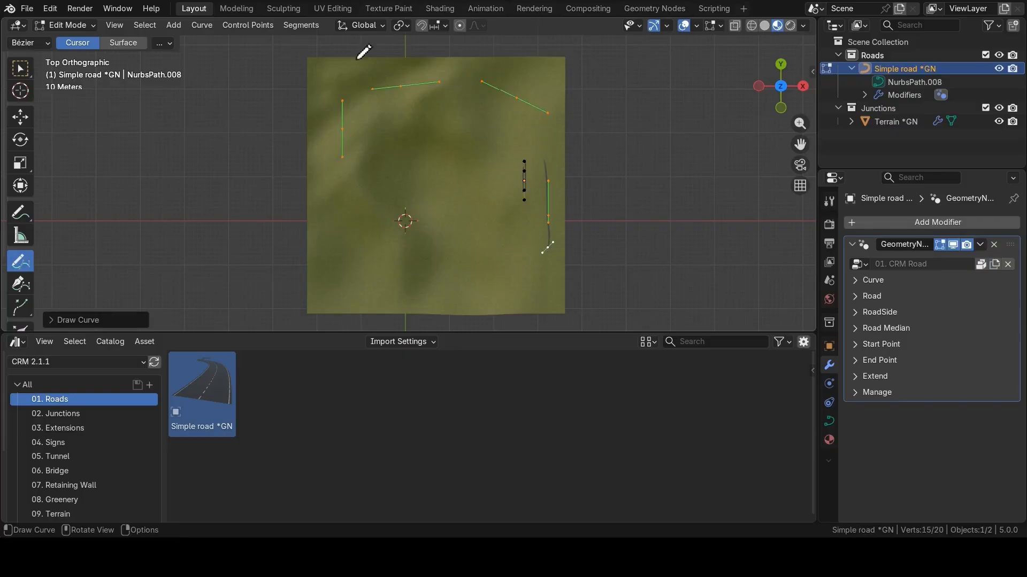
{"action": "key", "text": "w"}
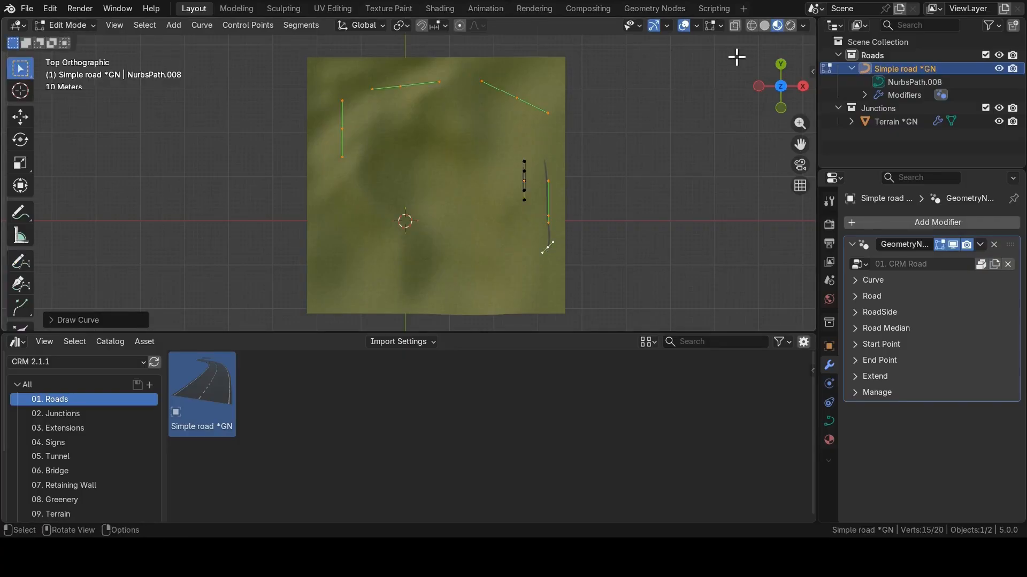
Delete the road's original short straight spline in wireframe view, leaving only the drawn curve.
{"action": "left_click", "coordinate": [751, 25]}
{"action": "left_click_drag", "start_coordinate": [512, 145], "coordinate": [538, 227]}
{"action": "key", "text": "x"}
{"action": "left_click", "coordinate": [514, 216]}
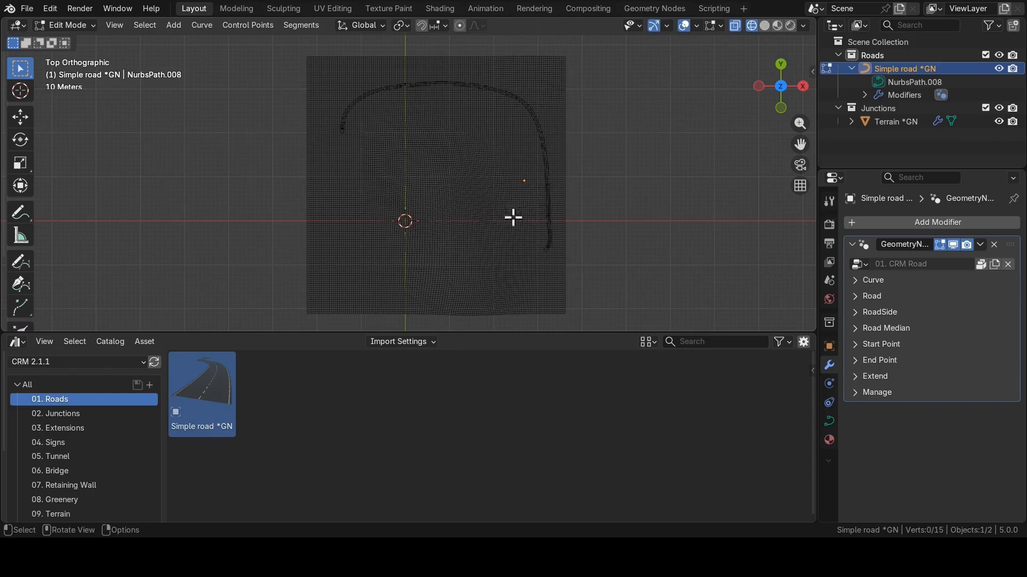
{"action": "key", "text": "Tab"}
Switch to solid shading and raise the road curve's control point at the first bend about 18 m along Z.
{"action": "middle_click_drag", "start_coordinate": [364, 117], "coordinate": [556, 90]}
{"action": "left_click", "coordinate": [764, 25]}
{"action": "mouse_move", "coordinate": [465, 140]}
{"action": "middle_mouse_down"}
{"action": "mouse_move", "coordinate": [579, 104]}
{"action": "mouse_move", "coordinate": [438, 211]}
{"action": "mouse_move", "coordinate": [392, 231]}
{"action": "middle_mouse_up"}
{"action": "key", "text": "Tab"}
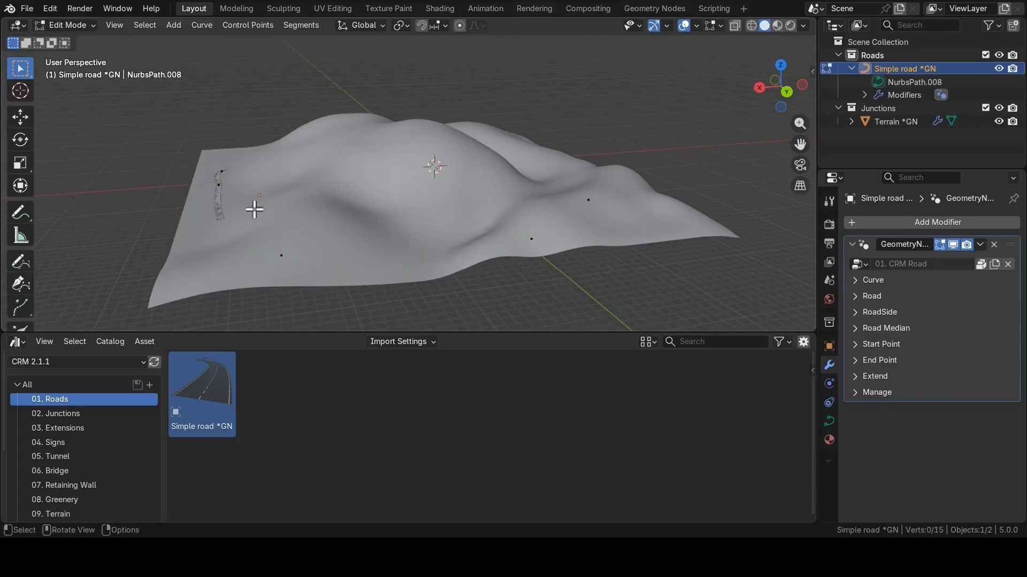
{"action": "middle_click_drag", "start_coordinate": [255, 209], "coordinate": [380, 172]}
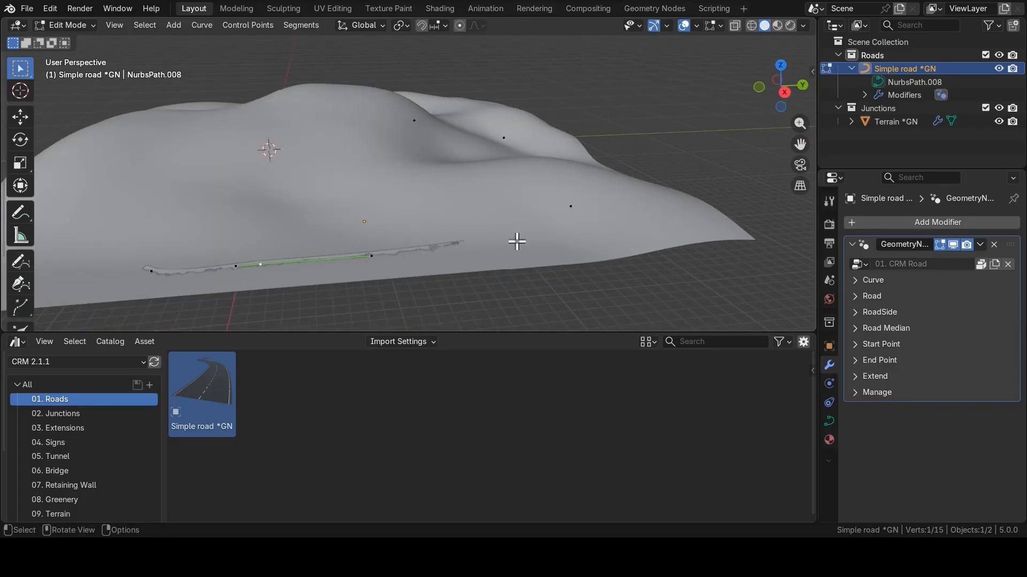
{"action": "middle_click_drag", "start_coordinate": [606, 203], "coordinate": [470, 197]}
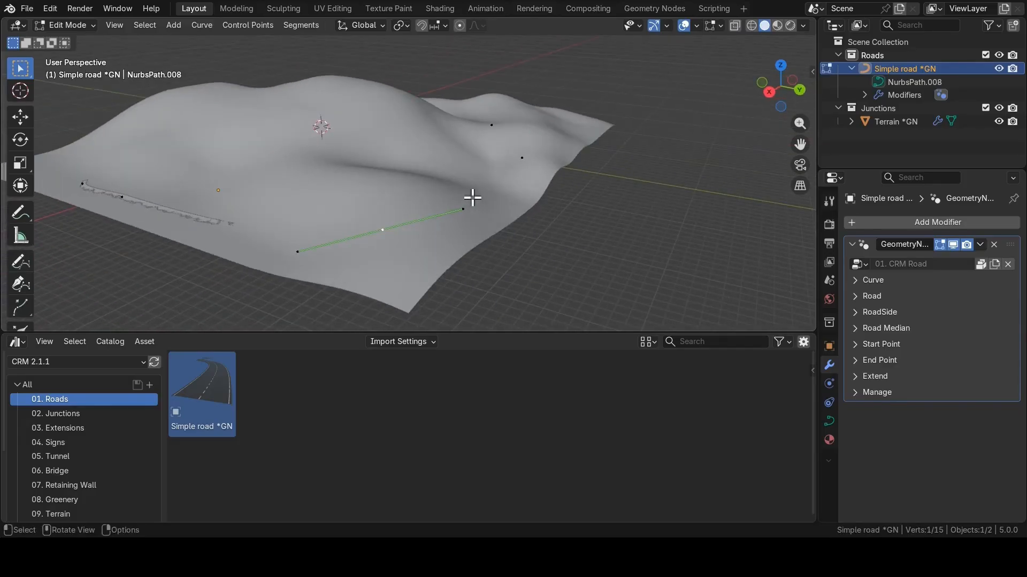
{"action": "key", "text": "g"}
{"action": "key", "text": "z"}
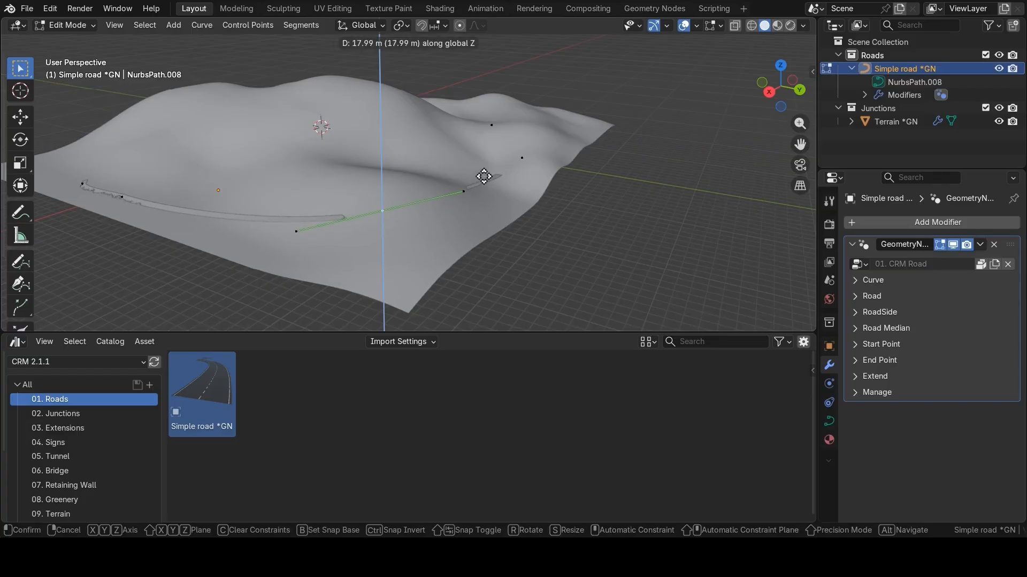
{"action": "left_click", "coordinate": [484, 177]}
Raise the next control point of the road curve along Z above the terrain surface.
{"action": "middle_click_drag", "start_coordinate": [580, 196], "coordinate": [514, 201]}
{"action": "left_click", "coordinate": [555, 207]}
{"action": "key", "text": "g"}
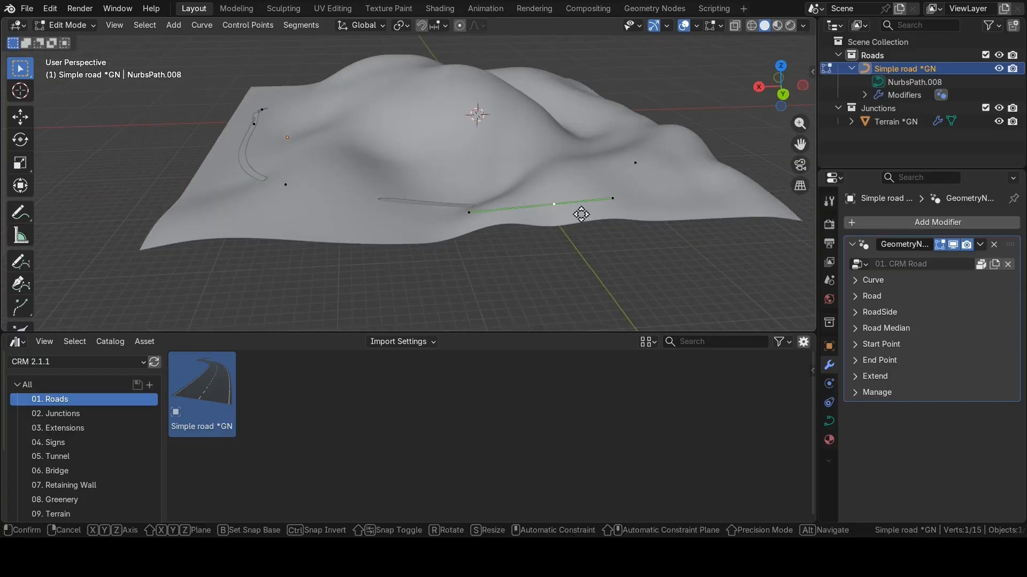
{"action": "key", "text": "z"}
{"action": "left_click", "coordinate": [582, 194]}
Raise the control point at the far end of the road curve about 23 m along Z and leave Edit Mode.
{"action": "middle_click_drag", "start_coordinate": [583, 194], "coordinate": [642, 214]}
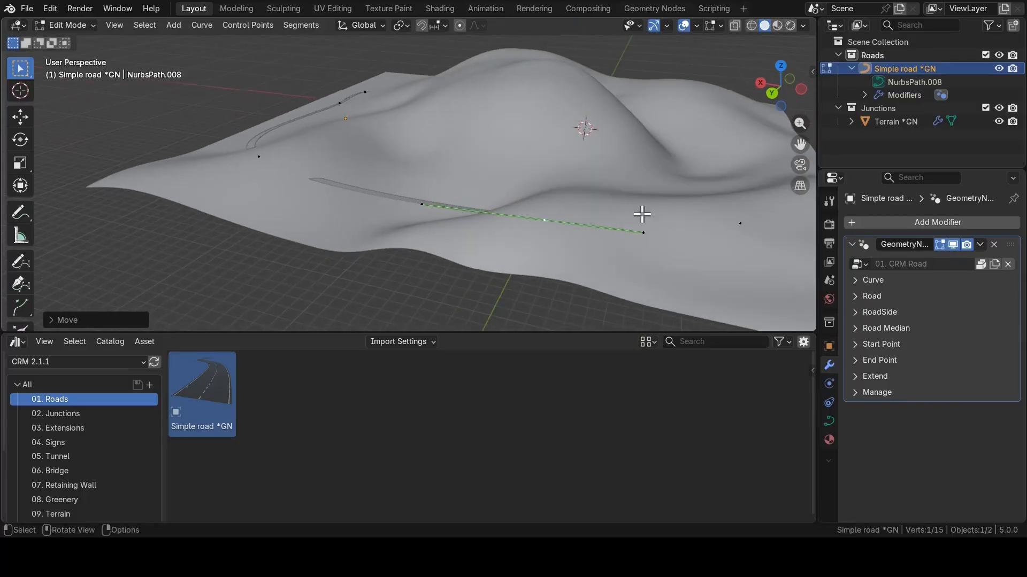
{"action": "middle_click_drag", "start_coordinate": [717, 223], "coordinate": [589, 218]}
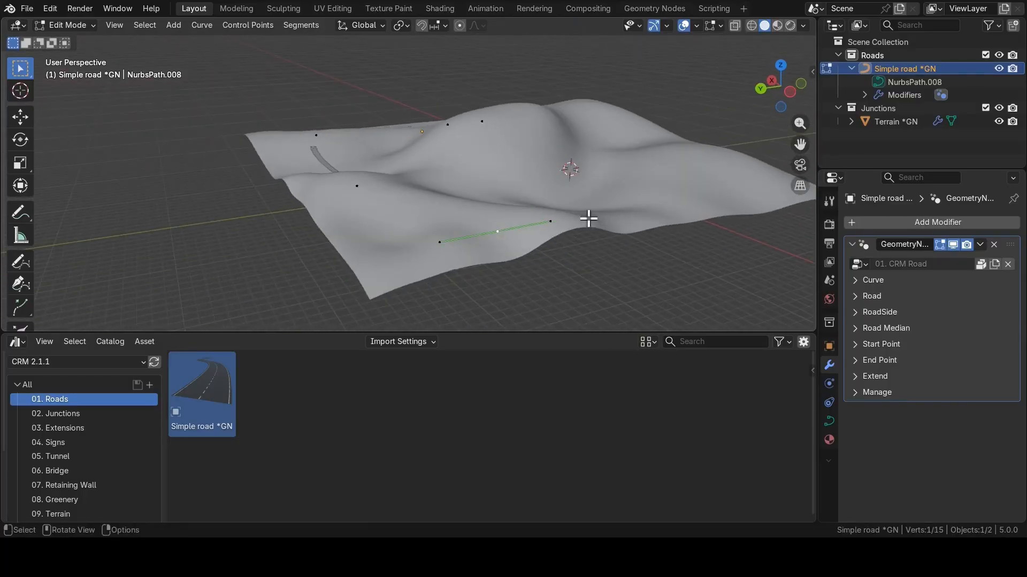
{"action": "key", "text": "g"}
{"action": "key", "text": "z"}
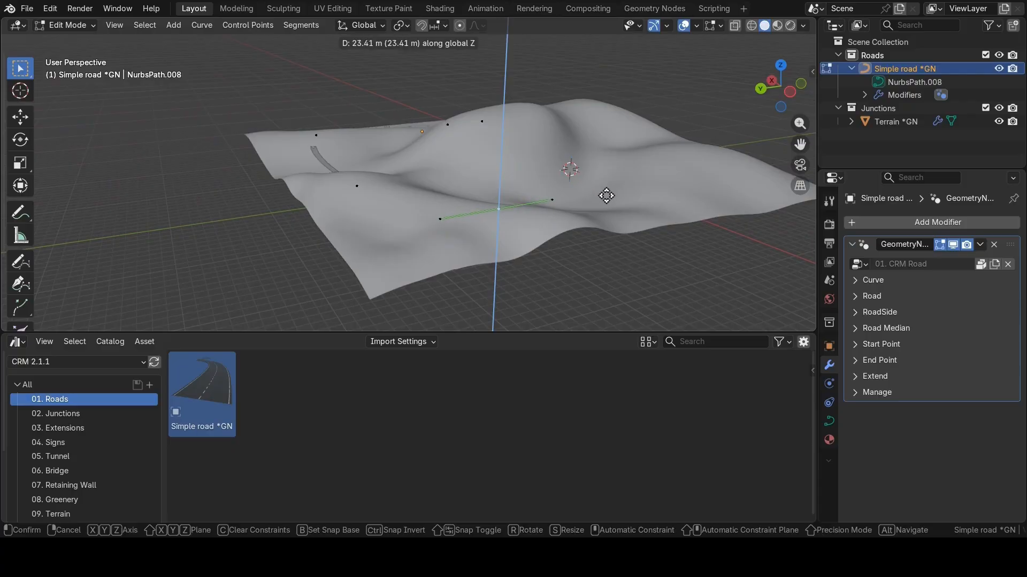
{"action": "left_click", "coordinate": [610, 194]}
{"action": "key", "text": "Tab"}
{"action": "middle_click_drag", "start_coordinate": [596, 201], "coordinate": [506, 202]}
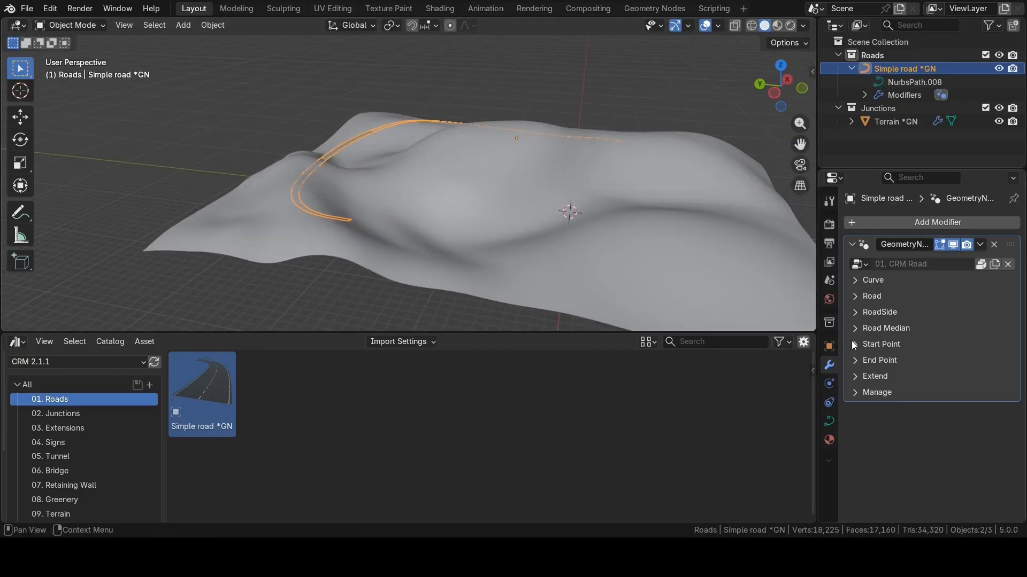
Enable Pull Terrain on the road and assign the Roads collection to the terrain modifier's first Roads input.
{"action": "left_click", "coordinate": [855, 281]}
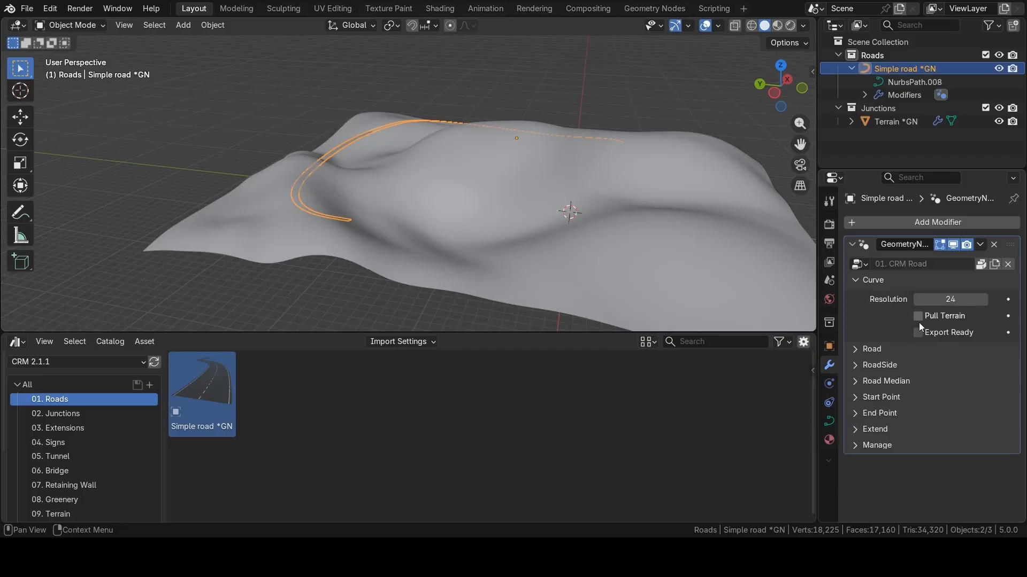
{"action": "middle_click_drag", "start_coordinate": [410, 137], "coordinate": [357, 131]}
{"action": "left_click", "coordinate": [357, 131]}
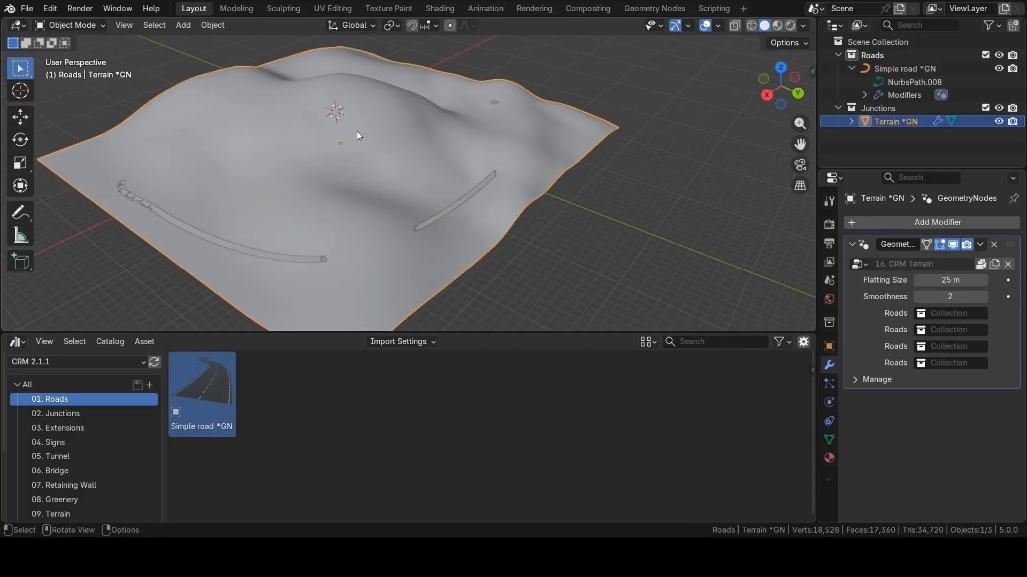
{"action": "left_click", "coordinate": [946, 313]}
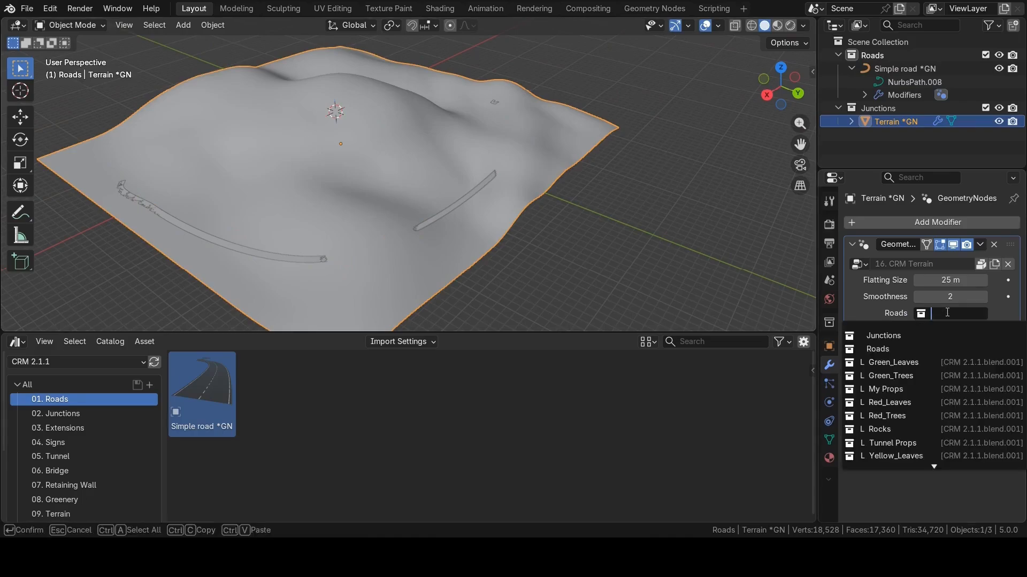
{"action": "left_click", "coordinate": [909, 348]}
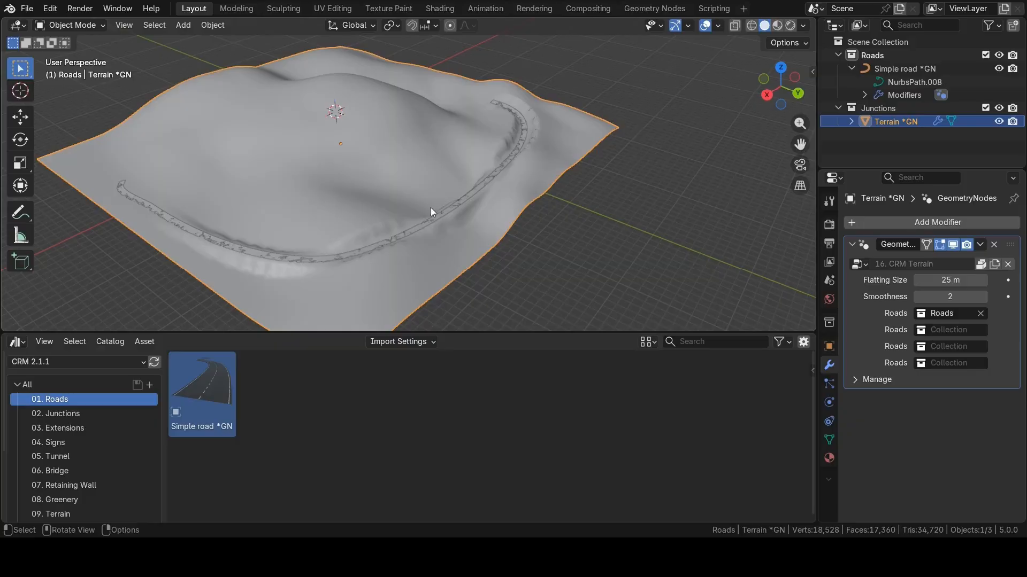
Select the road and switch the viewport to Material Preview shading.
{"action": "left_click", "coordinate": [412, 230]}
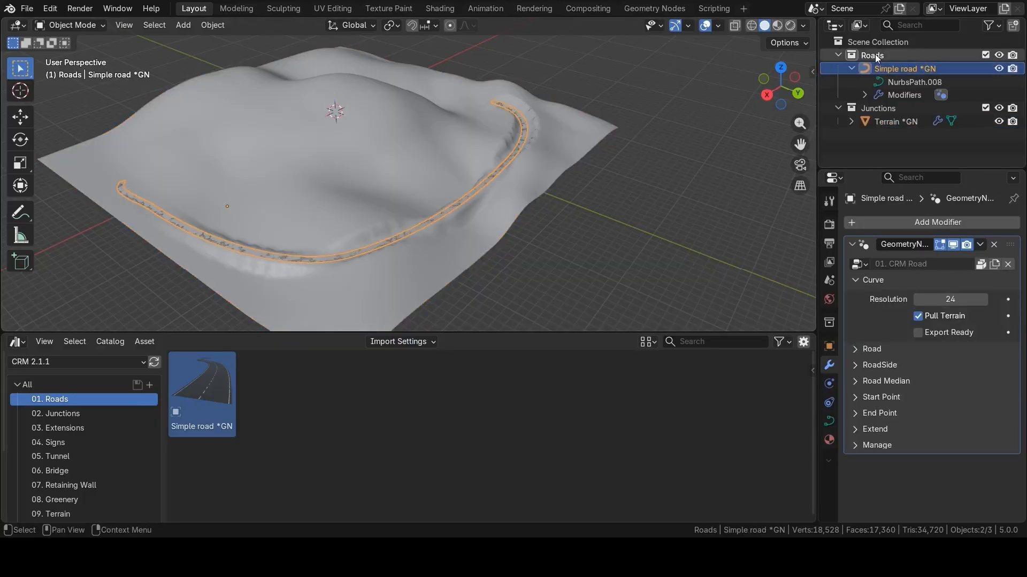
{"action": "middle_click_drag", "start_coordinate": [374, 161], "coordinate": [734, 73]}
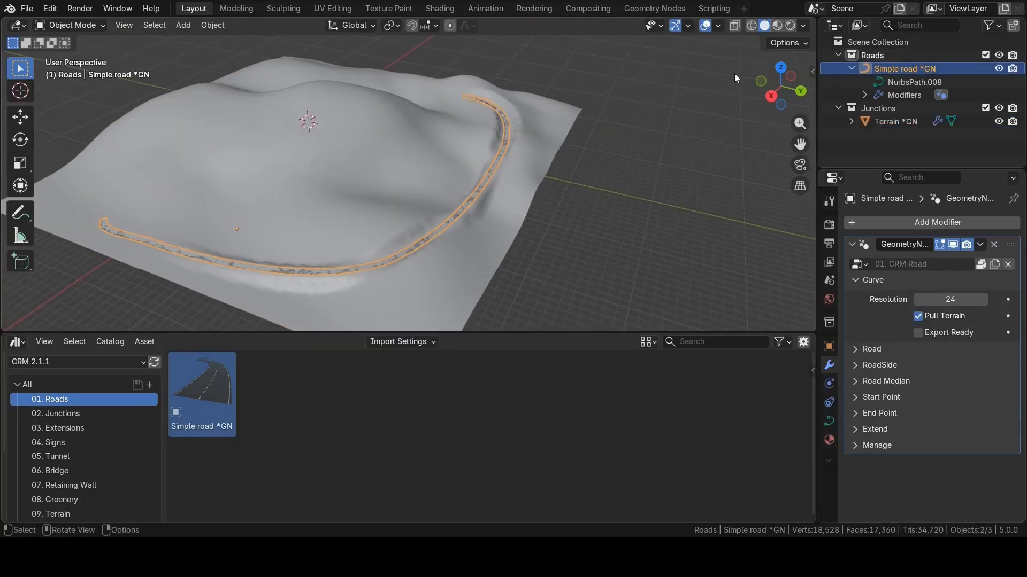
{"action": "left_click", "coordinate": [778, 25]}
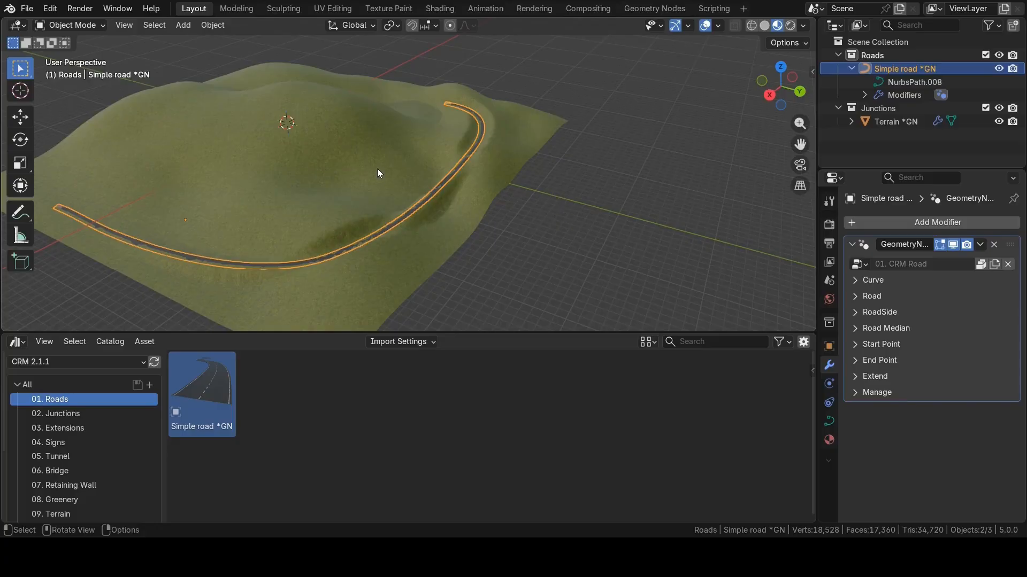
Set the terrain modifier's Flatting Size to 32.5 m and Smoothness to 3.
{"action": "left_click", "coordinate": [378, 169]}
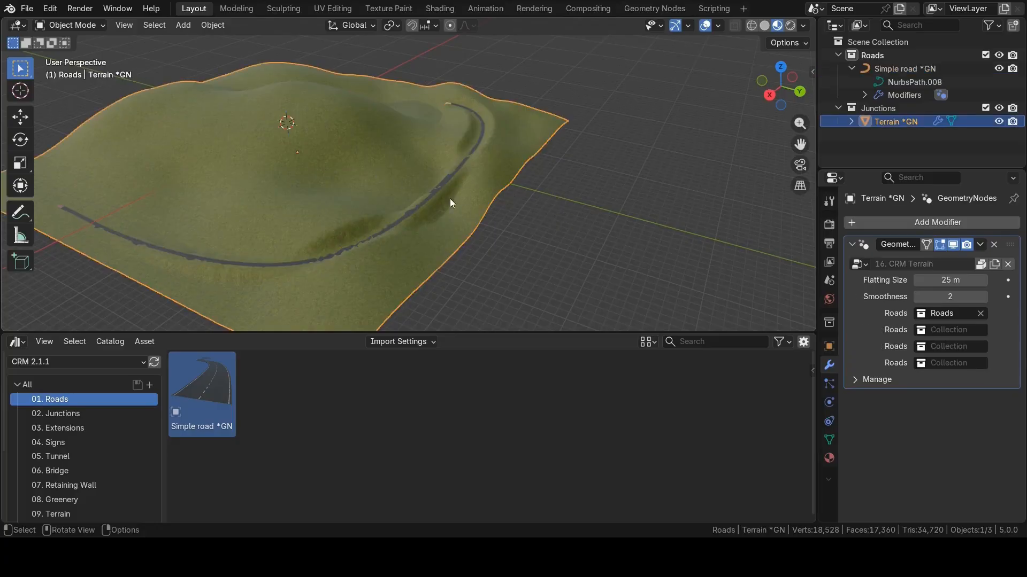
{"action": "scroll", "coordinate": [450, 202], "scroll_direction": "up", "scroll_amount": 5}
{"action": "middle_click_drag", "start_coordinate": [490, 216], "coordinate": [350, 152]}
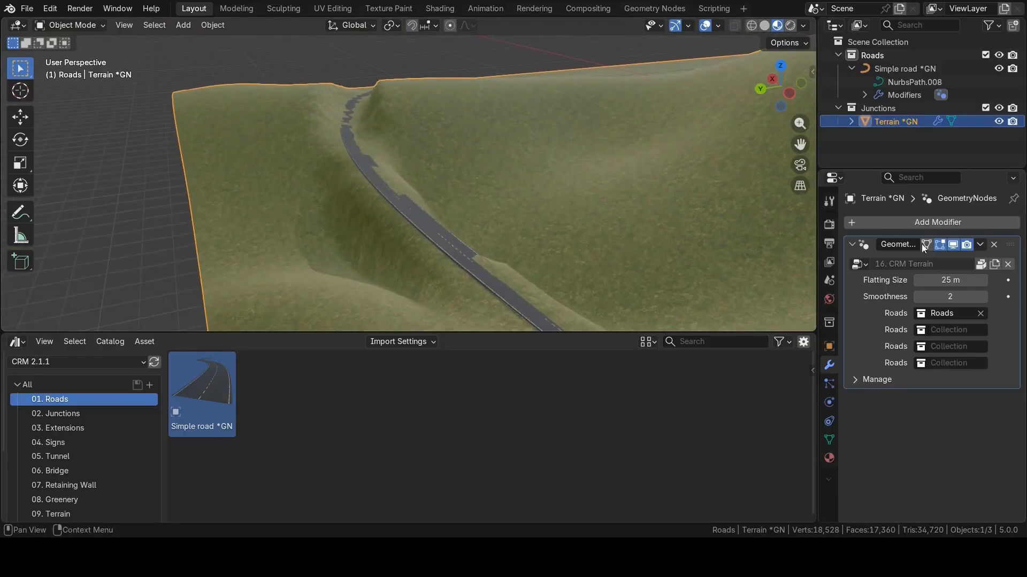
{"action": "left_click_drag", "start_coordinate": [955, 296], "coordinate": [959, 281]}
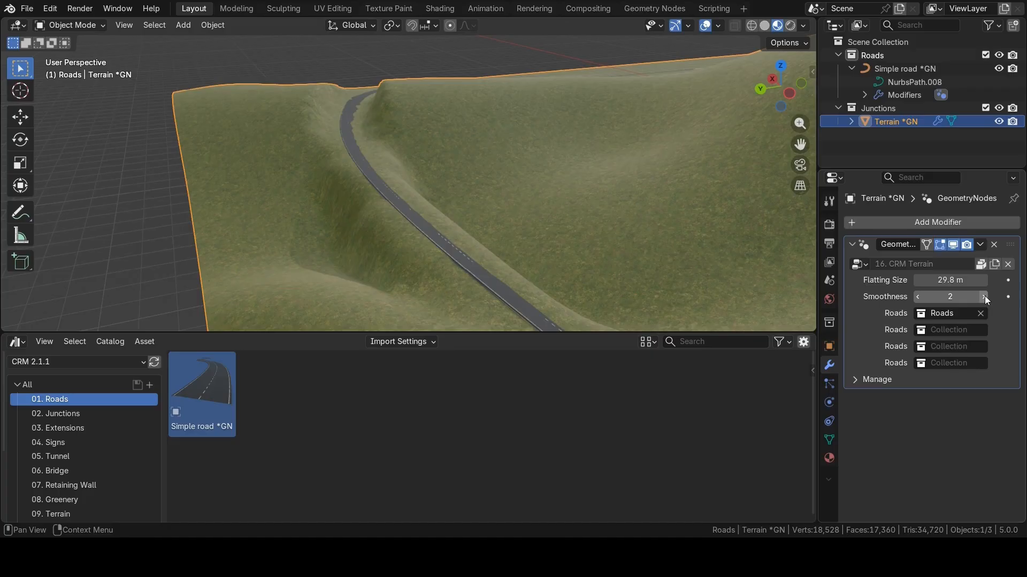
{"action": "left_click", "coordinate": [984, 297]}
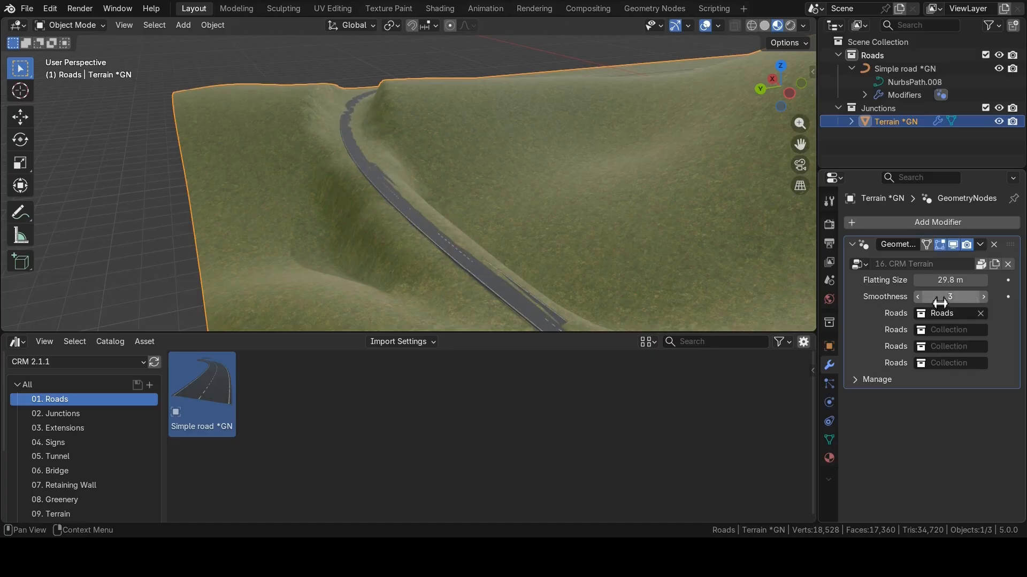
{"action": "left_click_drag", "start_coordinate": [945, 280], "coordinate": [946, 280]}
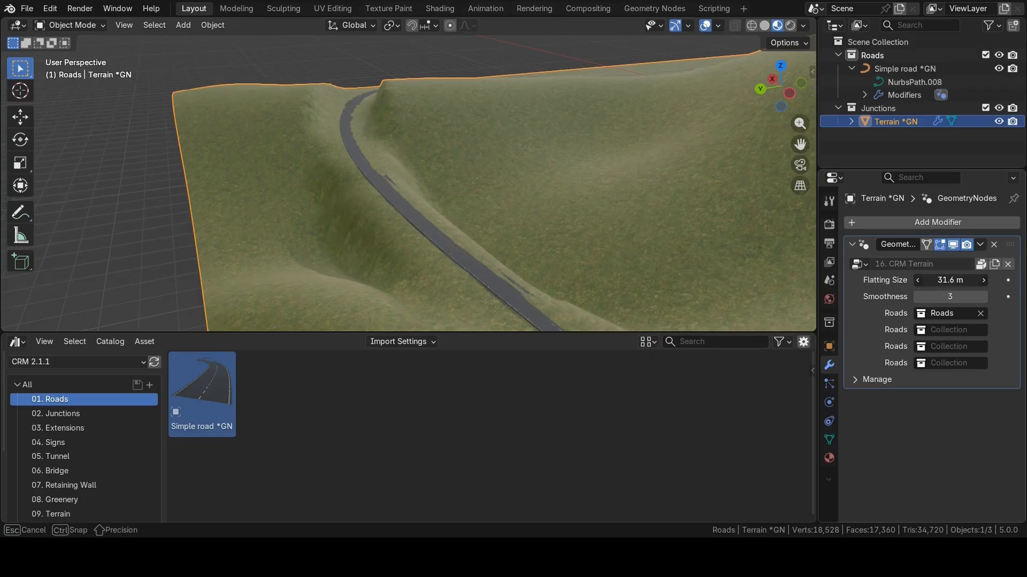
{"action": "left_click_drag", "start_coordinate": [950, 280], "coordinate": [951, 280]}
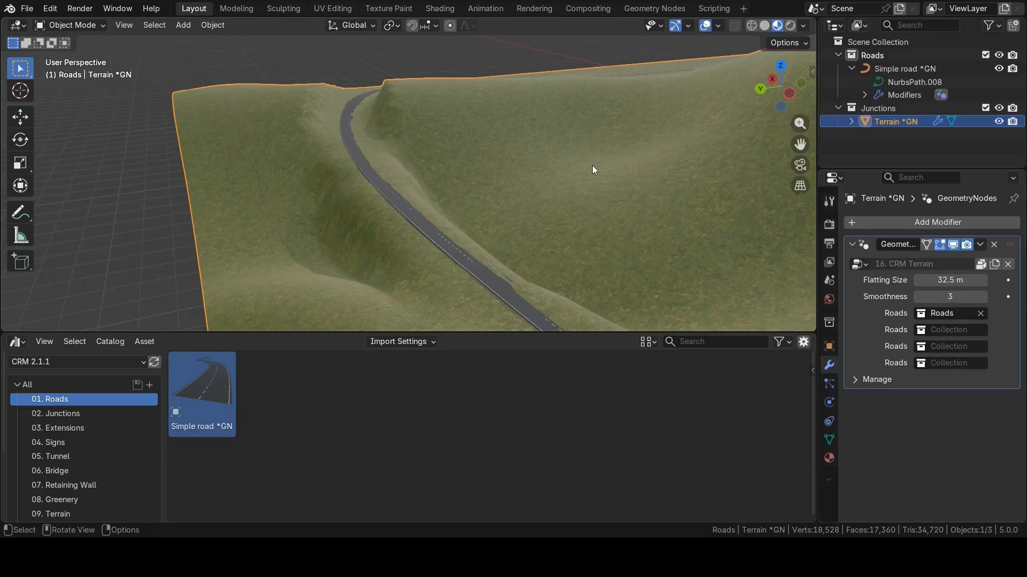
Select the road and reset its X, Y and Z rotation to 0.
{"action": "scroll", "coordinate": [471, 196], "scroll_direction": "up", "scroll_amount": 6}
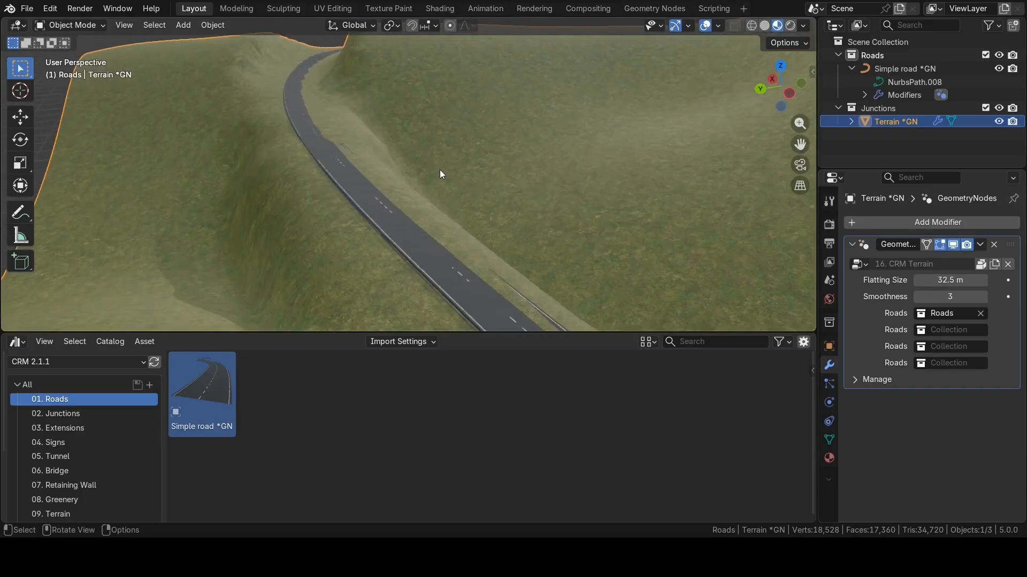
{"action": "middle_click_drag", "start_coordinate": [418, 158], "coordinate": [349, 118]}
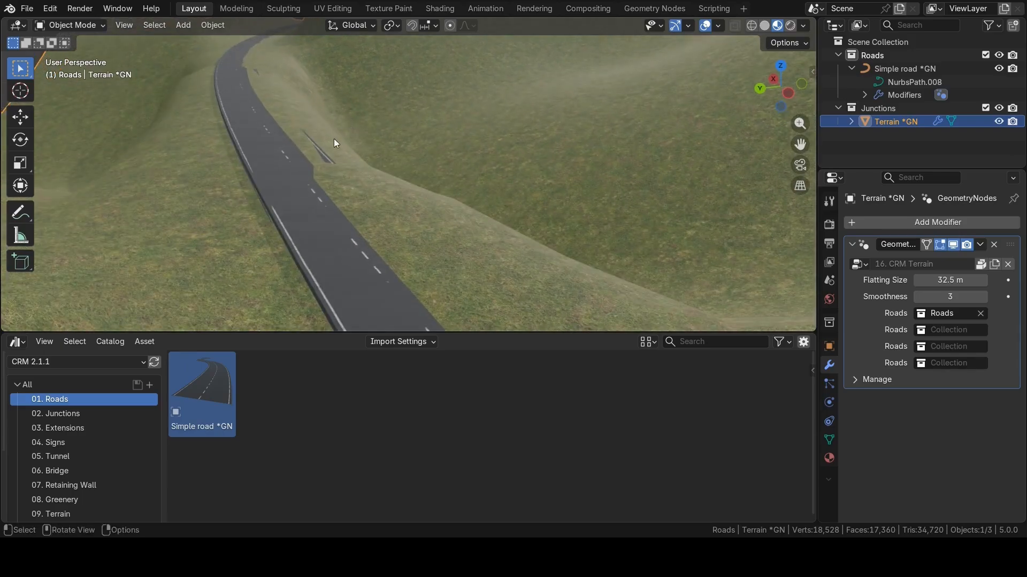
{"action": "middle_click_drag", "start_coordinate": [311, 175], "coordinate": [306, 162], "text": "shift"}
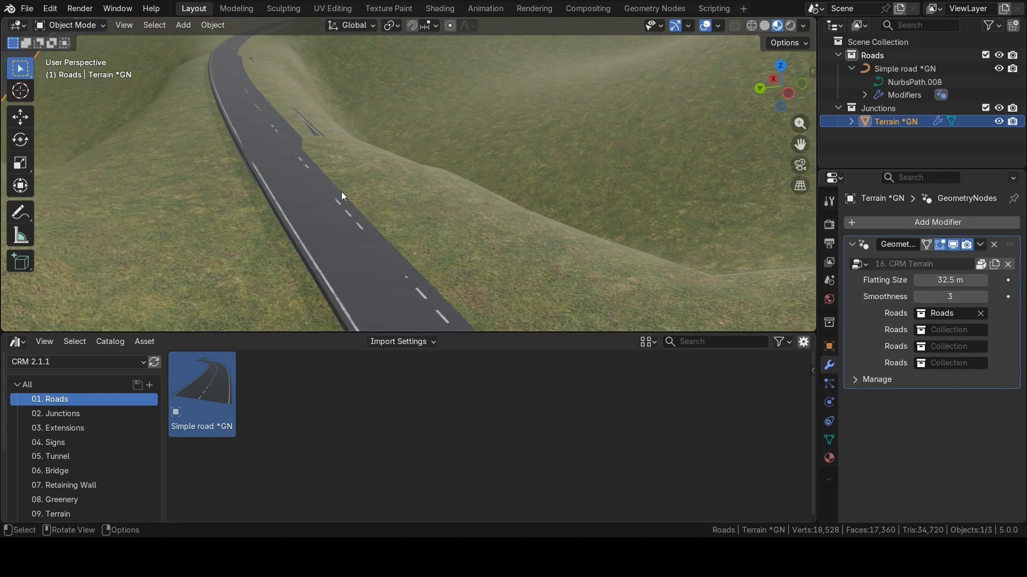
{"action": "middle_click_drag", "start_coordinate": [362, 196], "coordinate": [334, 228]}
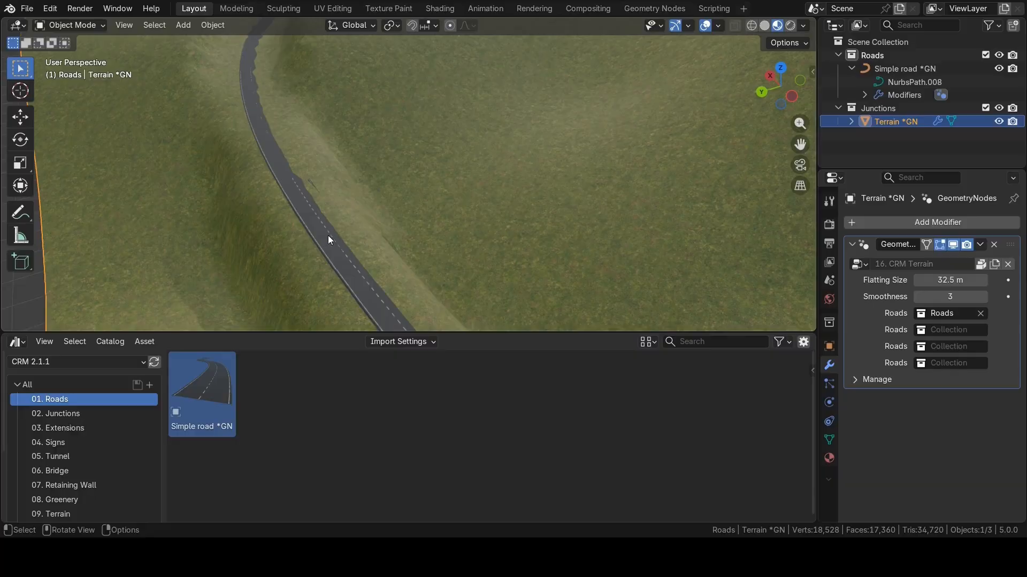
{"action": "left_click", "coordinate": [328, 237]}
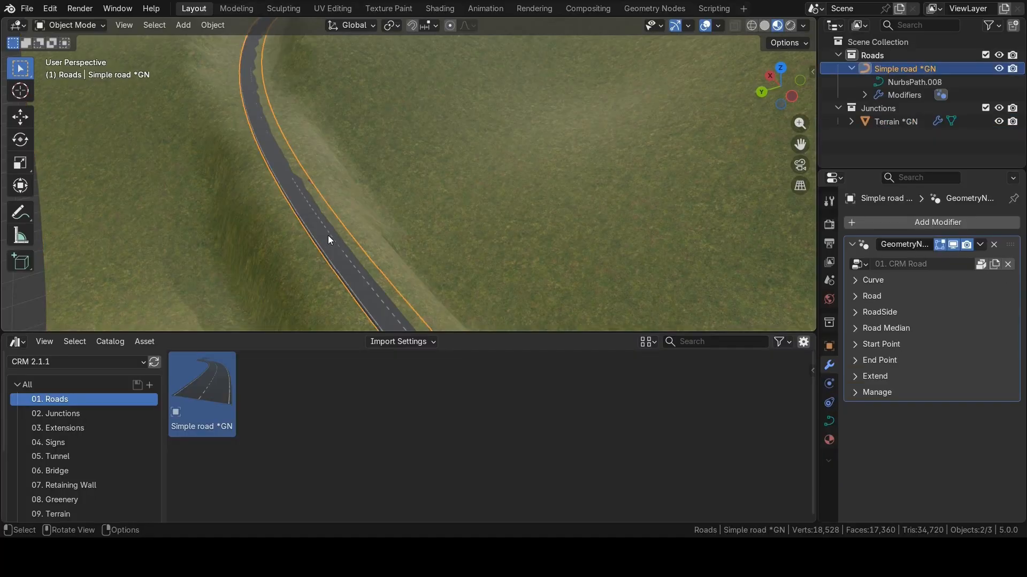
{"action": "key", "text": "n"}
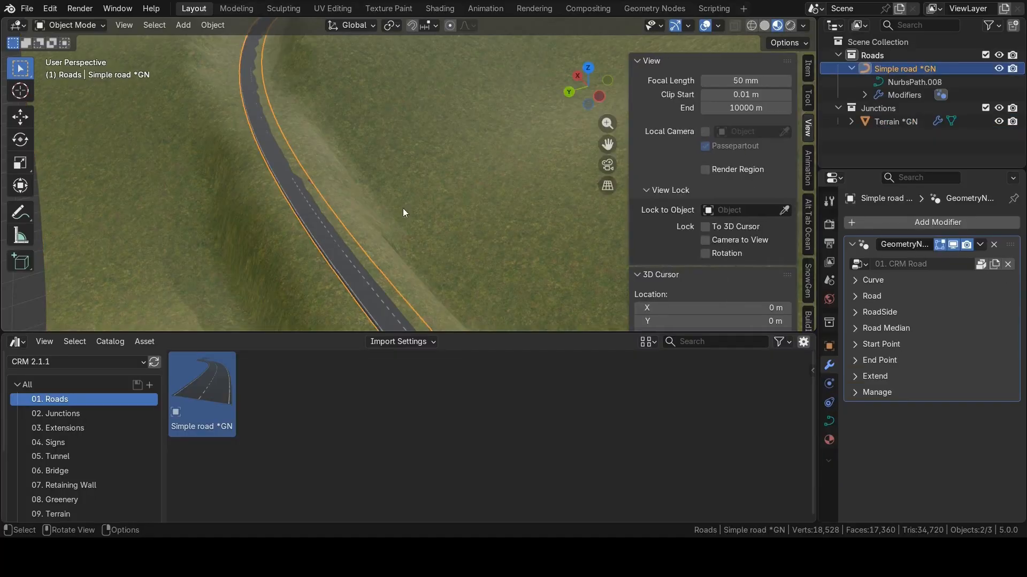
{"action": "left_click", "coordinate": [807, 68]}
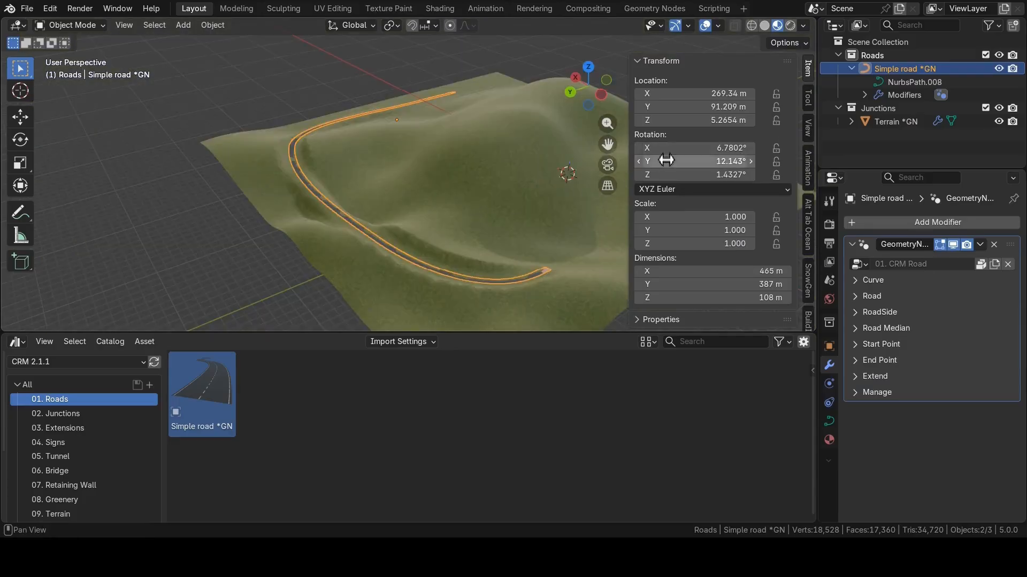
{"action": "left_click_drag", "start_coordinate": [667, 149], "coordinate": [714, 175]}
{"action": "left_click", "coordinate": [726, 134]}
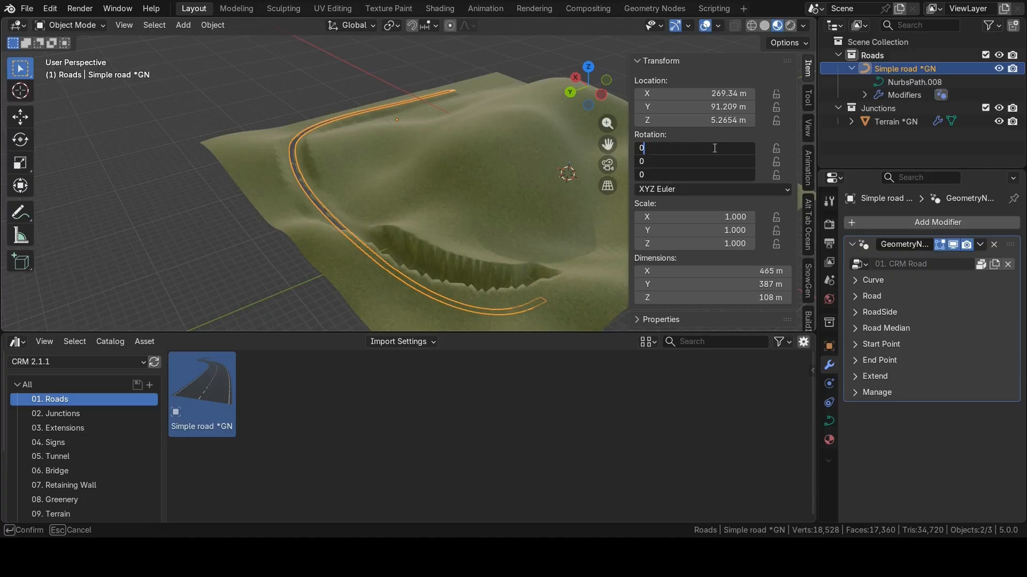
{"action": "type", "text": "0"}
{"action": "key", "text": "Return"}
In Edit Mode, flatten all of the road's control points by scaling them to 0 along Z.
{"action": "mouse_move", "coordinate": [392, 142]}
{"action": "middle_mouse_down"}
{"action": "mouse_move", "coordinate": [402, 168]}
{"action": "mouse_move", "coordinate": [402, 152]}
{"action": "middle_mouse_up"}
{"action": "key", "text": "Tab"}
{"action": "key", "text": "a"}
{"action": "scroll", "coordinate": [419, 187], "scroll_direction": "down", "scroll_amount": 3}
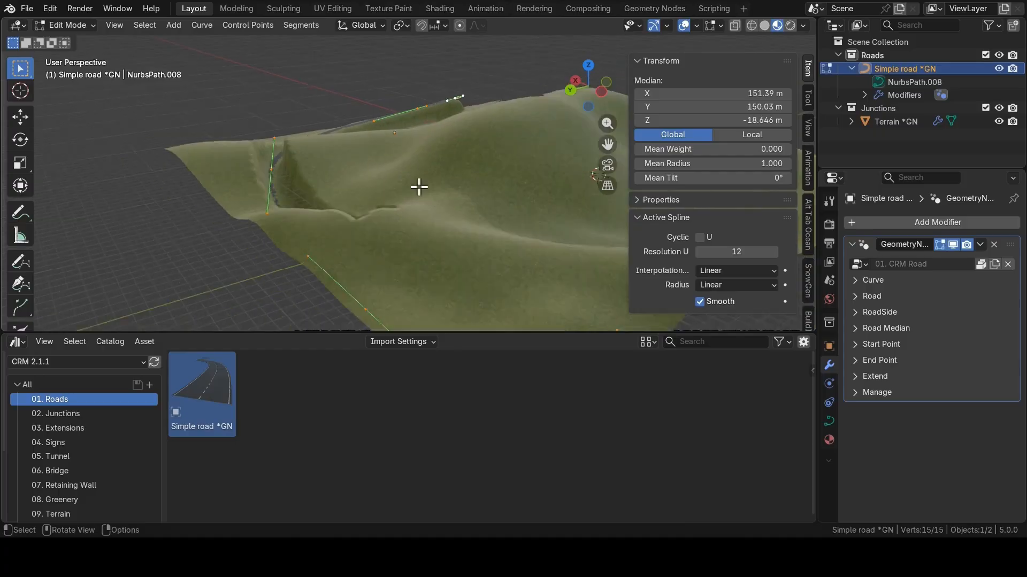
{"action": "key", "text": "s"}
{"action": "key", "text": "z"}
{"action": "key", "text": "0"}
{"action": "key", "text": "Return"}
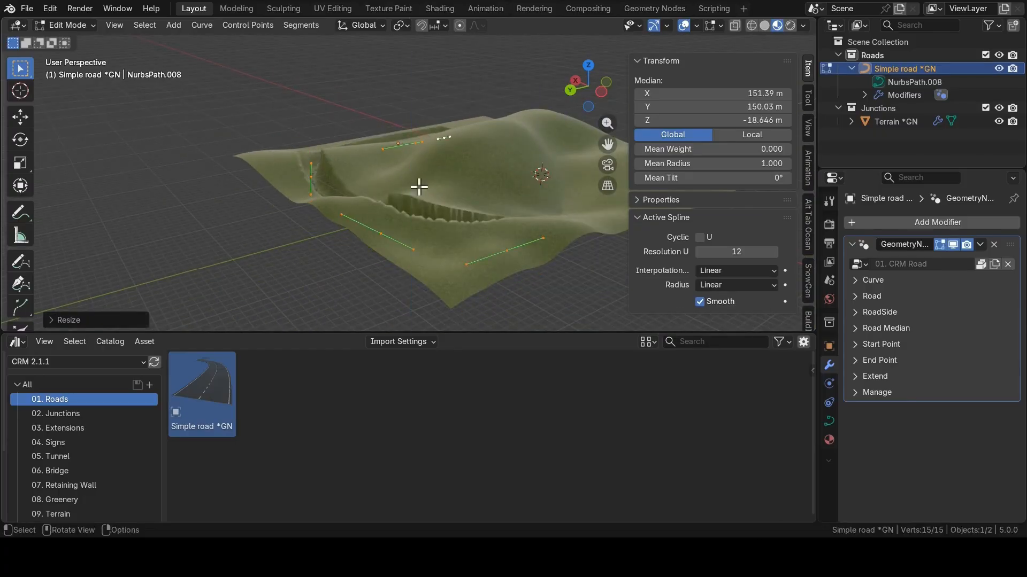
Select the road curve's two control points at the near end and raise them about 54 m along Z.
{"action": "left_click", "coordinate": [506, 258]}
{"action": "left_click", "coordinate": [392, 239], "text": "shift"}
{"action": "key", "text": "g"}
{"action": "key", "text": "z"}
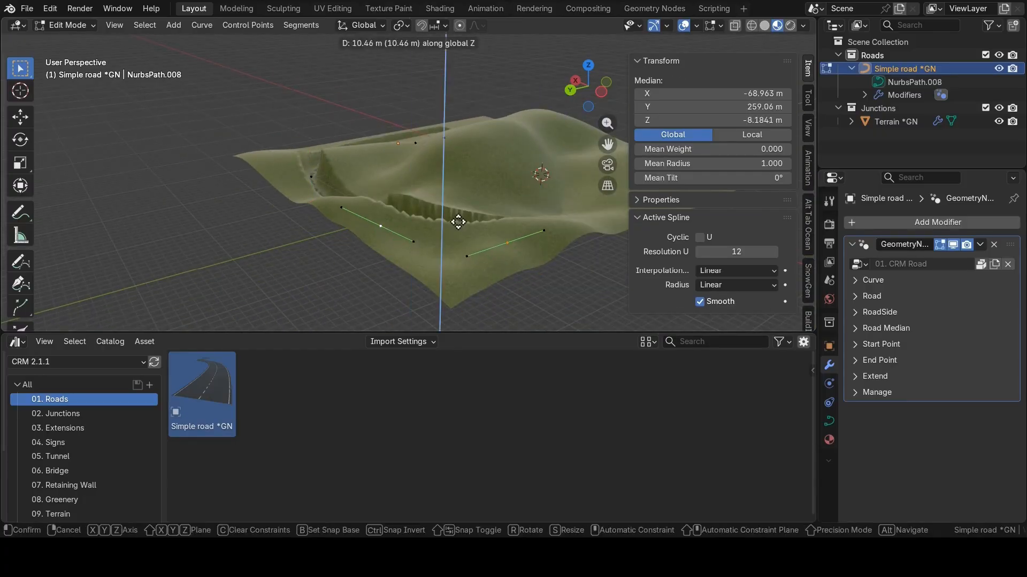
{"action": "left_click", "coordinate": [468, 191]}
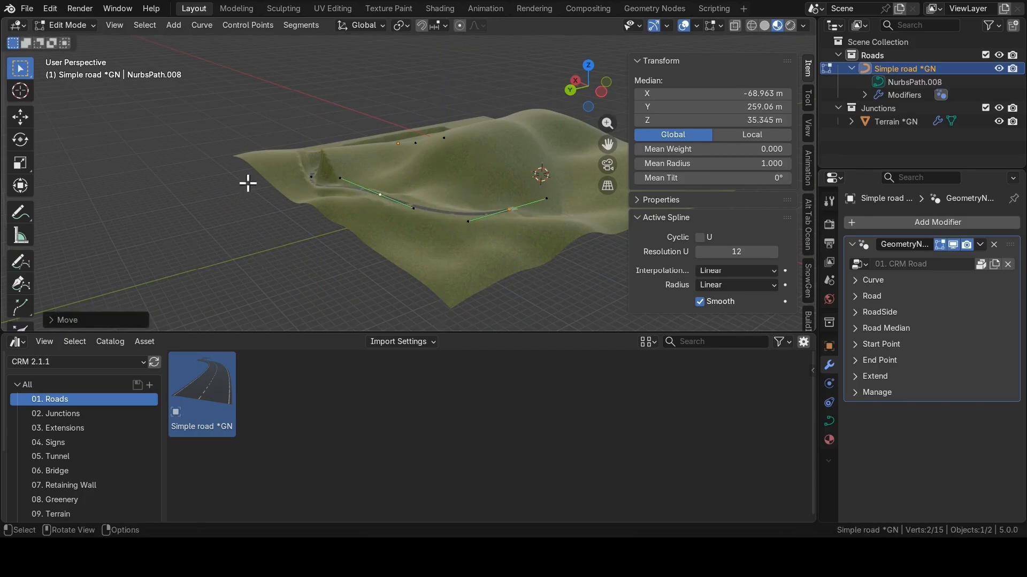
Raise the control point at the road's next bend about 40 m along Z.
{"action": "middle_click_drag", "start_coordinate": [247, 183], "coordinate": [337, 250]}
{"action": "left_click", "coordinate": [278, 249]}
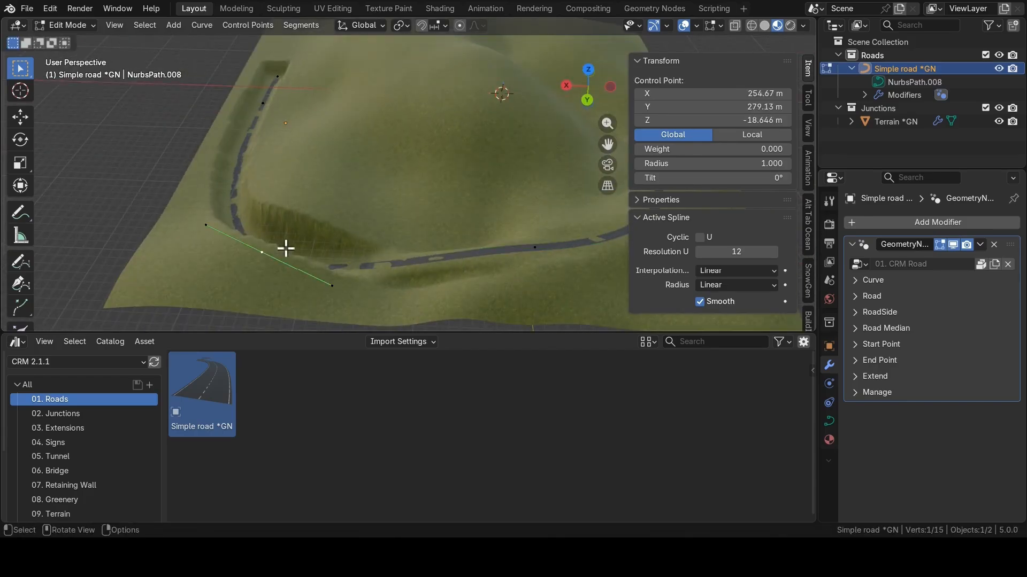
{"action": "key", "text": "g"}
{"action": "key", "text": "z"}
{"action": "left_click", "coordinate": [296, 213]}
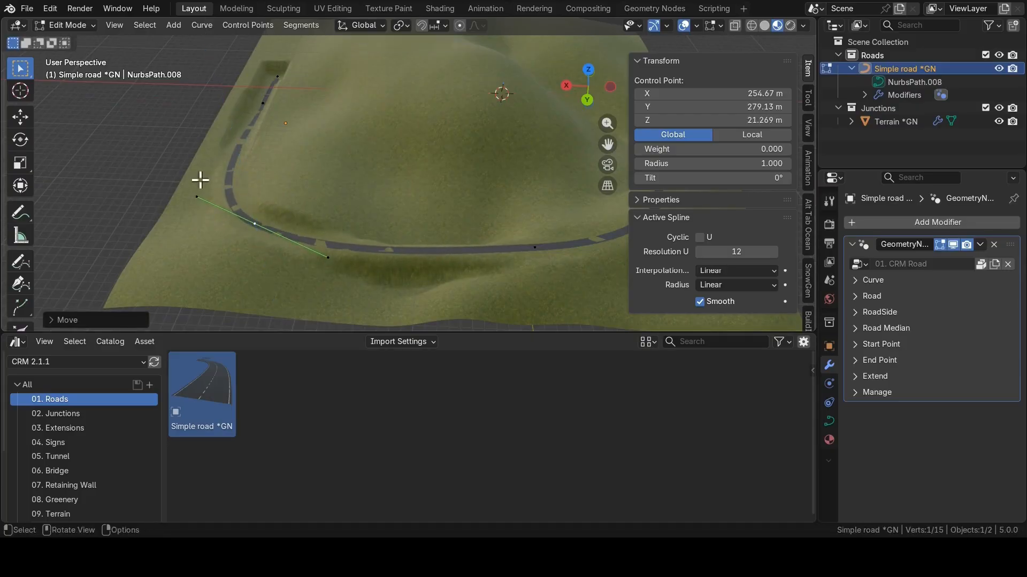
Raise the two control points at the opposite end of the road about 15 m along Z.
{"action": "middle_click_drag", "start_coordinate": [201, 180], "coordinate": [266, 177]}
{"action": "middle_click_drag", "start_coordinate": [152, 217], "coordinate": [256, 205], "text": "shift"}
{"action": "left_click", "coordinate": [260, 164]}
{"action": "left_click", "coordinate": [242, 133], "text": "shift"}
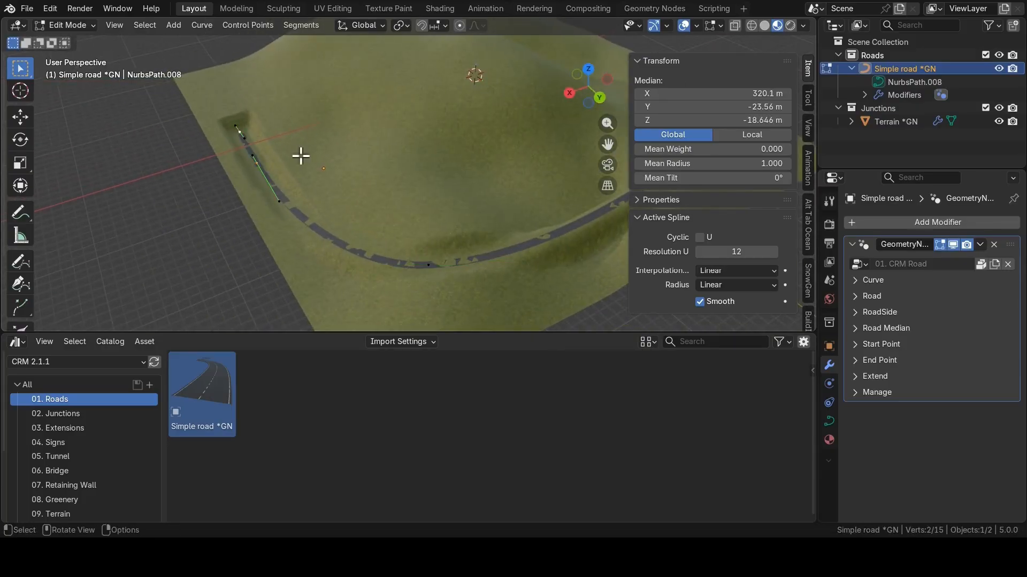
{"action": "key", "text": "g"}
{"action": "key", "text": "z"}
{"action": "left_click", "coordinate": [305, 149]}
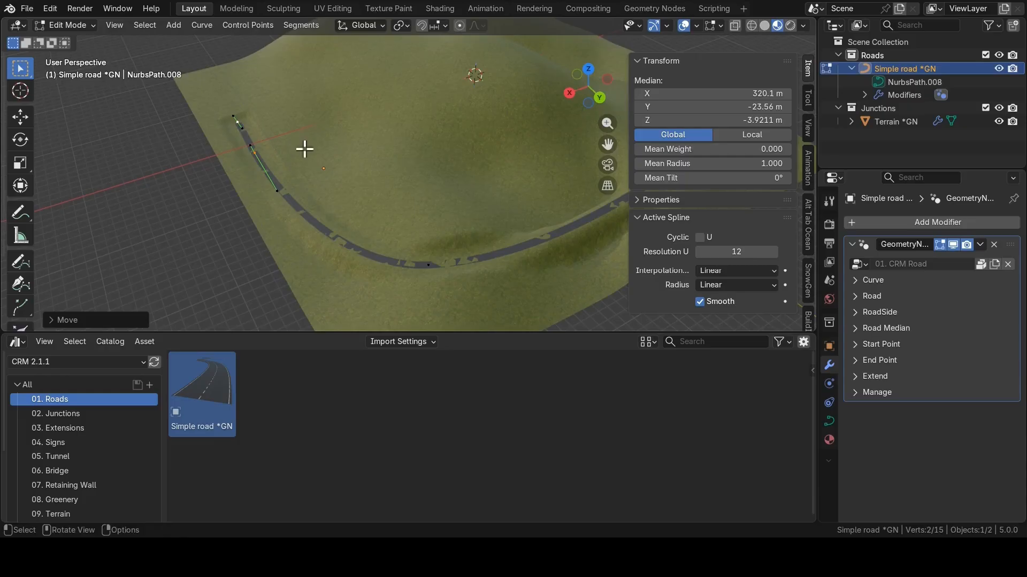
Leave Edit Mode, select the terrain and set its modifier's Smoothness to 2.
{"action": "middle_click_drag", "start_coordinate": [304, 149], "coordinate": [336, 146]}
{"action": "scroll", "coordinate": [332, 144], "scroll_direction": "up", "scroll_amount": 6}
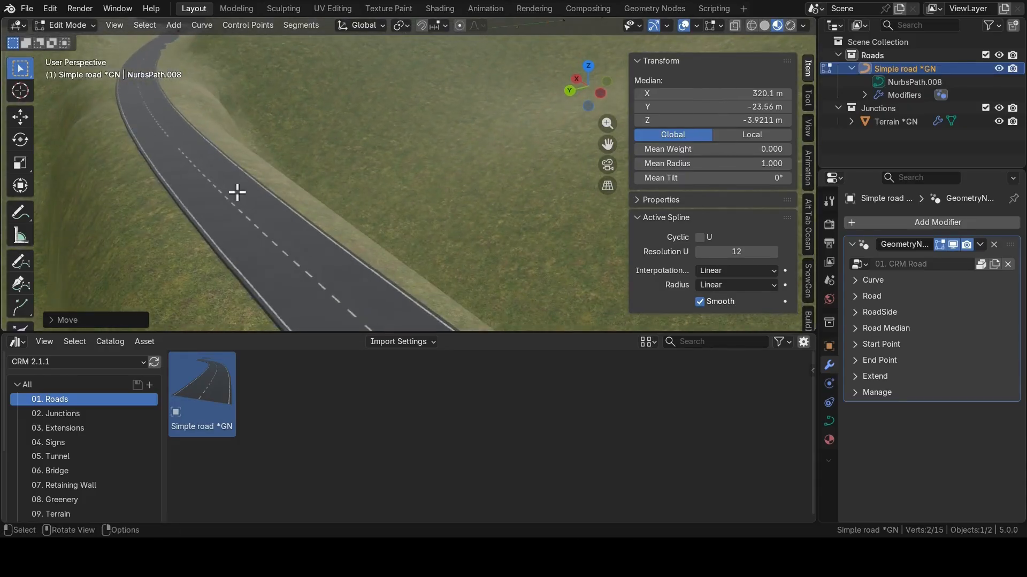
{"action": "scroll", "coordinate": [235, 168], "scroll_direction": "down", "scroll_amount": 8}
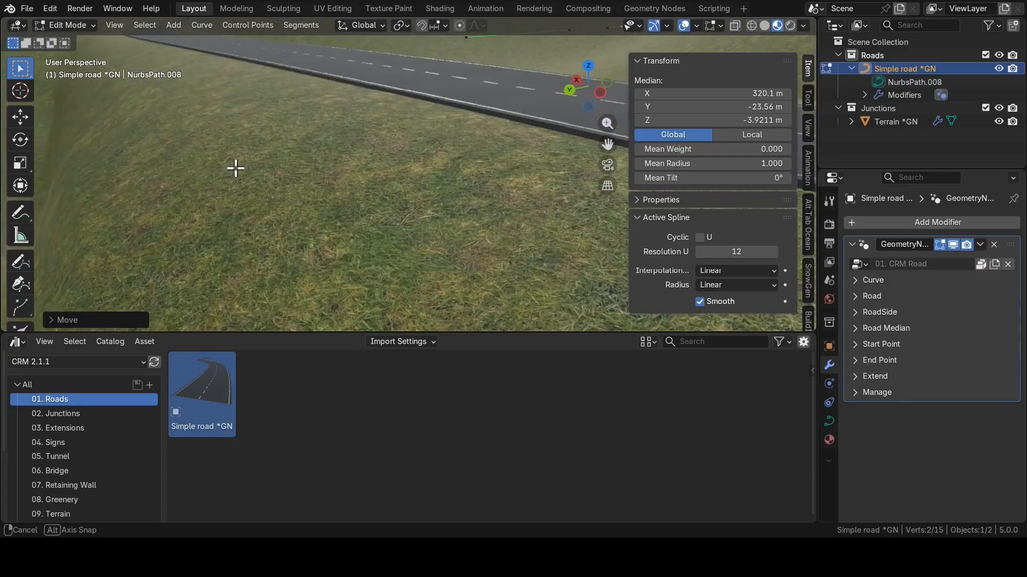
{"action": "scroll", "coordinate": [235, 169], "scroll_direction": "up", "scroll_amount": 3, "text": "shift"}
{"action": "key", "text": "Tab"}
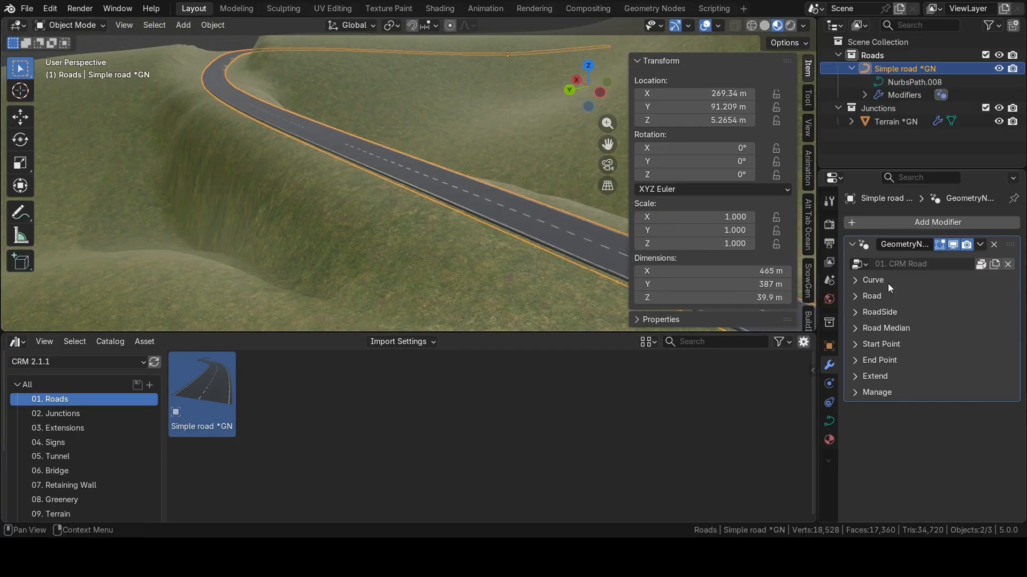
{"action": "left_click", "coordinate": [458, 187]}
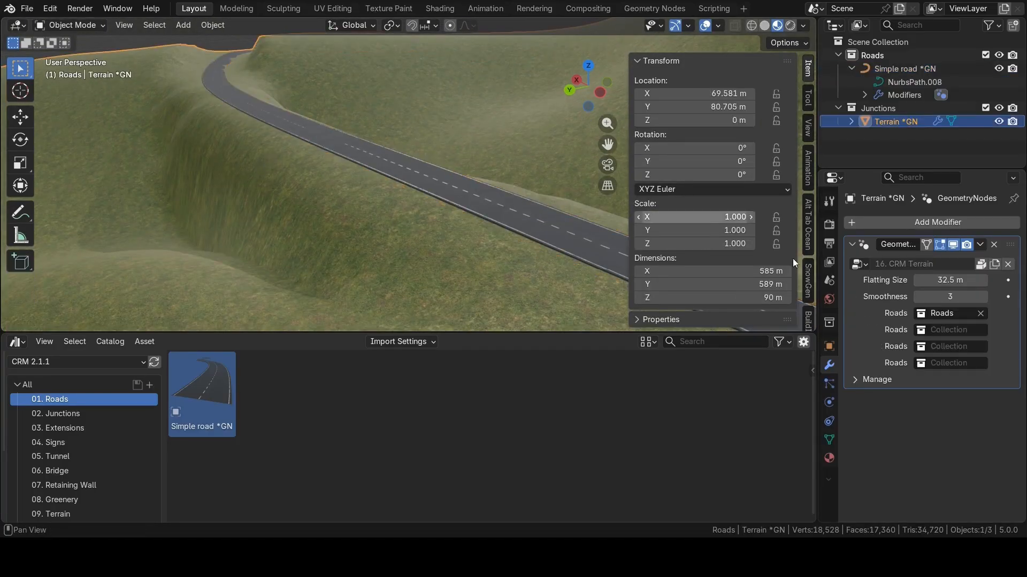
{"action": "left_click", "coordinate": [919, 298]}
{"action": "scroll", "coordinate": [460, 142], "scroll_direction": "down", "scroll_amount": 4}
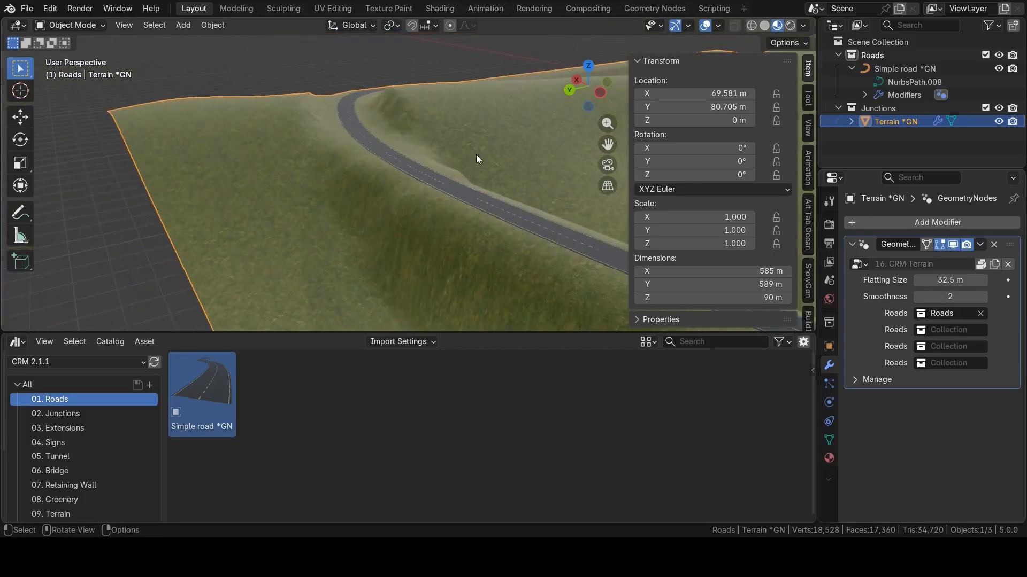
In top view, edit the road curve and scale the handles of its raised end control point to about half.
{"action": "left_click", "coordinate": [377, 59]}
{"action": "middle_click_drag", "start_coordinate": [377, 59], "coordinate": [405, 224]}
{"action": "key", "text": "KP_7"}
{"action": "middle_click_drag", "start_coordinate": [313, 160], "coordinate": [554, 136], "text": "shift"}
{"action": "scroll", "coordinate": [557, 137], "scroll_direction": "up", "scroll_amount": 8}
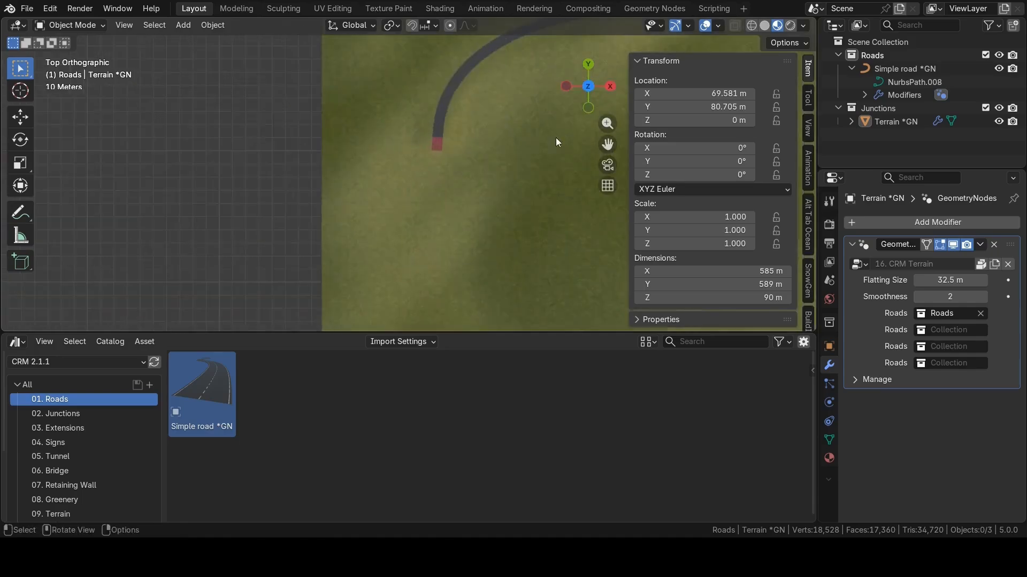
{"action": "left_click", "coordinate": [474, 115]}
{"action": "middle_click_drag", "start_coordinate": [473, 116], "coordinate": [472, 198], "text": "shift"}
{"action": "key", "text": "Tab"}
{"action": "left_click", "coordinate": [466, 219]}
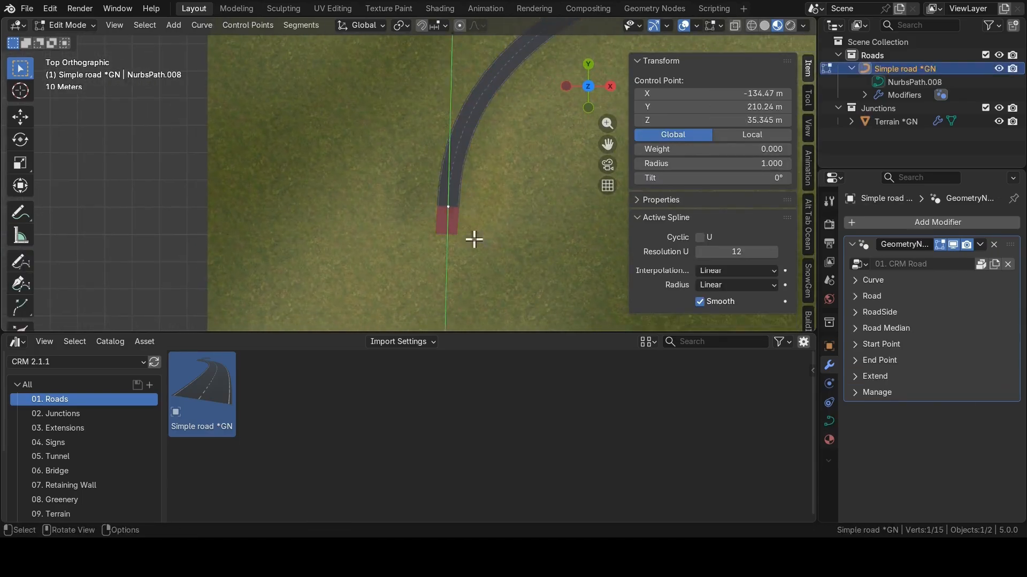
{"action": "middle_click_drag", "start_coordinate": [473, 239], "coordinate": [476, 183], "text": "shift"}
{"action": "scroll", "coordinate": [476, 184], "scroll_direction": "down", "scroll_amount": 4}
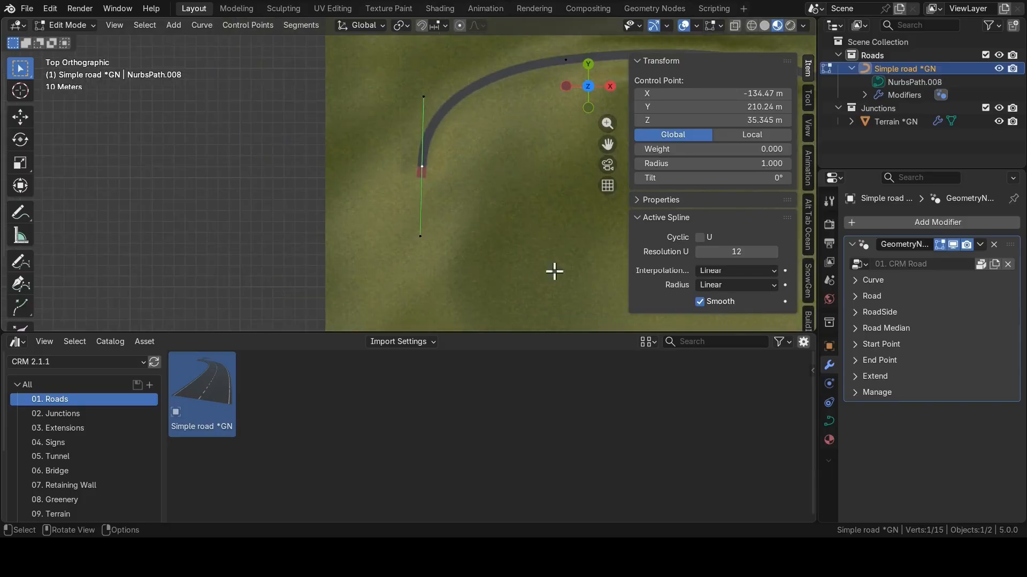
{"action": "key", "text": "s"}
{"action": "left_click", "coordinate": [473, 197]}
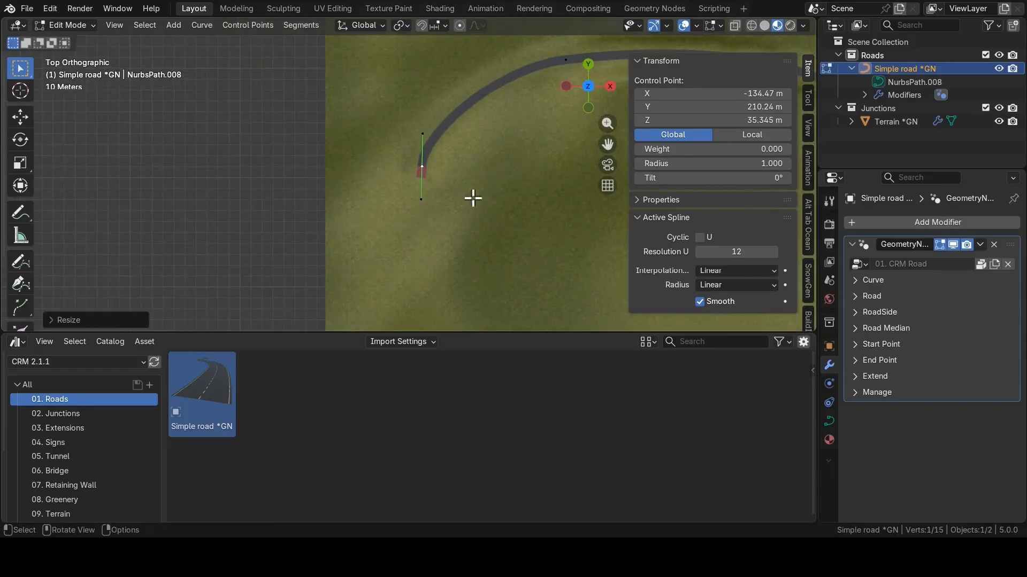
Extrude the road's end control point about 38 m along negative Y.
{"action": "scroll", "coordinate": [420, 168], "scroll_direction": "up", "scroll_amount": 5}
{"action": "key", "text": "g"}
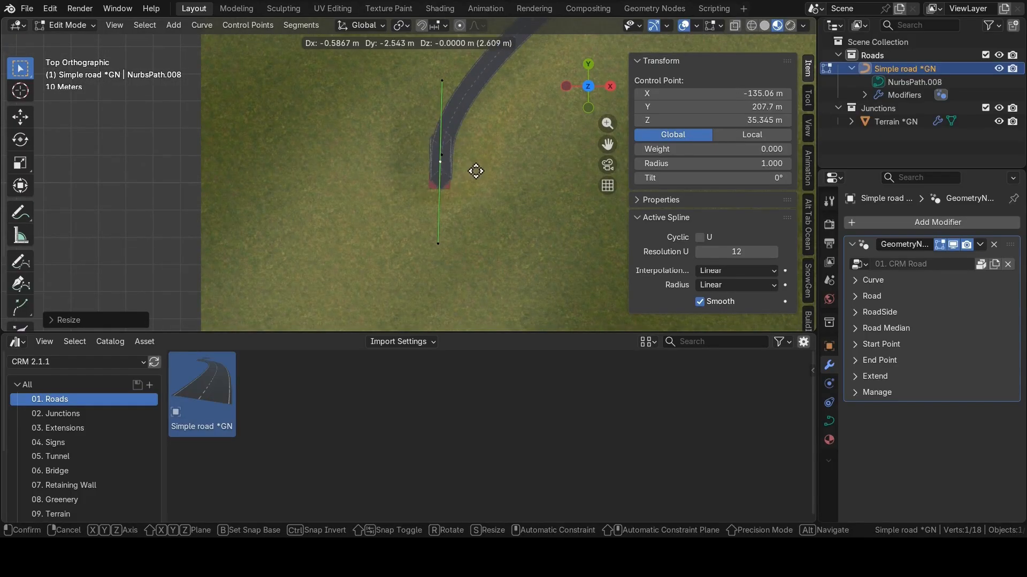
{"action": "key", "text": "y"}
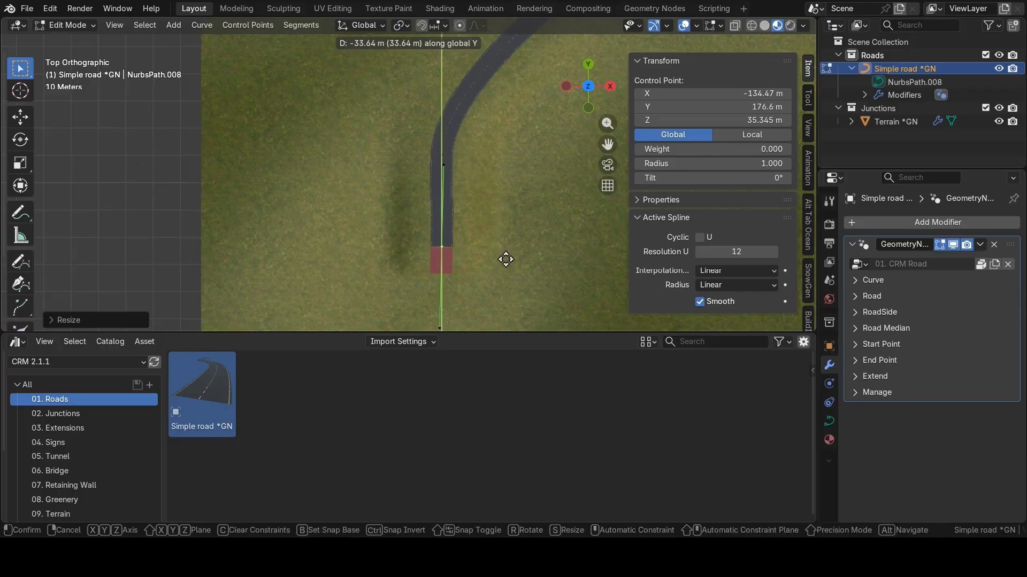
{"action": "left_click", "coordinate": [506, 268]}
Select the last two control points at the extruded road end and move them about 19 m along positive Y.
{"action": "middle_click_drag", "start_coordinate": [509, 266], "coordinate": [497, 177]}
{"action": "scroll", "coordinate": [498, 177], "scroll_direction": "up", "scroll_amount": 3}
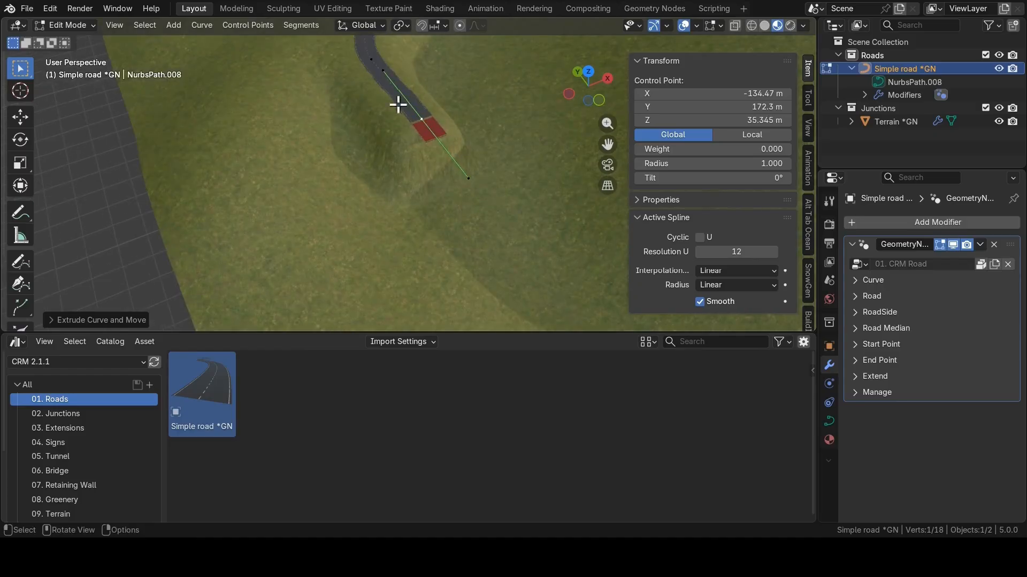
{"action": "left_click_drag", "start_coordinate": [349, 46], "coordinate": [454, 168]}
{"action": "key", "text": "KP_7"}
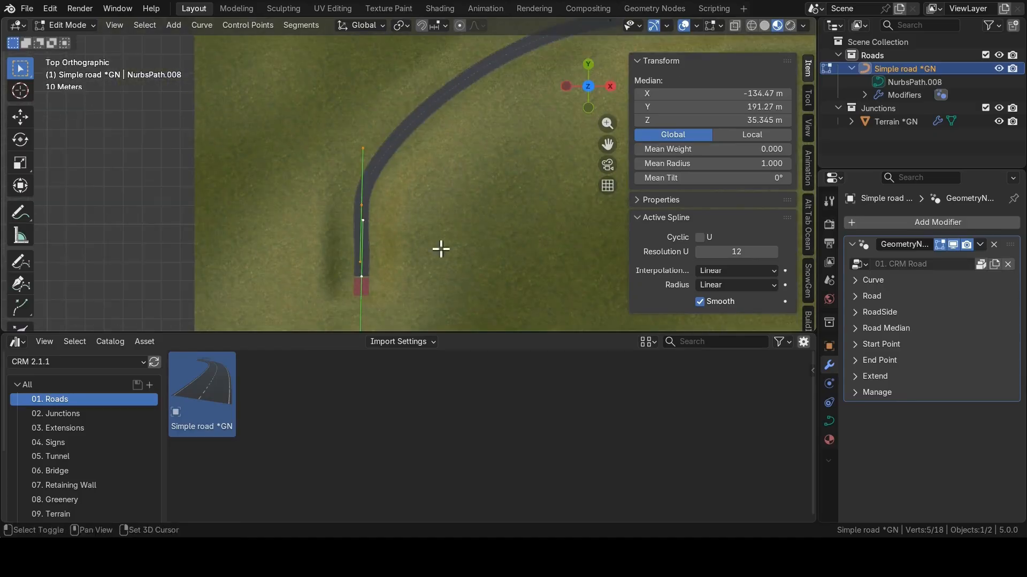
{"action": "middle_click_drag", "start_coordinate": [440, 249], "coordinate": [453, 192], "text": "shift"}
{"action": "key", "text": "g"}
{"action": "key", "text": "y"}
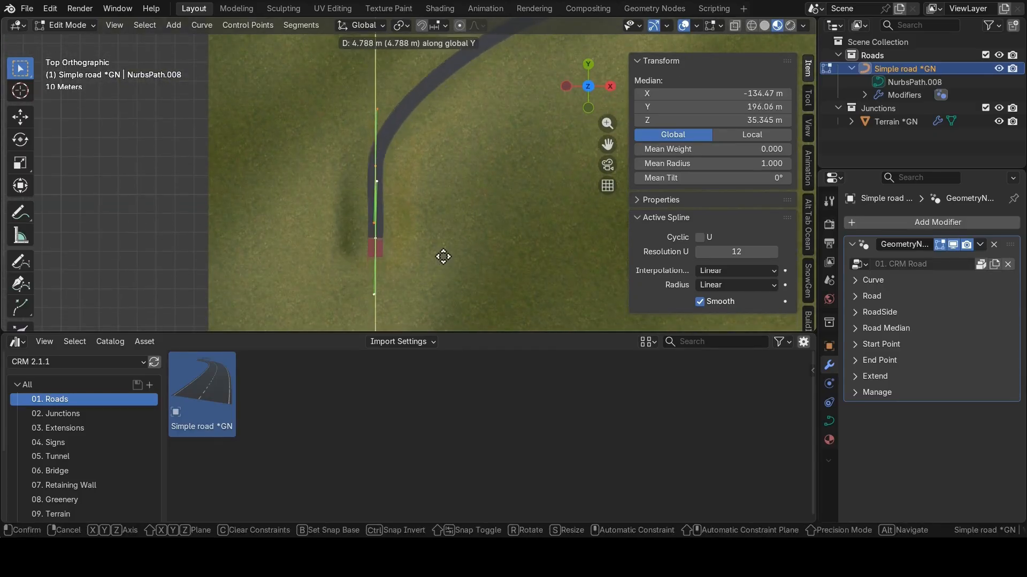
{"action": "left_click", "coordinate": [449, 233]}
Straighten the extruded road end by scaling the two selected control points to 0 along X.
{"action": "key", "text": "s"}
{"action": "key", "text": "x"}
{"action": "key", "text": "0"}
{"action": "left_click", "coordinate": [484, 234]}
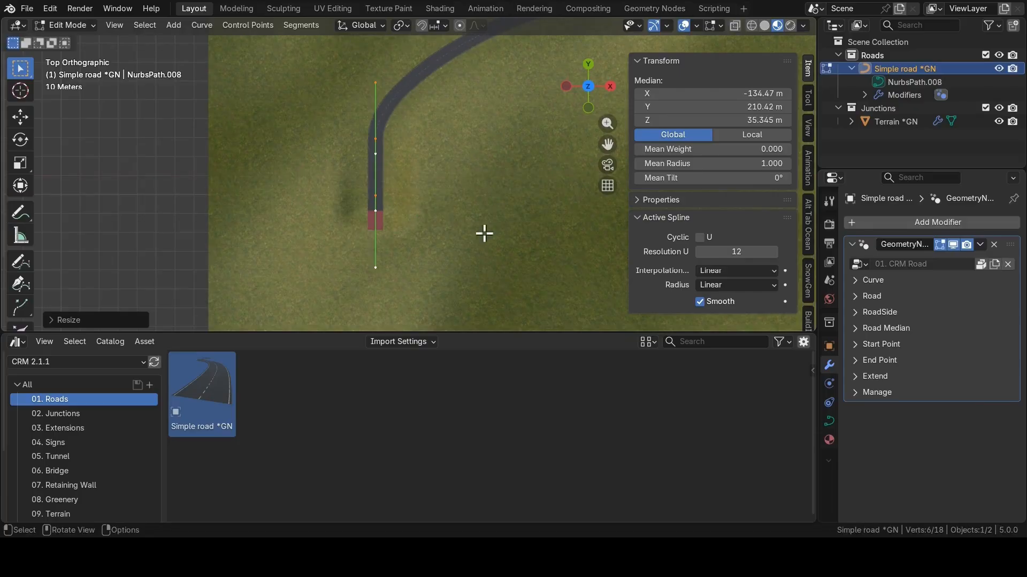
Extrude the road's end control point about 256 m along negative Y to form a long straight stretch.
{"action": "left_click", "coordinate": [386, 210]}
{"action": "middle_click_drag", "start_coordinate": [424, 244], "coordinate": [446, 166], "text": "shift"}
{"action": "scroll", "coordinate": [435, 206], "scroll_direction": "down", "scroll_amount": 4}
{"action": "key", "text": "e"}
{"action": "key", "text": "y"}
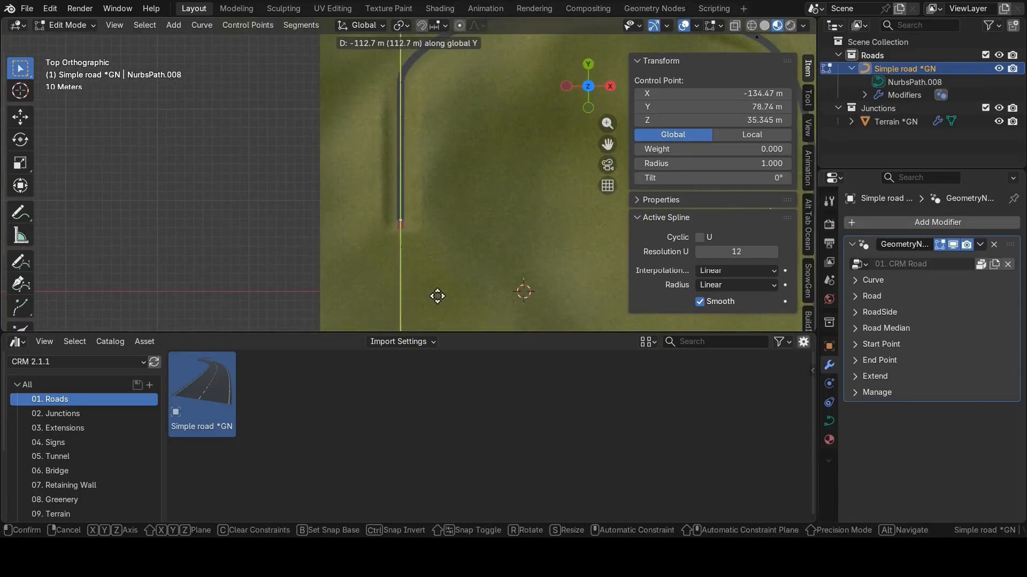
{"action": "left_click", "coordinate": [436, 89]}
Separate the straight stretch into its own road object, leave Edit Mode and select the new road.
{"action": "middle_click_drag", "start_coordinate": [435, 140], "coordinate": [436, 103], "text": "shift"}
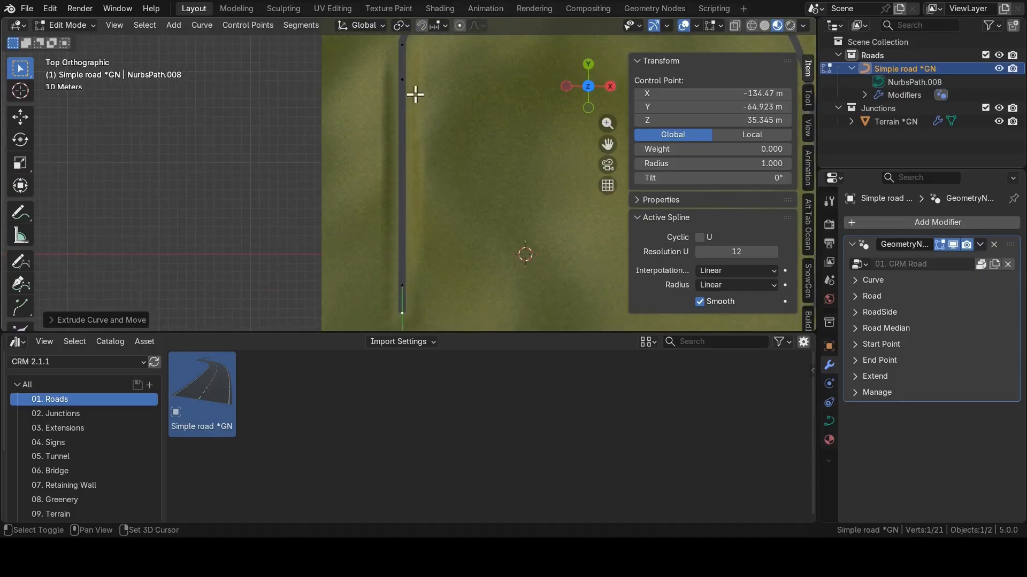
{"action": "left_click", "coordinate": [405, 80], "text": "shift"}
{"action": "scroll", "coordinate": [427, 139], "scroll_direction": "down", "scroll_amount": 2}
{"action": "key", "text": "p"}
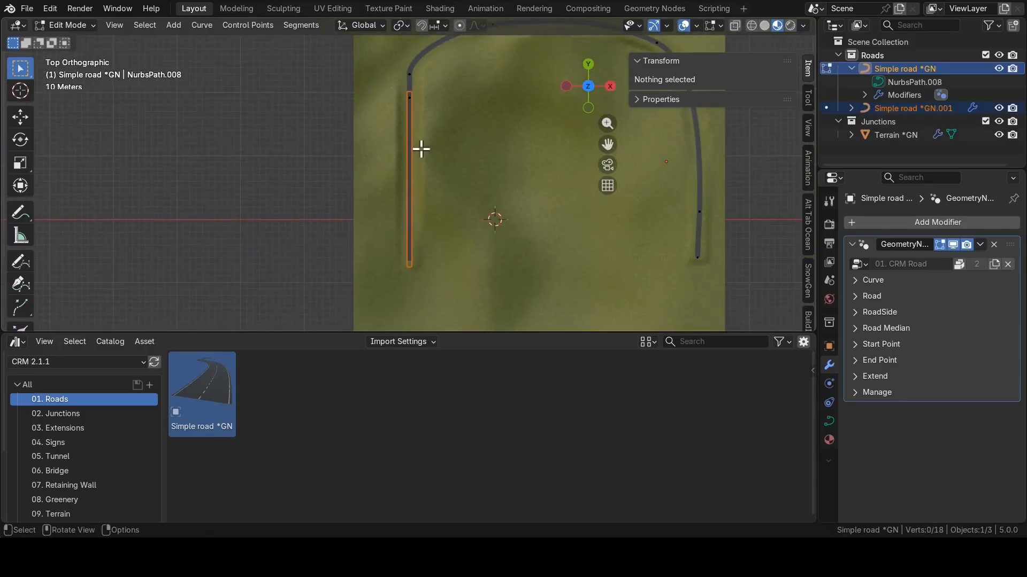
{"action": "key", "text": "Tab"}
{"action": "left_click", "coordinate": [412, 135]}
{"action": "scroll", "coordinate": [435, 129], "scroll_direction": "up", "scroll_amount": 4}
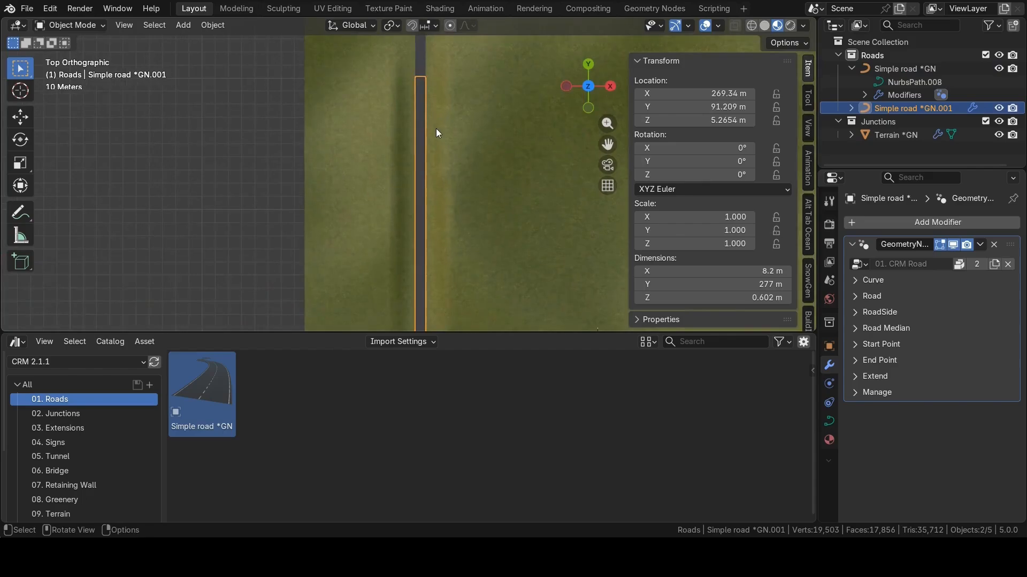
Move the separated road about 10.2 m along negative Y so its start lines up with the first road's end.
{"action": "middle_click_drag", "start_coordinate": [441, 191], "coordinate": [437, 216], "text": "shift"}
{"action": "left_click", "coordinate": [753, 26]}
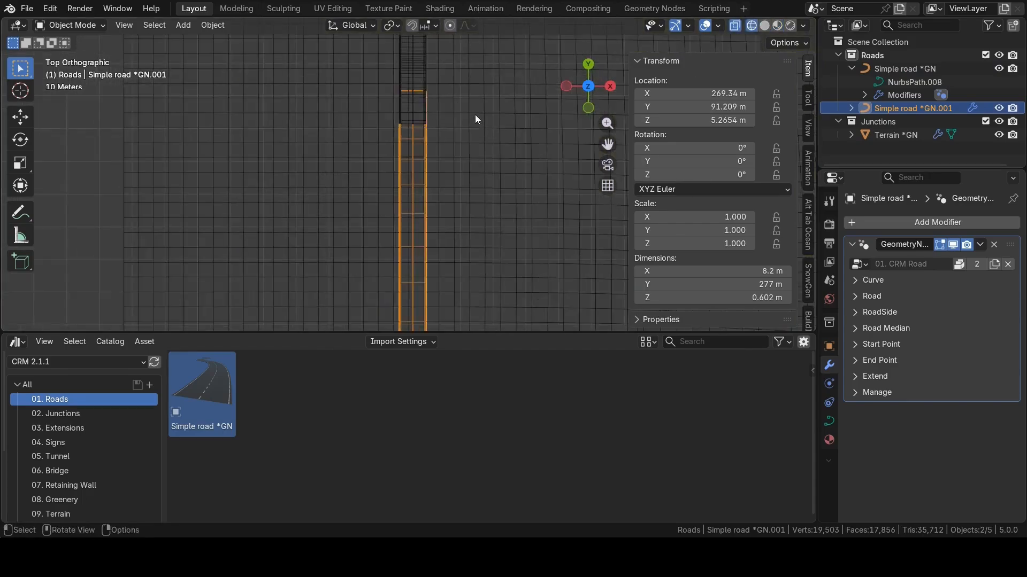
{"action": "scroll", "coordinate": [470, 139], "scroll_direction": "up", "scroll_amount": 3}
{"action": "key", "text": "g"}
{"action": "key", "text": "y"}
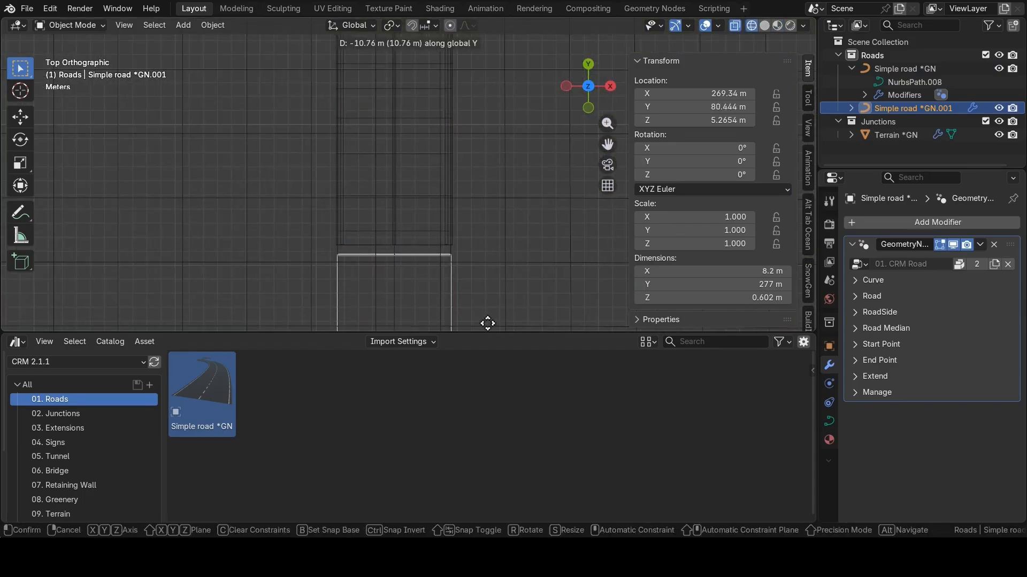
{"action": "left_click", "coordinate": [499, 317]}
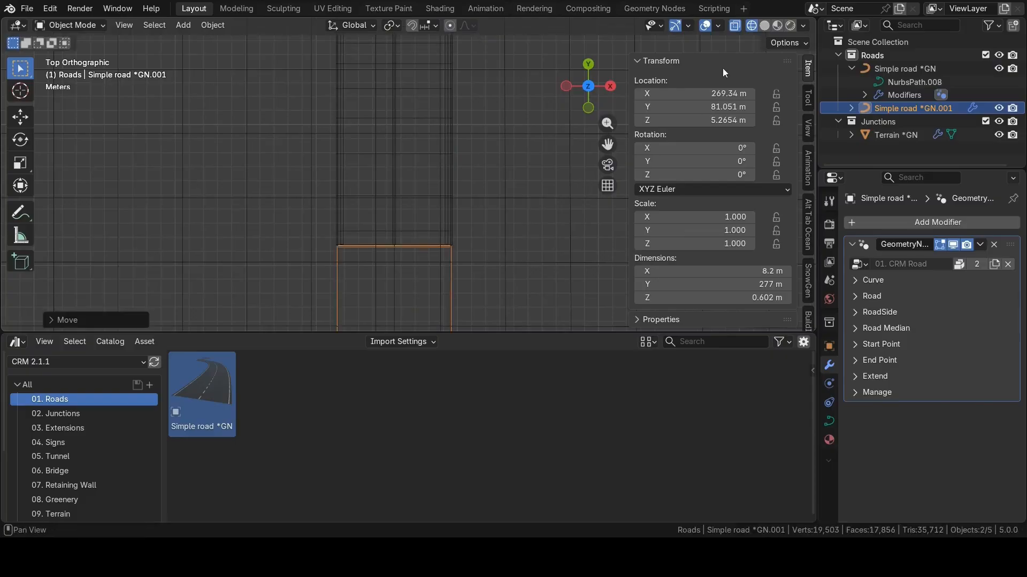
{"action": "left_click", "coordinate": [776, 25]}
{"action": "scroll", "coordinate": [454, 201], "scroll_direction": "down", "scroll_amount": 6}
Turn off Pull Terrain in the separated road's Curve settings.
{"action": "middle_click_drag", "start_coordinate": [448, 199], "coordinate": [458, 175]}
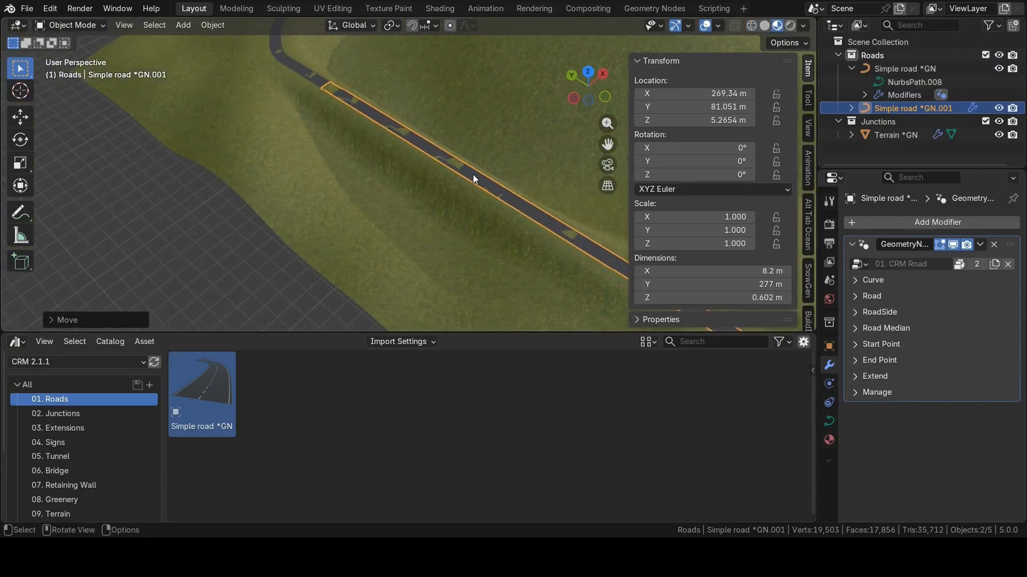
{"action": "left_click", "coordinate": [855, 280]}
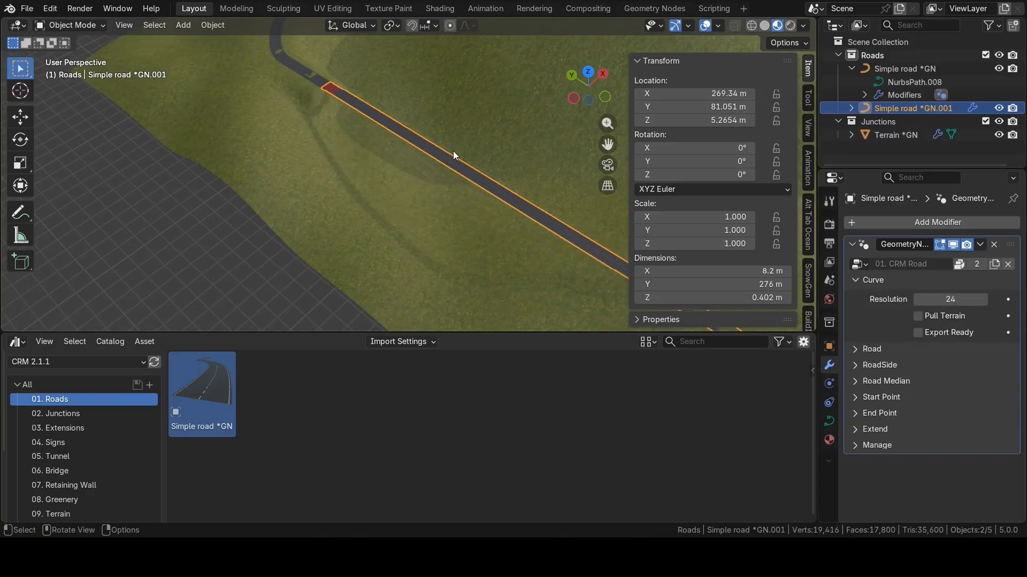
{"action": "scroll", "coordinate": [391, 124], "scroll_direction": "up", "scroll_amount": 6}
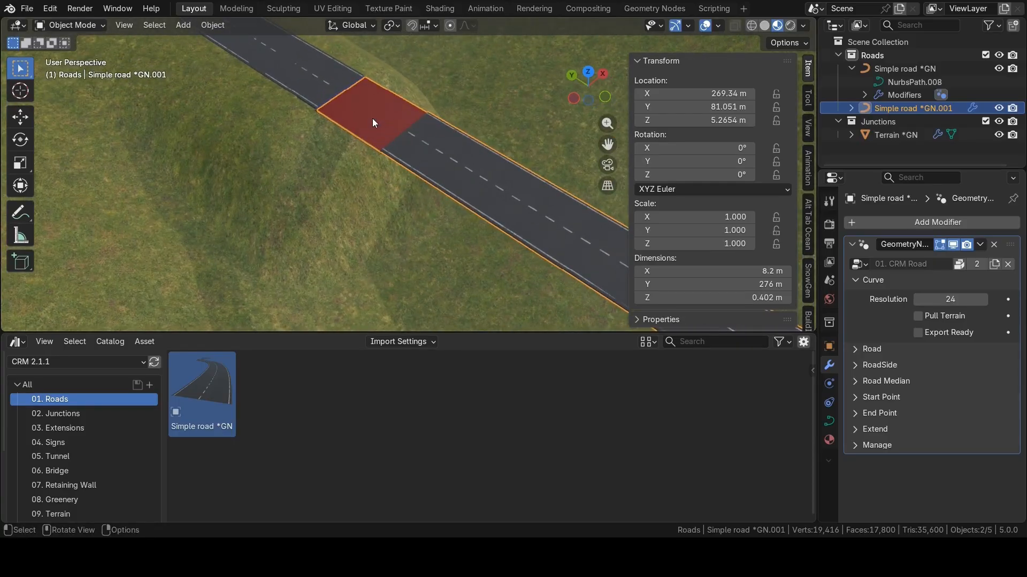
{"action": "scroll", "coordinate": [301, 114], "scroll_direction": "down", "scroll_amount": 2}
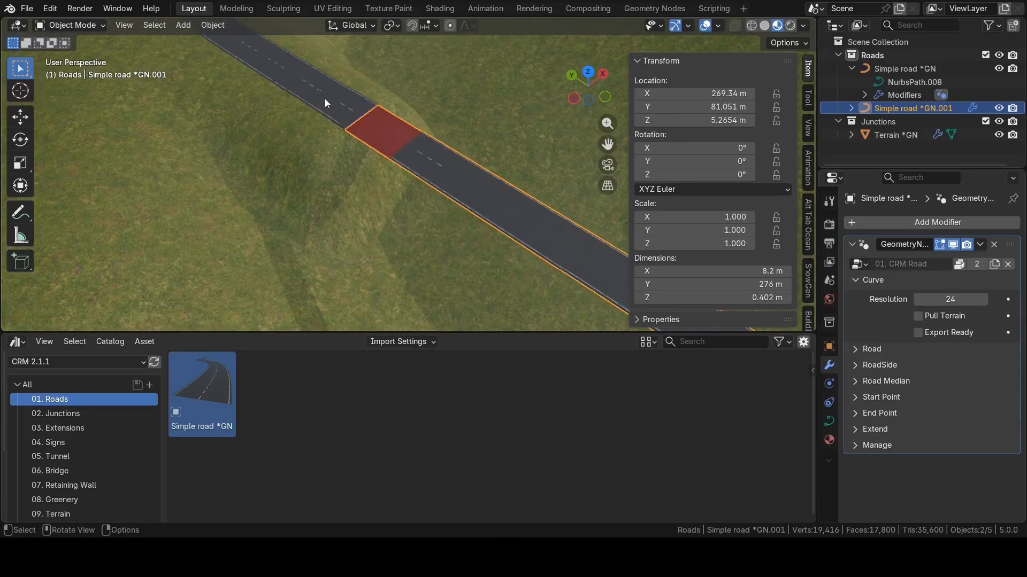
Move the separated road about 10.2 m along positive Y so its driving surface meets the first road.
{"action": "middle_click_drag", "start_coordinate": [342, 104], "coordinate": [422, 131], "text": "shift"}
{"action": "scroll", "coordinate": [403, 160], "scroll_direction": "up", "scroll_amount": 3}
{"action": "key", "text": "KP_7"}
{"action": "scroll", "coordinate": [383, 159], "scroll_direction": "down", "scroll_amount": 2}
{"action": "scroll", "coordinate": [410, 169], "scroll_direction": "up", "scroll_amount": 7}
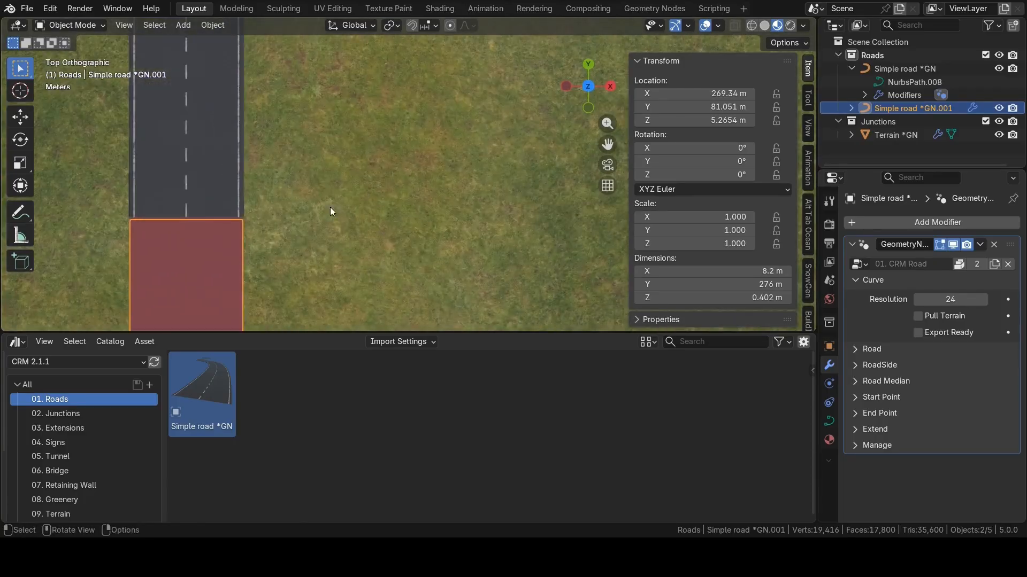
{"action": "middle_click_drag", "start_coordinate": [330, 211], "coordinate": [439, 183], "text": "shift"}
{"action": "key", "text": "g"}
{"action": "key", "text": "y"}
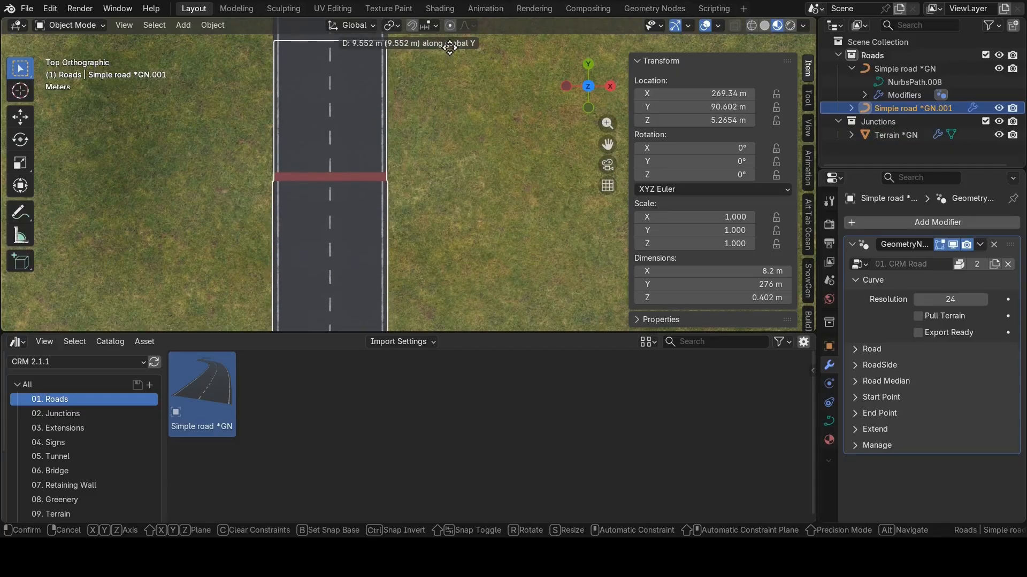
{"action": "left_click", "coordinate": [447, 44]}
Nudge the separated road about 0.04 m along positive Y to close the seam with the first road.
{"action": "scroll", "coordinate": [403, 174], "scroll_direction": "up", "scroll_amount": 5}
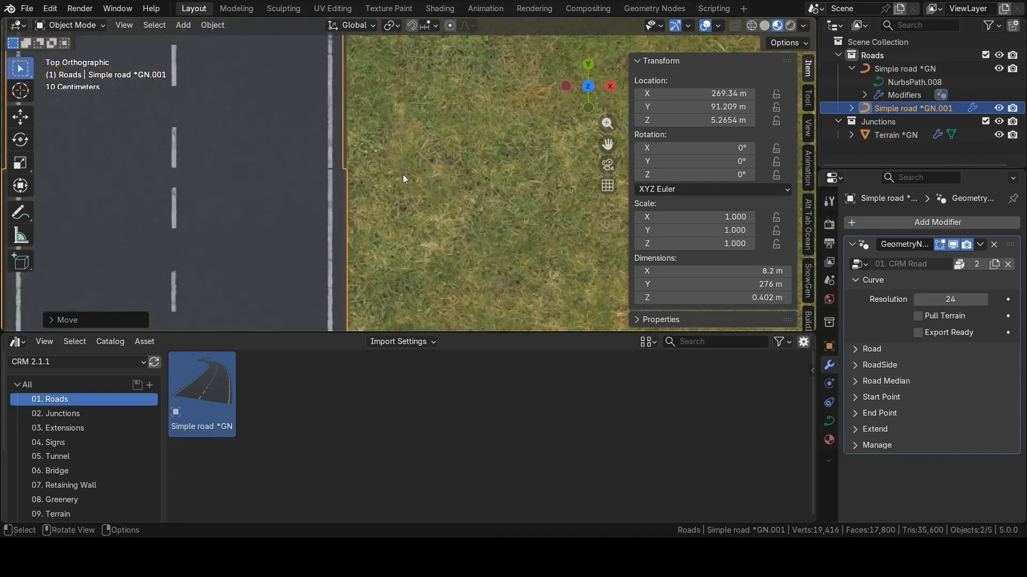
{"action": "scroll", "coordinate": [403, 175], "scroll_direction": "up", "scroll_amount": 3}
{"action": "key", "text": "g"}
{"action": "key", "text": "y"}
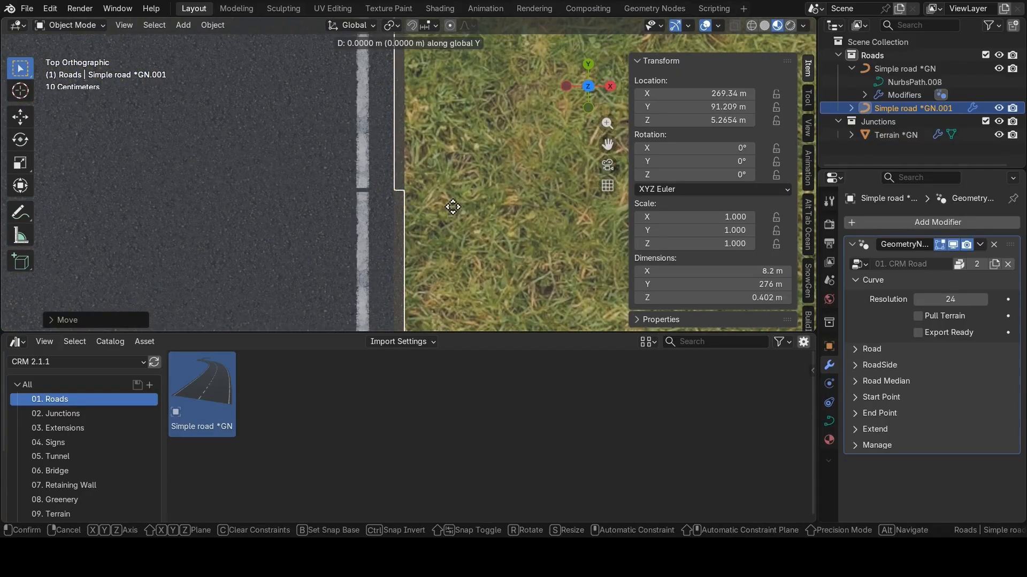
{"action": "left_click", "coordinate": [461, 203]}
{"action": "scroll", "coordinate": [371, 203], "scroll_direction": "down", "scroll_amount": 12}
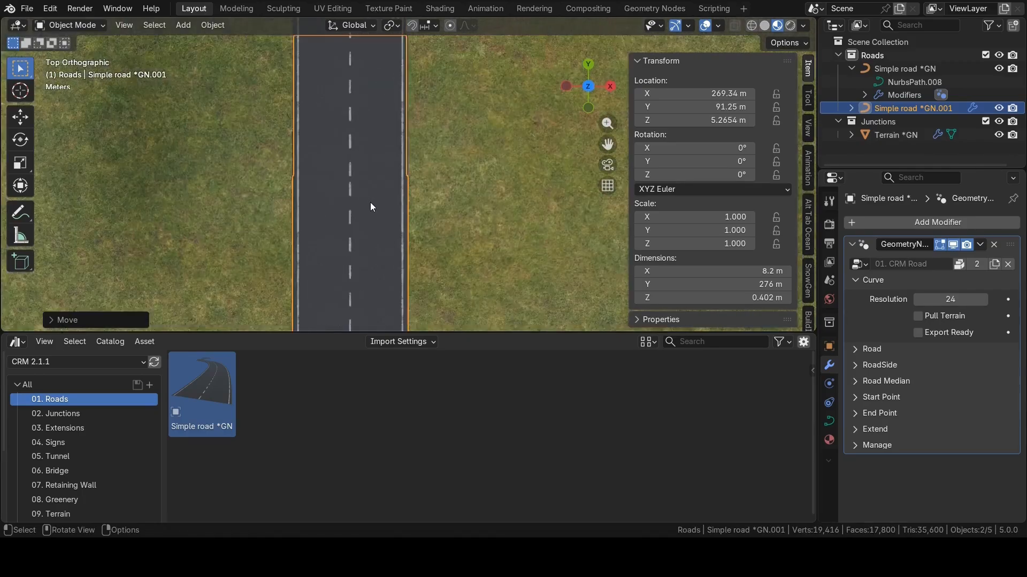
Enable Bridge and Bridge Barrier in the separated road's Road settings.
{"action": "left_click", "coordinate": [167, 212]}
{"action": "middle_click_drag", "start_coordinate": [167, 212], "coordinate": [270, 124]}
{"action": "left_click", "coordinate": [270, 124]}
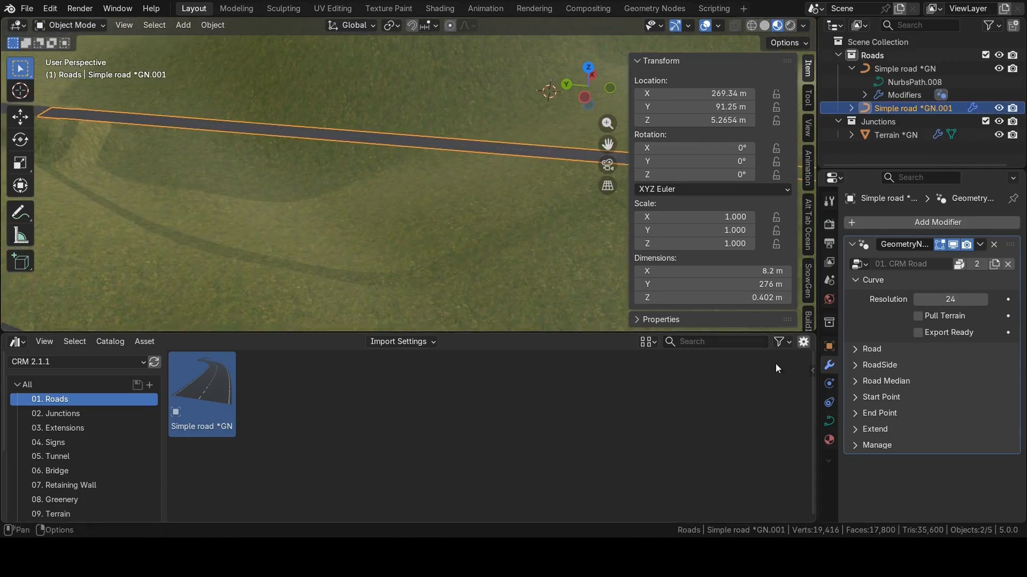
{"action": "left_click", "coordinate": [858, 286]}
{"action": "left_click", "coordinate": [856, 298]}
{"action": "scroll", "coordinate": [900, 393], "scroll_direction": "down", "scroll_amount": 20}
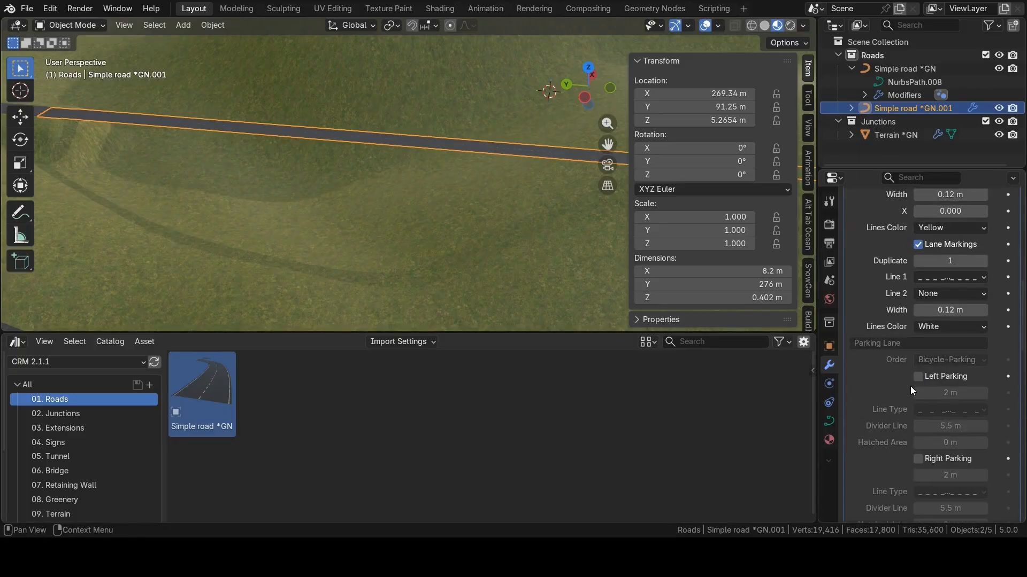
{"action": "left_click", "coordinate": [917, 341]}
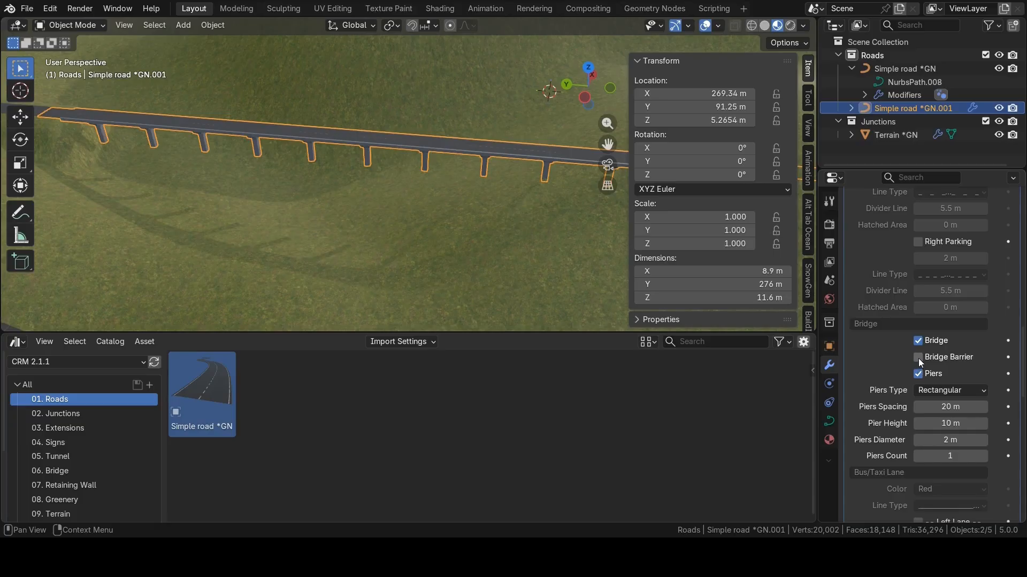
{"action": "left_click", "coordinate": [918, 357]}
{"action": "scroll", "coordinate": [339, 129], "scroll_direction": "up", "scroll_amount": 5}
{"action": "middle_click_drag", "start_coordinate": [302, 134], "coordinate": [406, 199]}
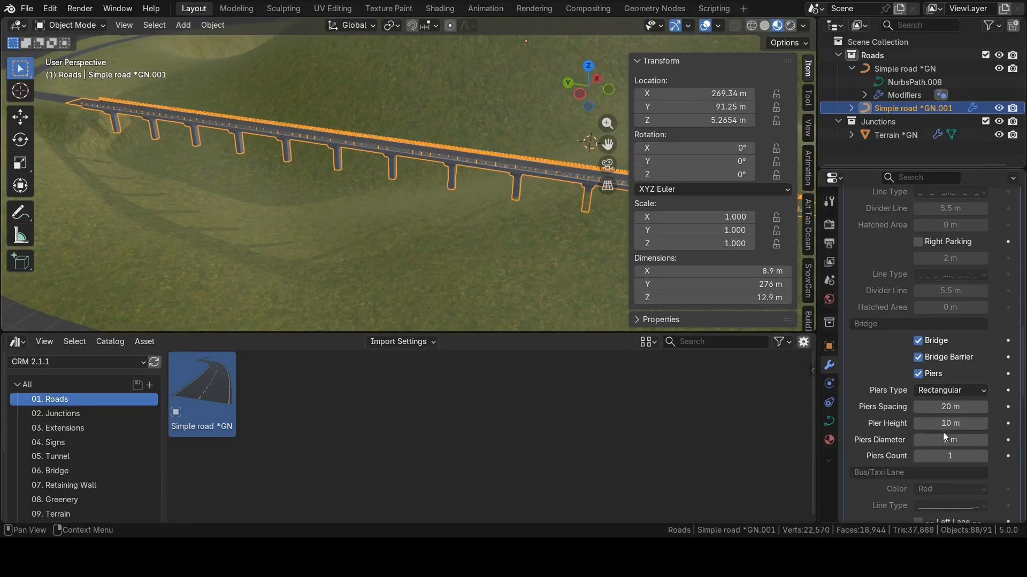
Set the bridge's Pier Height to 34.9 m.
{"action": "left_click_drag", "start_coordinate": [945, 424], "coordinate": [942, 428]}
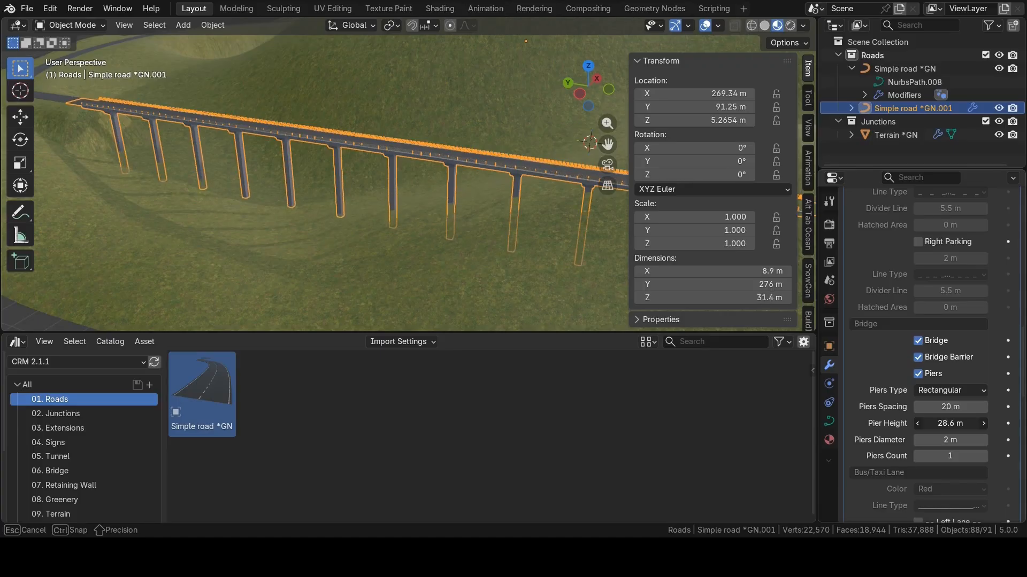
{"action": "scroll", "coordinate": [442, 247], "scroll_direction": "down", "scroll_amount": 4}
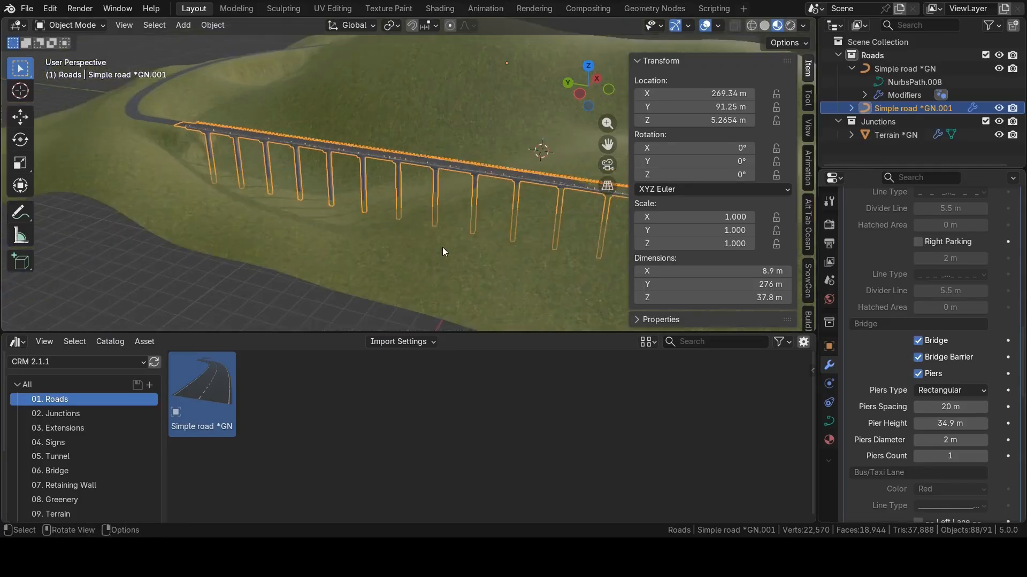
{"action": "left_click", "coordinate": [246, 284]}
{"action": "scroll", "coordinate": [347, 210], "scroll_direction": "down", "scroll_amount": 2}
Shorten the bridge by moving its far end control point about 74 m along positive Y, then leave Edit Mode.
{"action": "middle_click_drag", "start_coordinate": [347, 210], "coordinate": [471, 207]}
{"action": "left_click", "coordinate": [407, 184]}
{"action": "key", "text": "Tab"}
{"action": "left_click", "coordinate": [438, 189]}
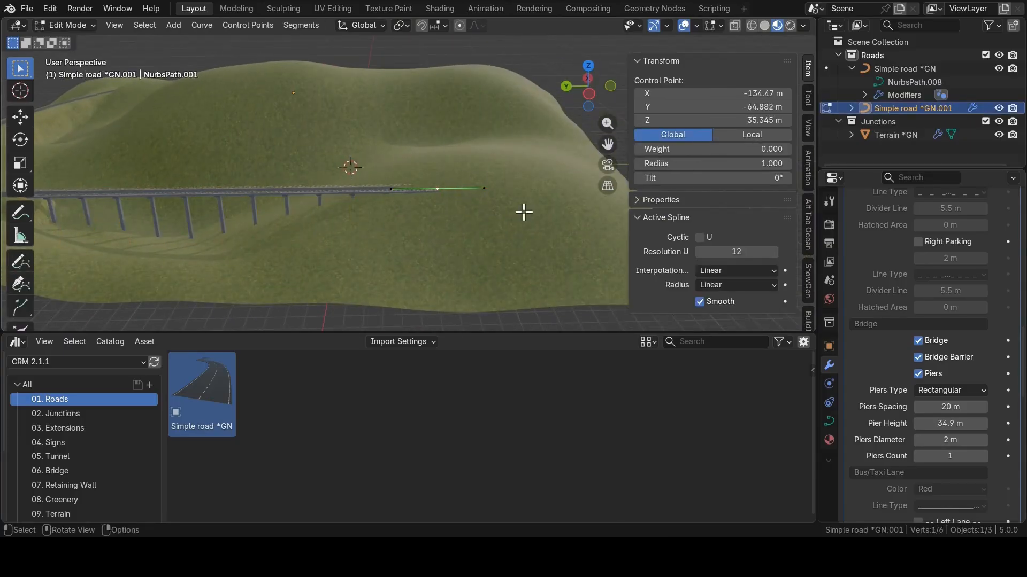
{"action": "key", "text": "g"}
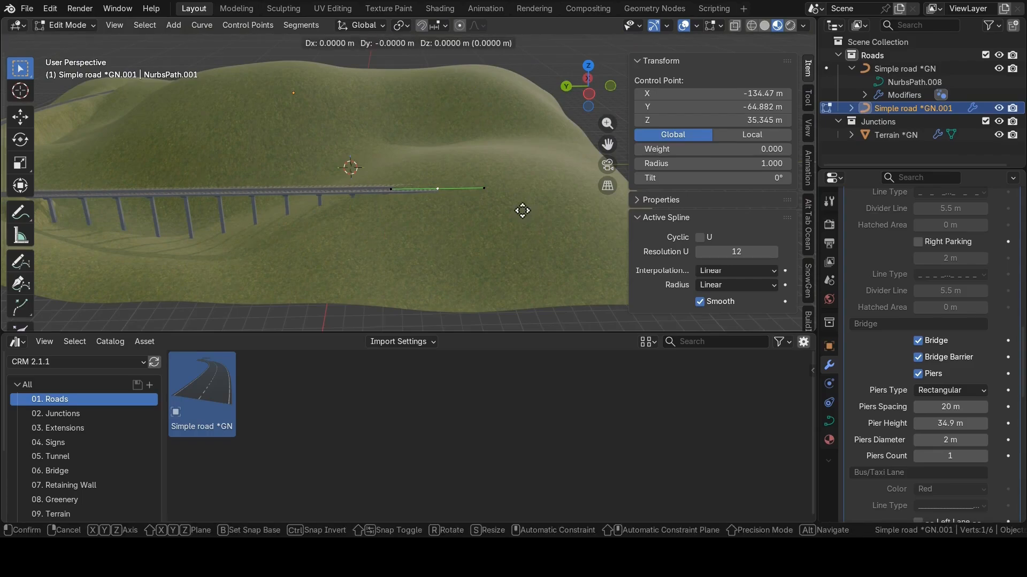
{"action": "key", "text": "y"}
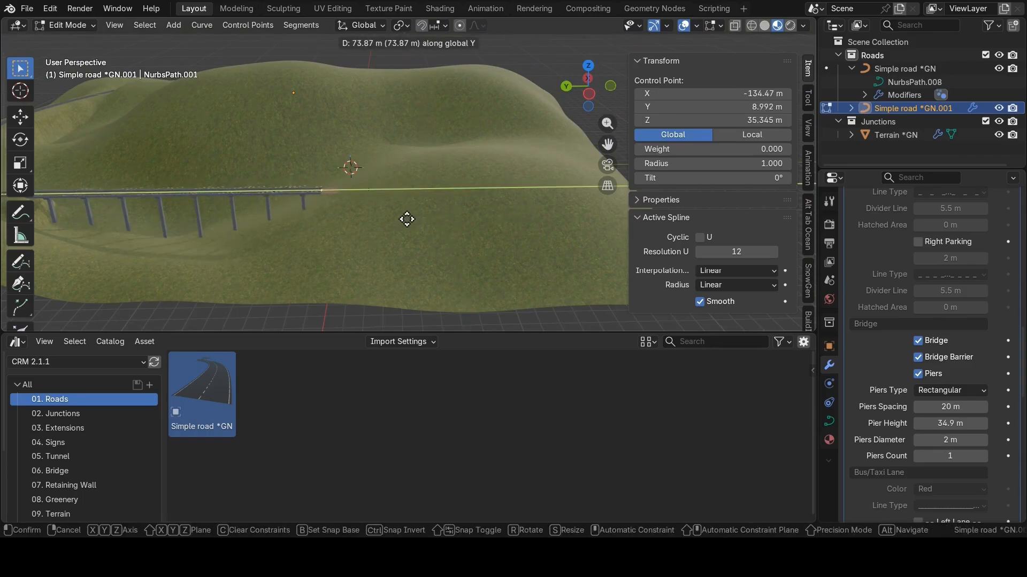
{"action": "left_click", "coordinate": [407, 219]}
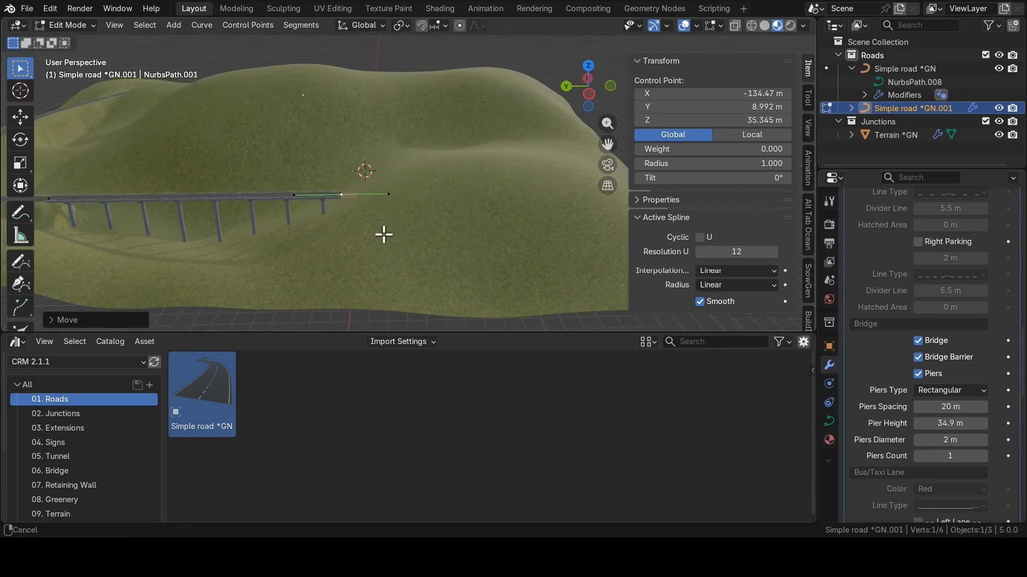
{"action": "middle_click_drag", "start_coordinate": [383, 234], "coordinate": [452, 248]}
{"action": "key", "text": "Tab"}
Extrude the bridge's far end control point about 92 m along negative Y in Edit Mode.
{"action": "left_click", "coordinate": [405, 64]}
{"action": "middle_click_drag", "start_coordinate": [387, 156], "coordinate": [402, 216]}
{"action": "left_click", "coordinate": [409, 234]}
{"action": "key", "text": "KP_7"}
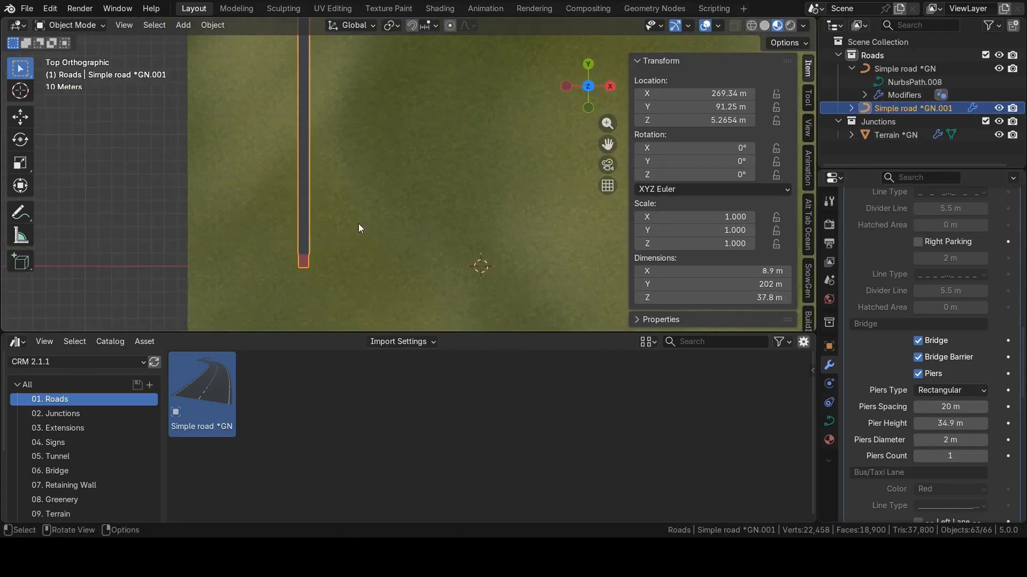
{"action": "key", "text": "Tab"}
{"action": "middle_click_drag", "start_coordinate": [342, 269], "coordinate": [423, 190], "text": "shift"}
{"action": "middle_click_drag", "start_coordinate": [449, 238], "coordinate": [440, 190], "text": "shift"}
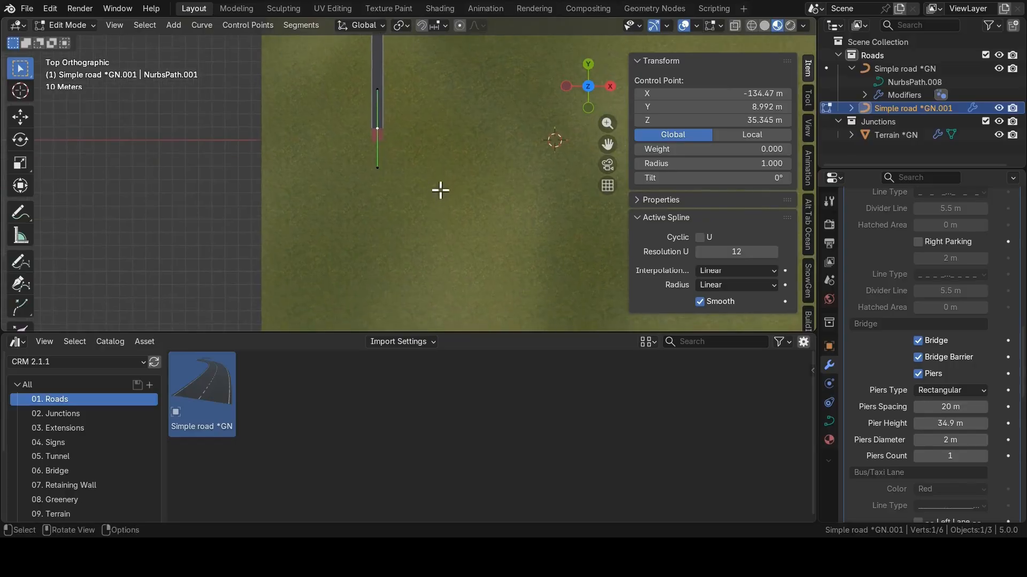
{"action": "key", "text": "e"}
{"action": "key", "text": "y"}
{"action": "left_click", "coordinate": [454, 284]}
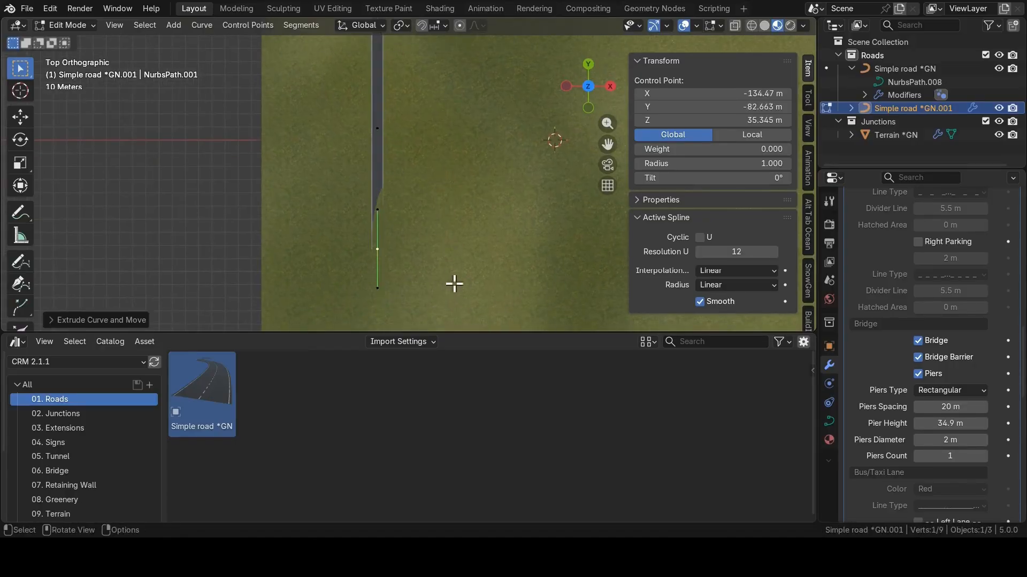
Extrude the new end control point about 71 m further along negative Y.
{"action": "scroll", "coordinate": [458, 284], "scroll_direction": "down", "scroll_amount": 3}
{"action": "middle_click_drag", "start_coordinate": [467, 269], "coordinate": [476, 204], "text": "shift"}
{"action": "key", "text": "e"}
{"action": "key", "text": "y"}
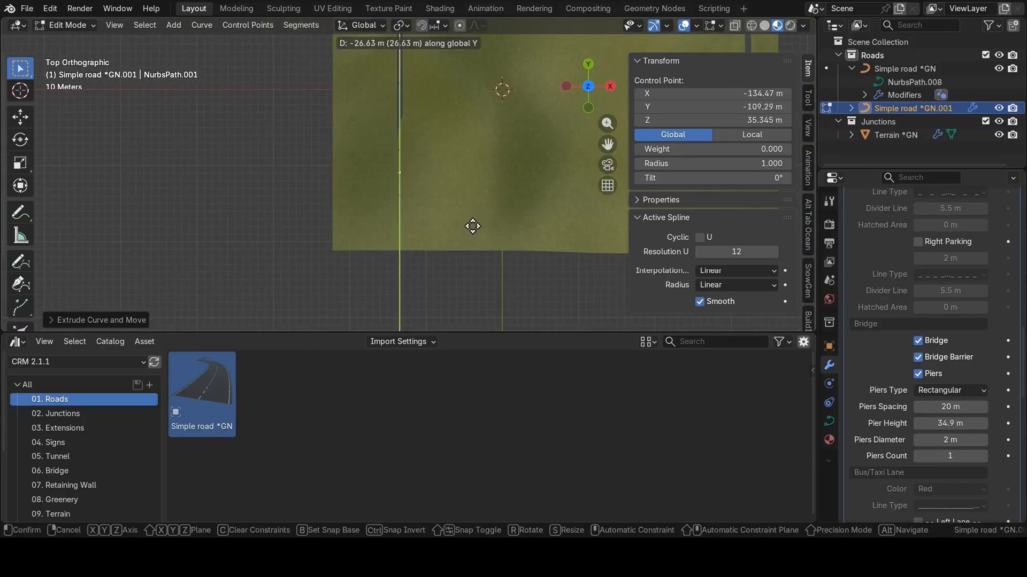
{"action": "left_click", "coordinate": [476, 258]}
Separate the extruded stretch beyond the bridge into its own road object, leave Edit Mode and select the new road.
{"action": "middle_click_drag", "start_coordinate": [451, 170], "coordinate": [475, 229], "text": "shift"}
{"action": "scroll", "coordinate": [455, 176], "scroll_direction": "up", "scroll_amount": 2}
{"action": "left_click", "coordinate": [440, 137], "text": "shift"}
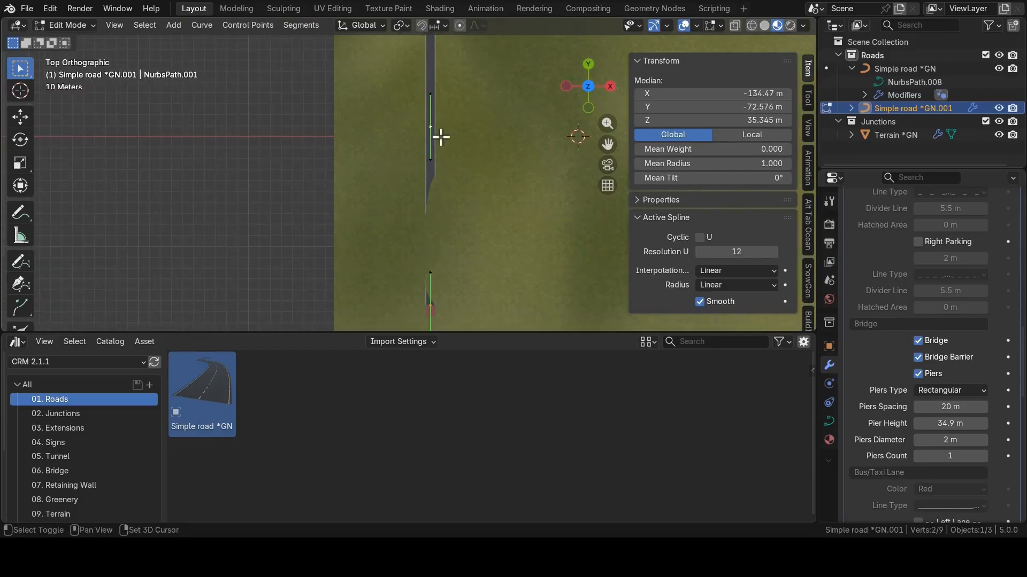
{"action": "scroll", "coordinate": [463, 189], "scroll_direction": "down", "scroll_amount": 2}
{"action": "key", "text": "p"}
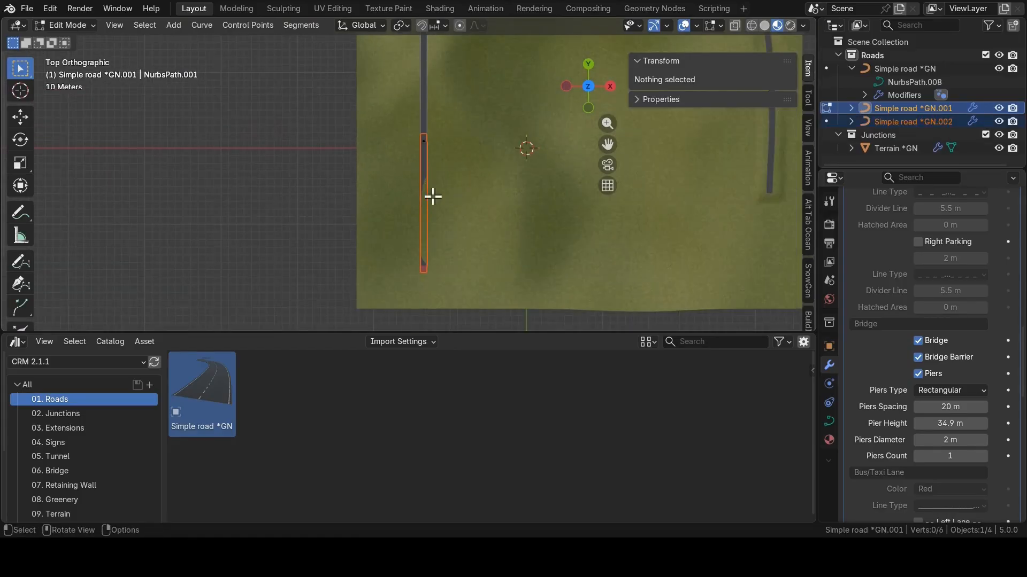
{"action": "key", "text": "Tab"}
{"action": "left_click", "coordinate": [422, 152]}
Turn off Bridge and turn on Pull Terrain for the new road beyond the bridge.
{"action": "scroll", "coordinate": [452, 160], "scroll_direction": "up", "scroll_amount": 6}
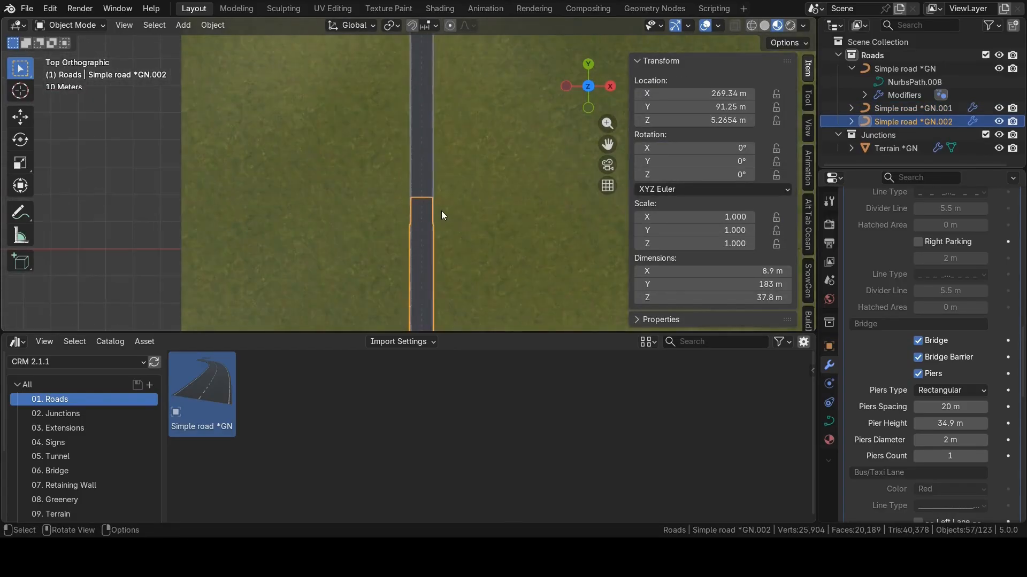
{"action": "middle_click_drag", "start_coordinate": [455, 232], "coordinate": [454, 160]}
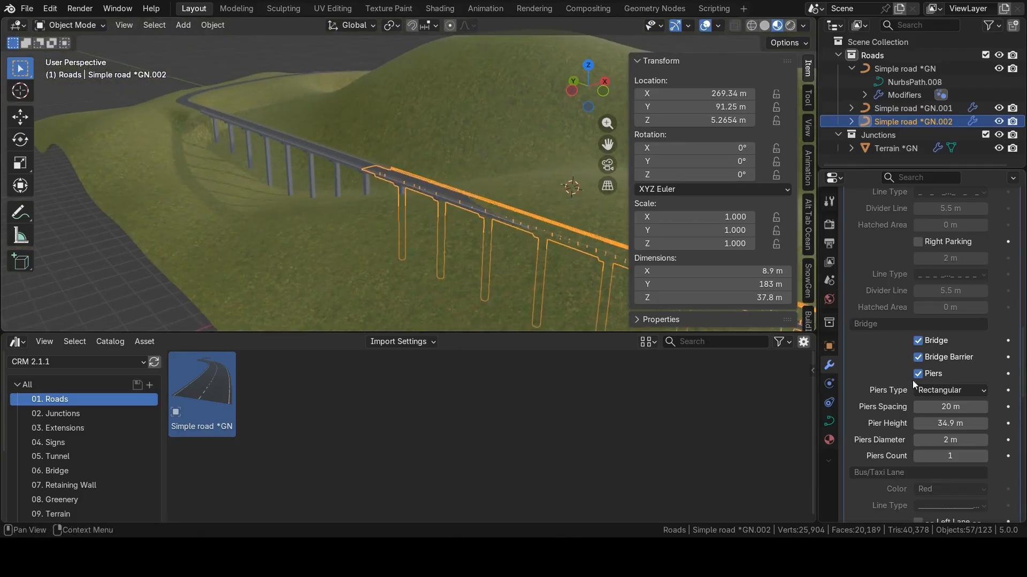
{"action": "left_click", "coordinate": [918, 341]}
{"action": "scroll", "coordinate": [942, 266], "scroll_direction": "up", "scroll_amount": 15}
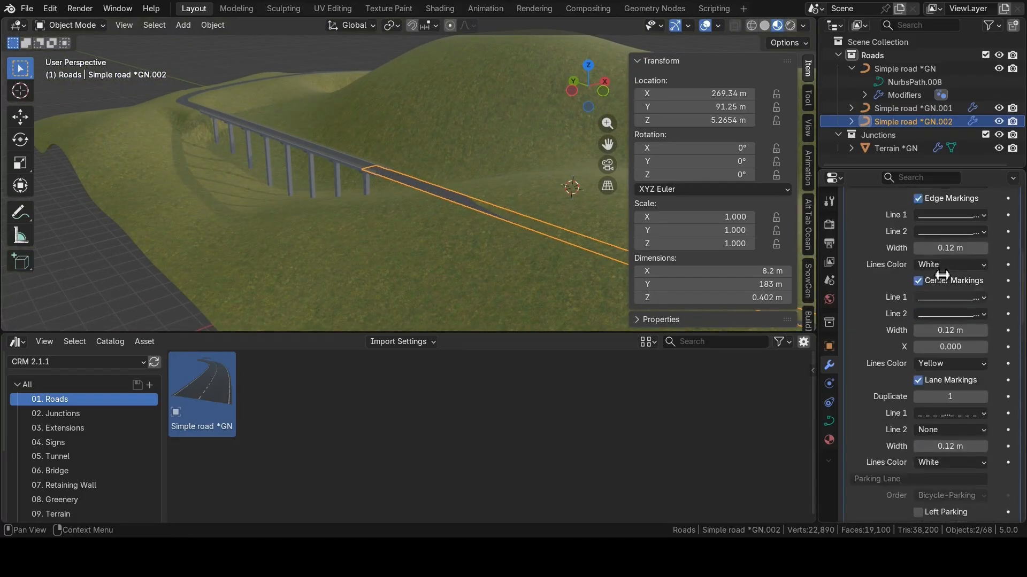
{"action": "scroll", "coordinate": [873, 253], "scroll_direction": "up", "scroll_amount": 8}
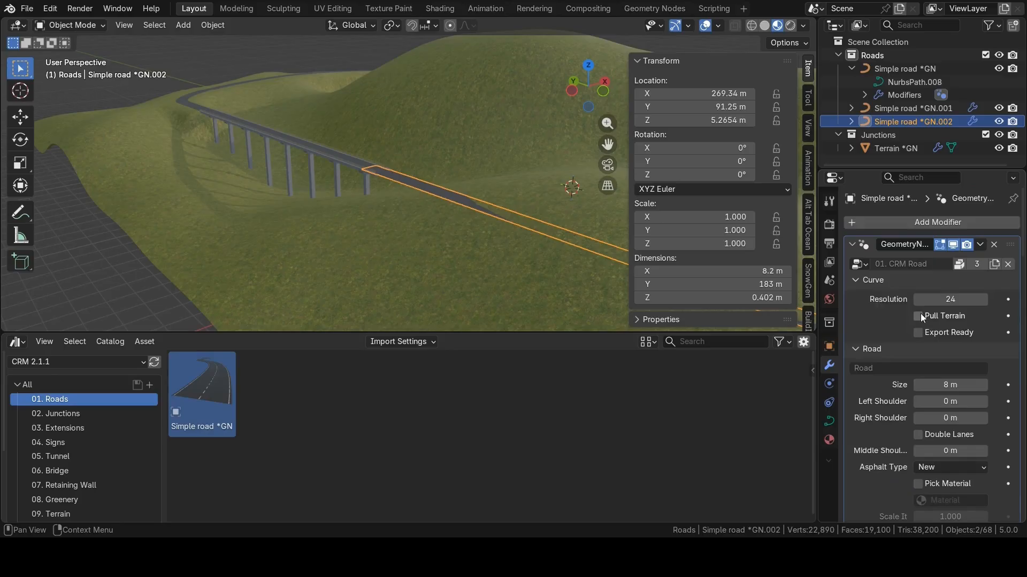
{"action": "left_click", "coordinate": [918, 316]}
{"action": "middle_click_drag", "start_coordinate": [348, 181], "coordinate": [366, 200]}
{"action": "scroll", "coordinate": [366, 200], "scroll_direction": "up", "scroll_amount": 3}
{"action": "key", "text": "KP_7"}
{"action": "scroll", "coordinate": [377, 171], "scroll_direction": "down", "scroll_amount": 1}
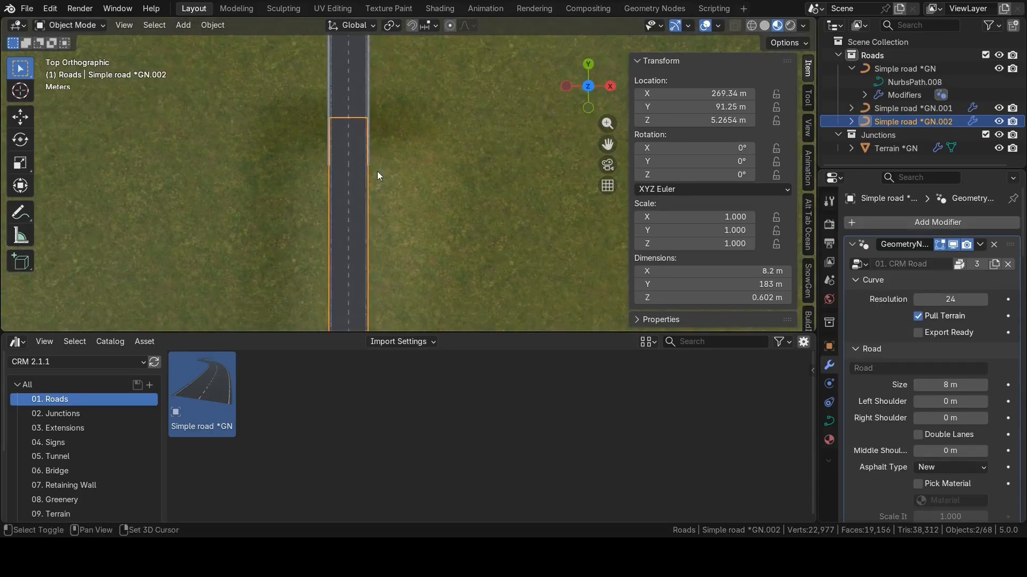
{"action": "scroll", "coordinate": [399, 176], "scroll_direction": "up", "scroll_amount": 3}
{"action": "key", "text": "g"}
{"action": "key", "text": "y"}
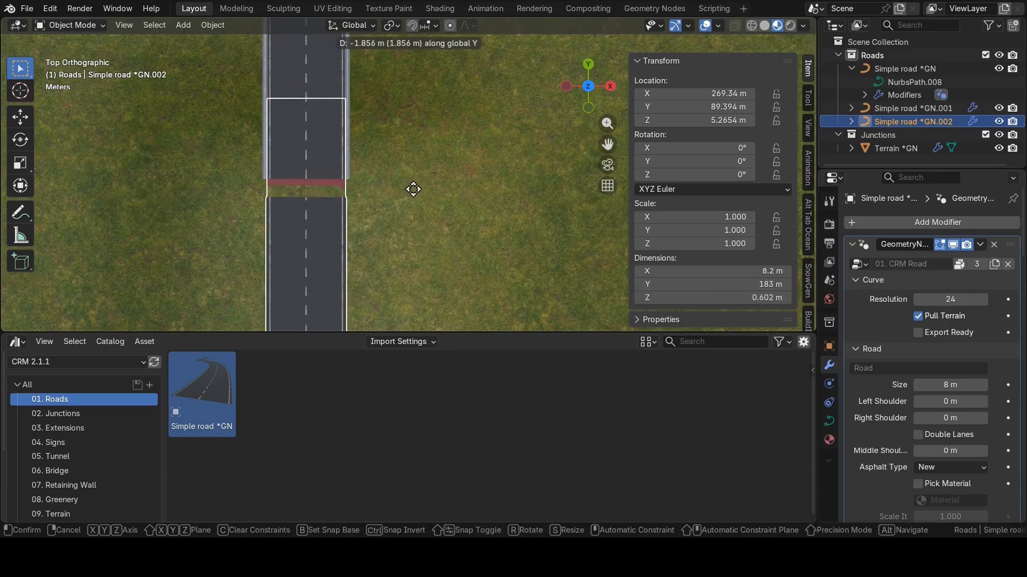
{"action": "right_click", "coordinate": [410, 183]}
{"action": "scroll", "coordinate": [409, 181], "scroll_direction": "up", "scroll_amount": 6}
{"action": "middle_click_drag", "start_coordinate": [187, 178], "coordinate": [421, 181], "text": "shift"}
{"action": "scroll", "coordinate": [421, 181], "scroll_direction": "up", "scroll_amount": 2}
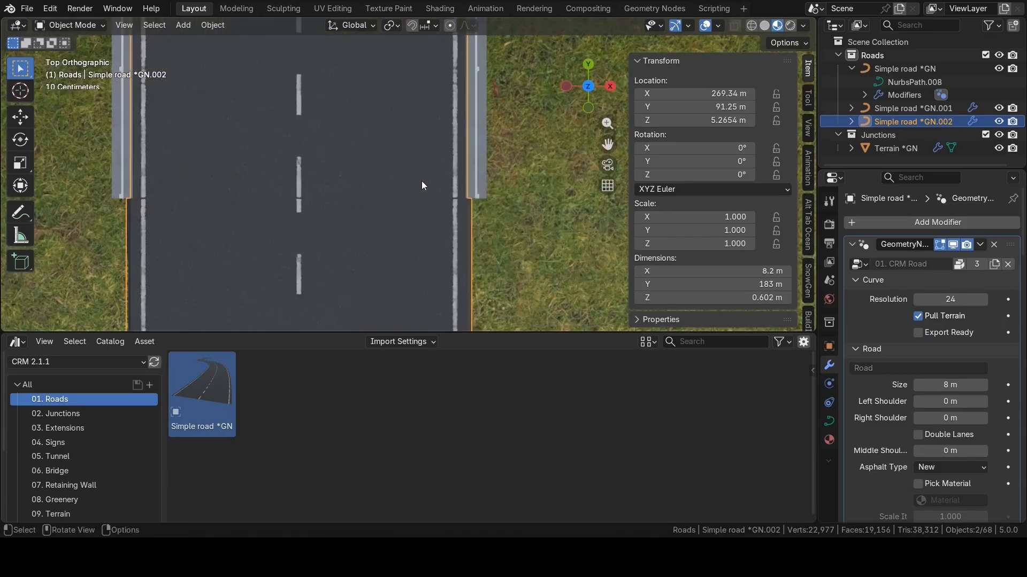
Nudge the new road about 0.05 m along positive Y toward the bridge's end, to Y 91.301 m, and deselect it.
{"action": "key", "text": "g"}
{"action": "key", "text": "y"}
{"action": "left_click", "coordinate": [442, 232]}
{"action": "scroll", "coordinate": [352, 192], "scroll_direction": "down", "scroll_amount": 8}
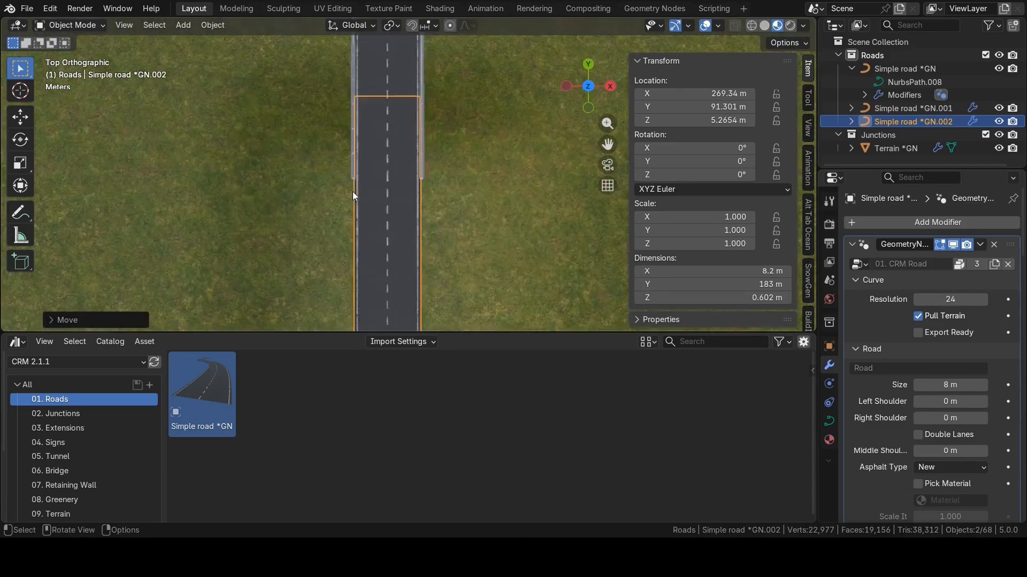
{"action": "scroll", "coordinate": [352, 191], "scroll_direction": "down", "scroll_amount": 8}
{"action": "left_click", "coordinate": [227, 197]}
{"action": "middle_click_drag", "start_coordinate": [385, 156], "coordinate": [503, 90]}
{"action": "scroll", "coordinate": [418, 169], "scroll_direction": "up", "scroll_amount": 4}
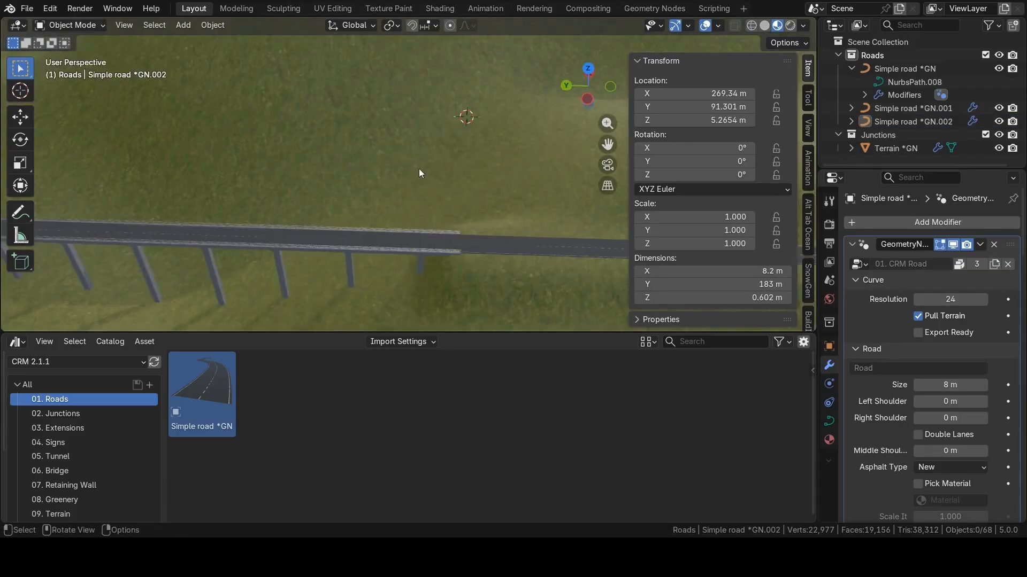
{"action": "middle_click_drag", "start_coordinate": [419, 170], "coordinate": [347, 178]}
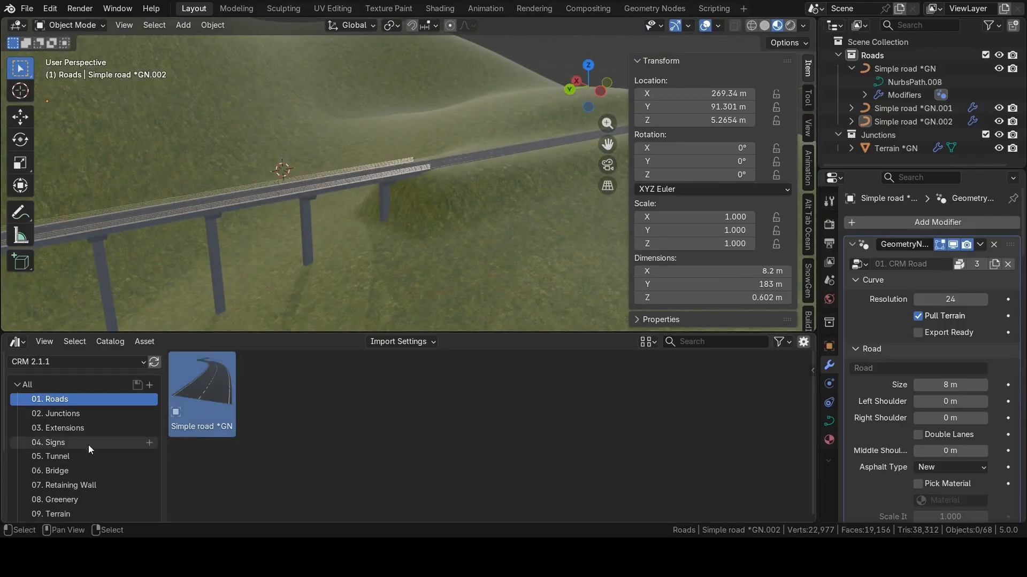
Add the Bridge Abutment *GN asset from the 06. Bridge category near the last pier at the bridge's far end.
{"action": "left_click", "coordinate": [81, 470]}
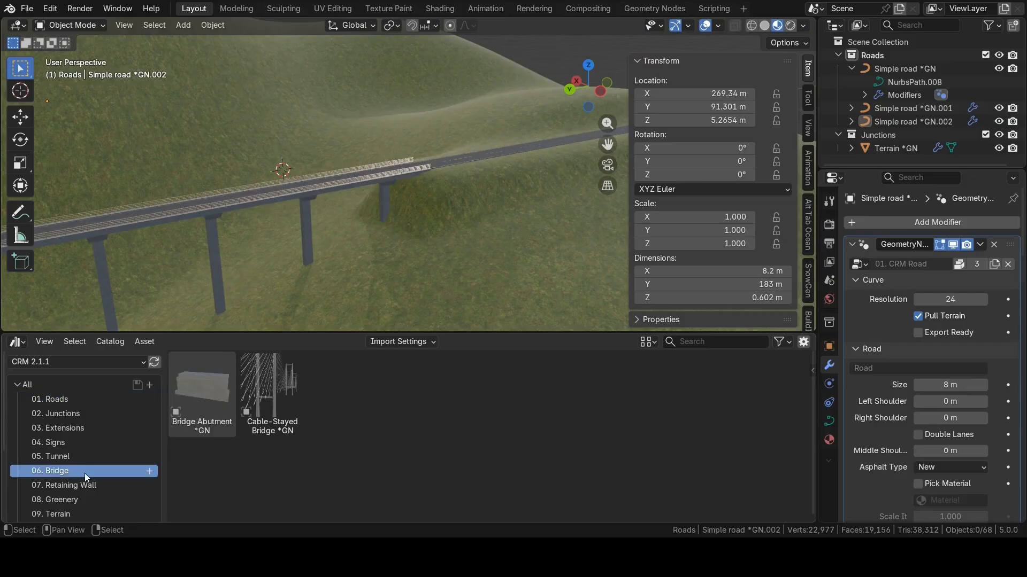
{"action": "left_click_drag", "start_coordinate": [209, 425], "coordinate": [383, 219]}
{"action": "scroll", "coordinate": [375, 223], "scroll_direction": "up", "scroll_amount": 2}
{"action": "middle_click_drag", "start_coordinate": [375, 224], "coordinate": [439, 142], "text": "shift"}
{"action": "scroll", "coordinate": [441, 149], "scroll_direction": "down", "scroll_amount": 3}
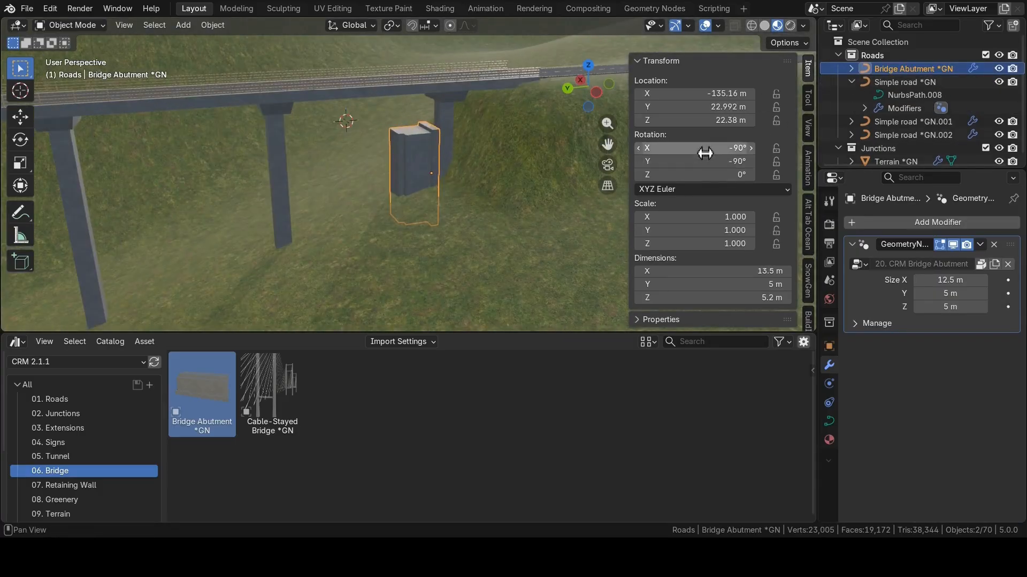
Reset the abutment's rotation to 0° on all axes and rotate it 180° about Z.
{"action": "left_click_drag", "start_coordinate": [703, 150], "coordinate": [703, 174]}
{"action": "key", "text": "Return"}
{"action": "middle_click_drag", "start_coordinate": [453, 156], "coordinate": [435, 164], "text": "shift"}
{"action": "type", "text": "rz180"}
{"action": "key", "text": "Return"}
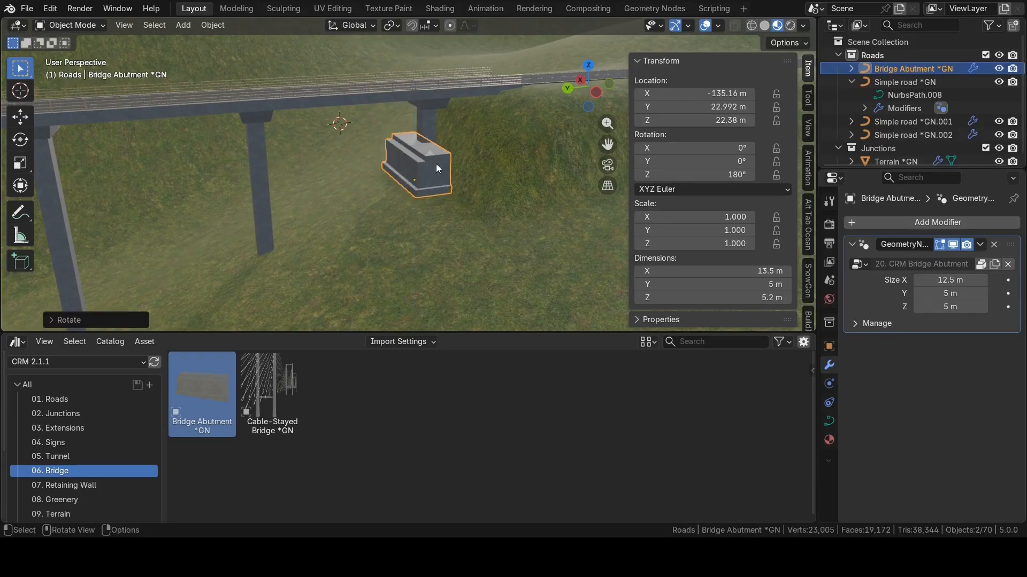
Move the abutment about 5.4 m along negative Y into the slope behind the last pier.
{"action": "scroll", "coordinate": [432, 162], "scroll_direction": "up", "scroll_amount": 2}
{"action": "key", "text": "g"}
{"action": "key", "text": "y"}
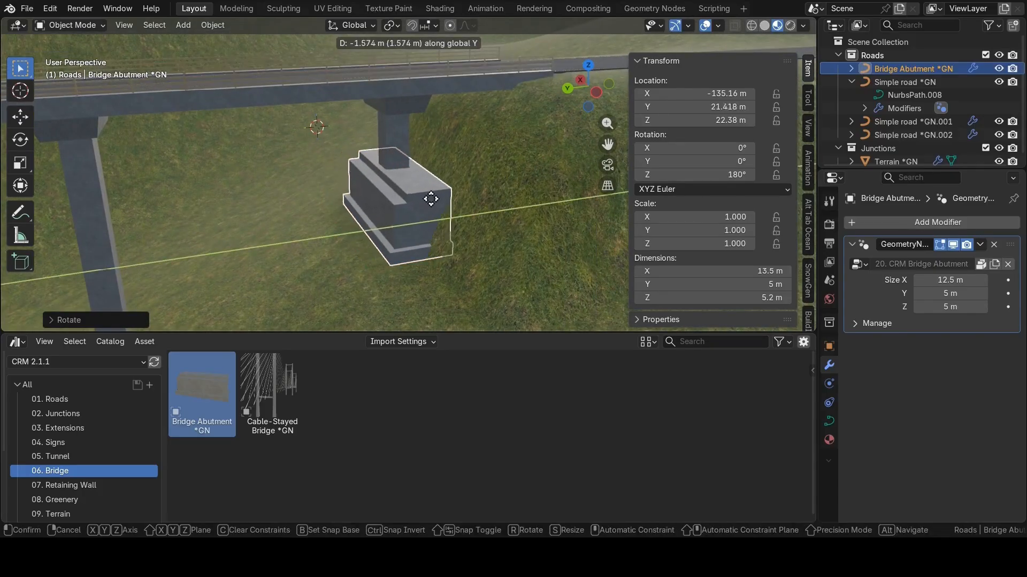
{"action": "left_click", "coordinate": [466, 198]}
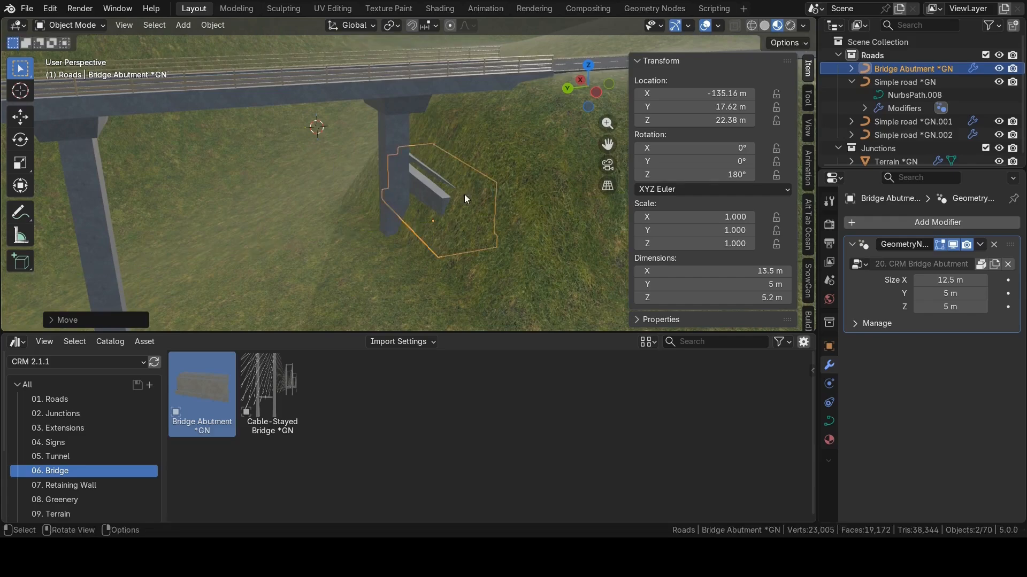
Set the abutment's size to 12.4 m in Z and 9.54 m in Y, and move it about 4.3 m along negative Y.
{"action": "left_click_drag", "start_coordinate": [949, 306], "coordinate": [1021, 307]}
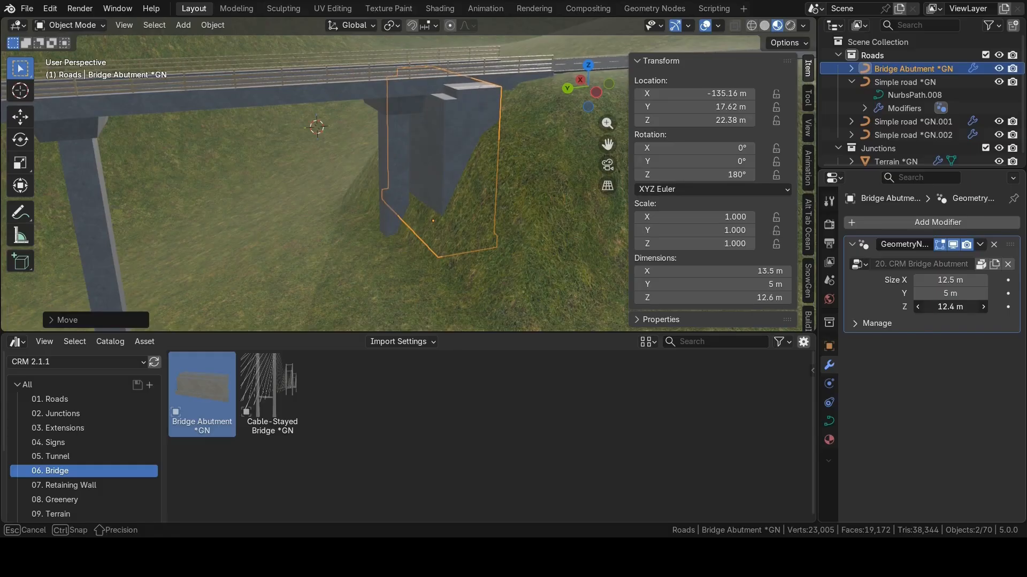
{"action": "left_click_drag", "start_coordinate": [952, 295], "coordinate": [1021, 296]}
{"action": "key", "text": "g"}
{"action": "key", "text": "y"}
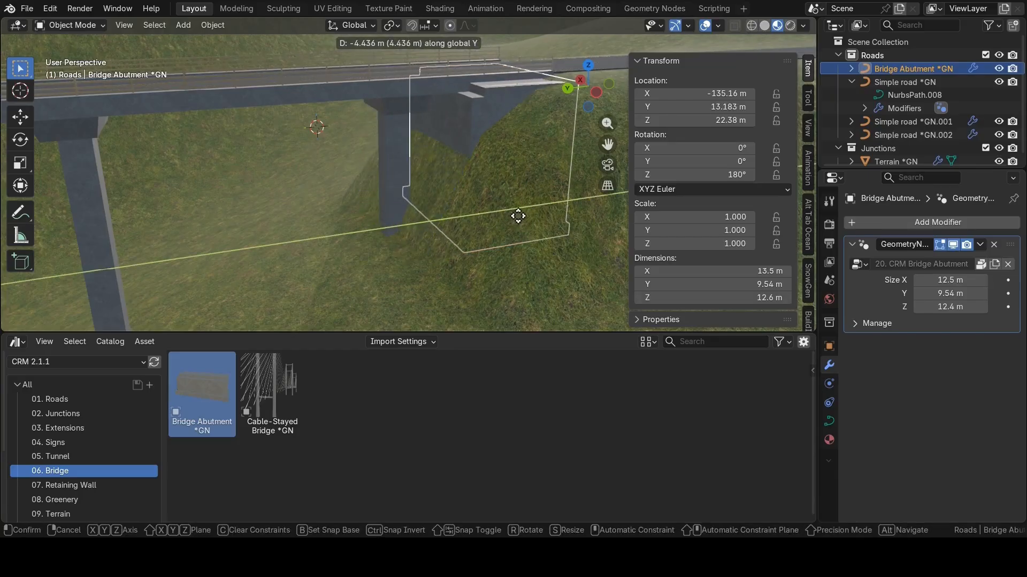
{"action": "left_click", "coordinate": [516, 215]}
{"action": "scroll", "coordinate": [464, 136], "scroll_direction": "down", "scroll_amount": 8}
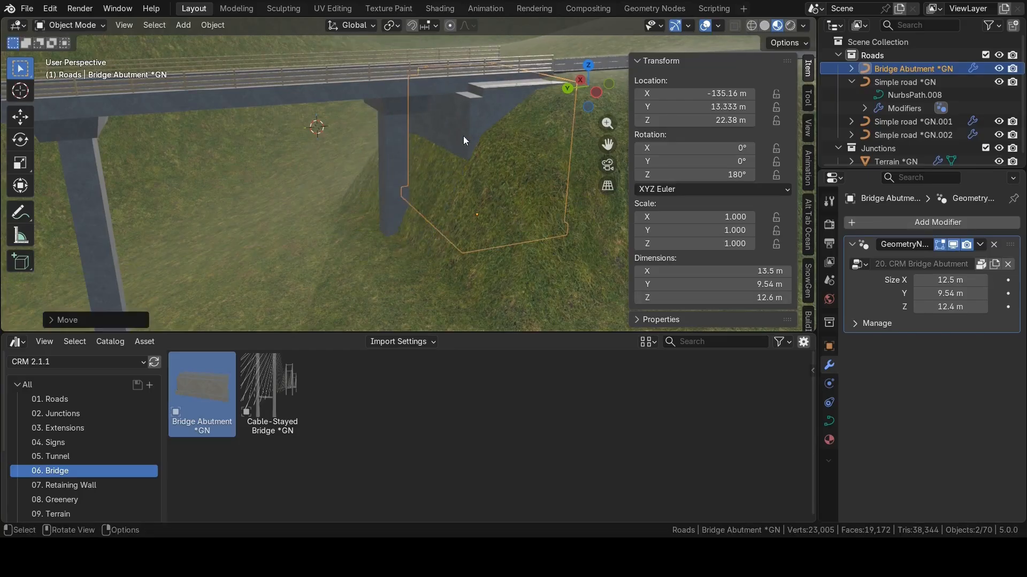
{"action": "scroll", "coordinate": [445, 167], "scroll_direction": "up", "scroll_amount": 6}
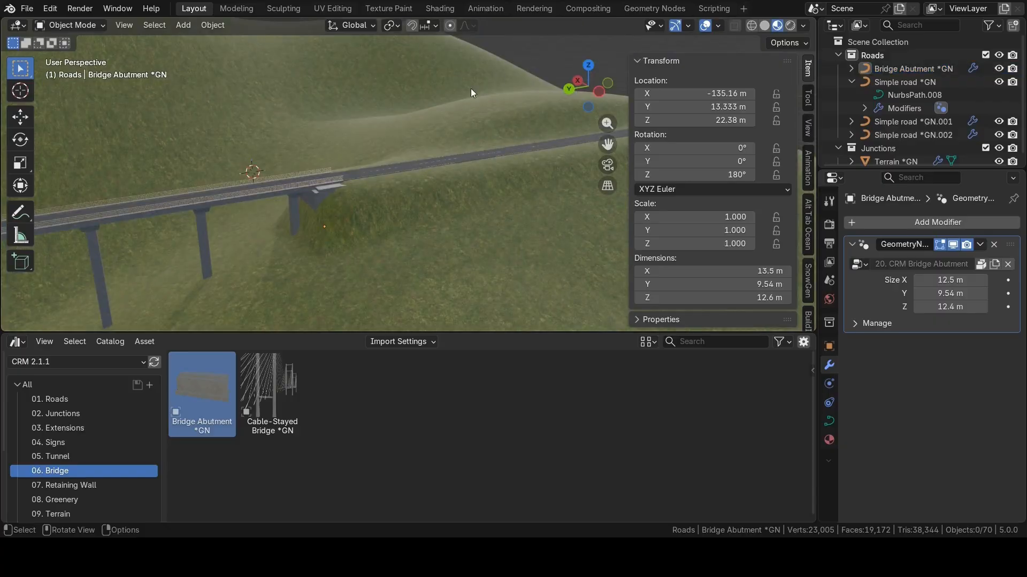
{"action": "middle_click_drag", "start_coordinate": [470, 89], "coordinate": [367, 159]}
Show the 15. Samples category of the CRM asset library, including the Mountain Road sample.
{"action": "scroll", "coordinate": [69, 419], "scroll_direction": "down", "scroll_amount": 2}
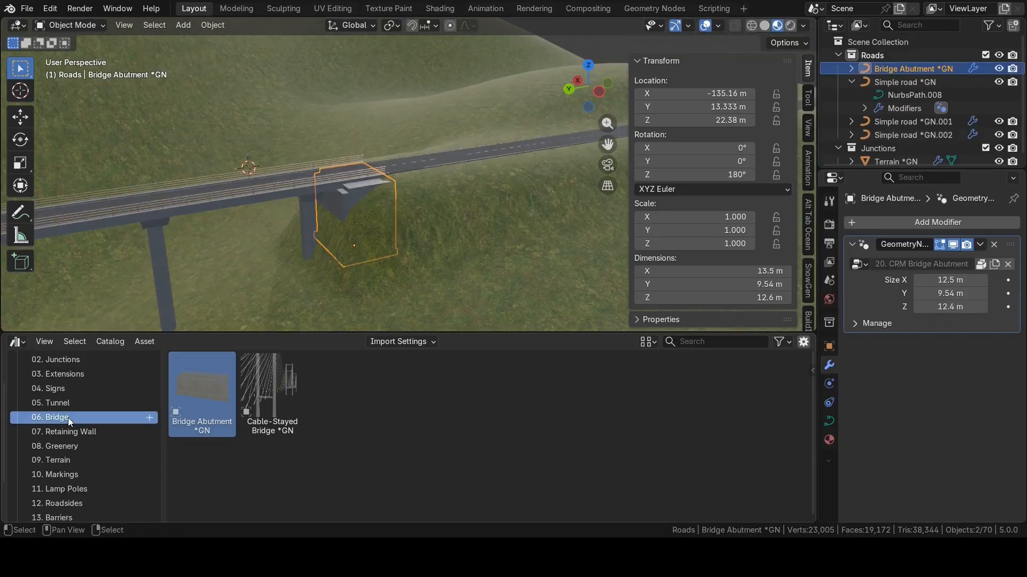
{"action": "scroll", "coordinate": [69, 418], "scroll_direction": "down", "scroll_amount": 2}
{"action": "left_click", "coordinate": [74, 476]}
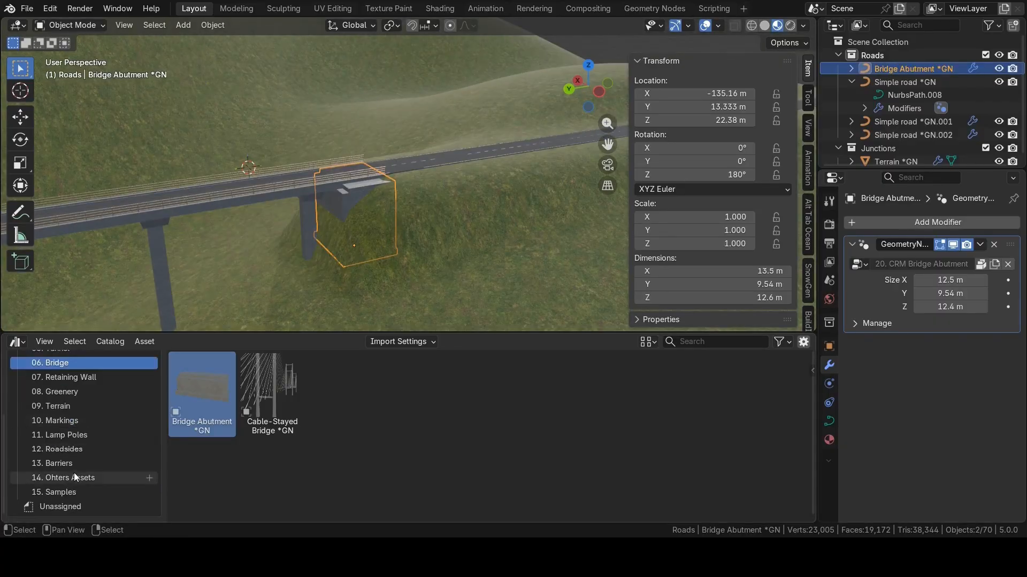
{"action": "left_click", "coordinate": [65, 490]}
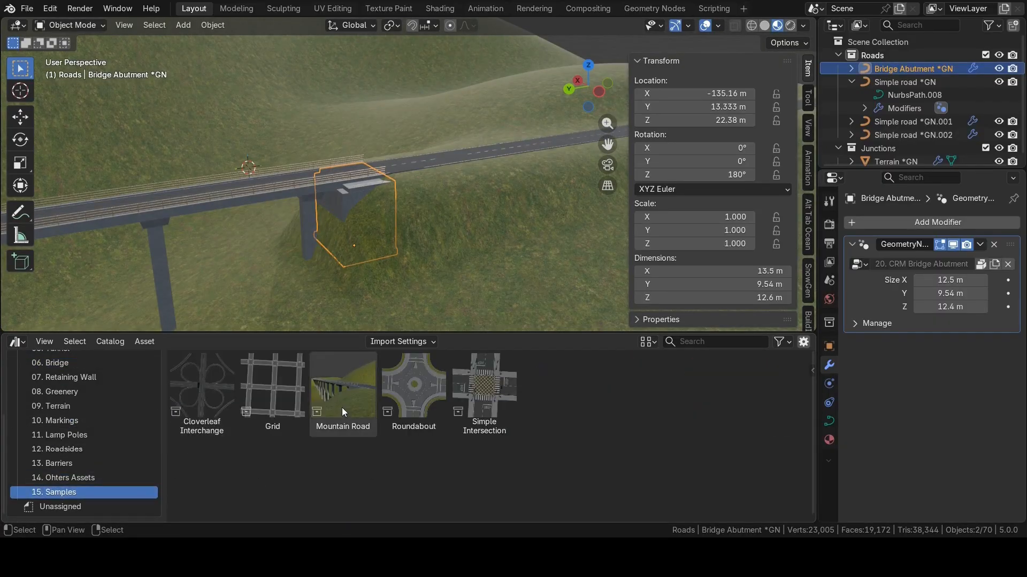
Duplicate the abutment and place the copy about 174 m along positive Y at the bridge's other end.
{"action": "scroll", "coordinate": [372, 202], "scroll_direction": "down", "scroll_amount": 4}
{"action": "middle_click_drag", "start_coordinate": [373, 202], "coordinate": [540, 211]}
{"action": "scroll", "coordinate": [471, 218], "scroll_direction": "down", "scroll_amount": 3}
{"action": "key", "text": "shift+d"}
{"action": "key", "text": "x"}
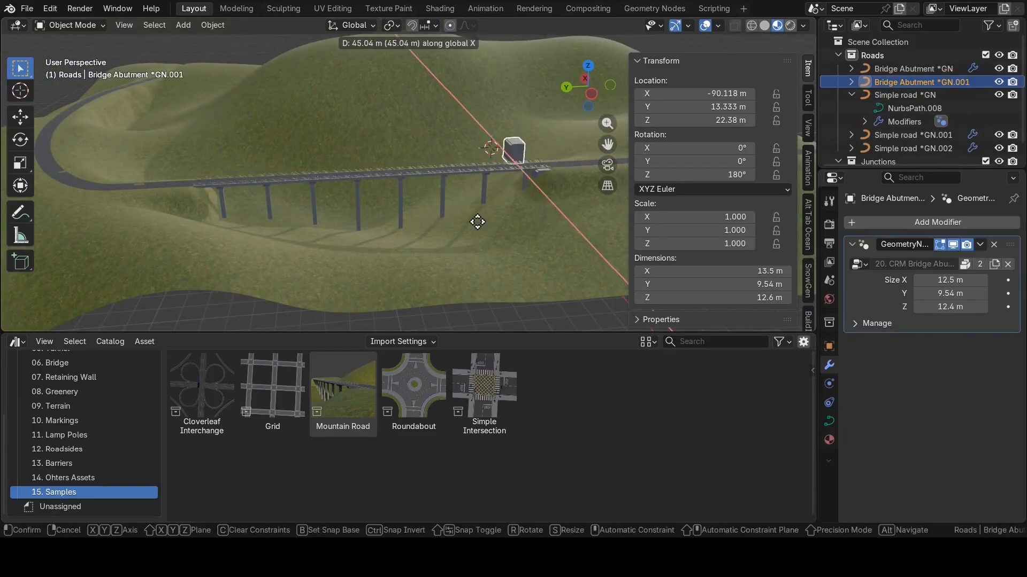
{"action": "key", "text": "y"}
{"action": "left_click", "coordinate": [220, 249]}
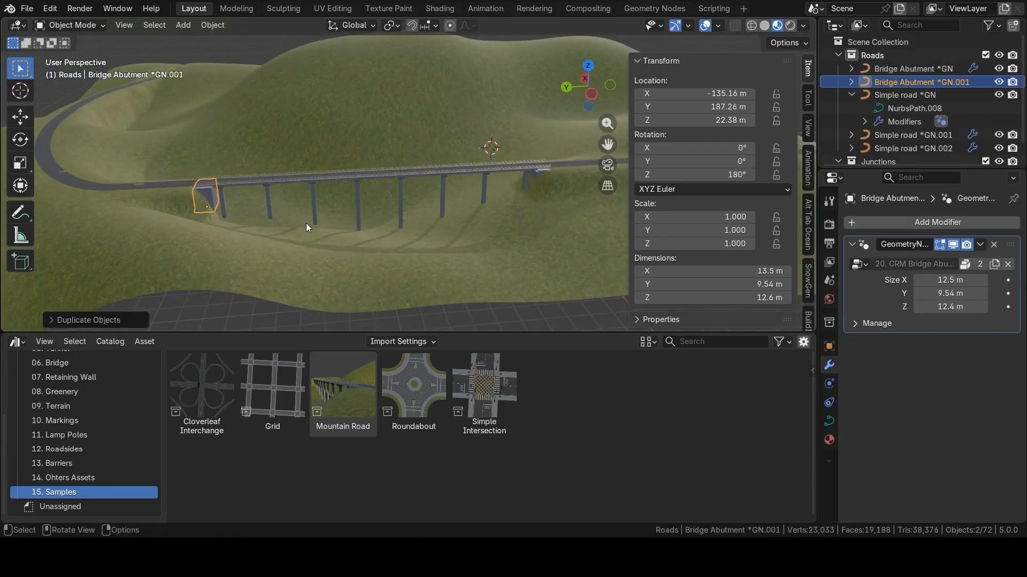
Rotate the duplicated abutment 180° about Z.
{"action": "key", "text": "r"}
{"action": "type", "text": "z"}
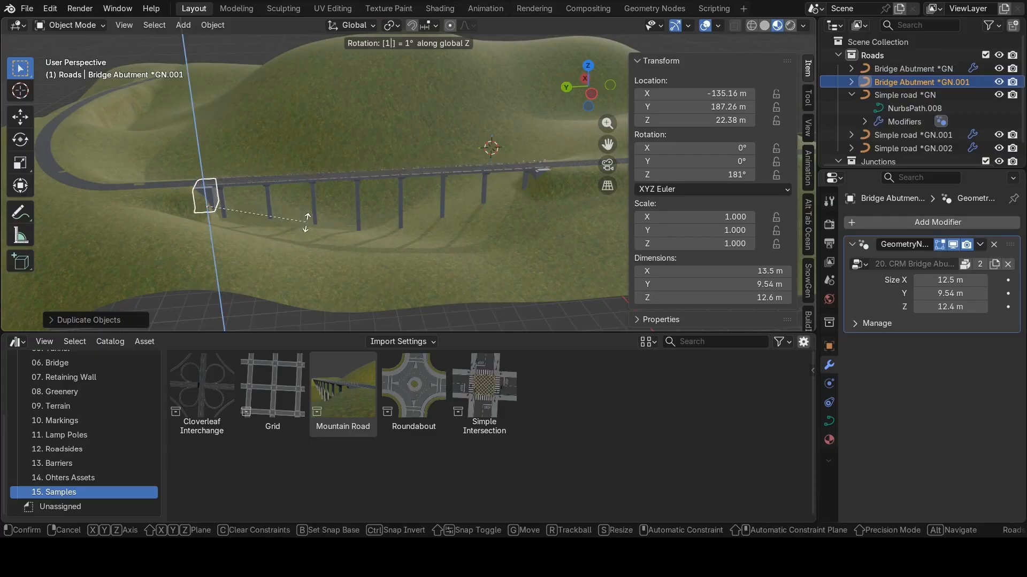
{"action": "type", "text": "180"}
{"action": "key", "text": "Return"}
Move the duplicated abutment about 3.2 m along positive Y, deeper into the slope.
{"action": "scroll", "coordinate": [306, 223], "scroll_direction": "up", "scroll_amount": 2}
{"action": "scroll", "coordinate": [305, 223], "scroll_direction": "up", "scroll_amount": 2}
{"action": "middle_click_drag", "start_coordinate": [306, 223], "coordinate": [422, 188], "text": "shift"}
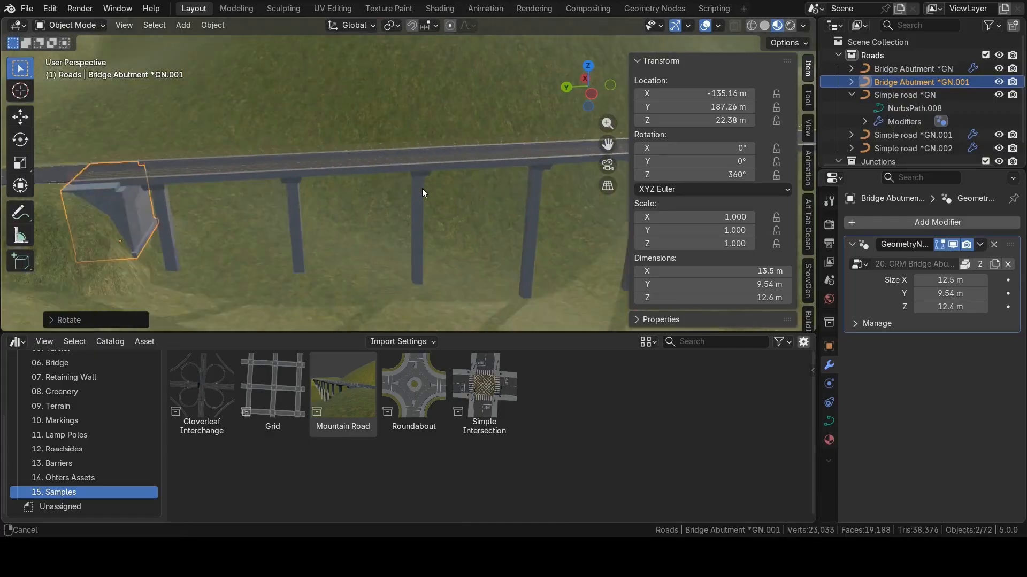
{"action": "scroll", "coordinate": [268, 188], "scroll_direction": "up", "scroll_amount": 4}
{"action": "middle_click_drag", "start_coordinate": [268, 188], "coordinate": [362, 188], "text": "shift"}
{"action": "scroll", "coordinate": [377, 188], "scroll_direction": "down", "scroll_amount": 3}
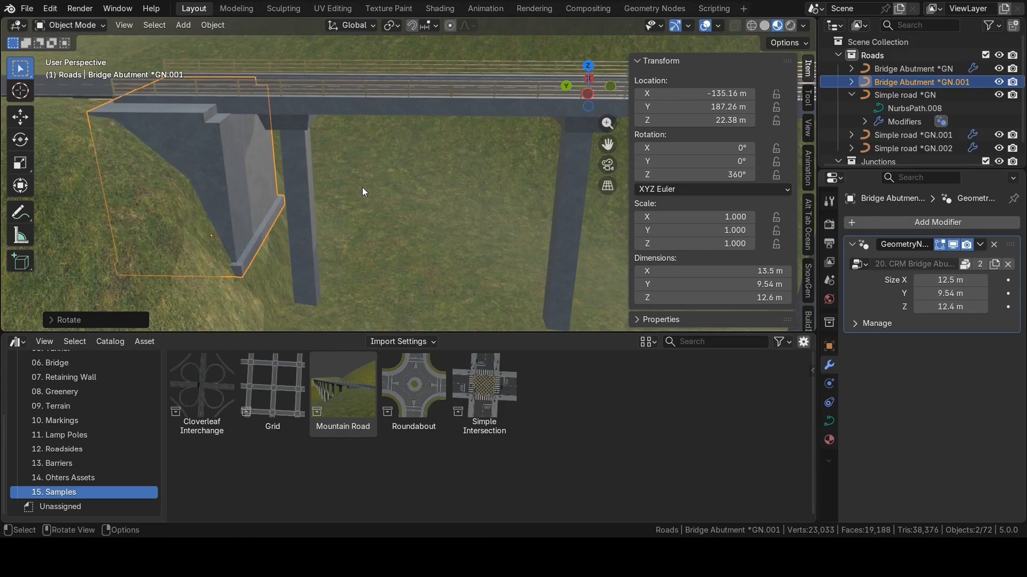
{"action": "key", "text": "g"}
{"action": "key", "text": "y"}
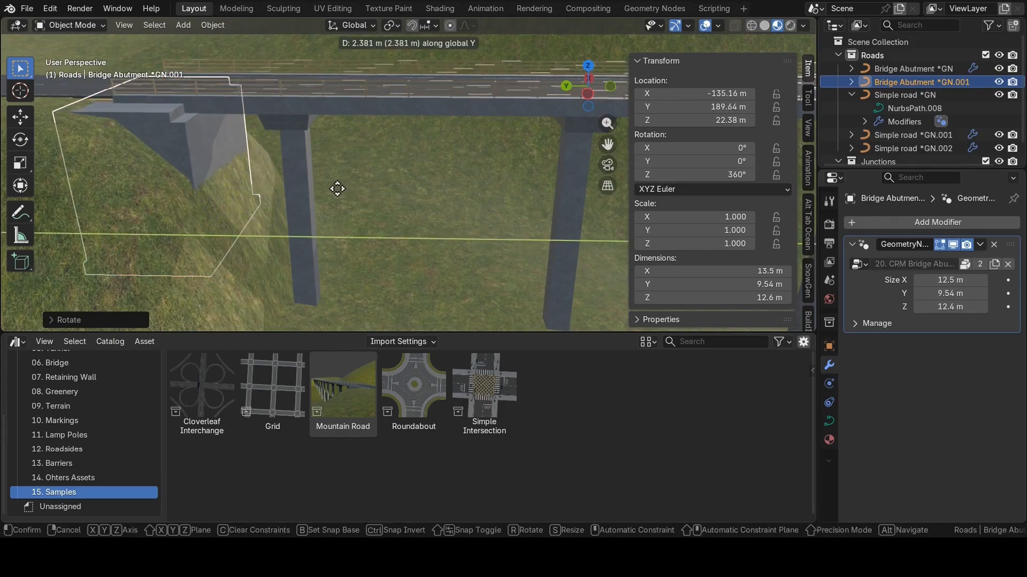
{"action": "left_click", "coordinate": [327, 183]}
Raise the duplicated abutment about 0.2 m along Z toward the bridge deck and deselect it.
{"action": "key", "text": "g"}
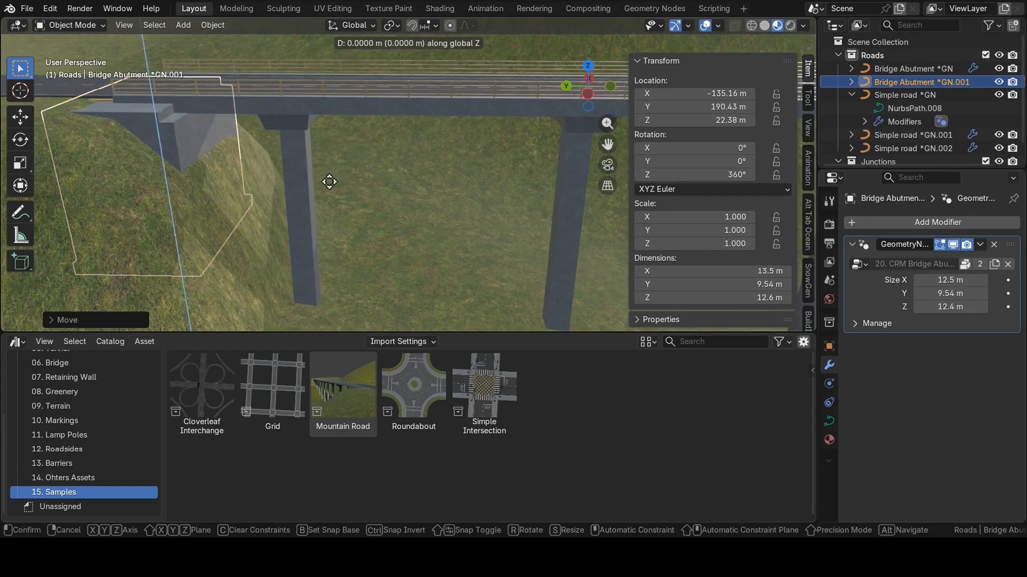
{"action": "key", "text": "z"}
{"action": "left_click", "coordinate": [328, 179]}
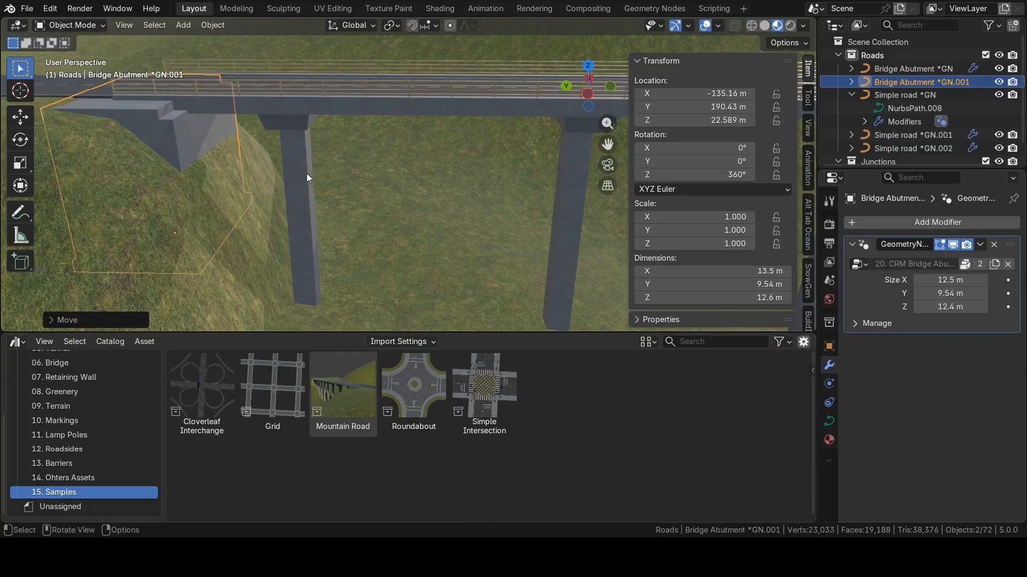
{"action": "scroll", "coordinate": [310, 175], "scroll_direction": "down", "scroll_amount": 9}
{"action": "left_click", "coordinate": [166, 90]}
{"action": "middle_click_drag", "start_coordinate": [352, 118], "coordinate": [335, 171]}
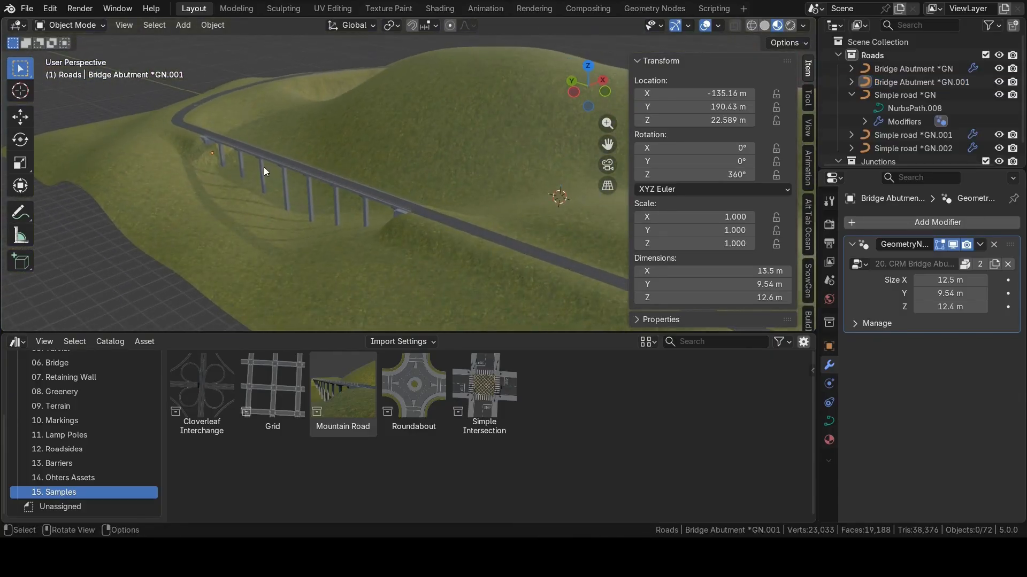
{"action": "middle_click_drag", "start_coordinate": [264, 168], "coordinate": [315, 172]}
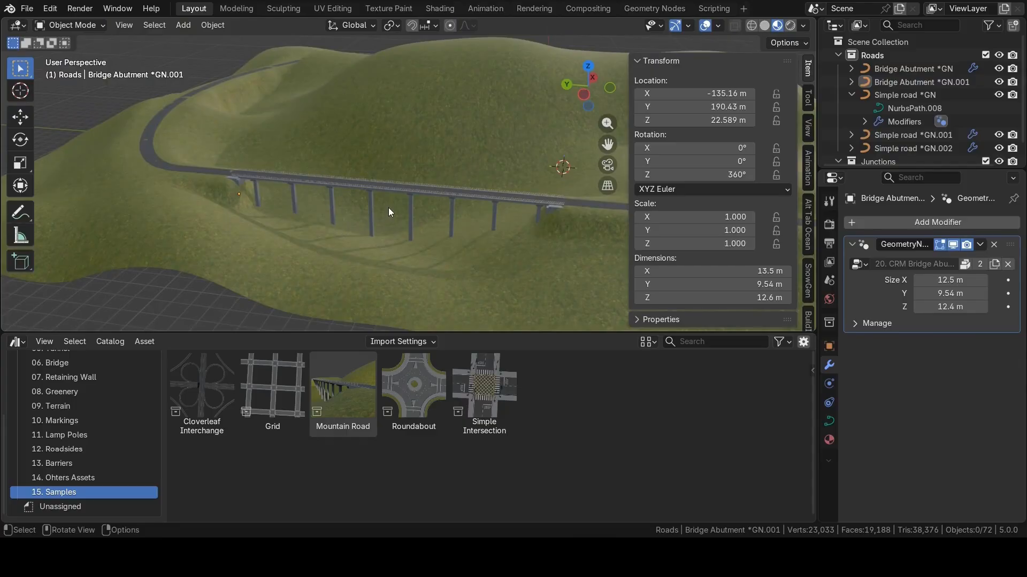